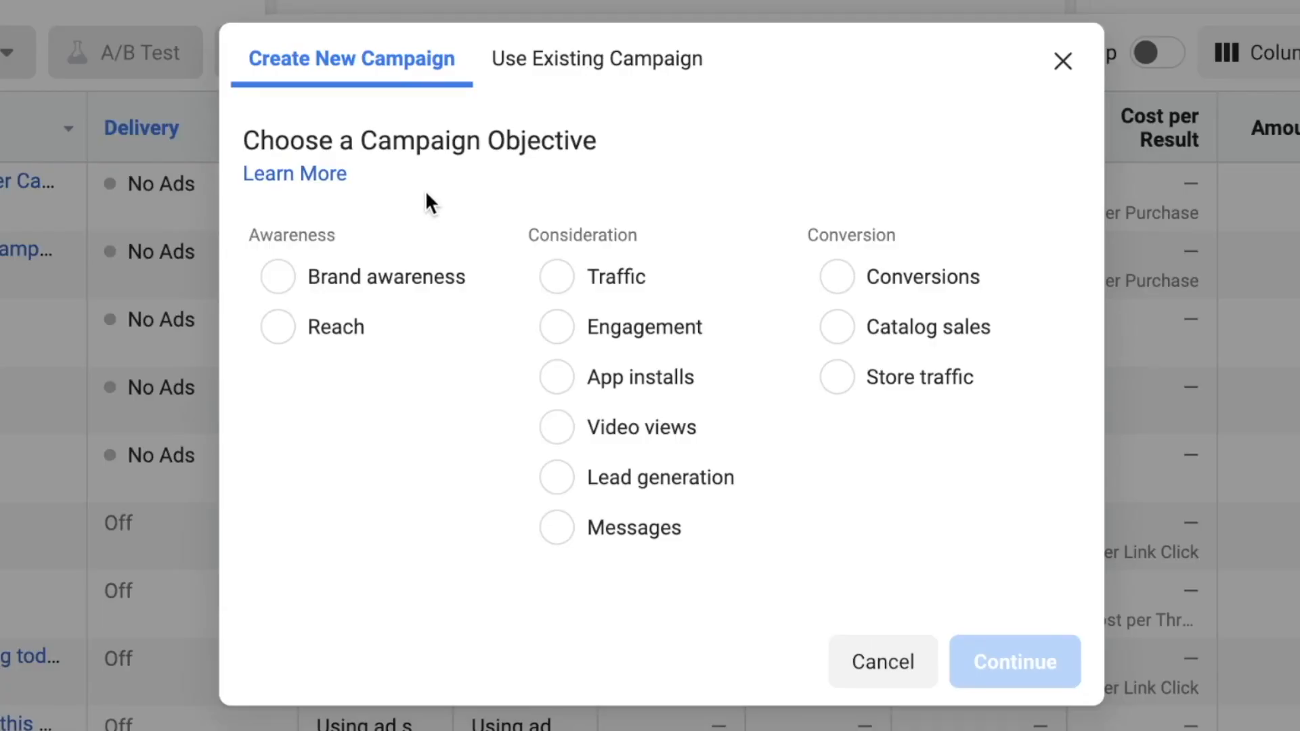
# Examine the available campaign objectives and the list of conversion events, including Purchase and Initiate Checkout.
pyautogui.moveTo(274, 143); pyautogui.dragTo(572, 139)
pyautogui.click(571, 139)
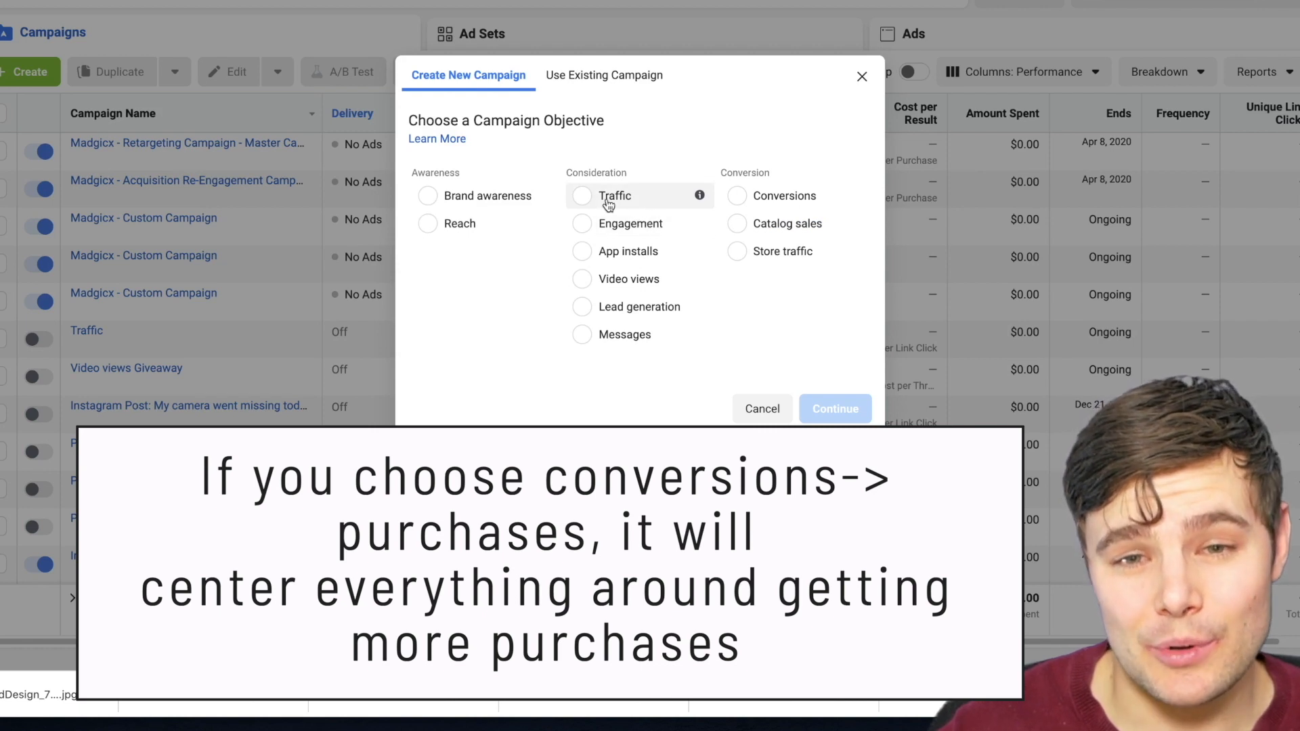
pyautogui.moveTo(672, 202)
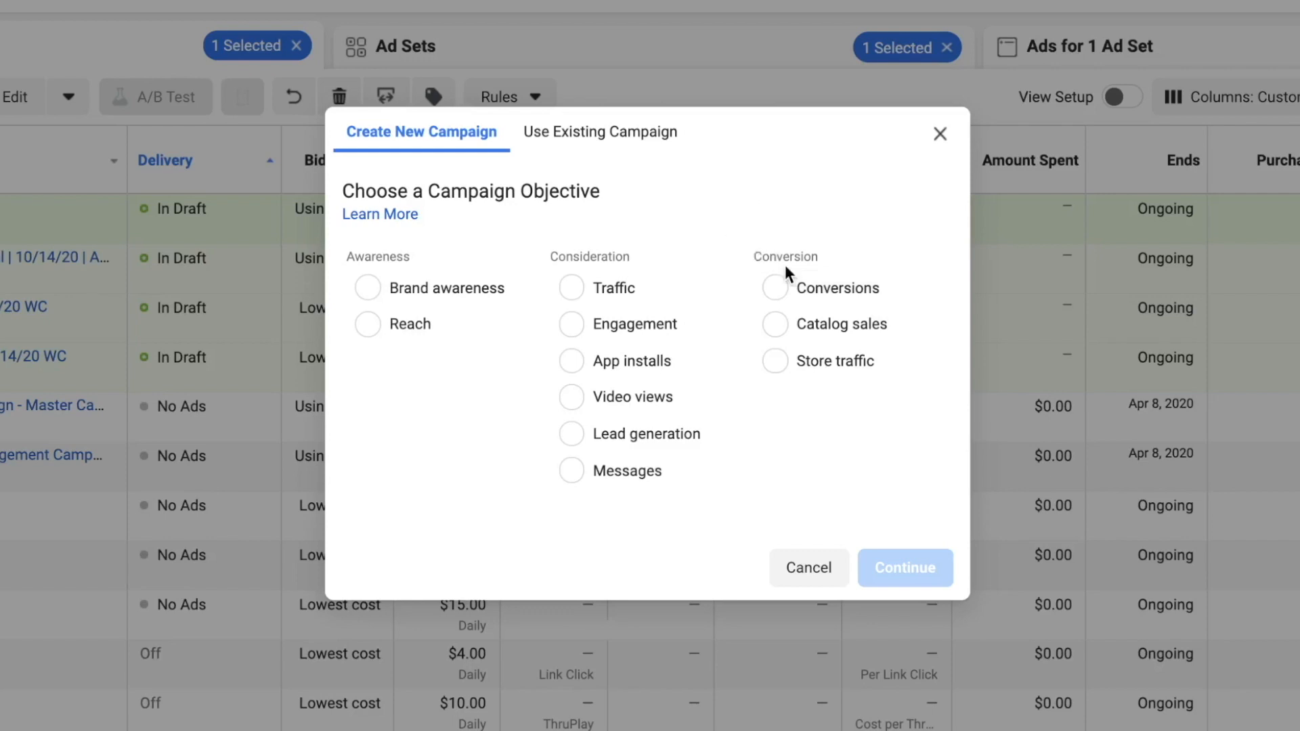
pyautogui.moveTo(746, 435)
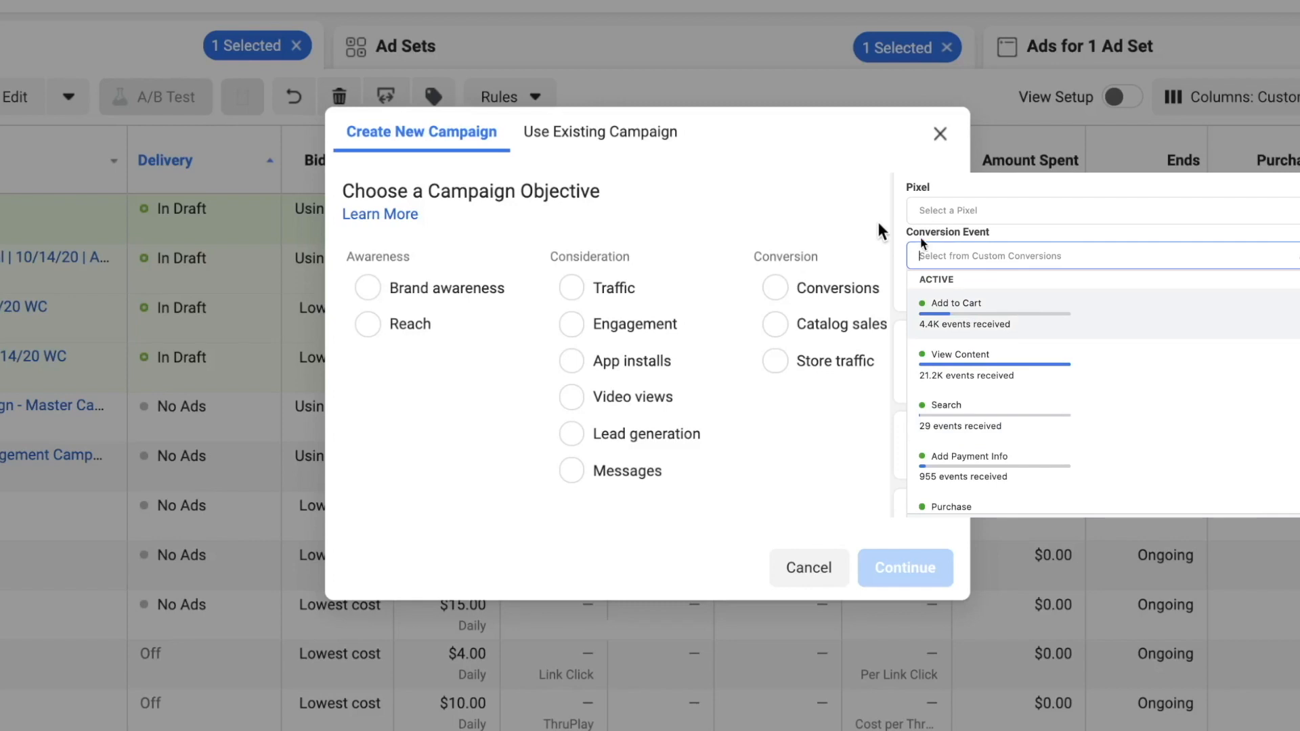
pyautogui.scroll(-3, 1033, 357)
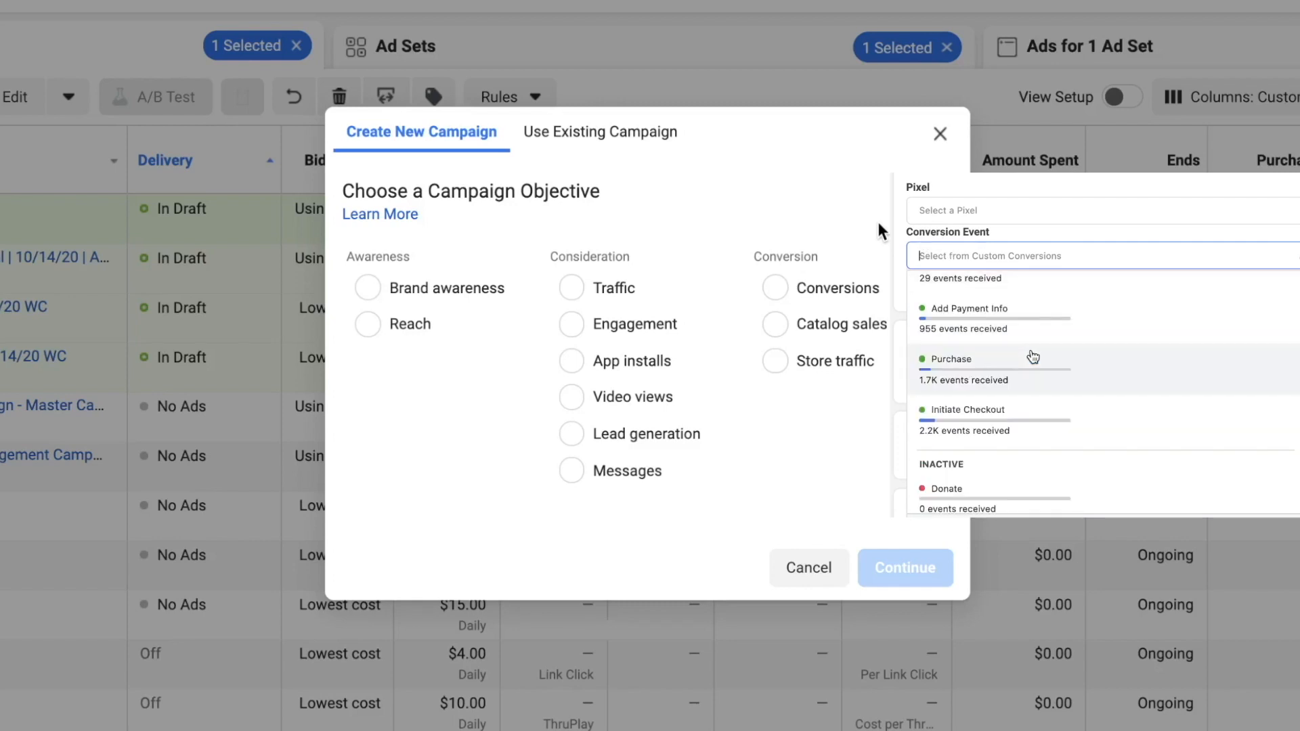
pyautogui.scroll(-3, 1059, 405)
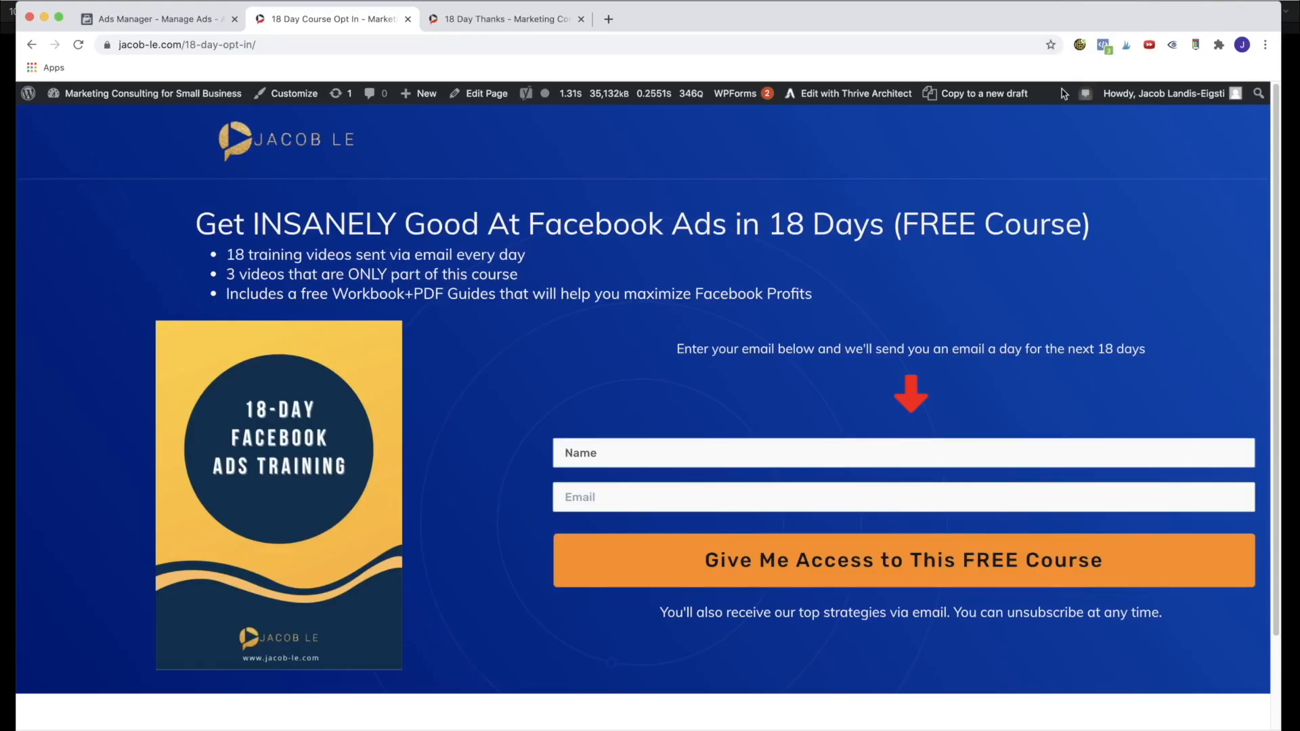
# Check the pixel events with Facebook Pixel Helper on the 18-day course opt-in page and its thank-you page.
pyautogui.click(1106, 42)
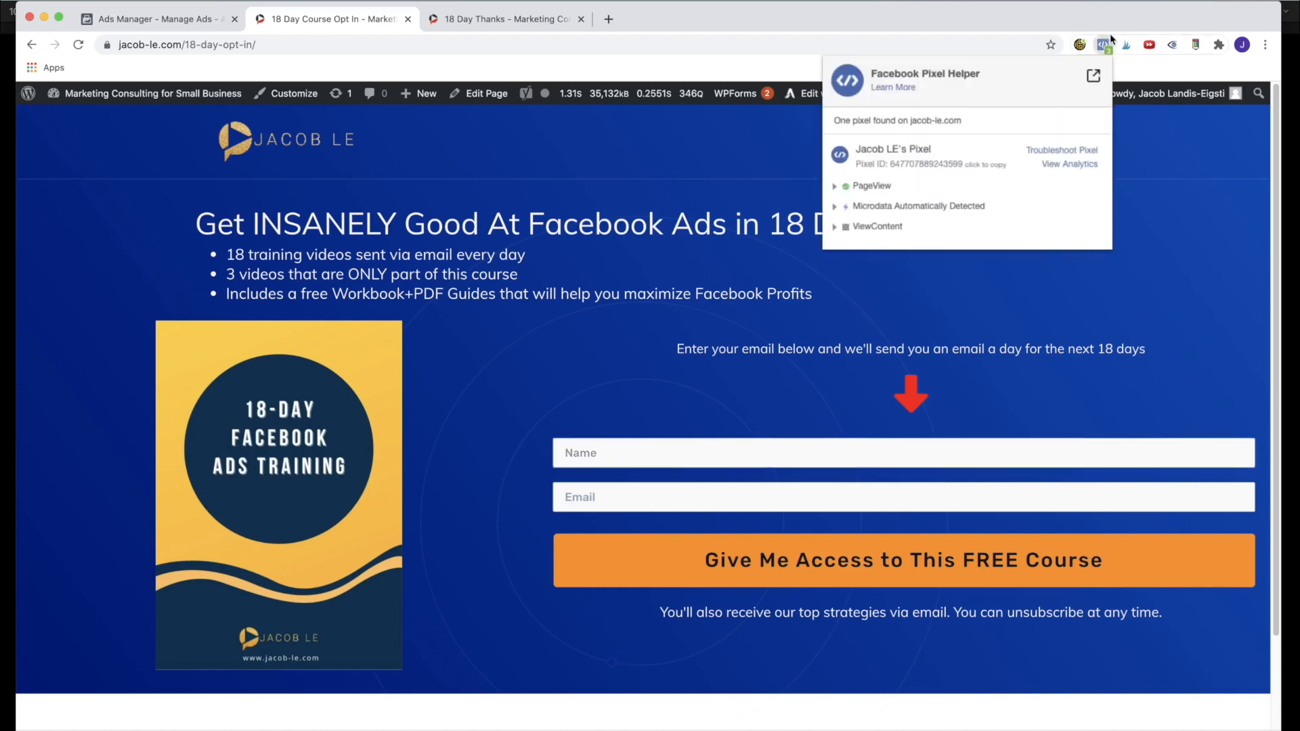
pyautogui.click(1154, 149)
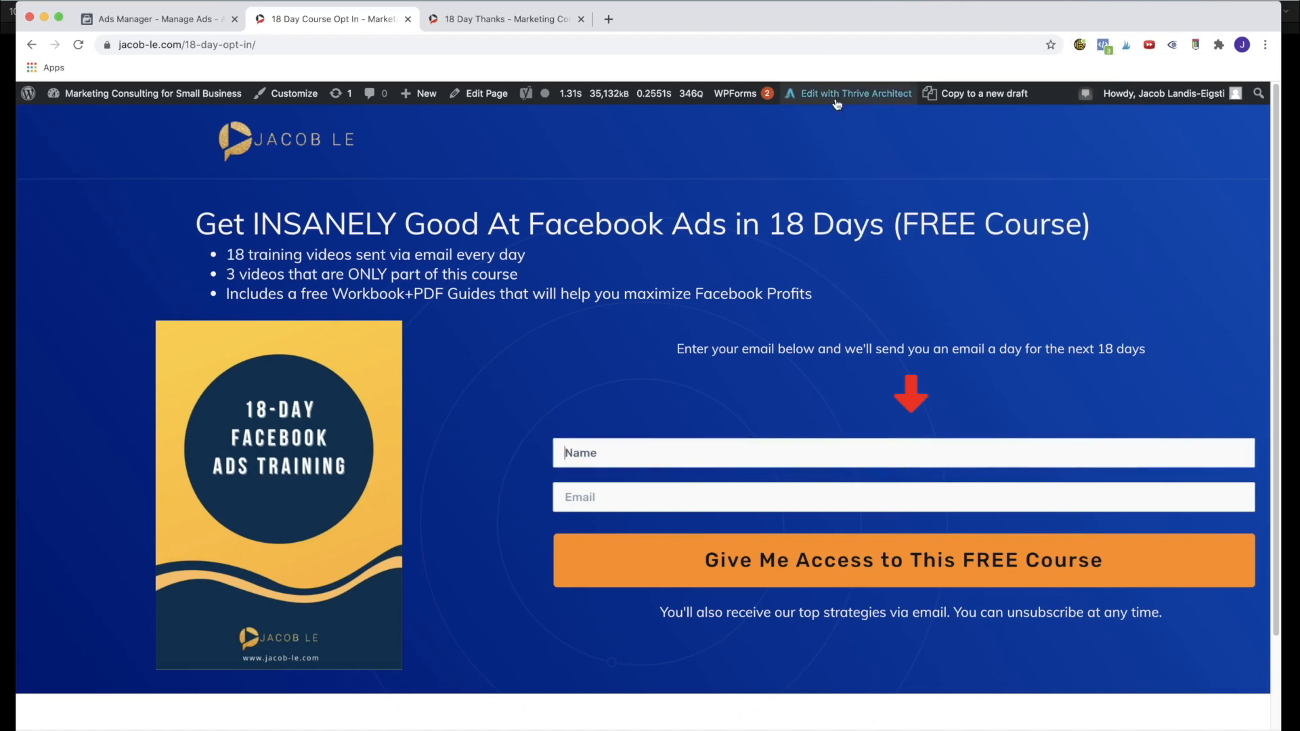
pyautogui.click(797, 450)
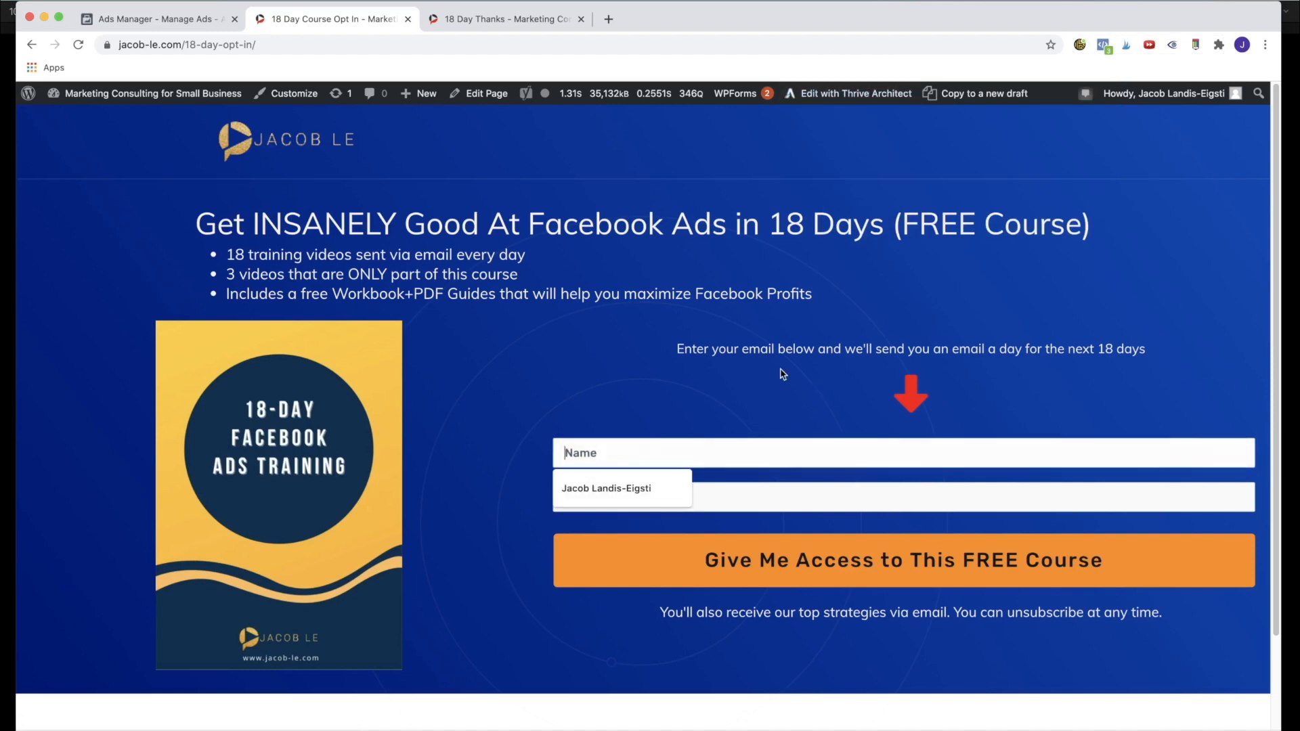
pyautogui.click(699, 387)
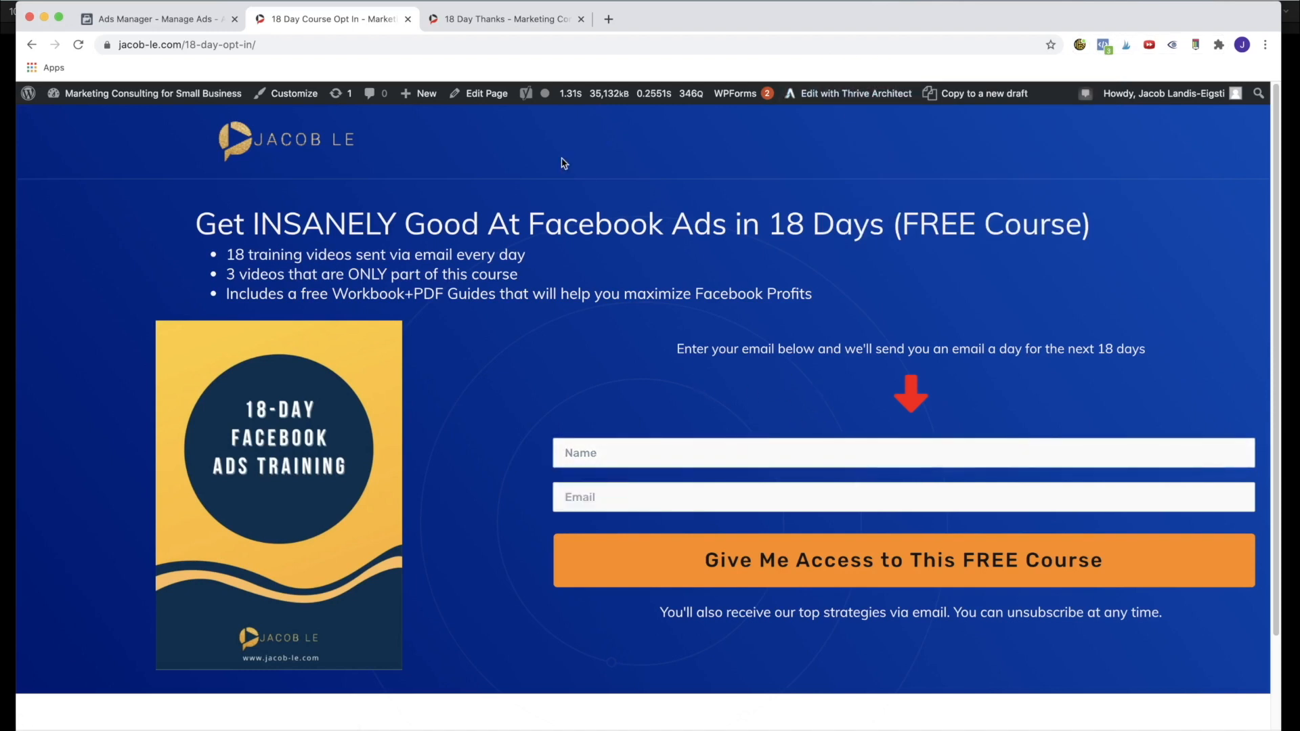
pyautogui.click(512, 19)
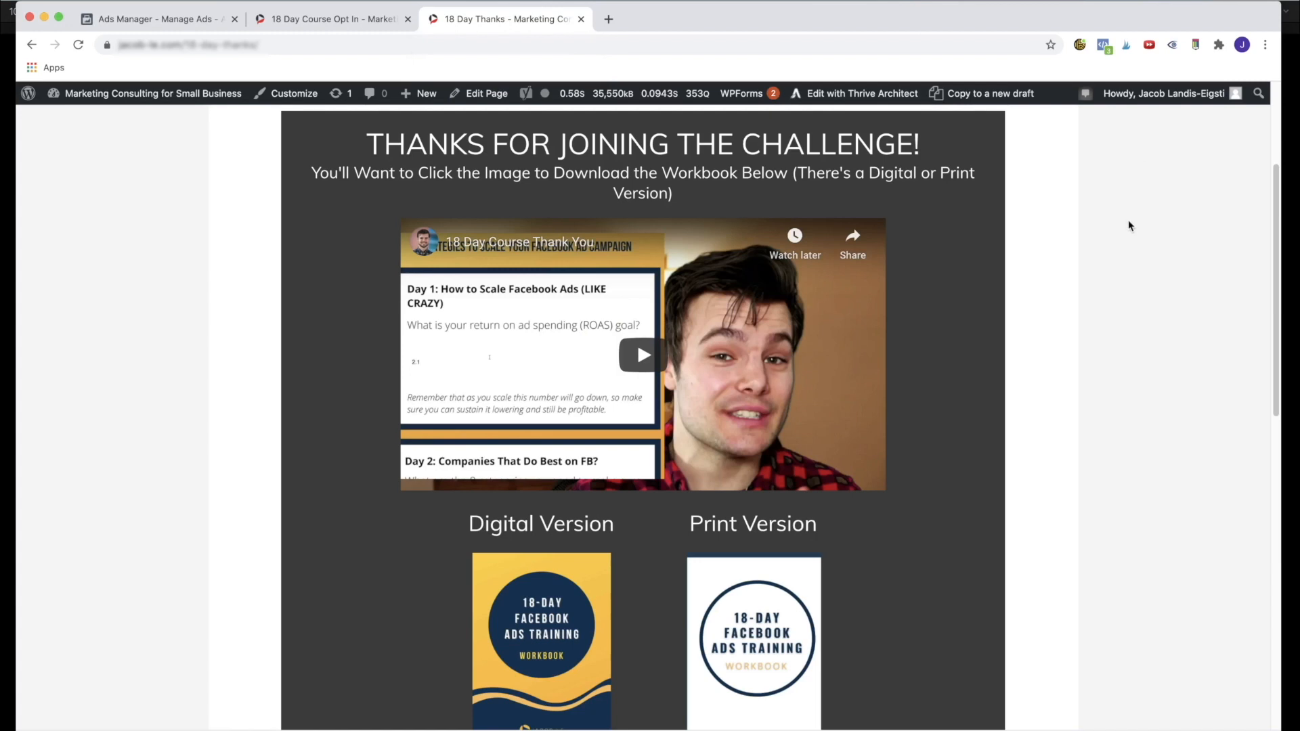
pyautogui.click(1103, 45)
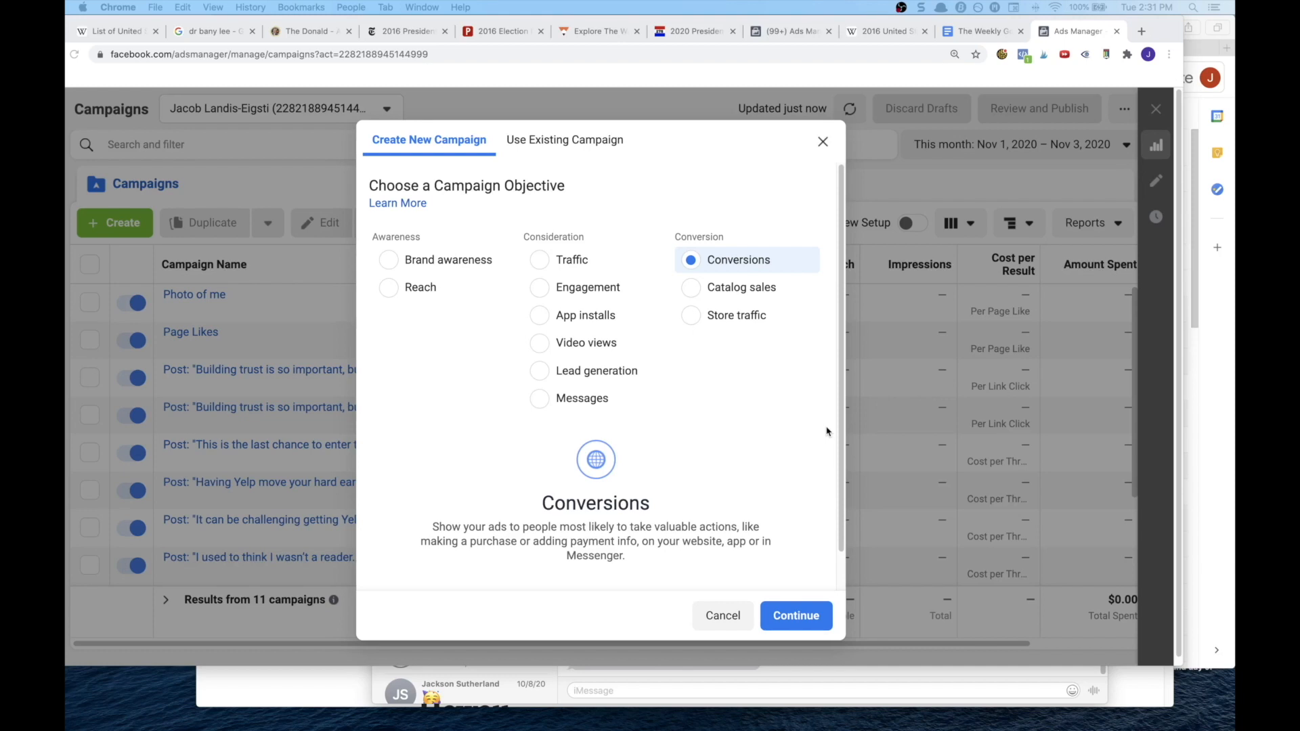
# Create a new campaign with the Conversions objective and expand its campaign details to read about the spending limit.
pyautogui.click(803, 622)
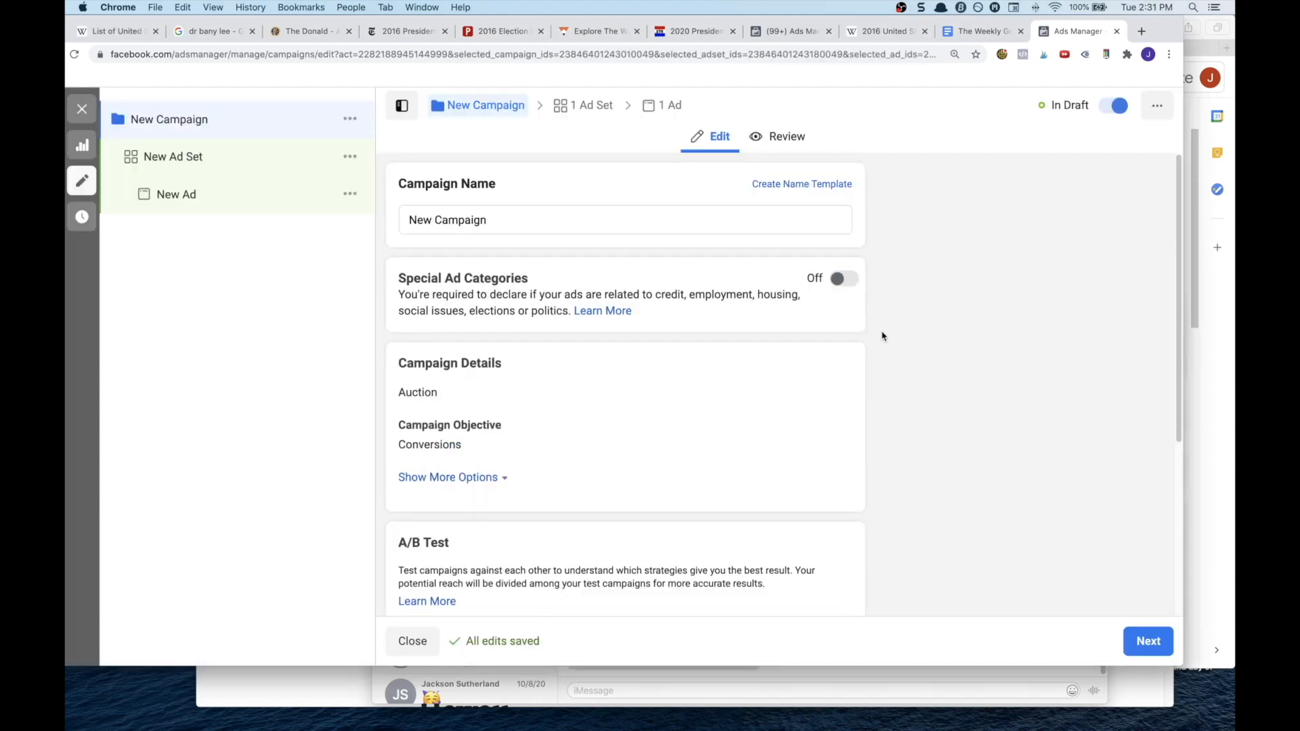
pyautogui.click(448, 477)
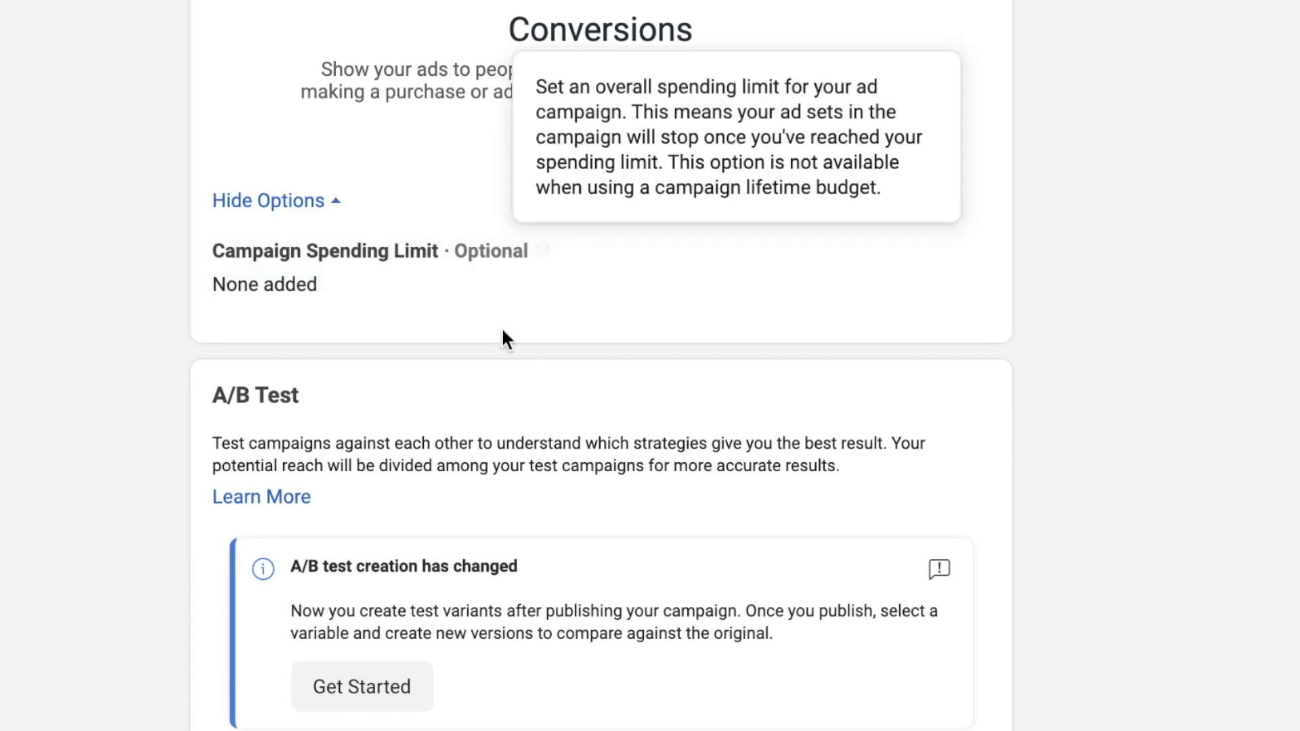
pyautogui.scroll(1, 503, 340)
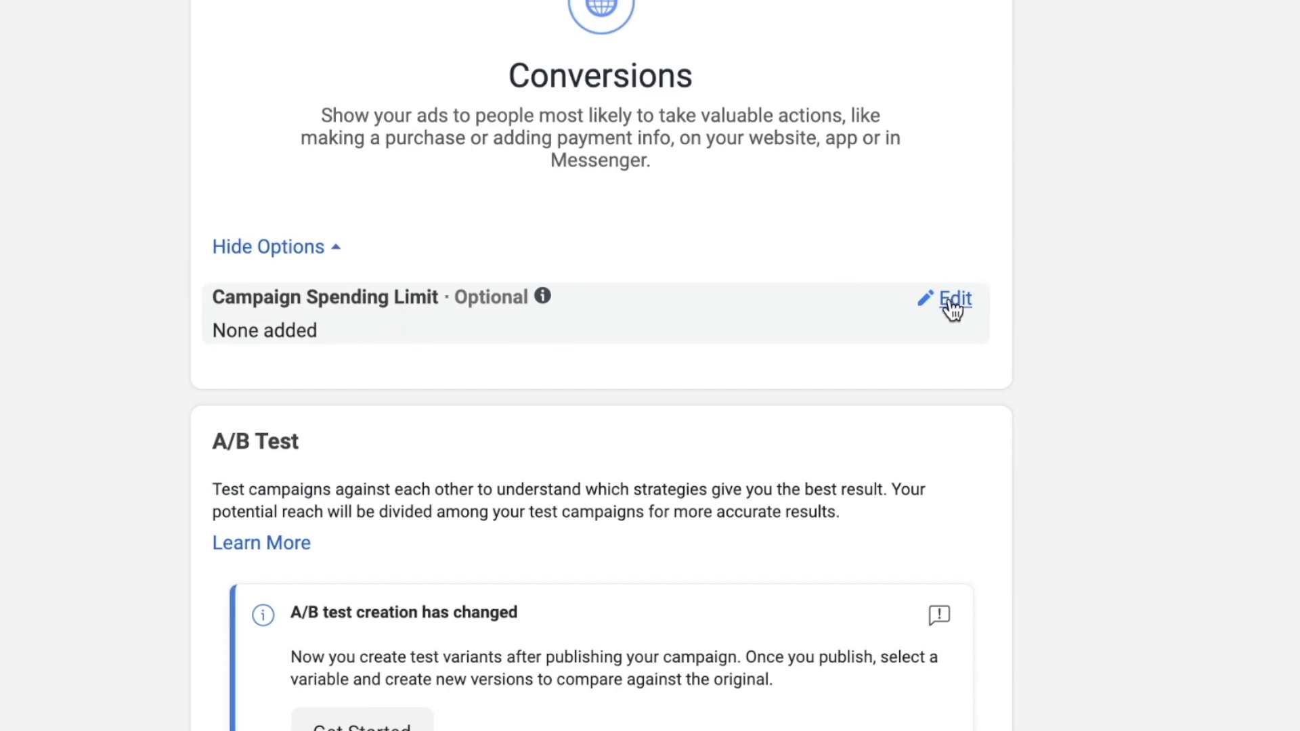
pyautogui.moveTo(542, 296)
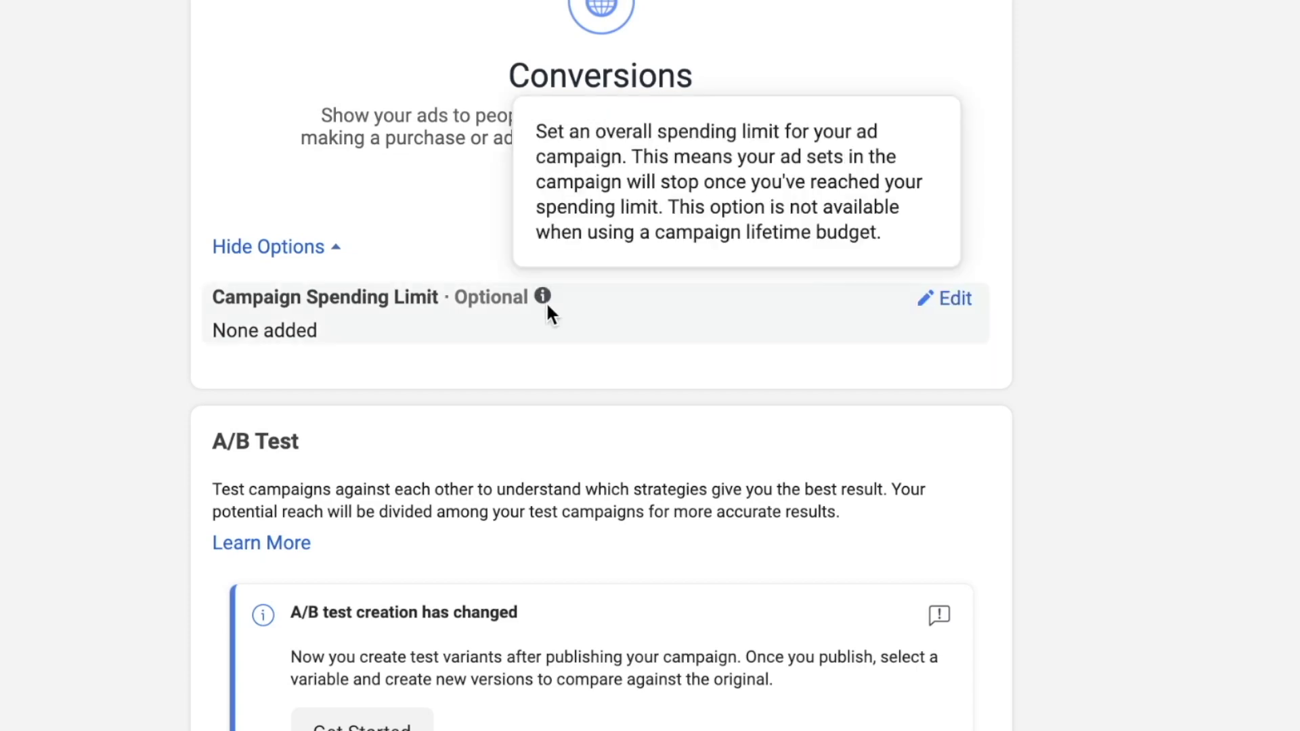
# Turn on Campaign Budget Optimization for the new campaign after reviewing the A/B Test section.
pyautogui.scroll(-2, 124, 343)
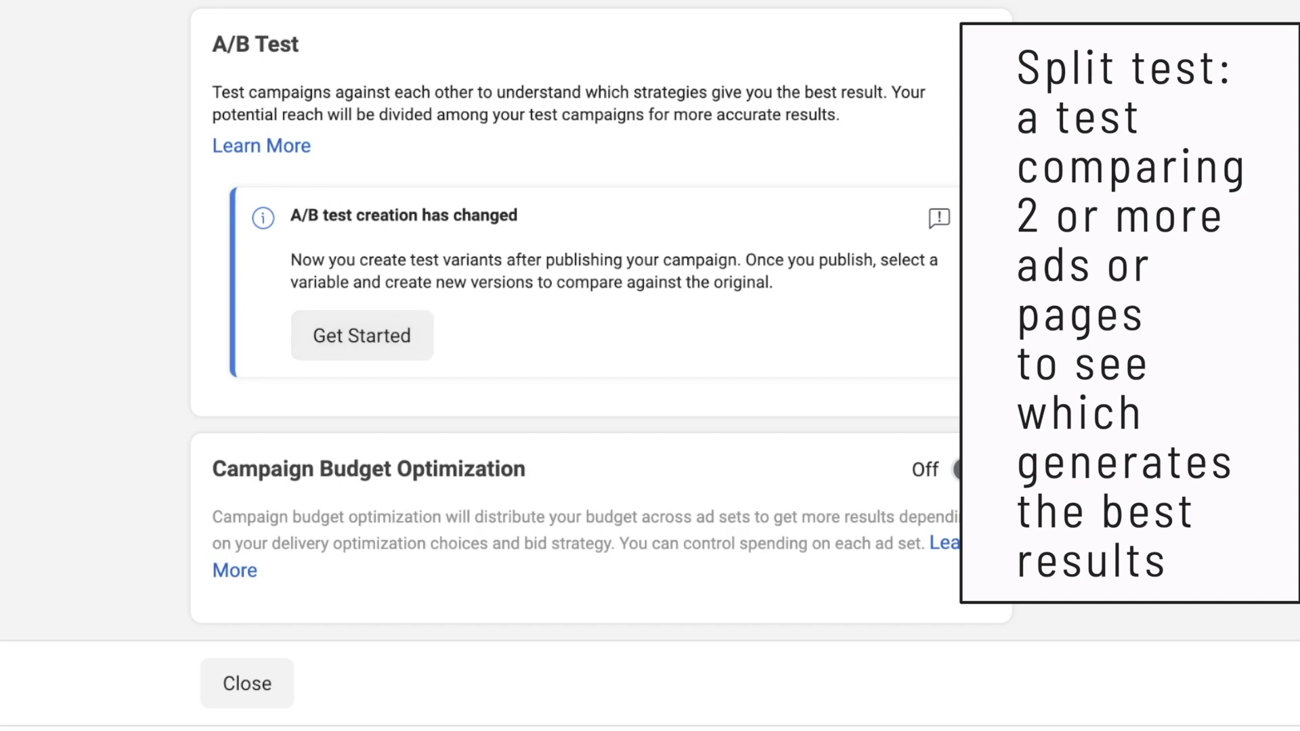
pyautogui.moveTo(203, 46); pyautogui.dragTo(415, 58)
pyautogui.click(322, 54)
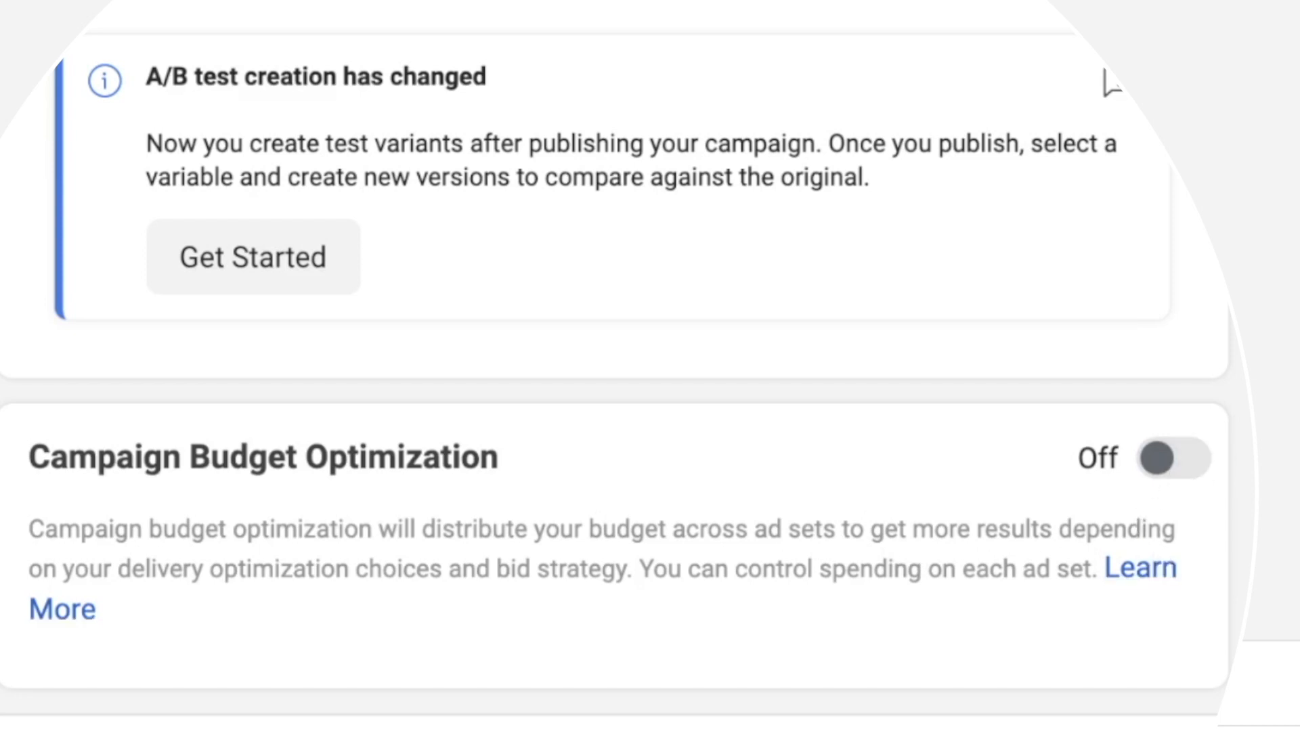
pyautogui.click(1179, 460)
pyautogui.scroll(-4, 1176, 357)
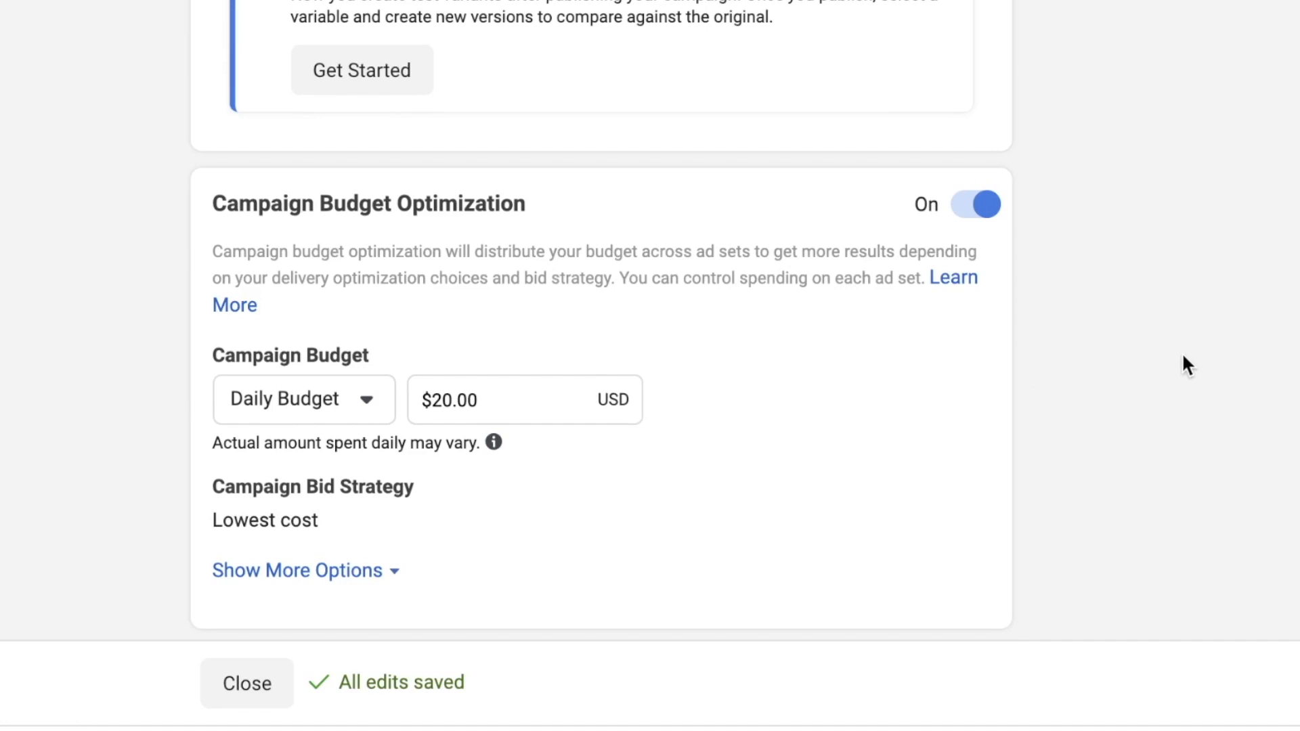
pyautogui.scroll(1, 1183, 354)
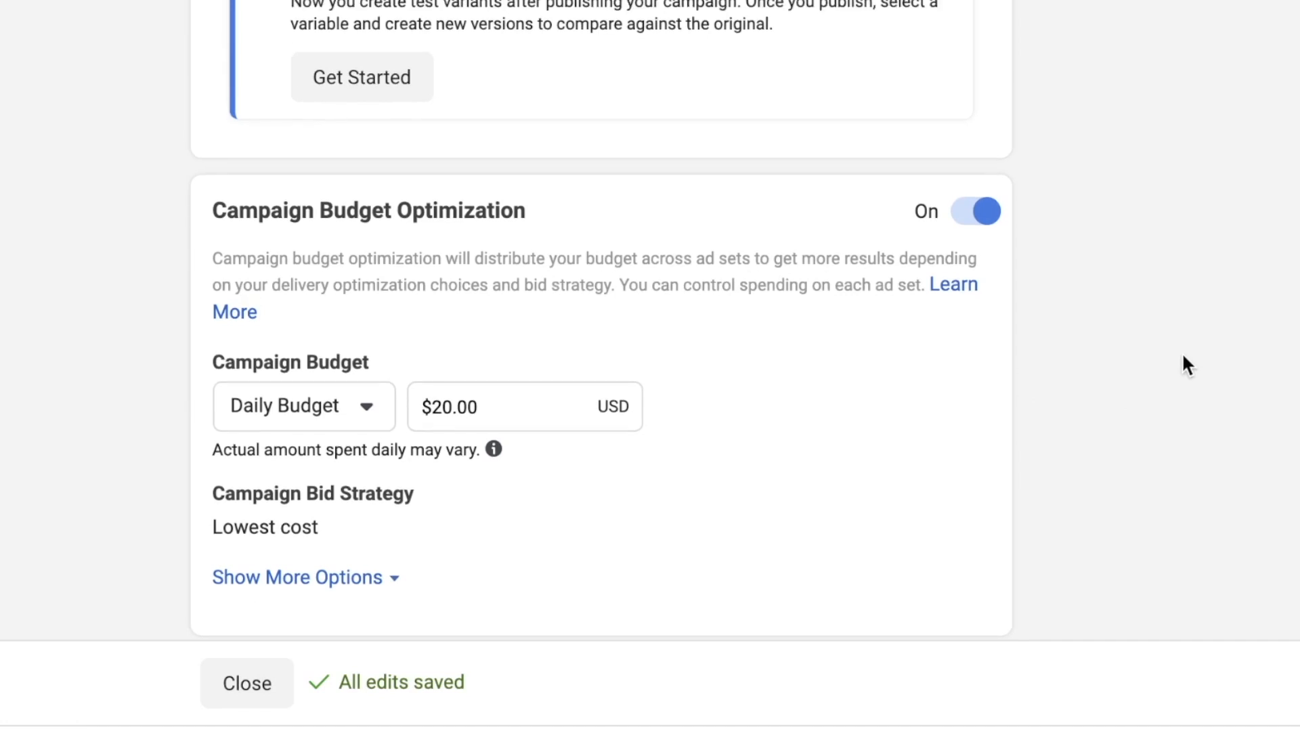
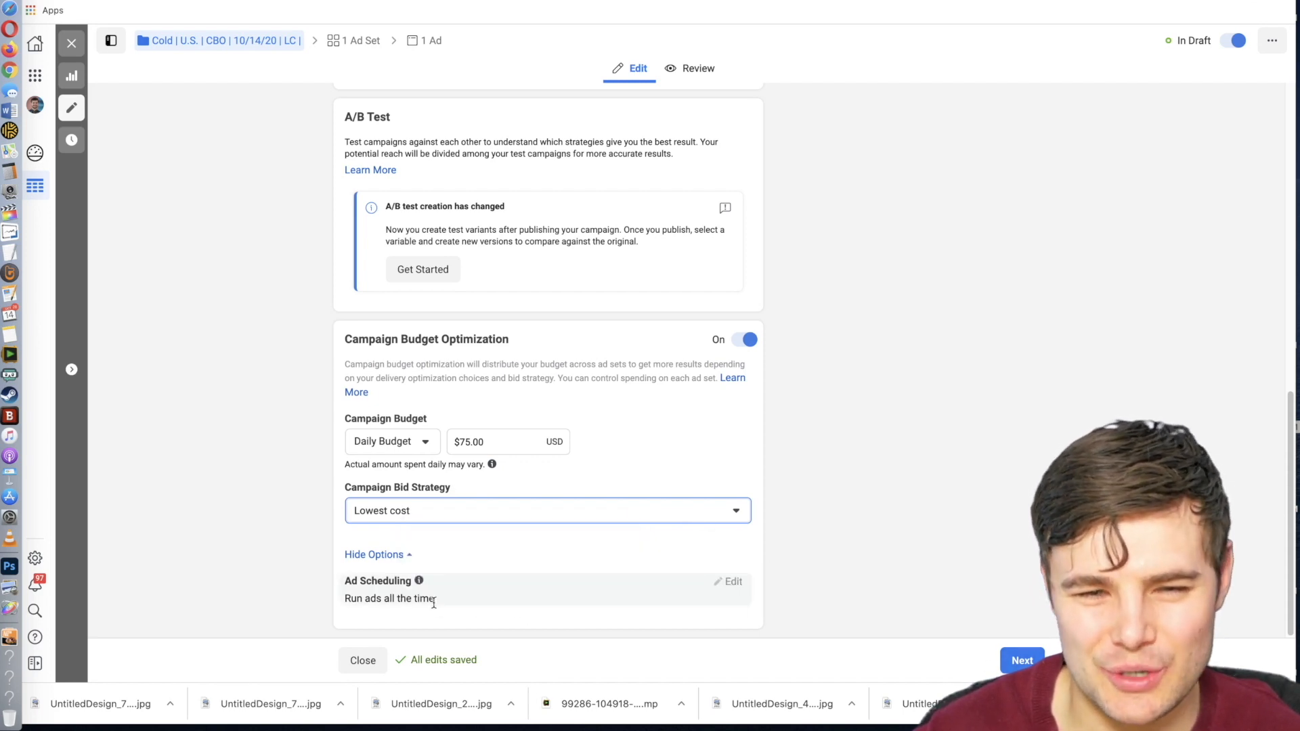
# Name the campaign "Cold | Interests | LC | CBO | 10/14/20 WC".
pyautogui.click(1021, 661)
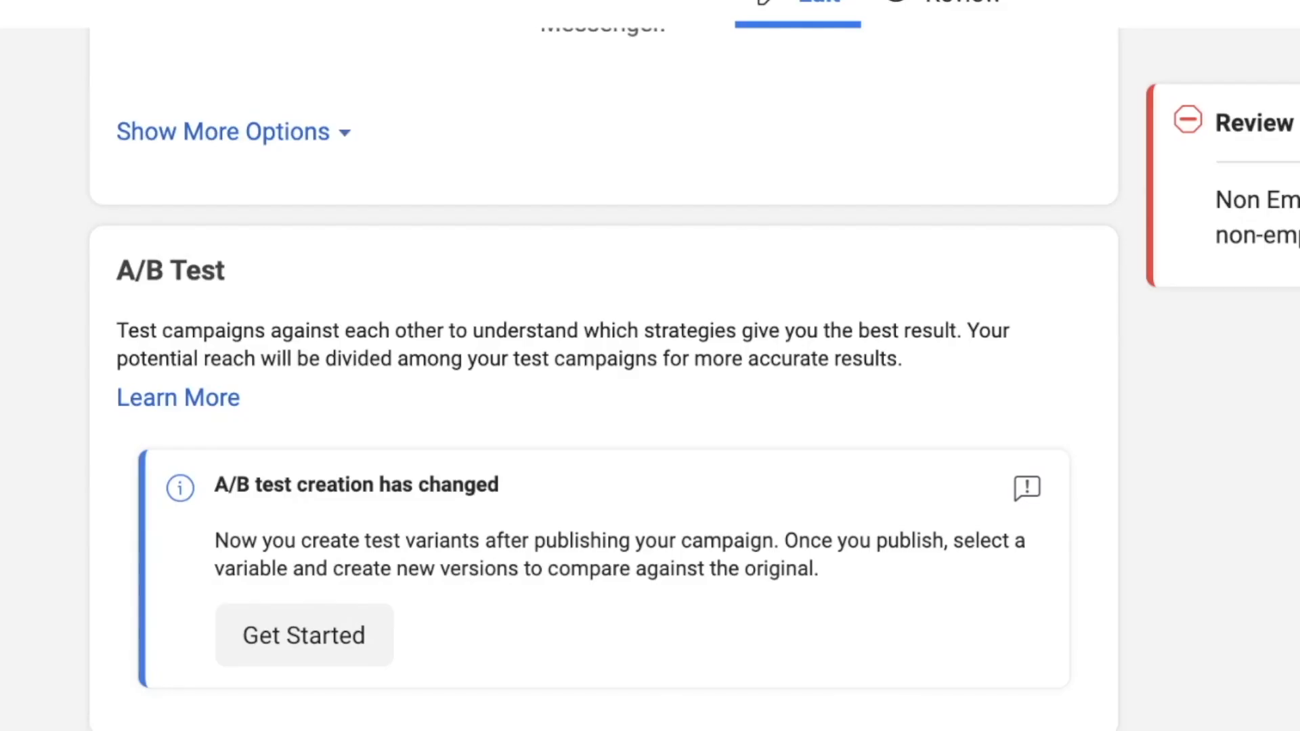
pyautogui.click(258, 173)
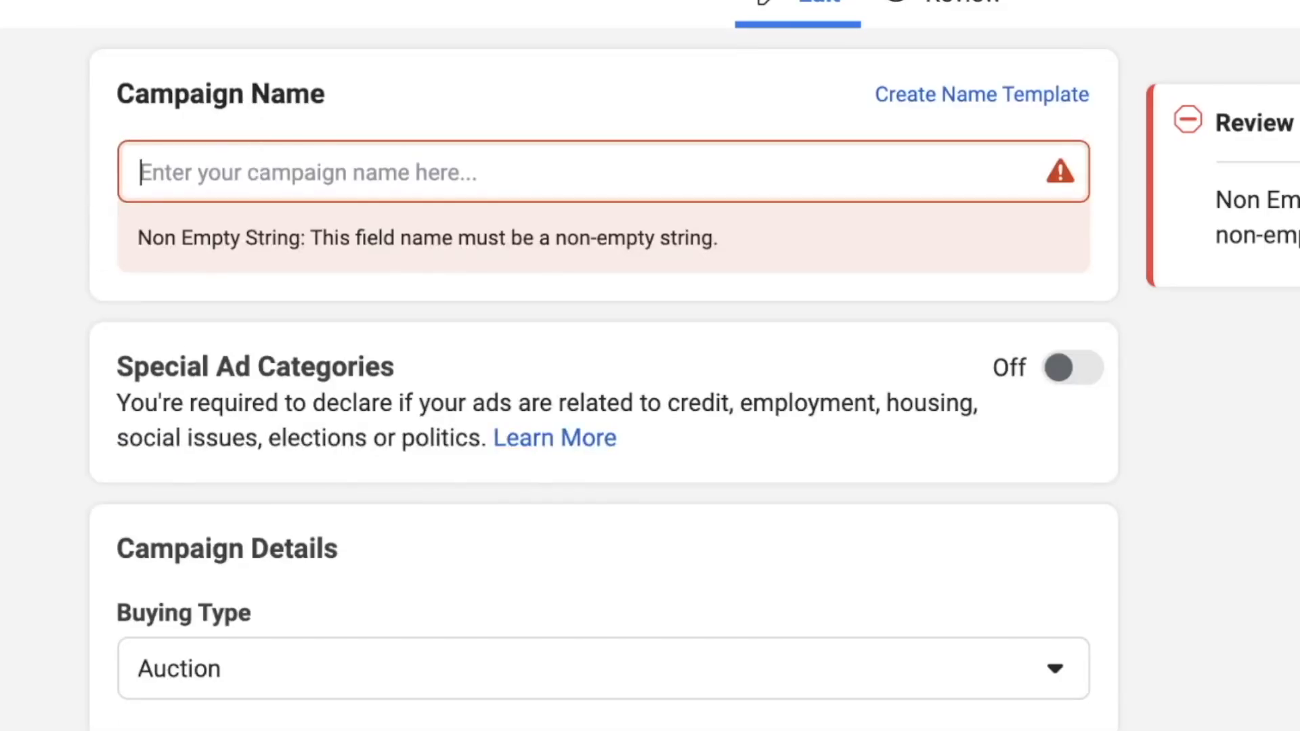
pyautogui.write('Cold |')
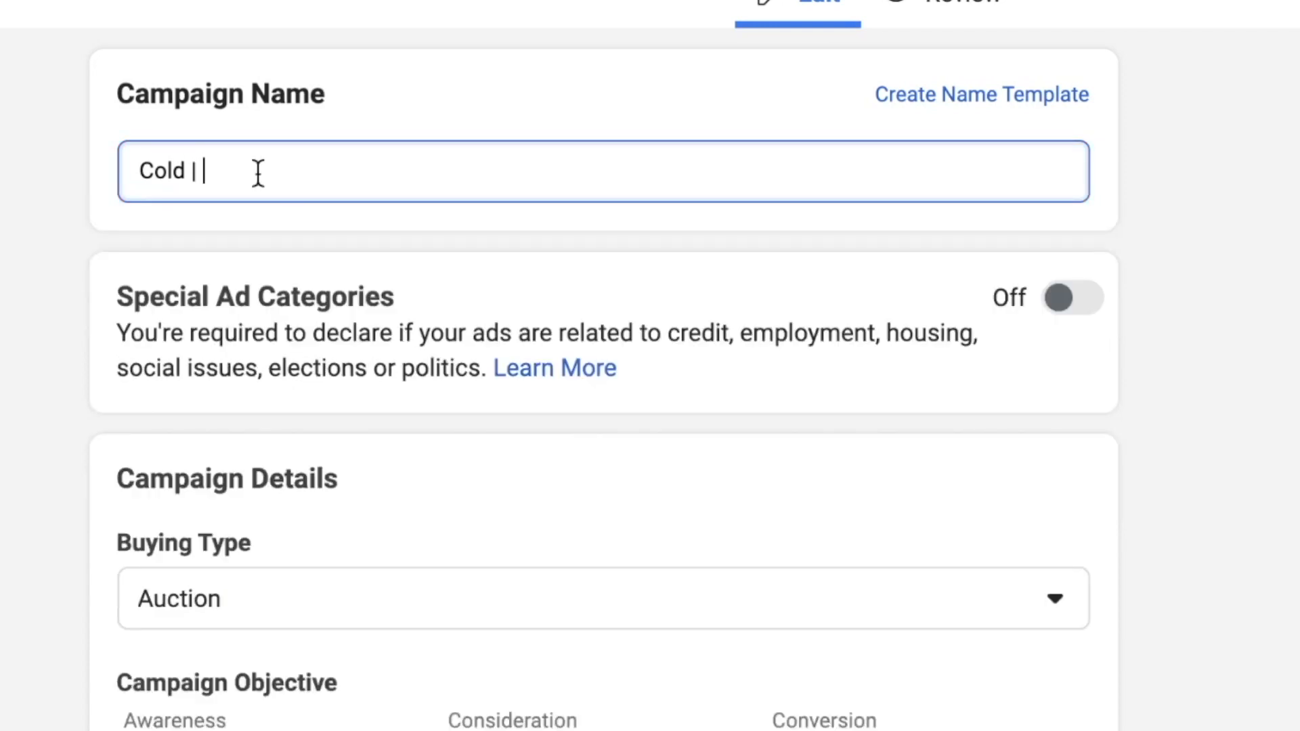
pyautogui.write('WC')
pyautogui.press('Left')
pyautogui.press('Left')
pyautogui.press('Left')
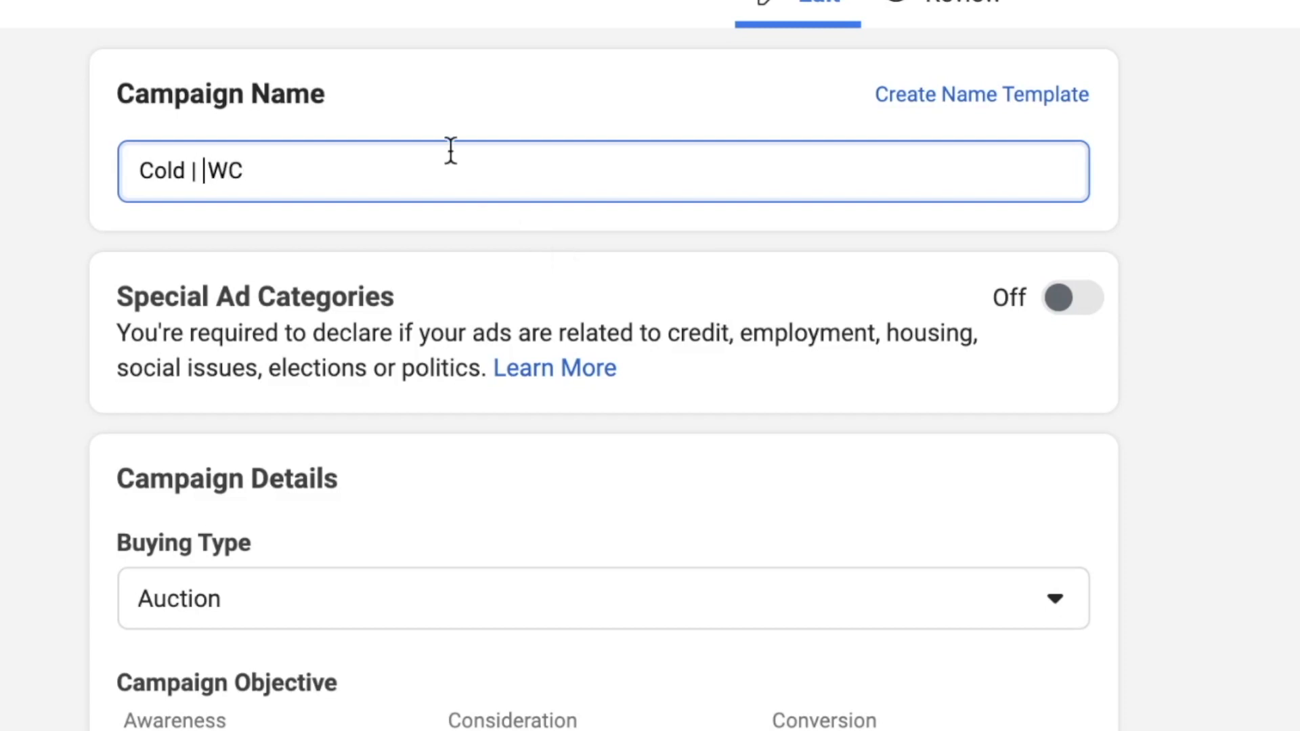
pyautogui.scroll(-1, 39, 490)
pyautogui.scroll(1, 40, 488)
pyautogui.write('Interests ')
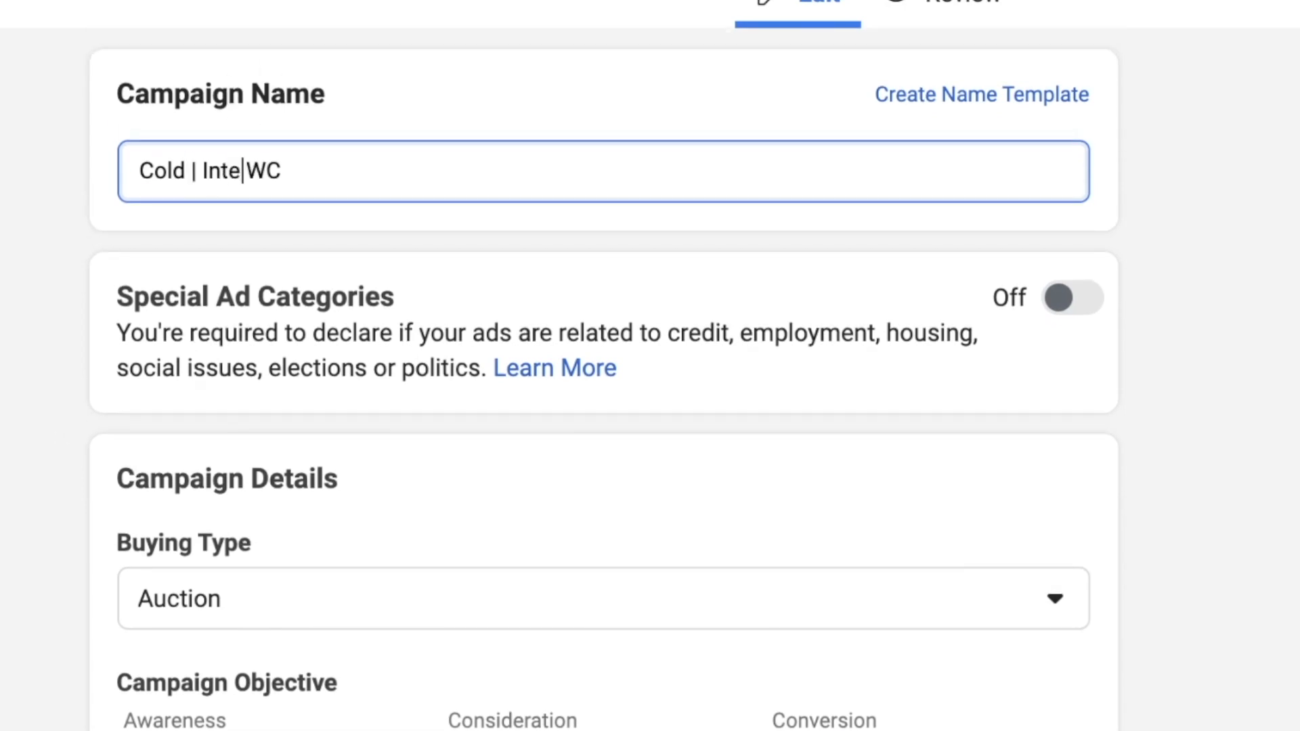
pyautogui.write('| ')
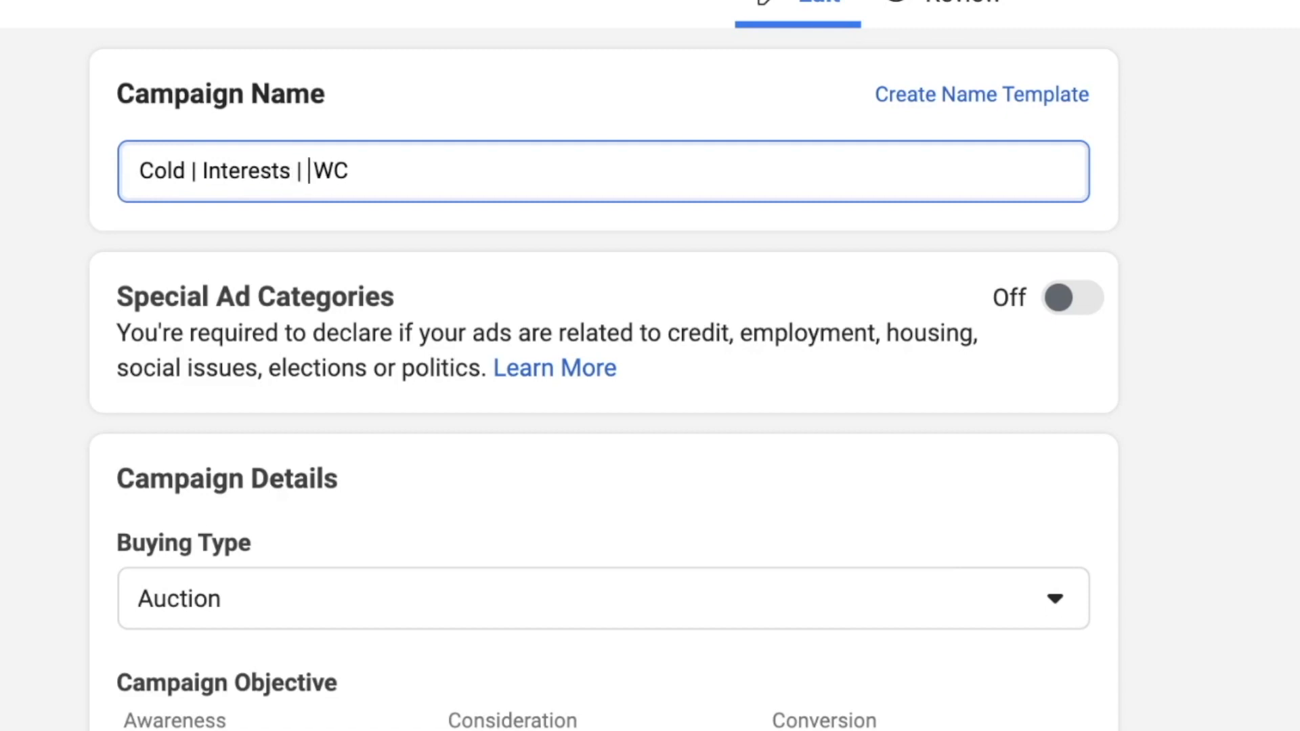
pyautogui.write('LC | ')
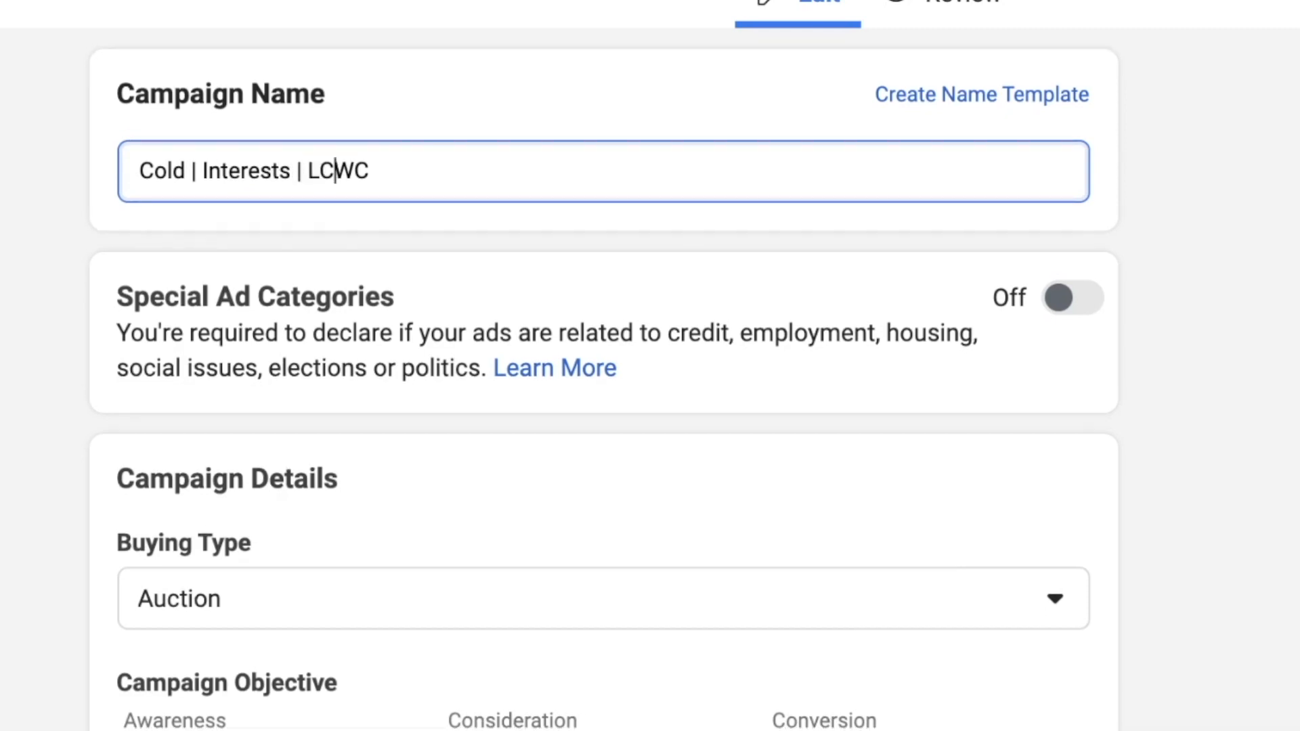
pyautogui.write('CBO |')
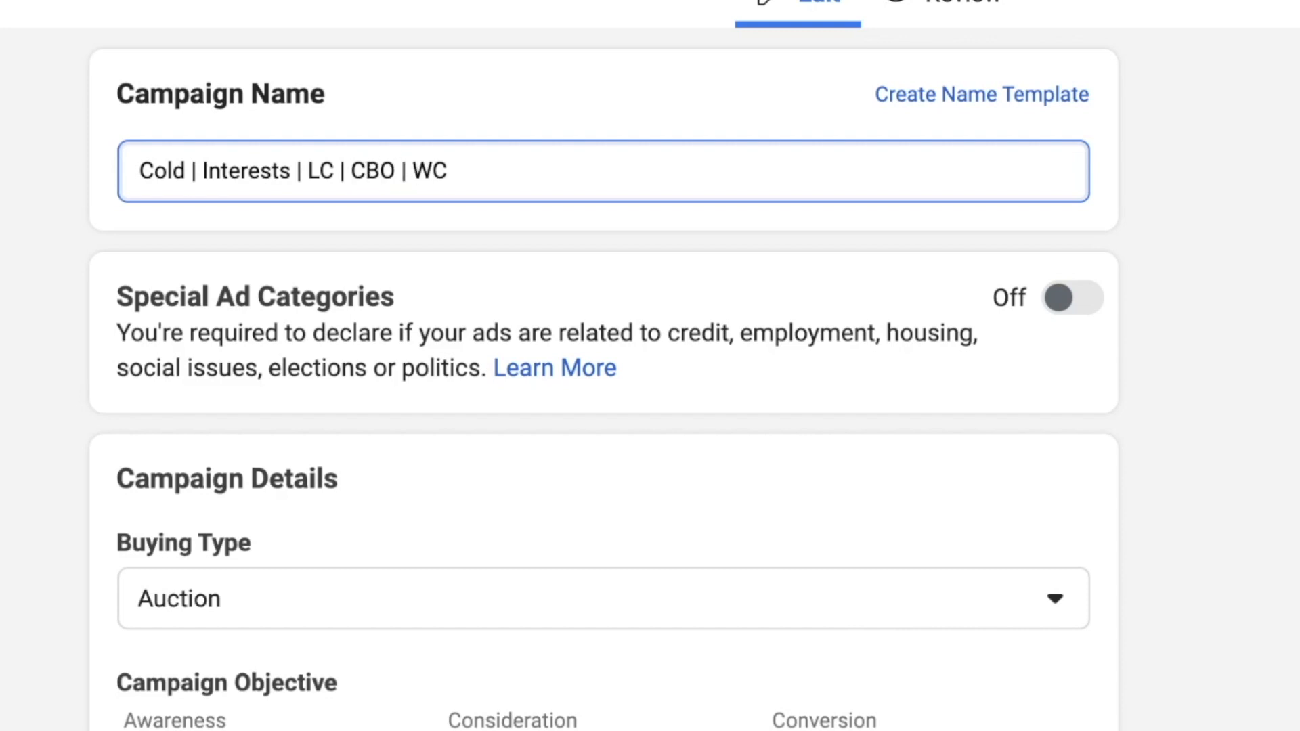
pyautogui.write(' 10/14')
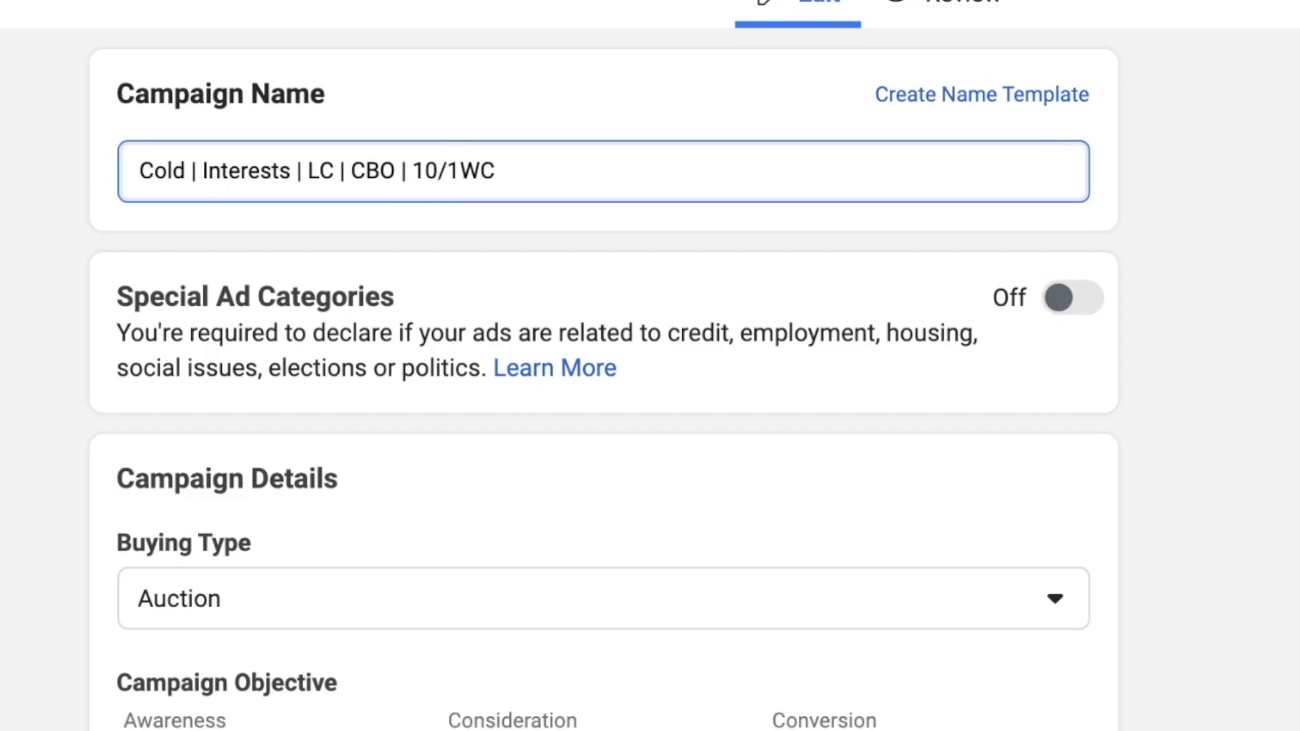
pyautogui.write('/20')
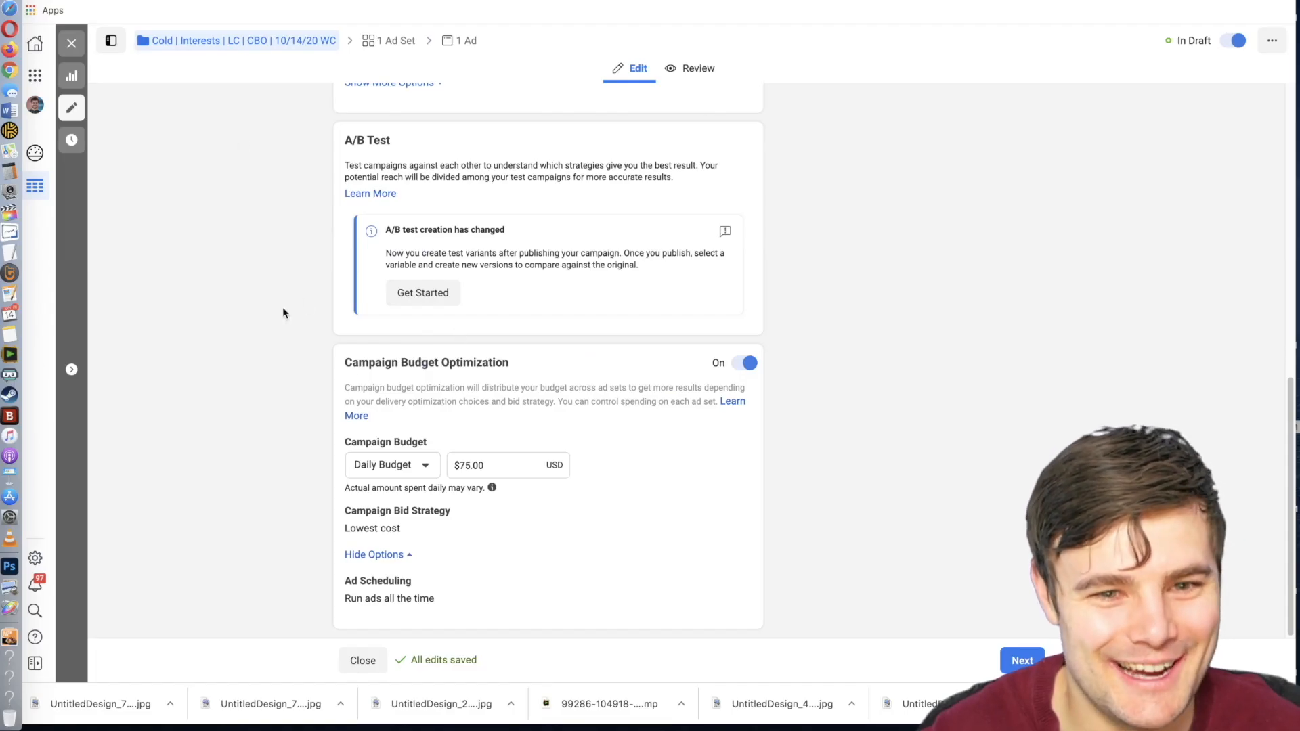
# Proceed to the new ad set's settings and review its conversion location, pixel and conversion event.
pyautogui.click(1029, 661)
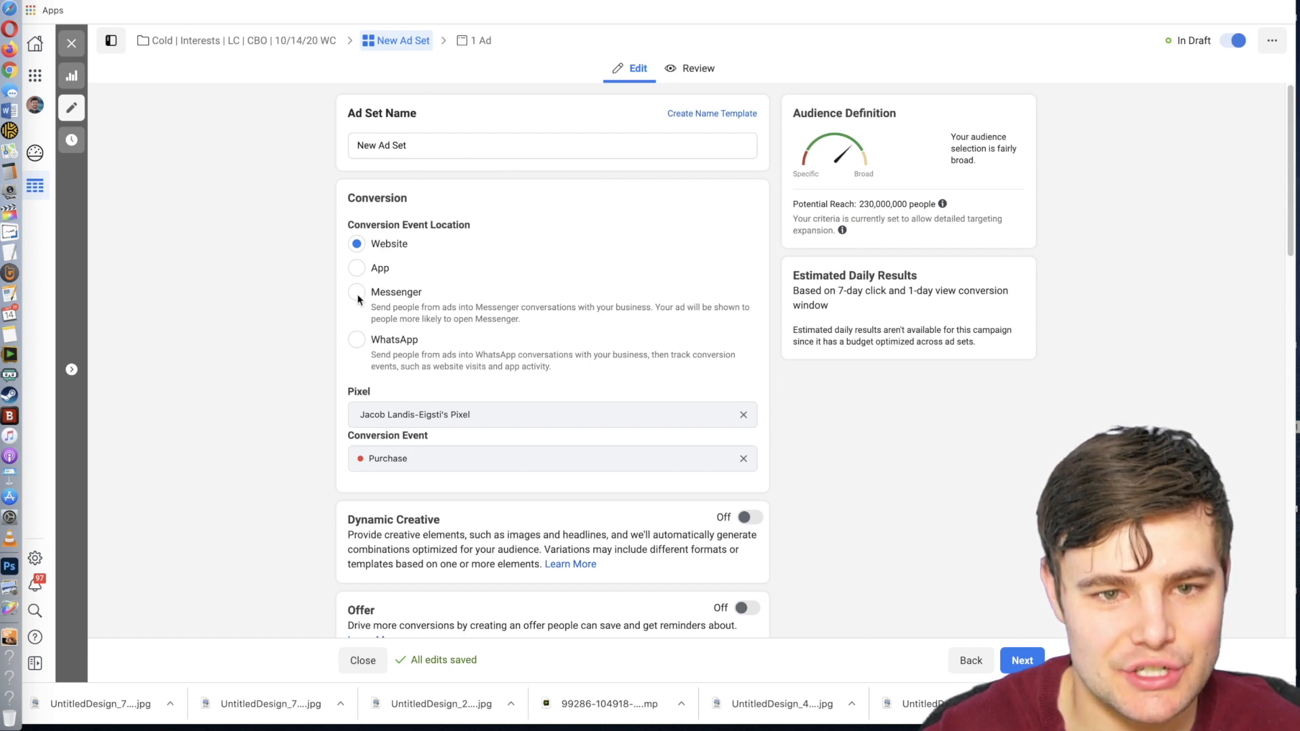
pyautogui.click(543, 408)
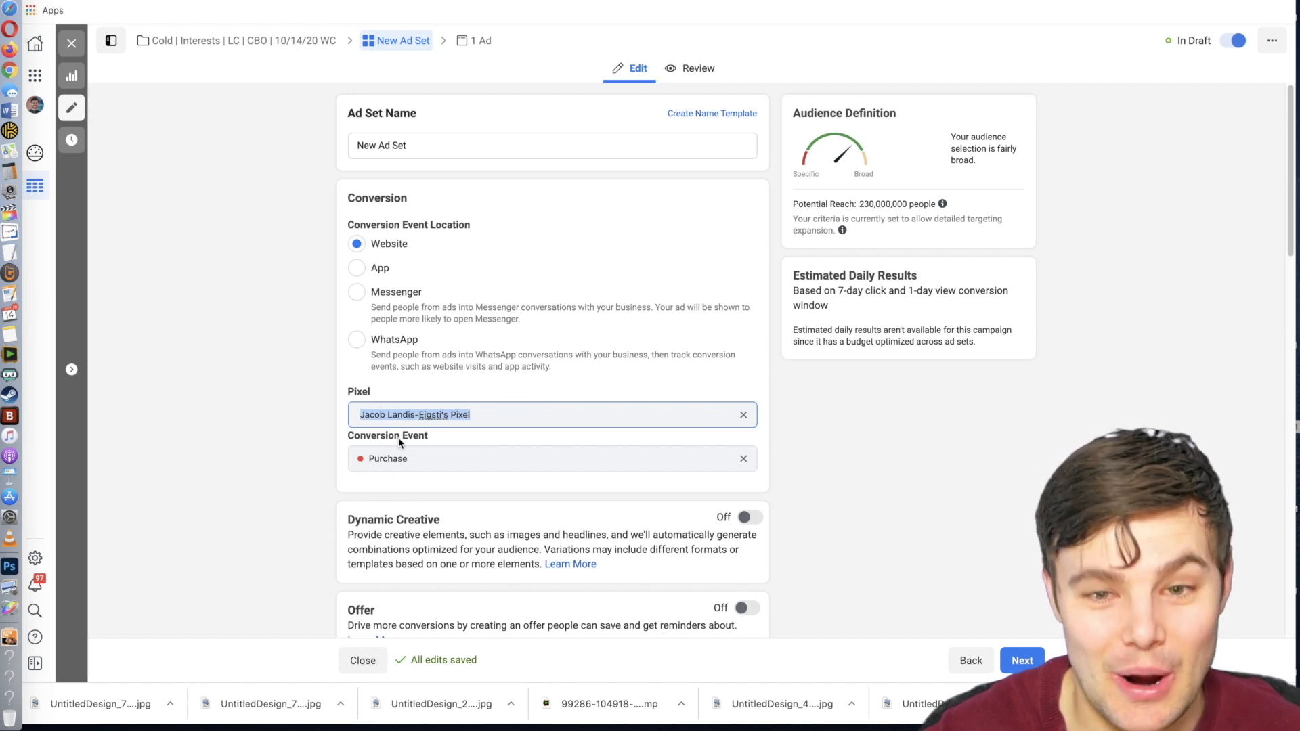
pyautogui.scroll(-1, 333, 445)
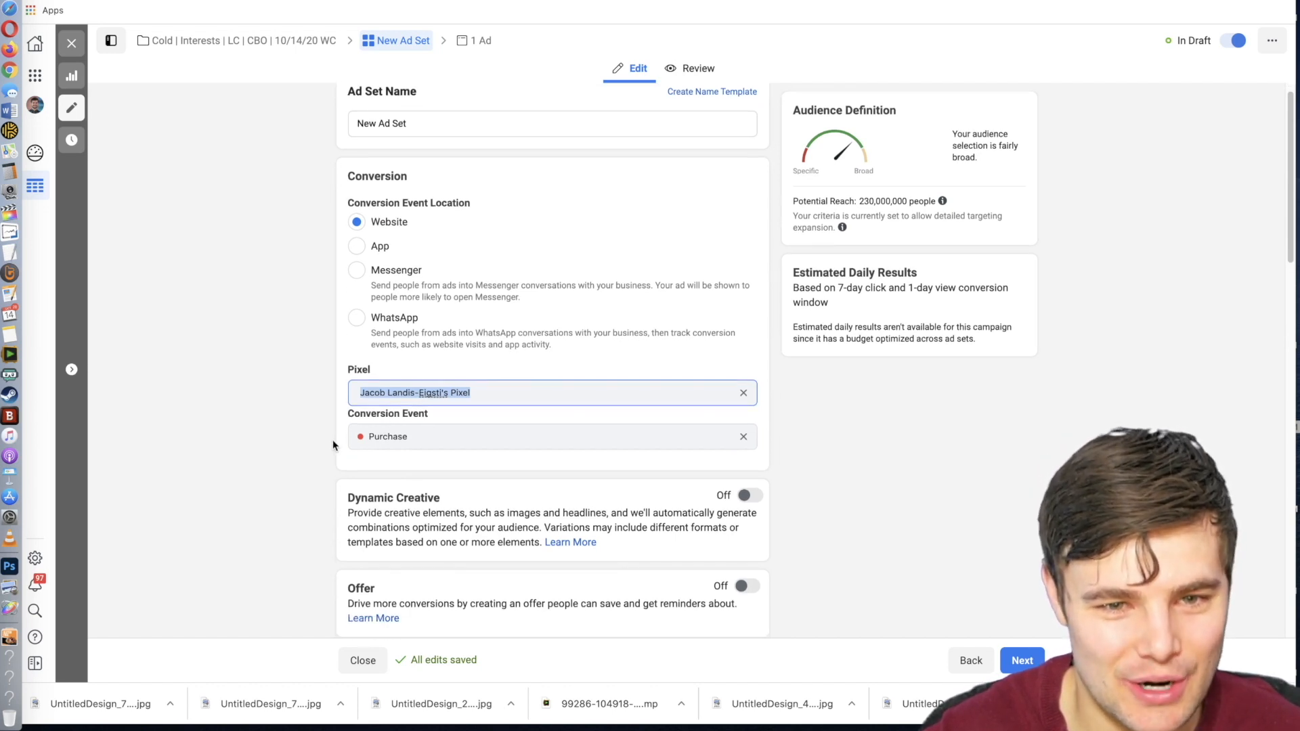
pyautogui.scroll(-3, 299, 431)
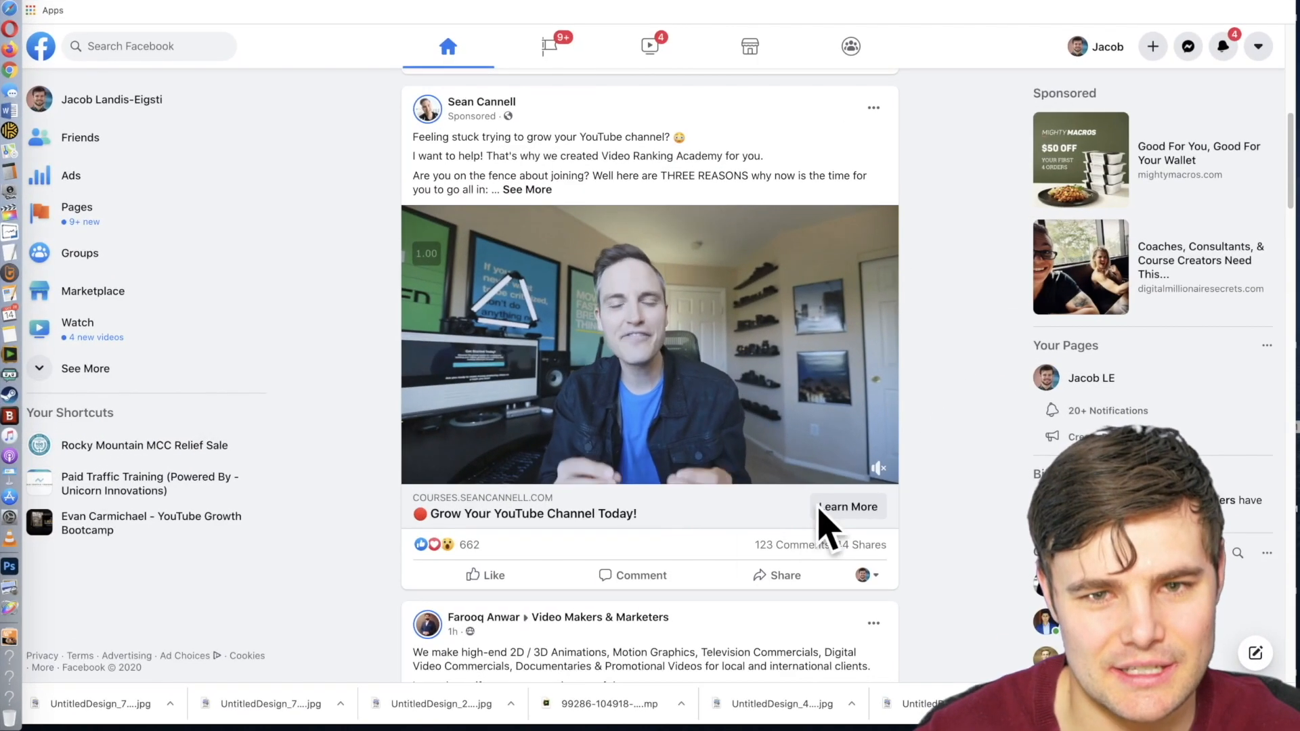
pyautogui.moveTo(458, 104)
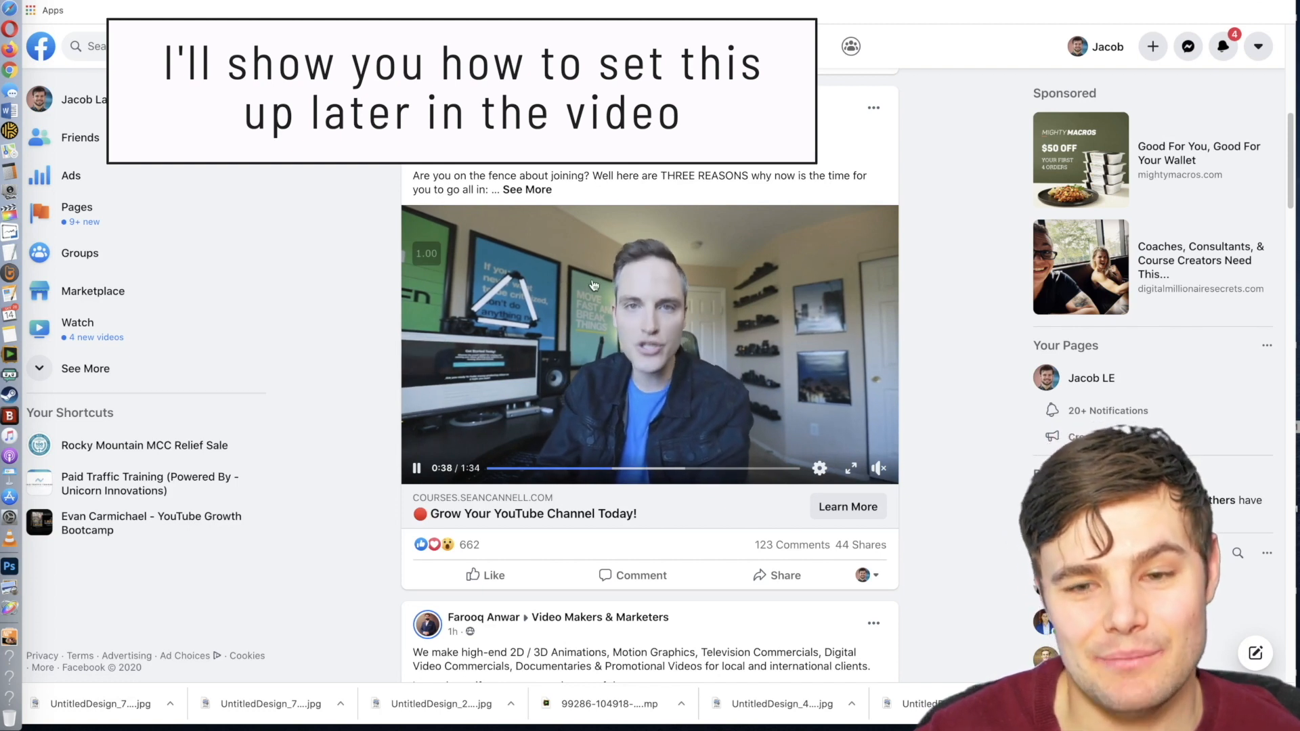
# Examine the sponsored YouTube course post's reactions, shares and comments in the Facebook feed.
pyautogui.moveTo(446, 554)
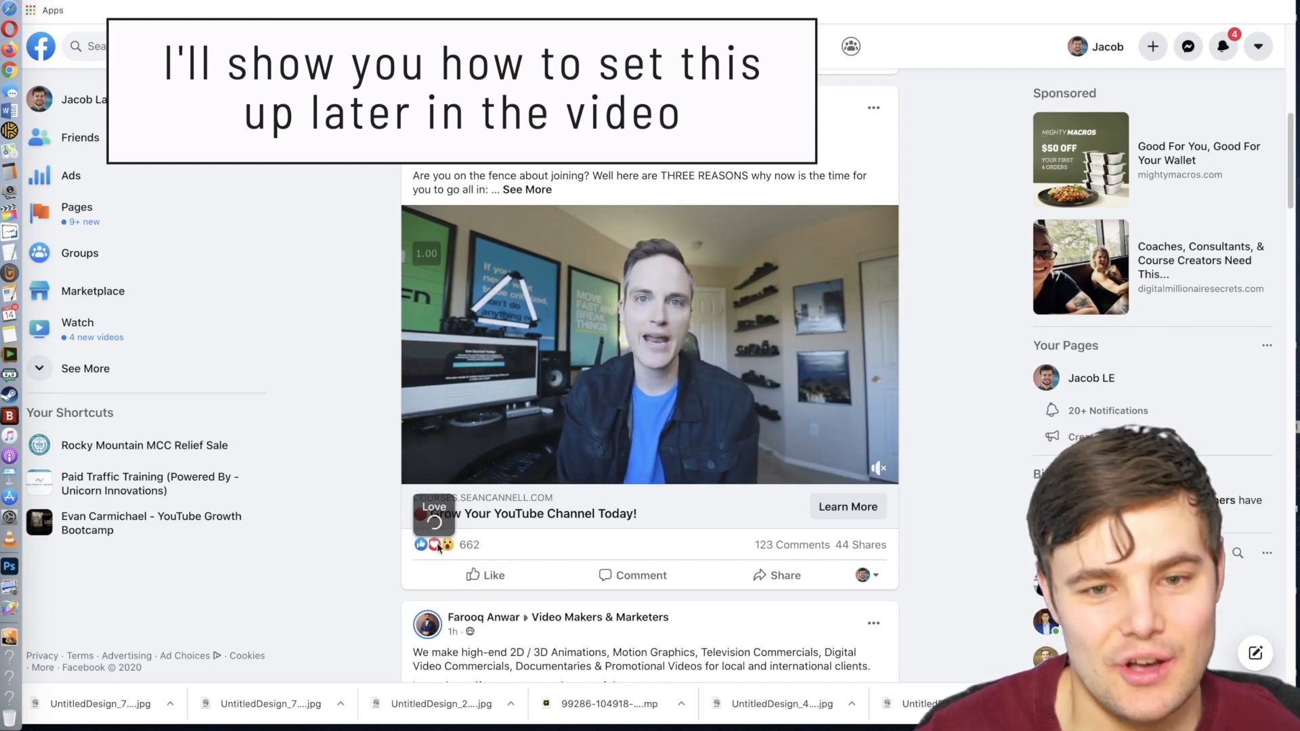
pyautogui.moveTo(877, 552)
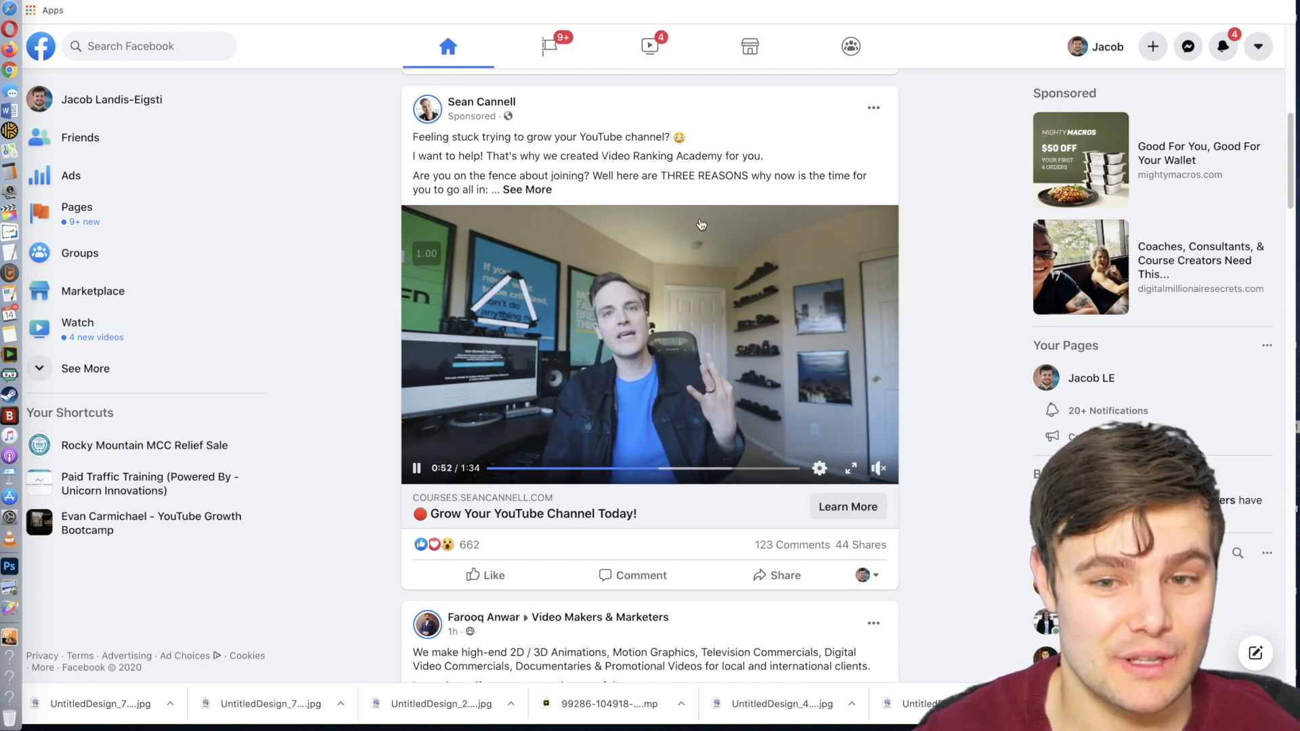
pyautogui.click(793, 544)
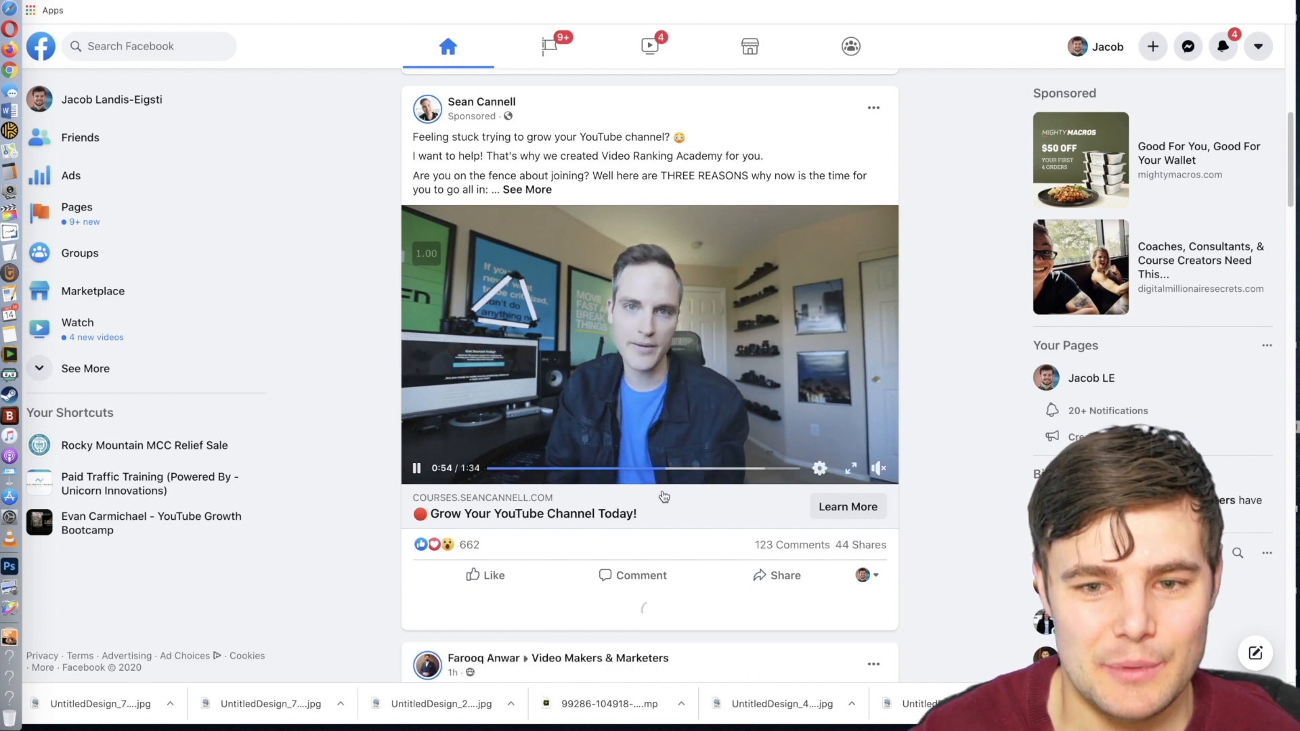
pyautogui.scroll(-6, 594, 437)
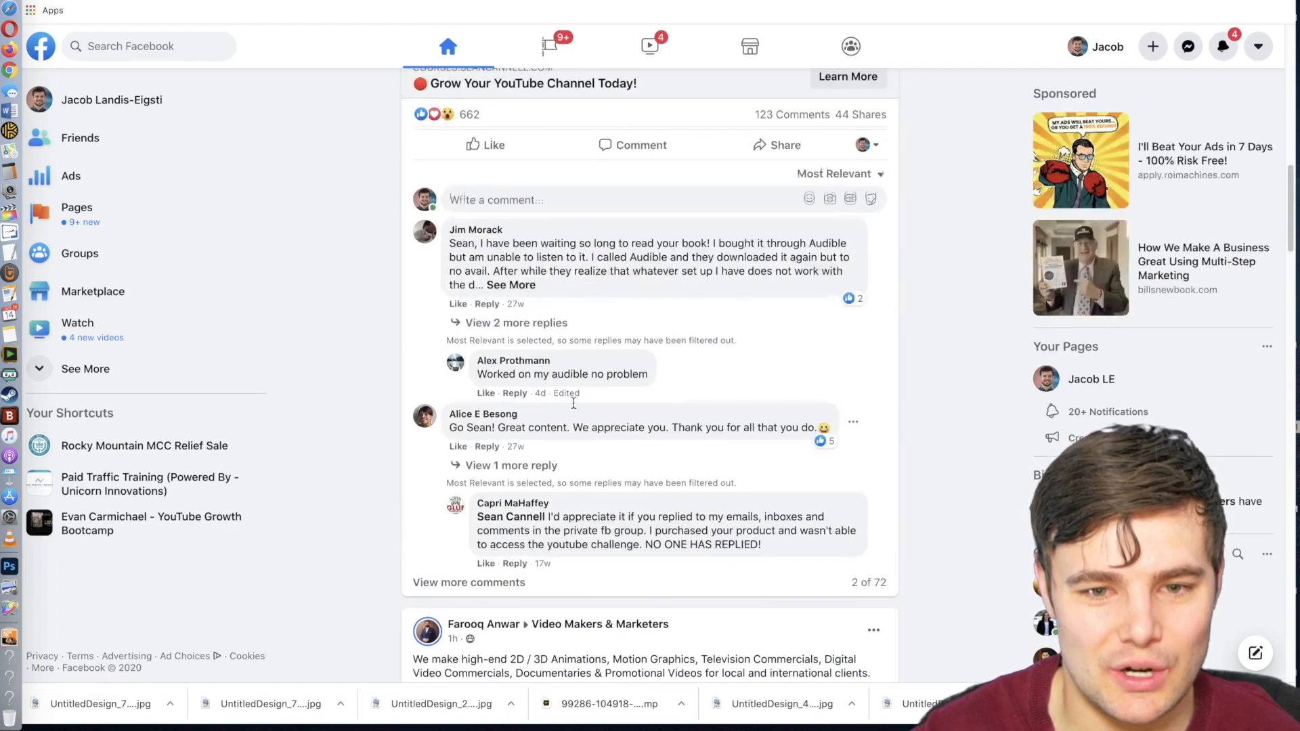
pyautogui.scroll(2, 535, 419)
pyautogui.scroll(4, 511, 206)
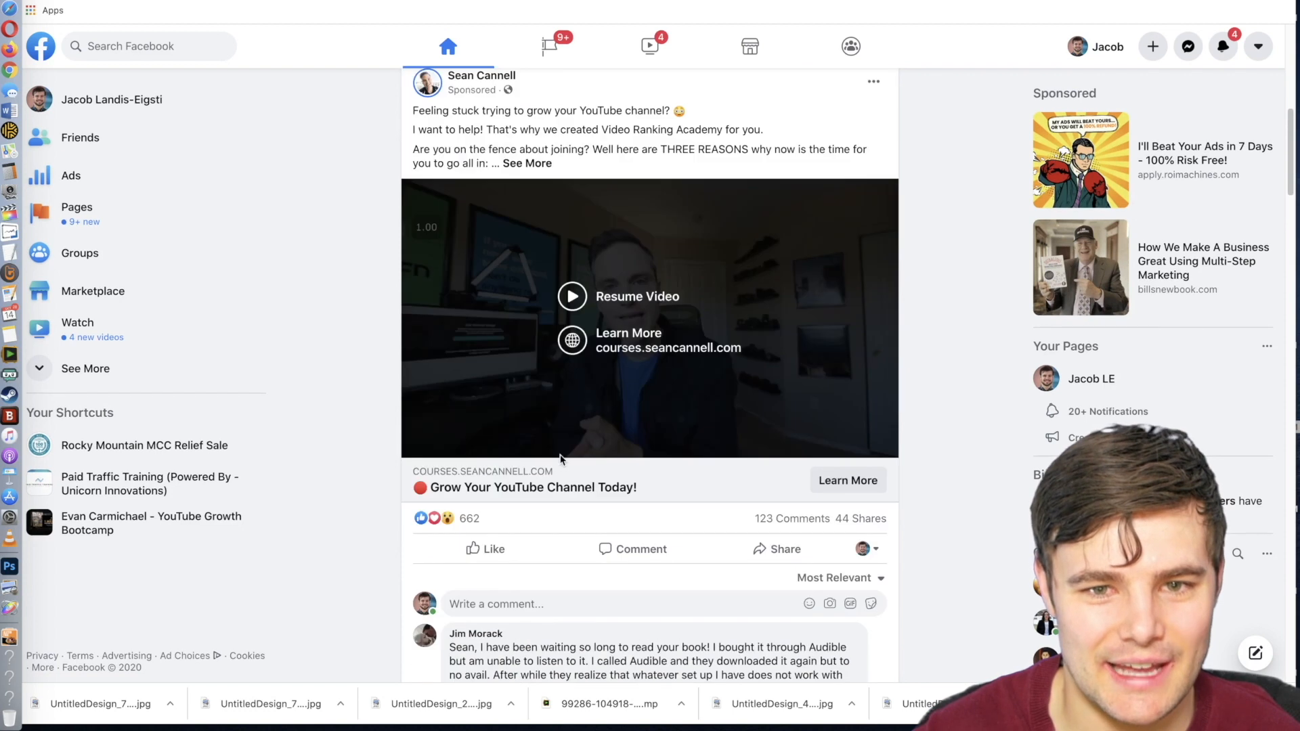
pyautogui.scroll(2, 609, 425)
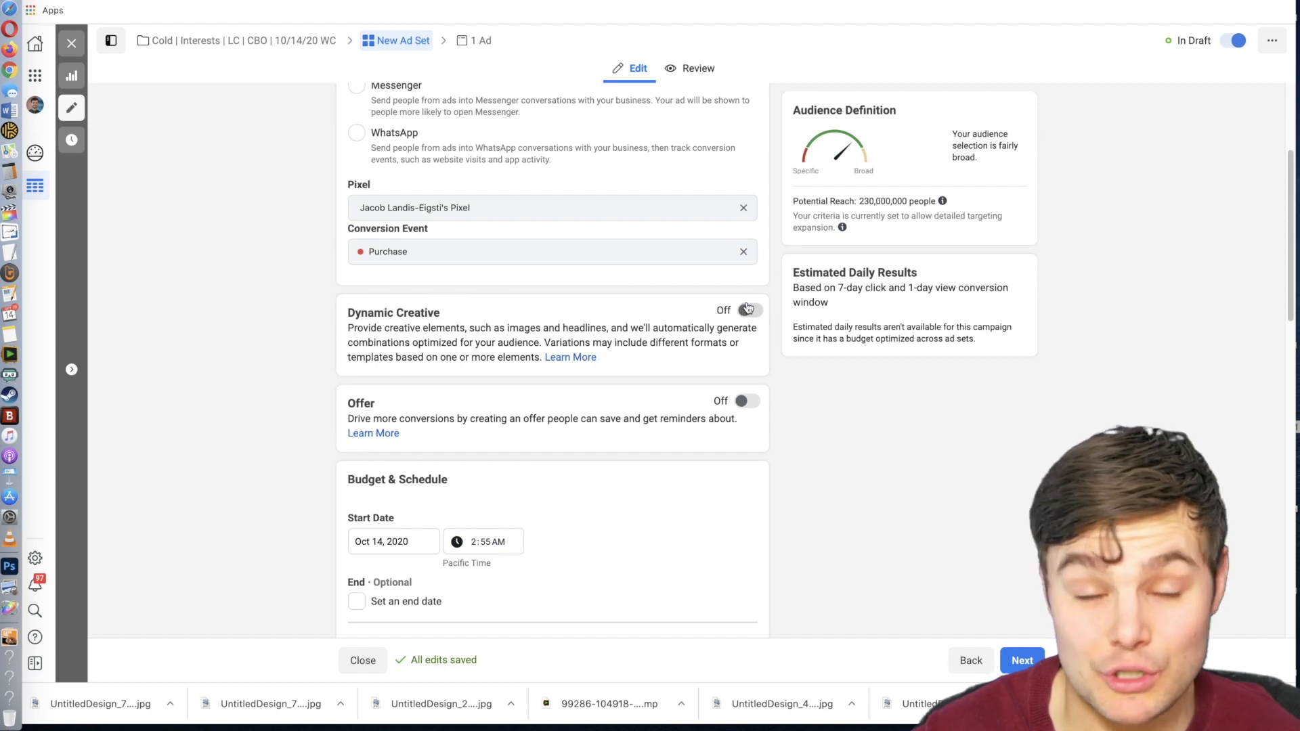
# Use an existing post as the ad's creative by submitting its post ID.
pyautogui.scroll(-2, 494, 279)
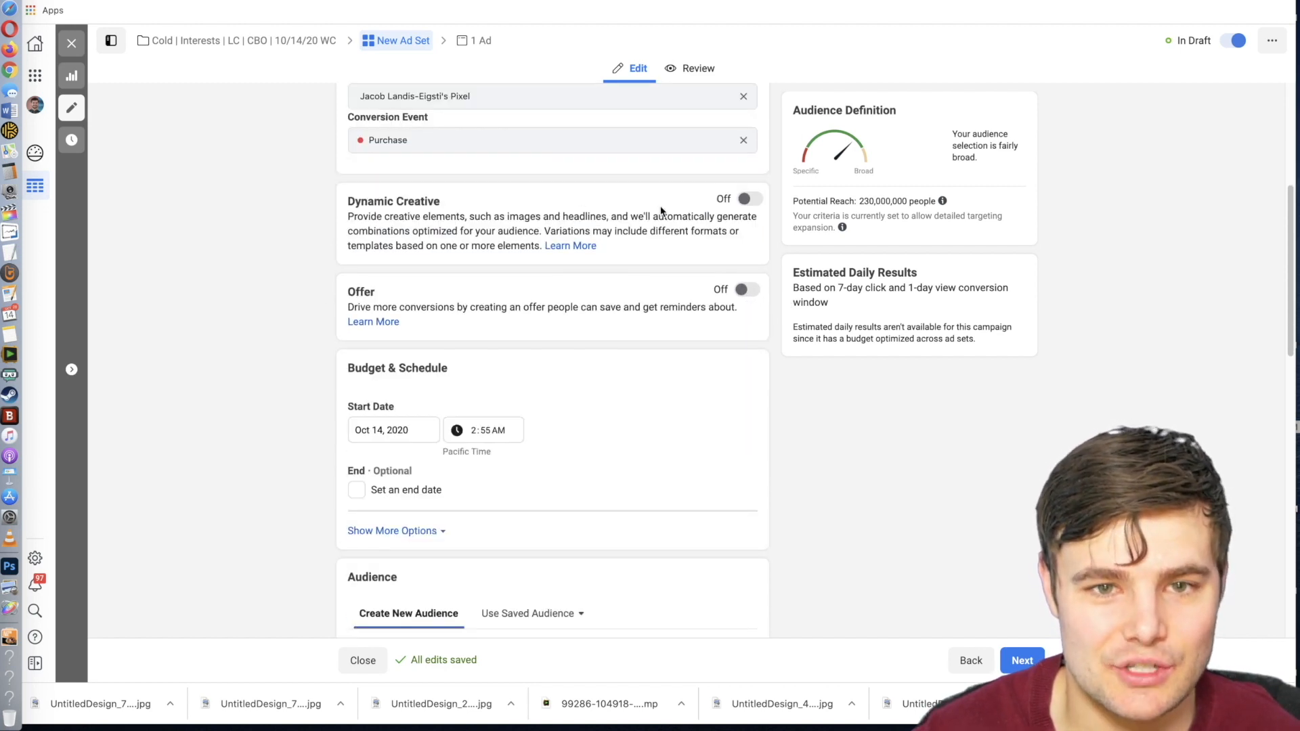
pyautogui.scroll(-2, 250, 308)
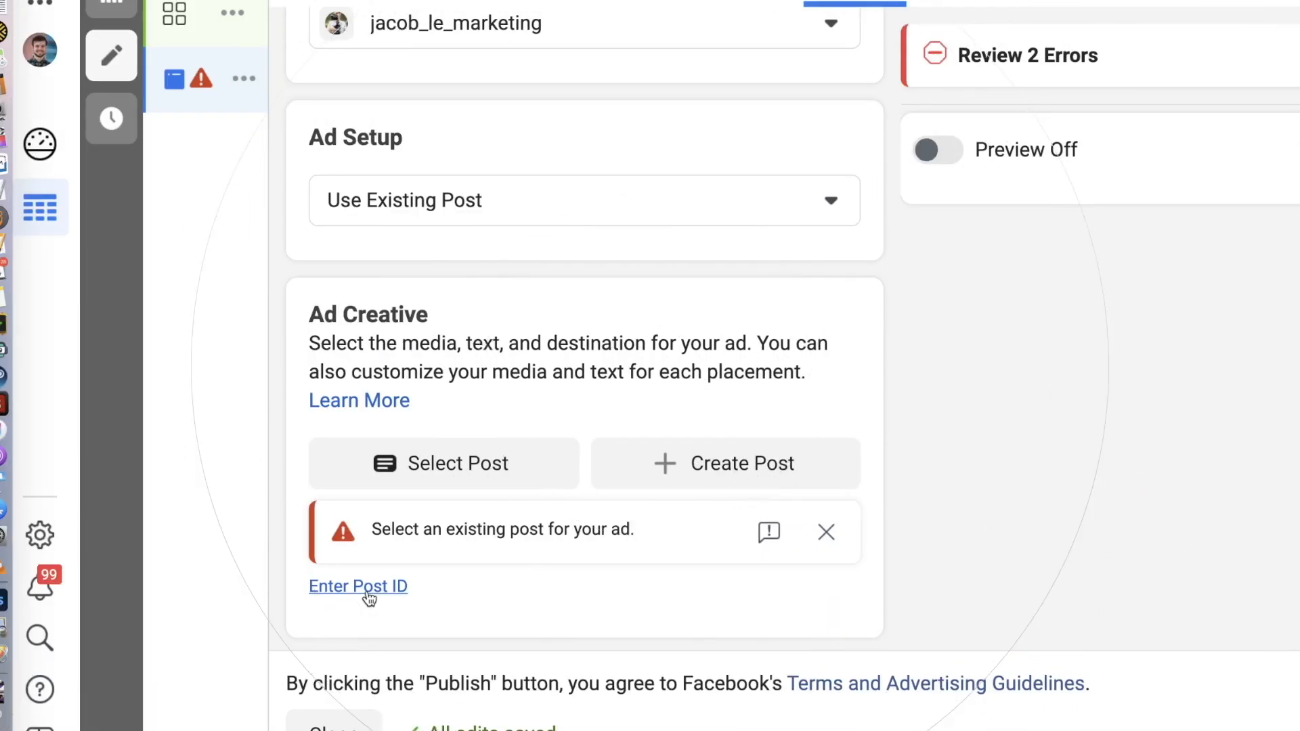
pyautogui.click(369, 590)
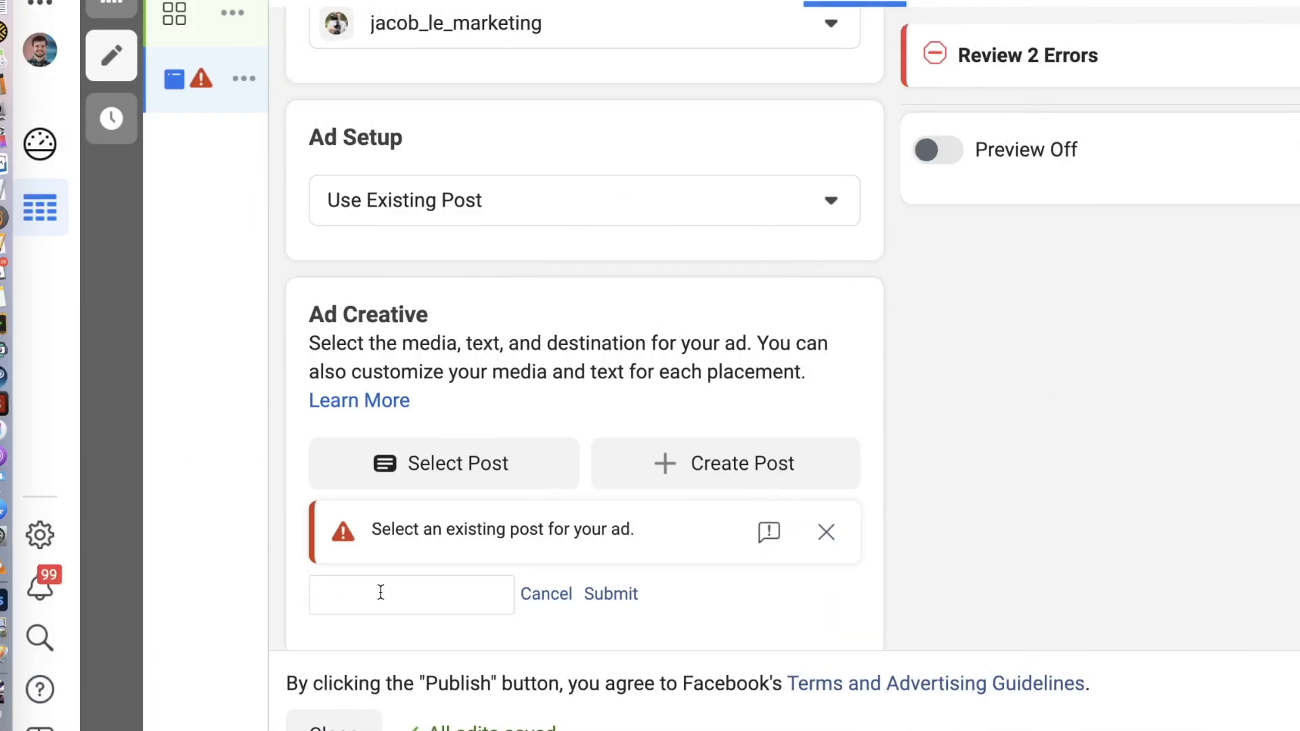
pyautogui.press('super+v')
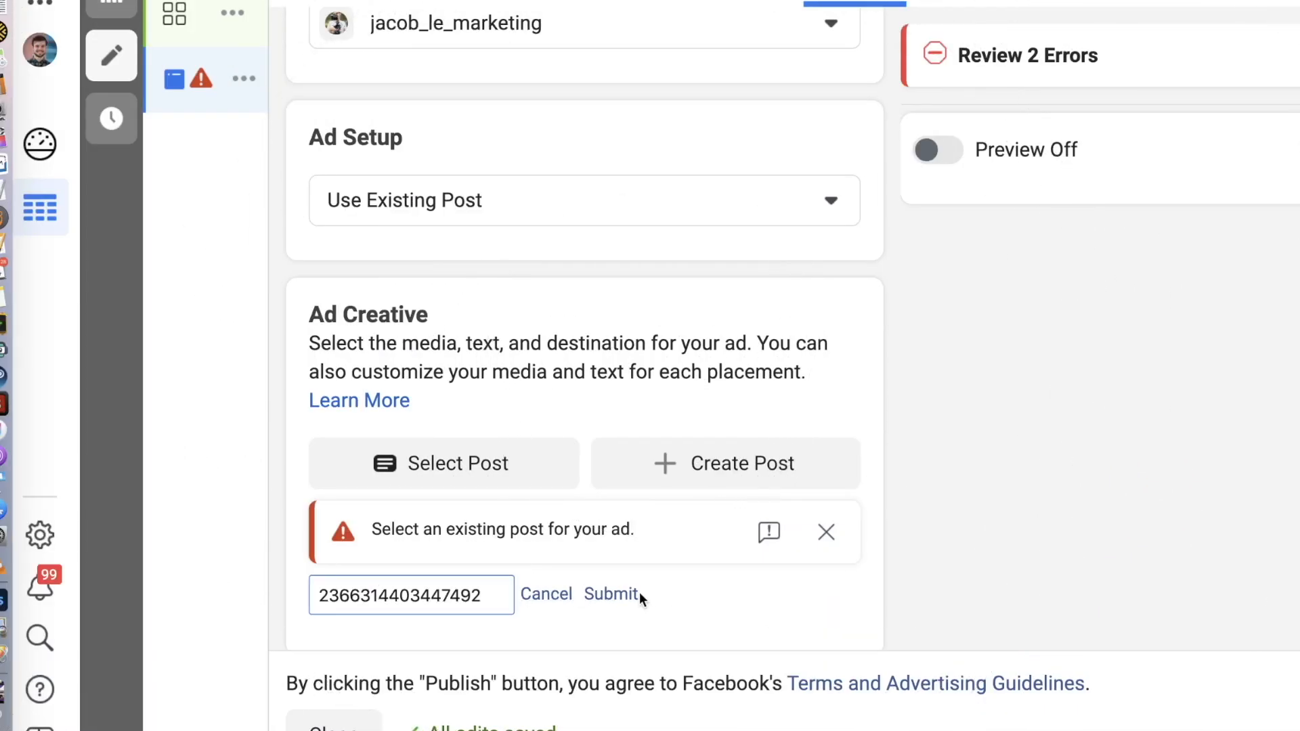
pyautogui.click(617, 595)
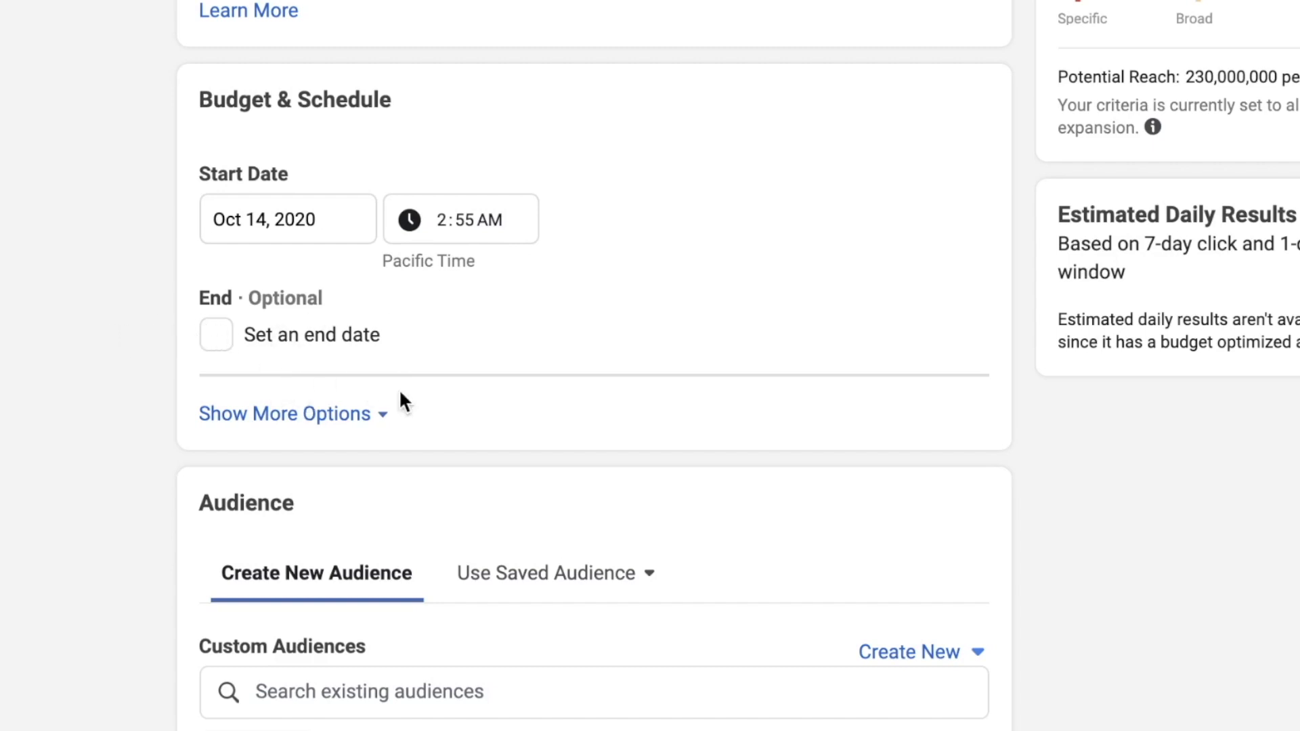
# Expand the ad set's additional budget and schedule options to review the ad set spend limits.
pyautogui.click(342, 415)
pyautogui.scroll(-1, 20, 319)
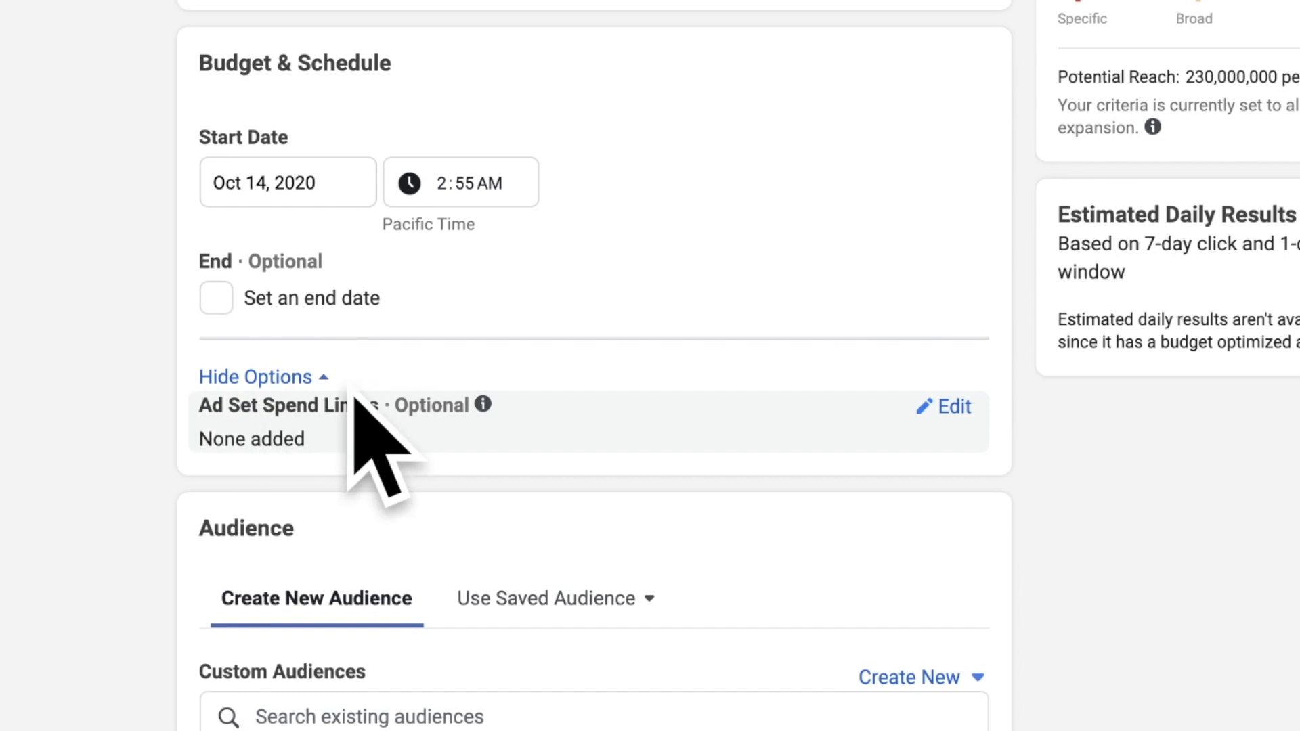
pyautogui.scroll(-1, 47, 387)
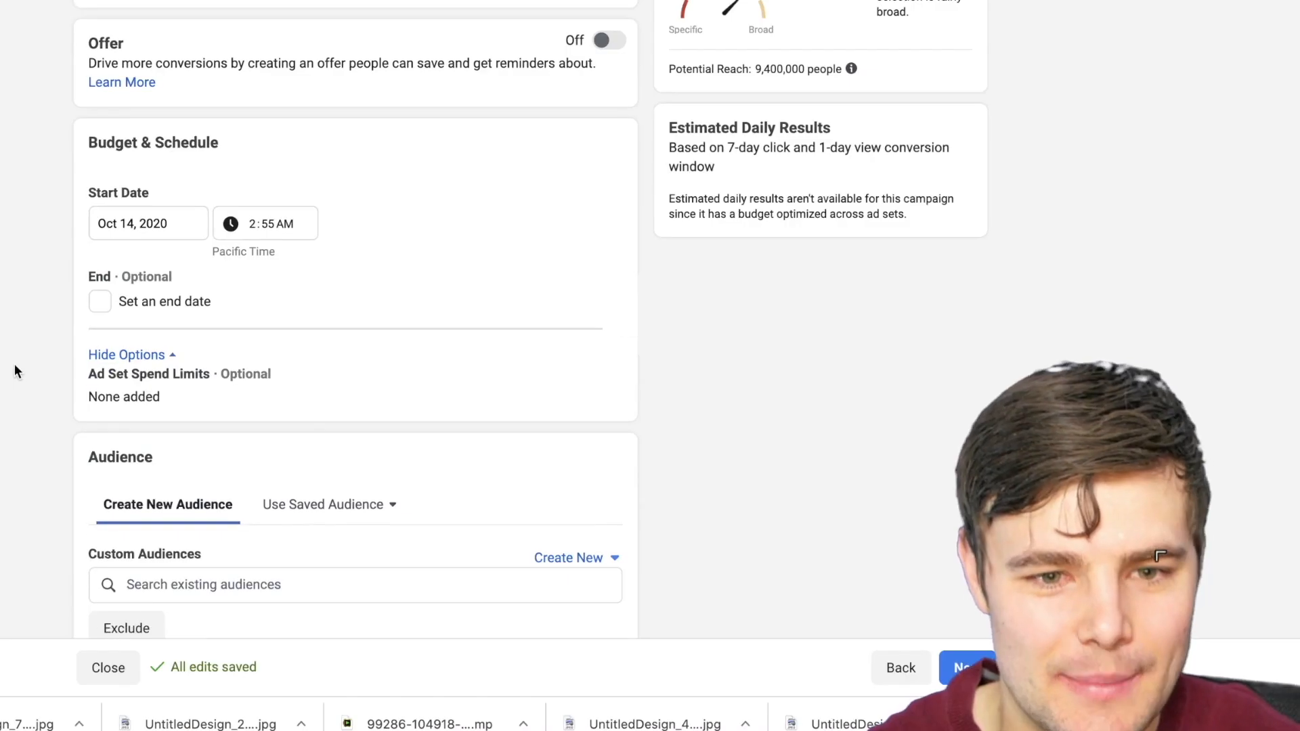
# Start creating a new custom audience for the ad set.
pyautogui.scroll(-3, 14, 371)
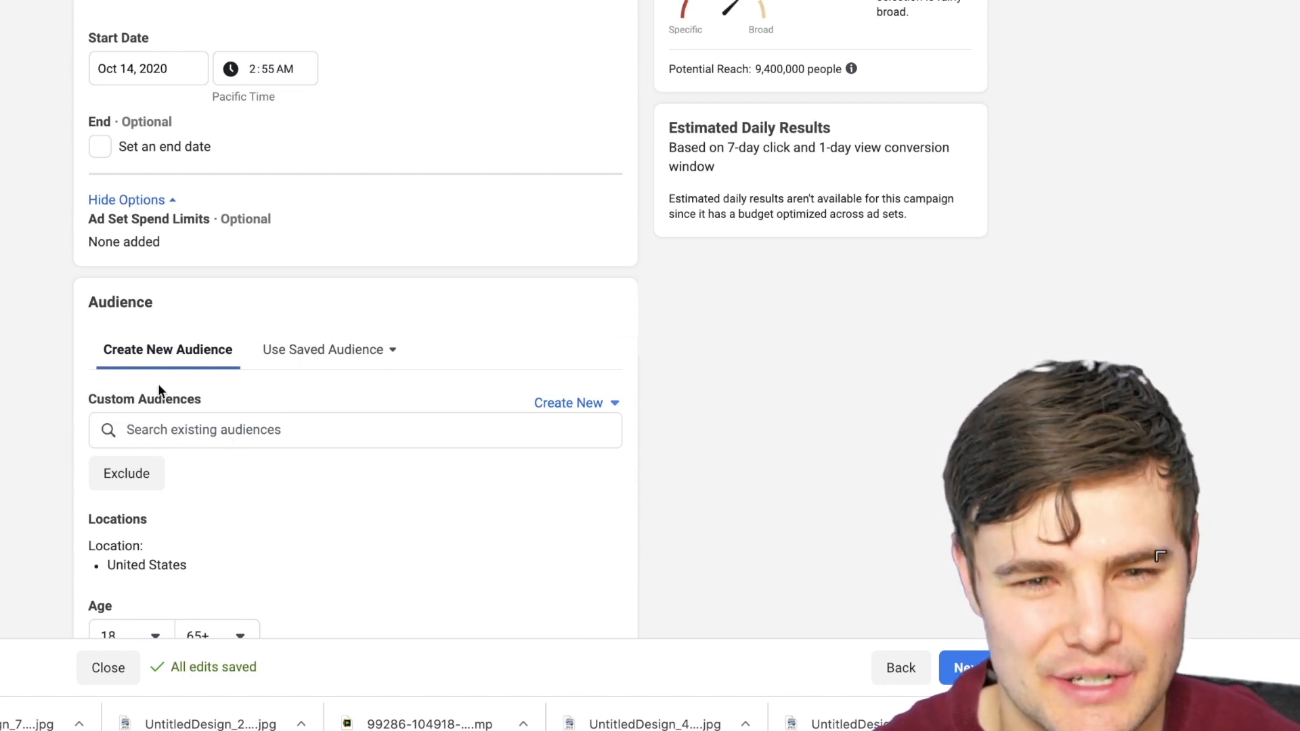
pyautogui.click(569, 405)
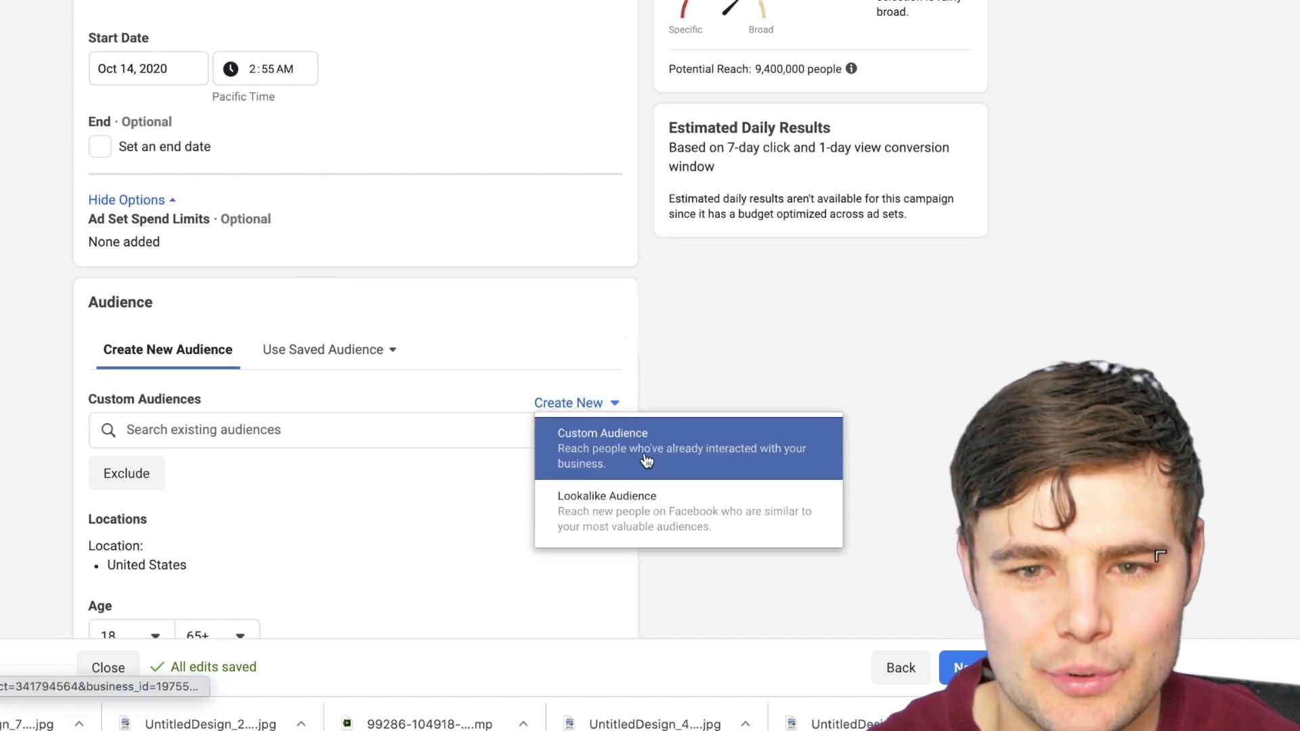
pyautogui.click(672, 469)
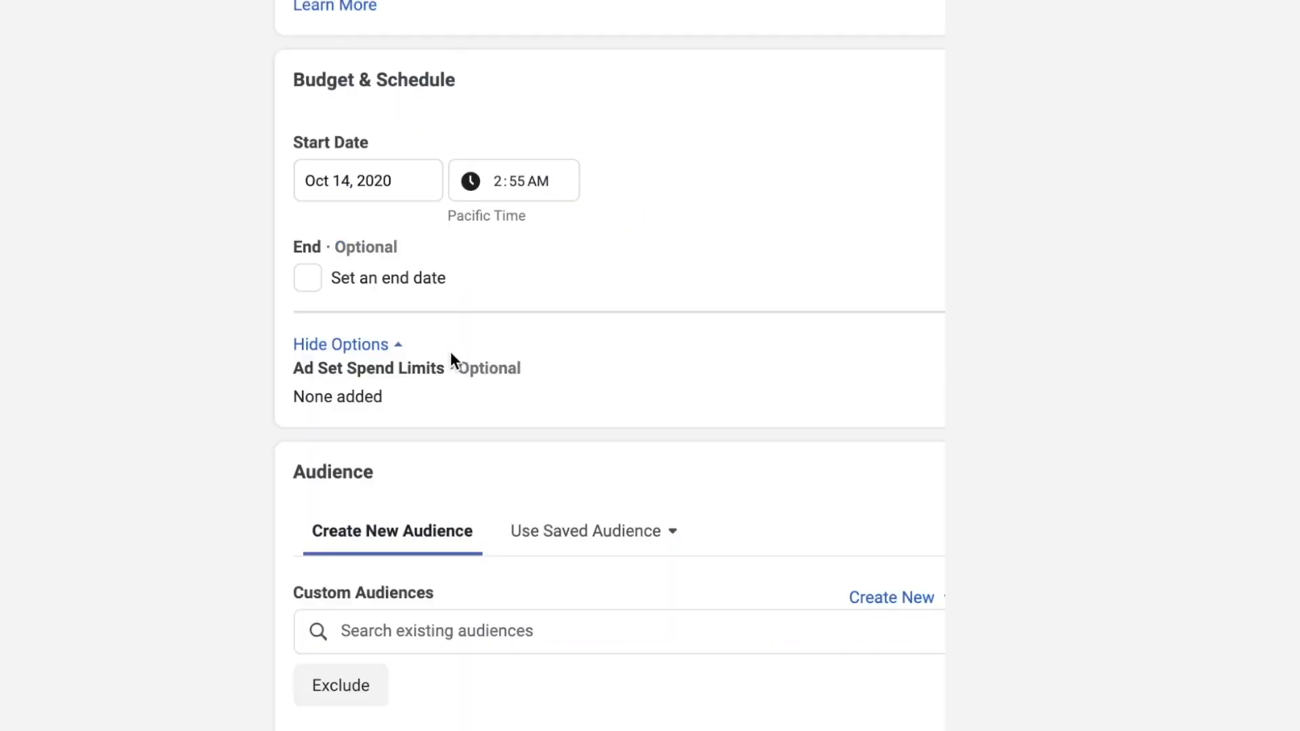
# Start a new lookalike audience for the ad set with the Shopify Facebook pixel as its value-based source.
pyautogui.scroll(-2, 451, 358)
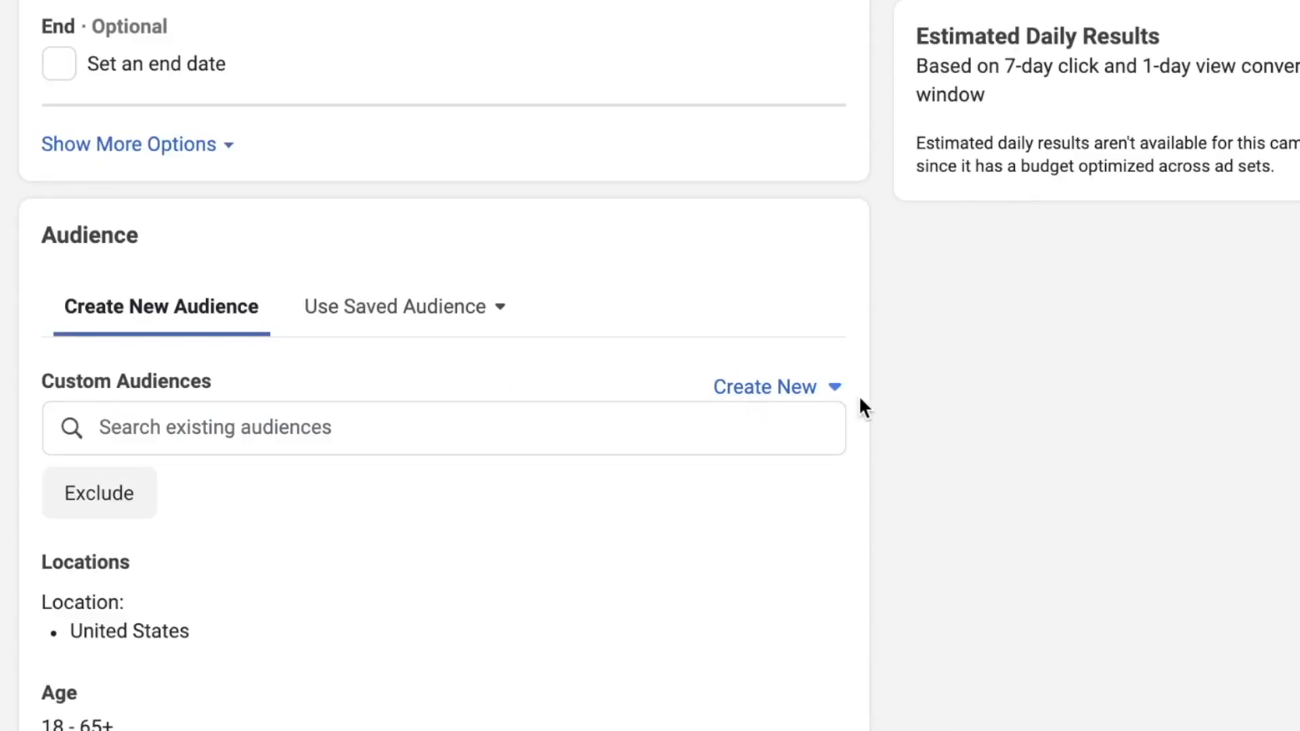
pyautogui.click(815, 392)
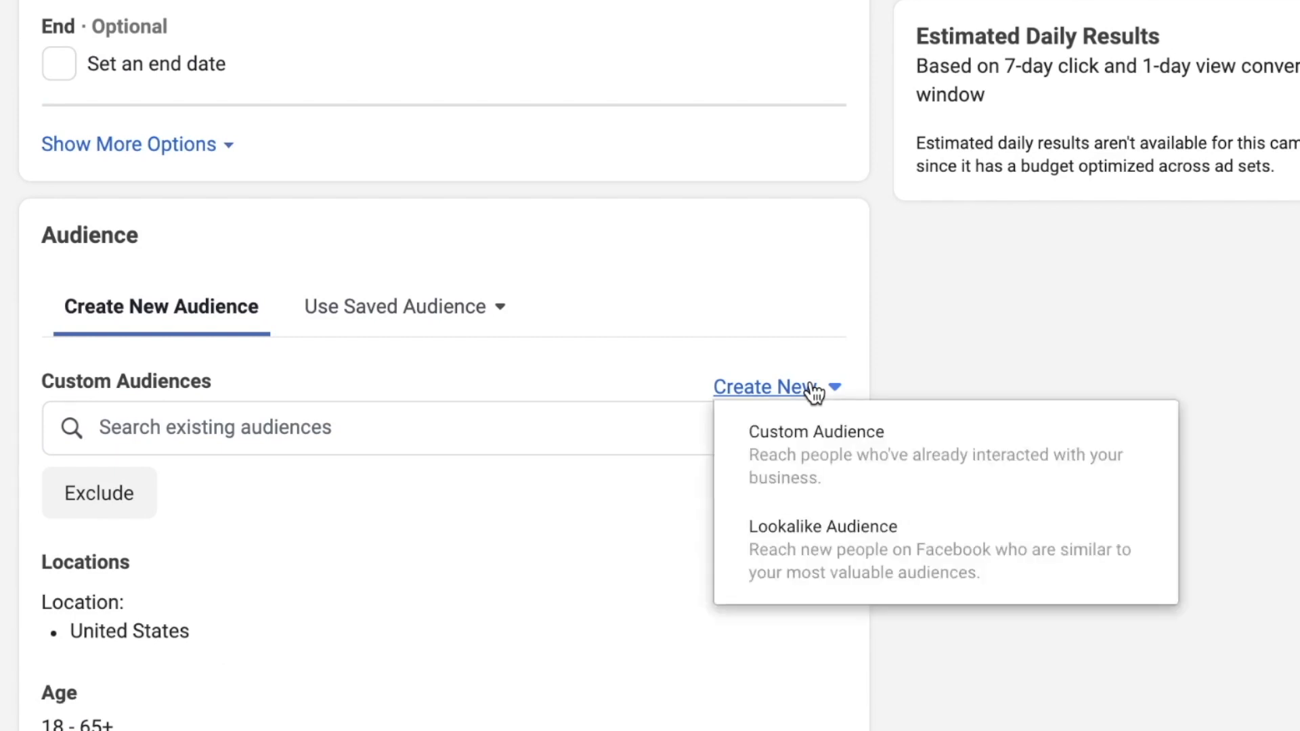
pyautogui.click(831, 539)
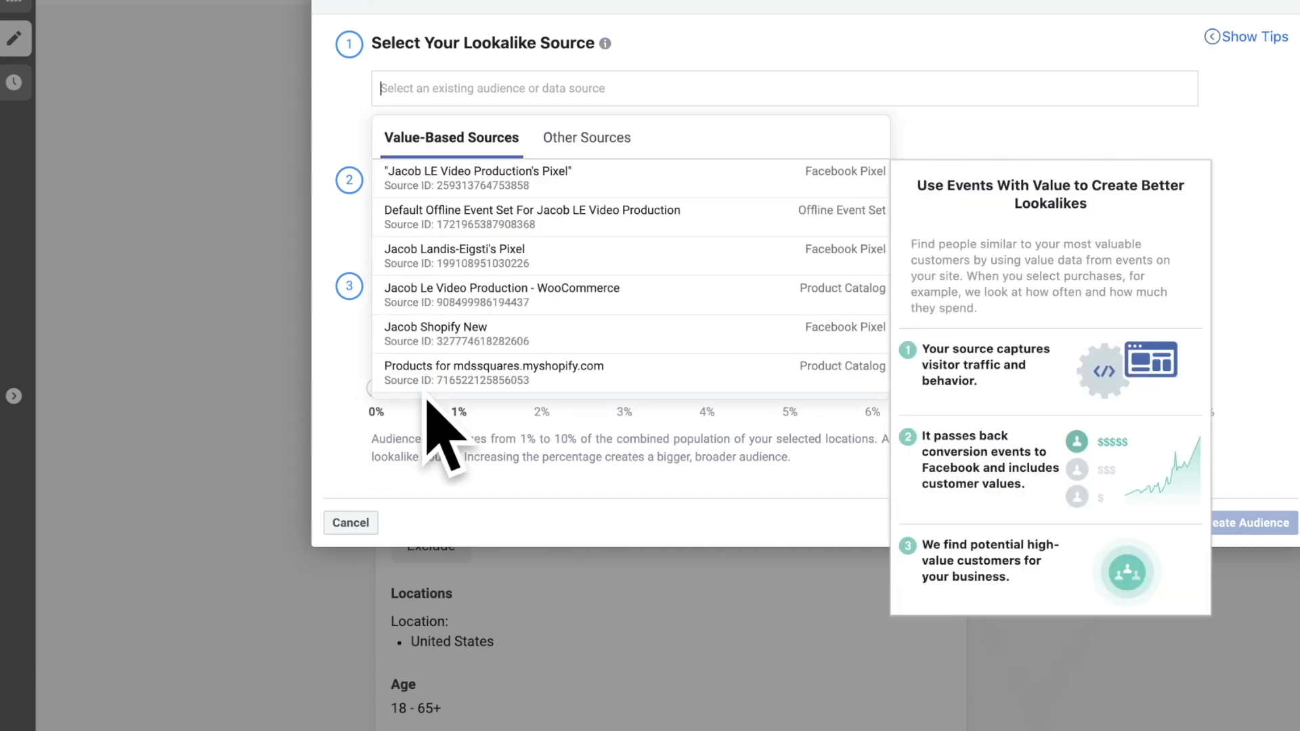
pyautogui.click(341, 345)
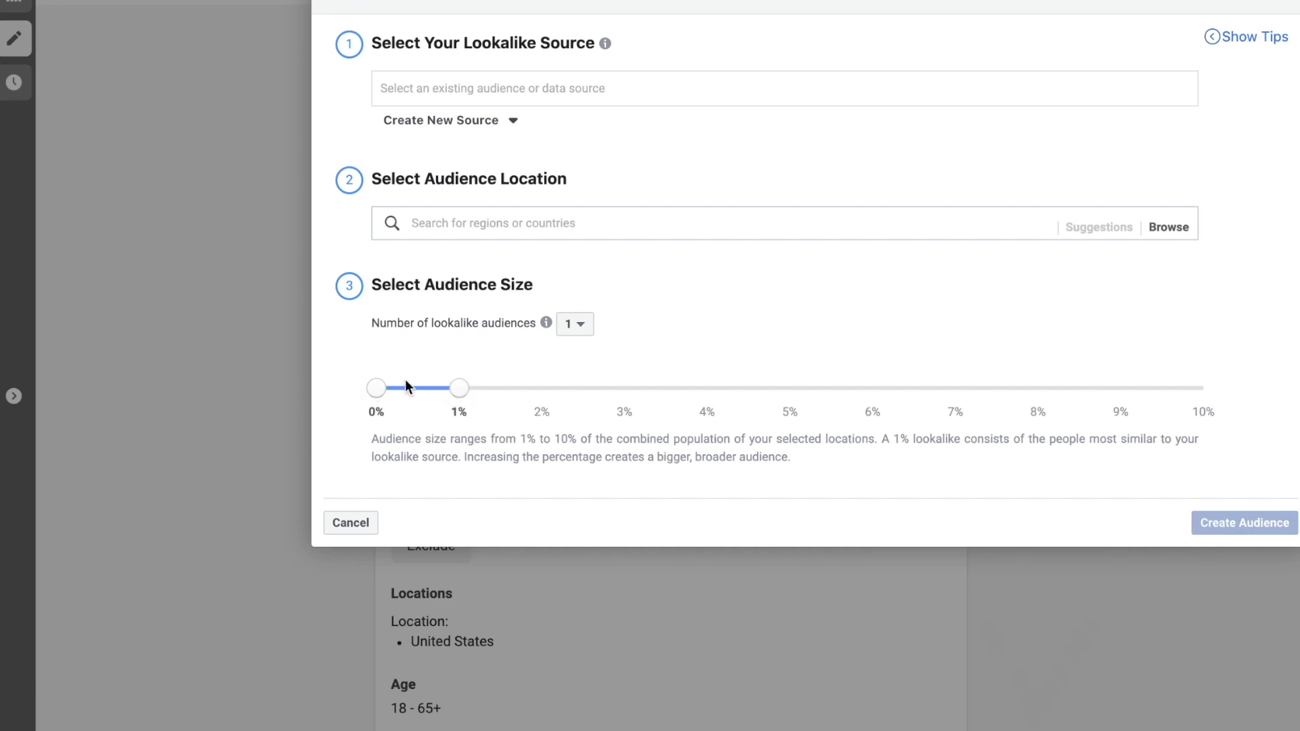
pyautogui.click(507, 89)
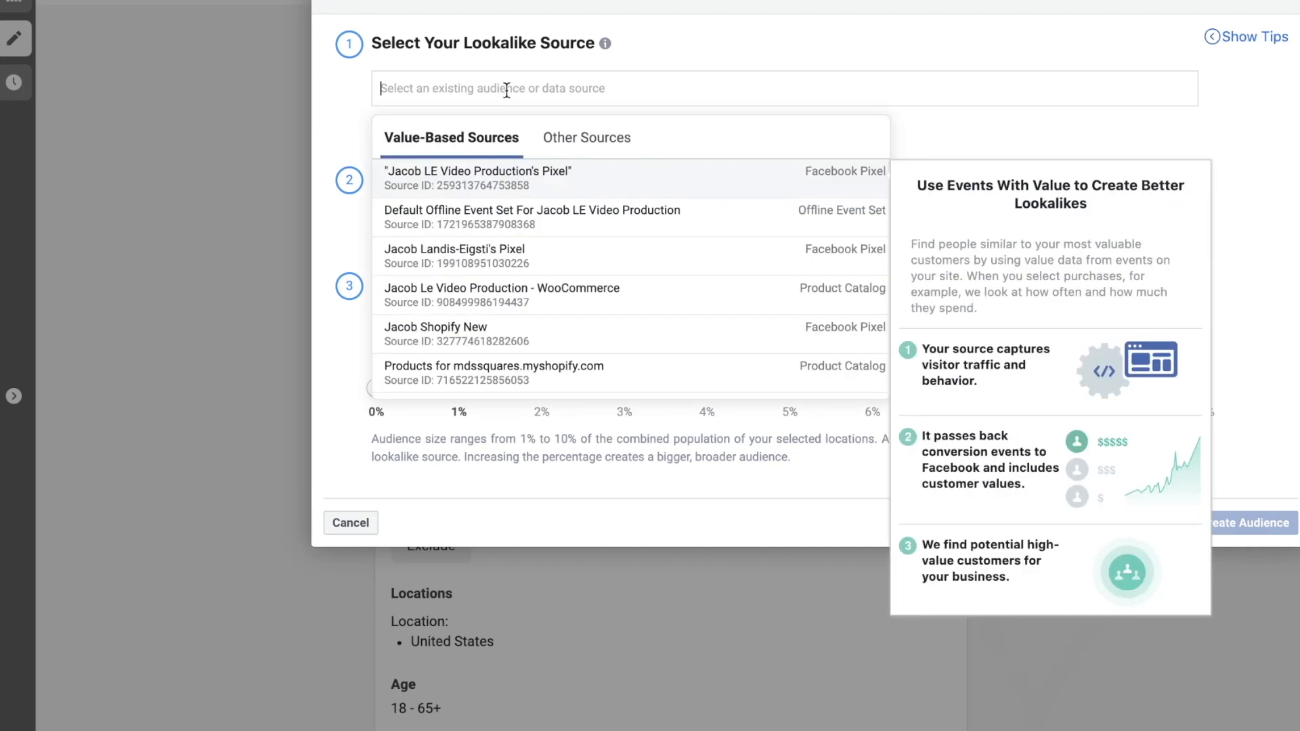
pyautogui.click(470, 327)
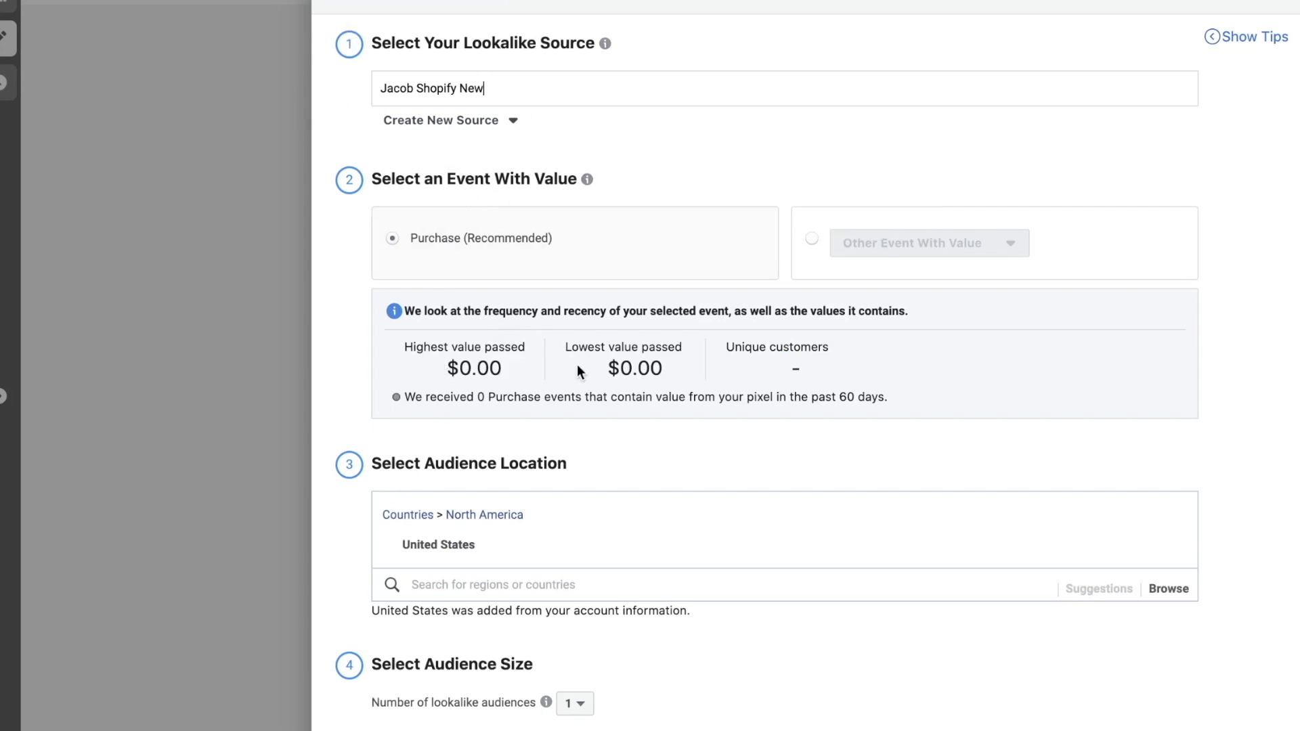
# Review the lookalike's location and estimated reach, and widen its audience size to 2% and finally 10%.
pyautogui.scroll(-3, 409, 339)
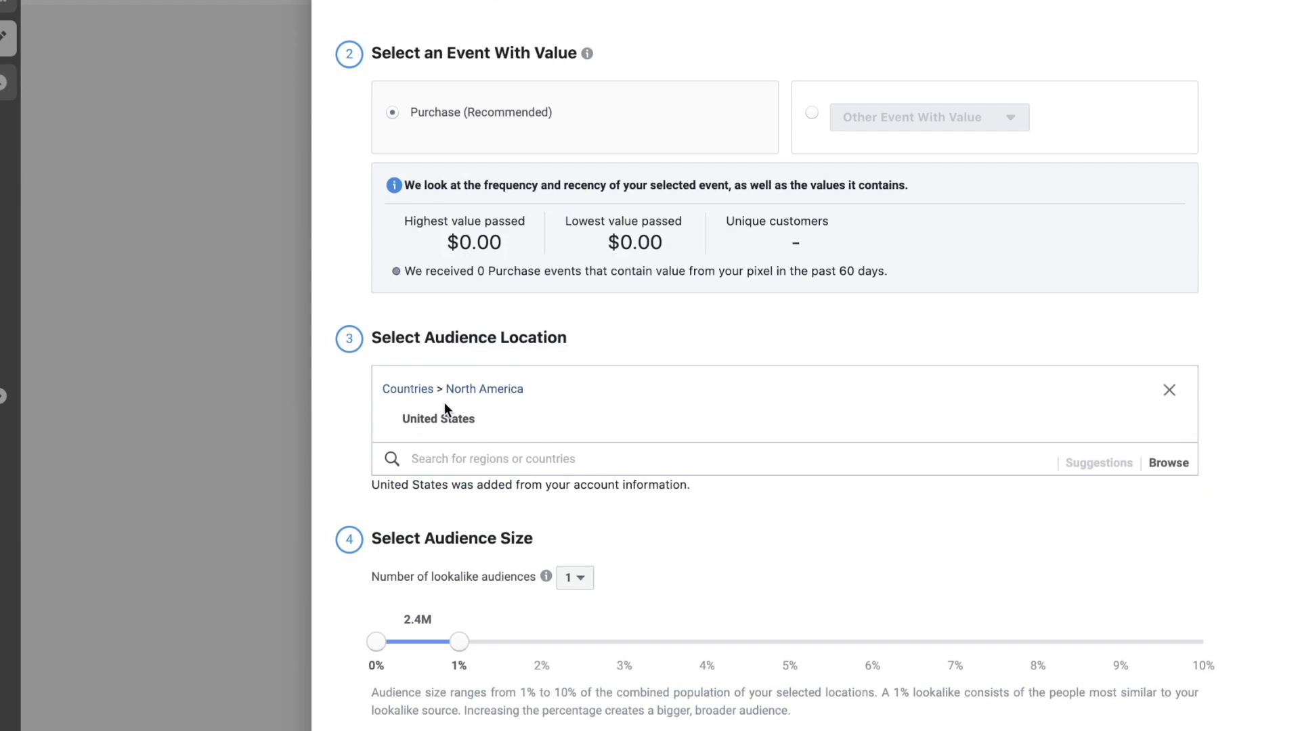
pyautogui.scroll(-2, 642, 465)
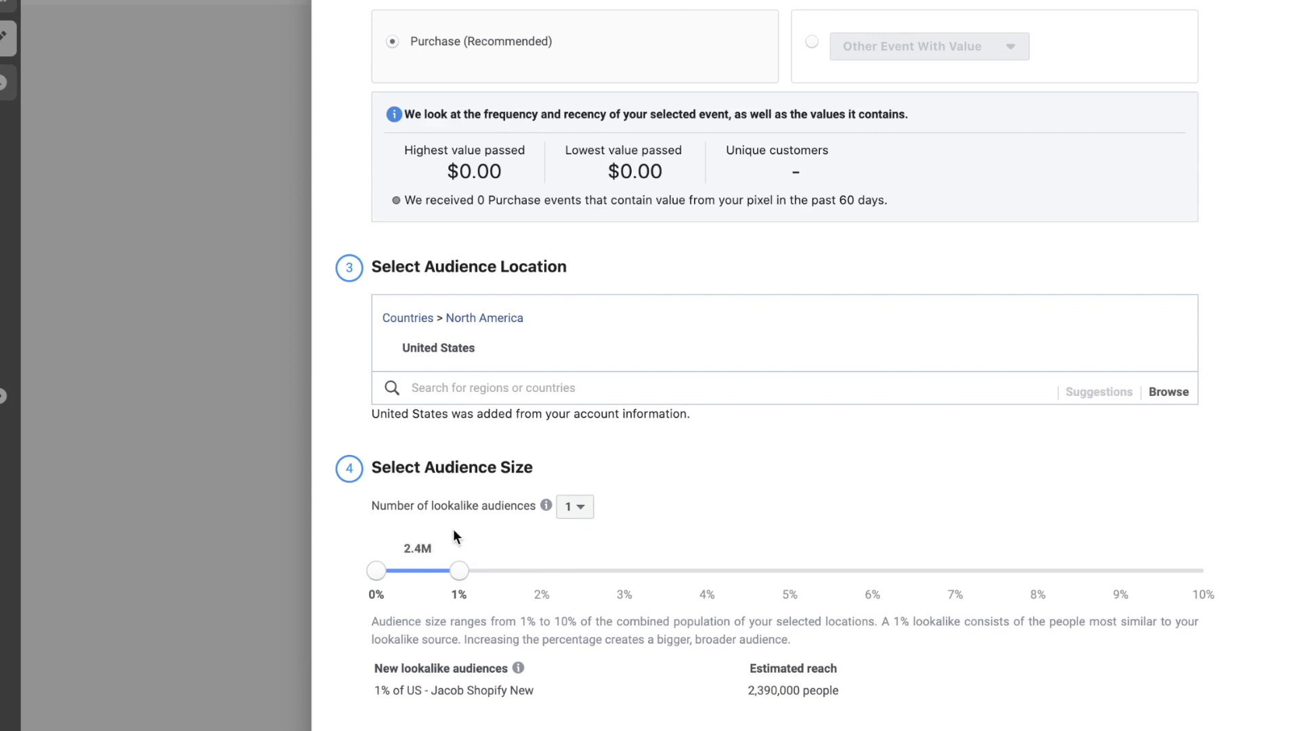
pyautogui.moveTo(742, 691); pyautogui.dragTo(848, 689)
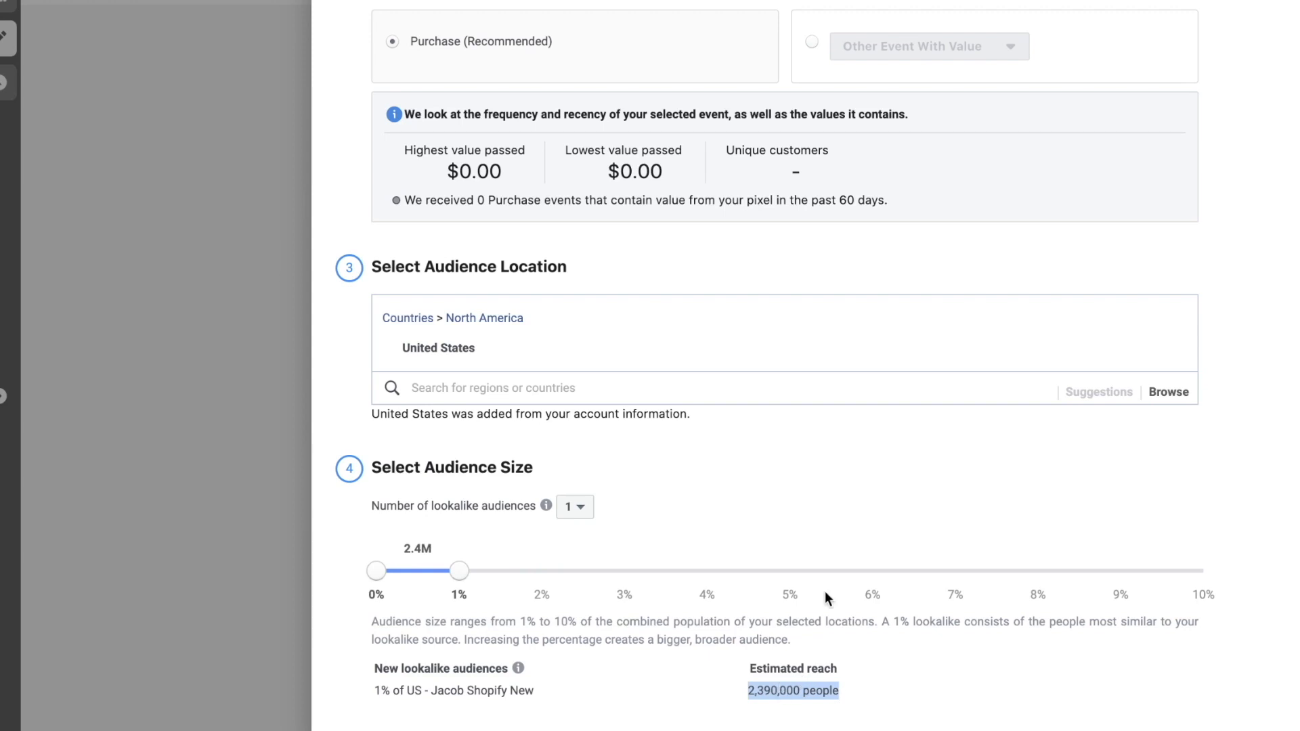
pyautogui.moveTo(469, 570); pyautogui.dragTo(542, 572)
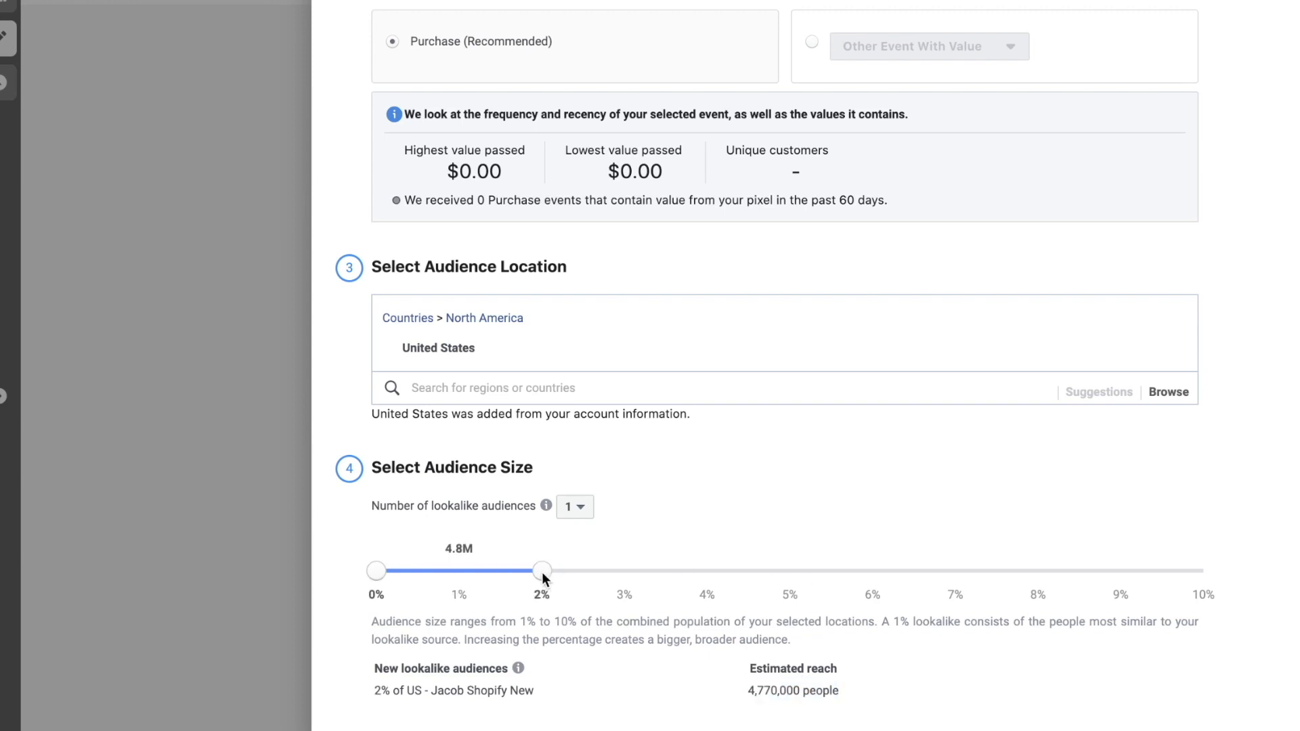
pyautogui.moveTo(951, 572); pyautogui.dragTo(1205, 575)
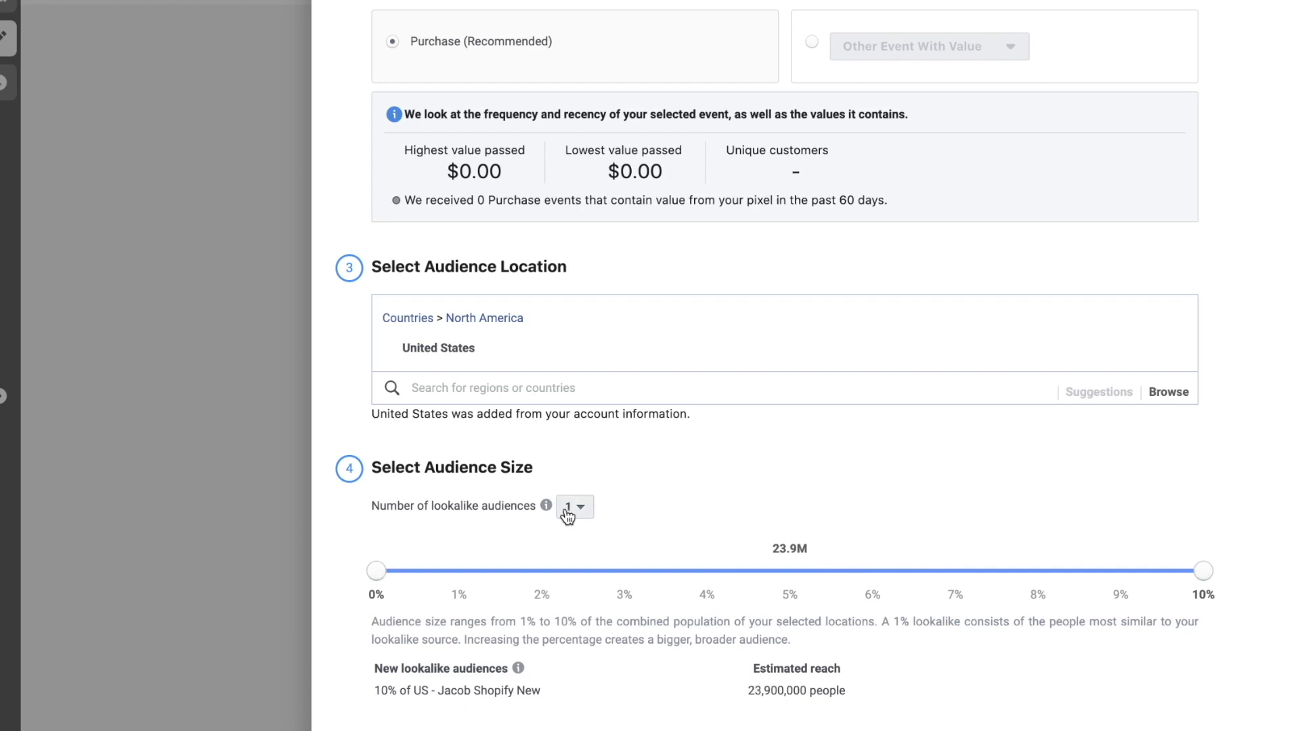
pyautogui.moveTo(545, 506)
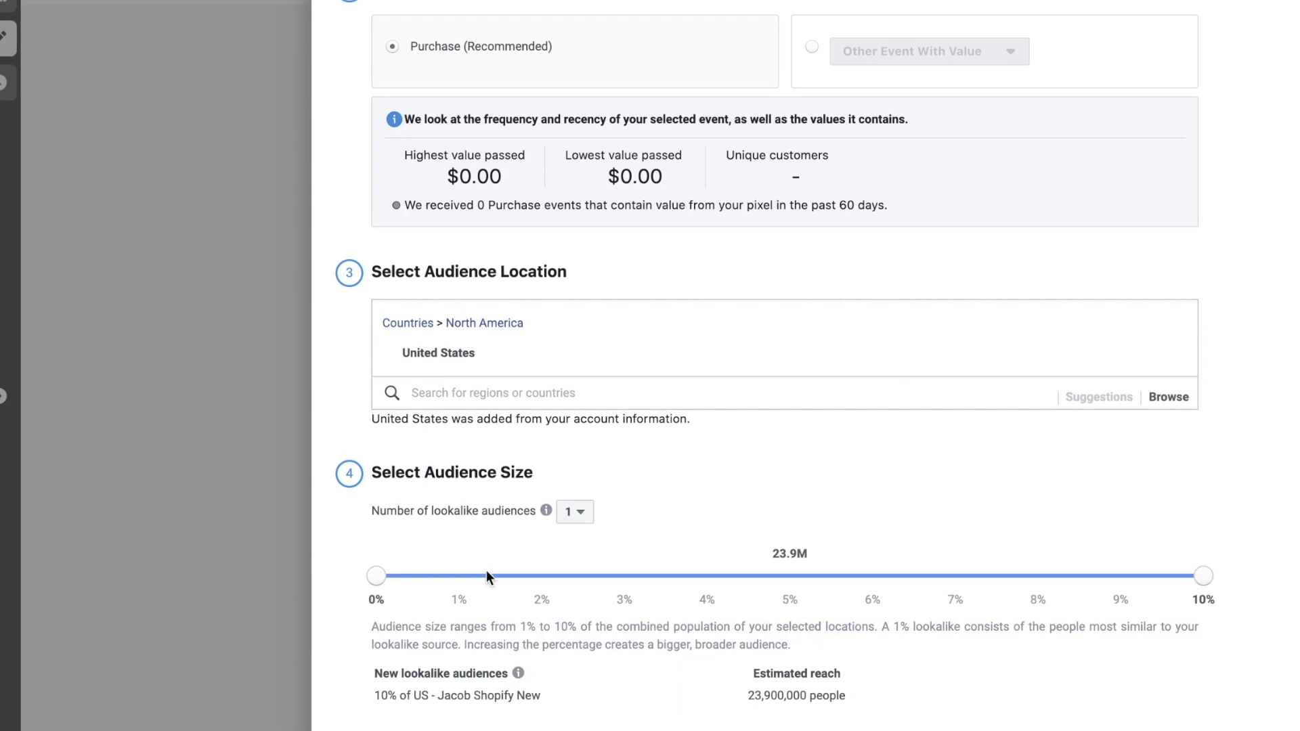
pyautogui.scroll(1, 451, 569)
pyautogui.scroll(-1, 450, 566)
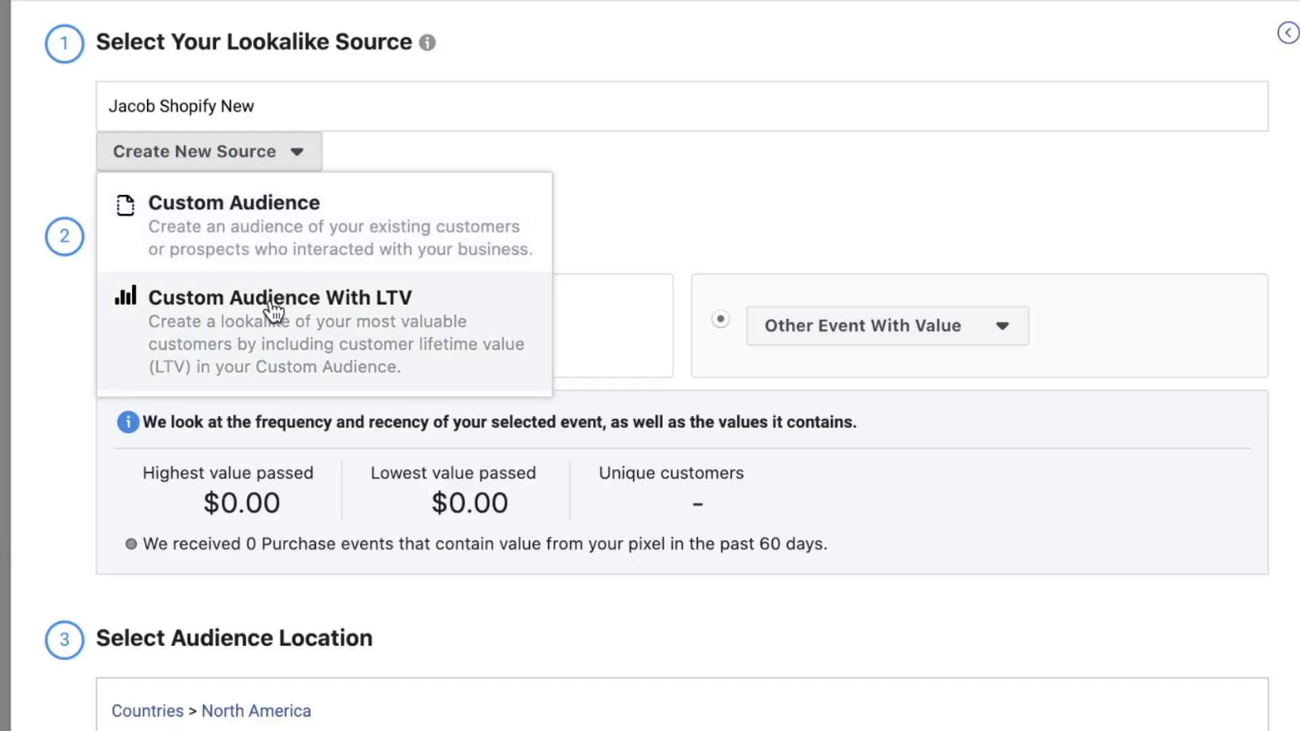
# Start a new custom audience source from a customer list and review its identifiers and customer value information.
pyautogui.click(315, 227)
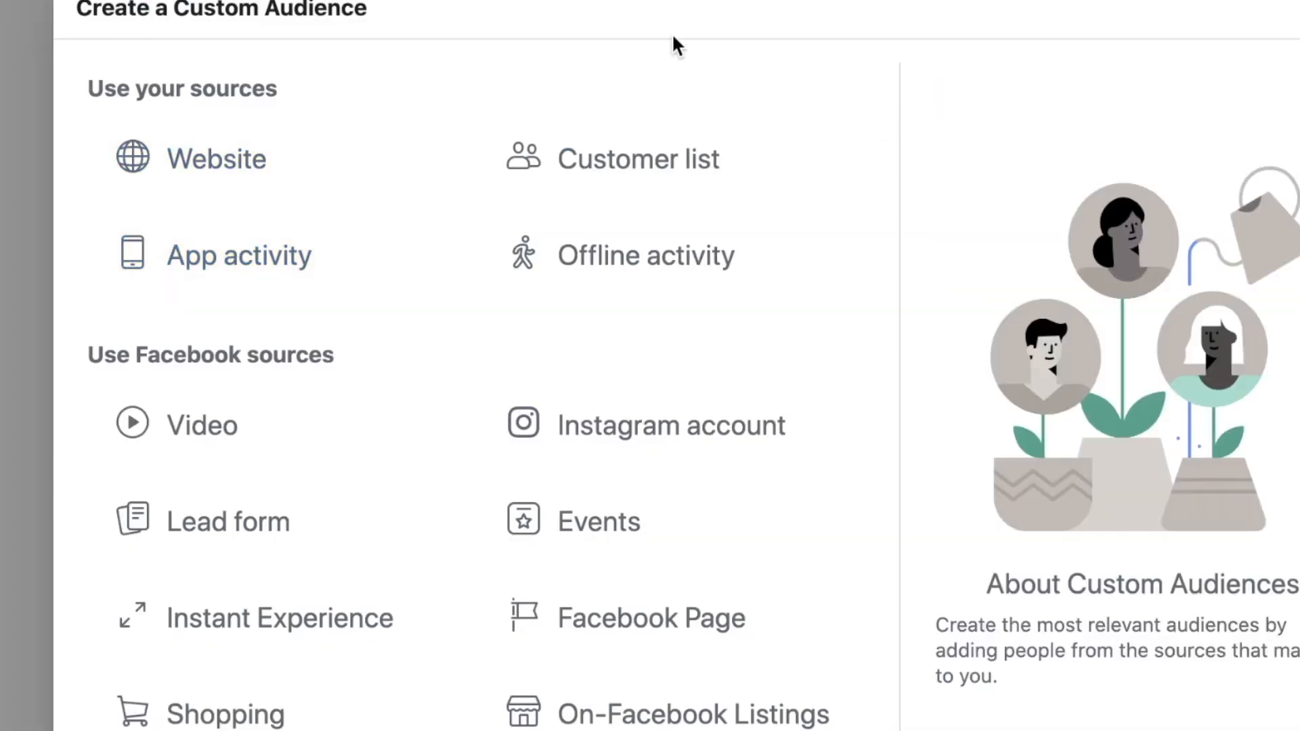
pyautogui.click(594, 192)
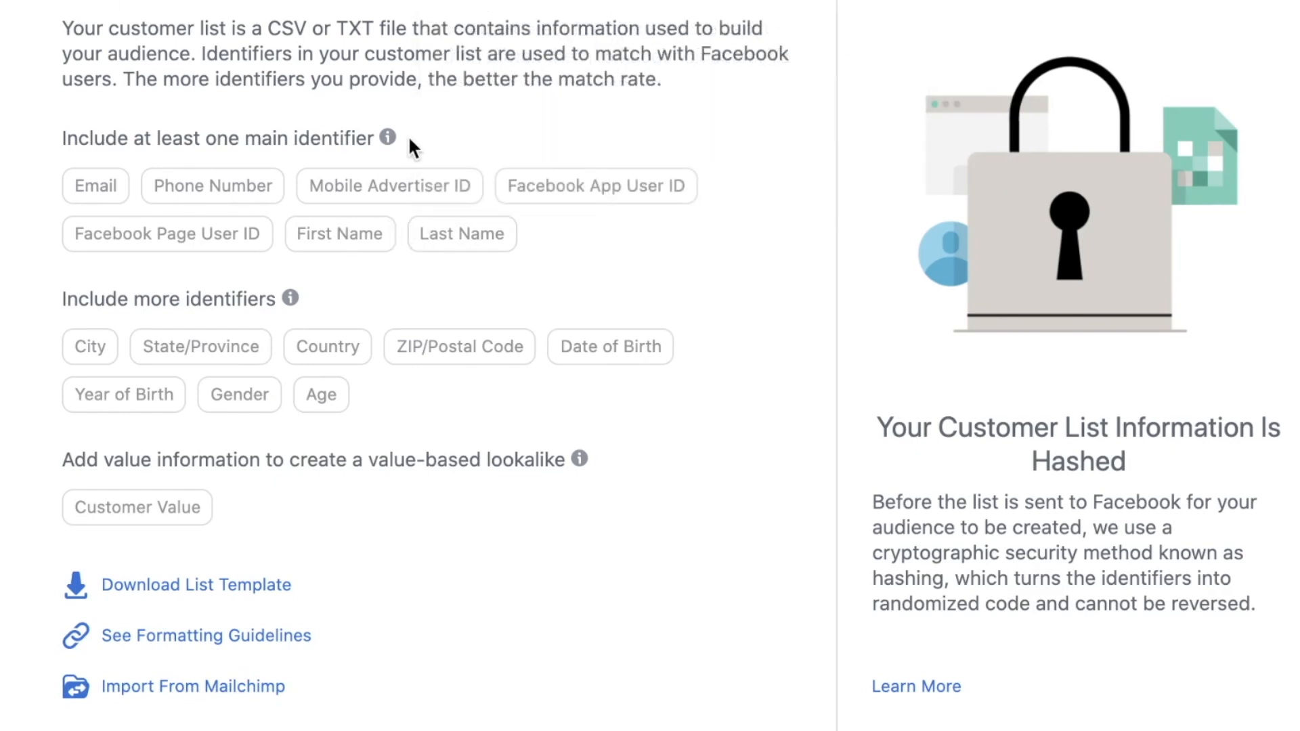
pyautogui.moveTo(229, 479)
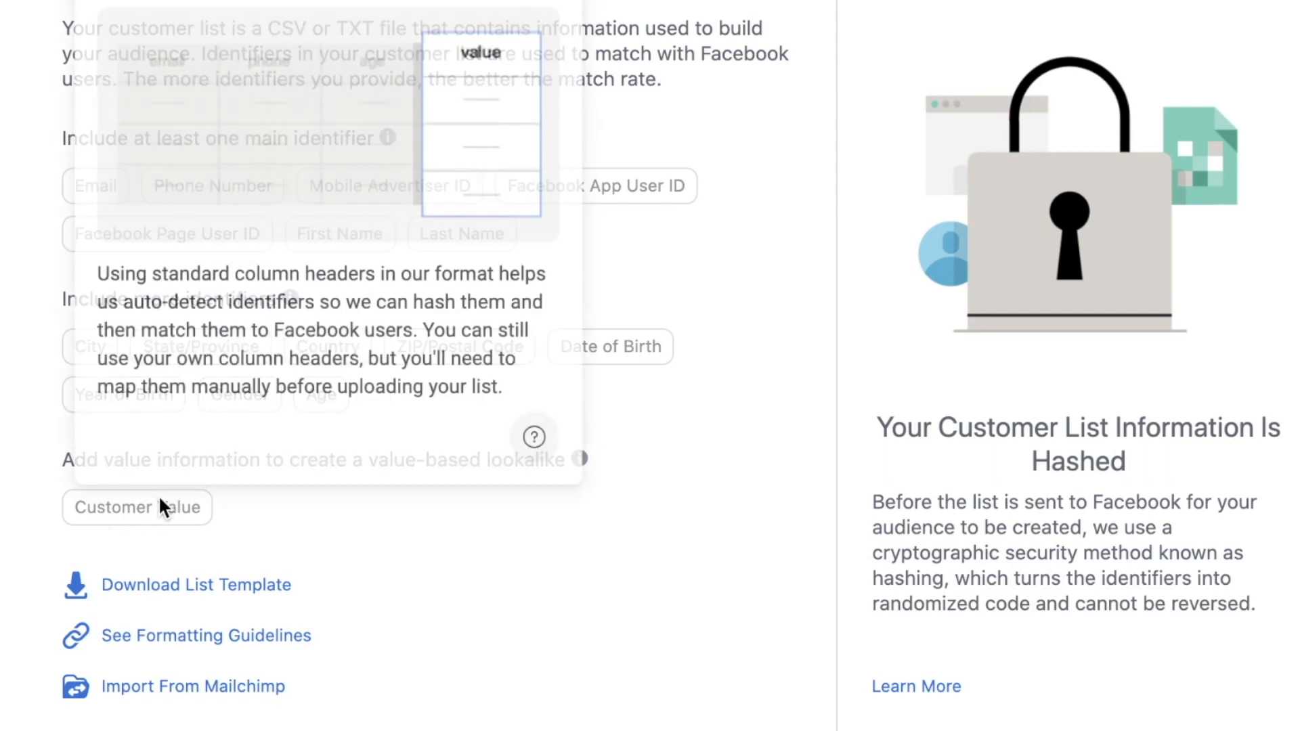
pyautogui.moveTo(579, 459)
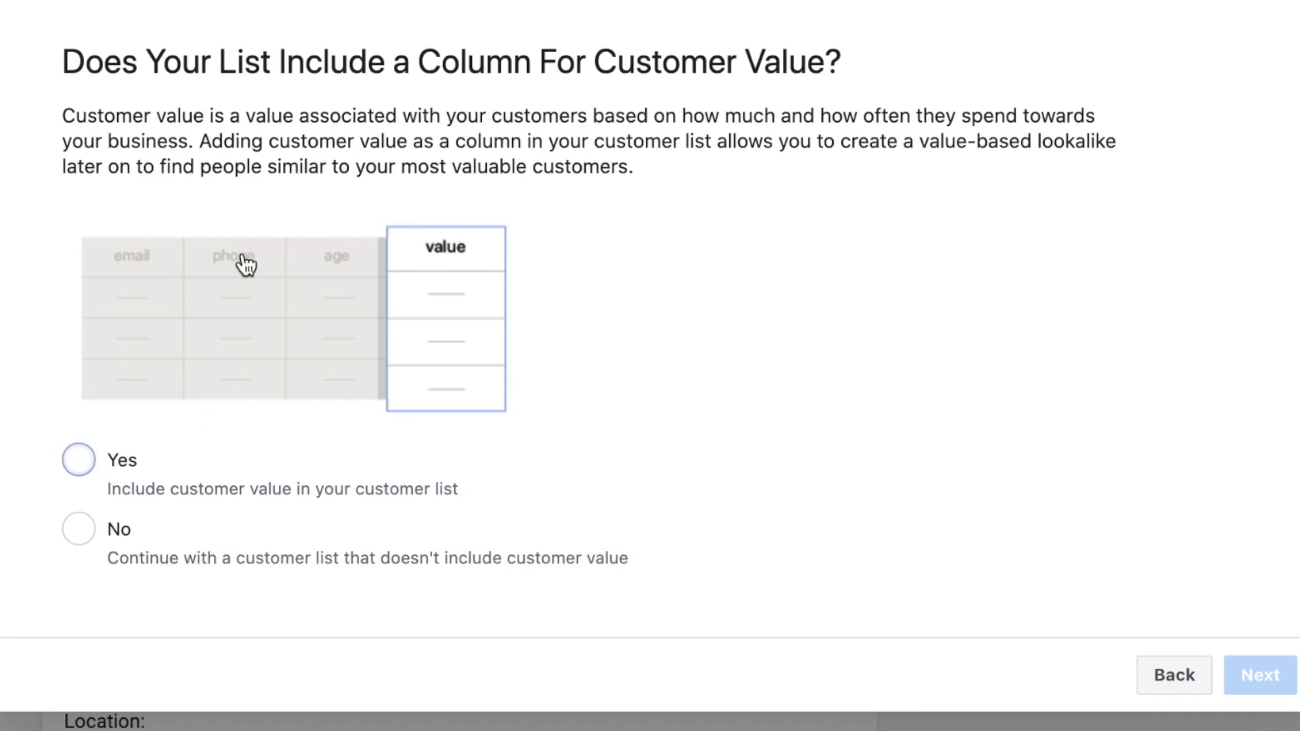
# Choose to include customer value in the customer list and accept the value-based custom audience requirements.
pyautogui.click(79, 459)
pyautogui.click(1258, 686)
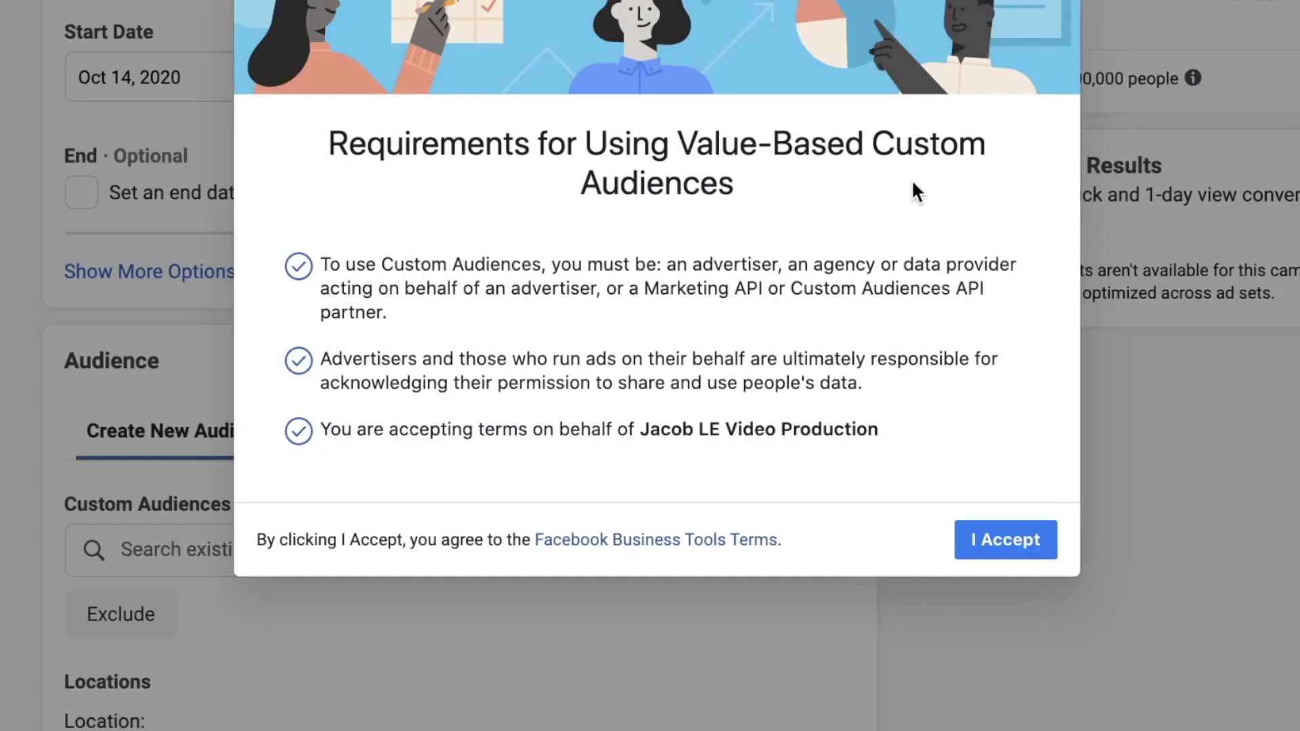
pyautogui.click(1015, 544)
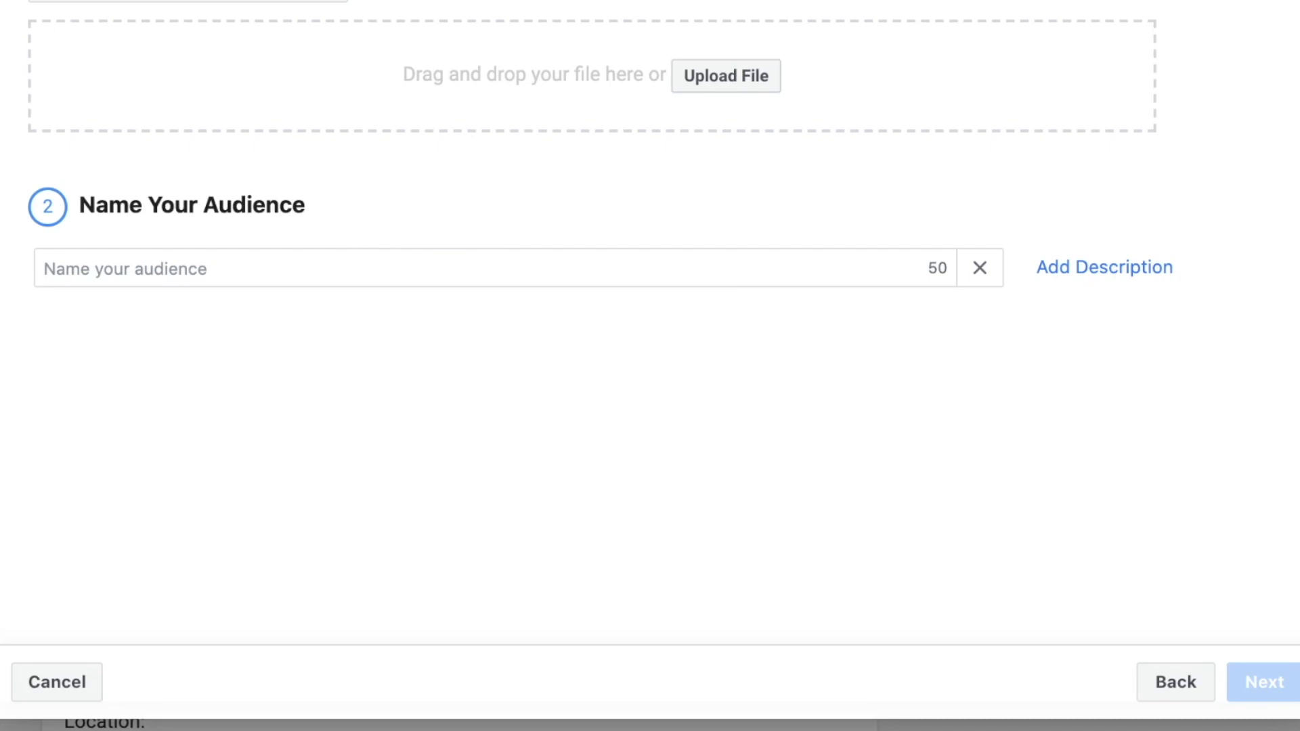
# Close the customer list audience setup and review the ad set's location, age and gender settings.
pyautogui.press('Escape')
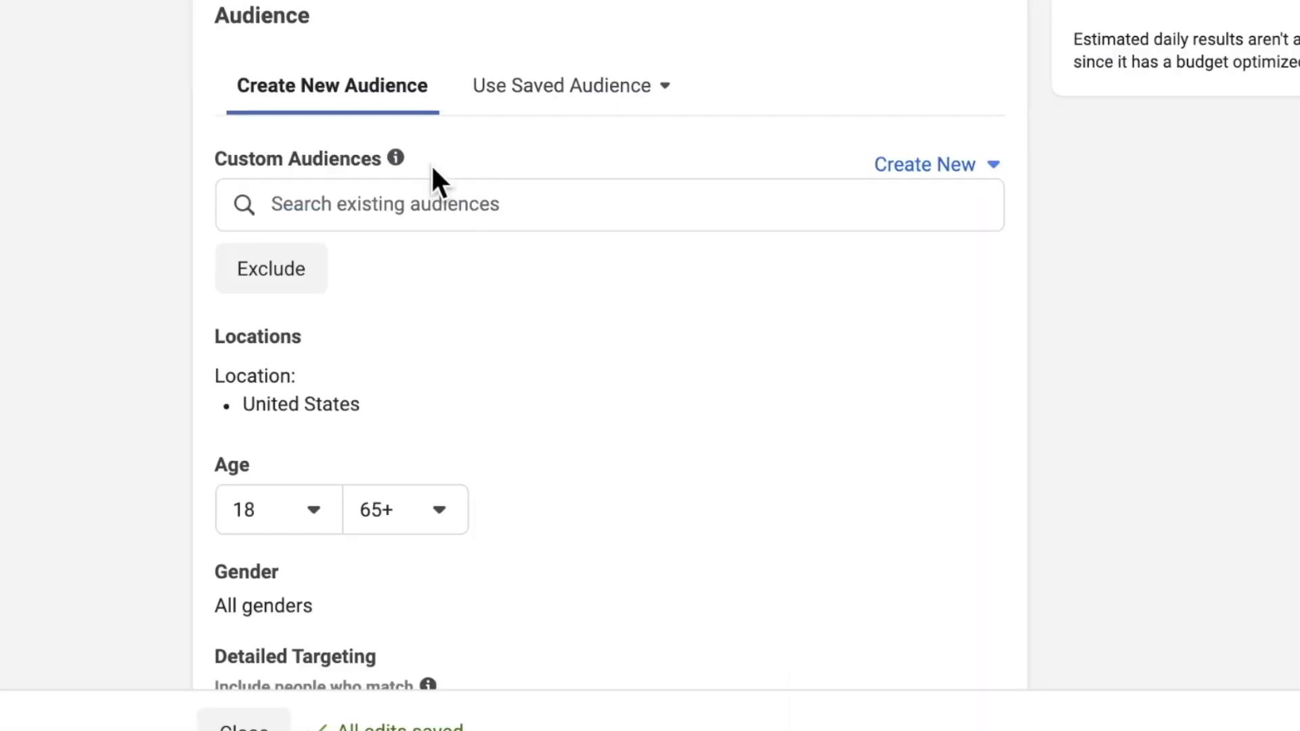
pyautogui.scroll(-3, 400, 169)
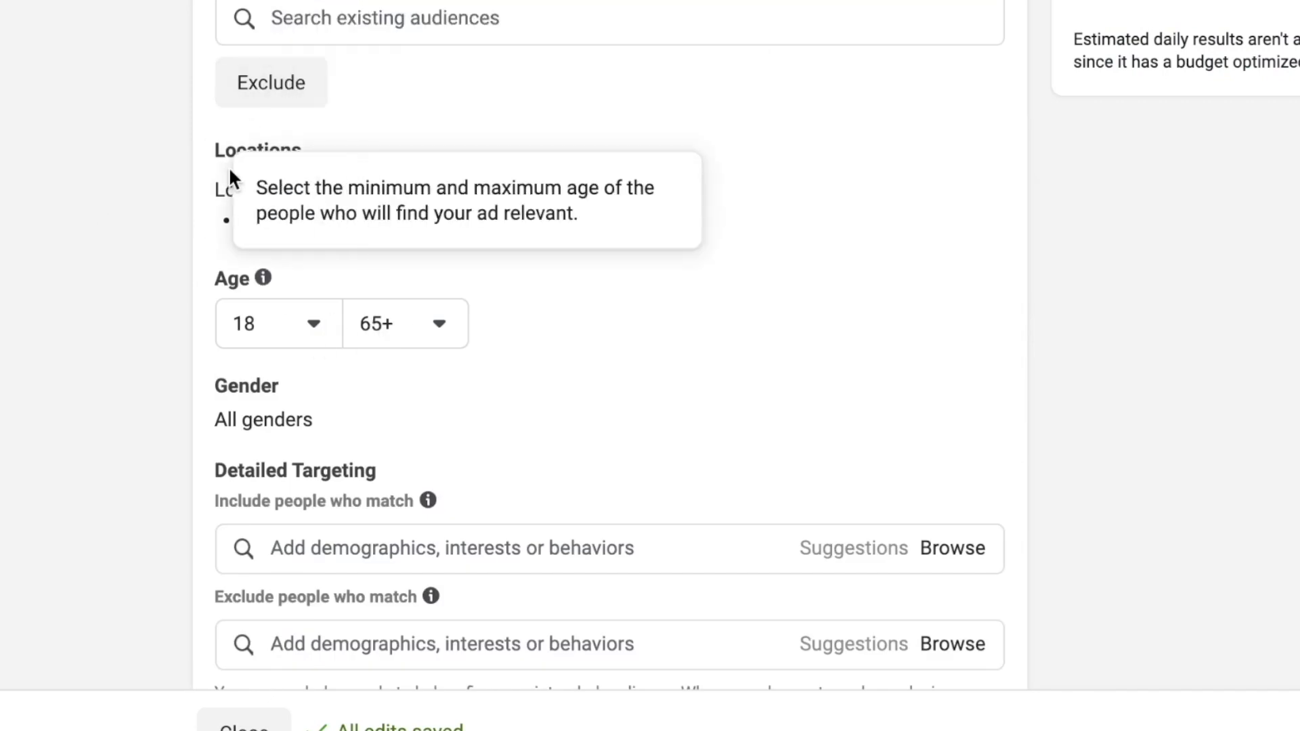
pyautogui.moveTo(240, 215); pyautogui.dragTo(360, 216)
pyautogui.click(367, 215)
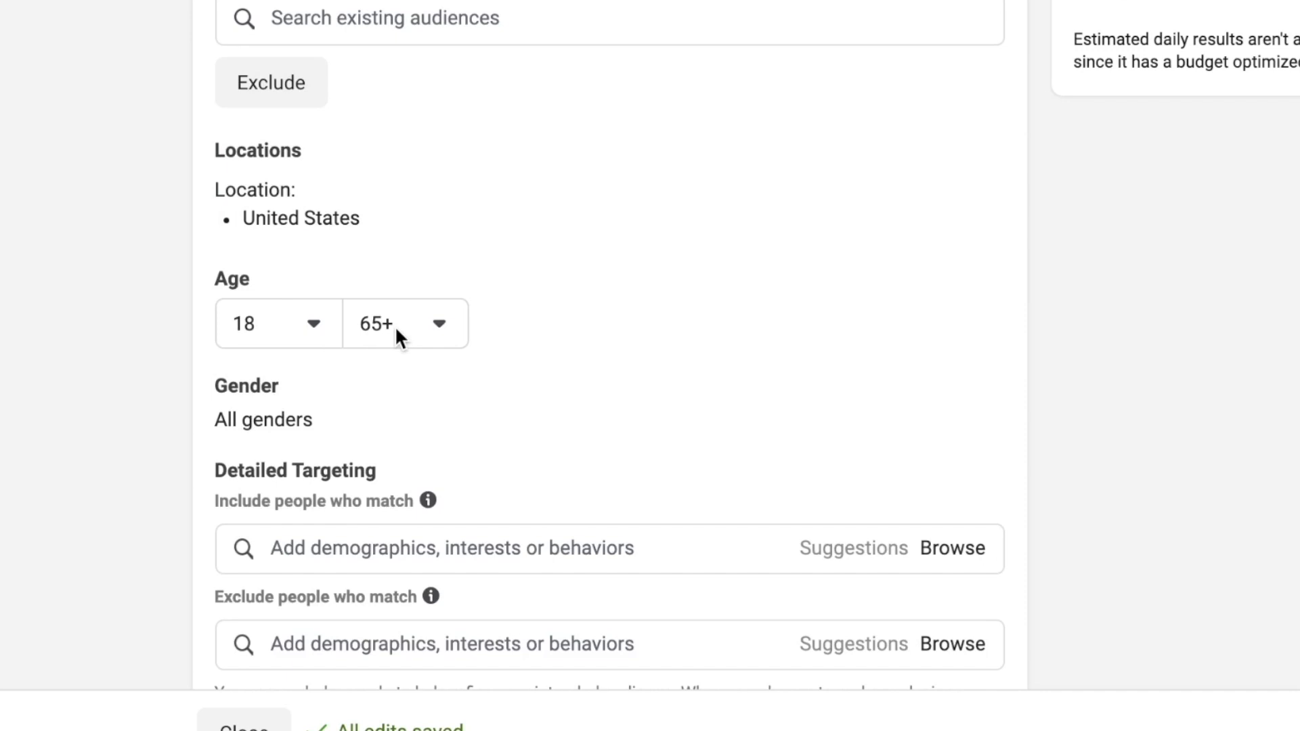
pyautogui.scroll(-1, 117, 236)
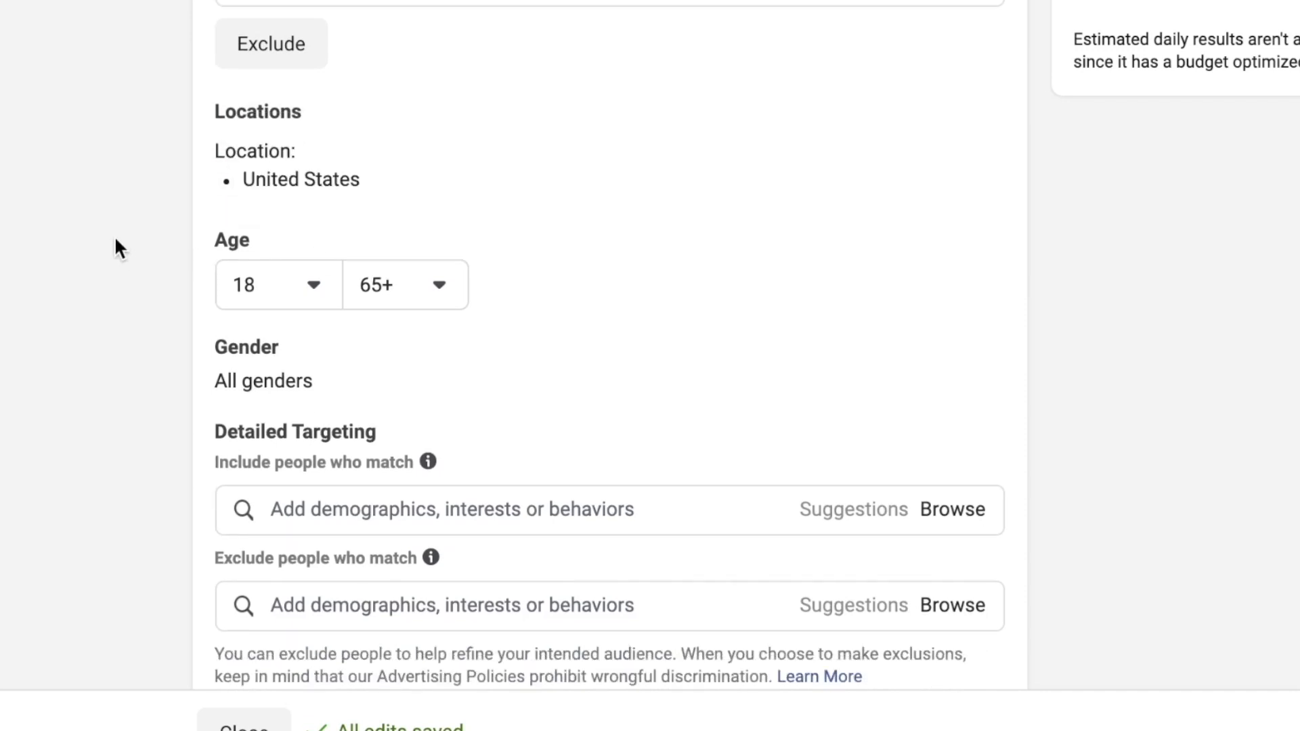
pyautogui.scroll(-1, 115, 235)
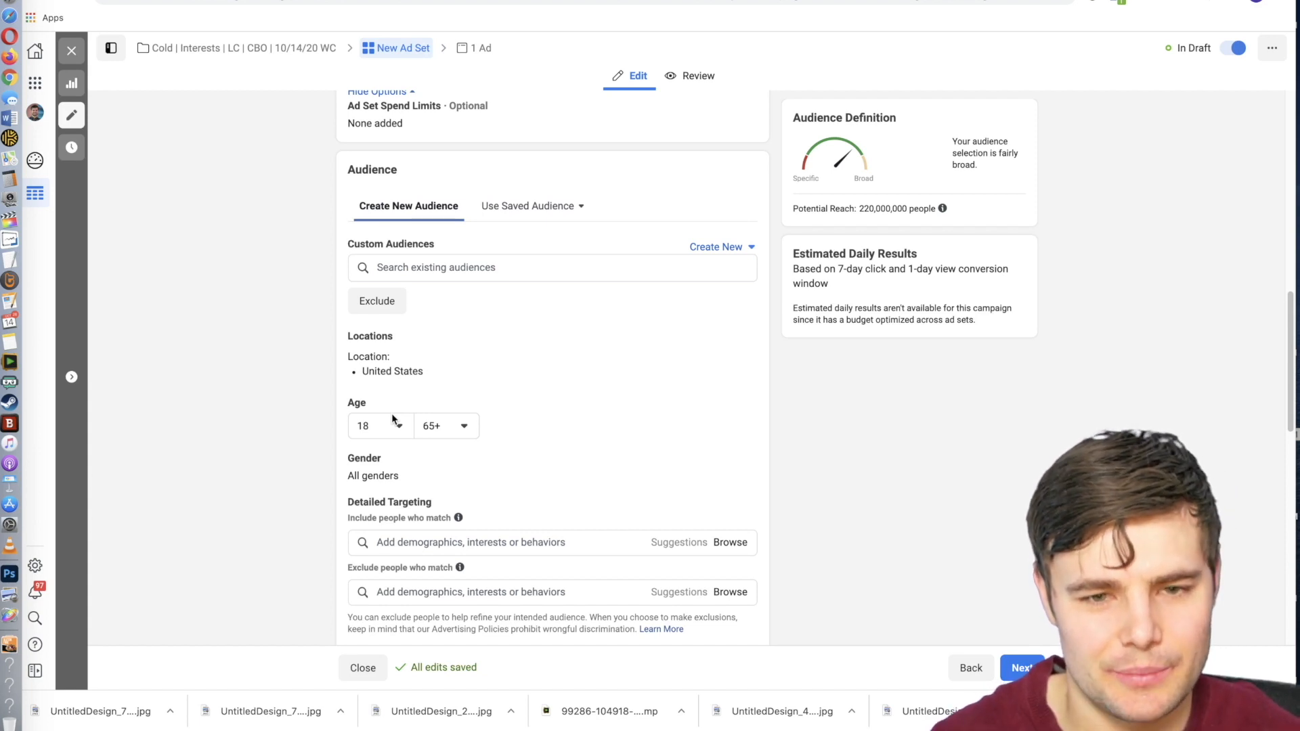
pyautogui.moveTo(425, 383)
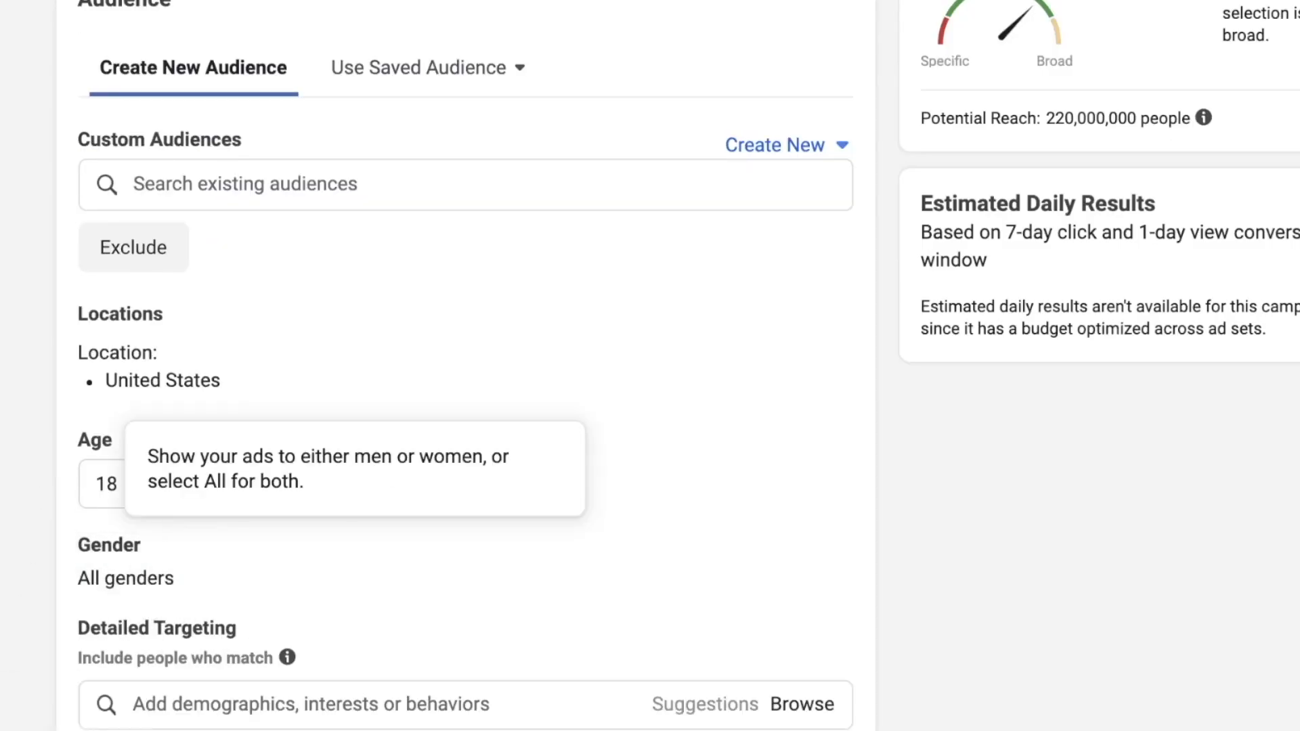
pyautogui.scroll(-2, 143, 488)
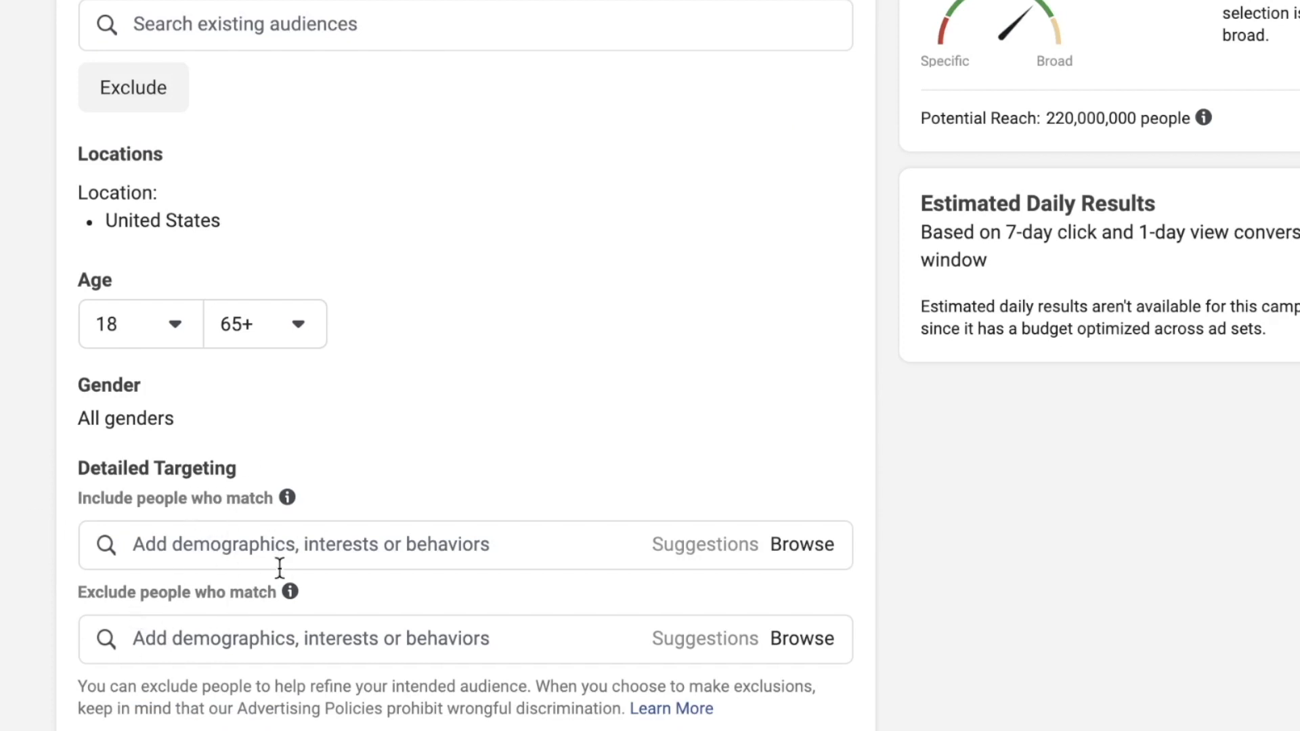
# Search the included detailed targeting for "lutheran church" and clear the search.
pyautogui.click(308, 543)
pyautogui.moveTo(182, 483)
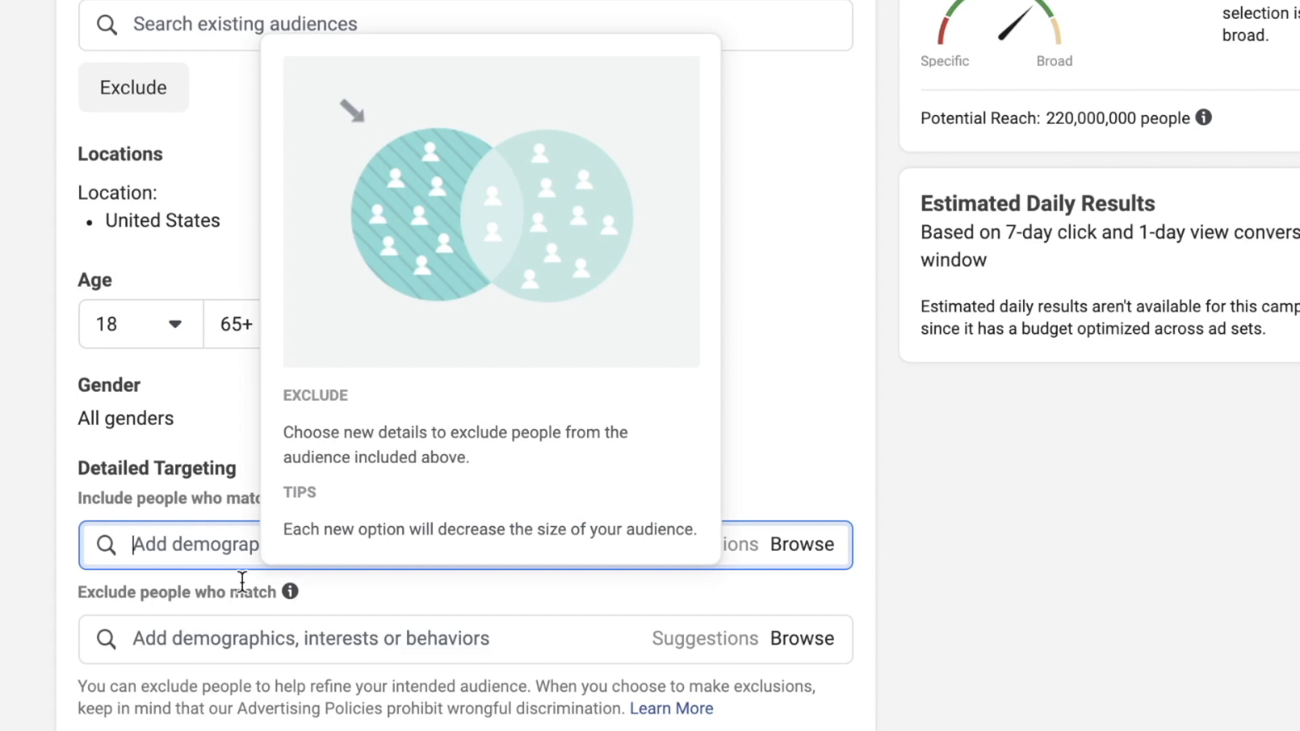
pyautogui.write('l')
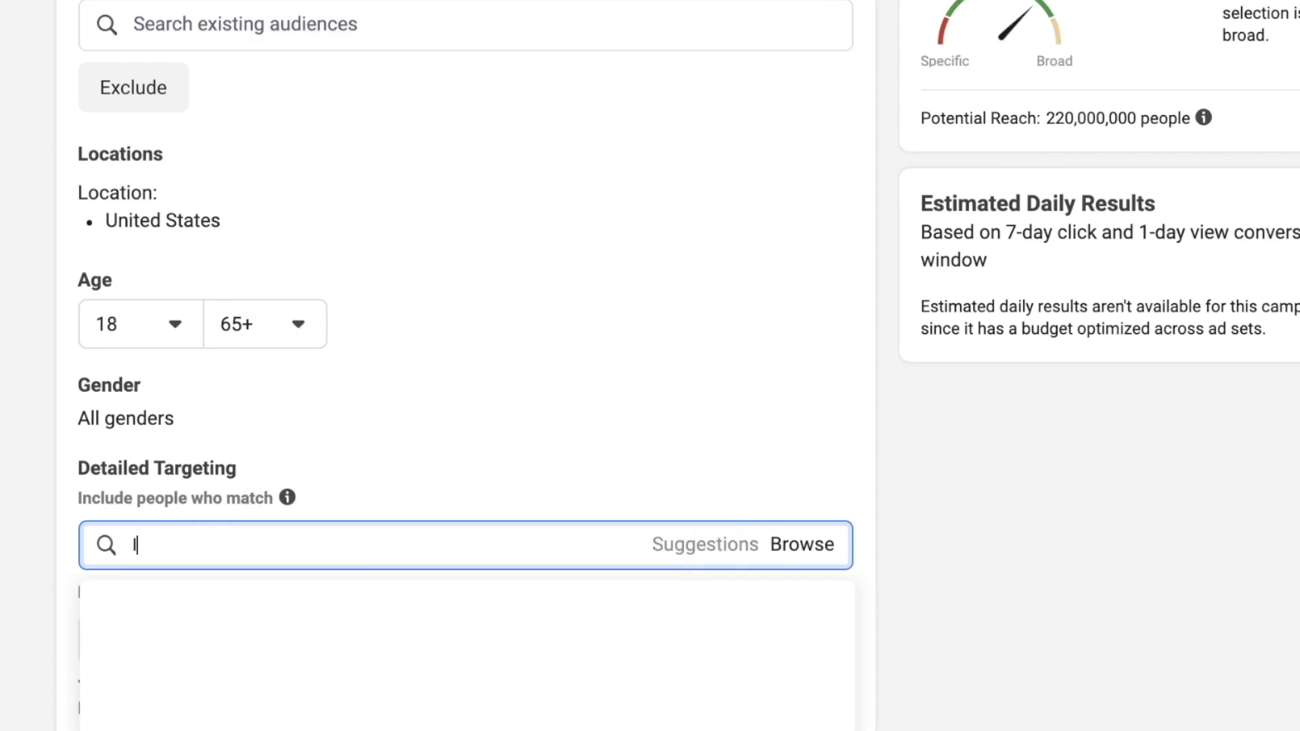
pyautogui.write('utheran church')
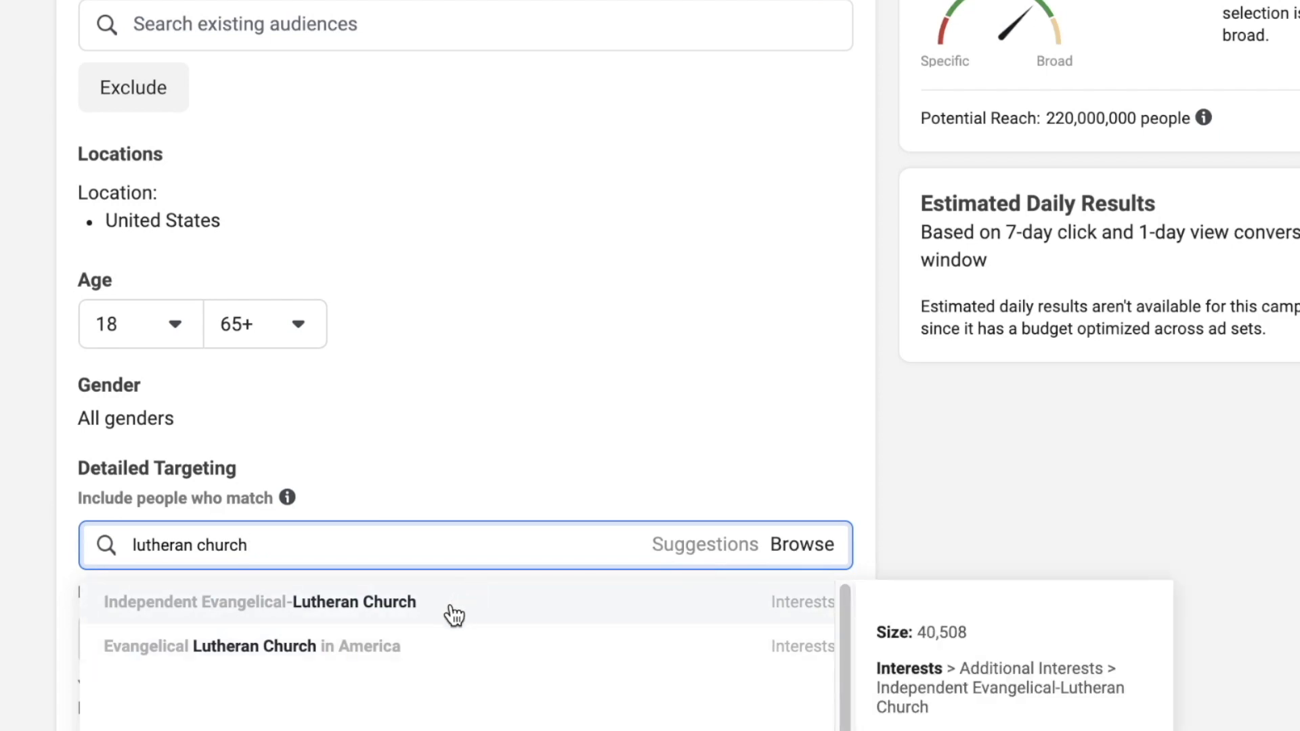
pyautogui.hotkey('ctrl', 'a')
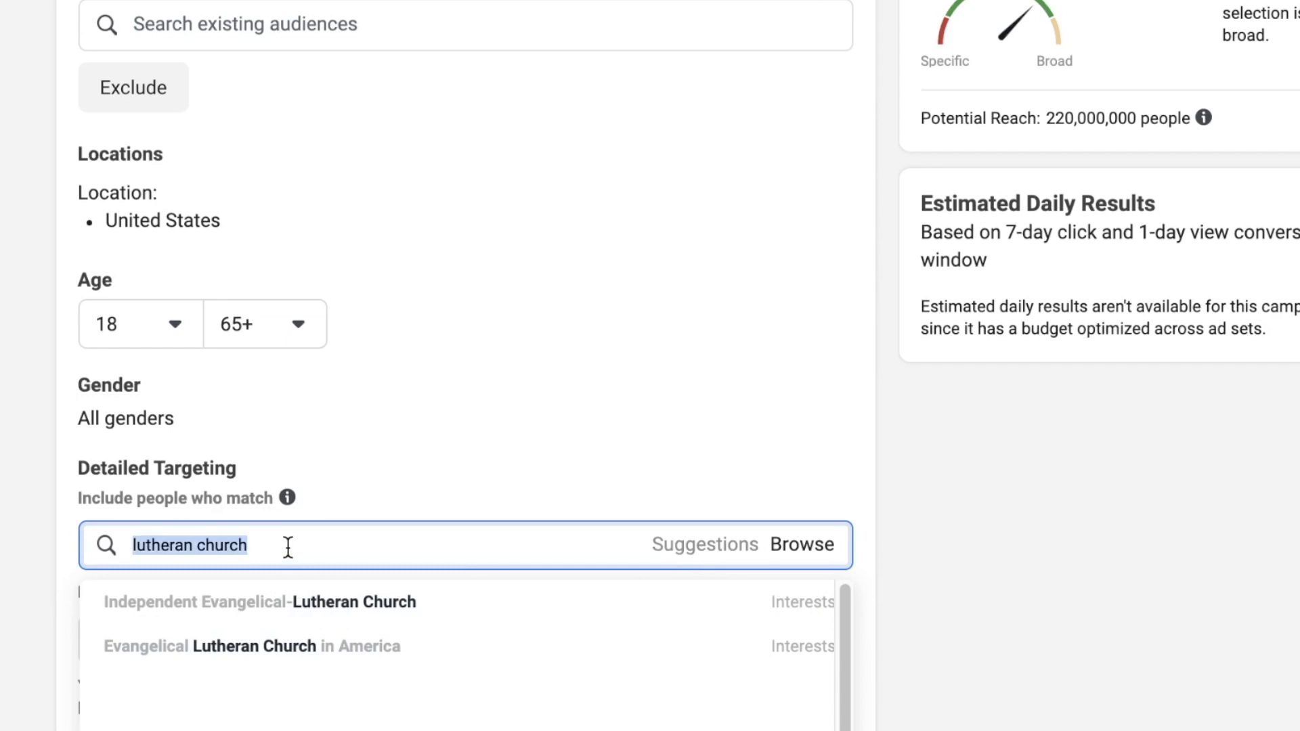
pyautogui.press('BackSpace')
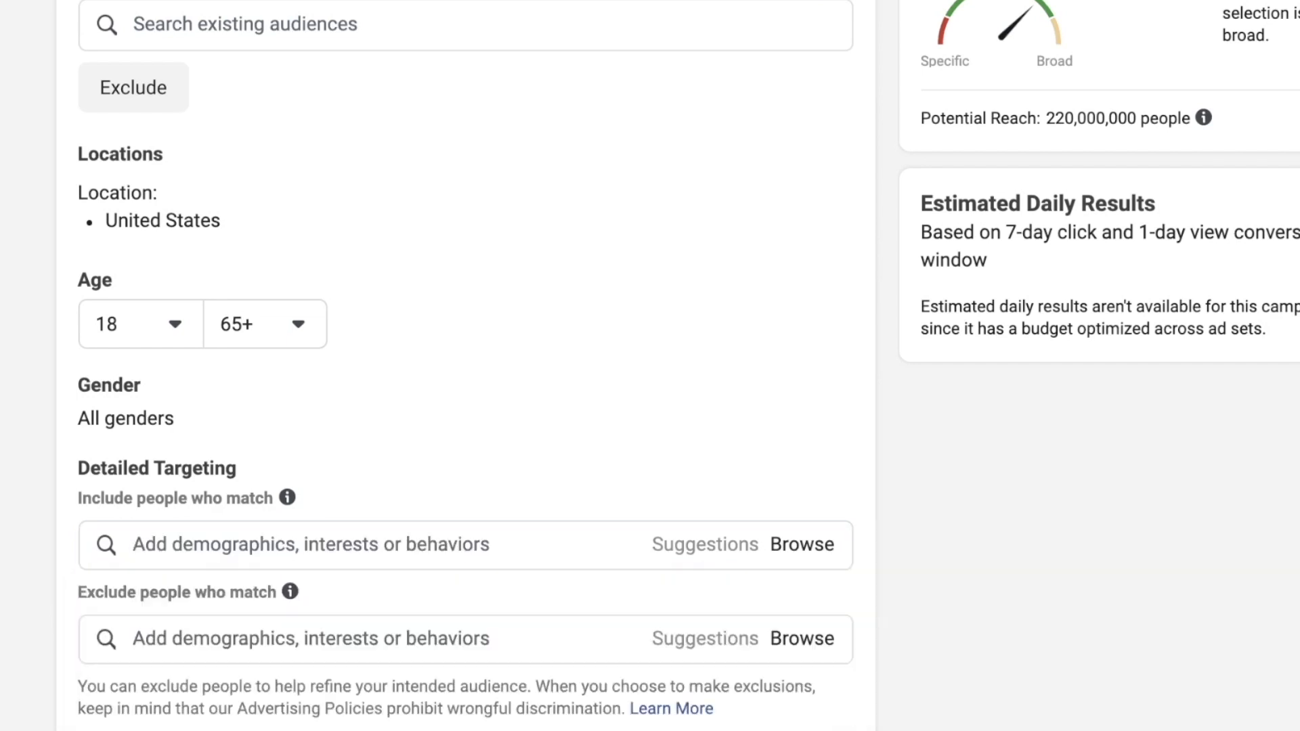
# Search the included detailed targeting for "fitness", add the interest weight Loss (fitness & wellness), and check the potential reach.
pyautogui.click(281, 540)
pyautogui.write('fitnes')
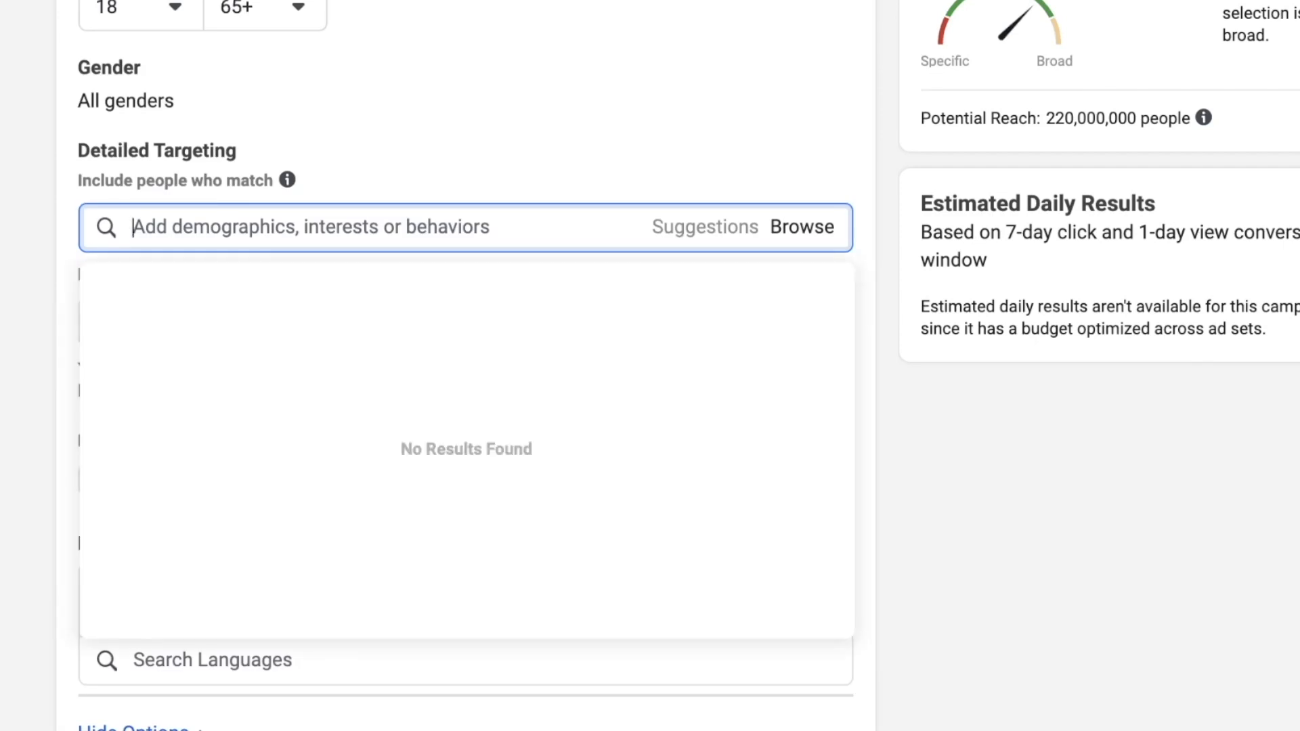
pyautogui.write('fitness')
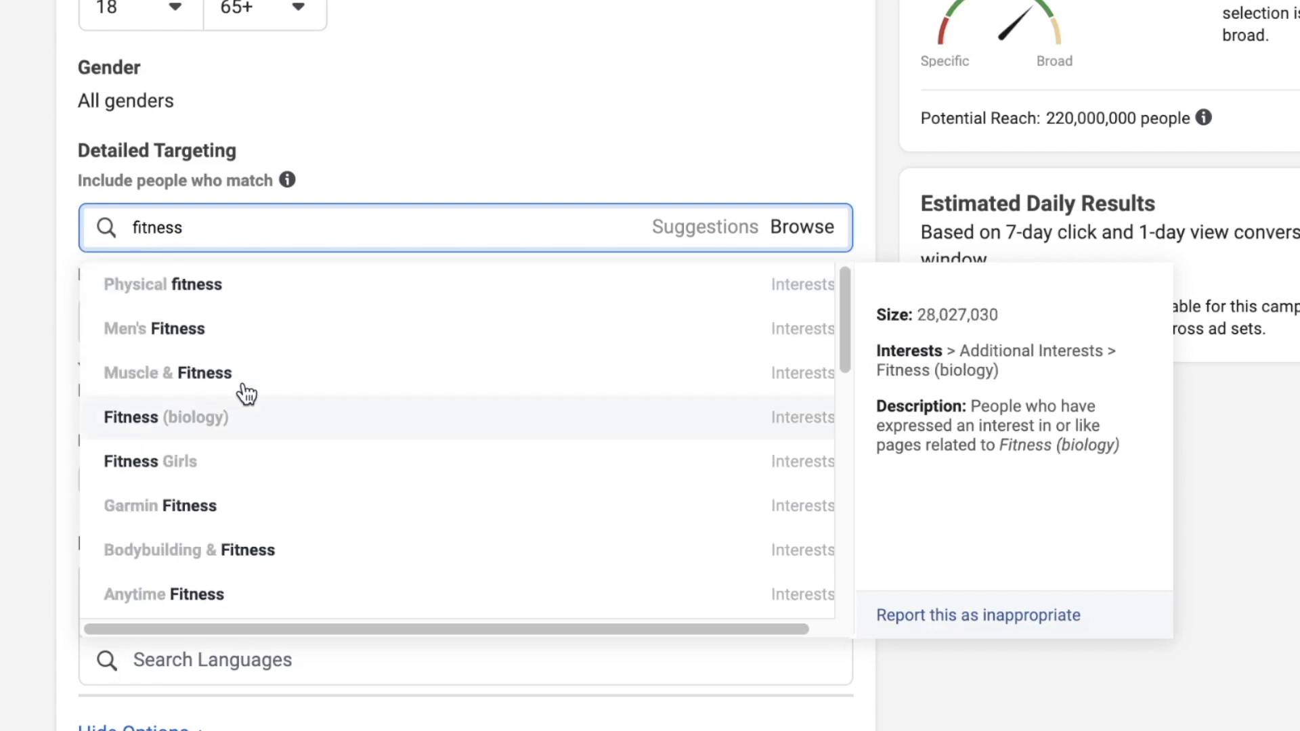
pyautogui.scroll(-1, 197, 466)
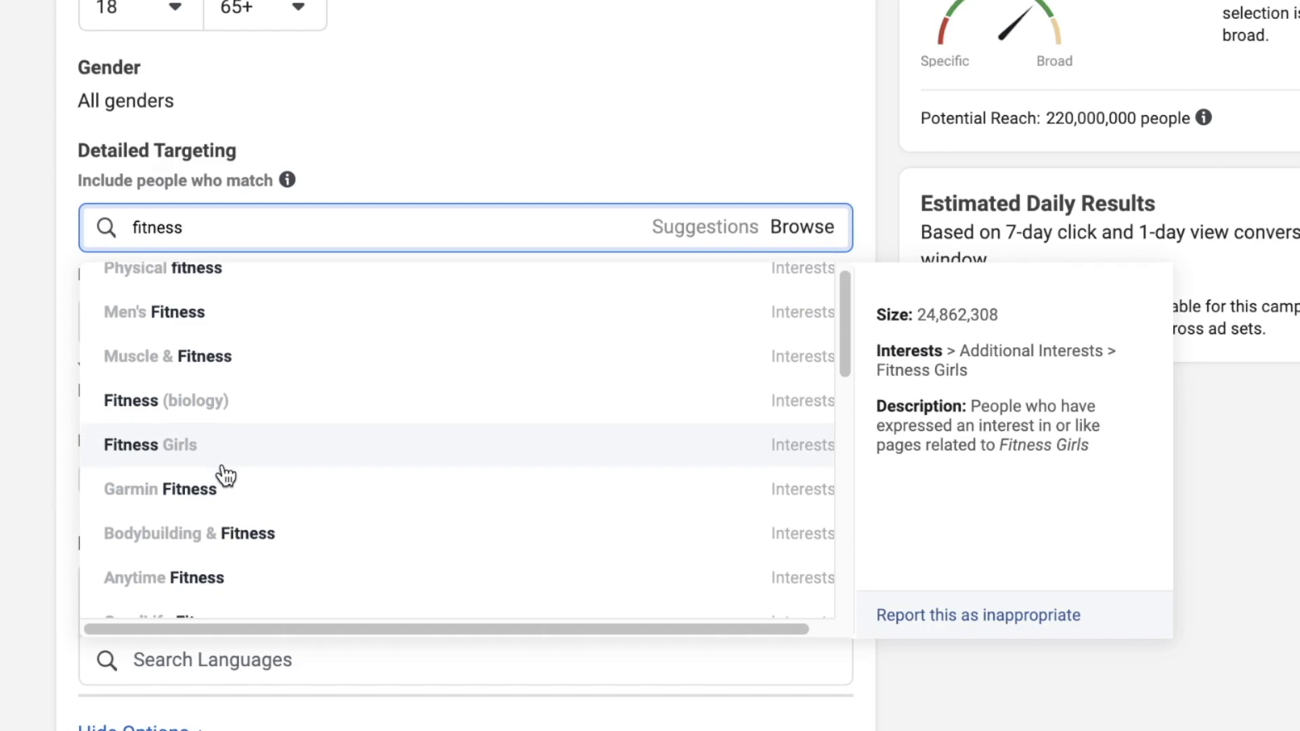
pyautogui.scroll(-2, 247, 481)
pyautogui.scroll(-5, 255, 482)
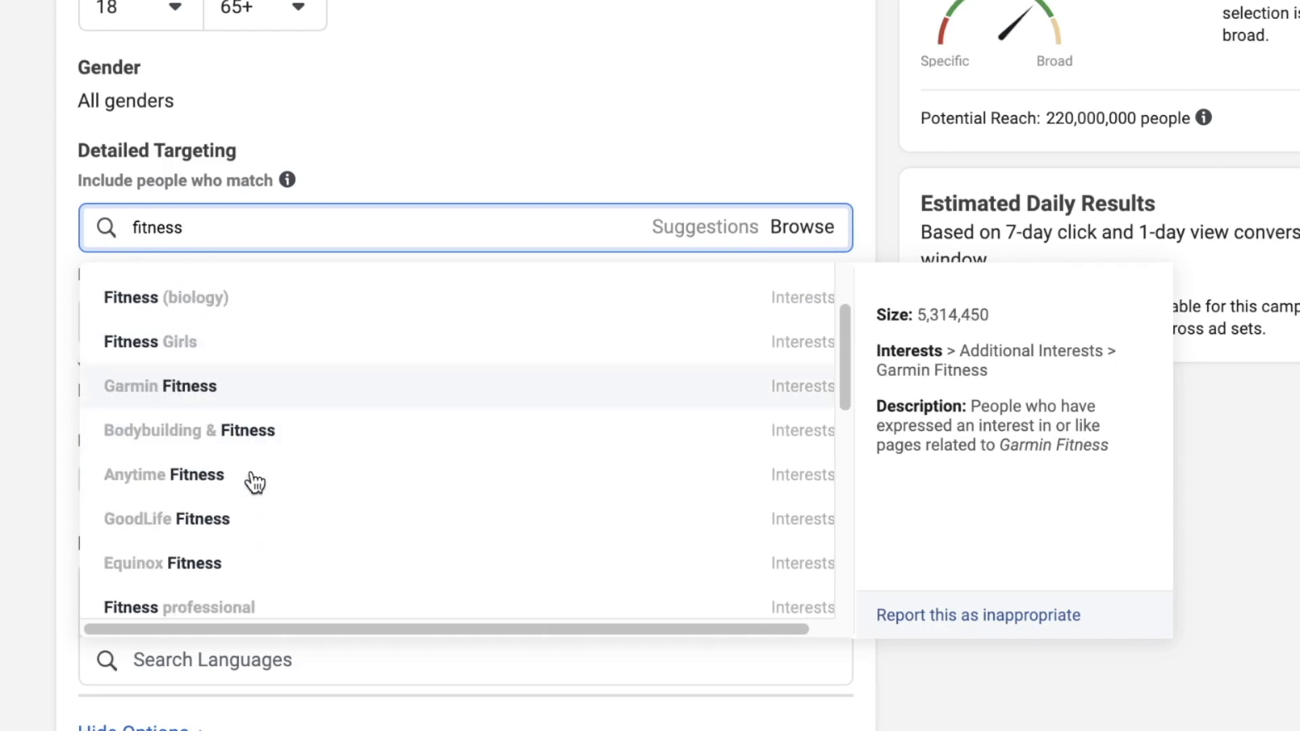
pyautogui.scroll(-5, 254, 482)
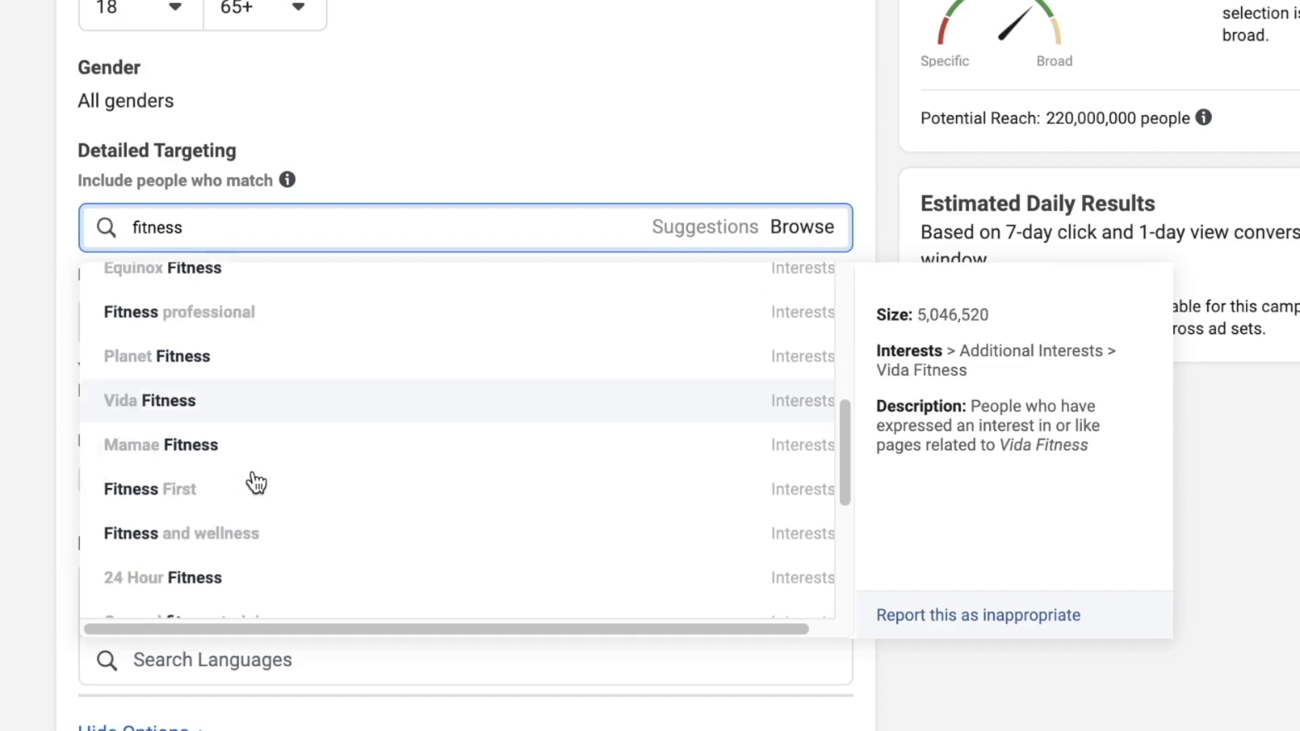
pyautogui.scroll(-3, 256, 482)
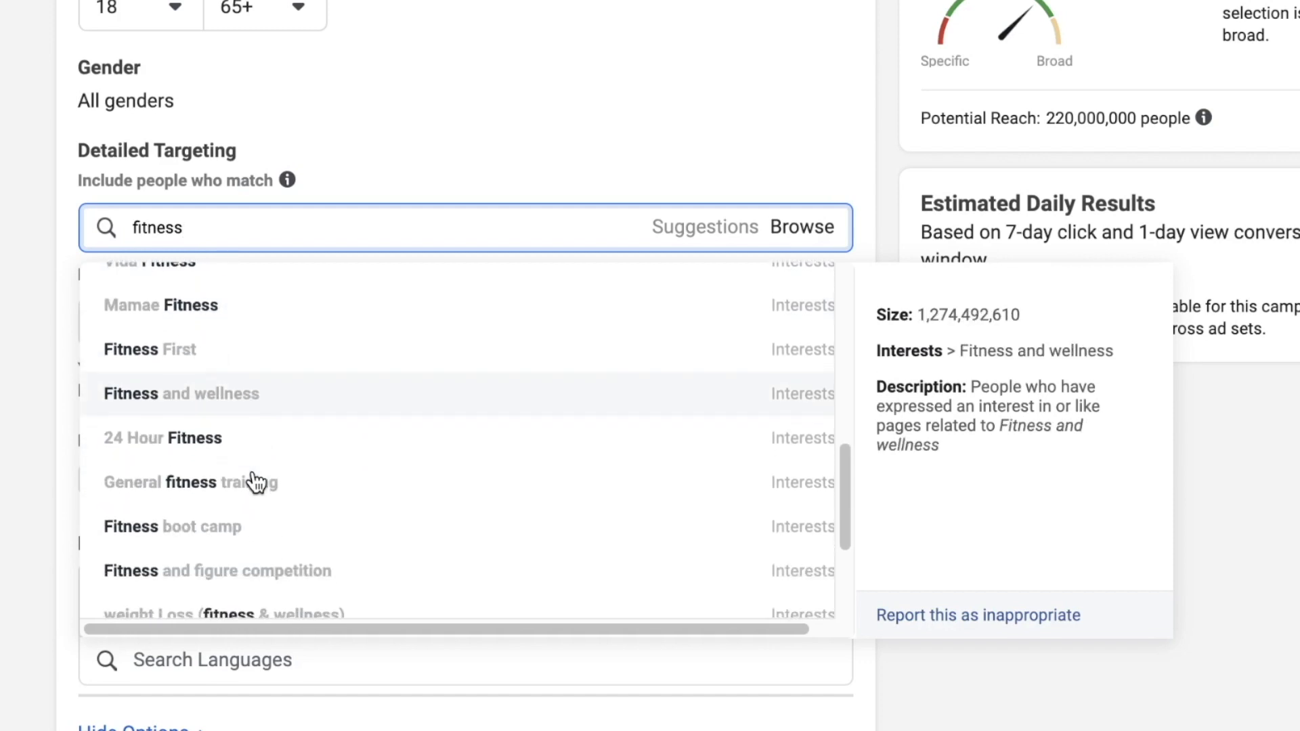
pyautogui.scroll(-1, 256, 484)
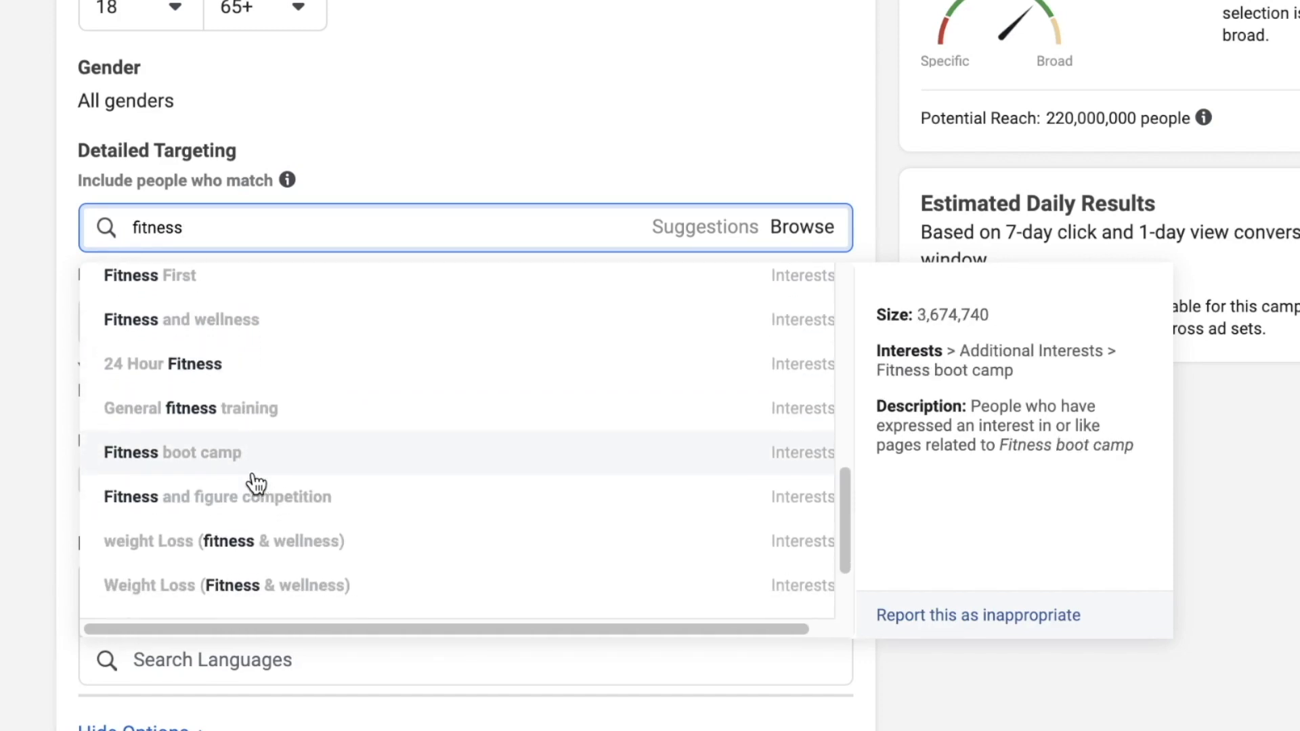
pyautogui.click(257, 536)
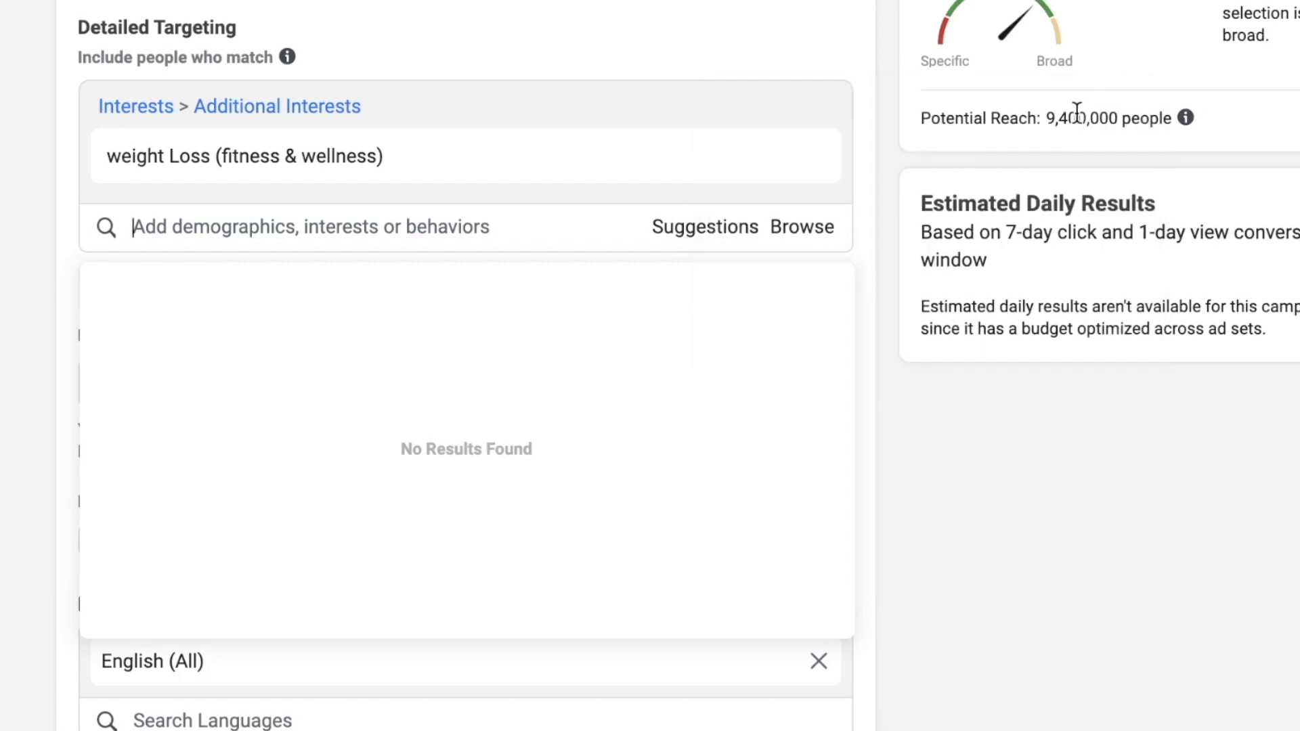
pyautogui.moveTo(1028, 120); pyautogui.dragTo(1150, 110)
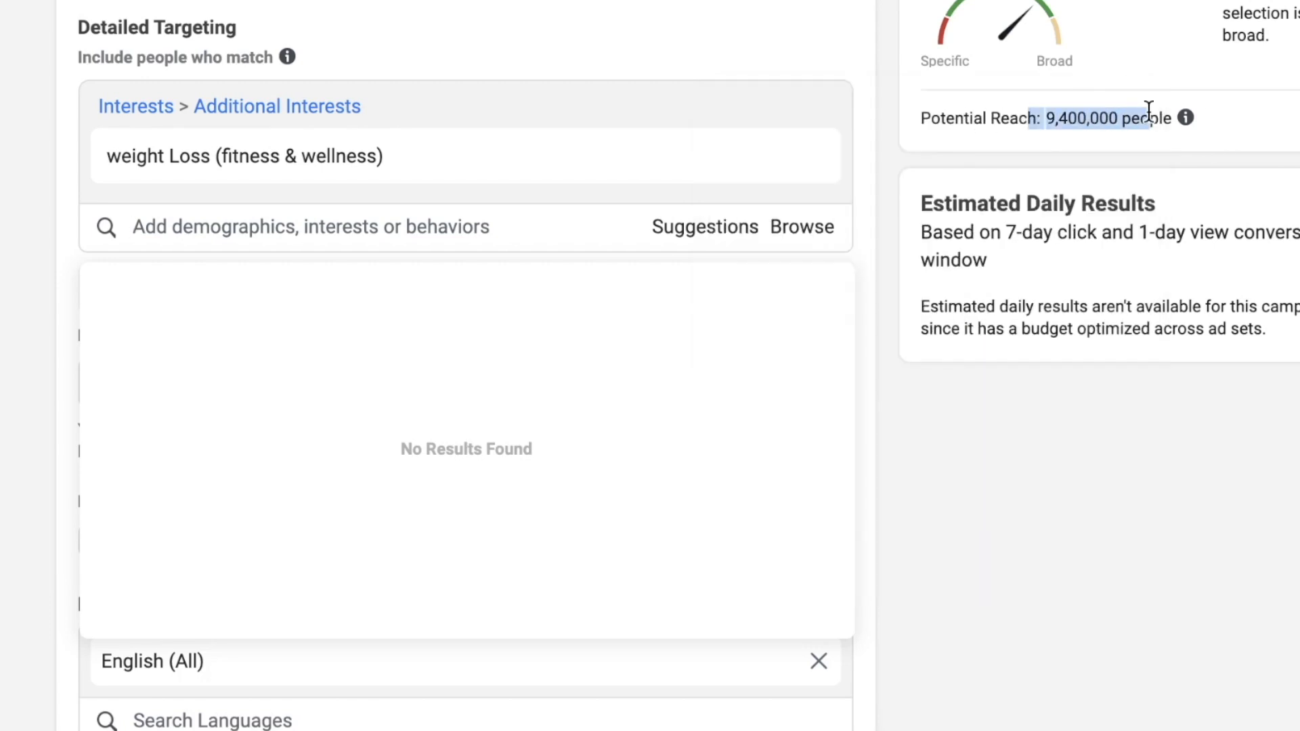
pyautogui.click(256, 141)
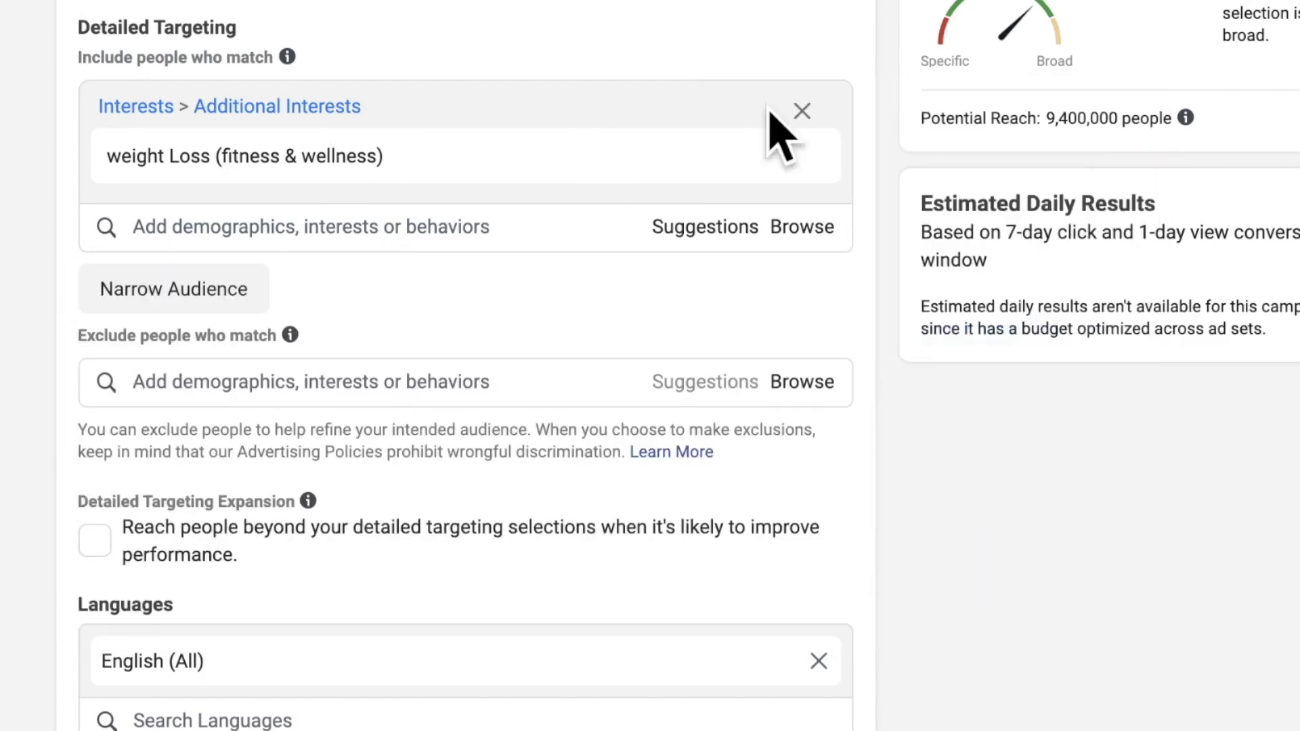
# Narrow the audience so that people must also match the Teletubbies interest.
pyautogui.click(161, 291)
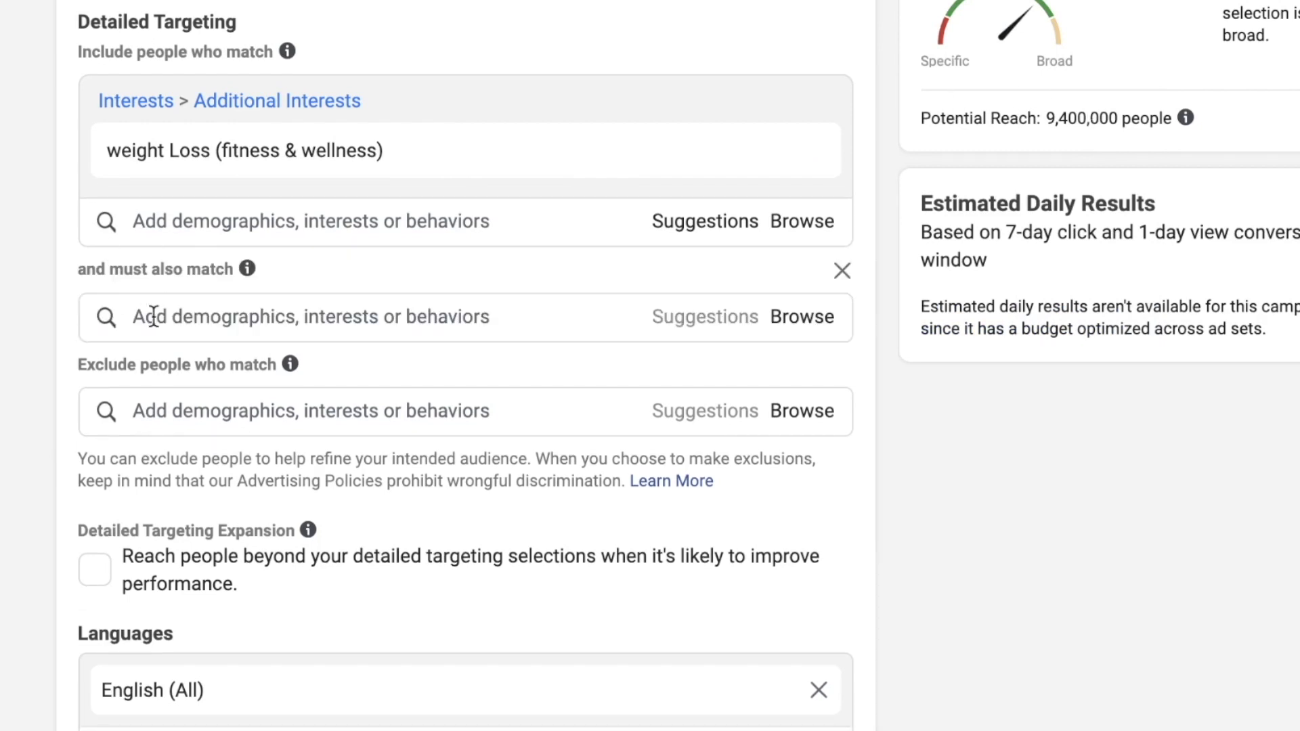
pyautogui.moveTo(231, 123)
pyautogui.click(183, 320)
pyautogui.write('telle')
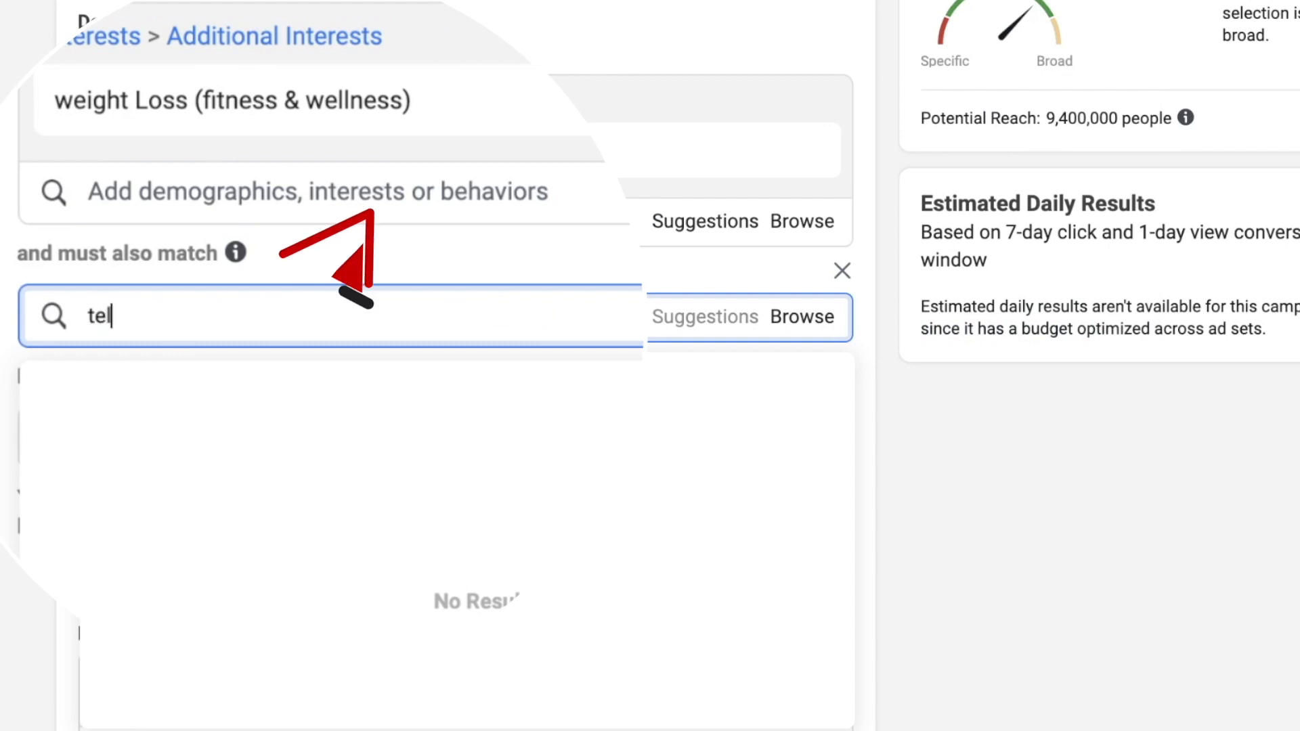
pyautogui.press('BackSpace')
pyautogui.press('BackSpace')
pyautogui.press('BackSpace')
pyautogui.write('letubbies')
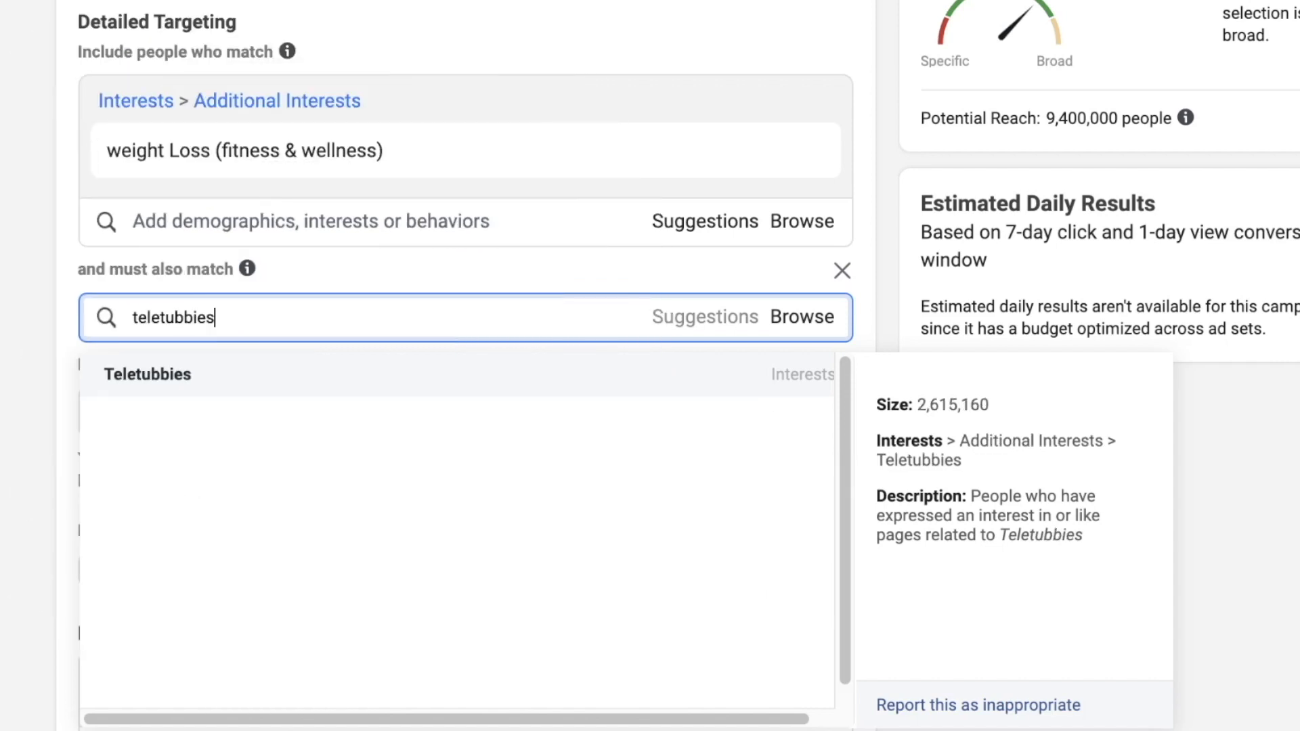
pyautogui.click(144, 375)
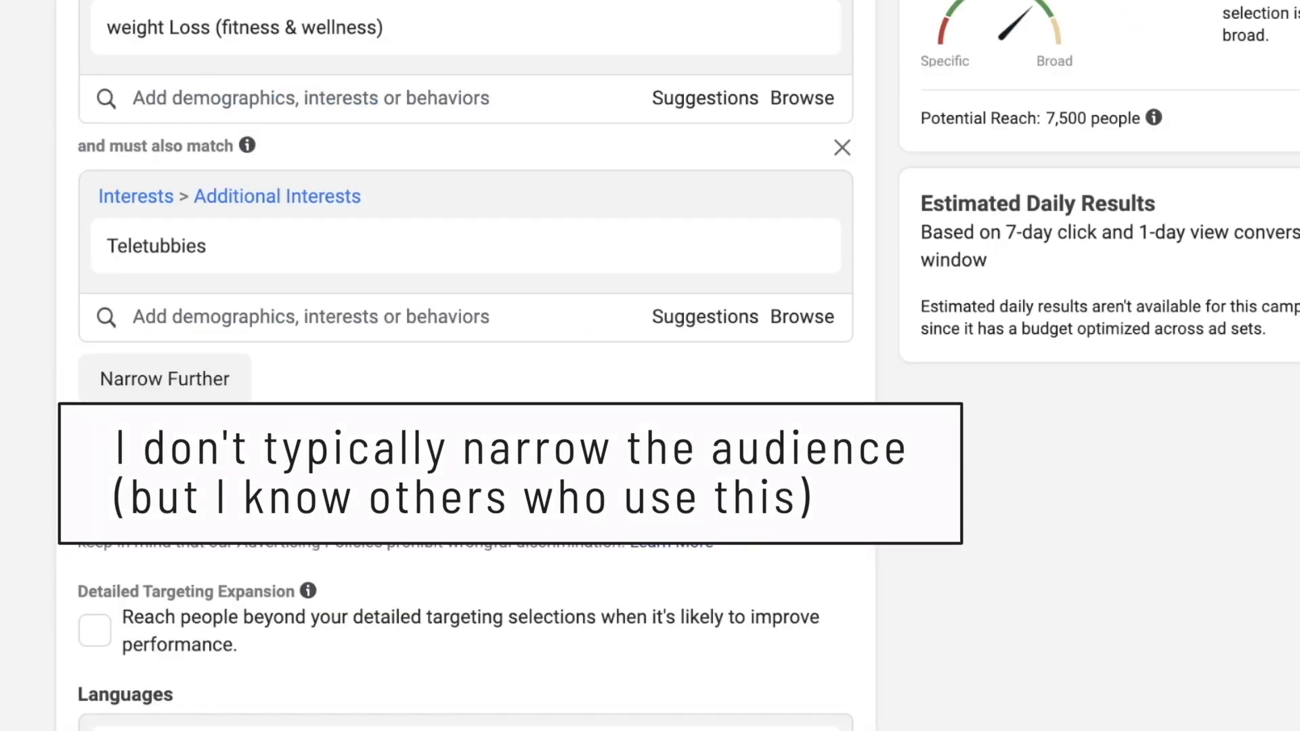
# Remove the Teletubbies interest and the additional match condition from the detailed targeting.
pyautogui.moveTo(134, 261)
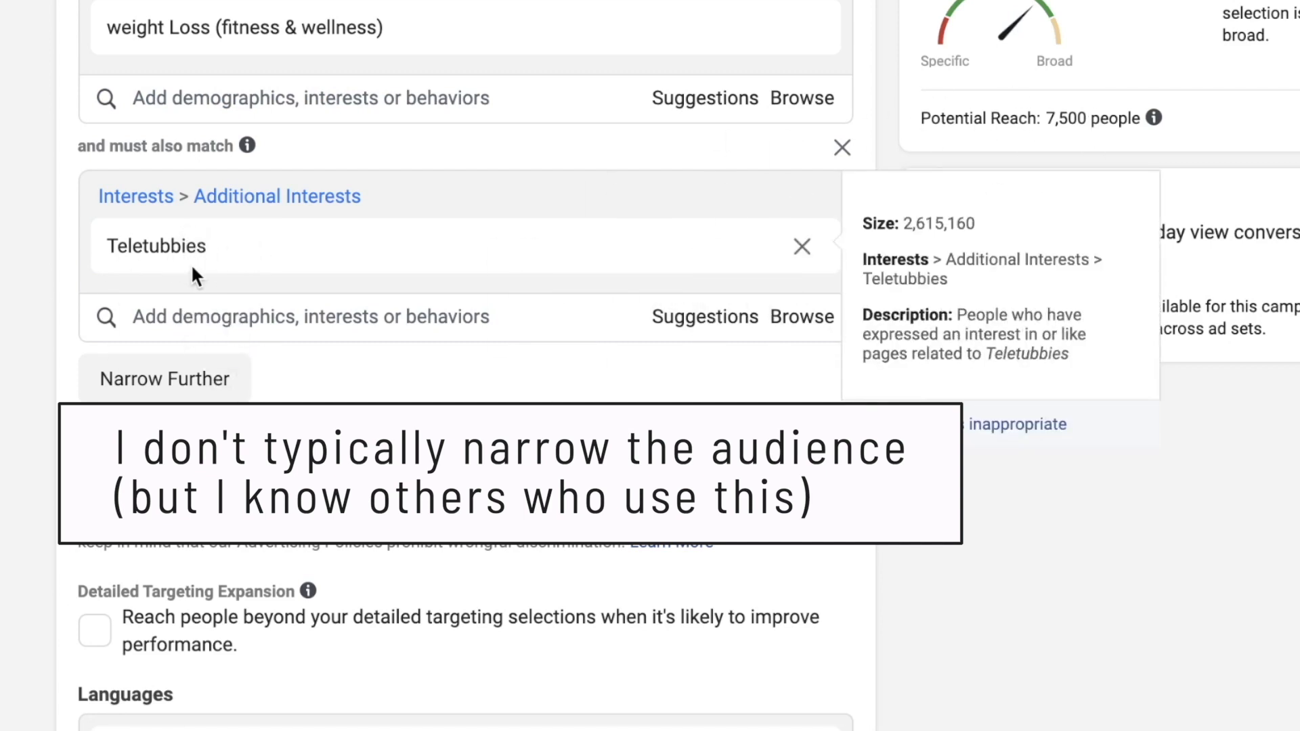
pyautogui.moveTo(526, 237)
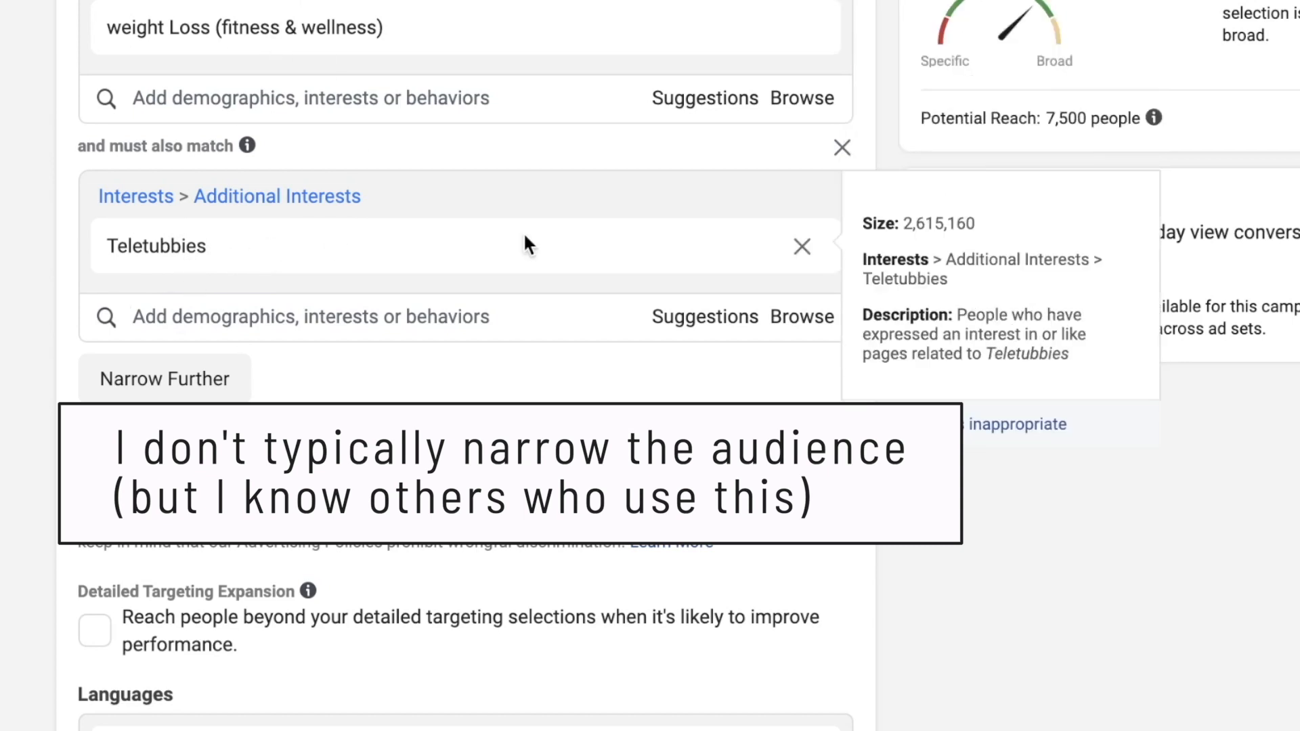
pyautogui.click(802, 247)
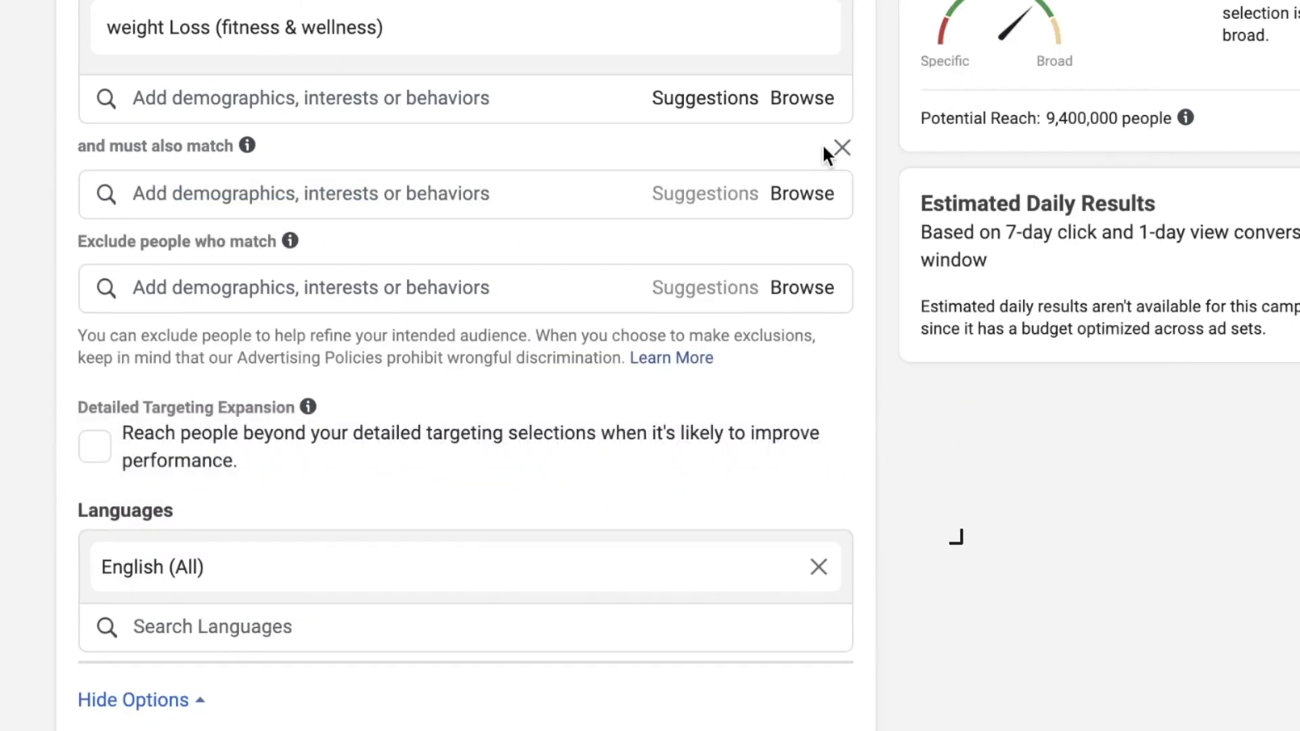
pyautogui.click(842, 148)
# Examine the potential reach of the audience with only the weight loss interest included.
pyautogui.scroll(-3, 465, 203)
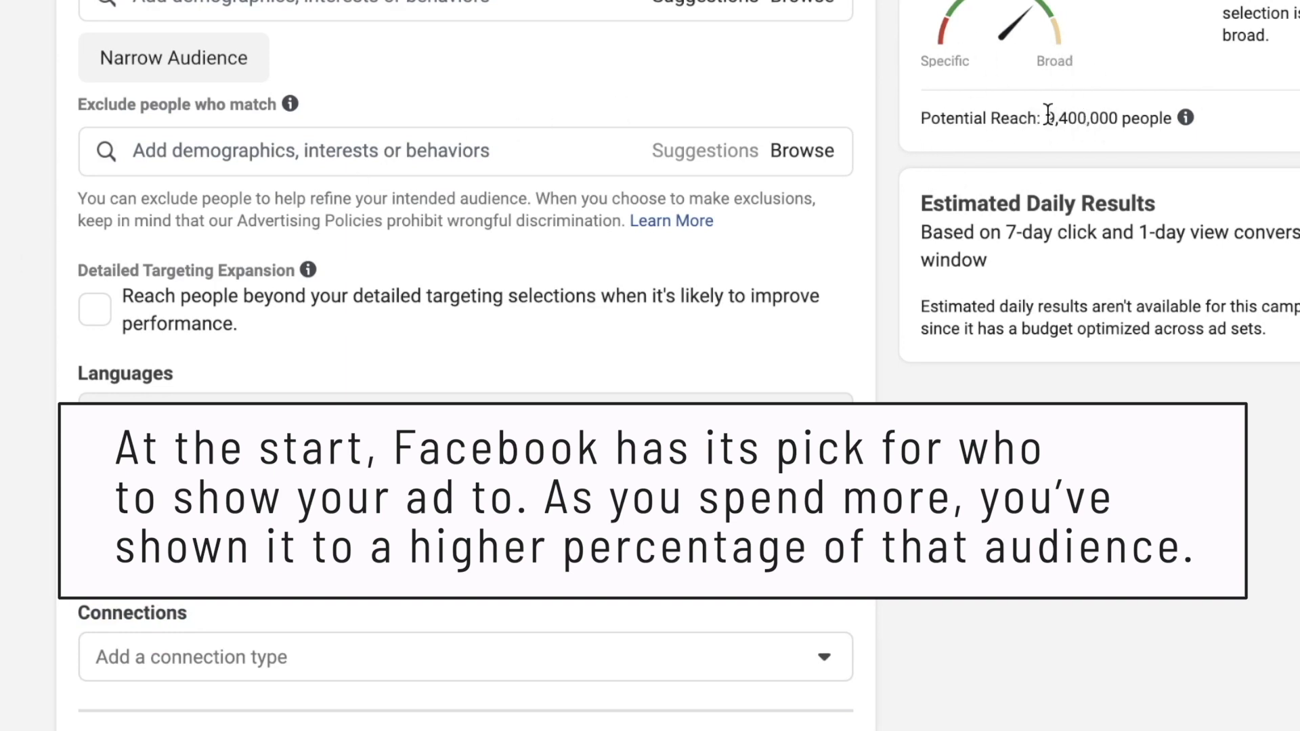
pyautogui.moveTo(1051, 110); pyautogui.dragTo(1167, 118)
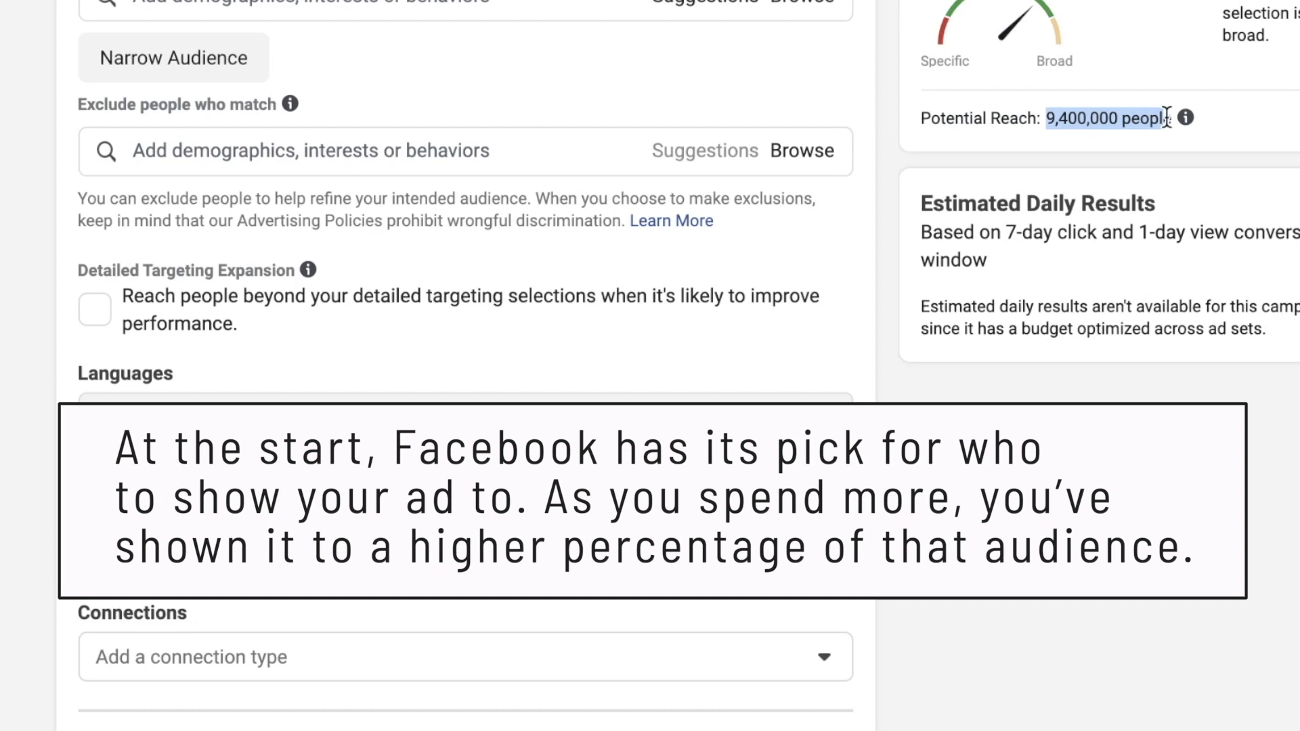
pyautogui.click(1130, 130)
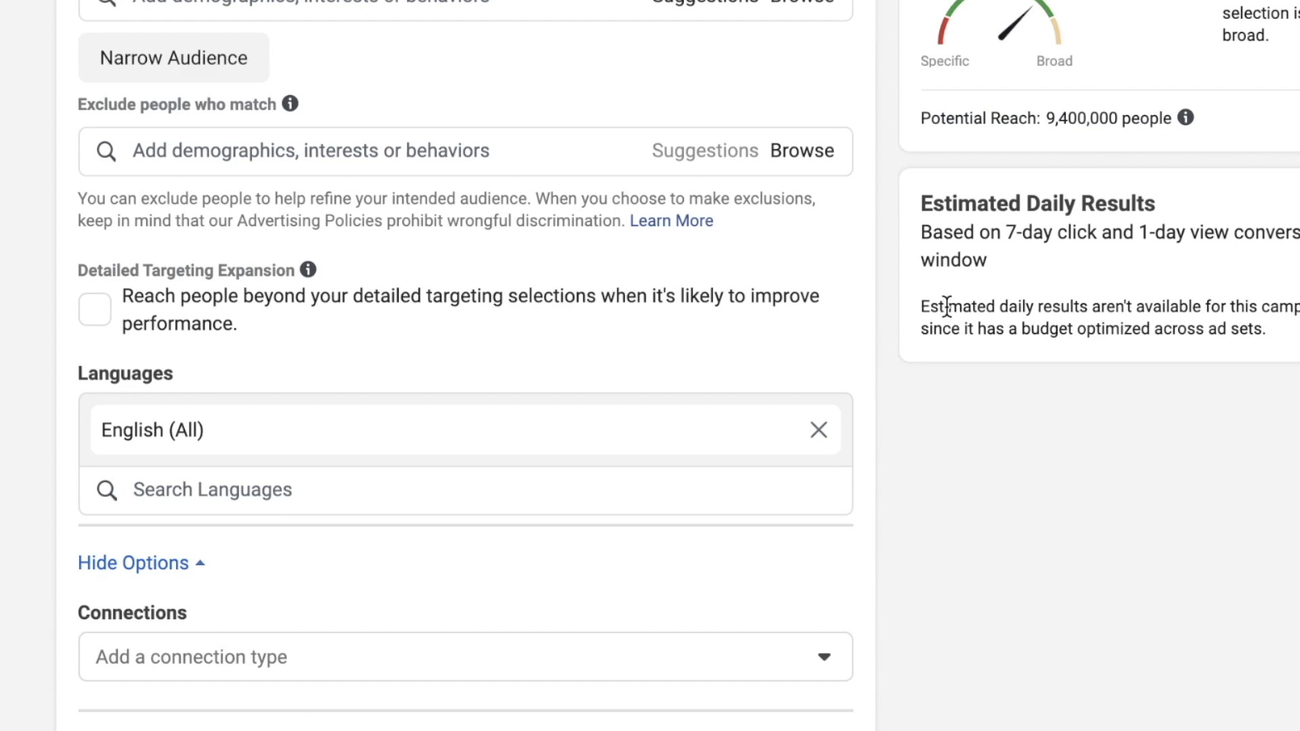
# Examine the connection types available for the ad set's audience, including the Facebook Pages and Apps options.
pyautogui.scroll(-5, 1124, 385)
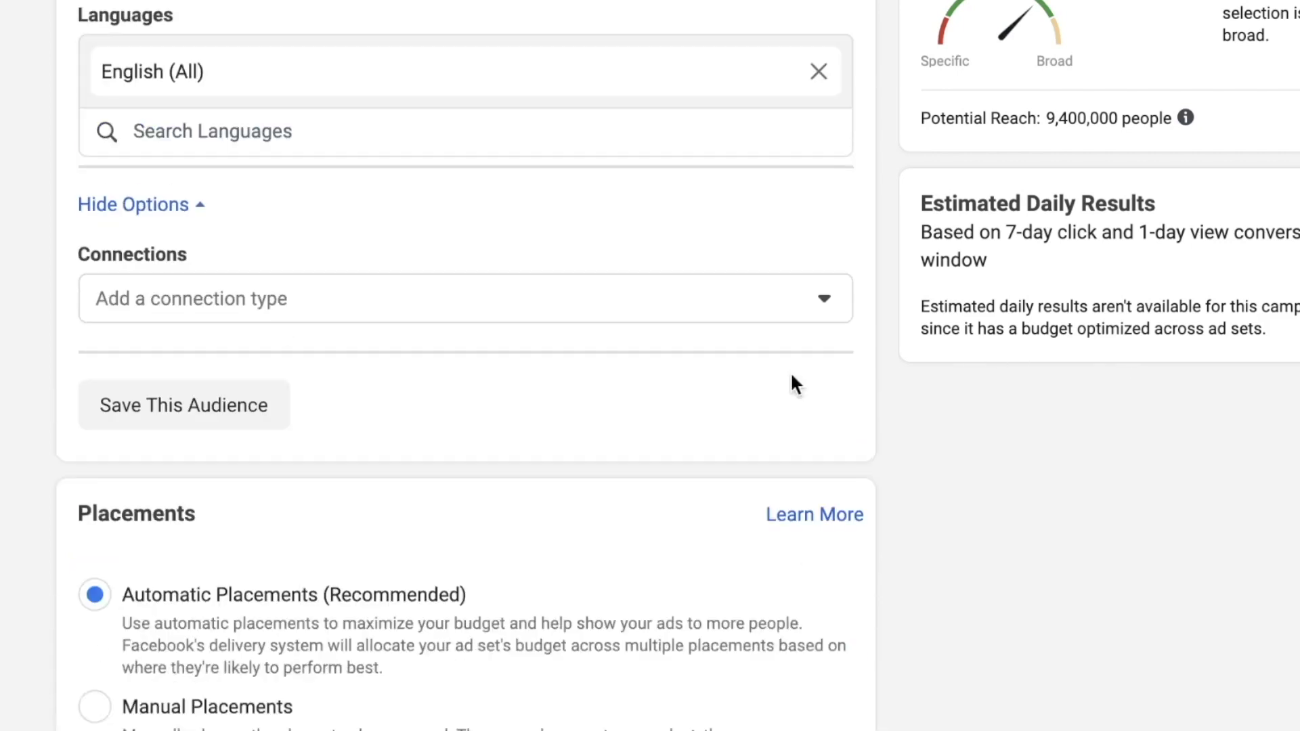
pyautogui.scroll(1, 467, 365)
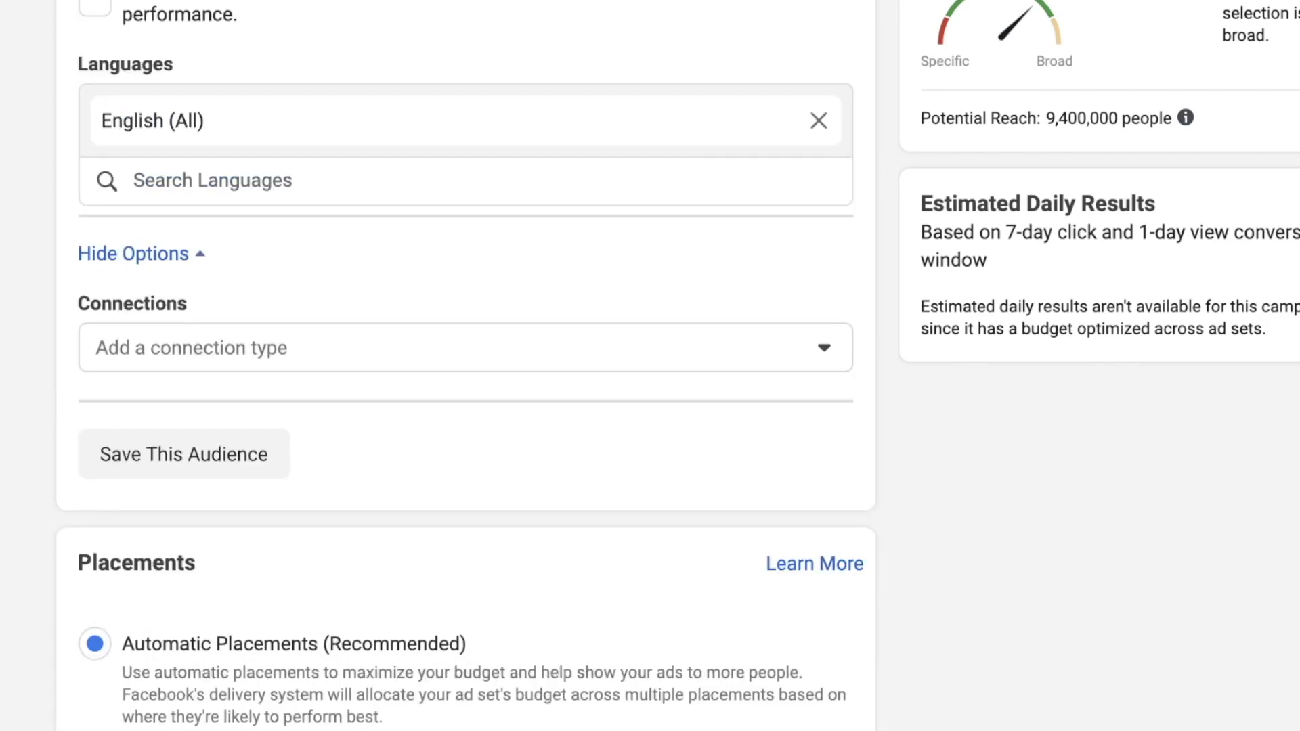
pyautogui.click(222, 347)
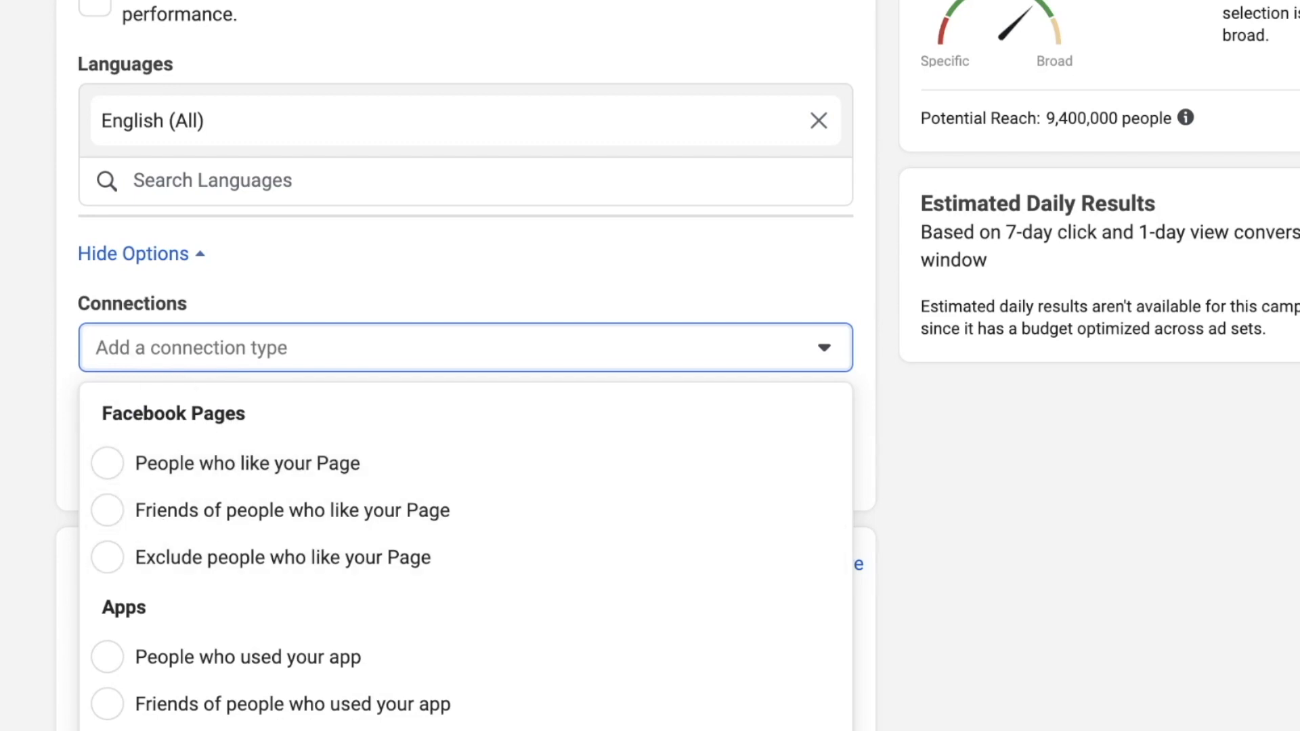
pyautogui.scroll(1, 468, 366)
# Switch to Manual Placements to review the individual placements, and restore Automatic Placements.
pyautogui.scroll(-5, 166, 351)
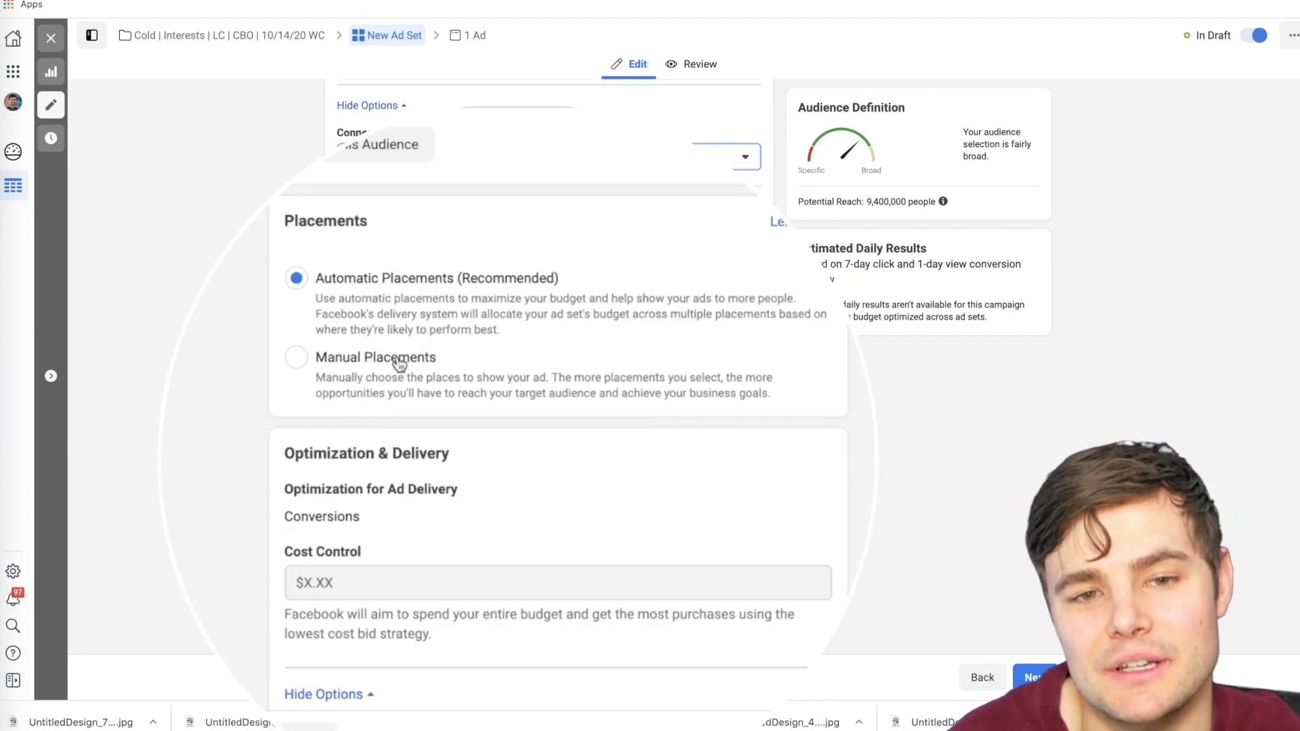
pyautogui.click(296, 357)
pyautogui.scroll(-5, 549, 433)
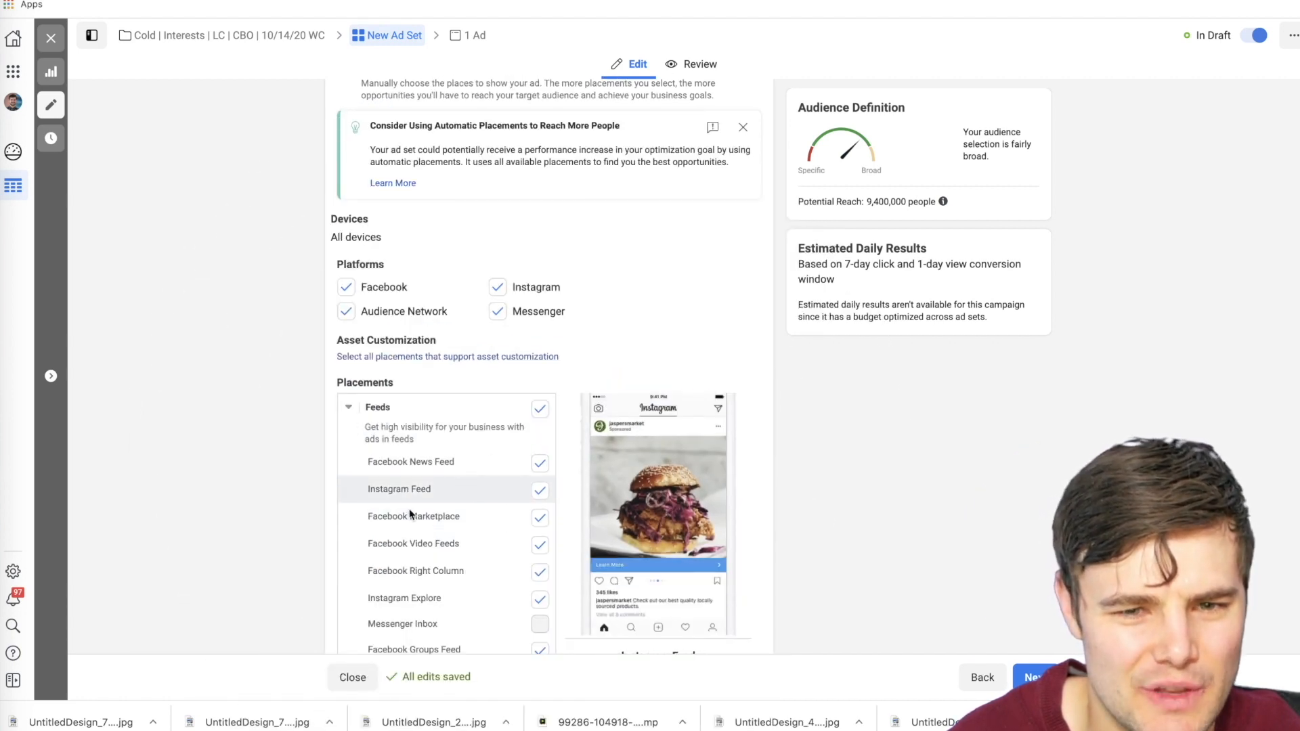
pyautogui.scroll(-4, 440, 552)
pyautogui.scroll(-3, 425, 462)
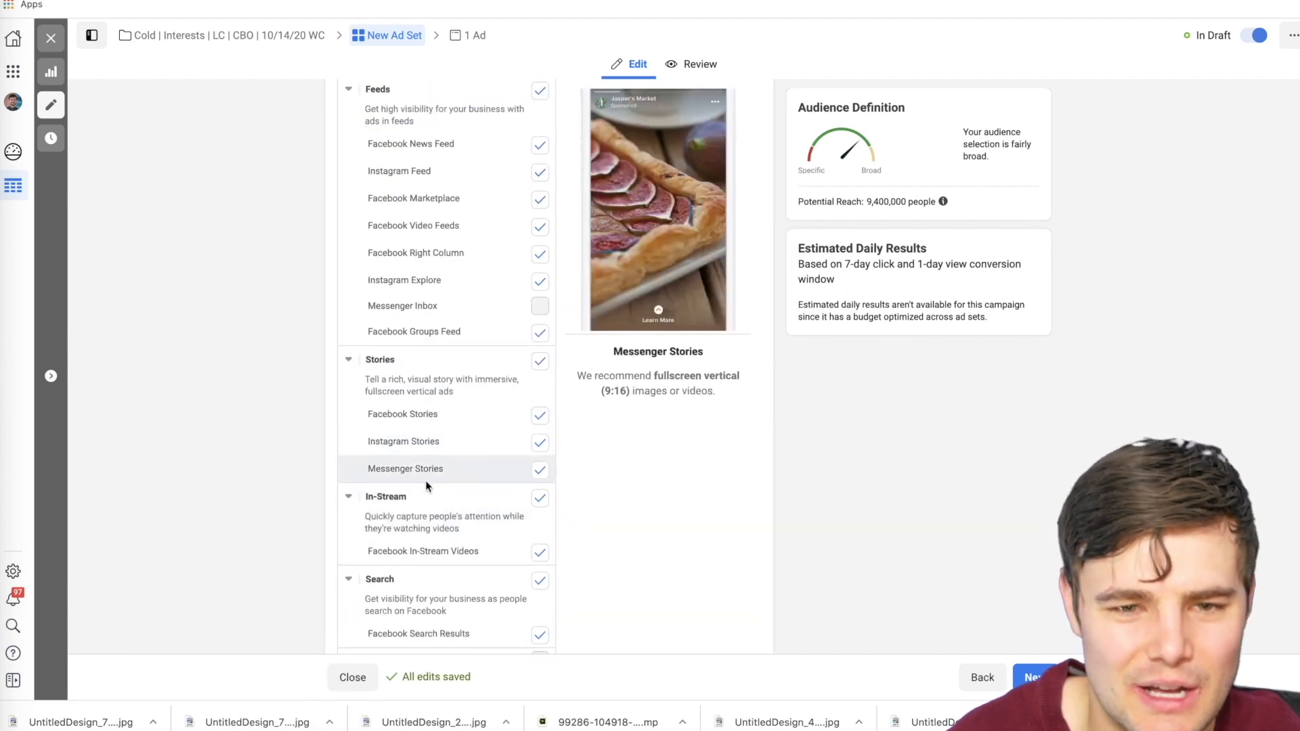
pyautogui.scroll(-5, 424, 515)
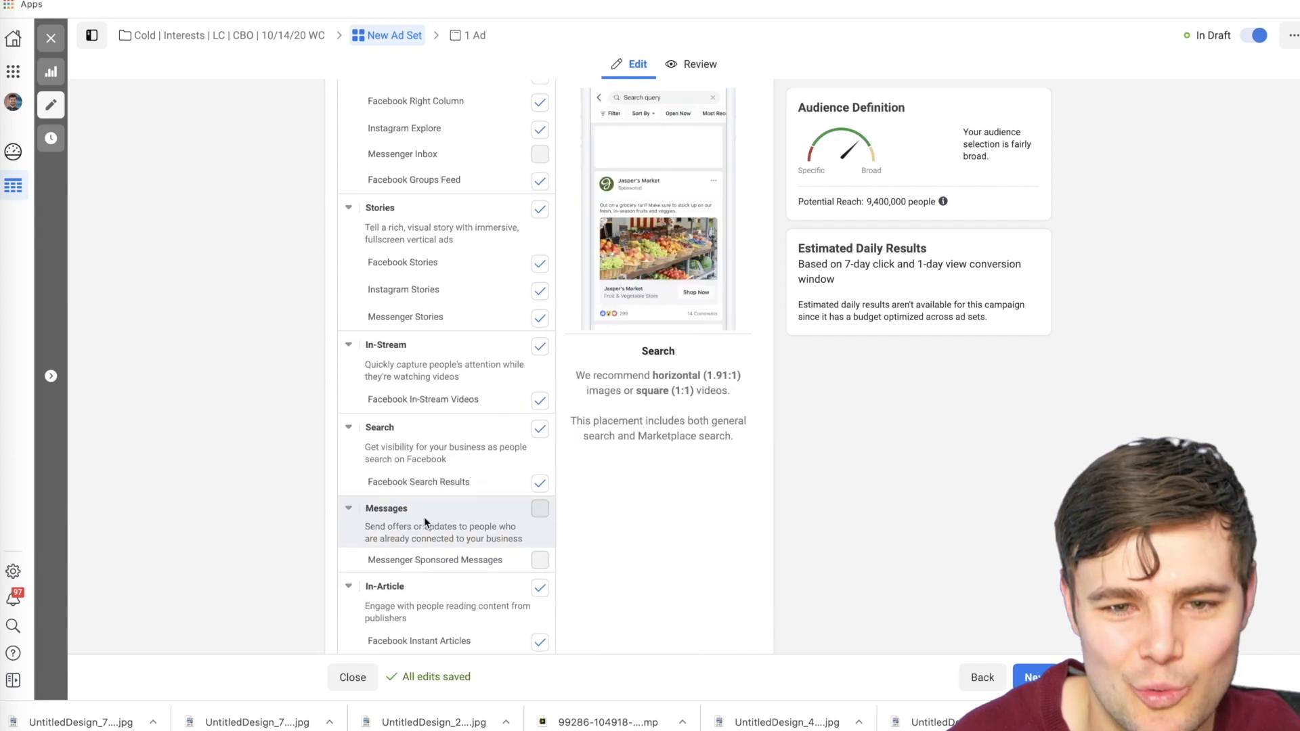
pyautogui.scroll(1, 431, 494)
pyautogui.scroll(13, 431, 494)
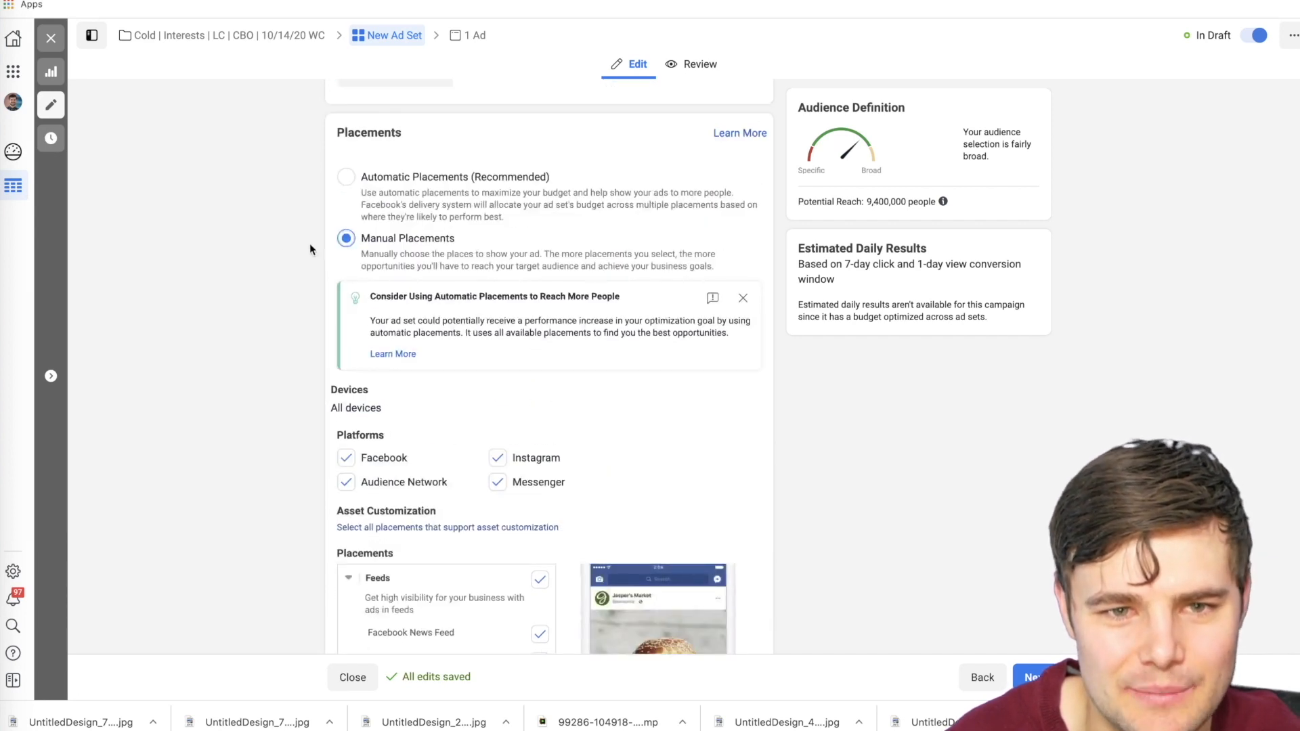
pyautogui.click(348, 179)
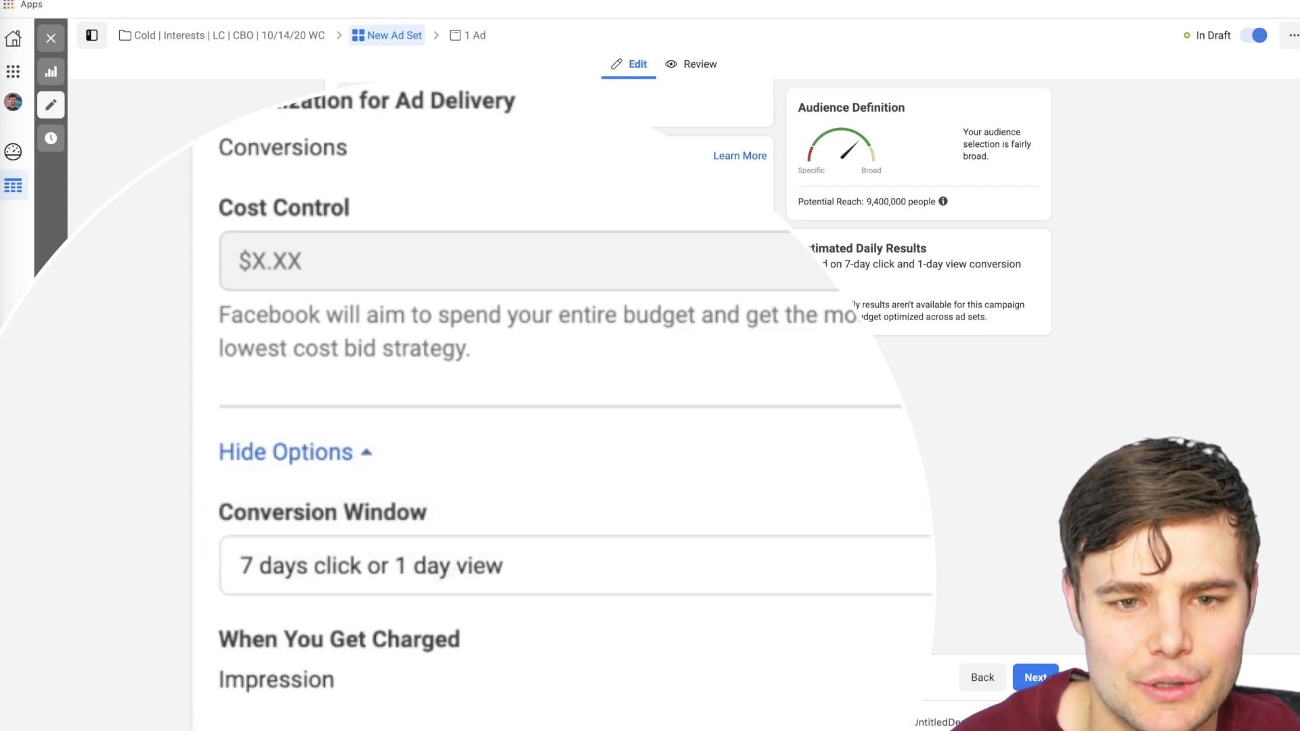
# Examine the conversion window choices for clicking or viewing the ad, keeping 7 days click or 1 day view.
pyautogui.click(571, 575)
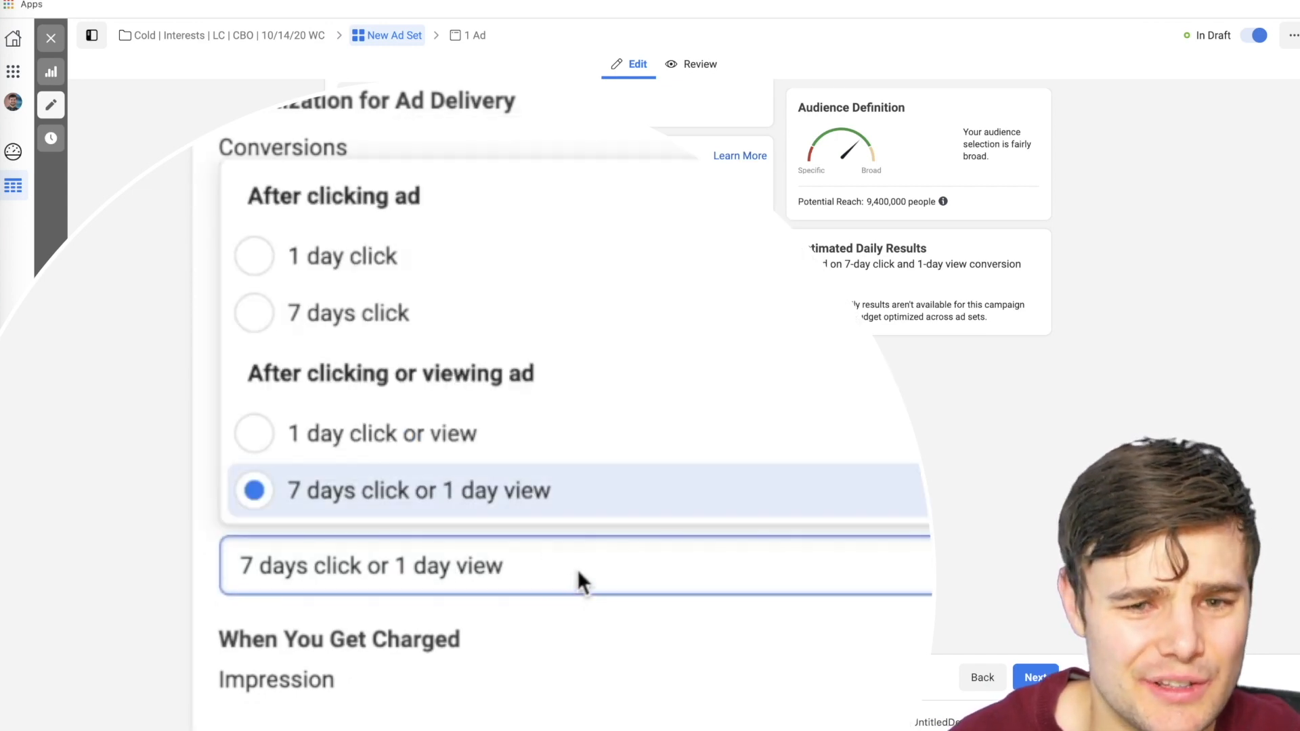
pyautogui.click(2, 343)
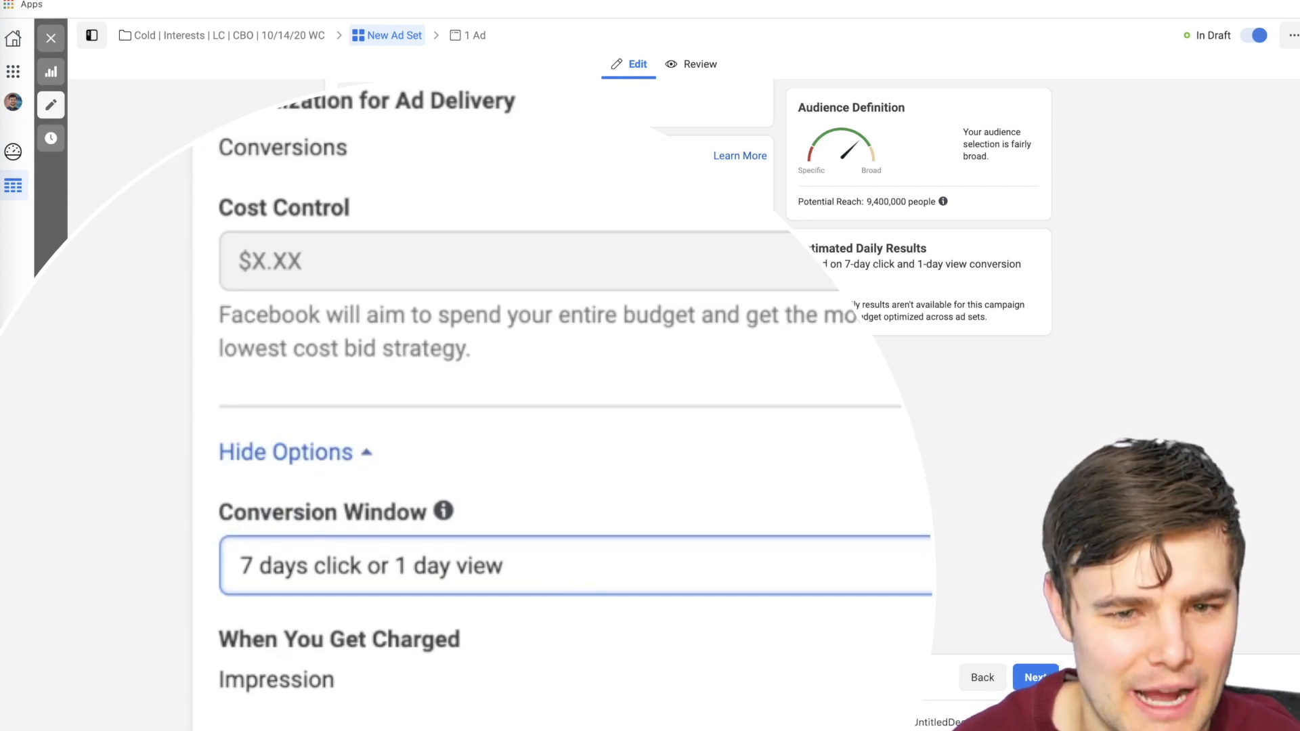
pyautogui.click(505, 571)
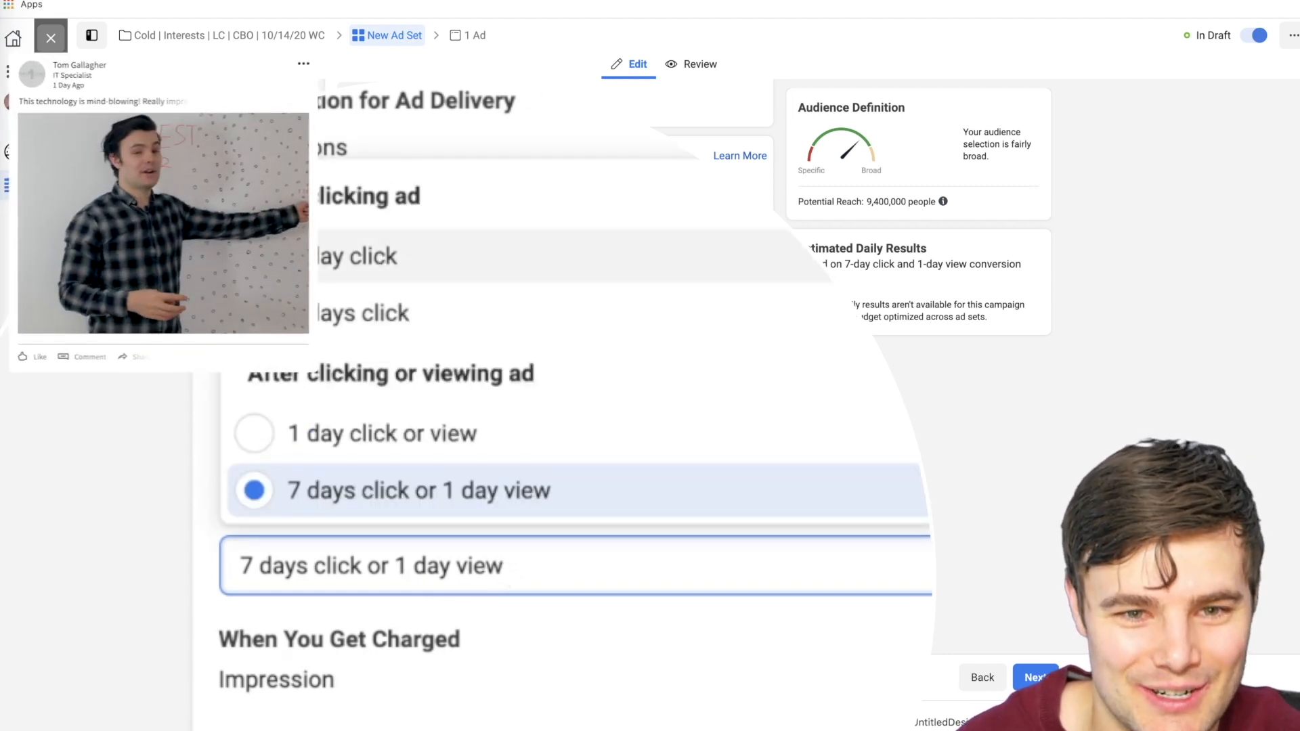
pyautogui.press('Escape')
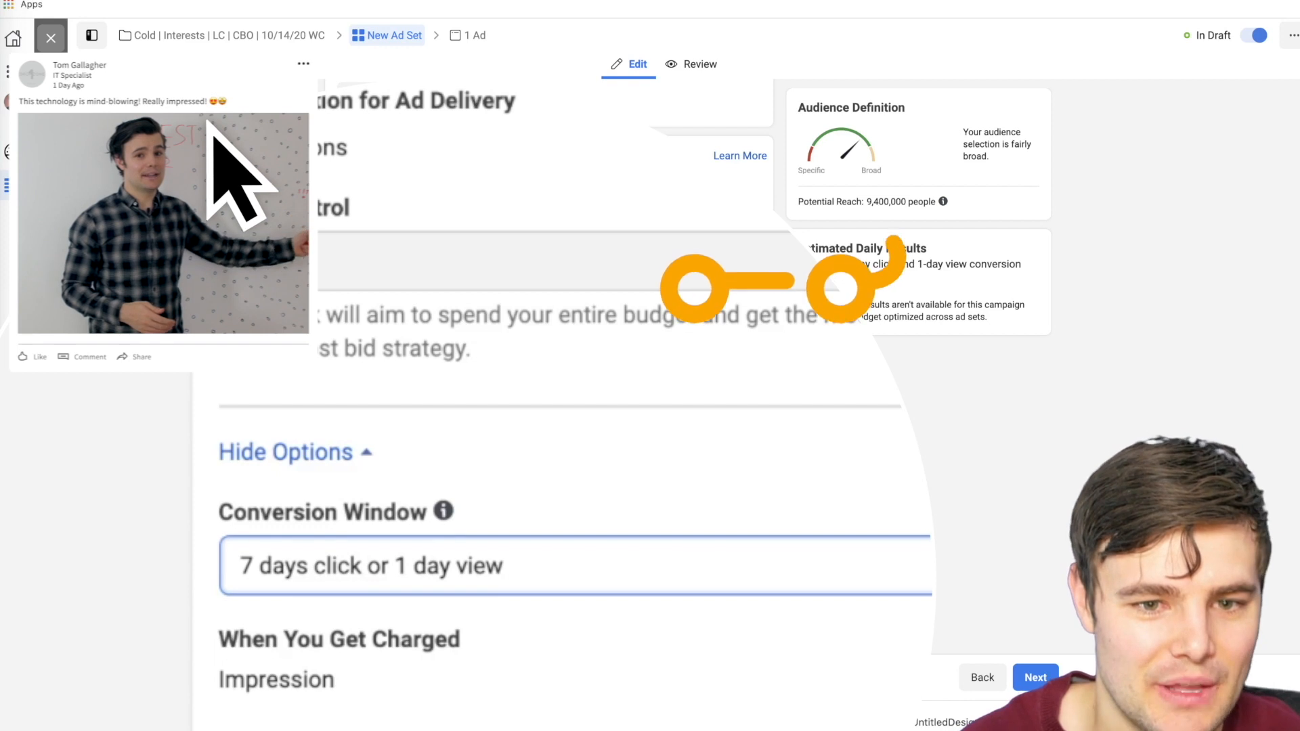
pyautogui.scroll(-1, 514, 433)
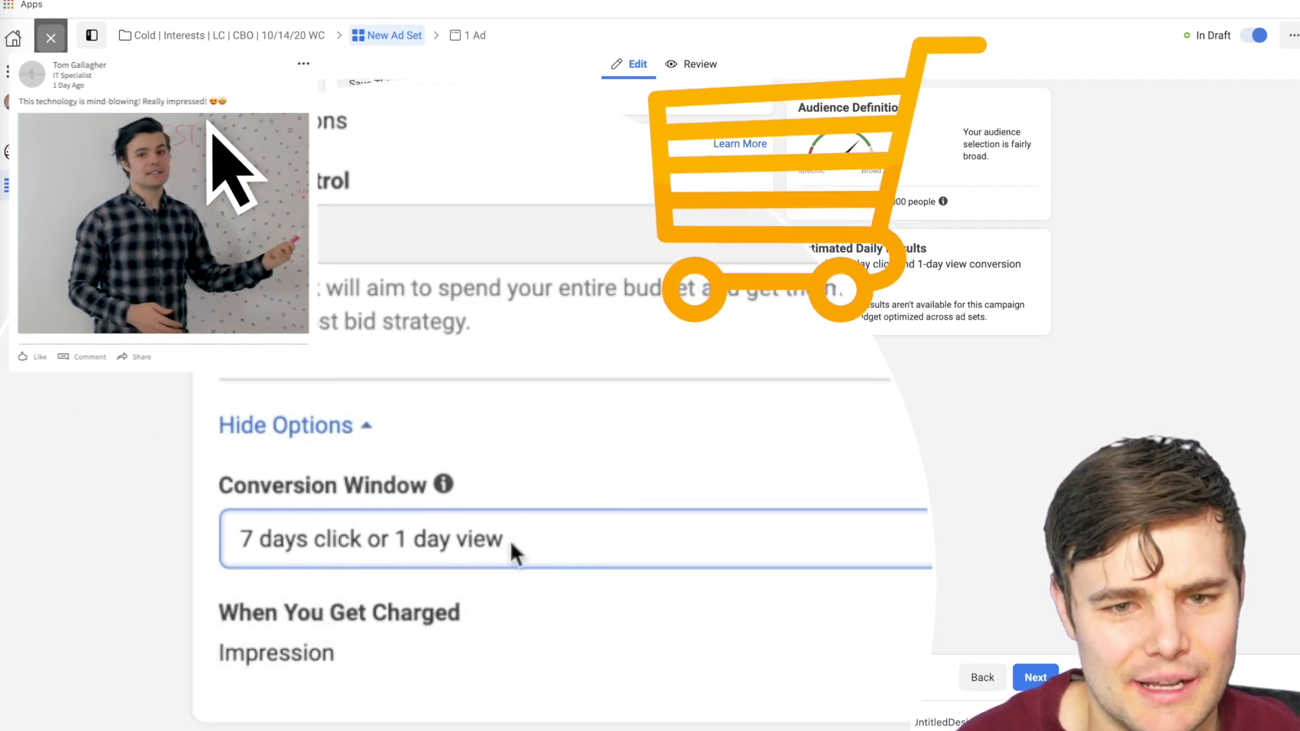
pyautogui.click(509, 537)
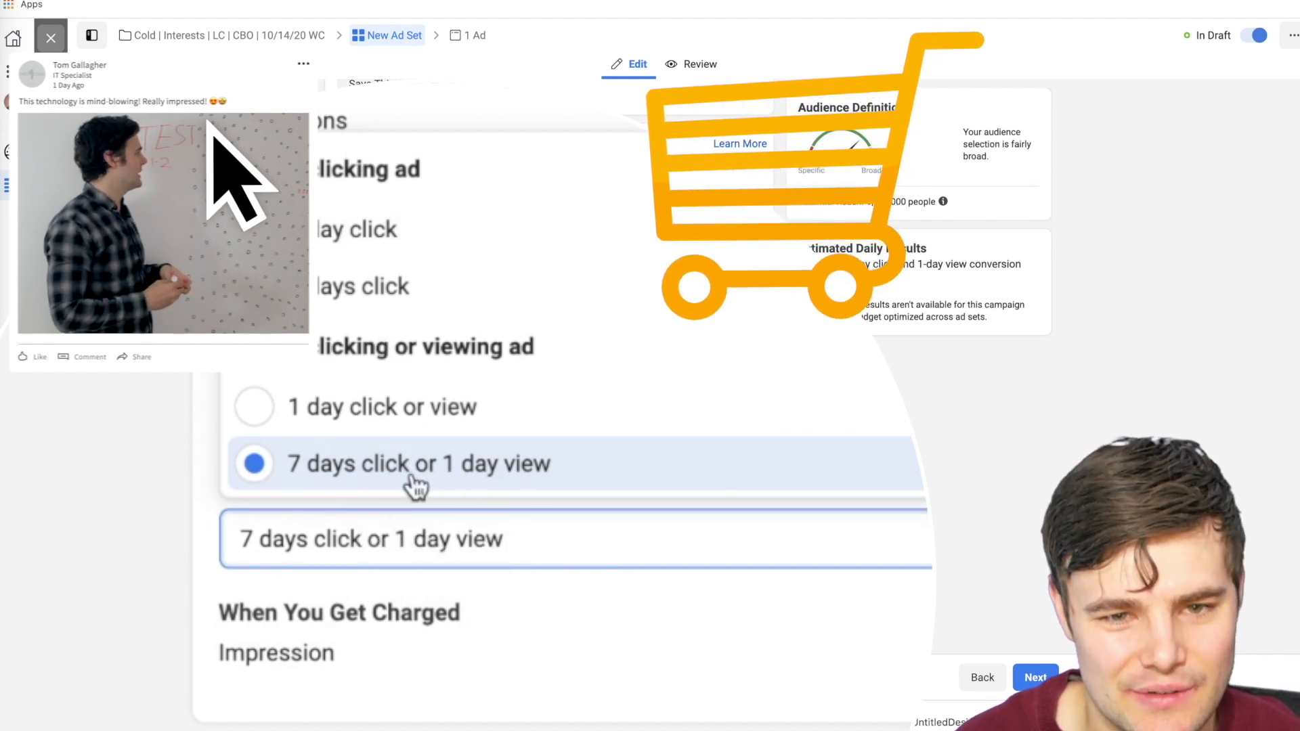
pyautogui.click(6, 441)
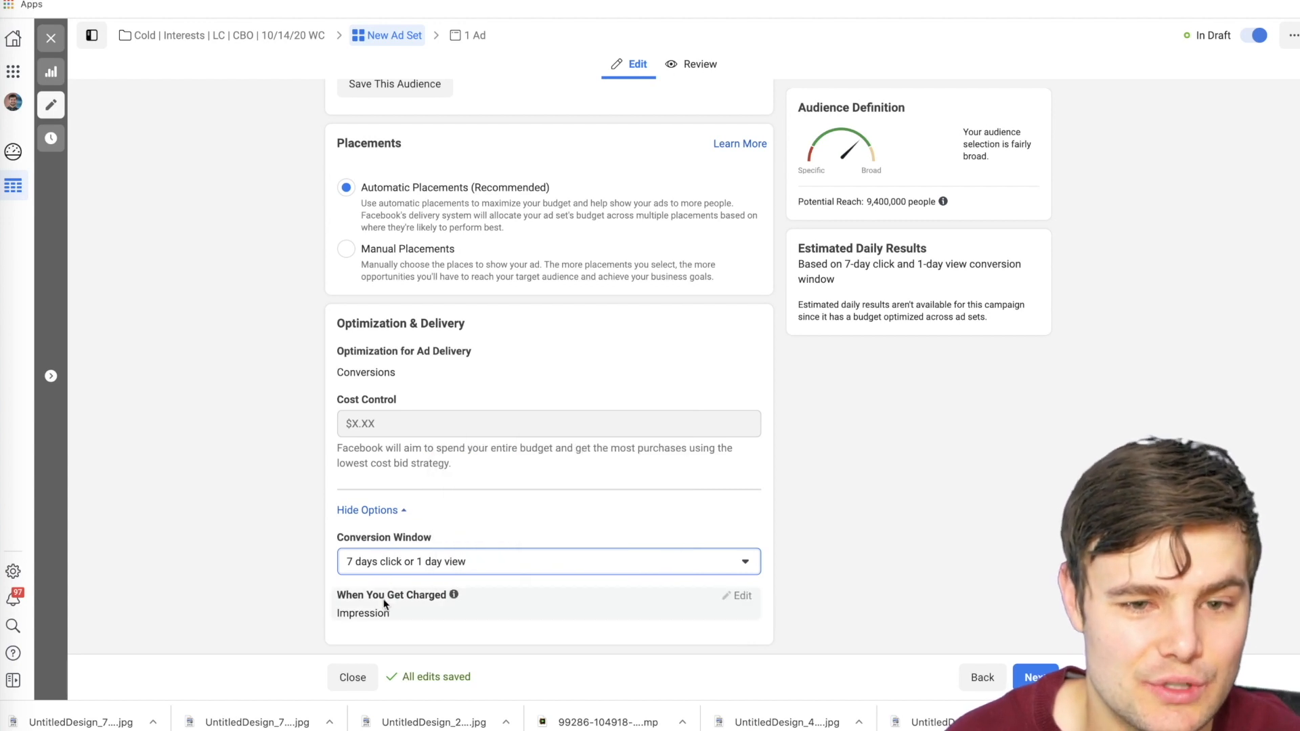
# Replace the ad set name with "Fitness and Wellness |".
pyautogui.scroll(20, 379, 580)
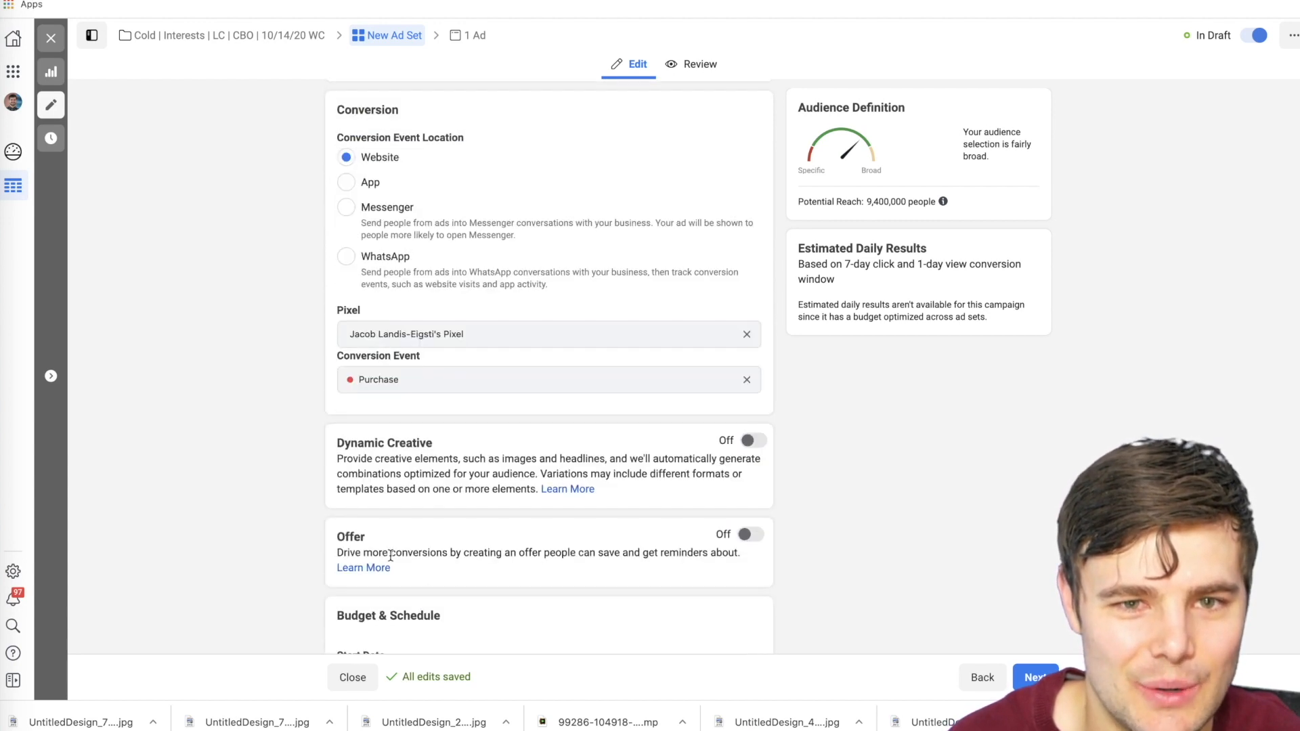
pyautogui.scroll(2, 391, 555)
pyautogui.click(447, 138)
pyautogui.press('super+BackSpace')
pyautogui.write('Fitness ')
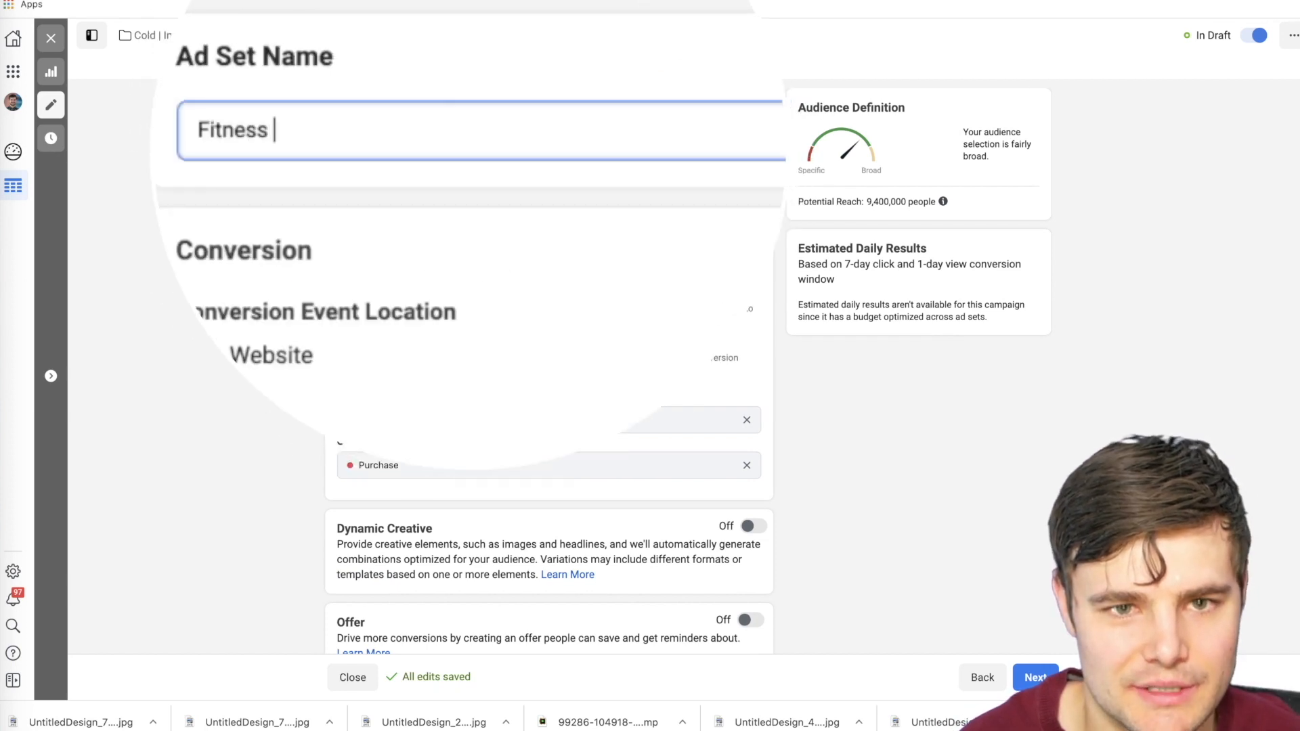
pyautogui.write('and Wellenss')
pyautogui.press('BackSpace')
pyautogui.press('BackSpace')
pyautogui.press('BackSpace')
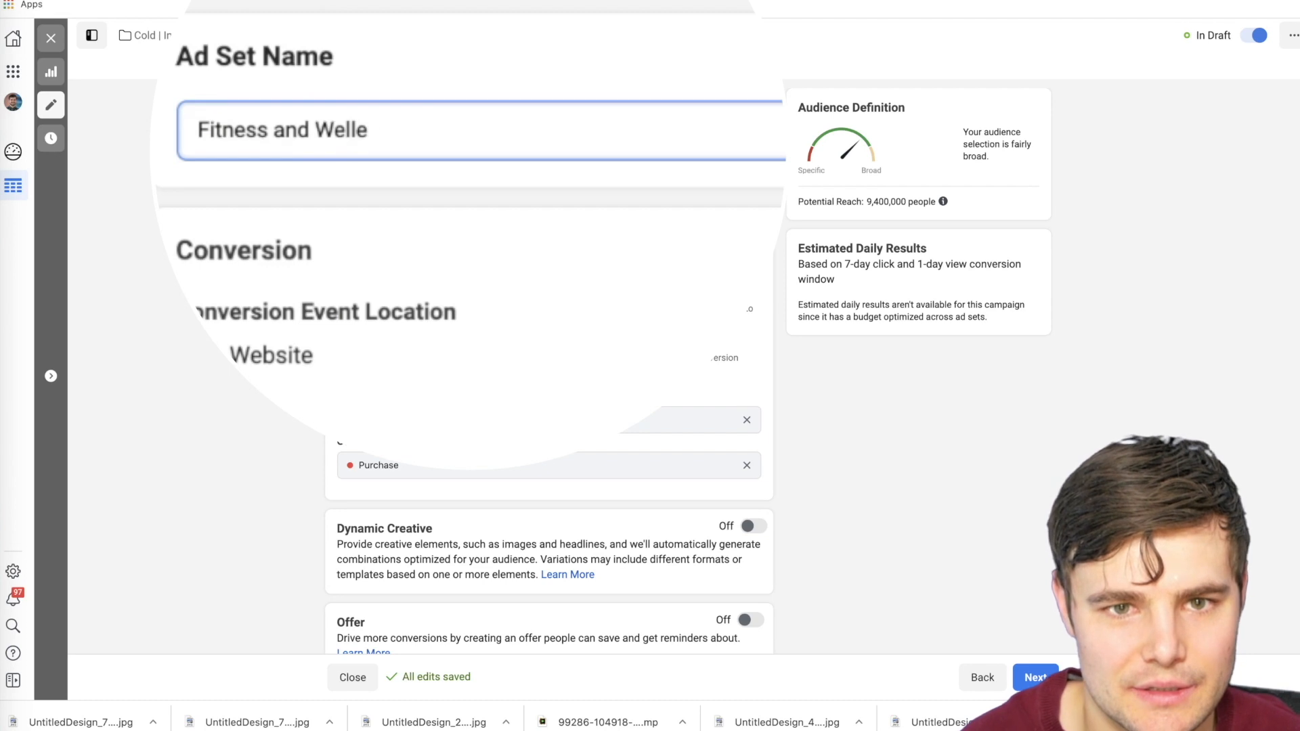
pyautogui.write('ness |')
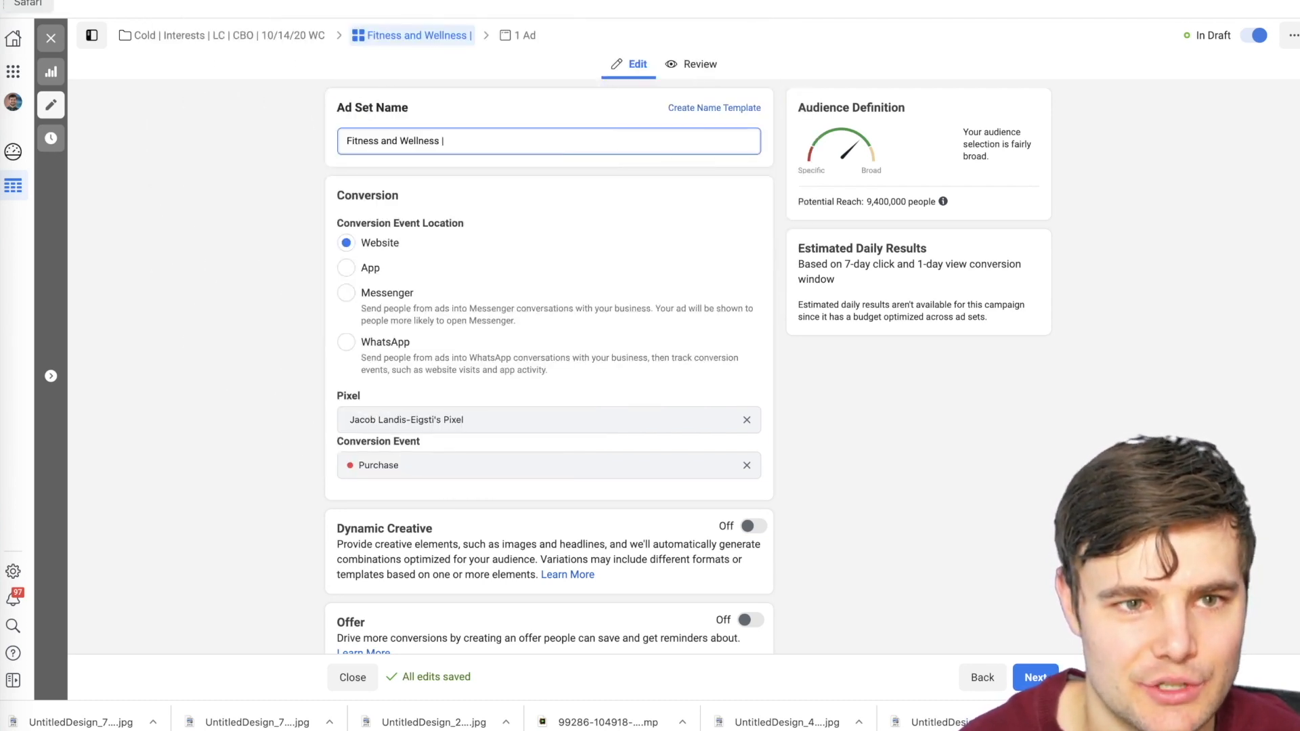
# Switch to the Google Sheets naming spreadsheet and record the audience "Fitness and Wellness" in L2 with the code INT01 in M2.
pyautogui.click(1, 2)
pyautogui.doubleClick(774, 224)
pyautogui.write('Fitness a')
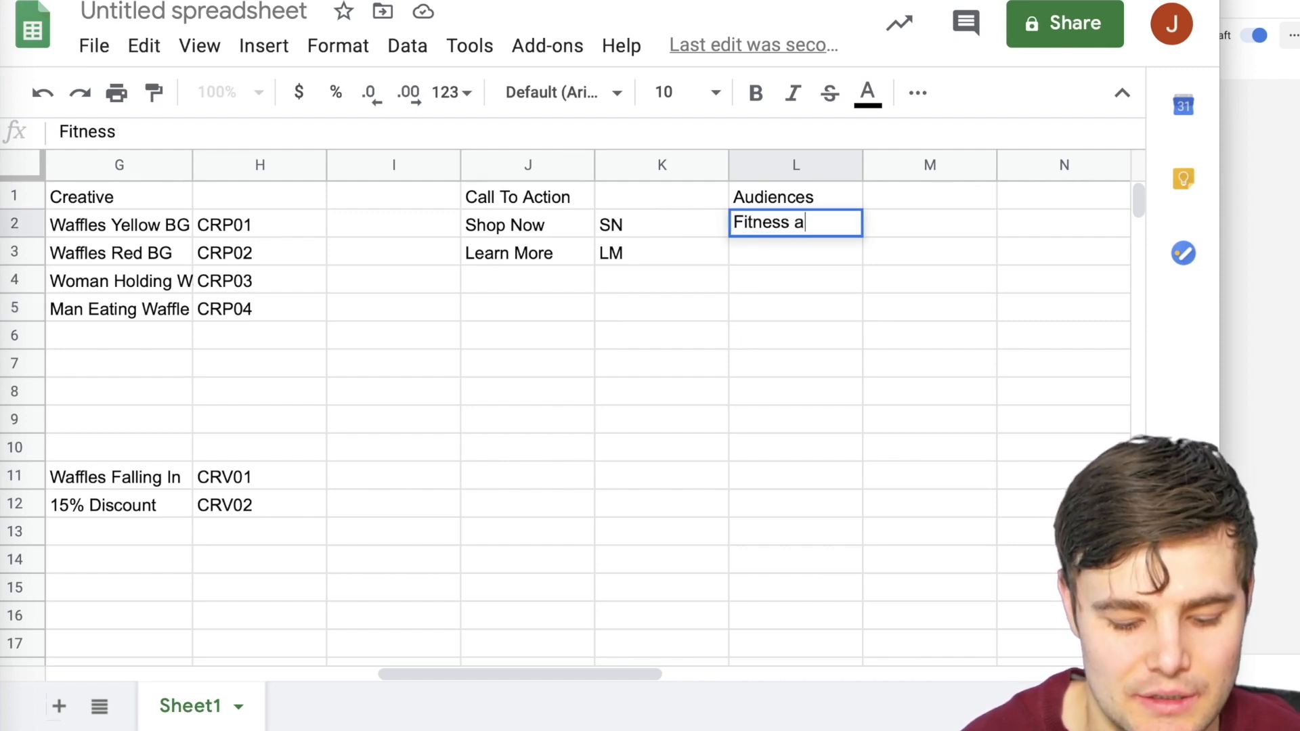
pyautogui.write('nd Well')
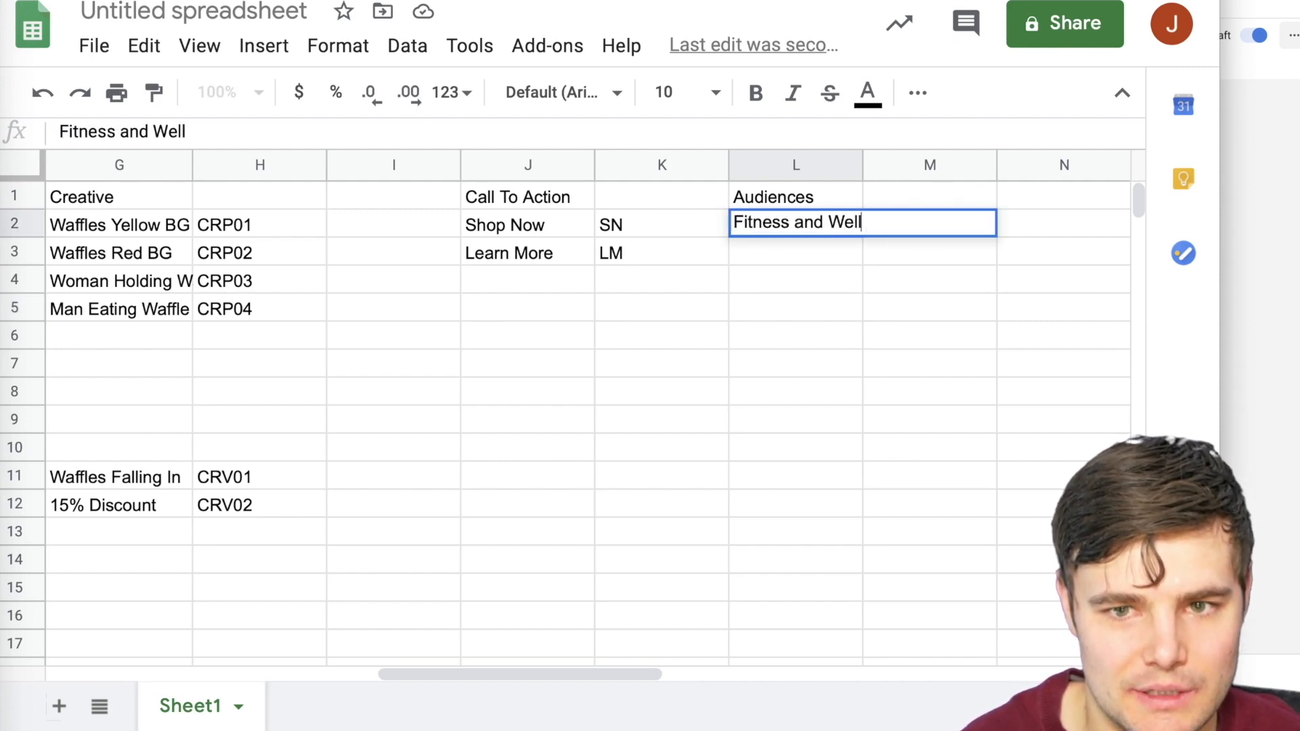
pyautogui.write('ness')
pyautogui.press('Tab')
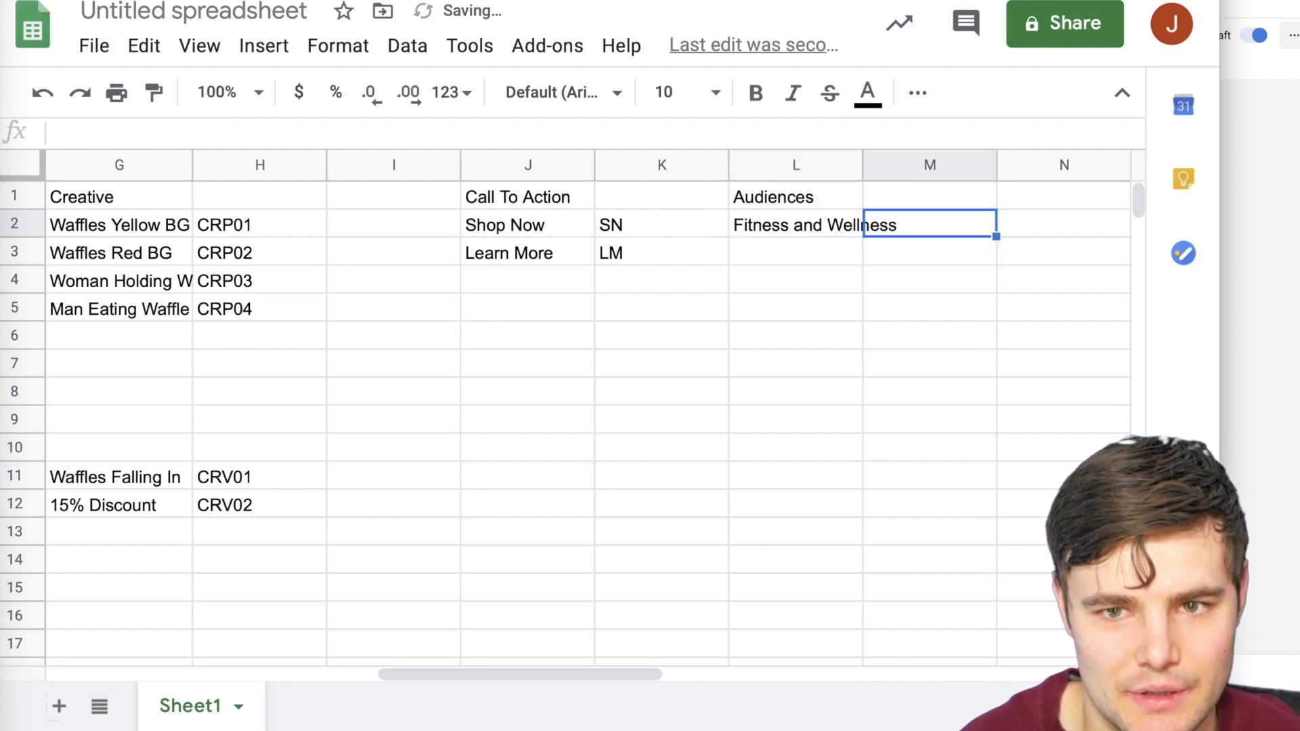
pyautogui.write('INT01')
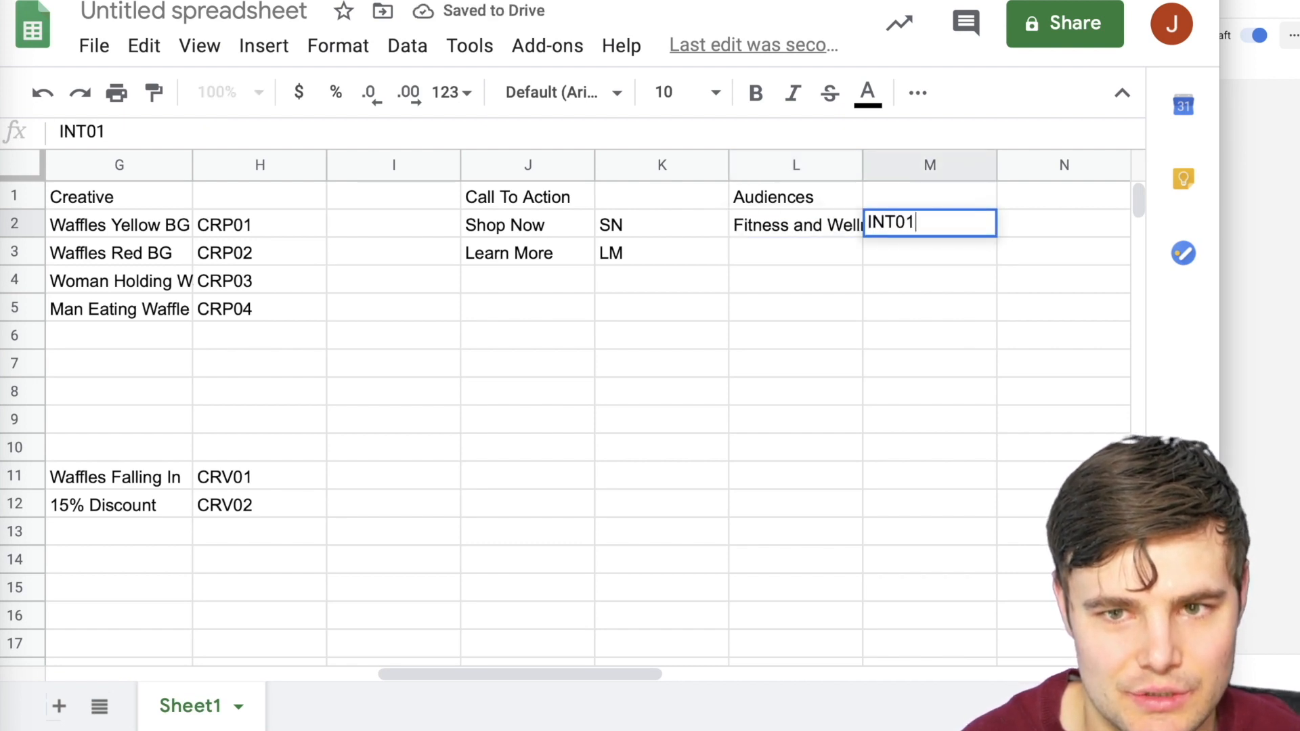
pyautogui.press('Return')
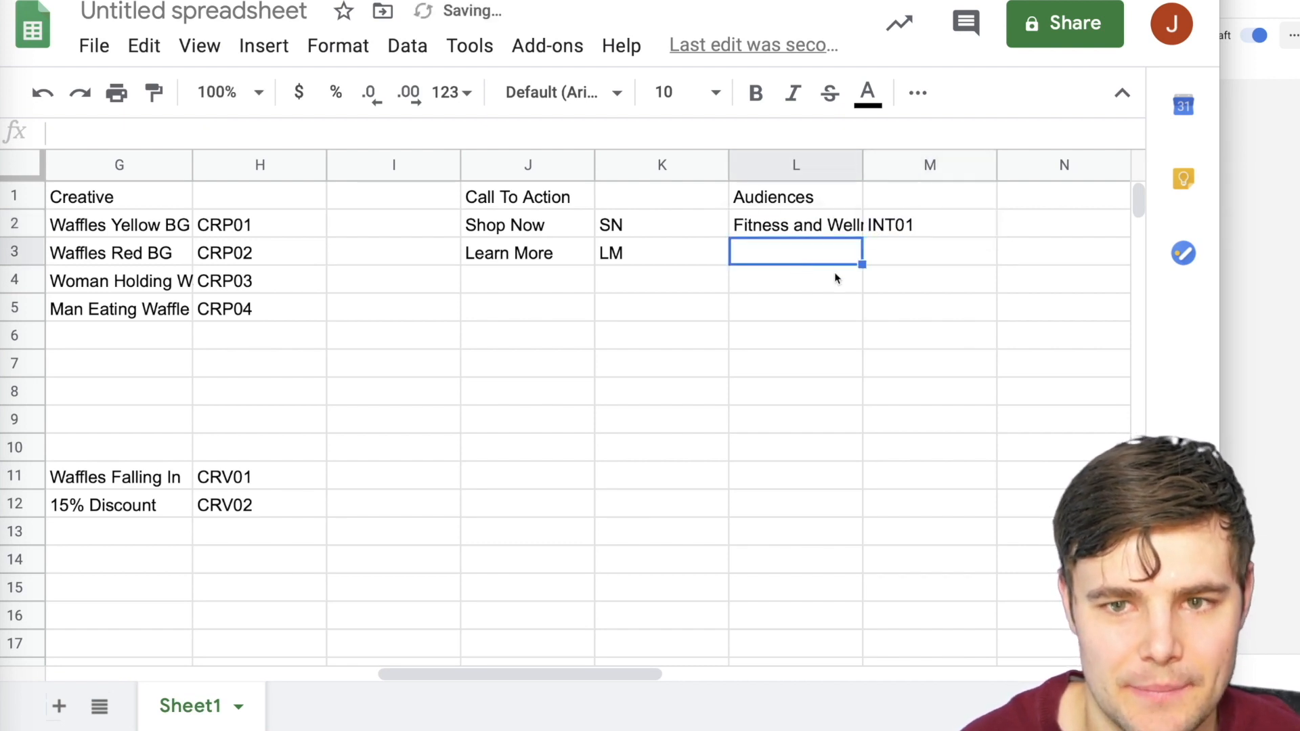
# Describe the INT01 audience's targeting in cell N2 as "Weight loss fitness wellness".
pyautogui.click(1041, 235)
pyautogui.moveTo(632, 671); pyautogui.dragTo(725, 667)
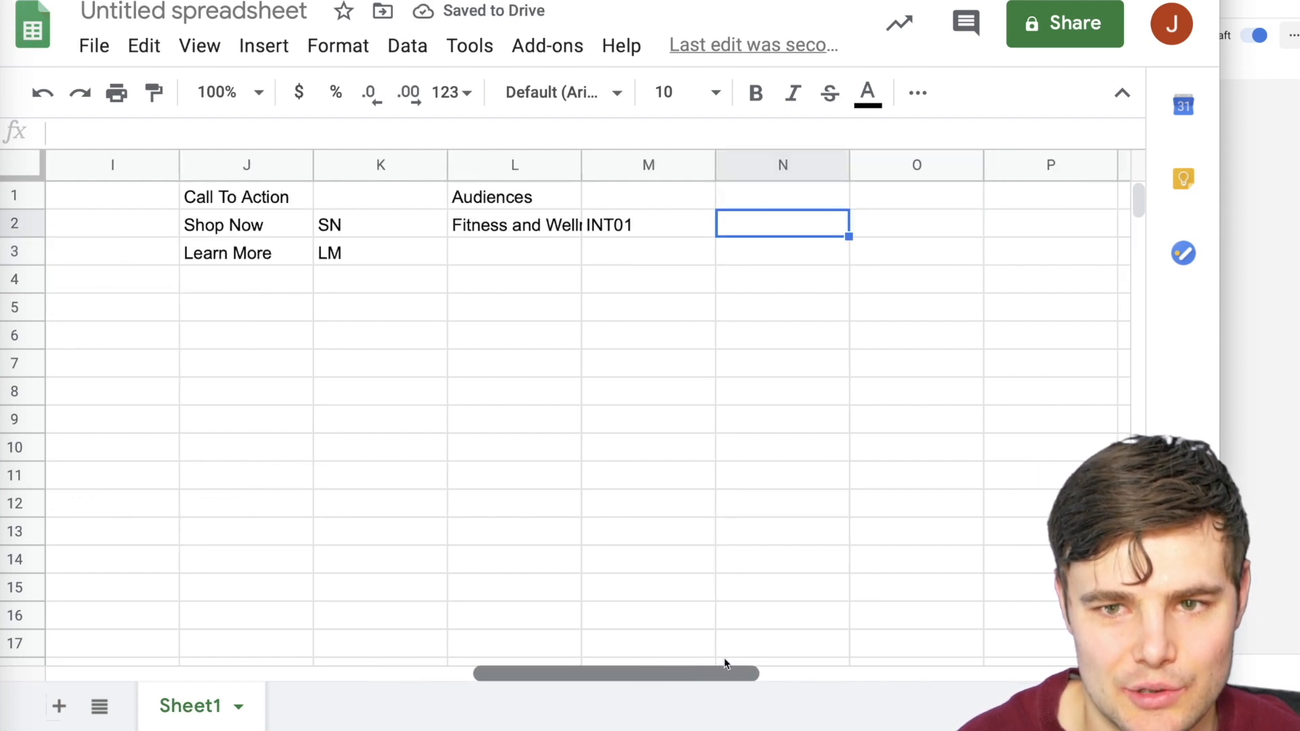
pyautogui.doubleClick(753, 232)
pyautogui.write('W')
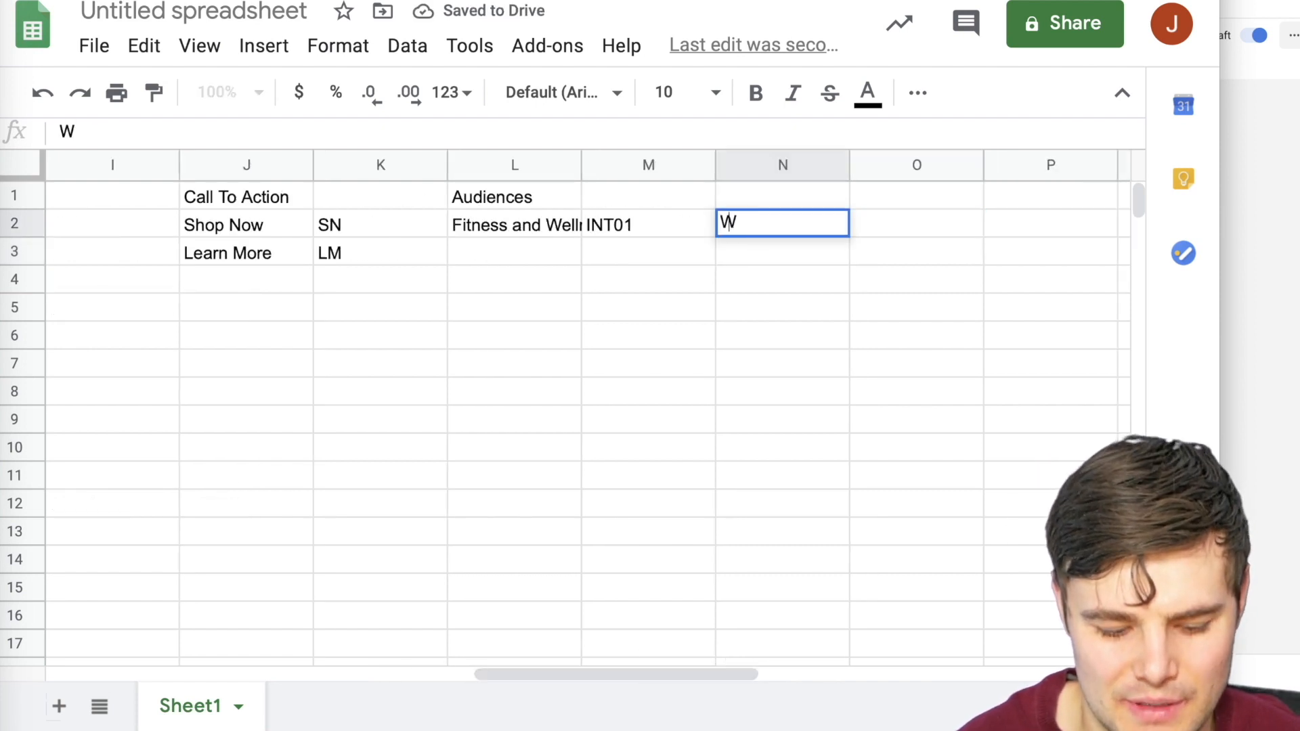
pyautogui.write('eight loss fit')
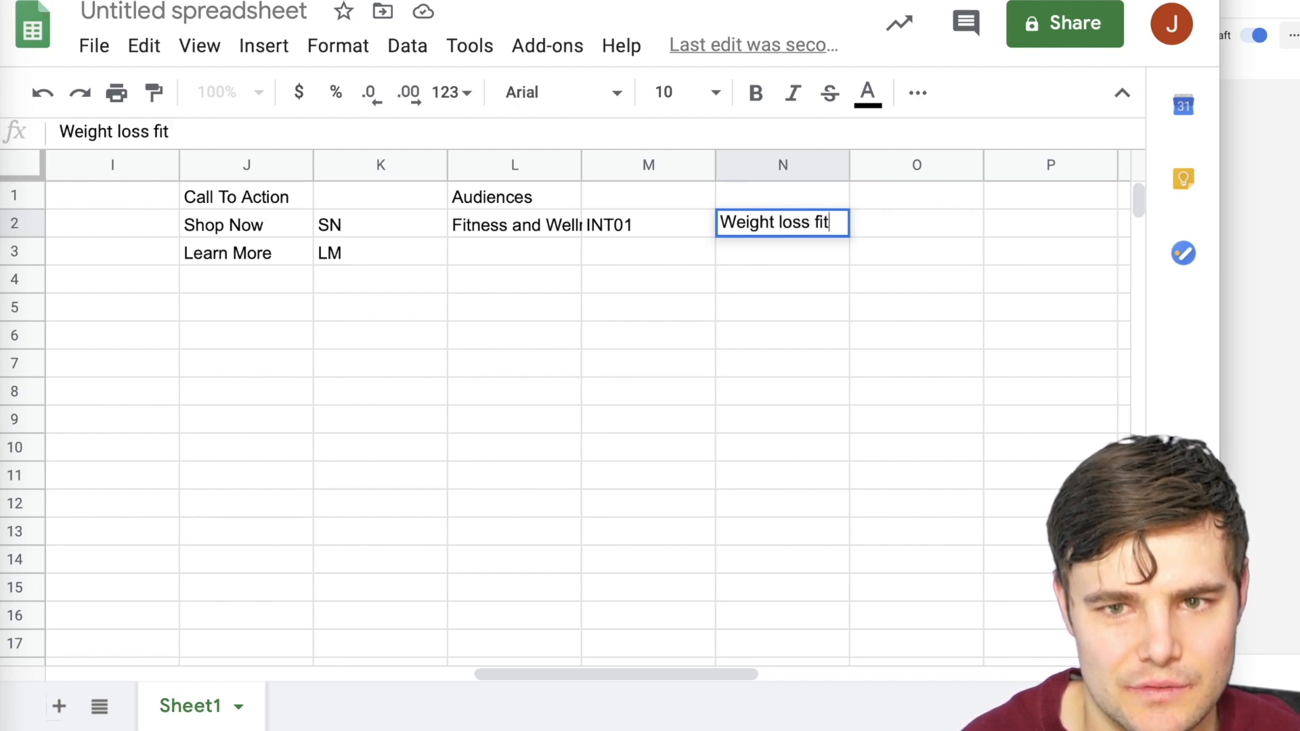
pyautogui.write('ness wellness')
pyautogui.click(708, 344)
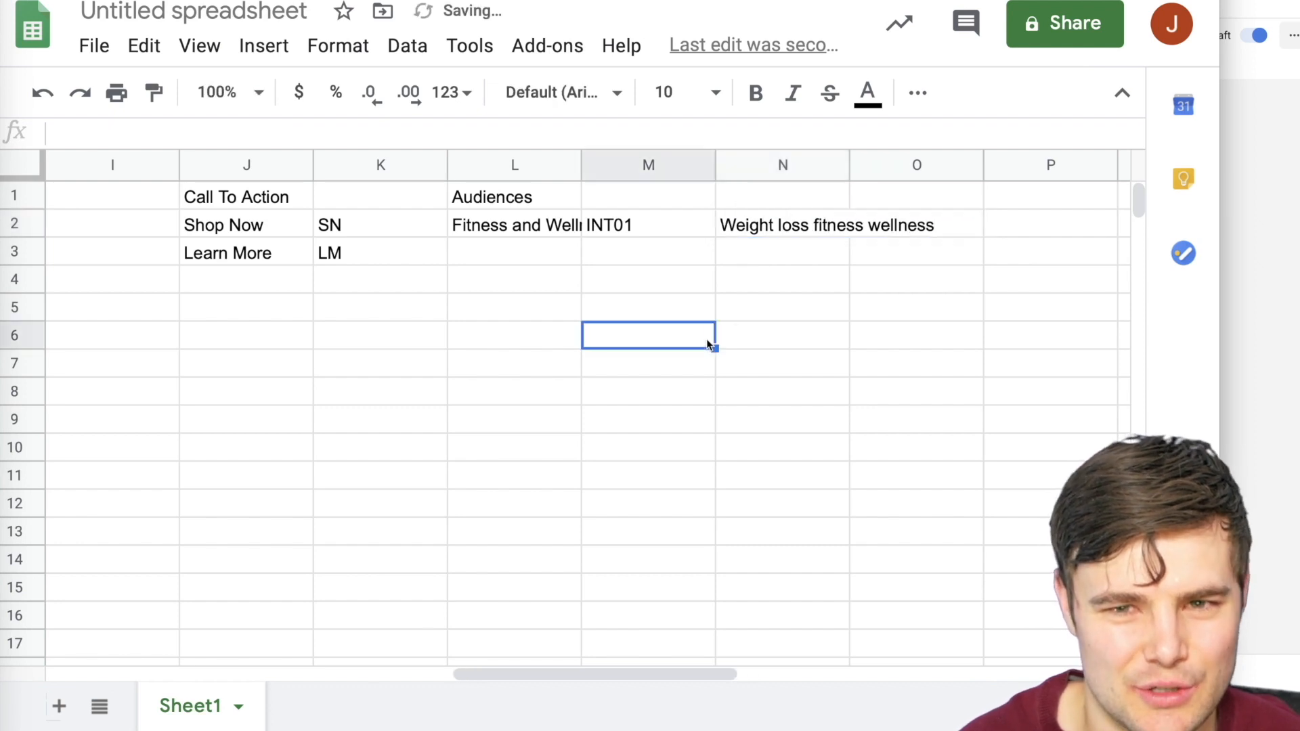
pyautogui.click(809, 224)
pyautogui.doubleClick(805, 228)
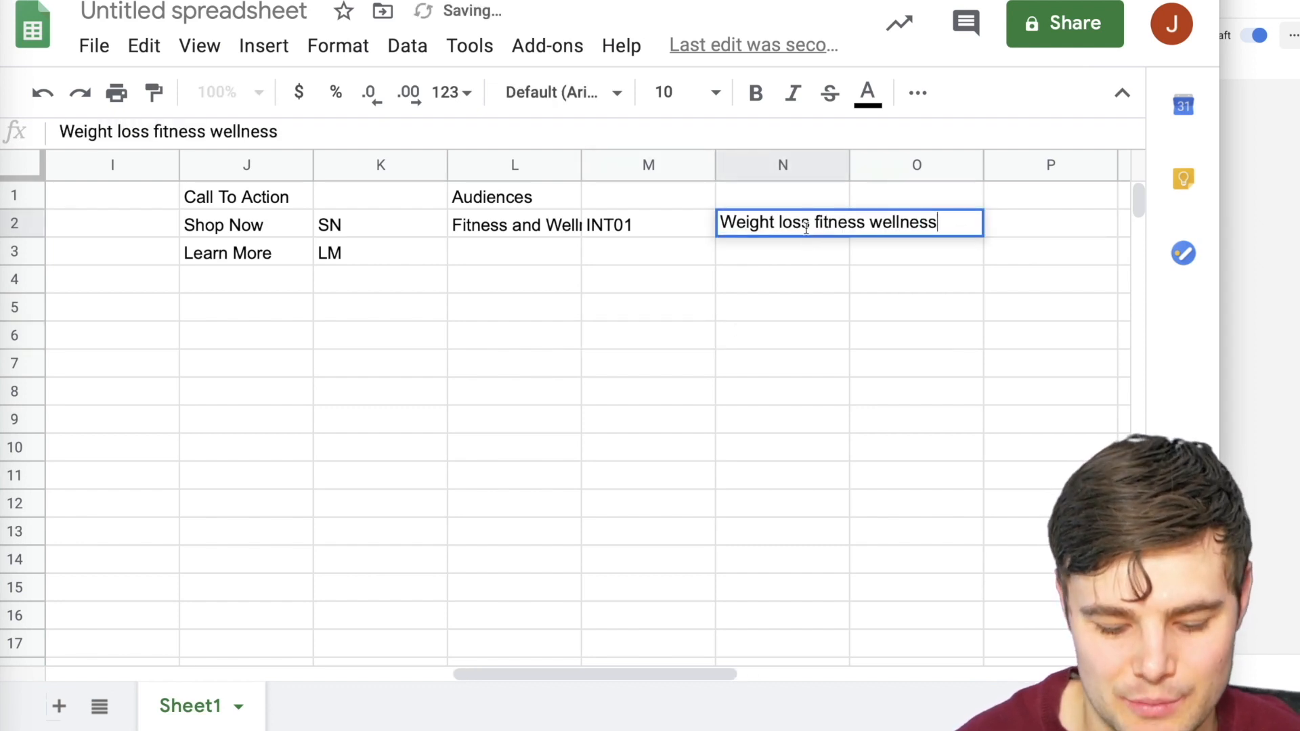
pyautogui.write(',')
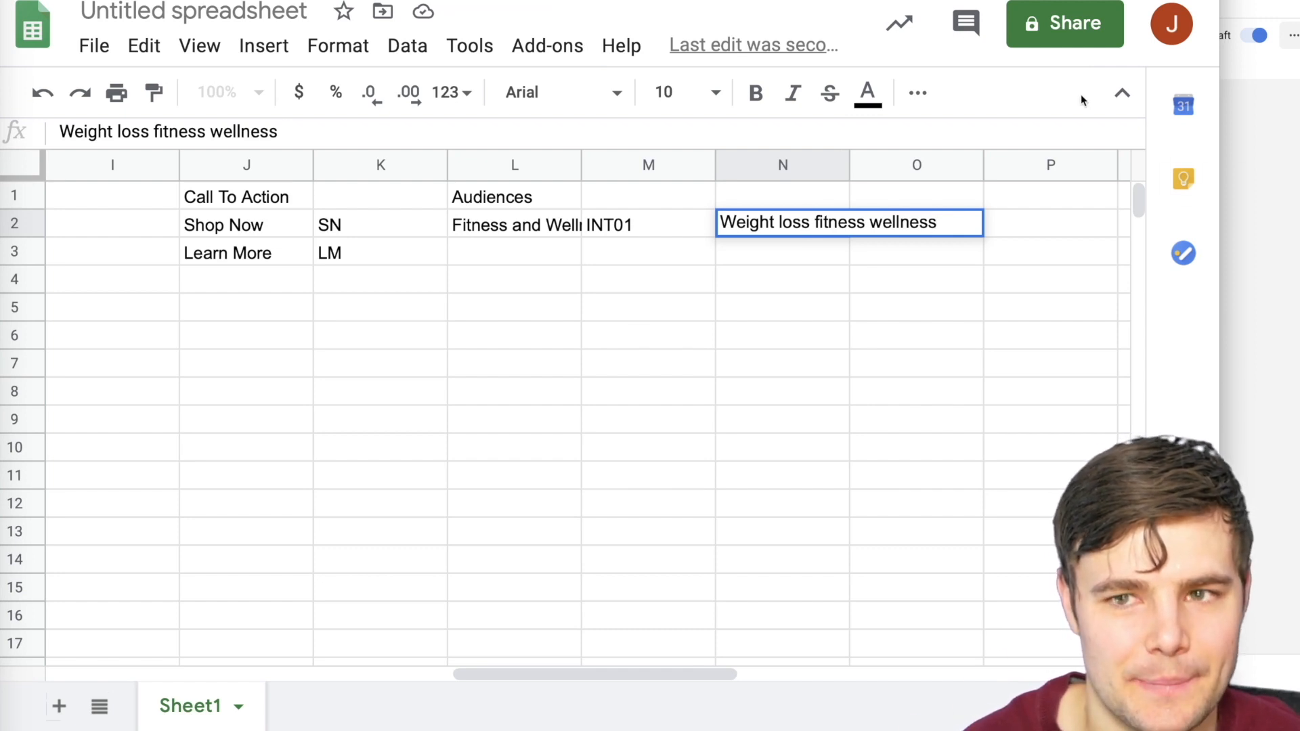
# Return to Facebook Ads Manager and extend the ad set name to "Fitness and Wellness | INT01 | 18-65".
pyautogui.click(1236, 177)
pyautogui.scroll(-6, 320, 300)
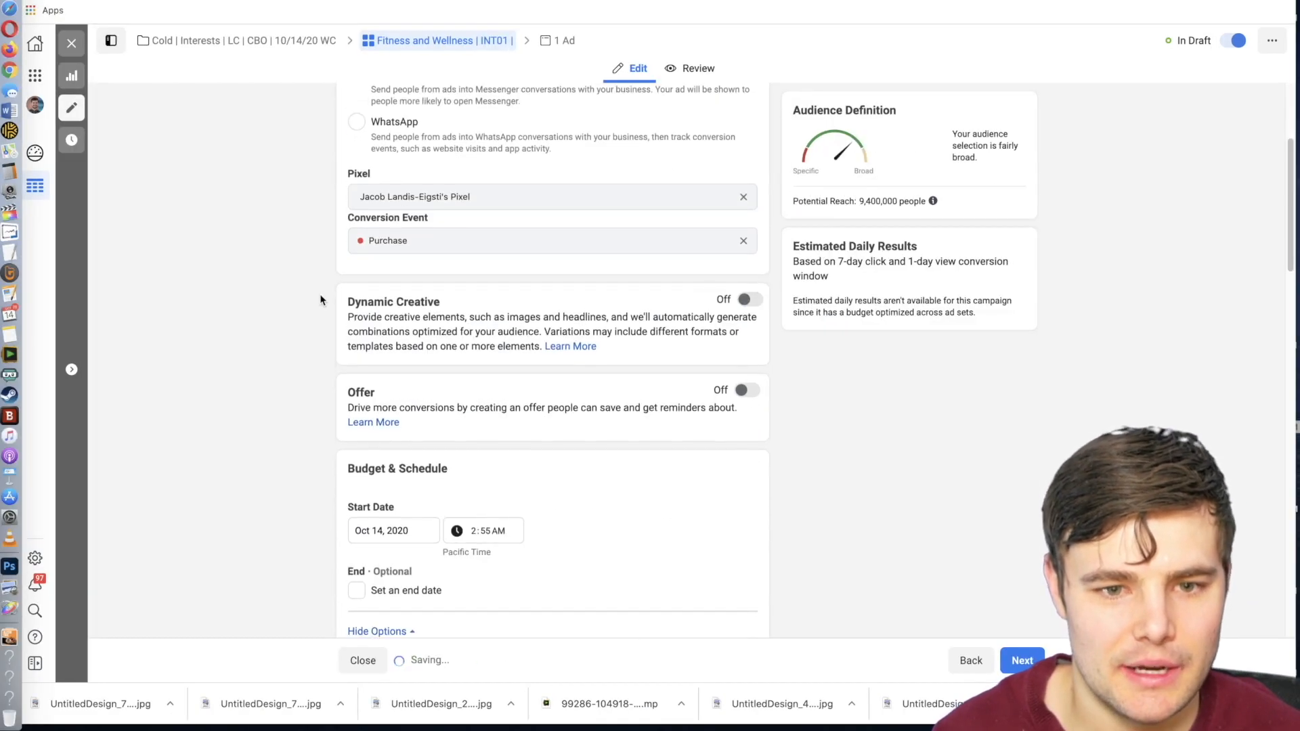
pyautogui.scroll(1, 320, 298)
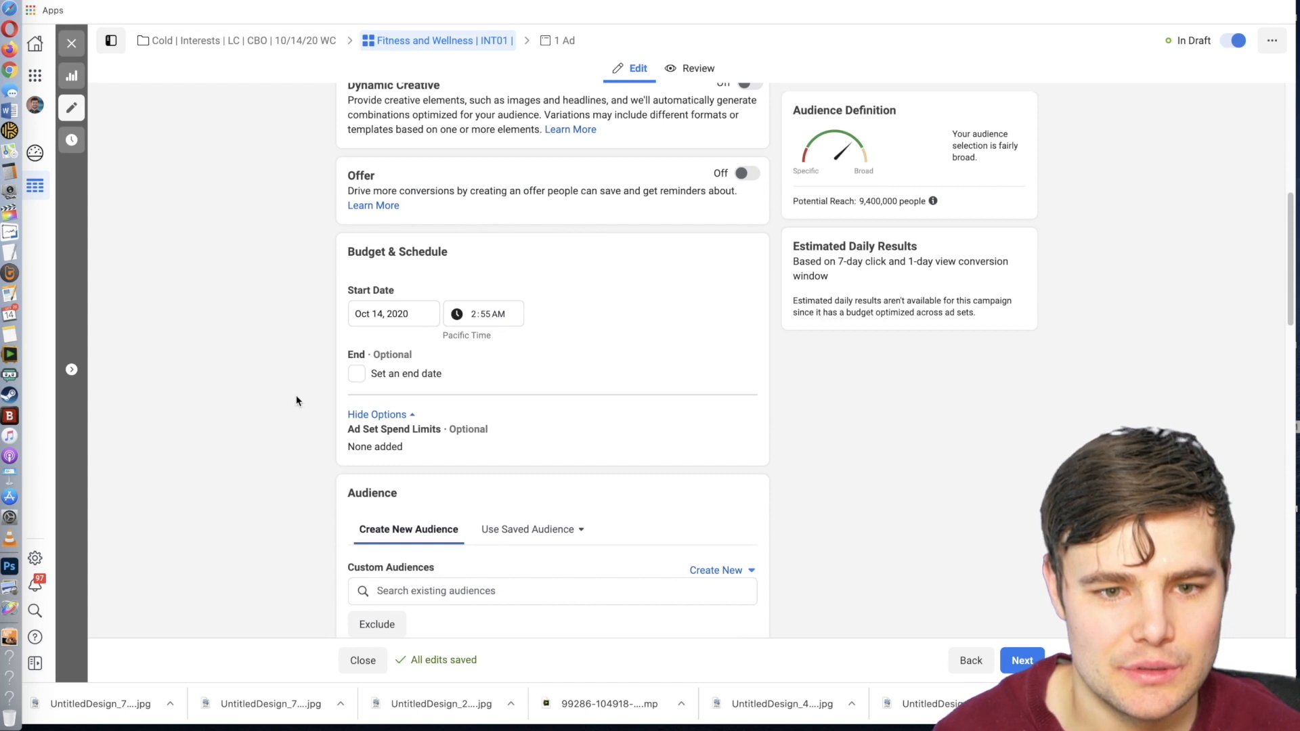
pyautogui.scroll(-5, 295, 400)
pyautogui.scroll(12, 295, 402)
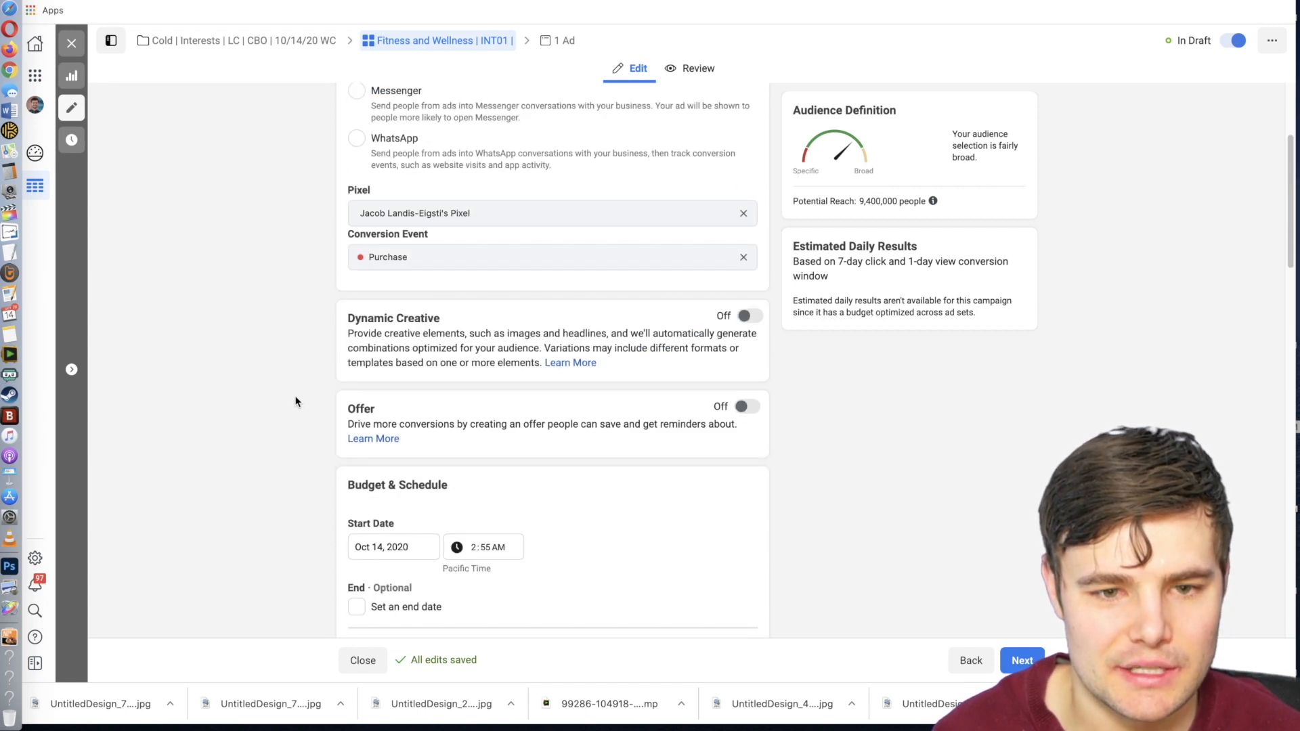
pyautogui.click(522, 143)
pyautogui.write('1 | 18-65')
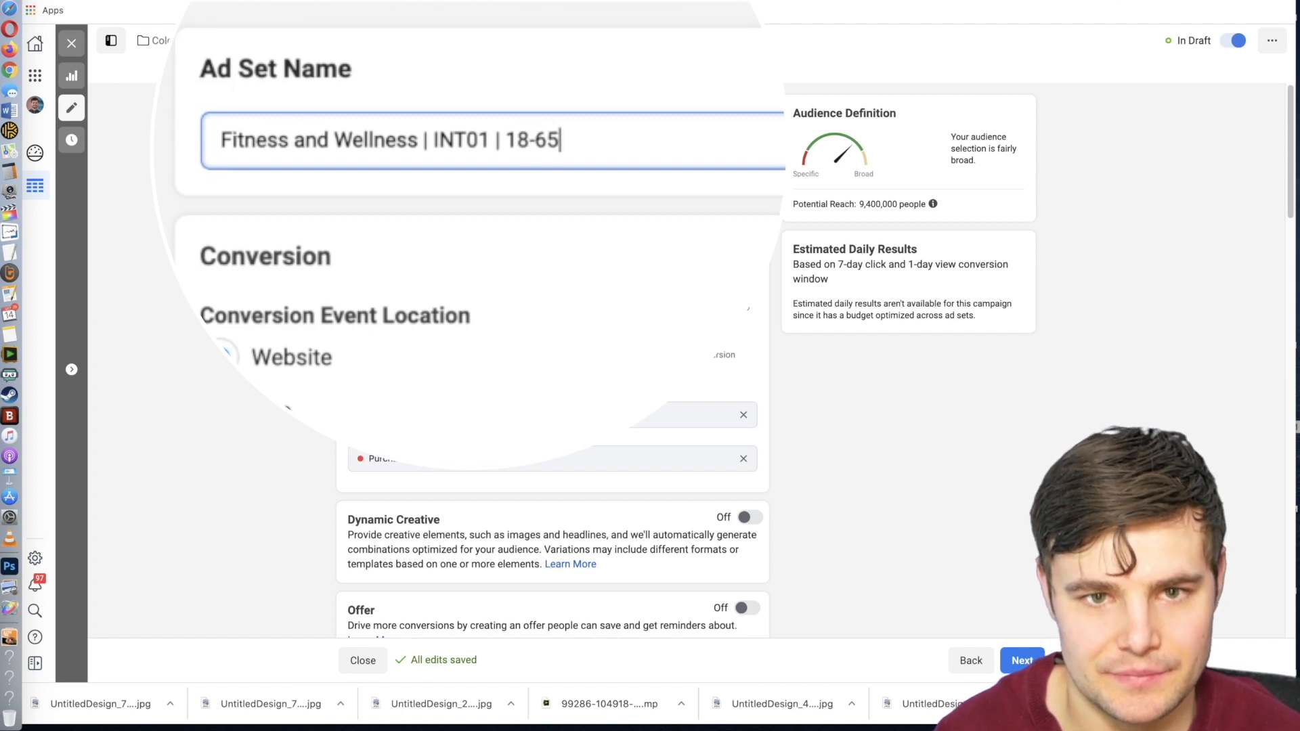
# Complete the ad set name as "Fitness and Wellness | INT01 | 18-65+ | AP | 7DC1DV".
pyautogui.write('+ |')
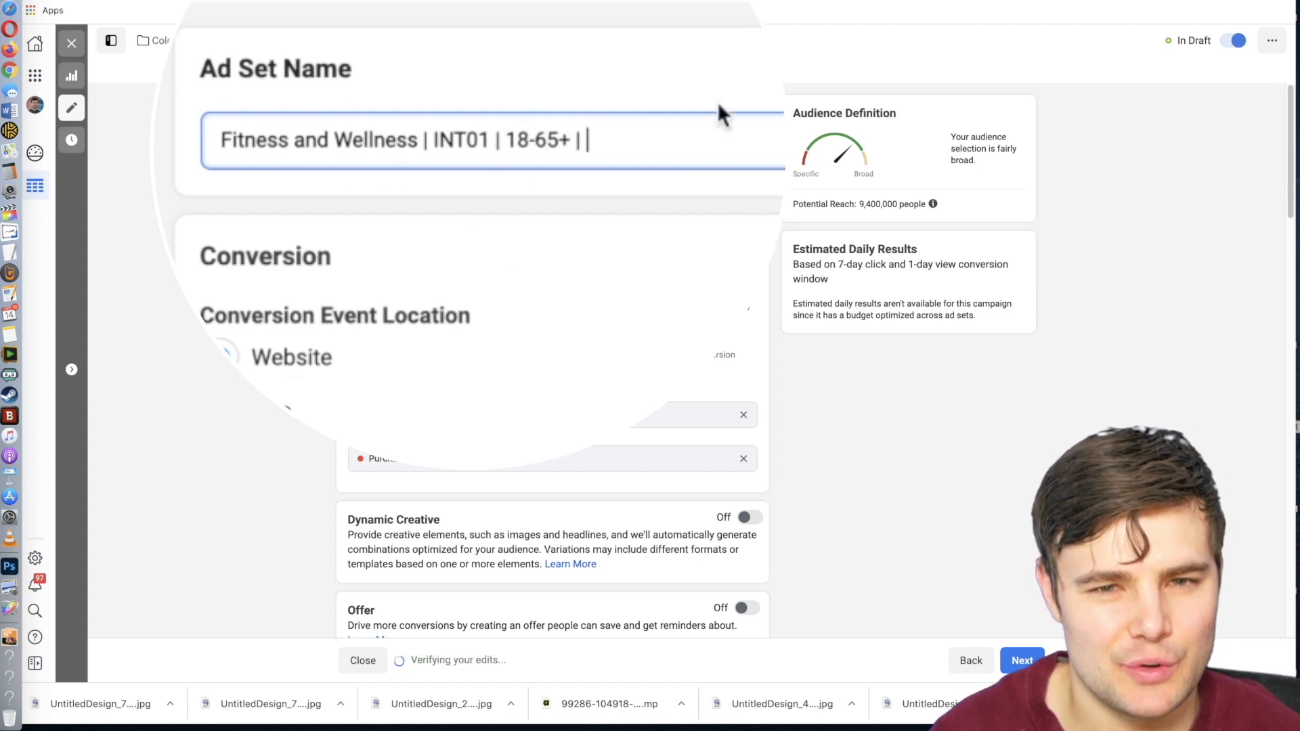
pyautogui.write(' 30')
pyautogui.press('BackSpace')
pyautogui.press('BackSpace')
pyautogui.press('BackSpace')
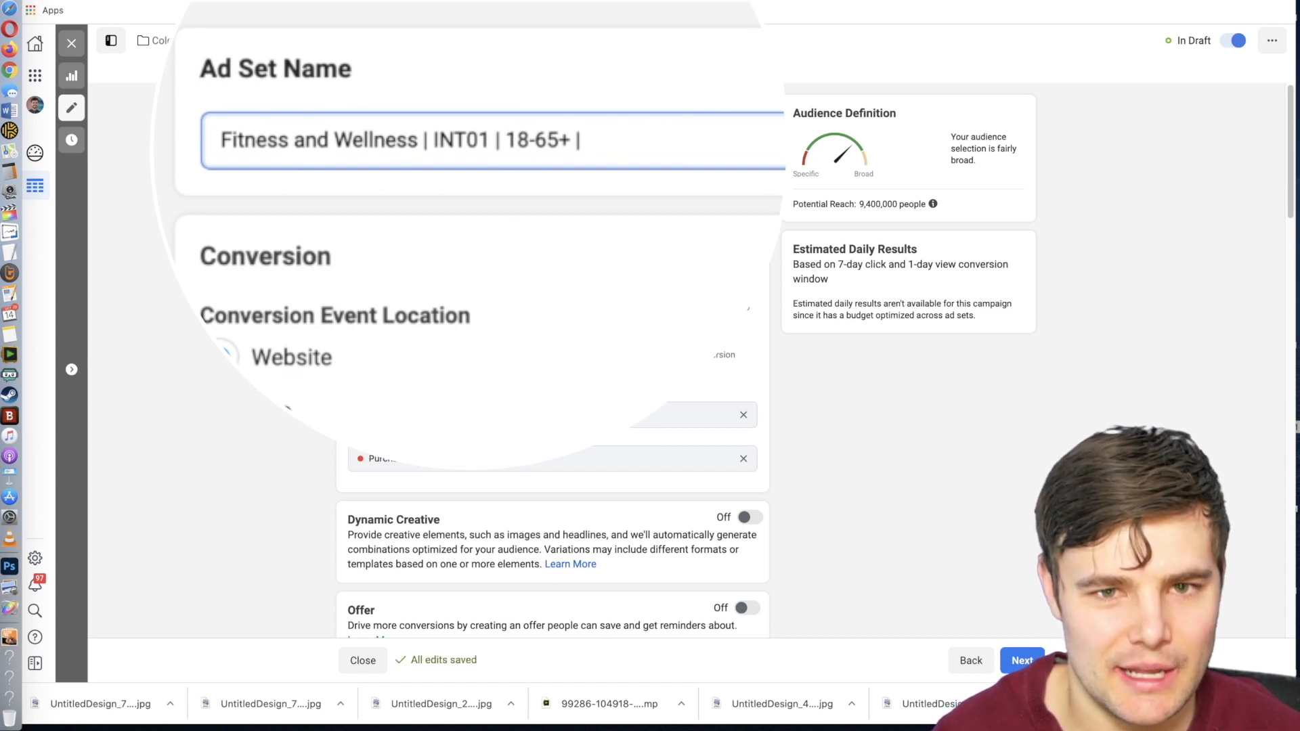
pyautogui.scroll(-20, 447, 291)
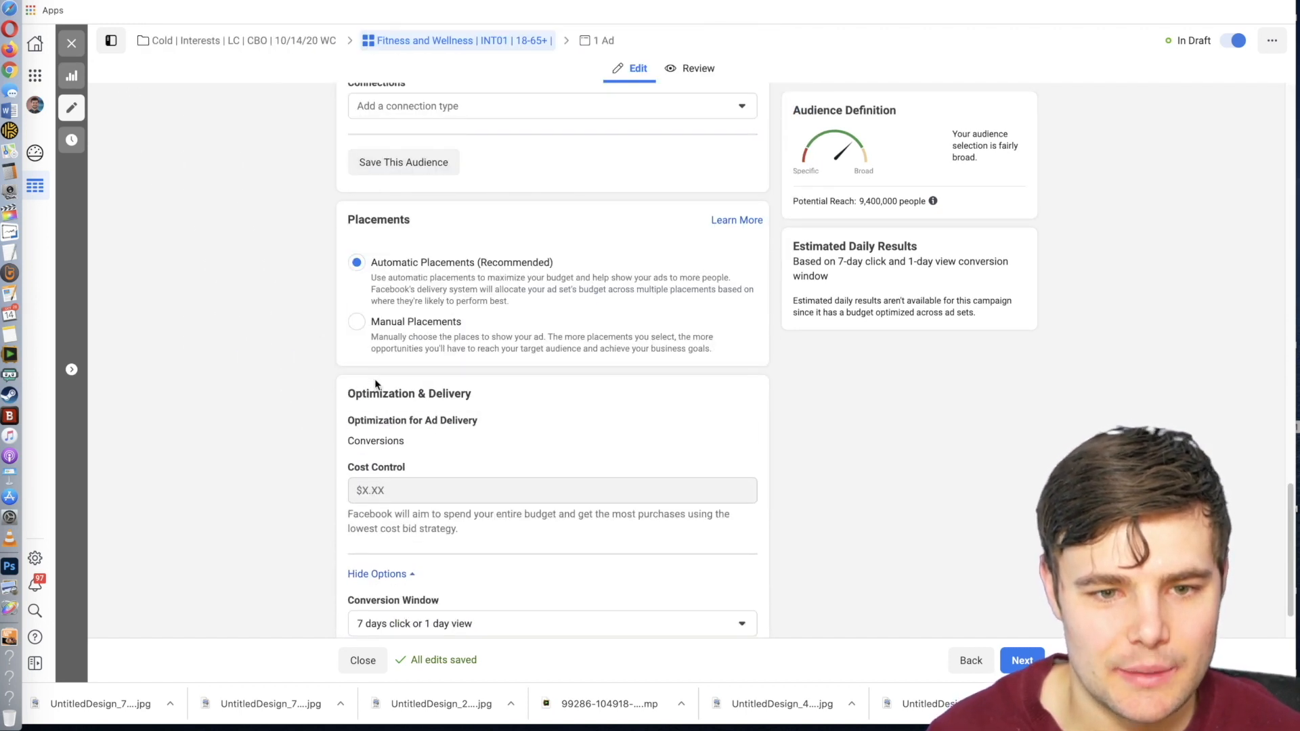
pyautogui.scroll(7, 376, 384)
pyautogui.scroll(8, 378, 384)
pyautogui.write('AP')
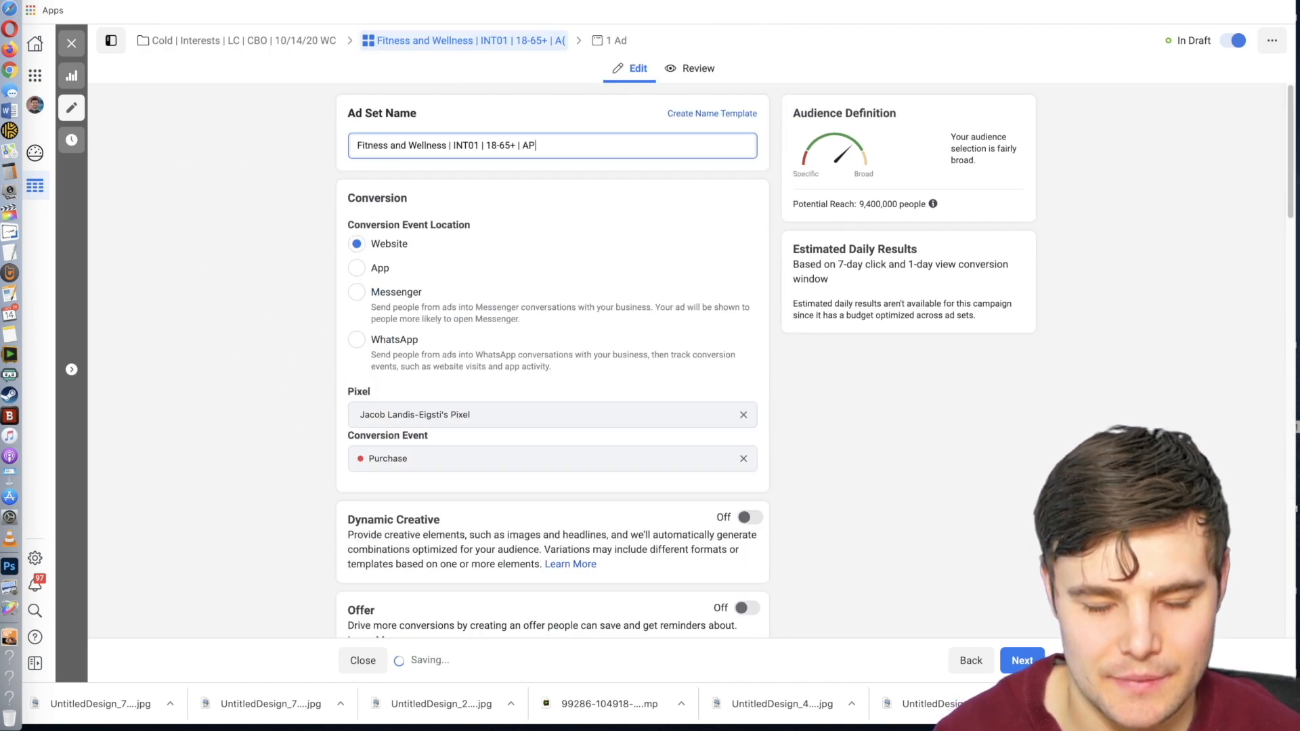
pyautogui.write(' | 7DC1DV')
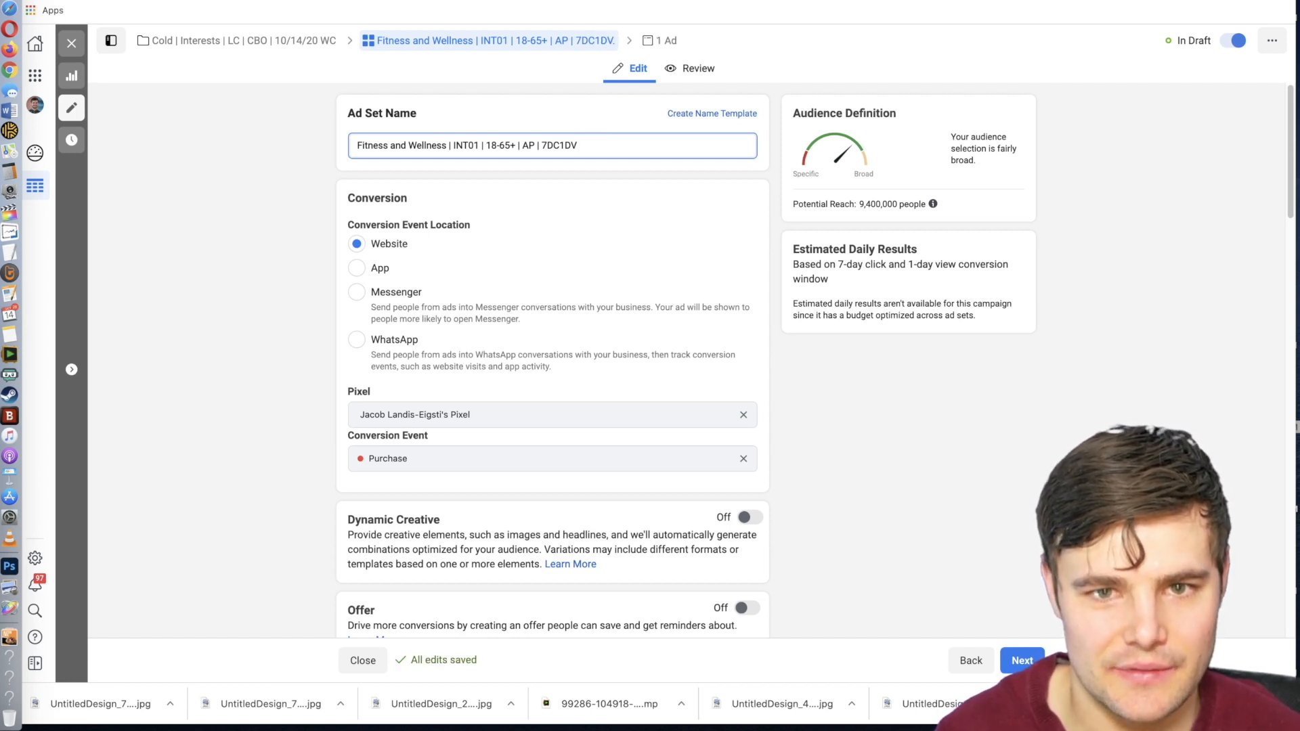
# Proceed to the new ad's settings and select the marketer's own Facebook Page as its identity.
pyautogui.scroll(-20, 262, 328)
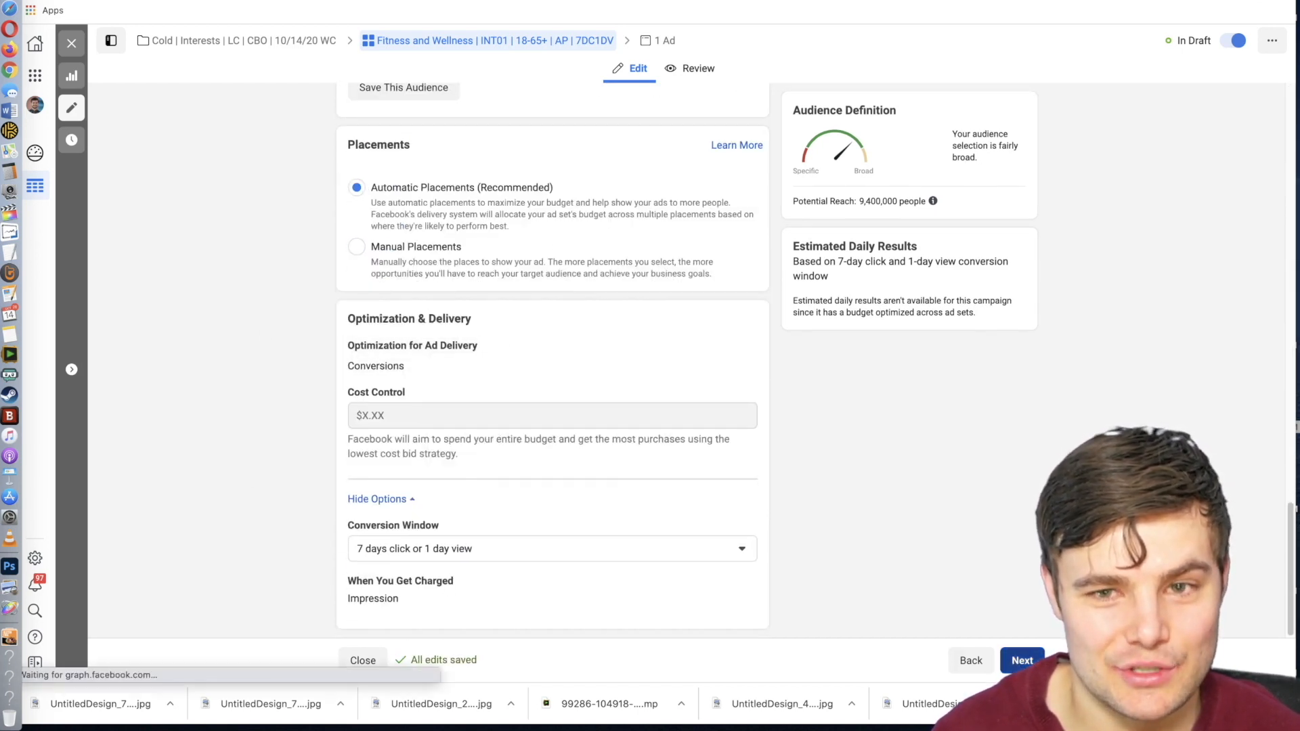
pyautogui.click(1023, 660)
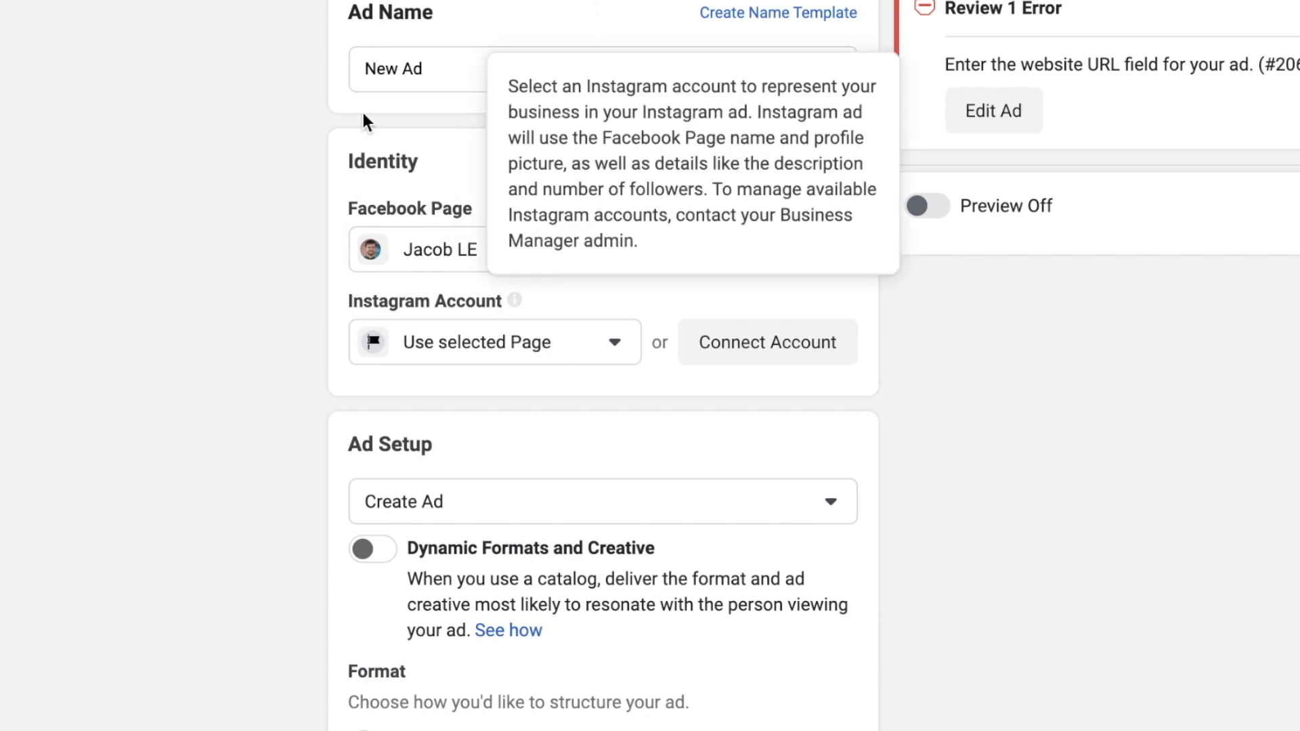
pyautogui.click(486, 245)
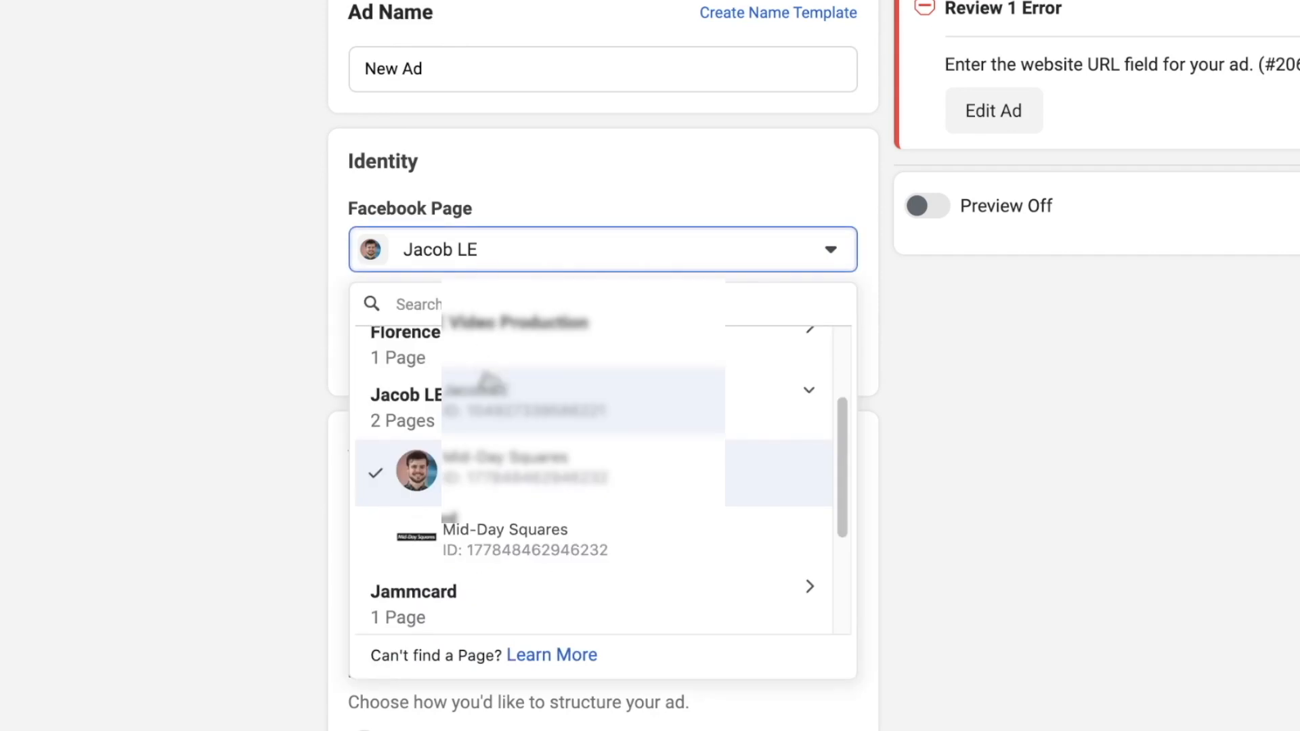
pyautogui.click(498, 470)
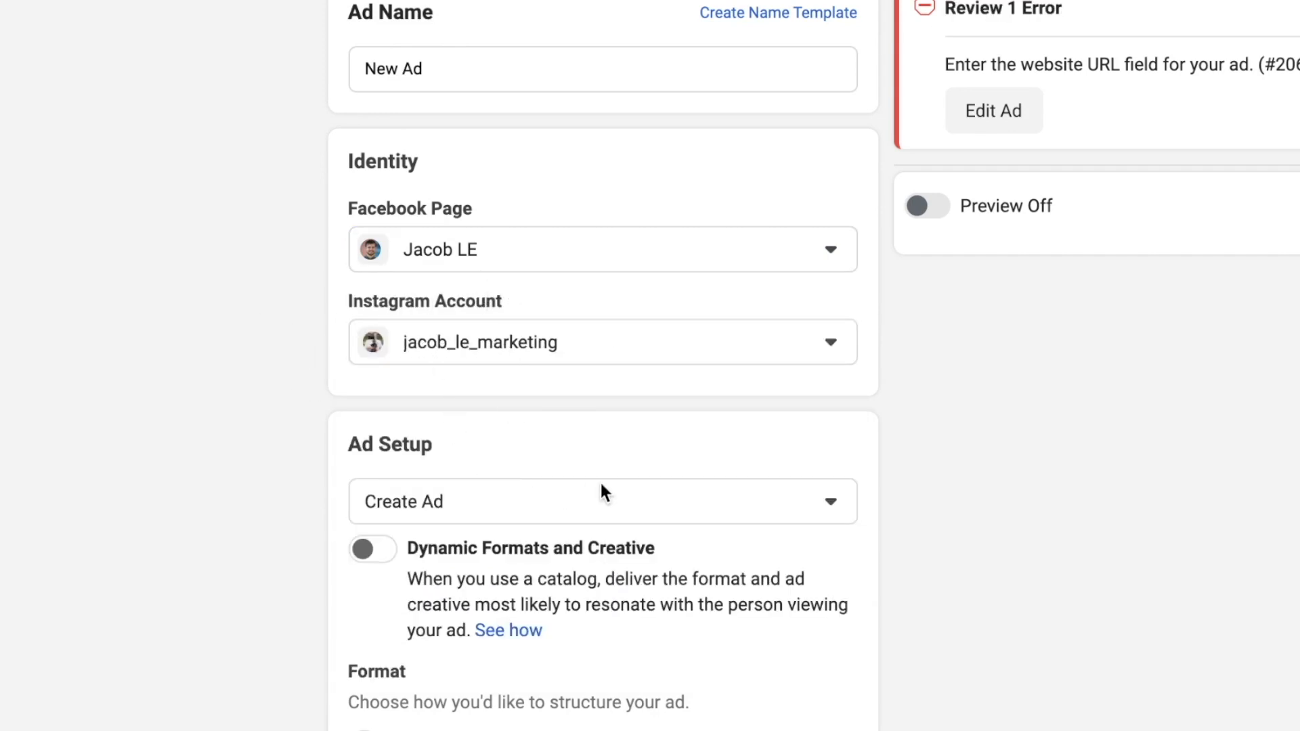
# Keep the Single Image or Video format and open the image selection for the ad's media.
pyautogui.scroll(-3, 175, 491)
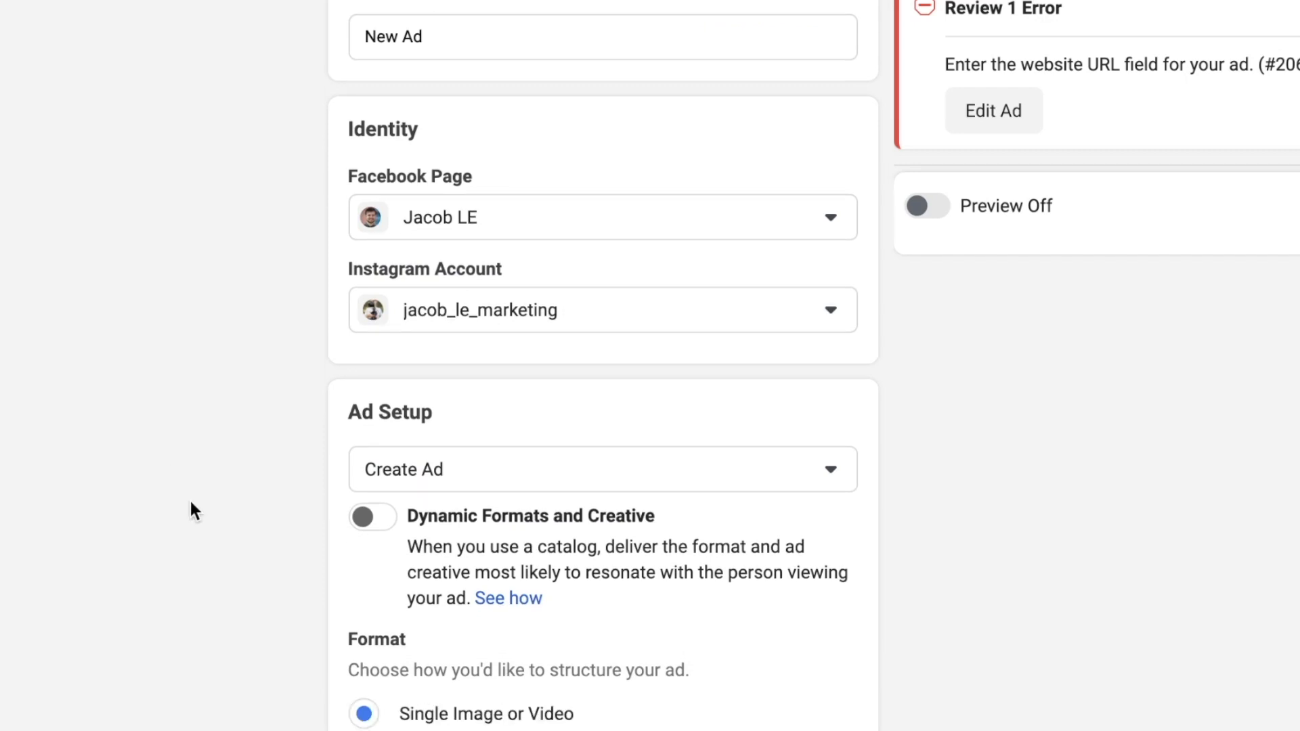
pyautogui.scroll(-1, 201, 509)
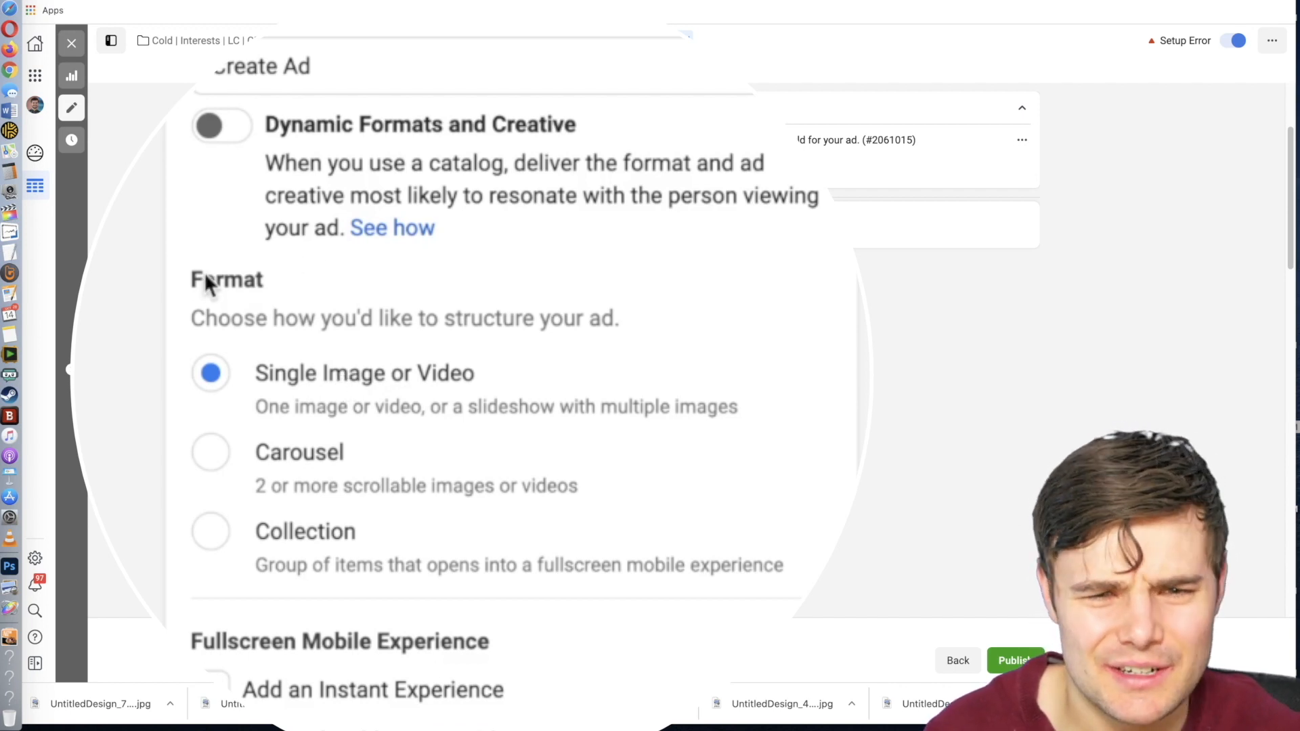
pyautogui.scroll(-3, 208, 283)
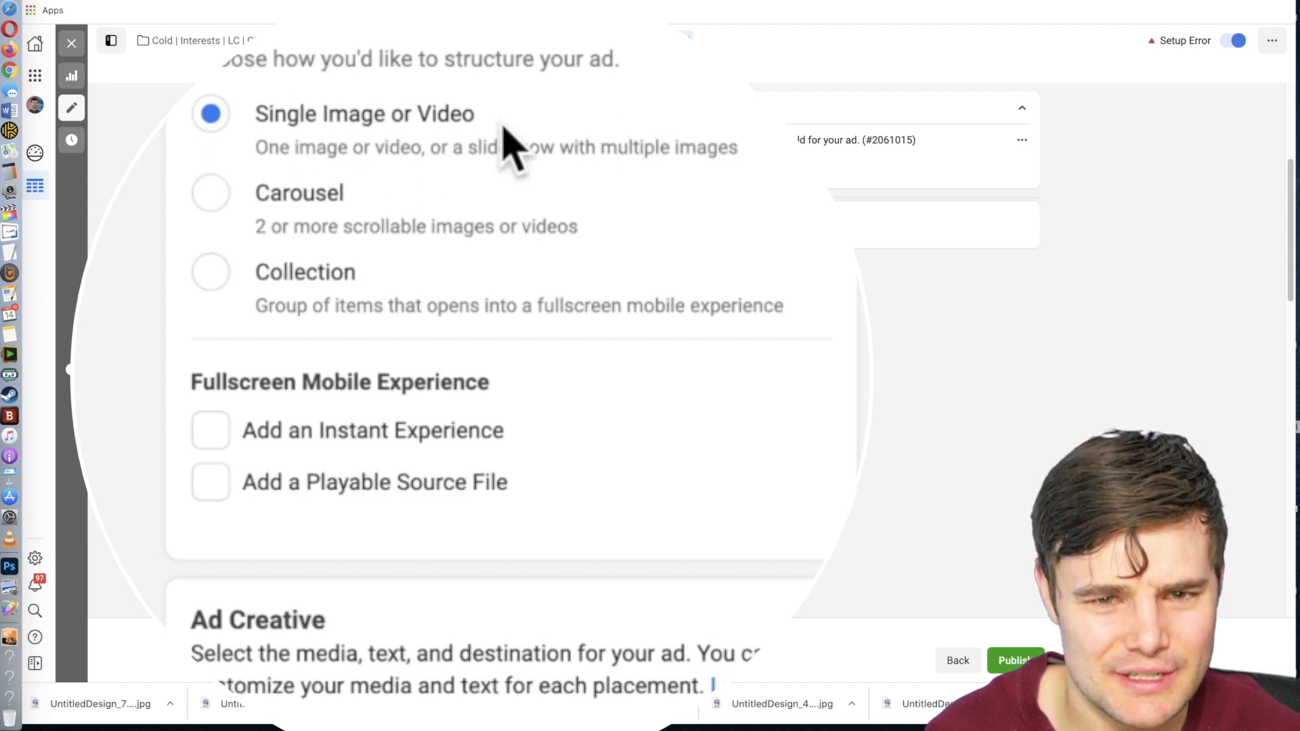
pyautogui.scroll(-1, 504, 350)
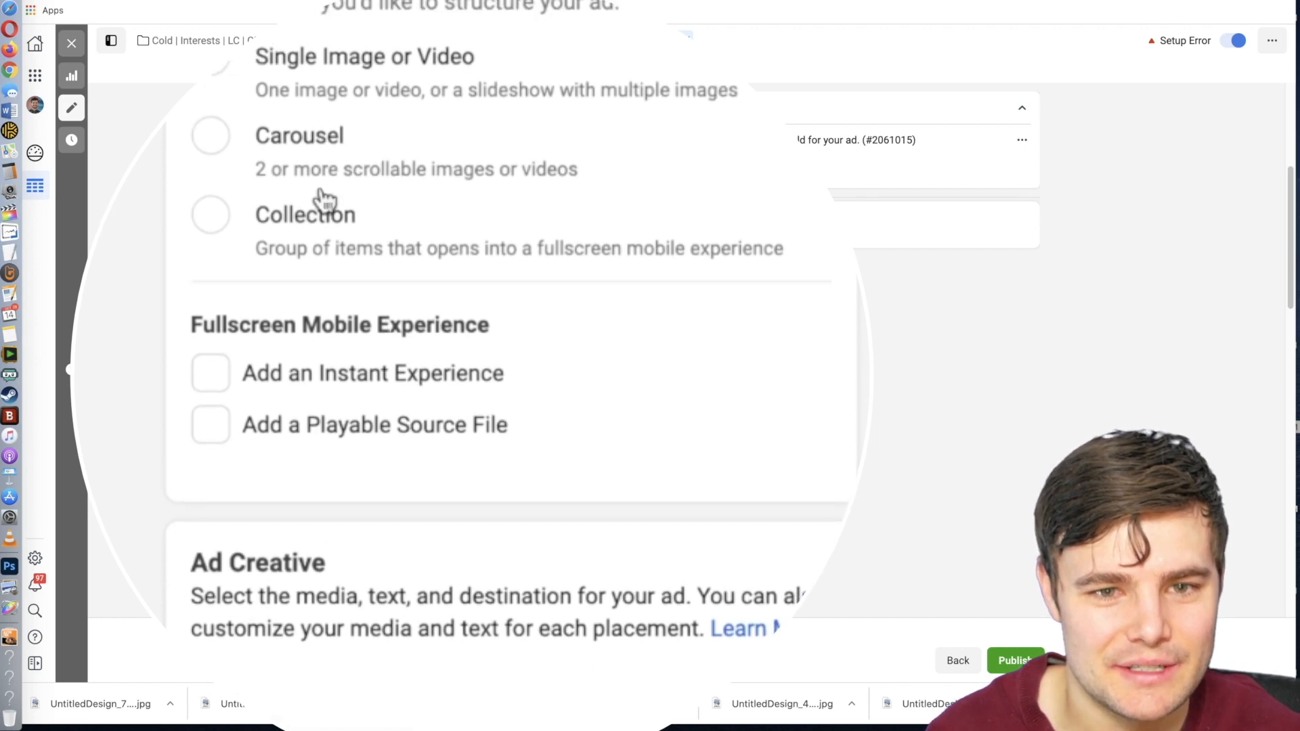
pyautogui.scroll(-5, 189, 209)
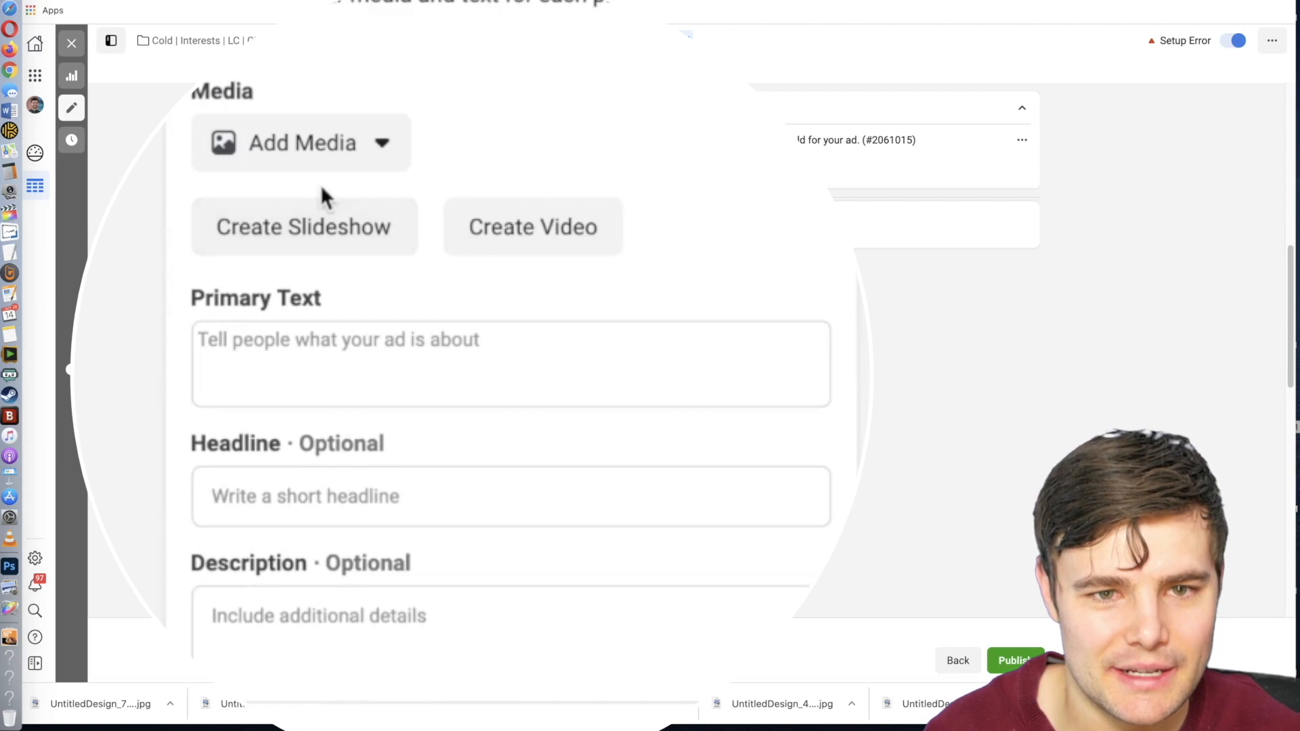
pyautogui.click(354, 154)
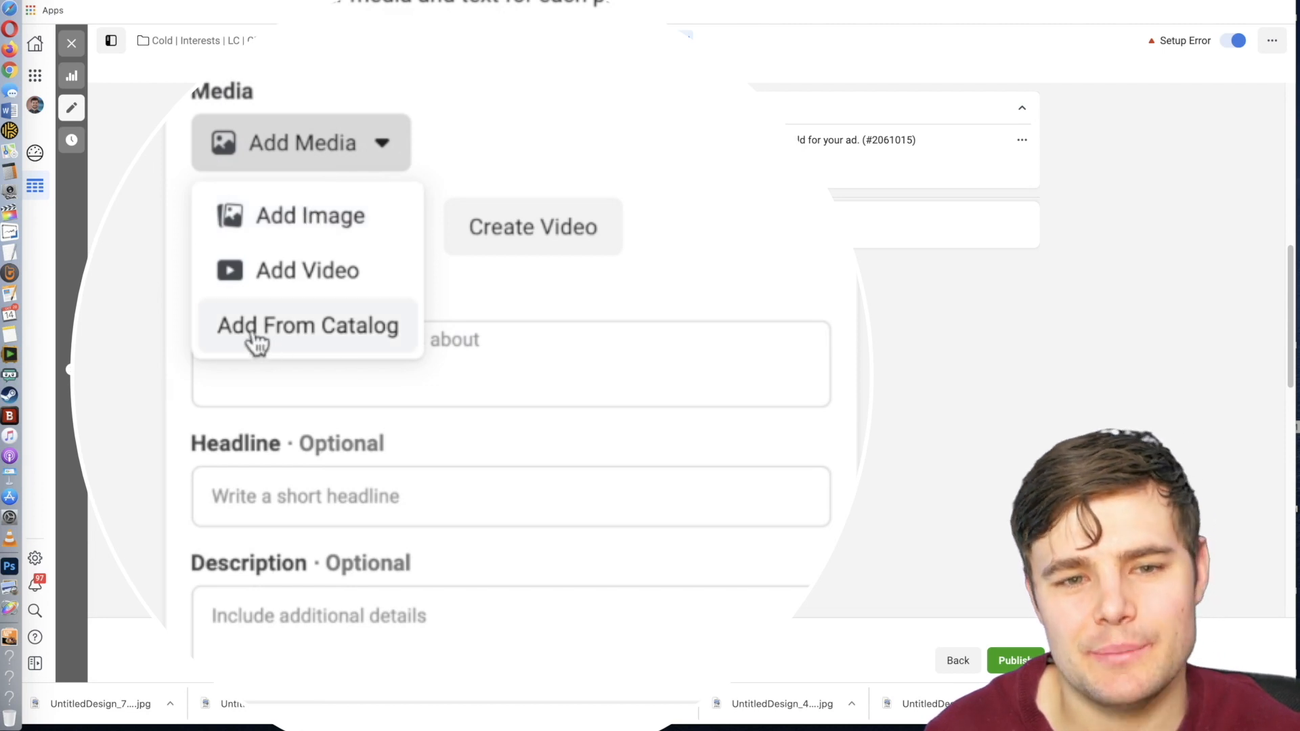
pyautogui.press('Escape')
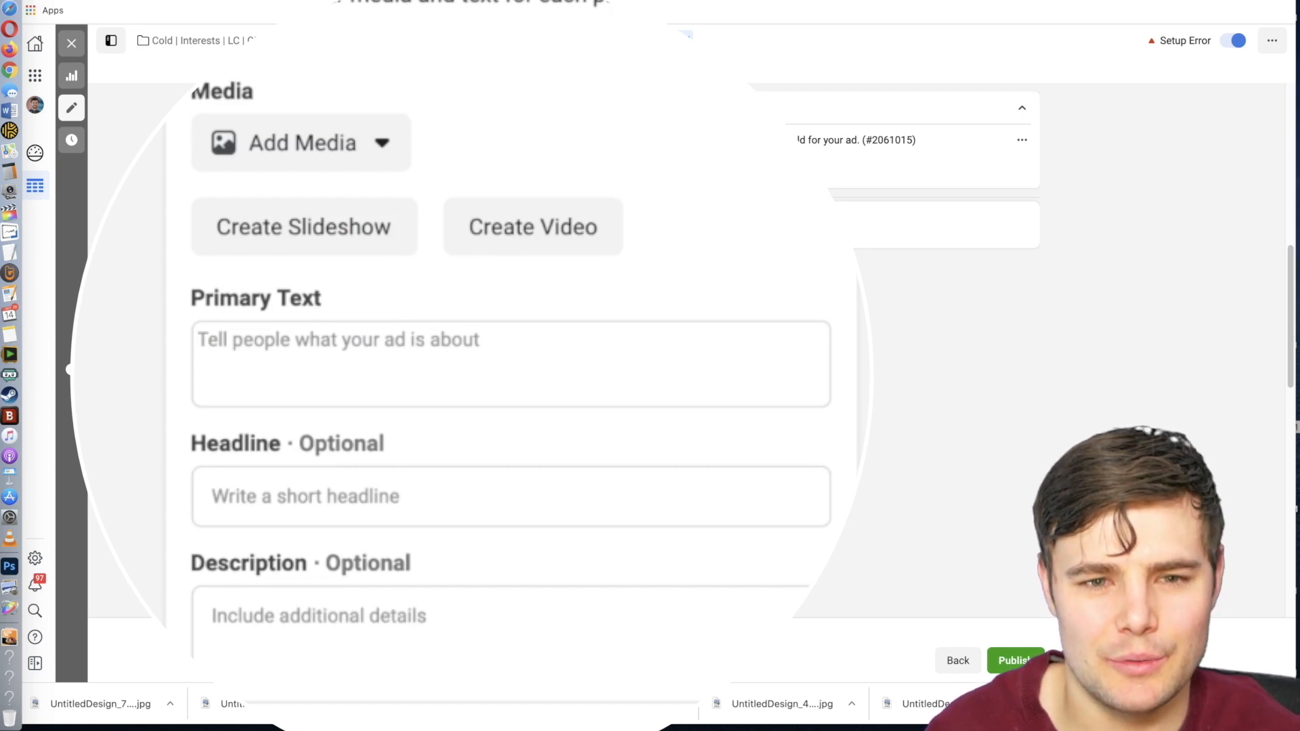
pyautogui.click(344, 143)
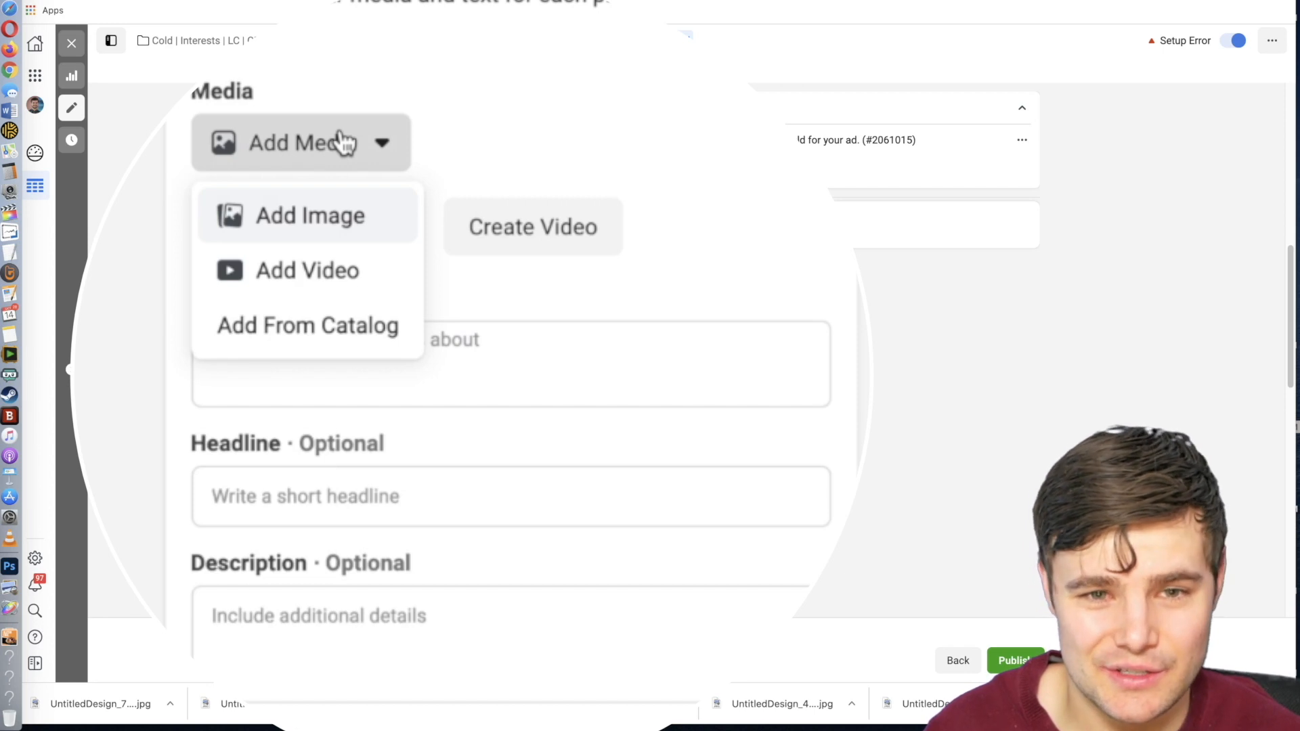
pyautogui.click(329, 215)
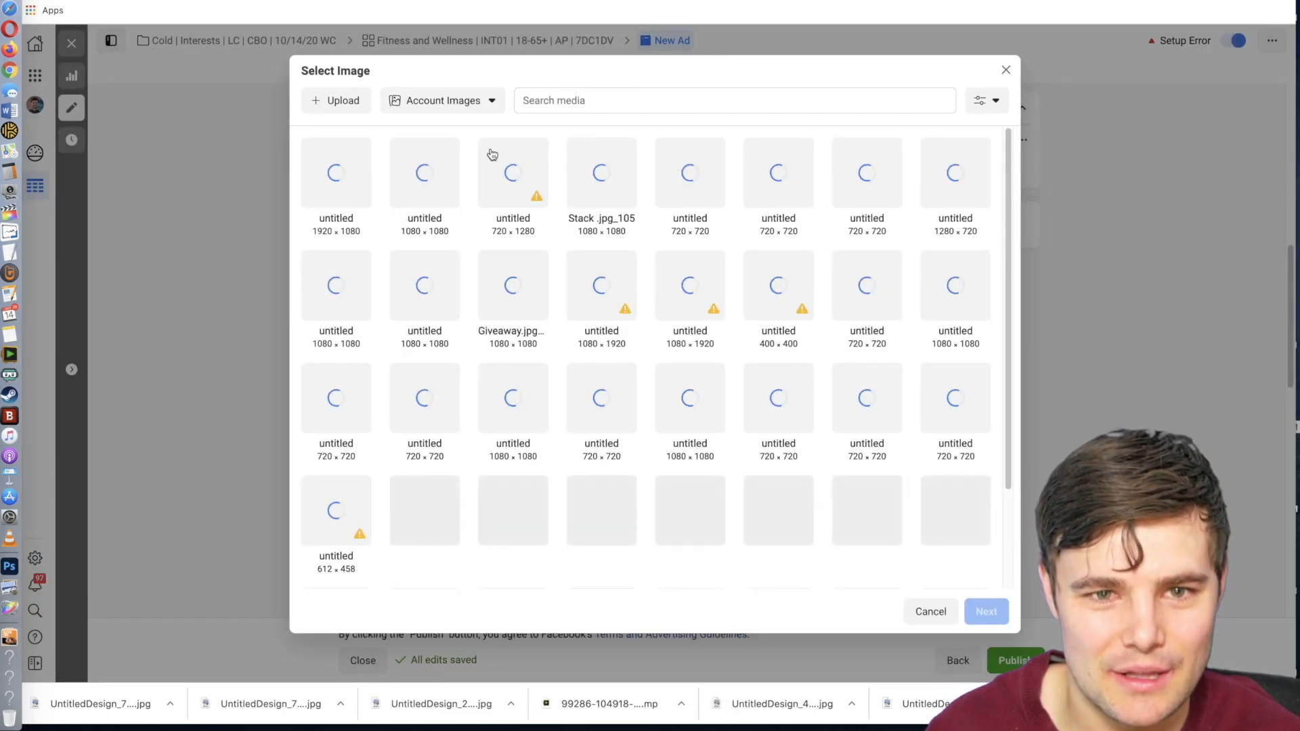
# Start an image upload and preview UntitledDesign_777467106.jpg from the Downloads folder in Finder.
pyautogui.click(334, 102)
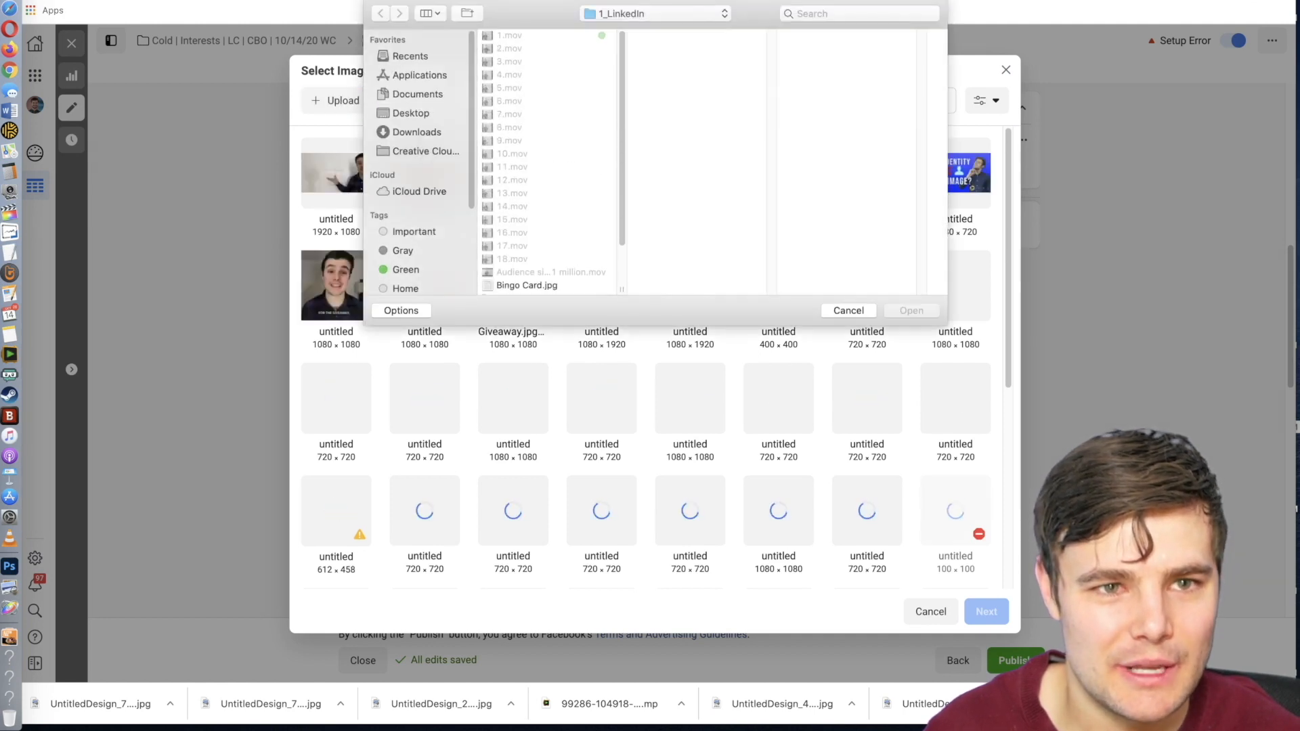
pyautogui.click(10, 0)
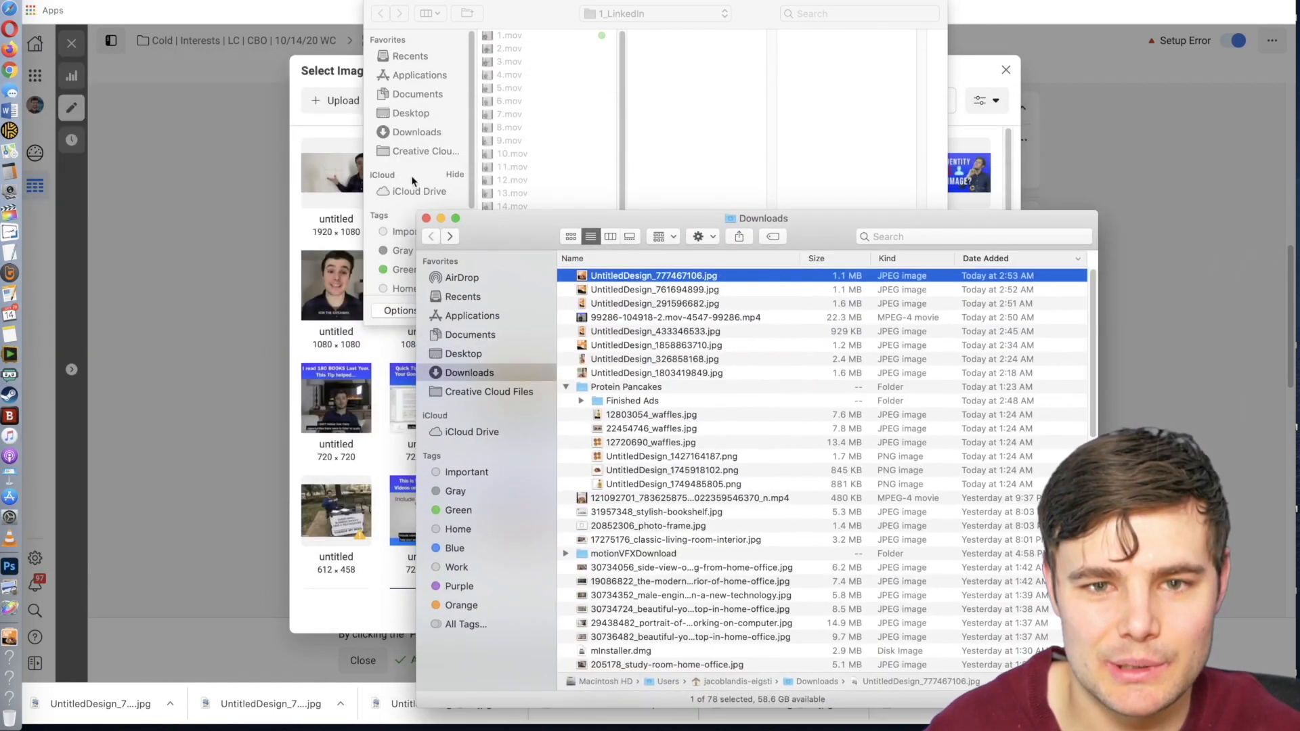
pyautogui.moveTo(510, 221); pyautogui.dragTo(477, 179)
pyautogui.press('space')
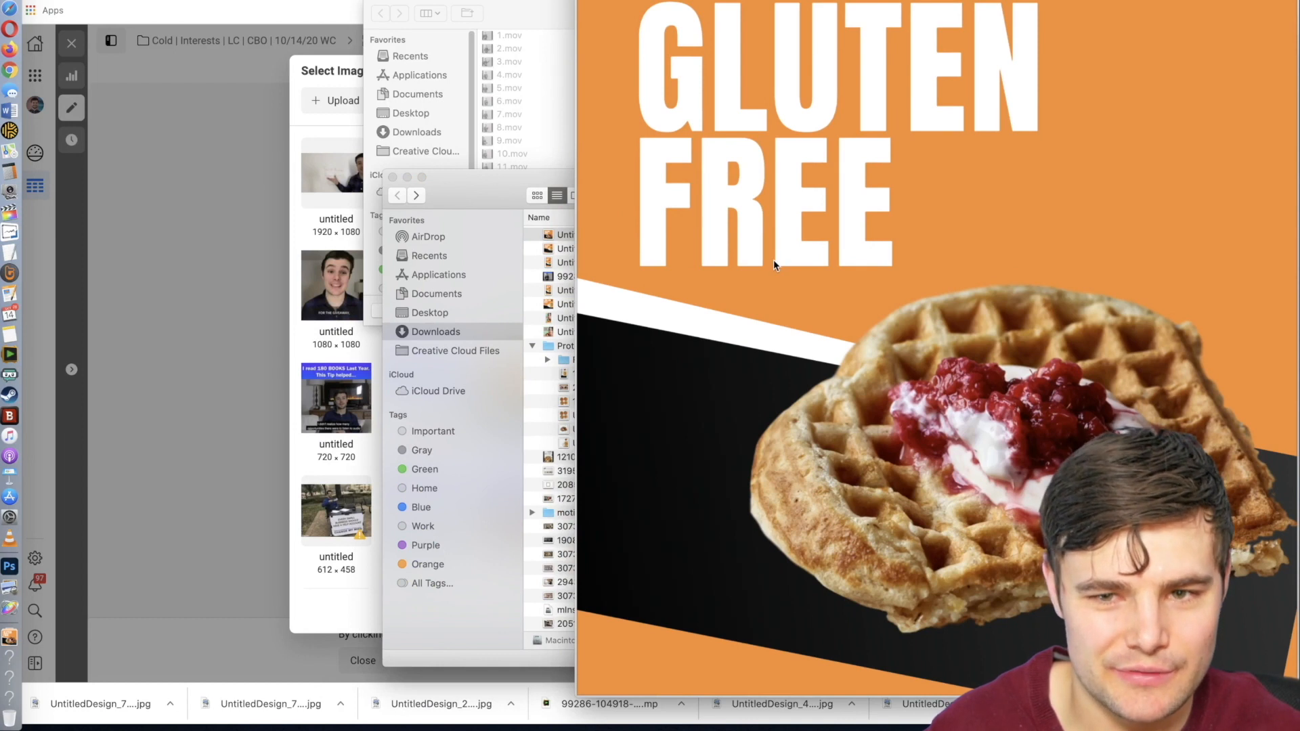
pyautogui.press('space')
pyautogui.moveTo(464, 192); pyautogui.dragTo(688, 180)
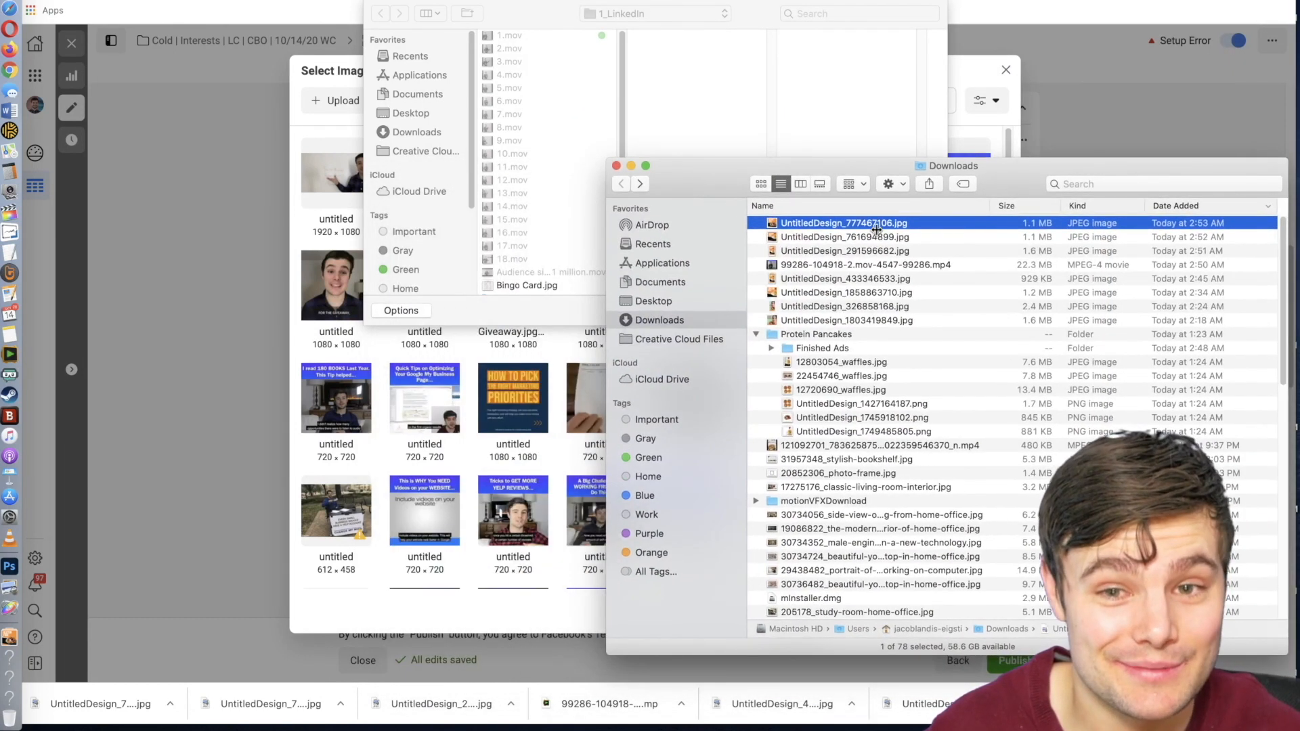
# Upload UntitledDesign_777467106.jpg, select it as the ad's image and continue to the placement adjustments.
pyautogui.moveTo(831, 222); pyautogui.dragTo(533, 144)
pyautogui.click(701, 147)
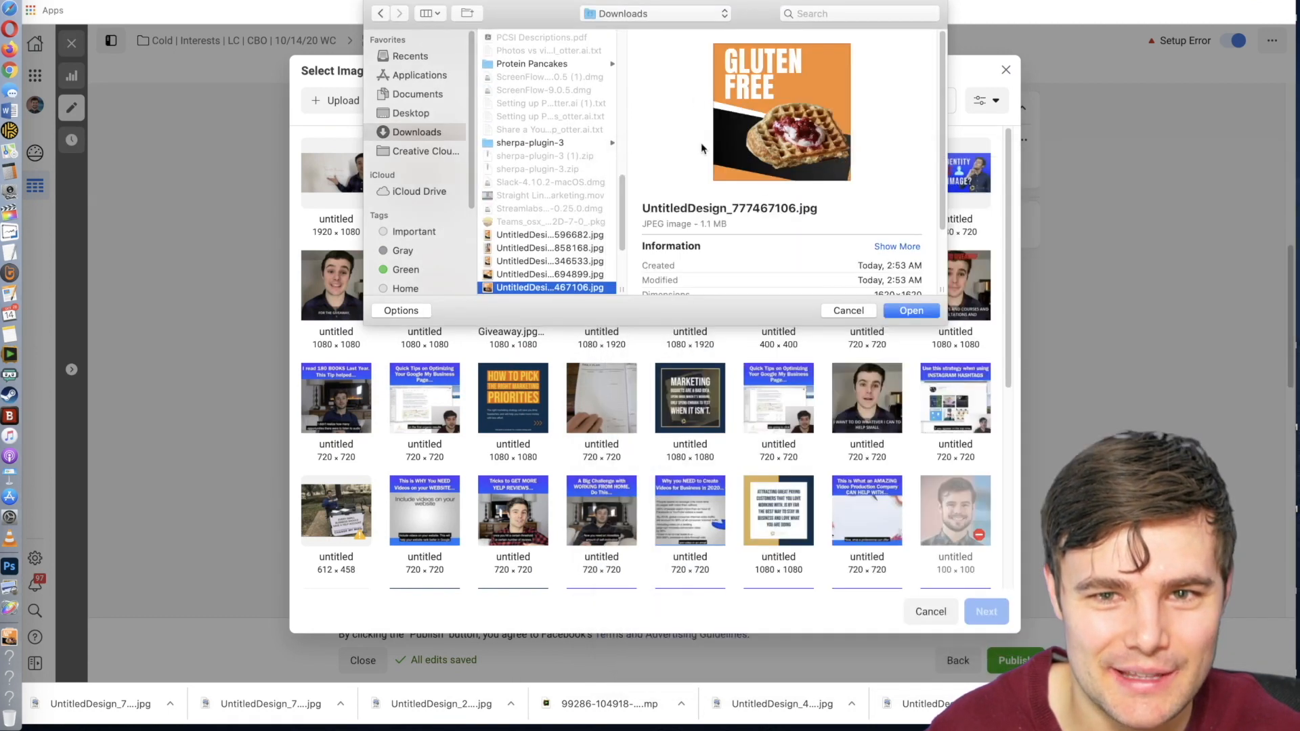
pyautogui.click(911, 312)
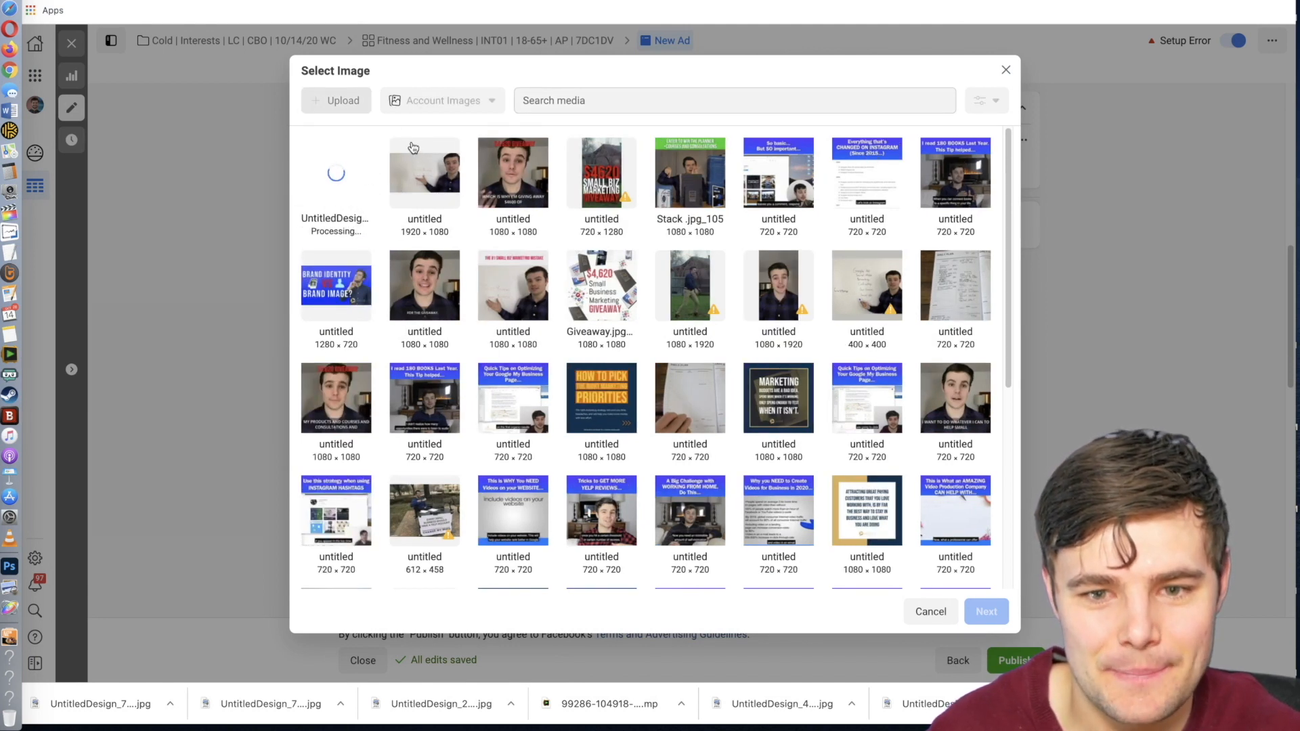
pyautogui.click(342, 177)
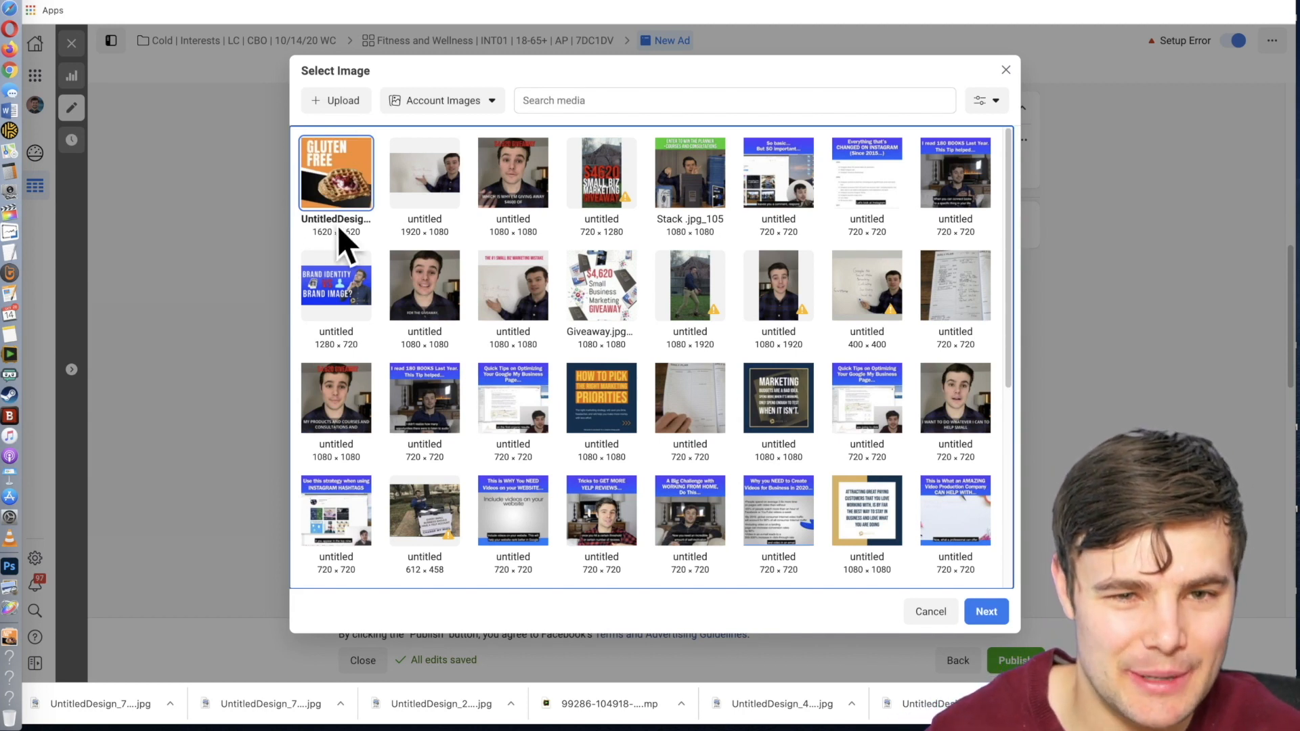
pyautogui.click(987, 612)
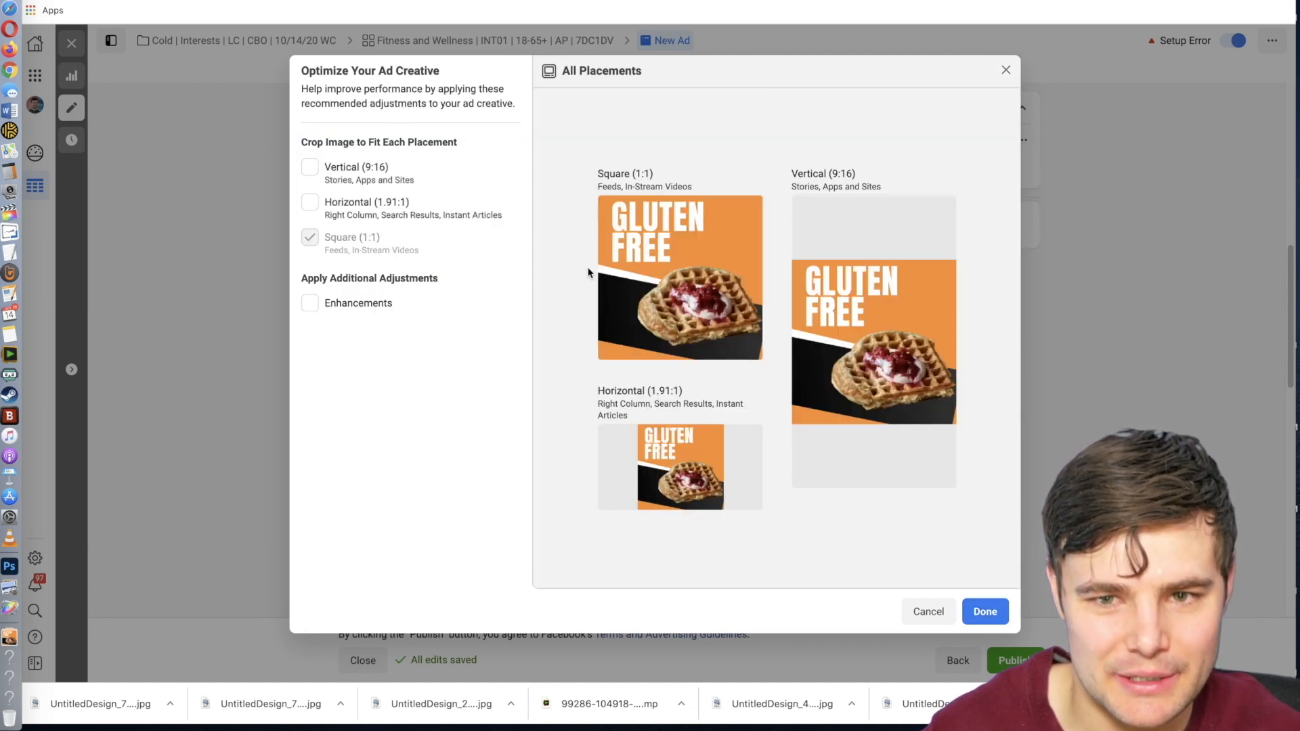
# Crop the horizontal placements' image to the recommended 1.91:1 ratio, framing the waffle below the "Gluten Free" text.
pyautogui.moveTo(657, 242)
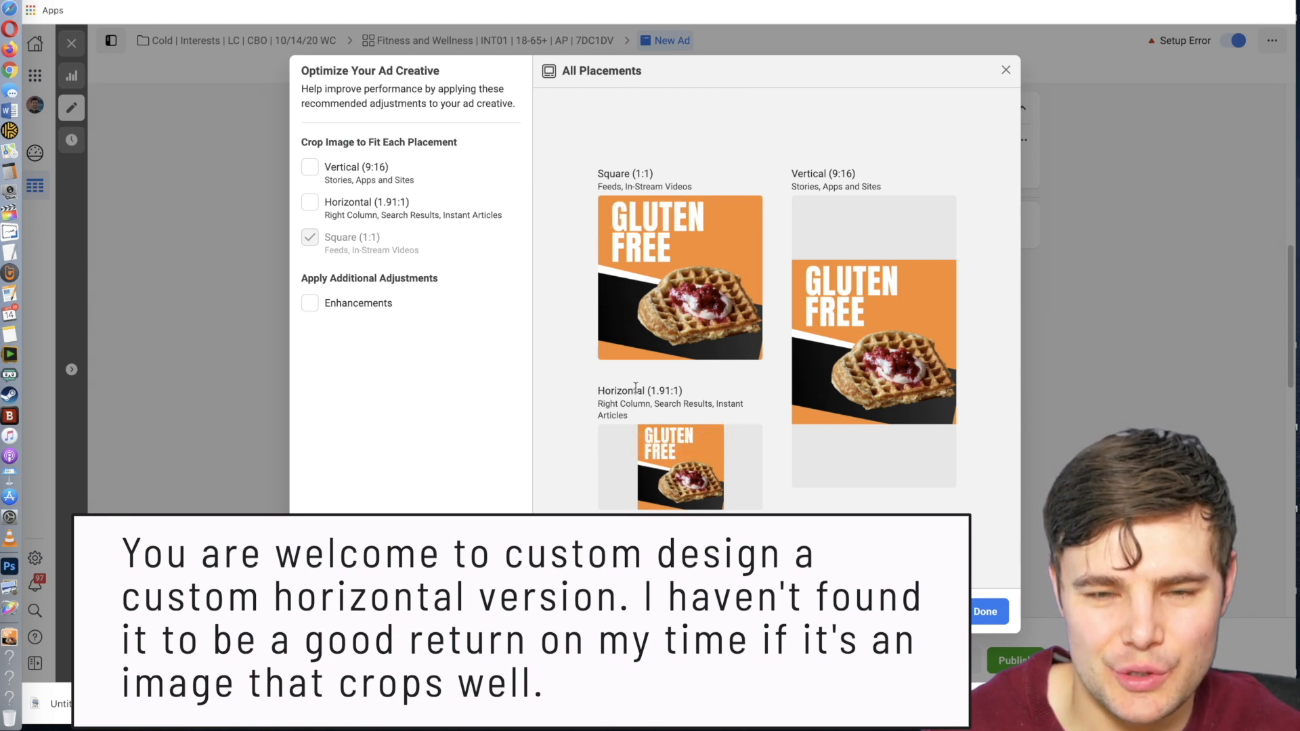
pyautogui.moveTo(654, 456)
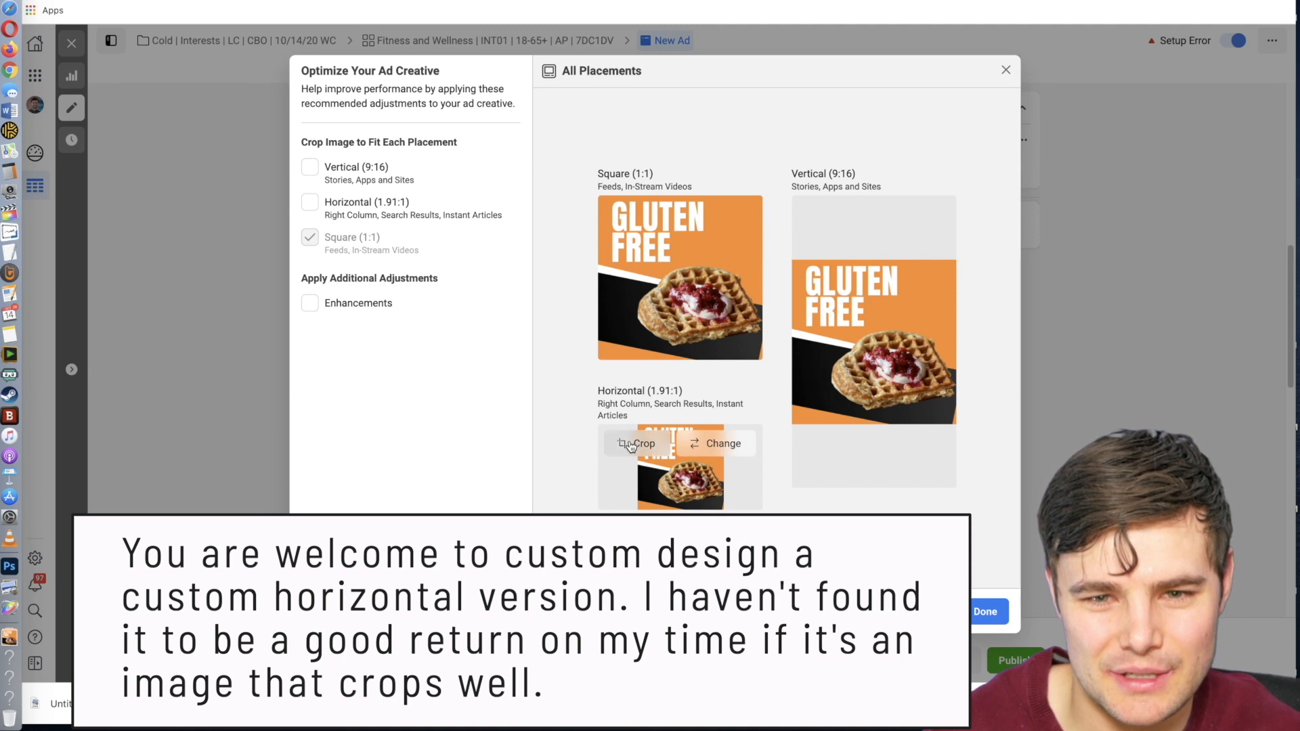
pyautogui.click(633, 444)
pyautogui.click(485, 204)
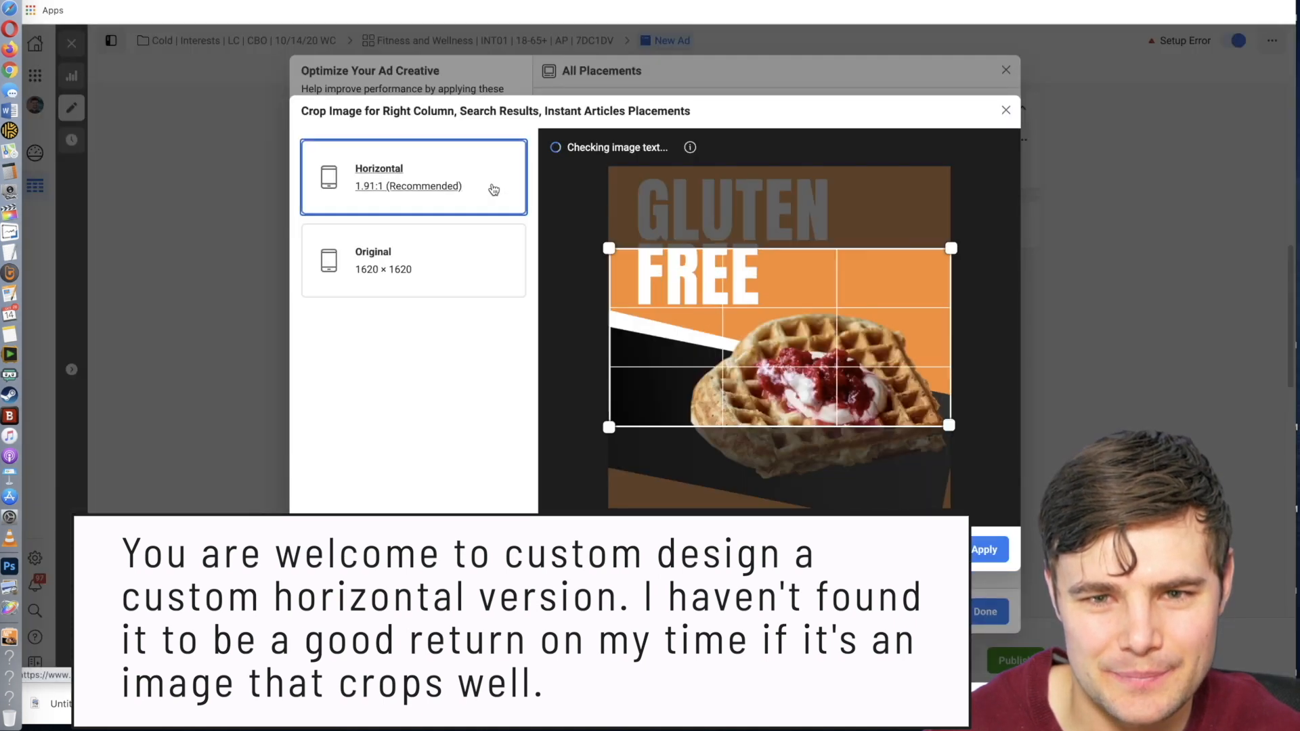
pyautogui.moveTo(736, 311); pyautogui.dragTo(751, 361)
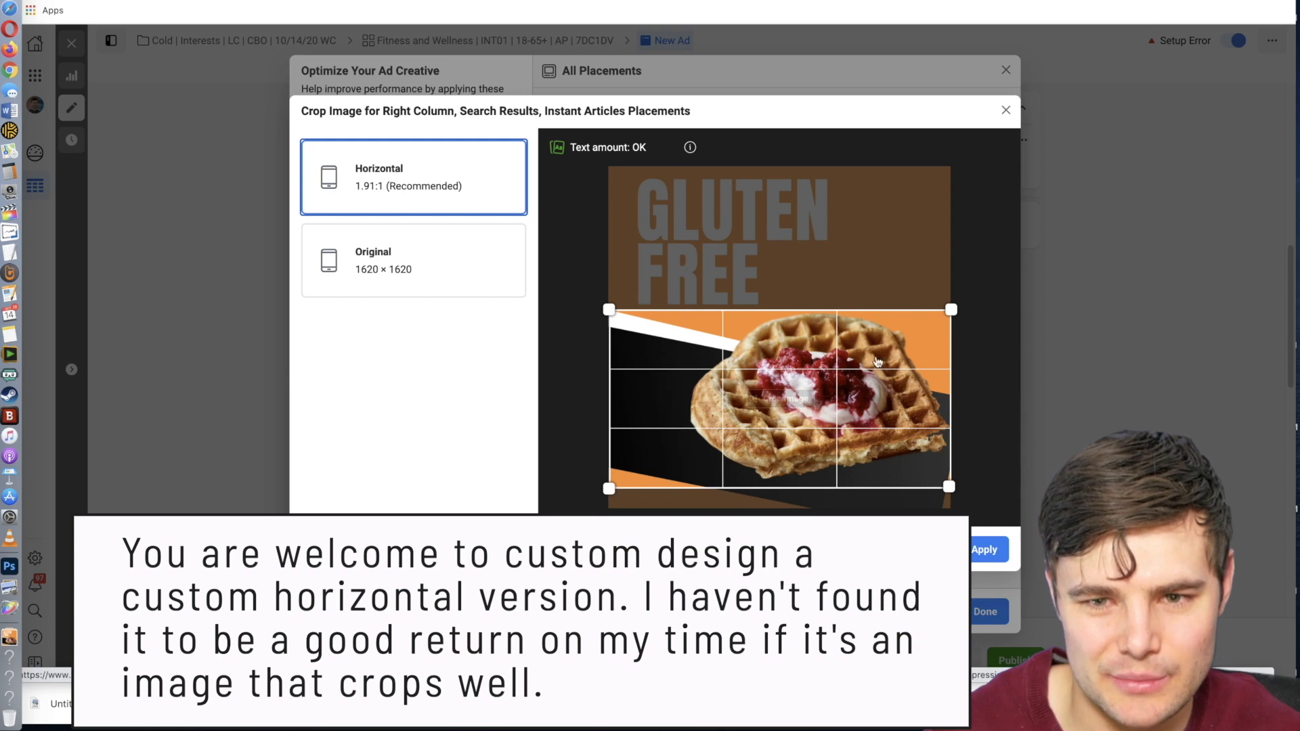
pyautogui.click(988, 550)
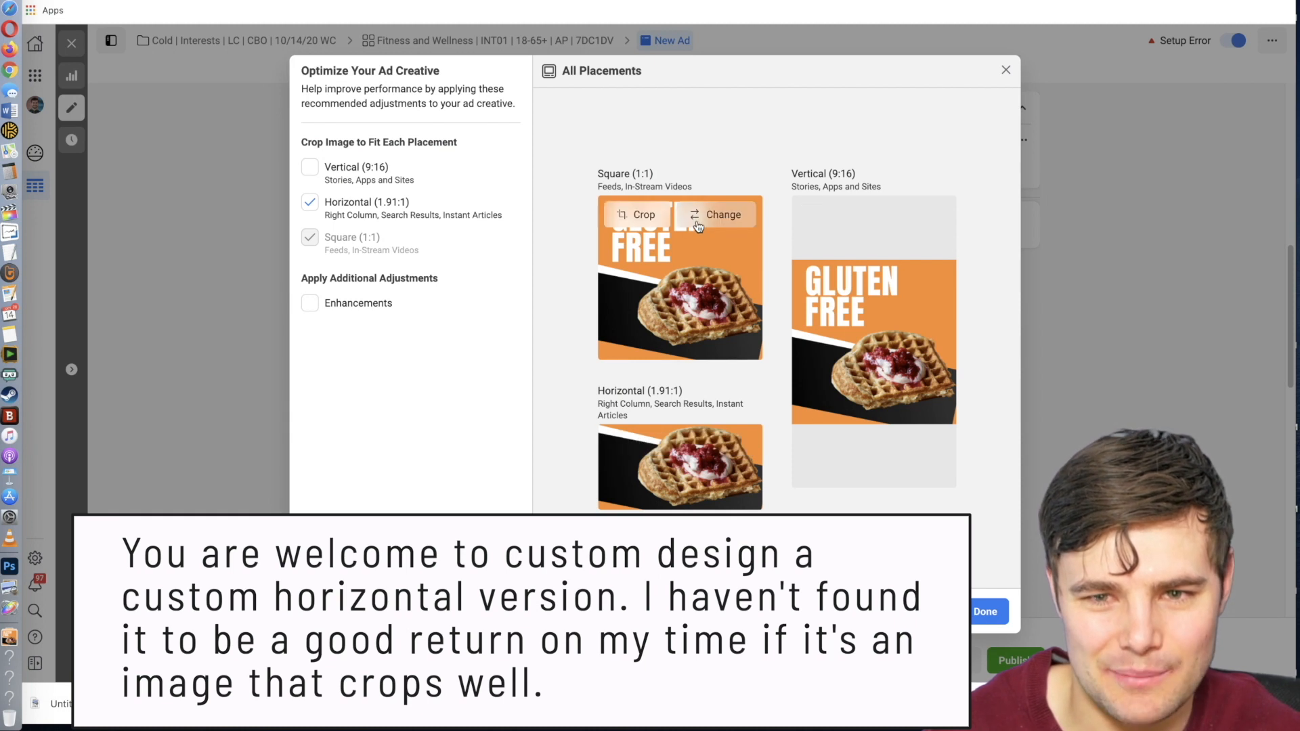
# Open the image replacement for the vertical 9:16 placements and preview the UntitledDesign images in Finder's Downloads folder to find a vertical version.
pyautogui.moveTo(839, 224)
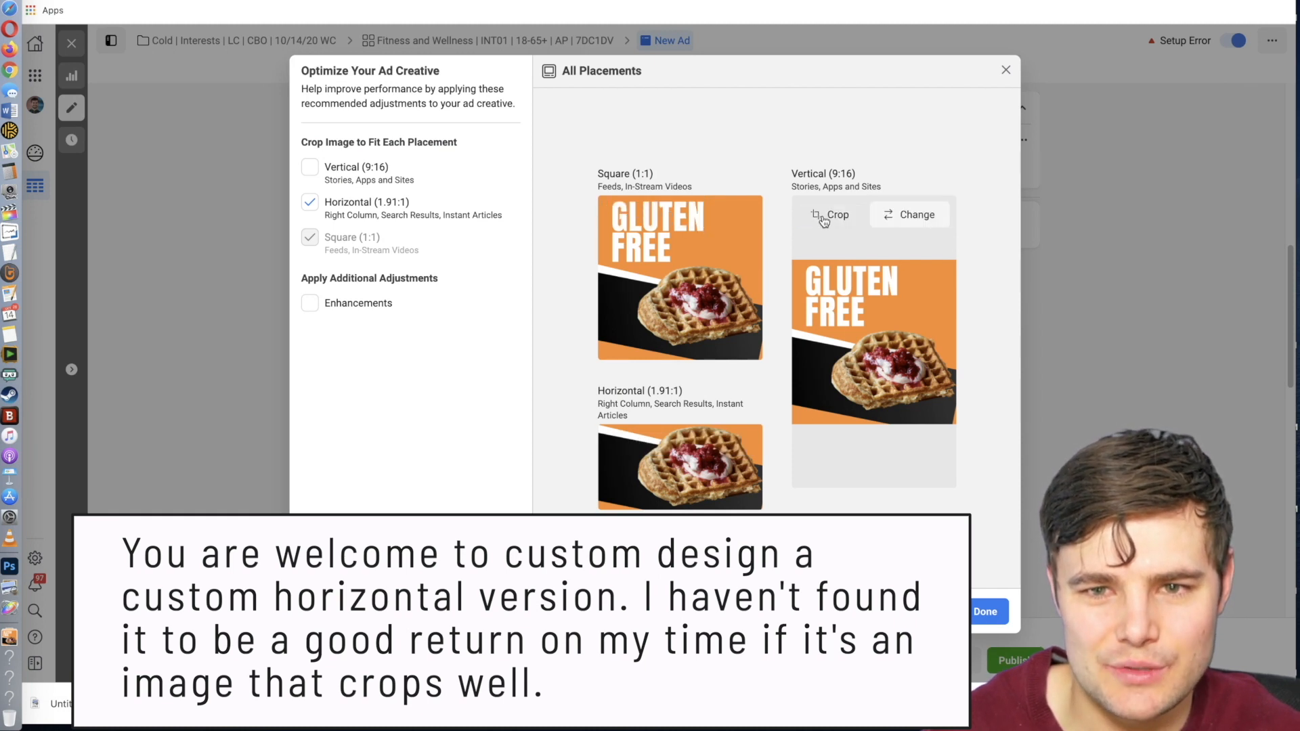
pyautogui.click(899, 215)
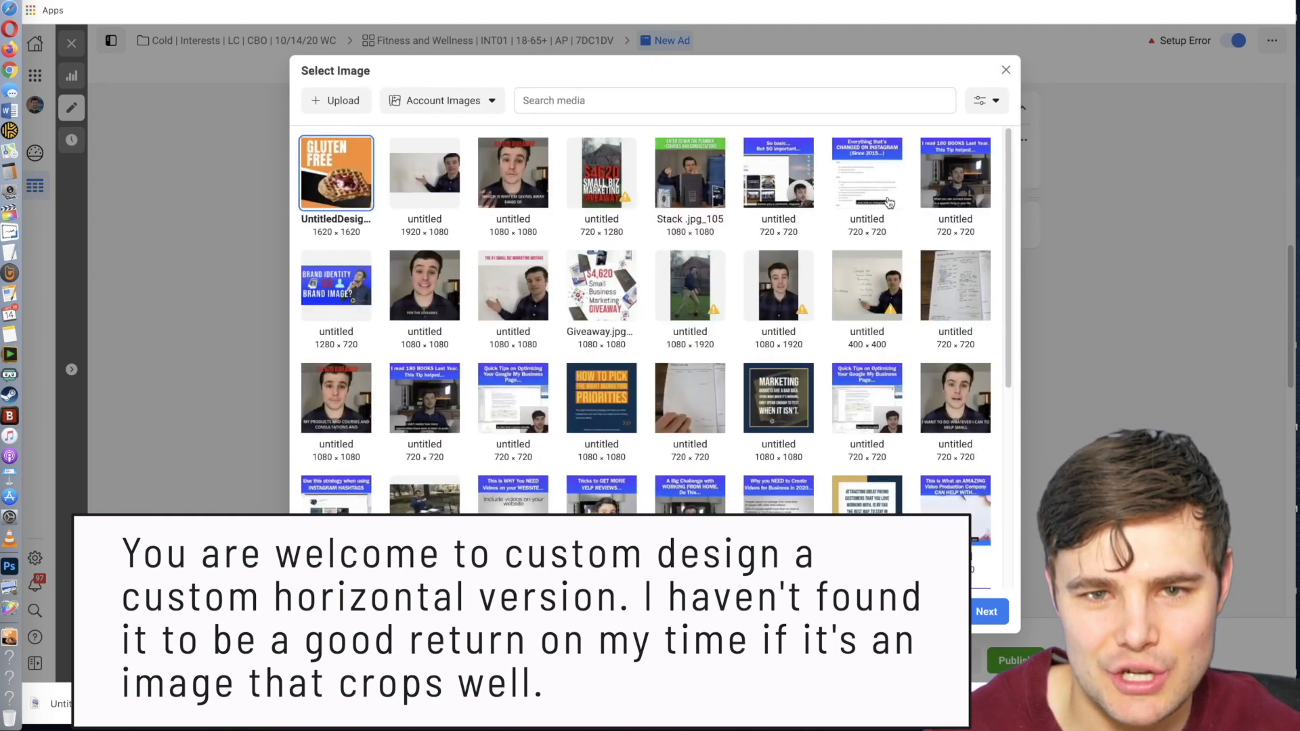
pyautogui.click(10, 1)
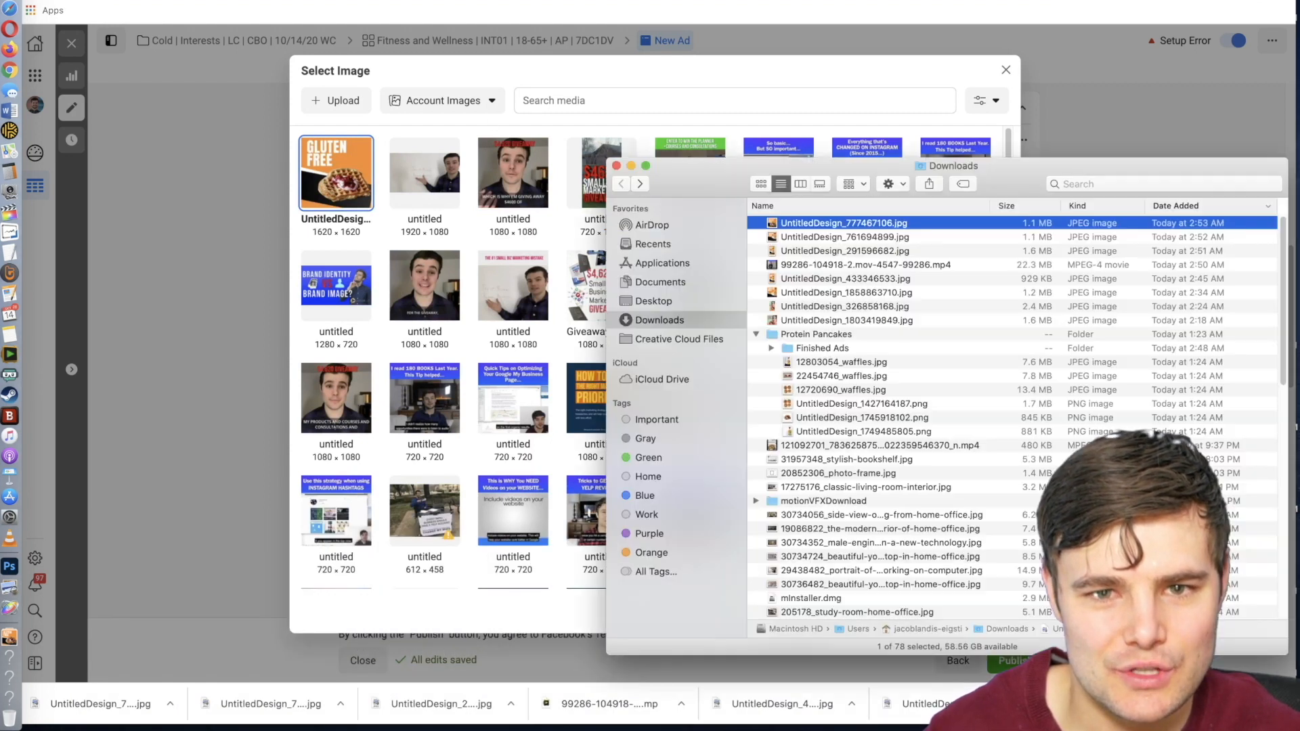
pyautogui.click(815, 233)
pyautogui.press('space')
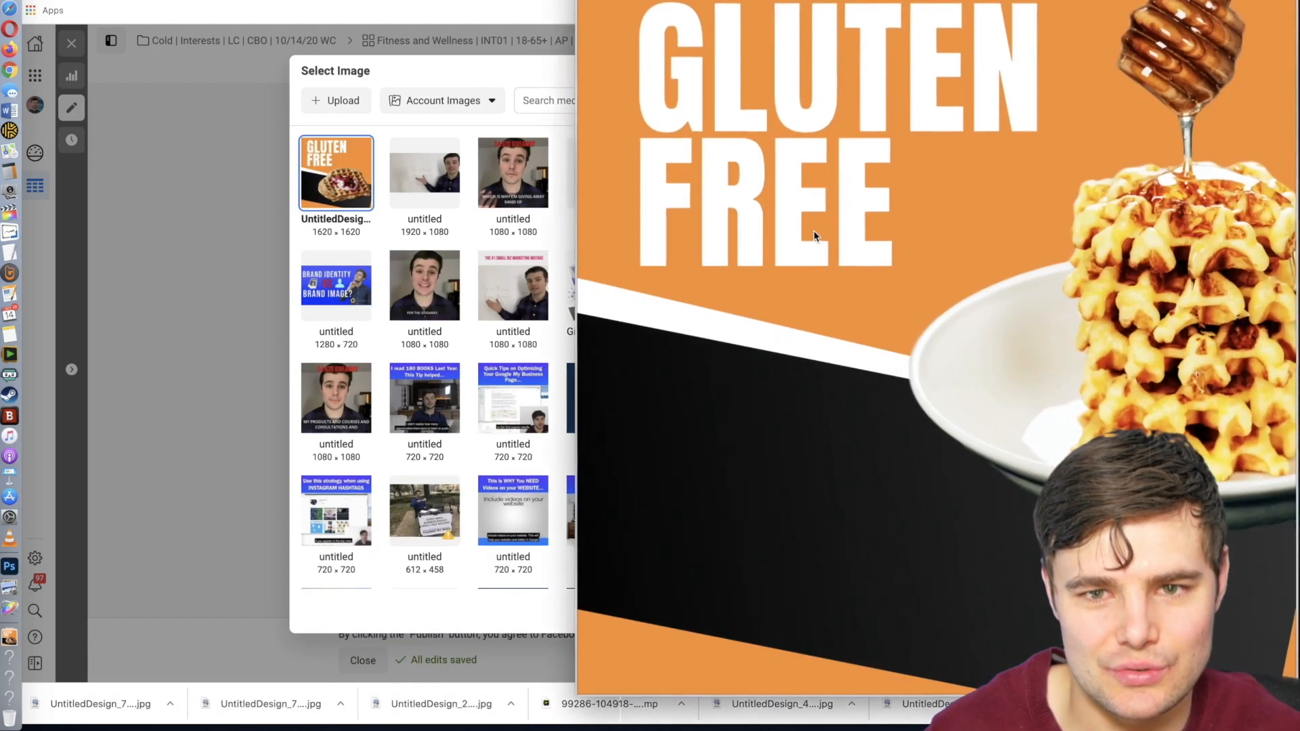
pyautogui.press('Down')
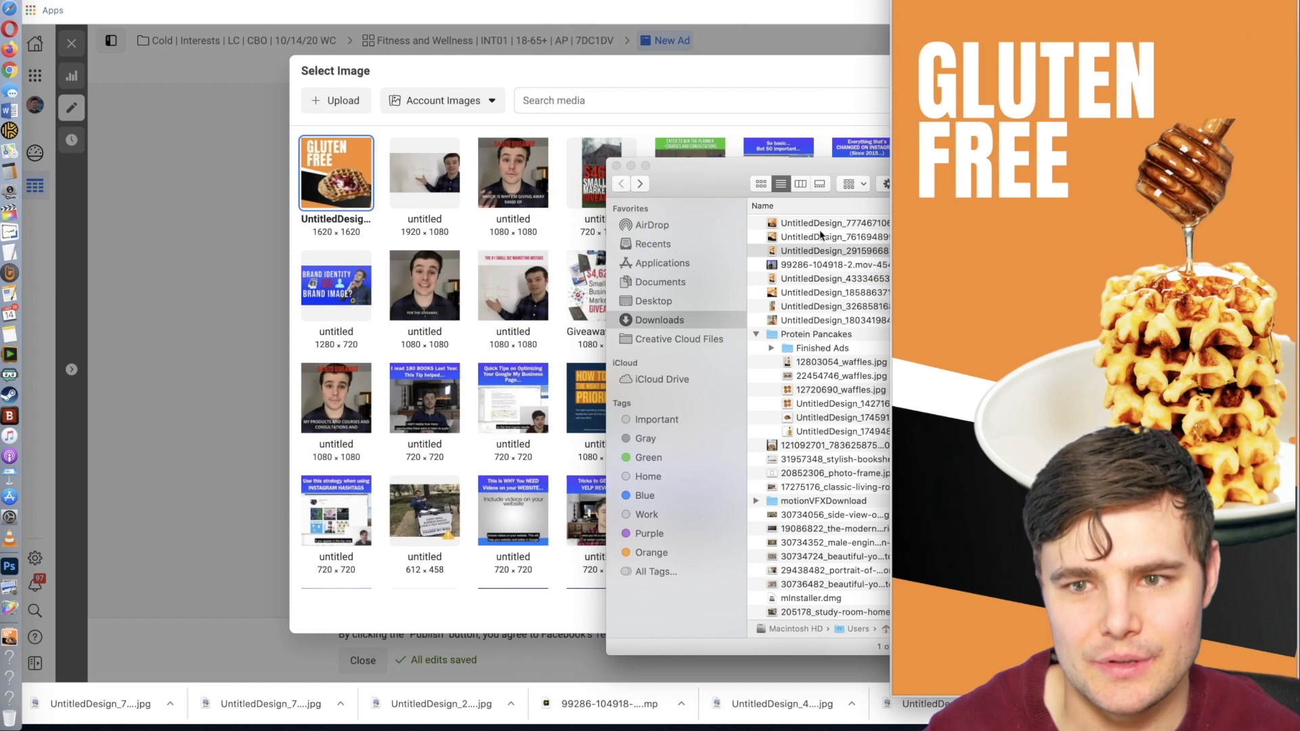
pyautogui.press('space')
pyautogui.moveTo(821, 250)
pyautogui.mouseDown()
pyautogui.moveTo(468, 212)
pyautogui.moveTo(813, 252)
pyautogui.moveTo(806, 262)
pyautogui.moveTo(833, 225)
pyautogui.moveTo(844, 251)
pyautogui.mouseUp()
# Upload UntitledDesign_518610071.jpg, use it as the vertical 9:16 placements' image and finish the placement adjustments.
pyautogui.click(349, 103)
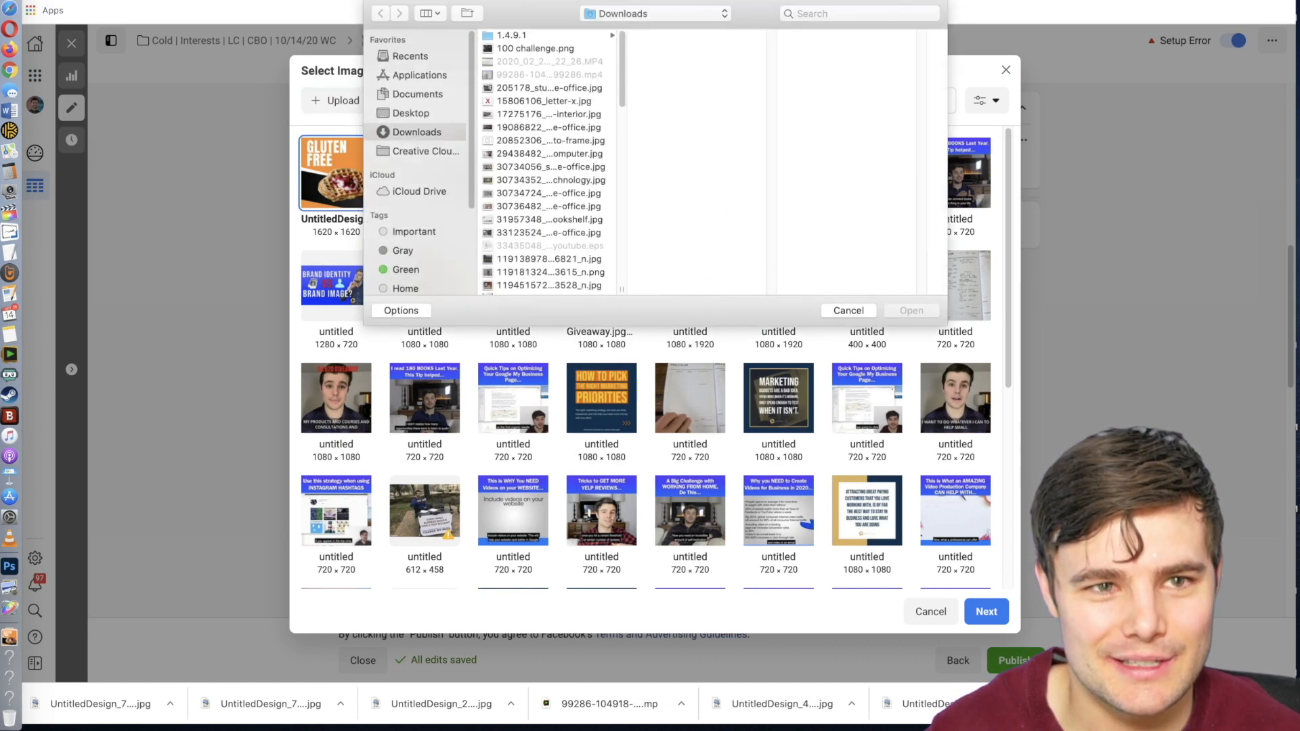
pyautogui.press('super+Tab')
pyautogui.moveTo(799, 252); pyautogui.dragTo(571, 130)
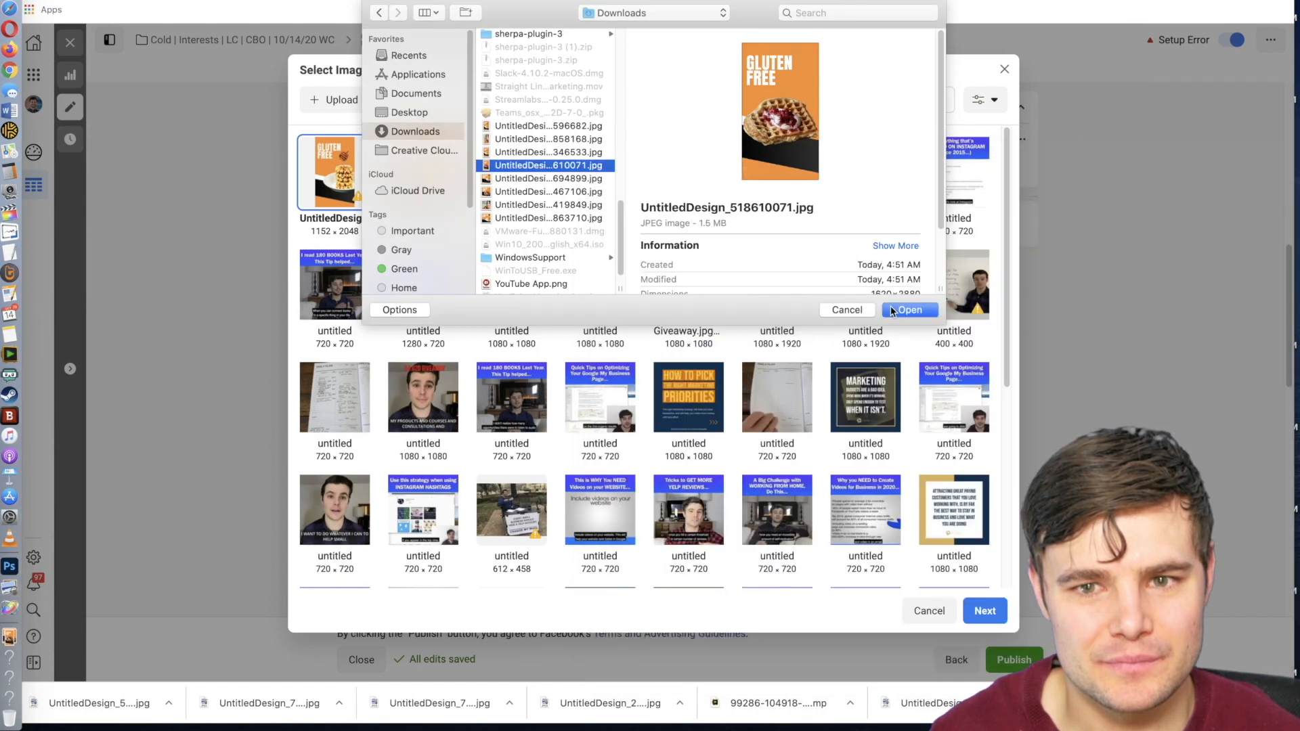
pyautogui.click(891, 311)
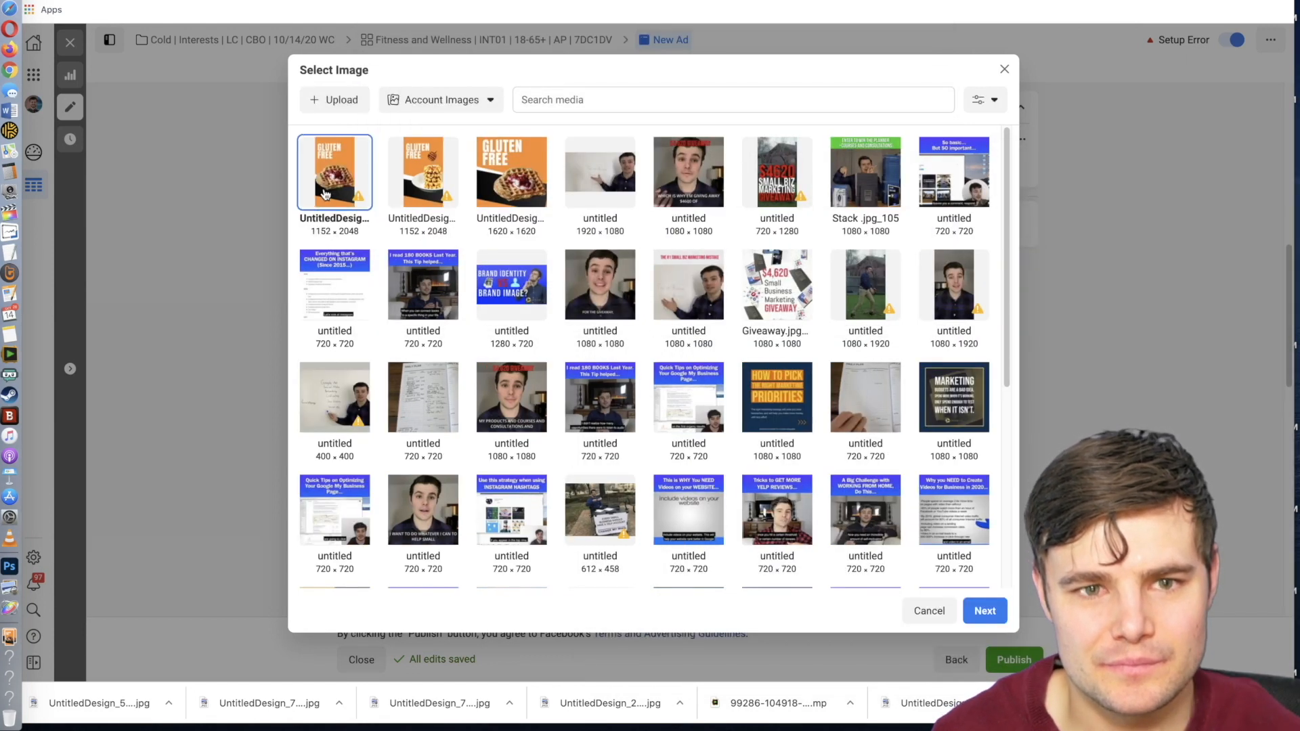
pyautogui.click(985, 611)
pyautogui.moveTo(700, 327)
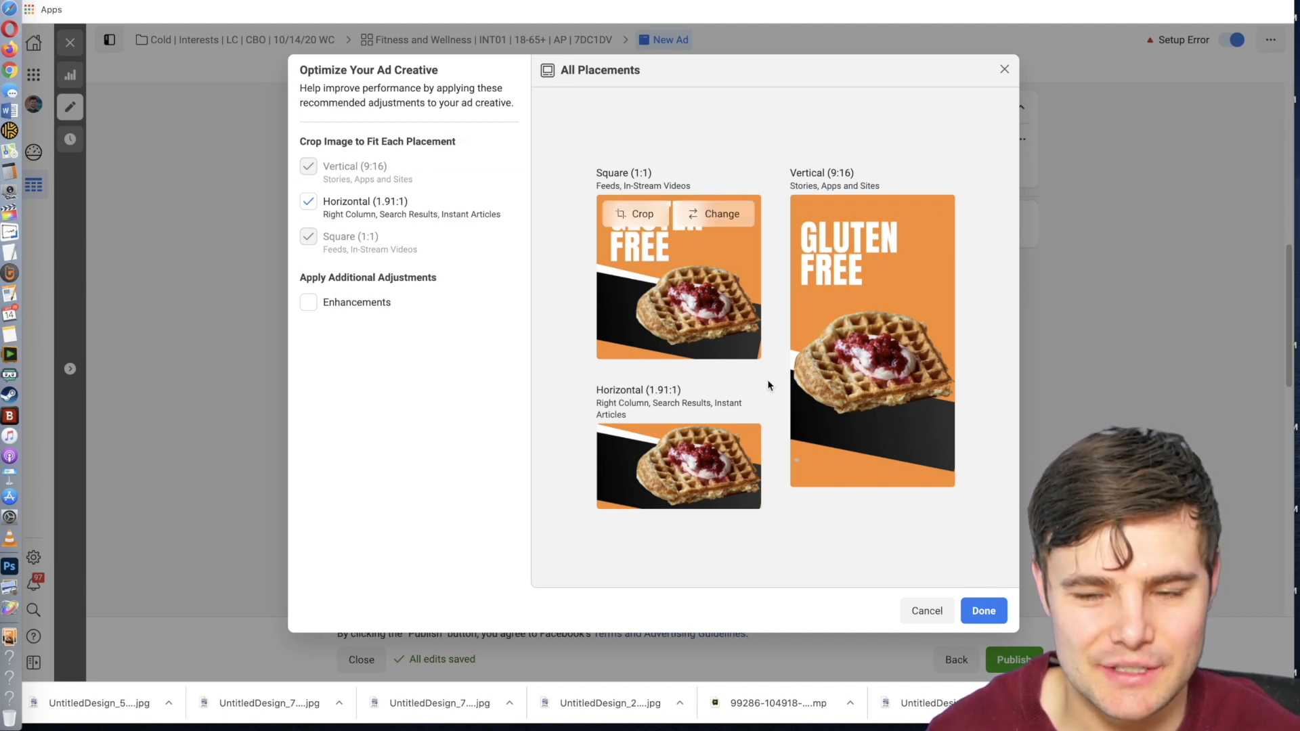
pyautogui.click(975, 613)
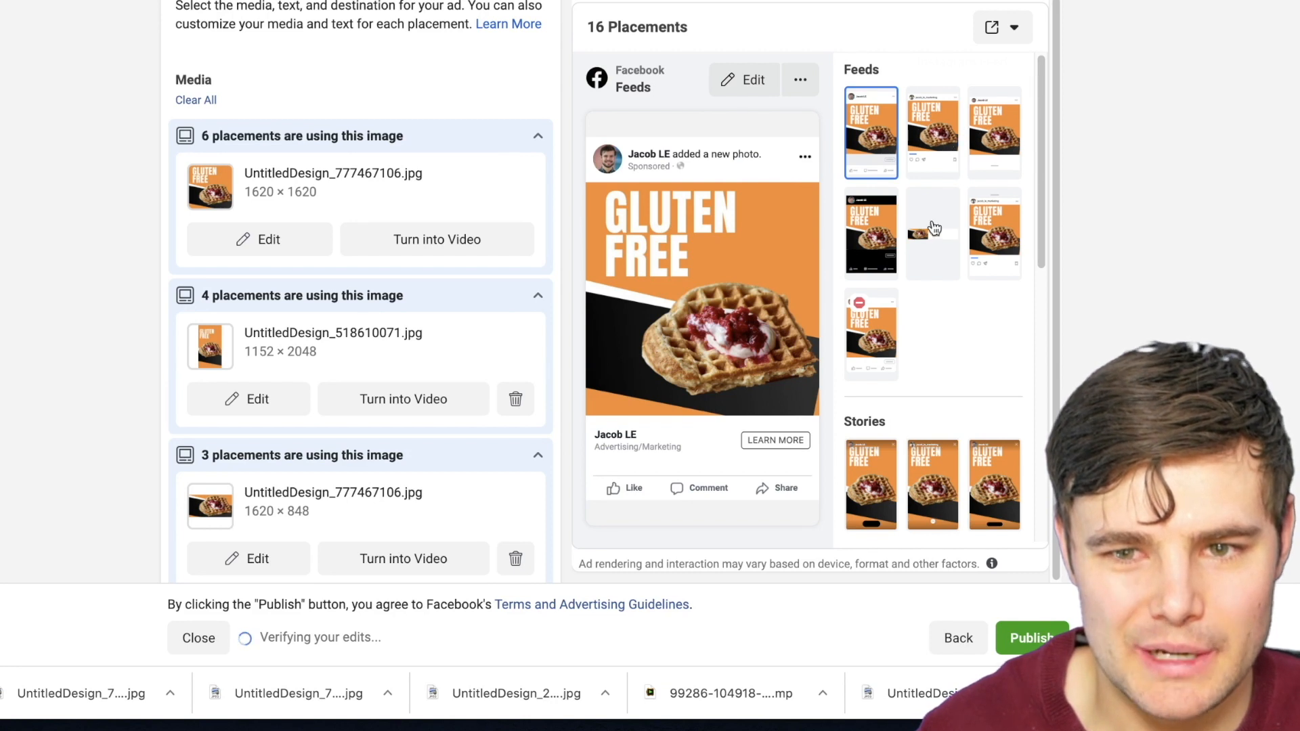
# Preview how the ad renders across the feed placements and the Audience Network Native, Banner and Interstitial placement.
pyautogui.click(935, 136)
pyautogui.moveTo(1036, 148); pyautogui.dragTo(1031, 369)
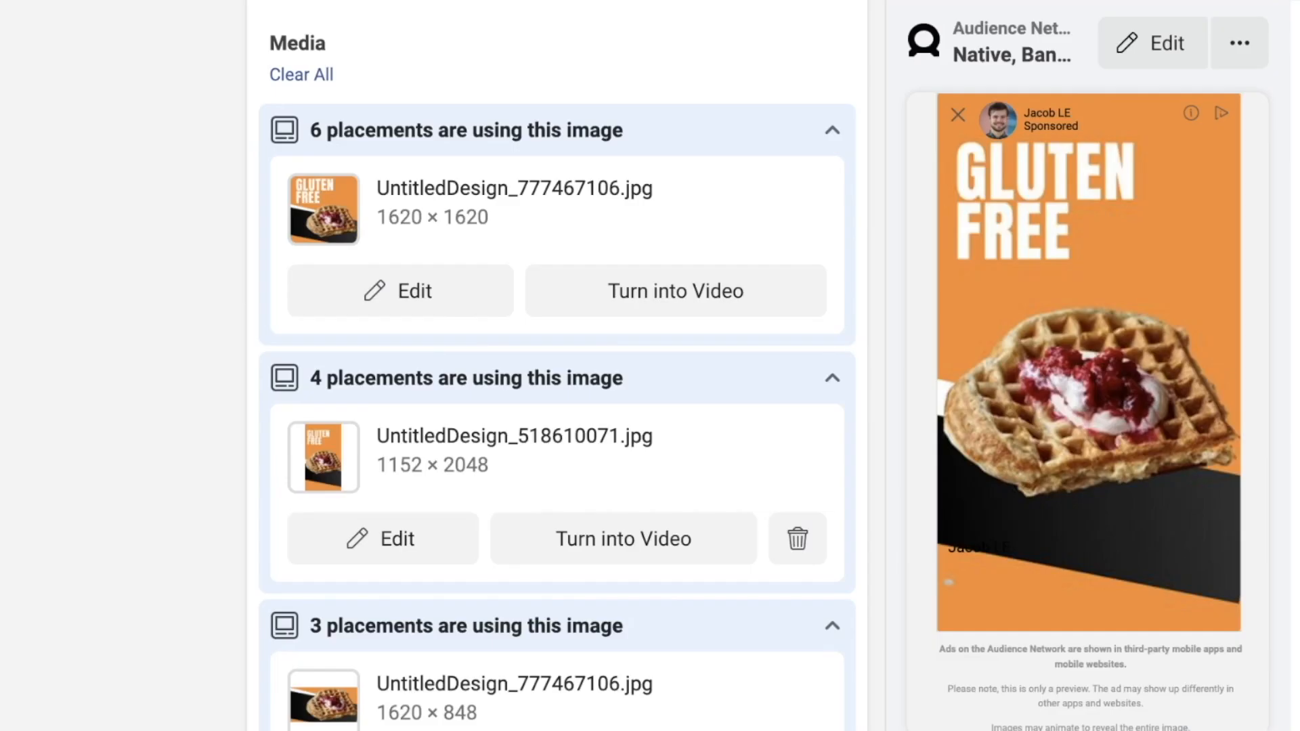
pyautogui.click(679, 304)
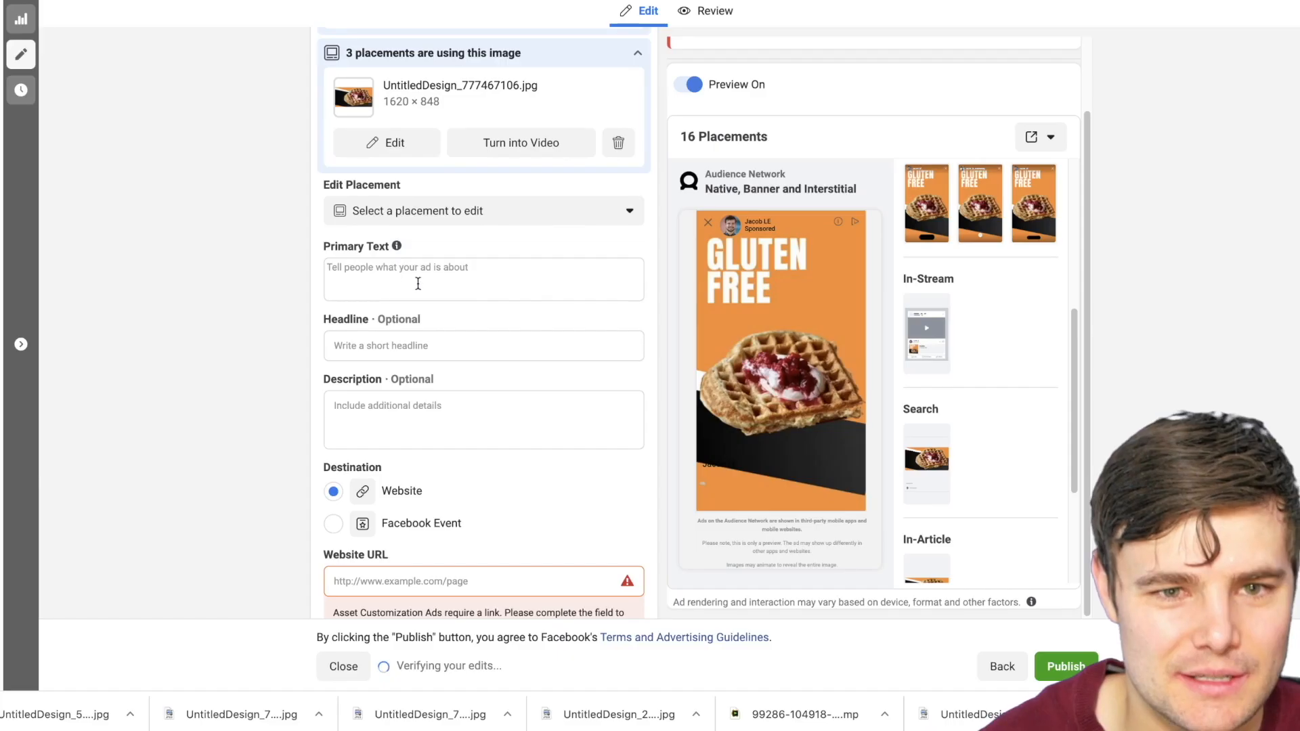
# Copy "Do you want to eat healthier but don't have the time?" from cell A2 of the Google Sheets spreadsheet into the ad's Primary Text.
pyautogui.click(399, 267)
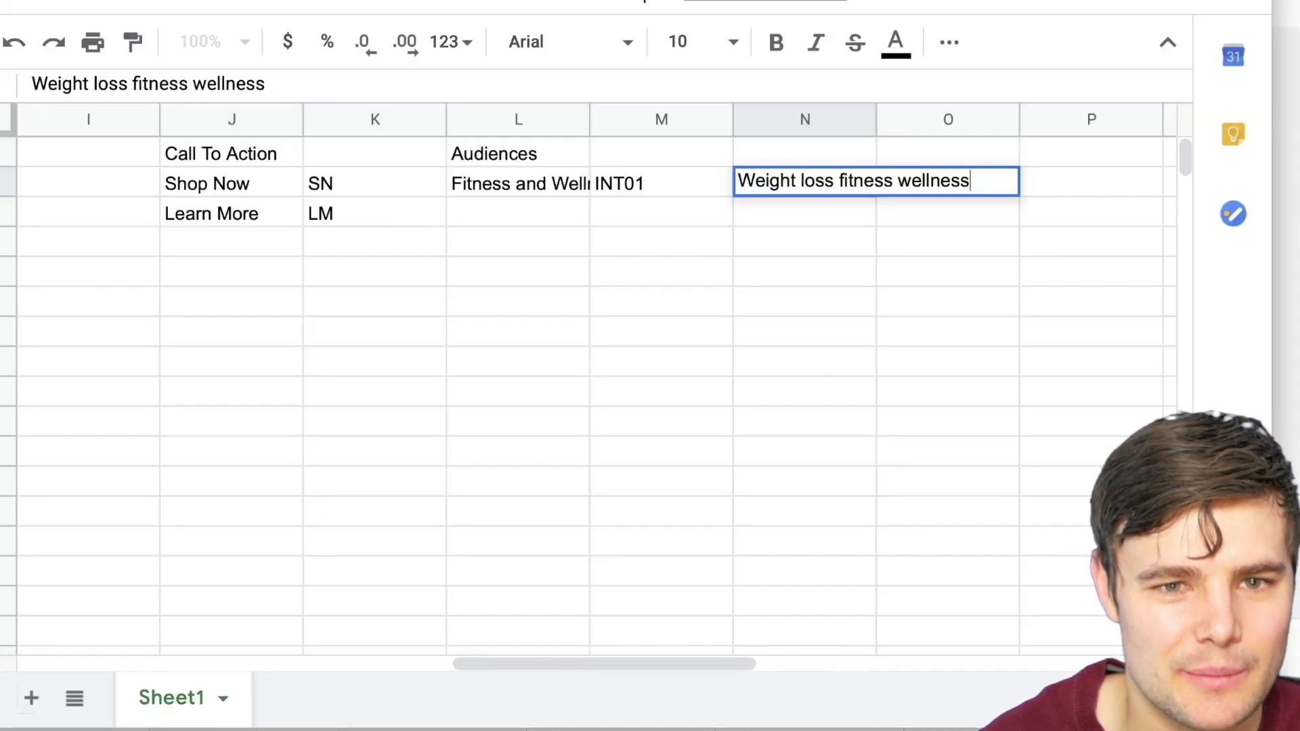
pyautogui.moveTo(566, 664); pyautogui.dragTo(124, 627)
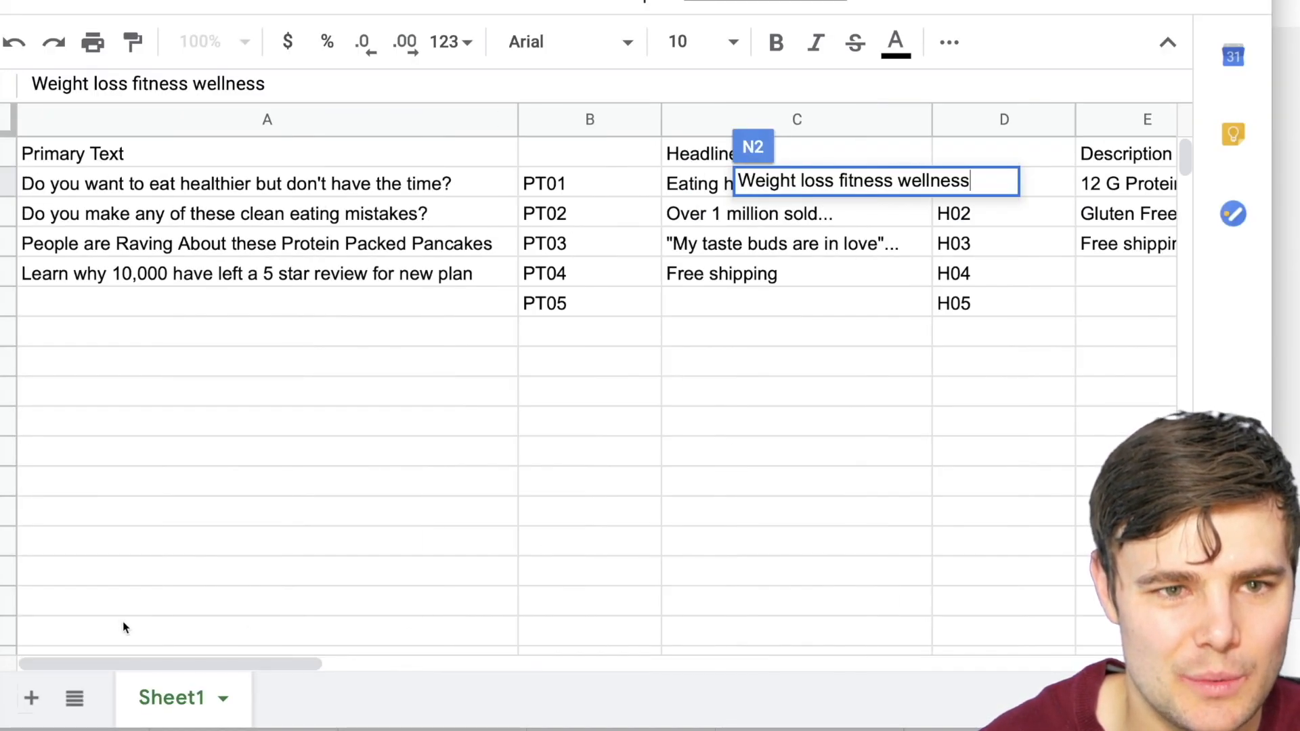
pyautogui.click(100, 420)
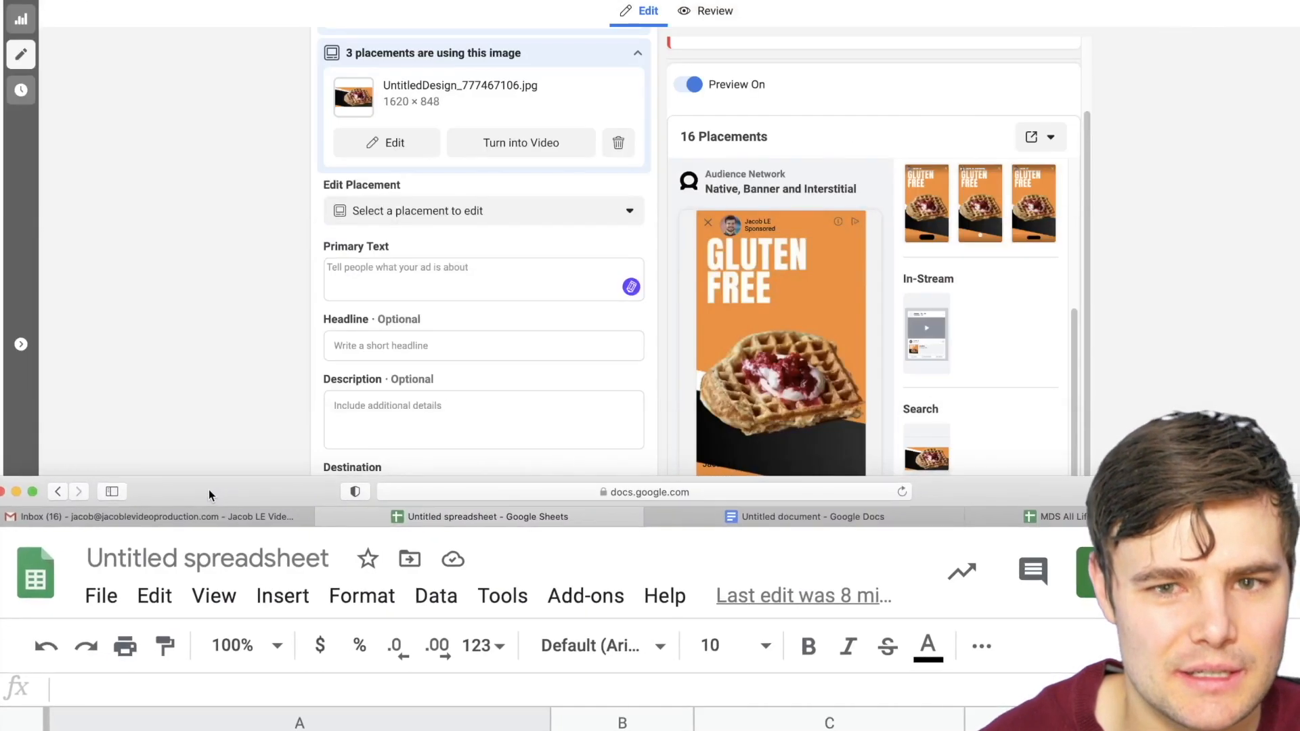
pyautogui.moveTo(208, 490); pyautogui.dragTo(207, 44)
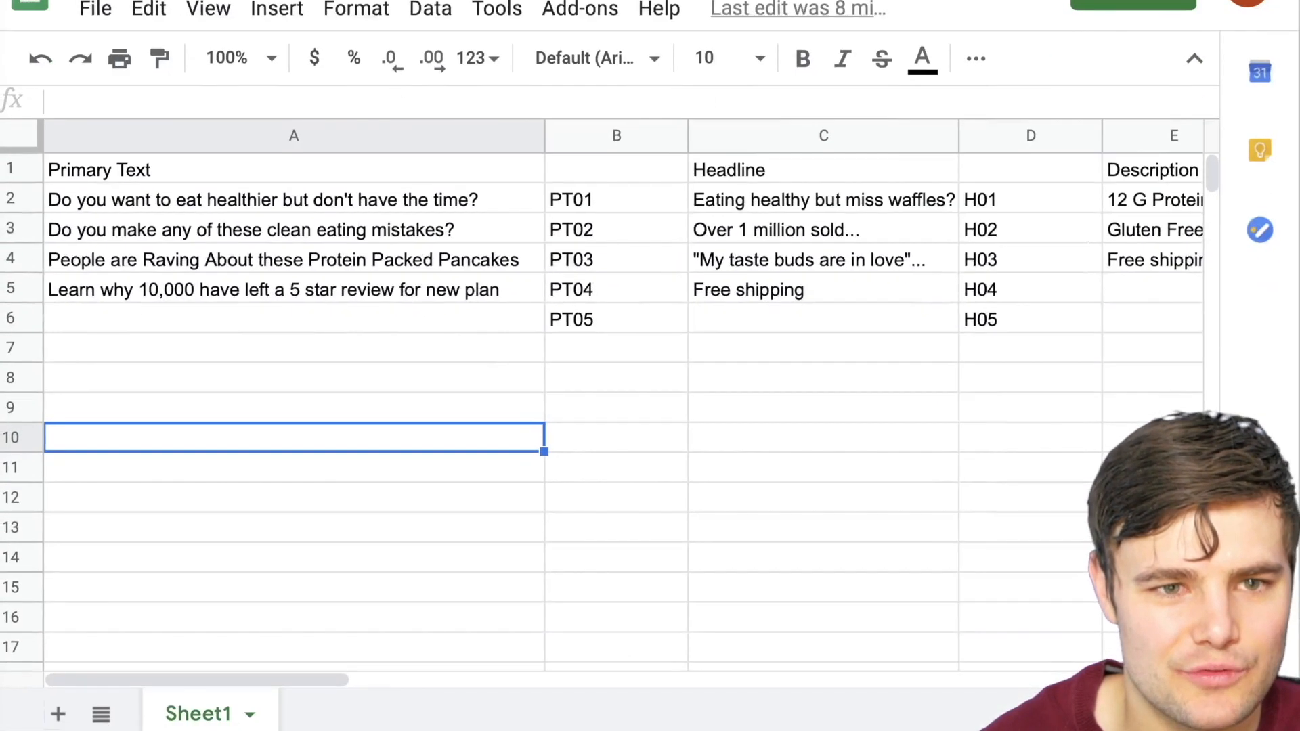
pyautogui.click(148, 184)
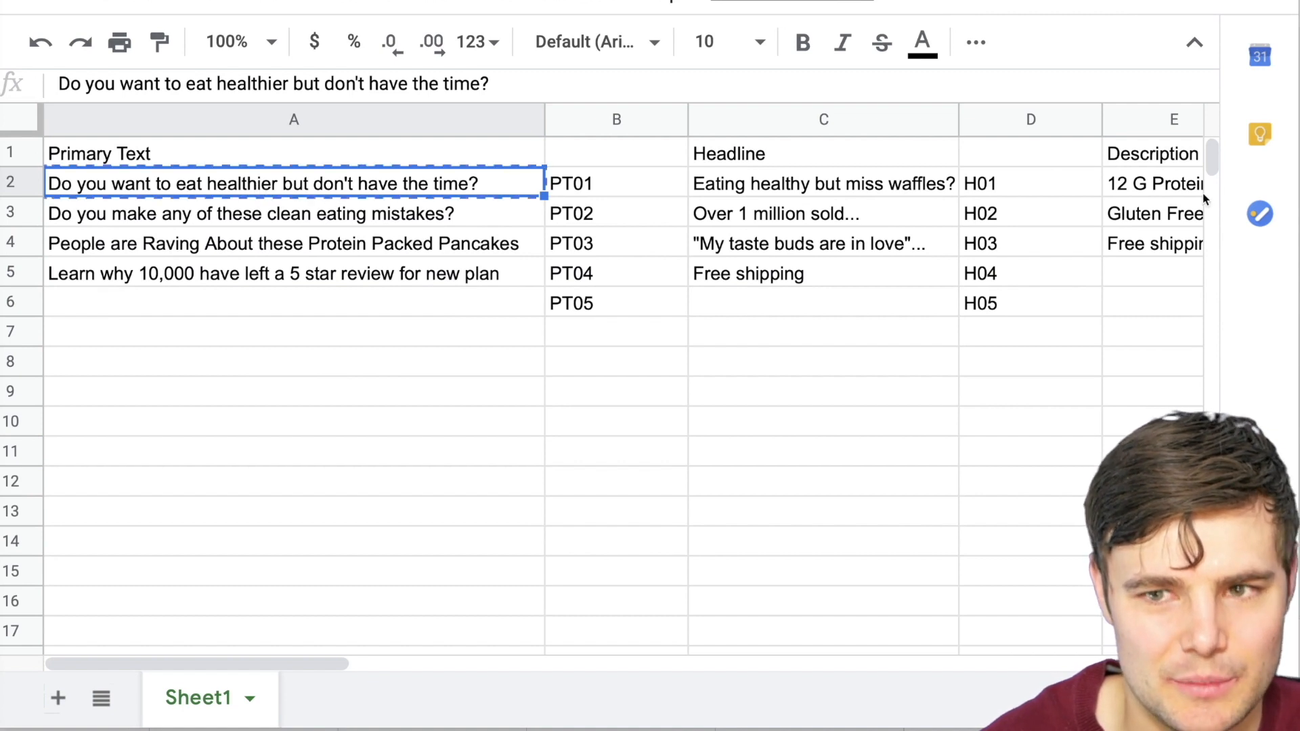
pyautogui.click(329, 268)
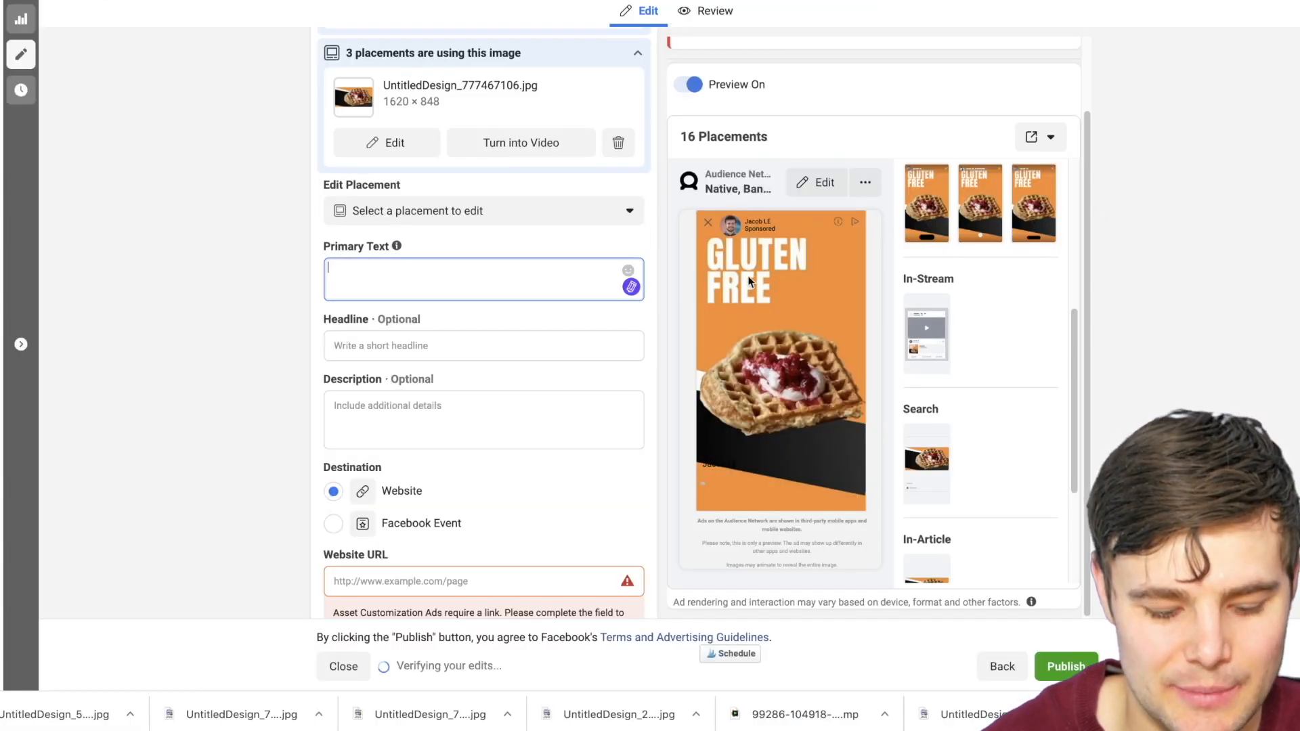
pyautogui.write("Do you want to eat healthier but don't have the time?")
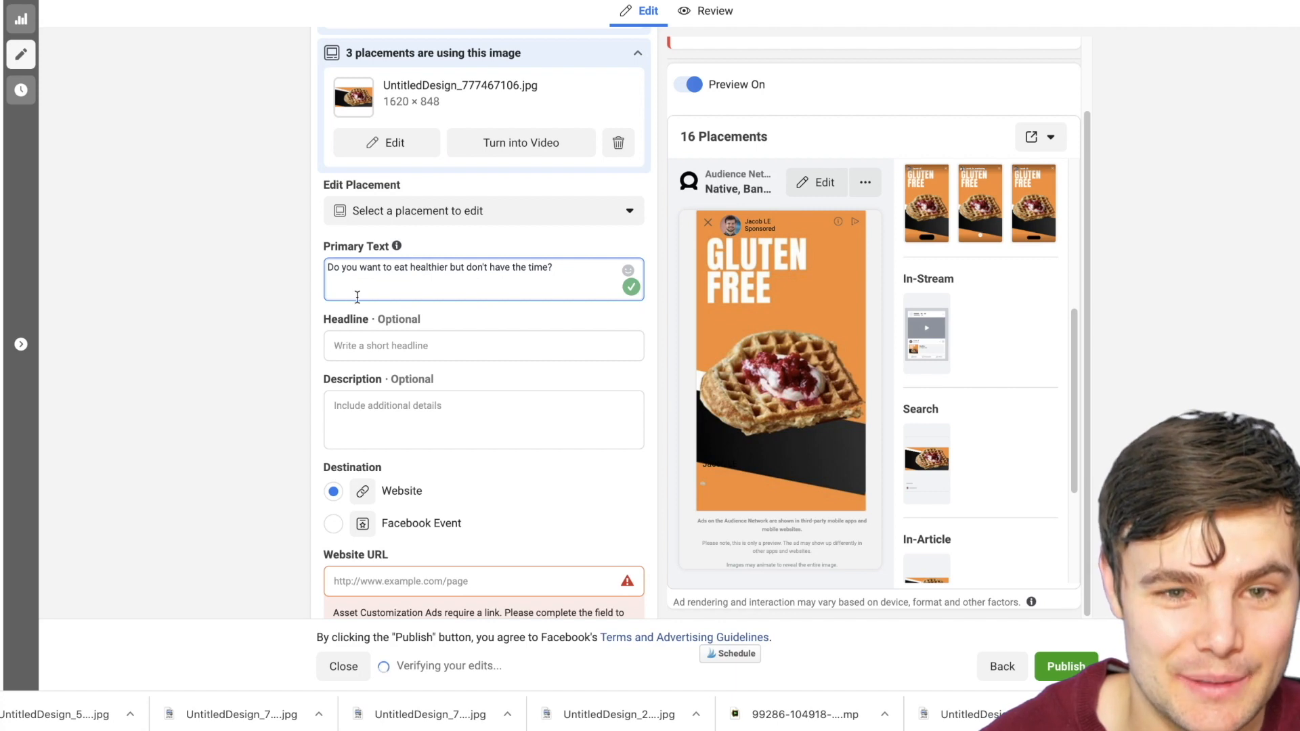
# Copy the H02 headline "Over 1 million sold..." from the Google Sheets spreadsheet into the ad's Headline.
pyautogui.press('Tab')
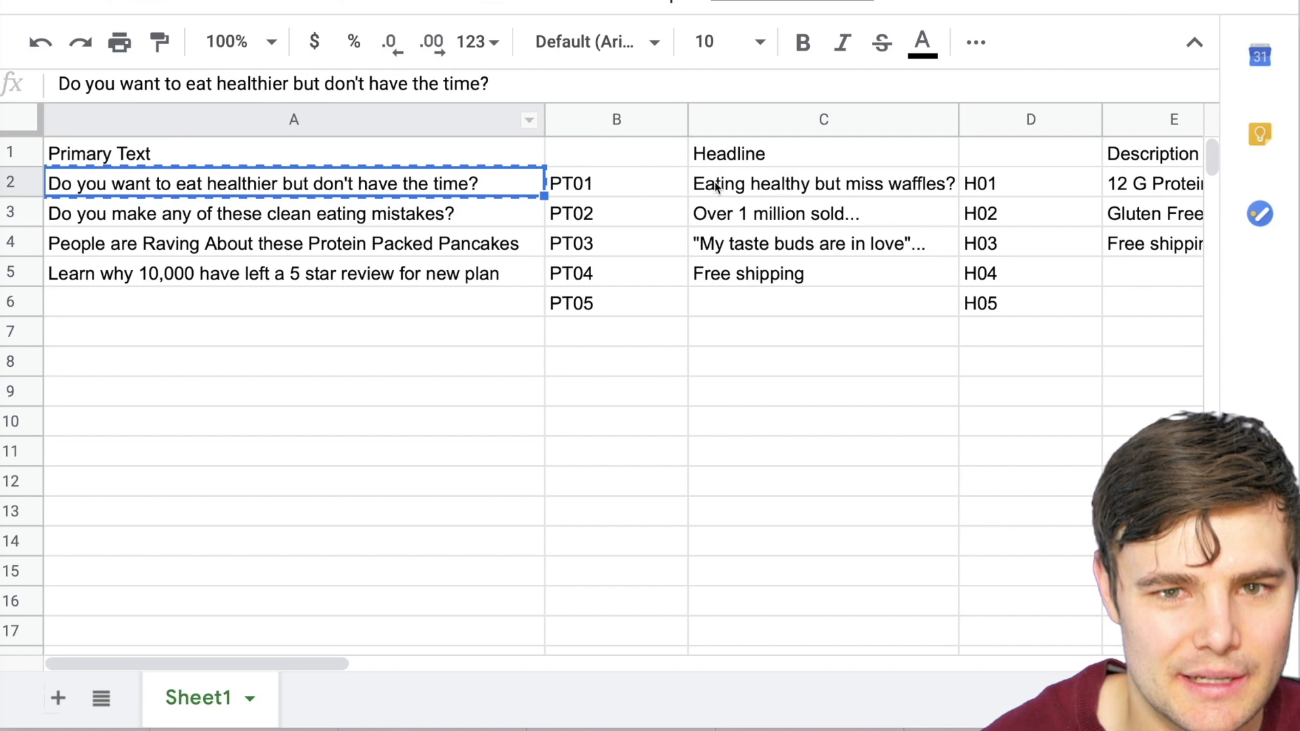
pyautogui.click(716, 187)
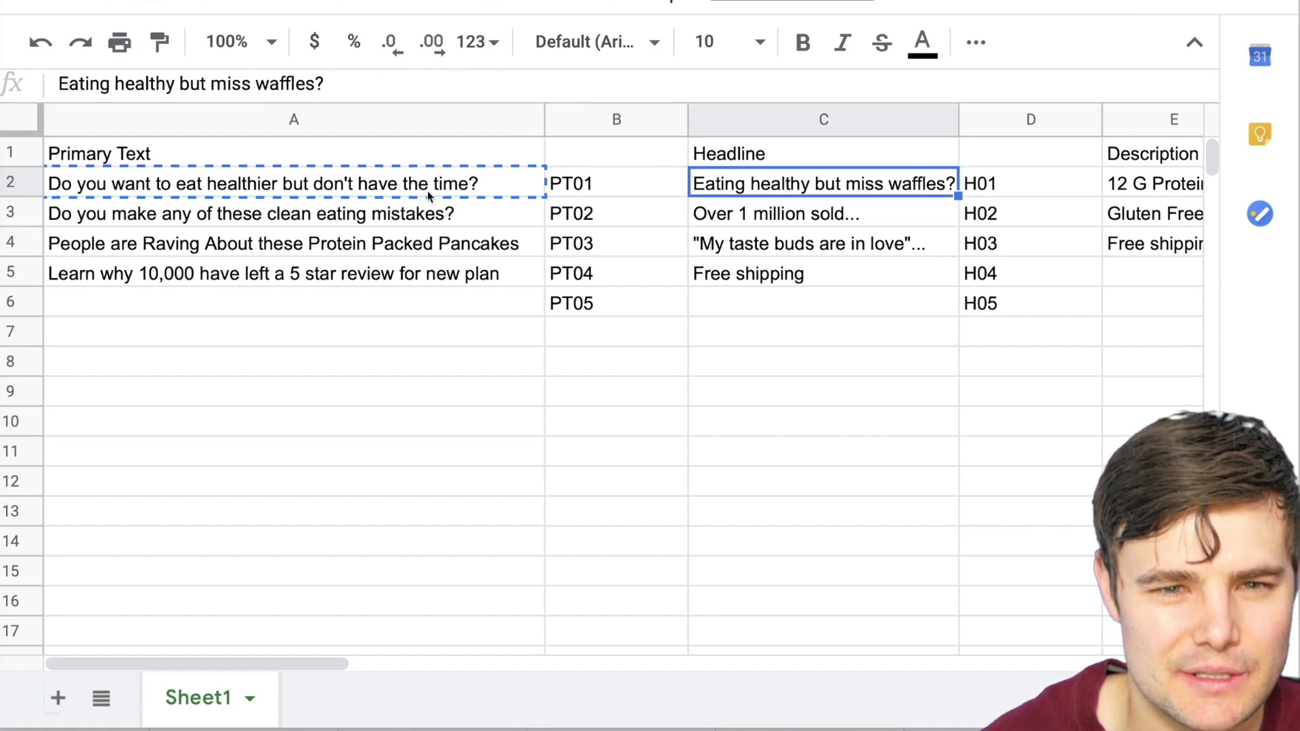
pyautogui.click(746, 218)
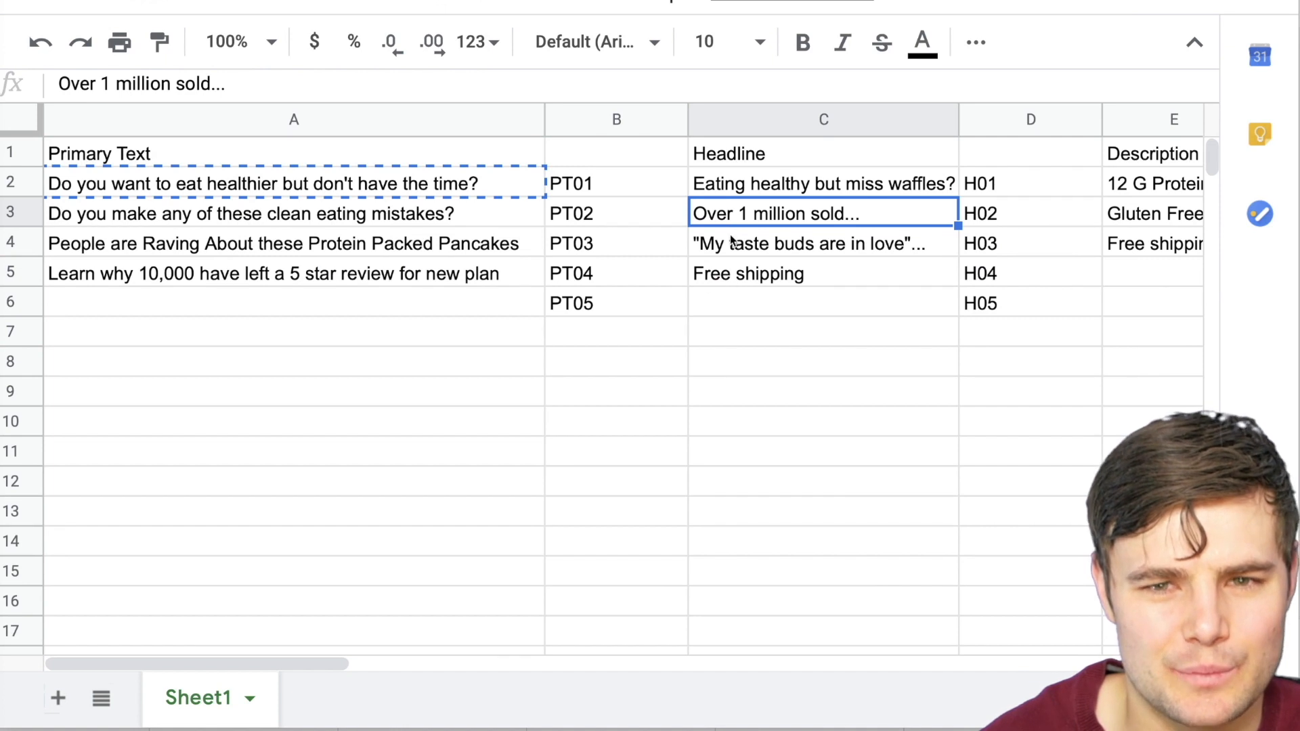
pyautogui.press('super+c')
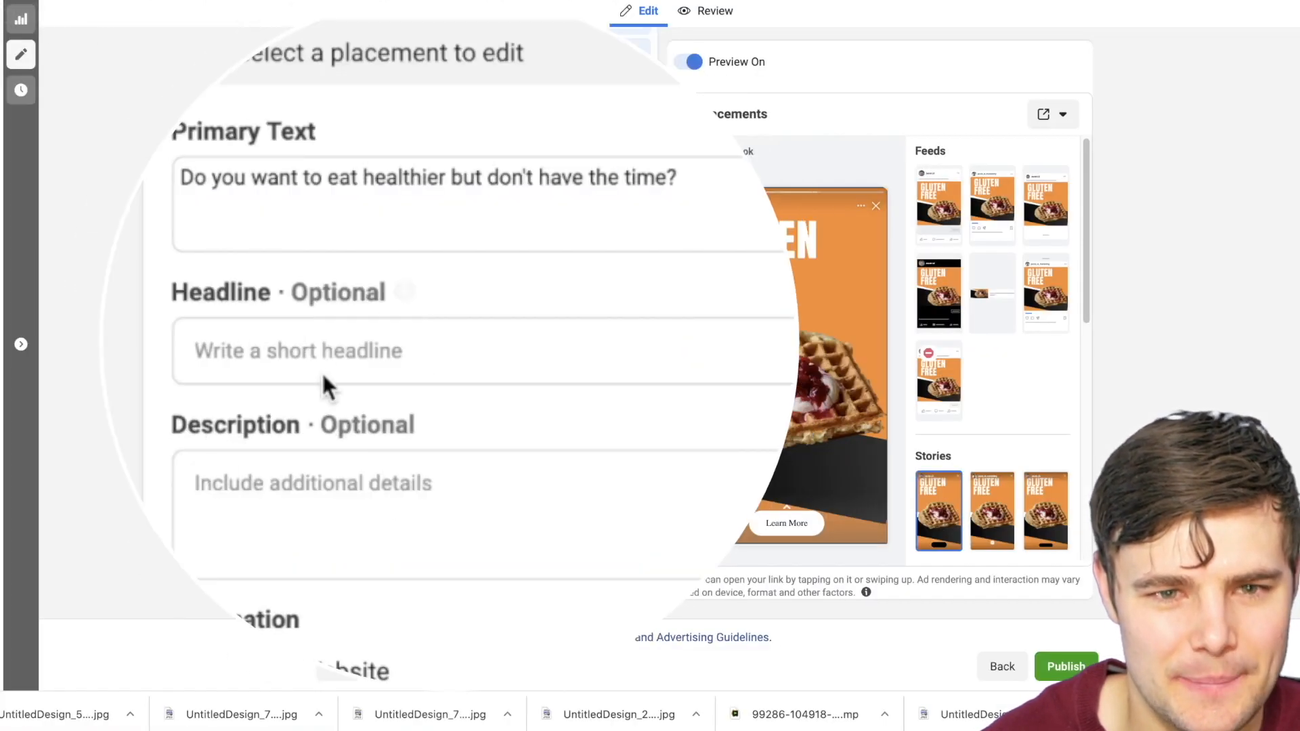
pyautogui.click(322, 355)
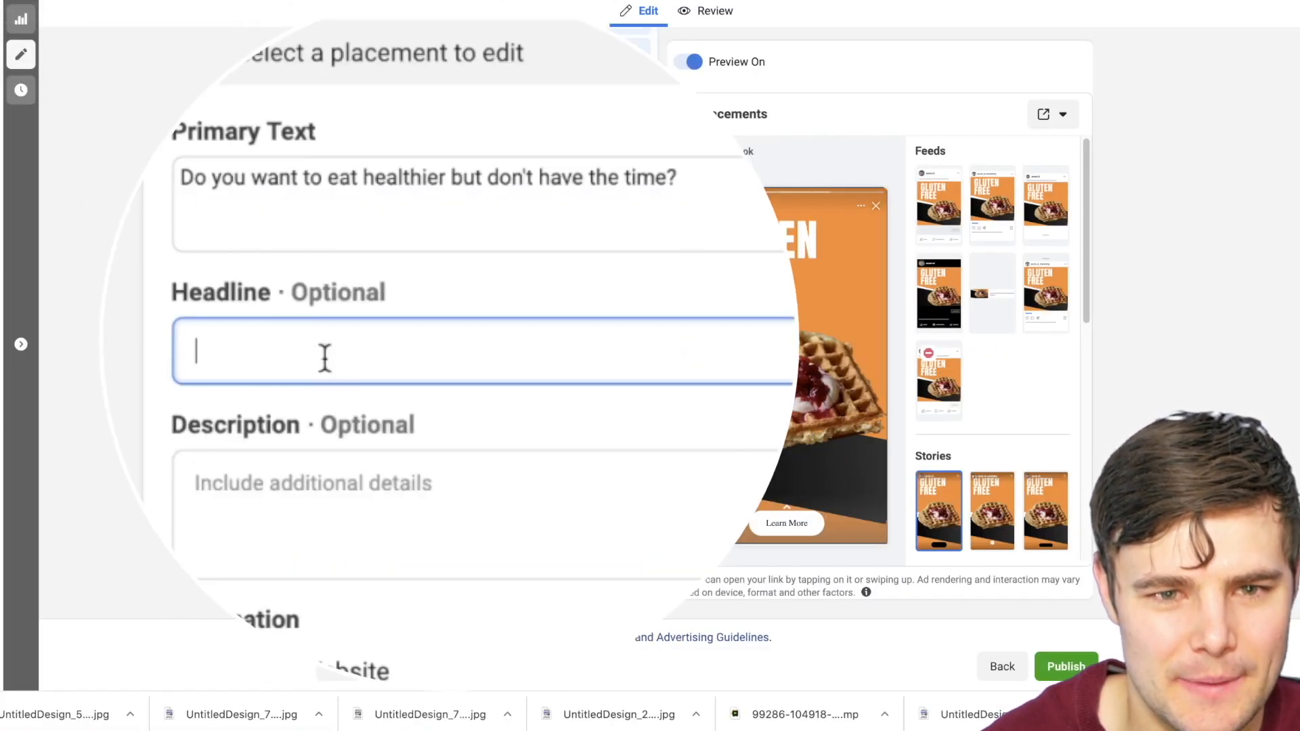
pyautogui.press('super+v')
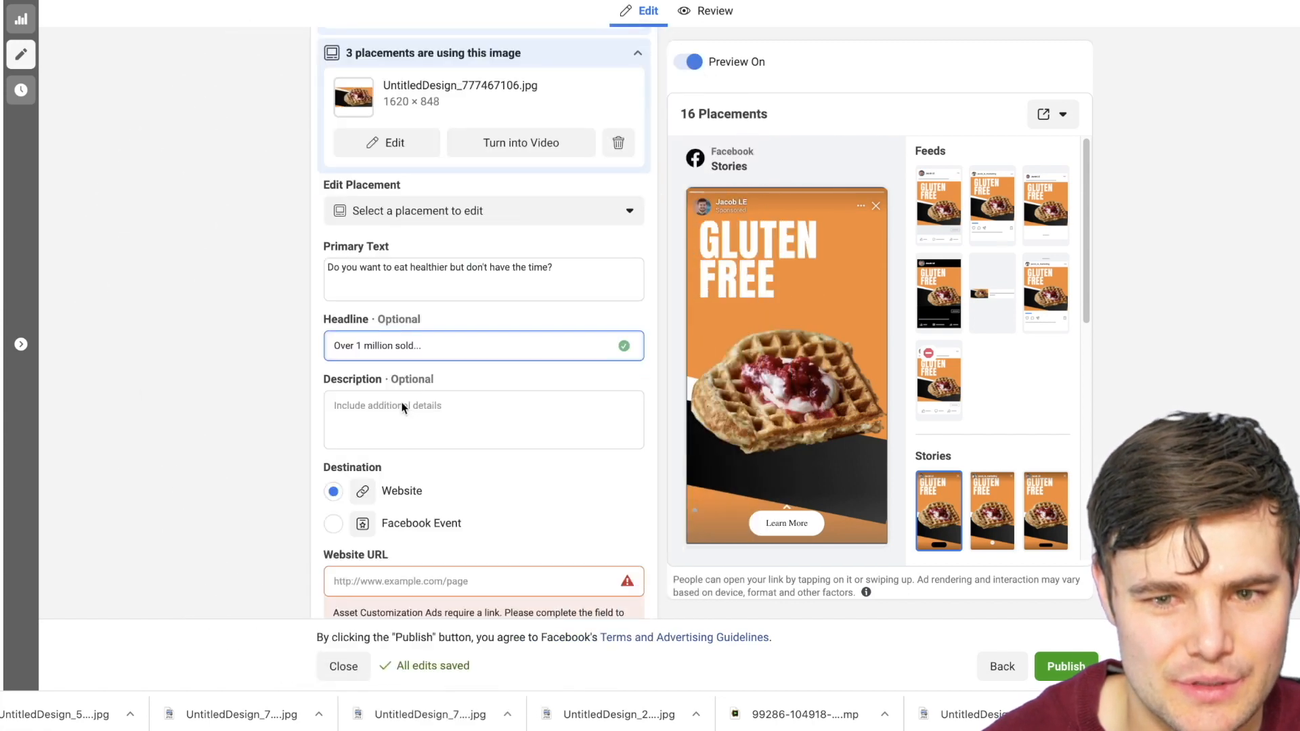
# Copy the D01 description "12 G Protein" from the Google Sheets spreadsheet into the ad's Description.
pyautogui.click(245, 186)
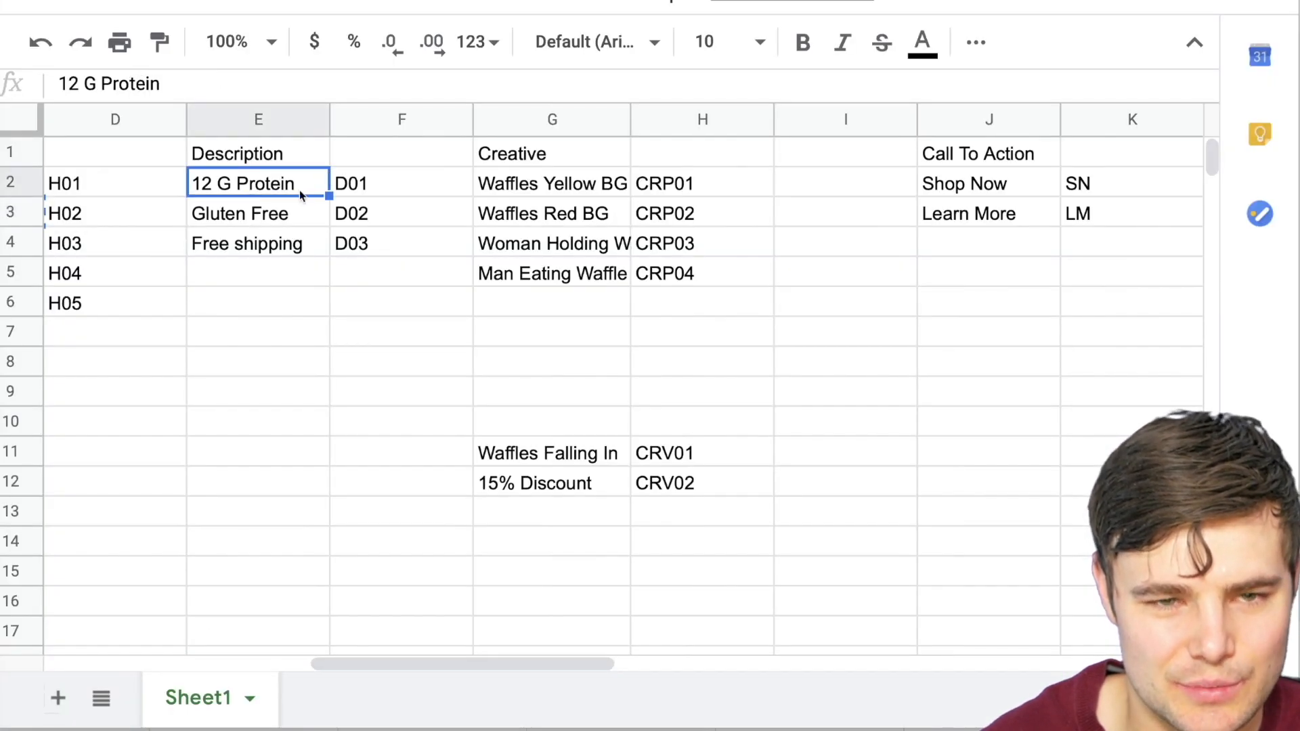
pyautogui.hotkey('ctrl', 'c')
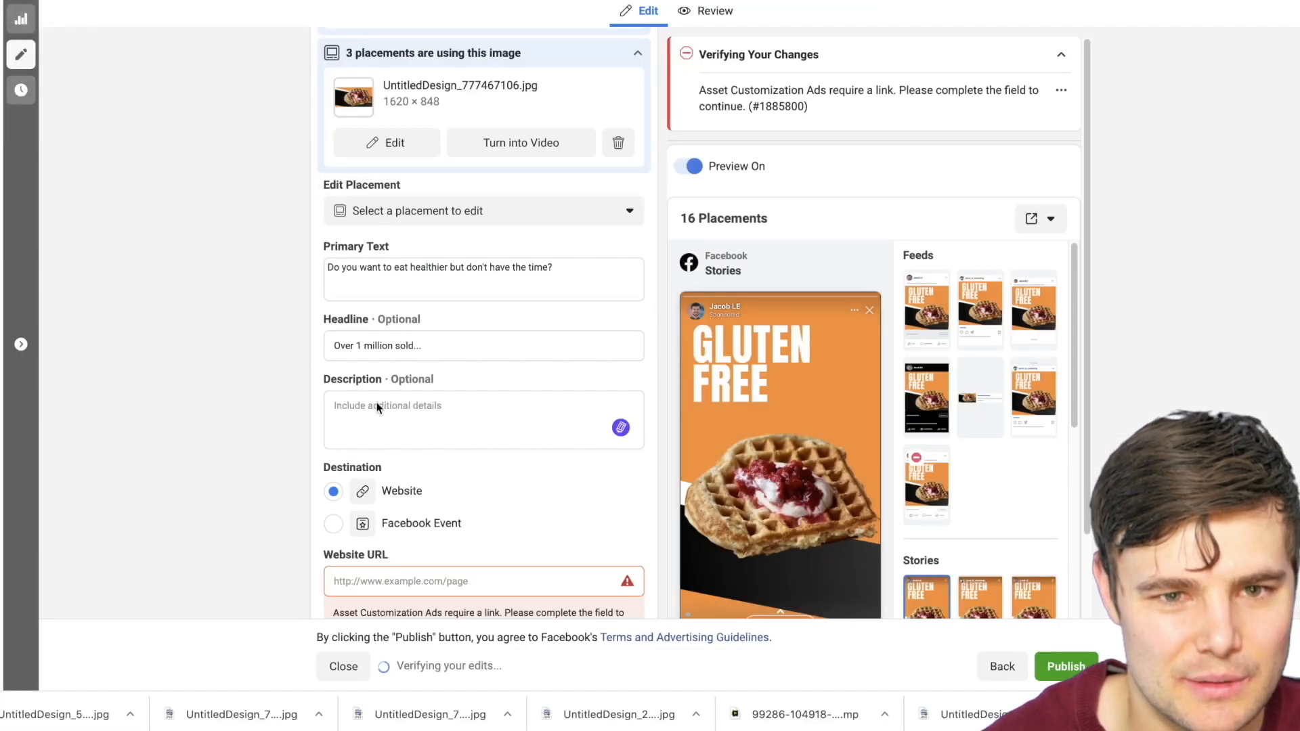
pyautogui.click(380, 404)
pyautogui.hotkey('ctrl', 'v')
# Enter the advertiser's own https site address as the ad's Website URL.
pyautogui.click(420, 581)
pyautogui.write('ht')
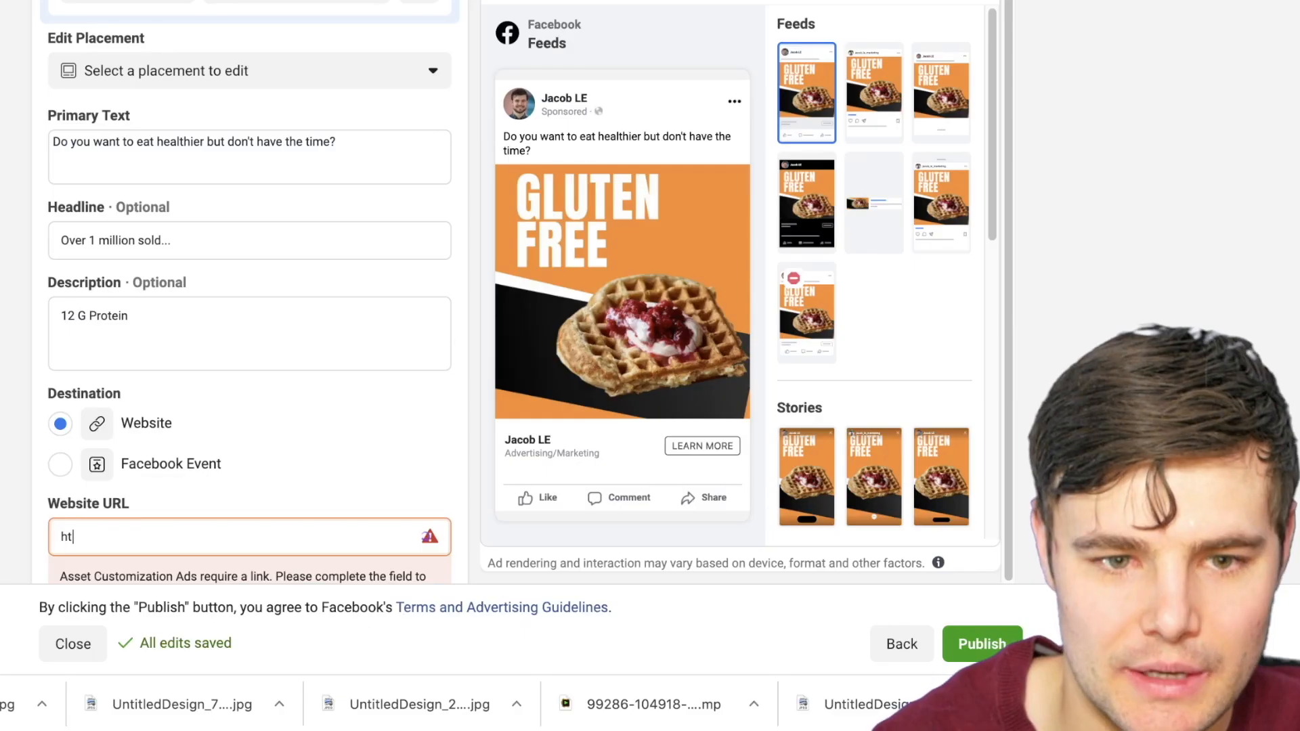
pyautogui.write('tps://jacob')
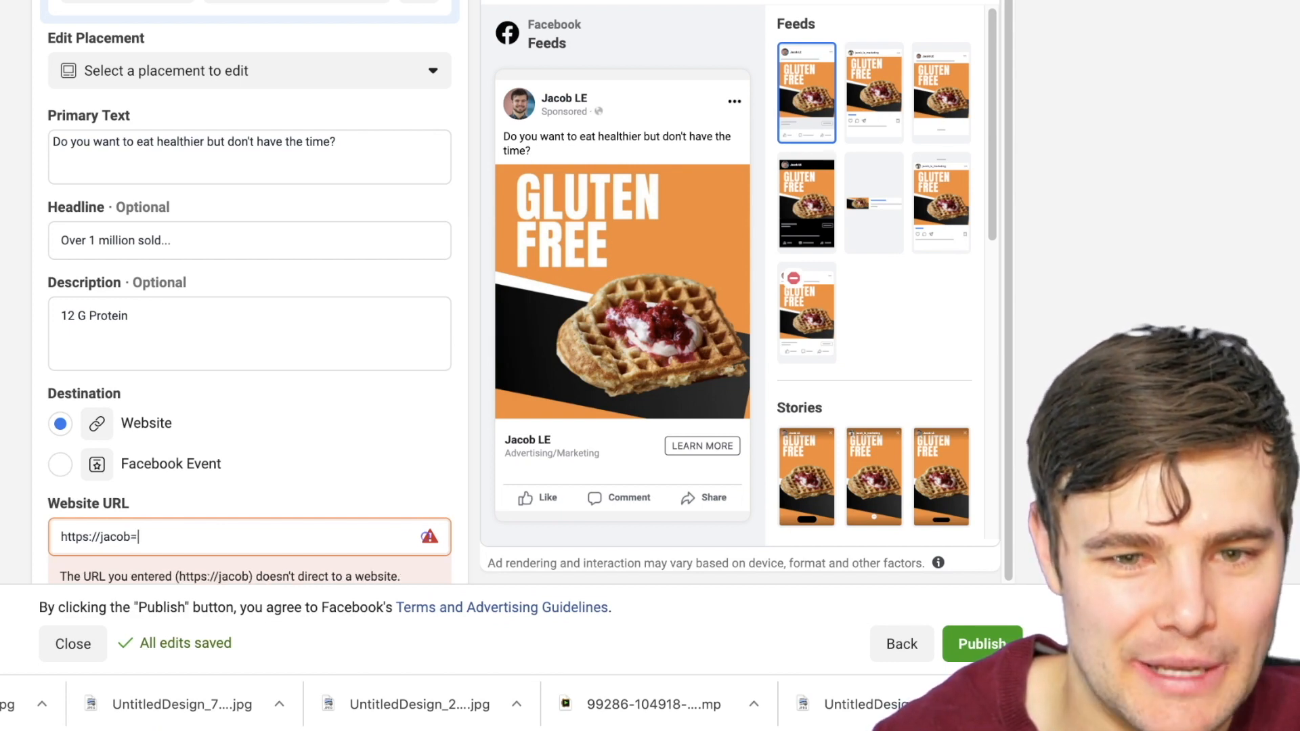
pyautogui.write('=')
pyautogui.press('BackSpace')
pyautogui.write('-le.com')
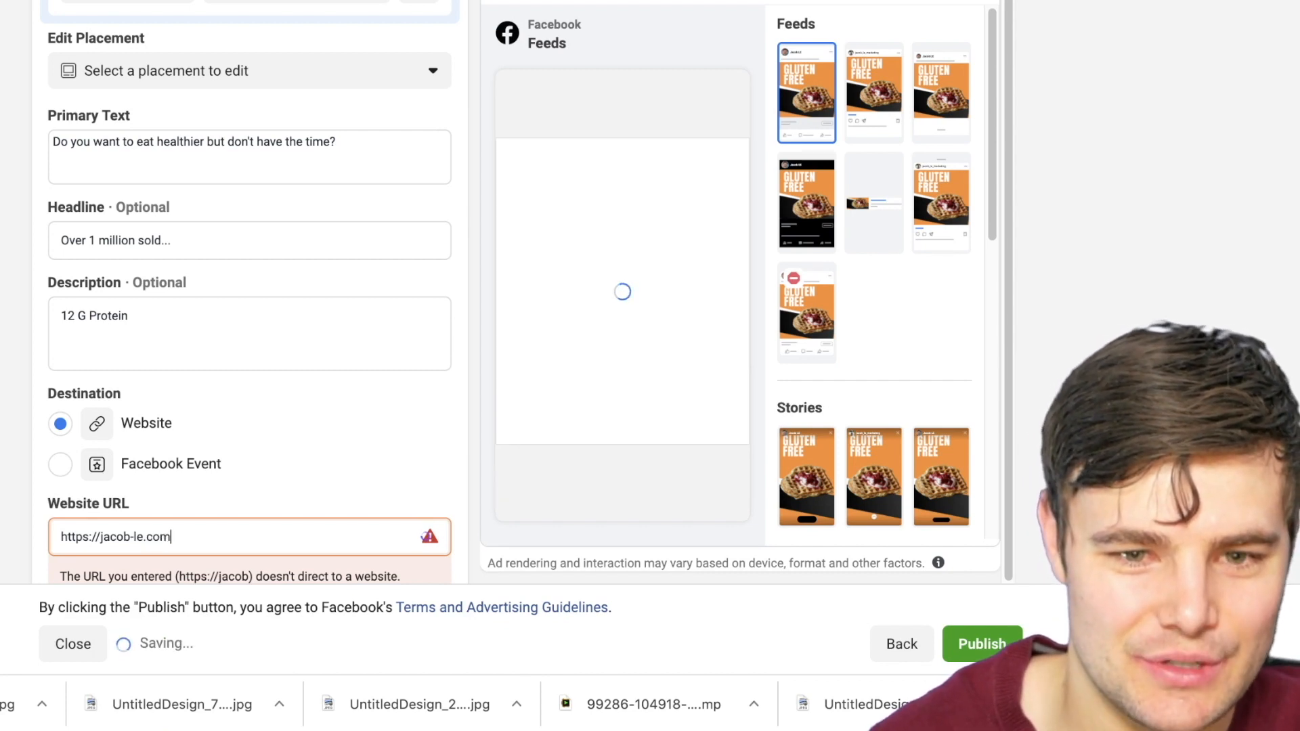
pyautogui.scroll(-3, 249, 304)
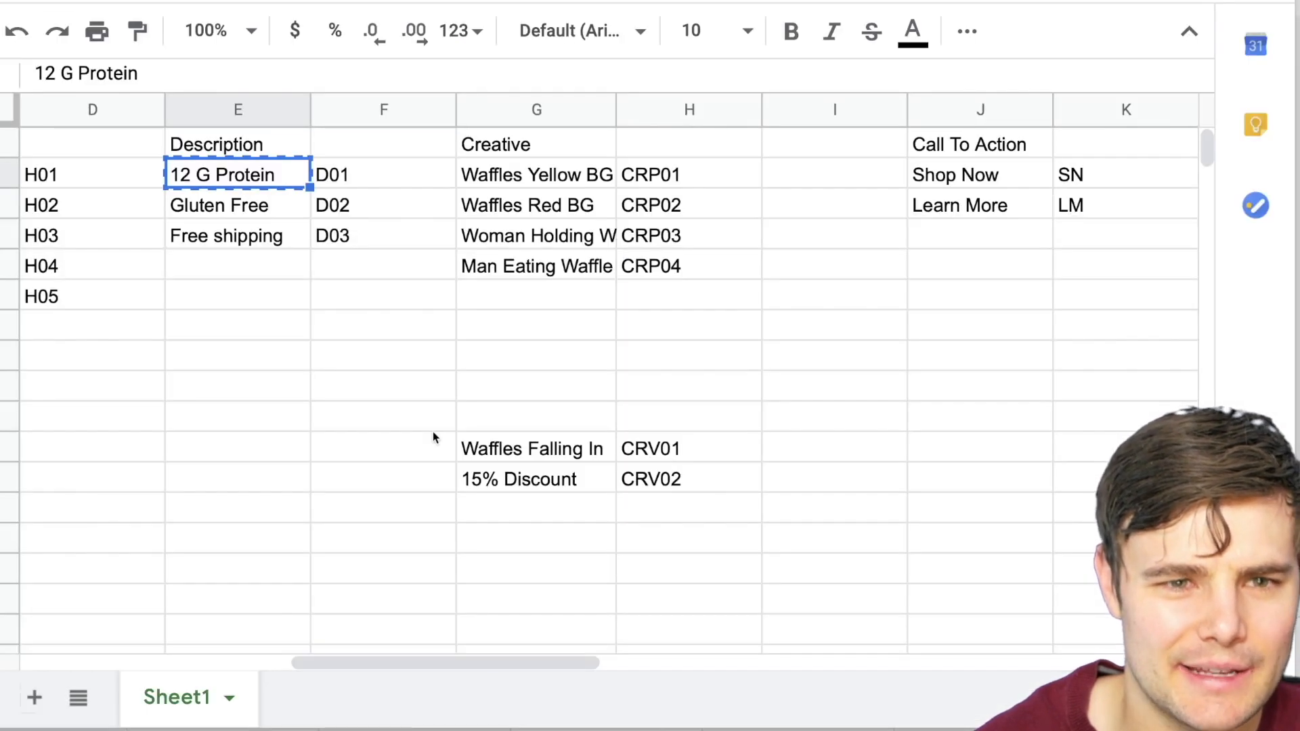
# Extend the PT01 primary text in spreadsheet cell A2 with "People are raving about these protein waffles." and select the full text.
pyautogui.moveTo(476, 662); pyautogui.dragTo(114, 657)
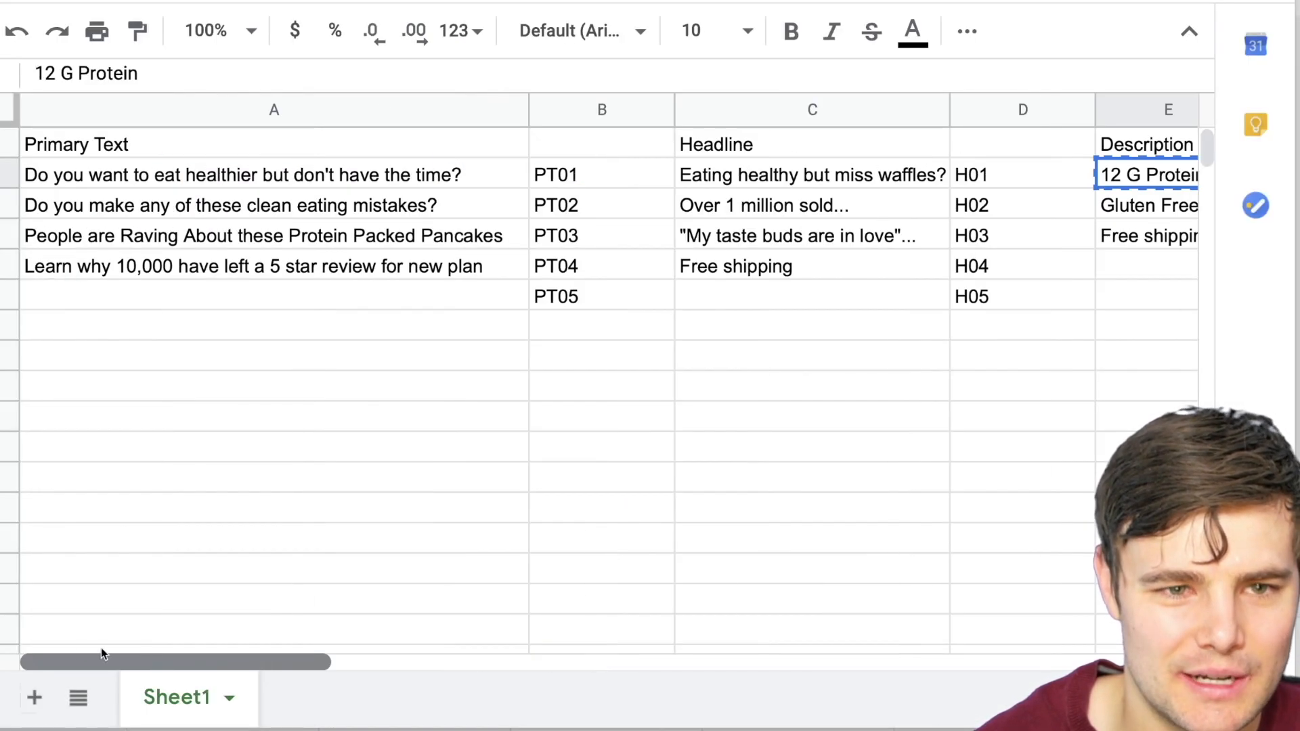
pyautogui.click(489, 158)
pyautogui.doubleClick(489, 170)
pyautogui.write('People are ')
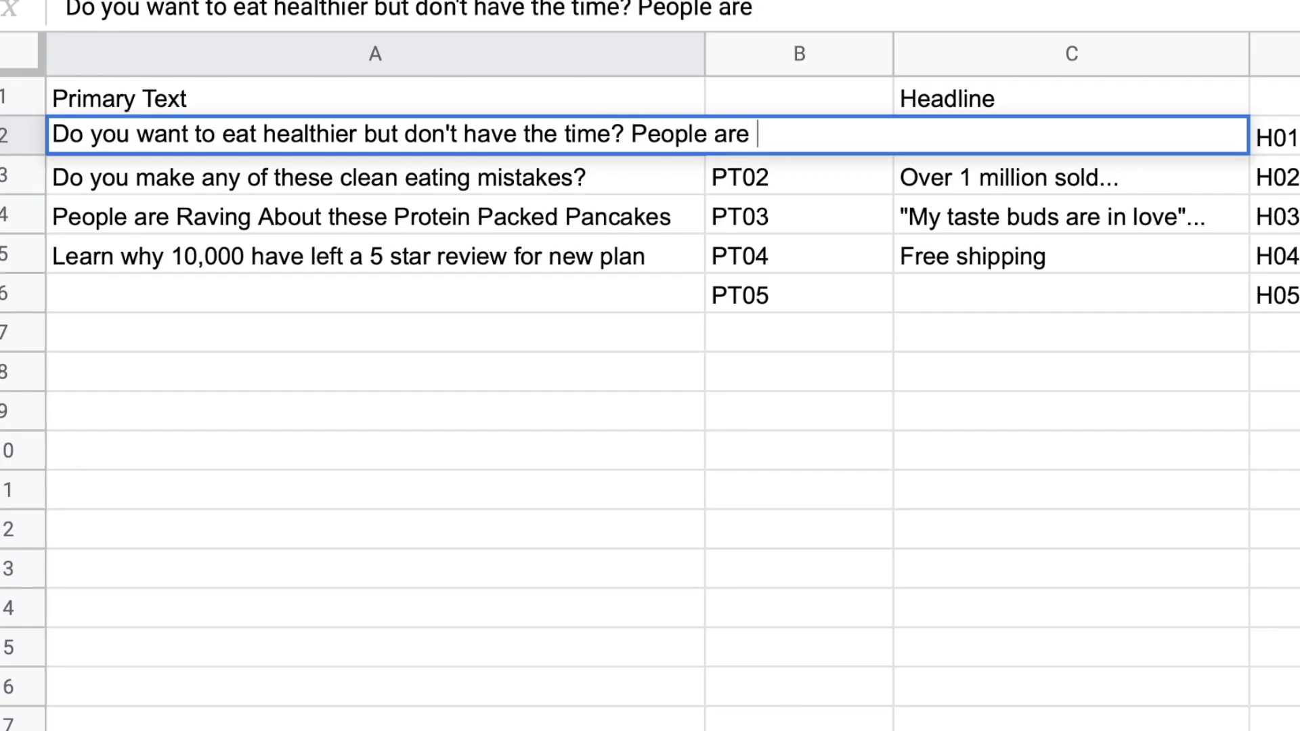
pyautogui.write('raving about these protein waffles.')
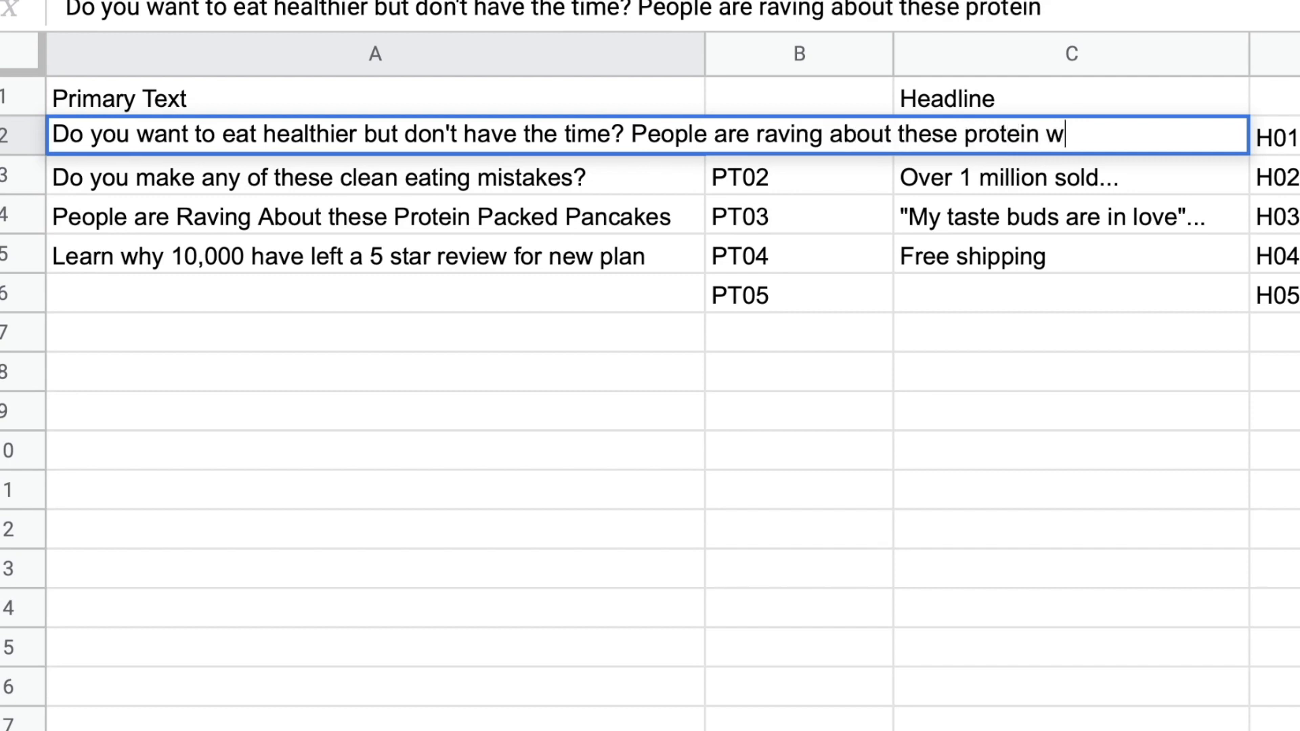
pyautogui.tripleClick(596, 135)
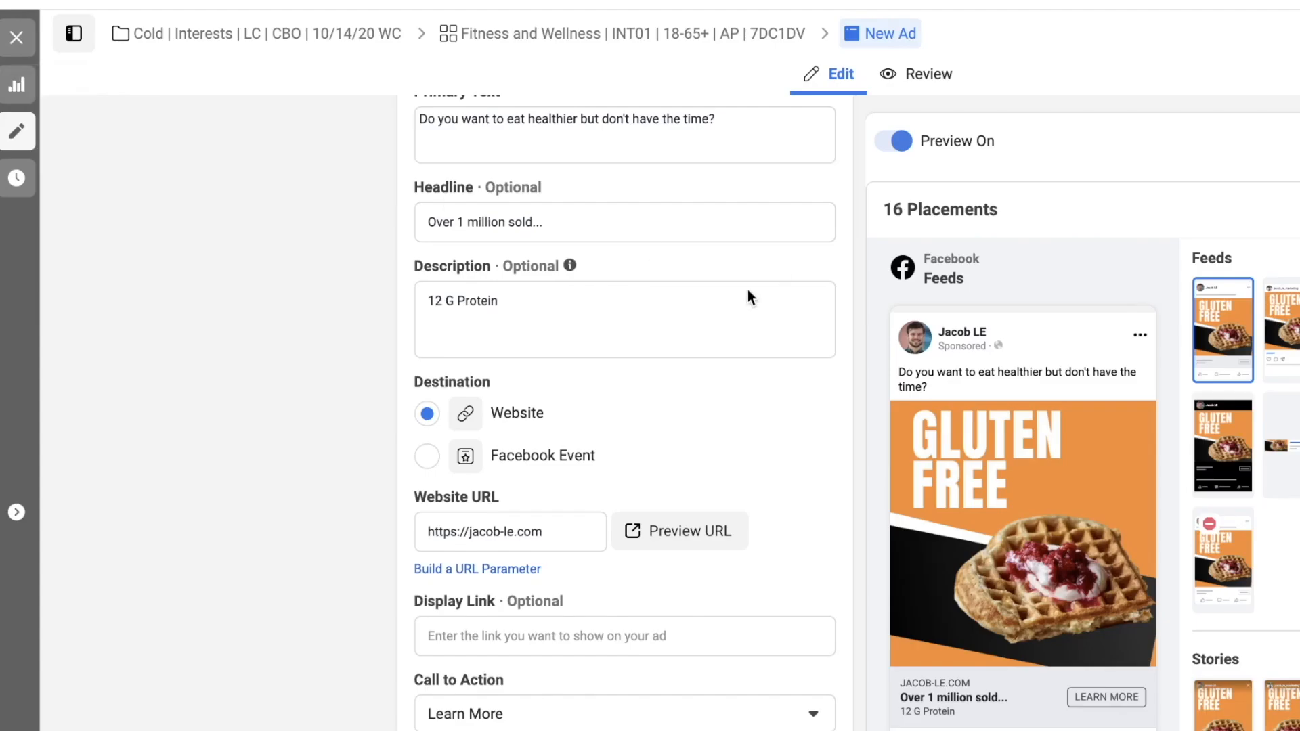
# Replace the ad's Primary Text with the copied "Do you want to eat healthier but don't have the time? People are raving about these protein waffles.".
pyautogui.scroll(1, 678, 271)
pyautogui.click(723, 159)
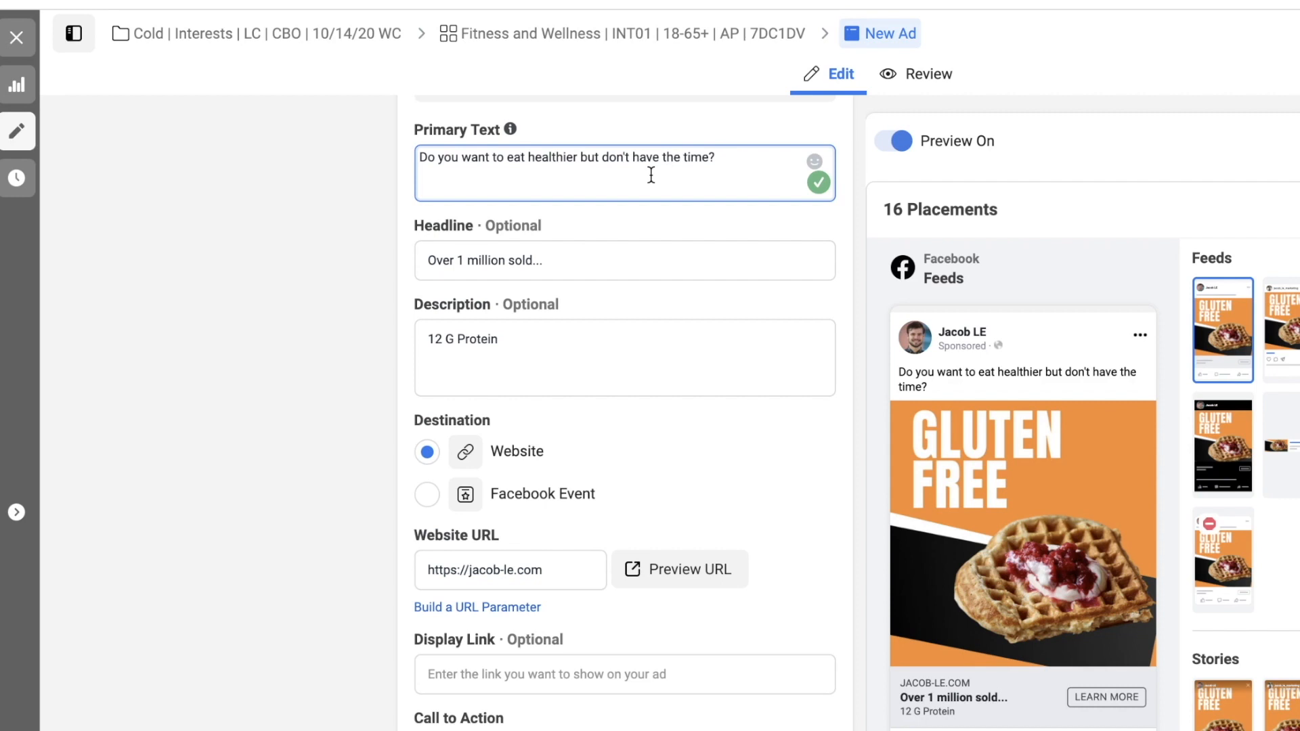
pyautogui.press('Return')
pyautogui.hotkey('ctrl', 'v')
pyautogui.moveTo(723, 153); pyautogui.dragTo(421, 161)
pyautogui.press('BackSpace')
pyautogui.press('Delete')
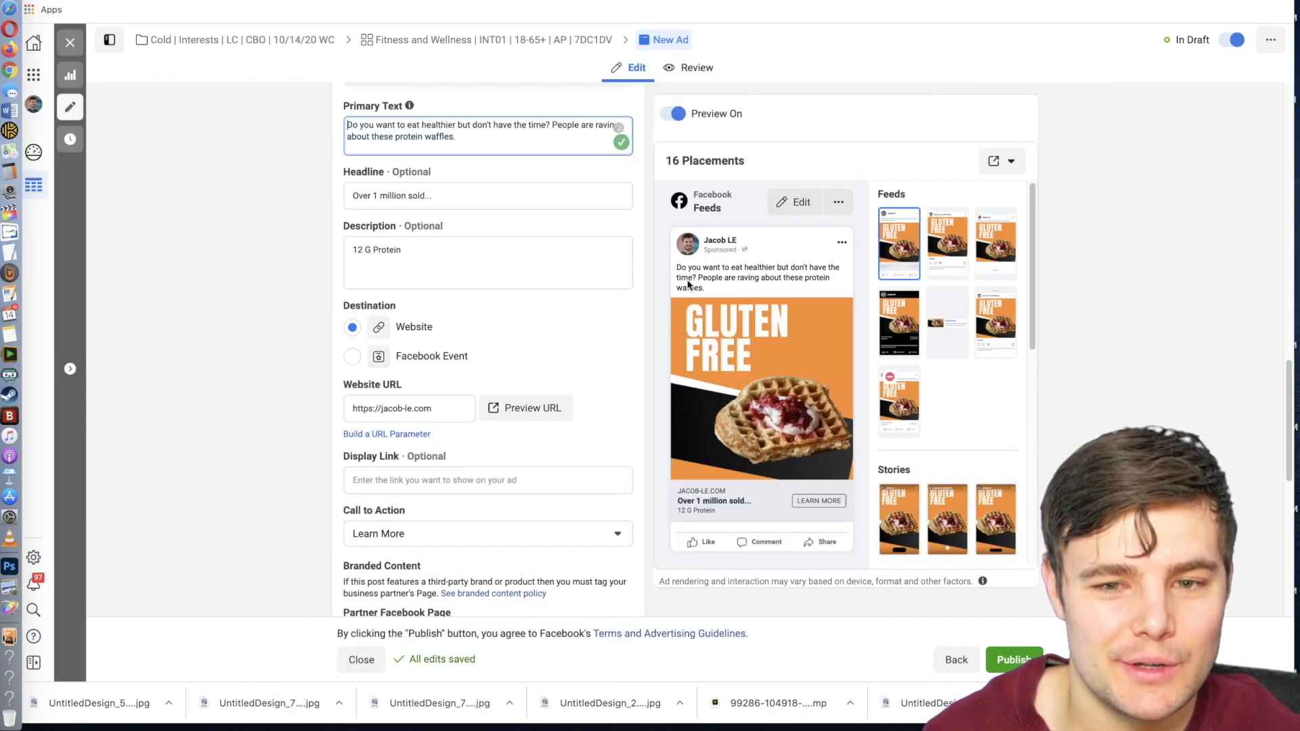
# Examine the URL parameter builder for the website link and leave it without applying any parameters.
pyautogui.scroll(-2, 325, 328)
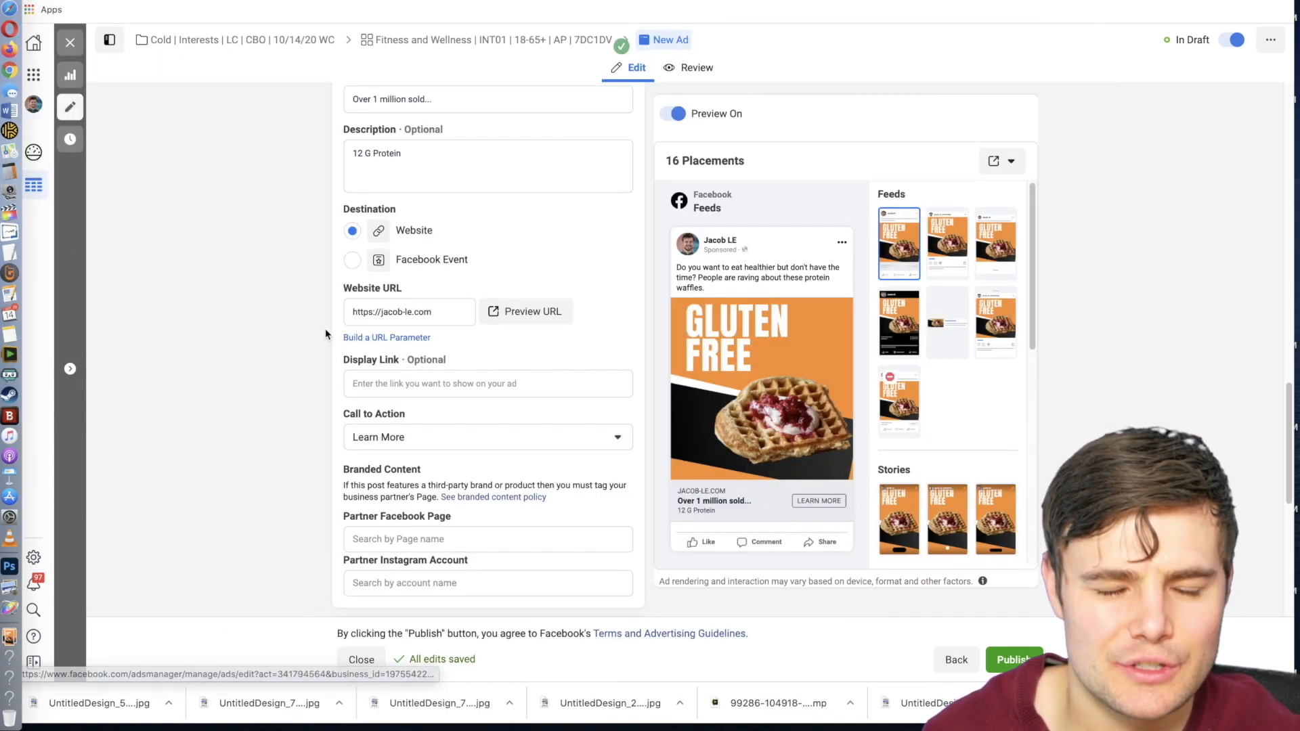
pyautogui.click(359, 338)
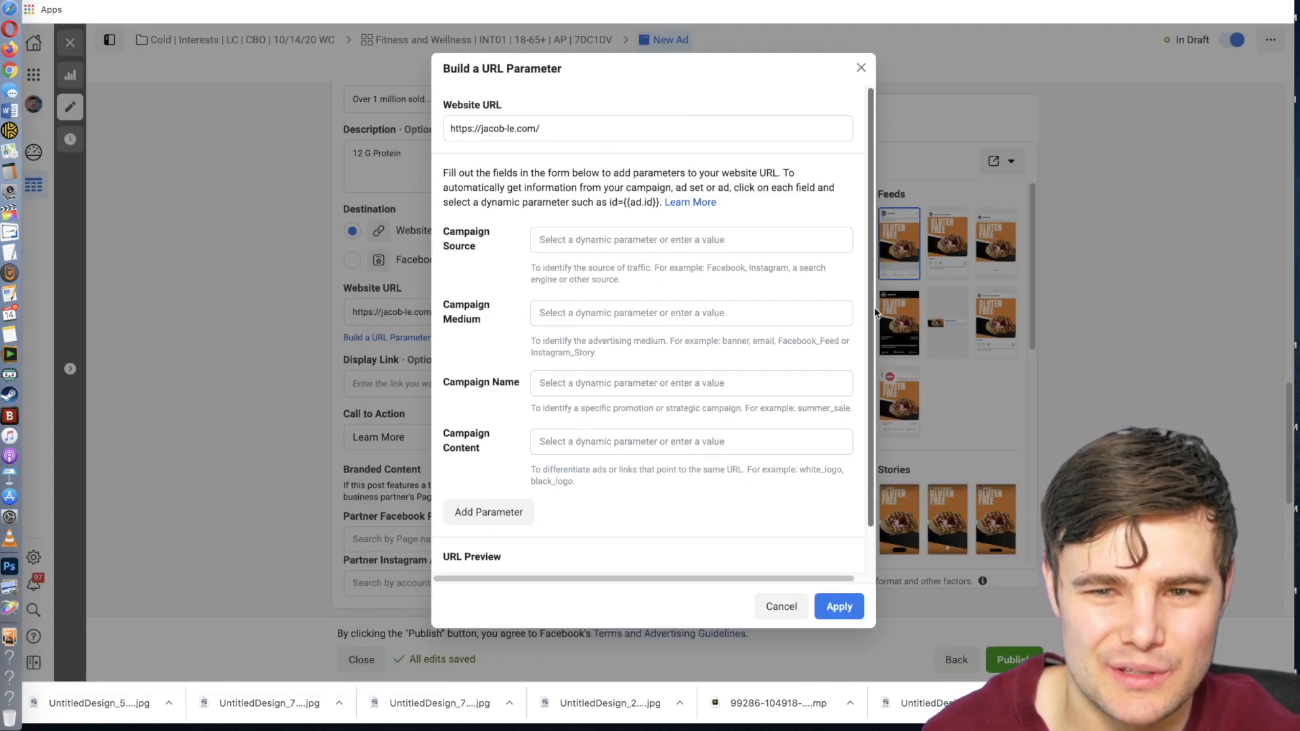
pyautogui.scroll(-2, 864, 322)
pyautogui.hscroll(1, 703, 578)
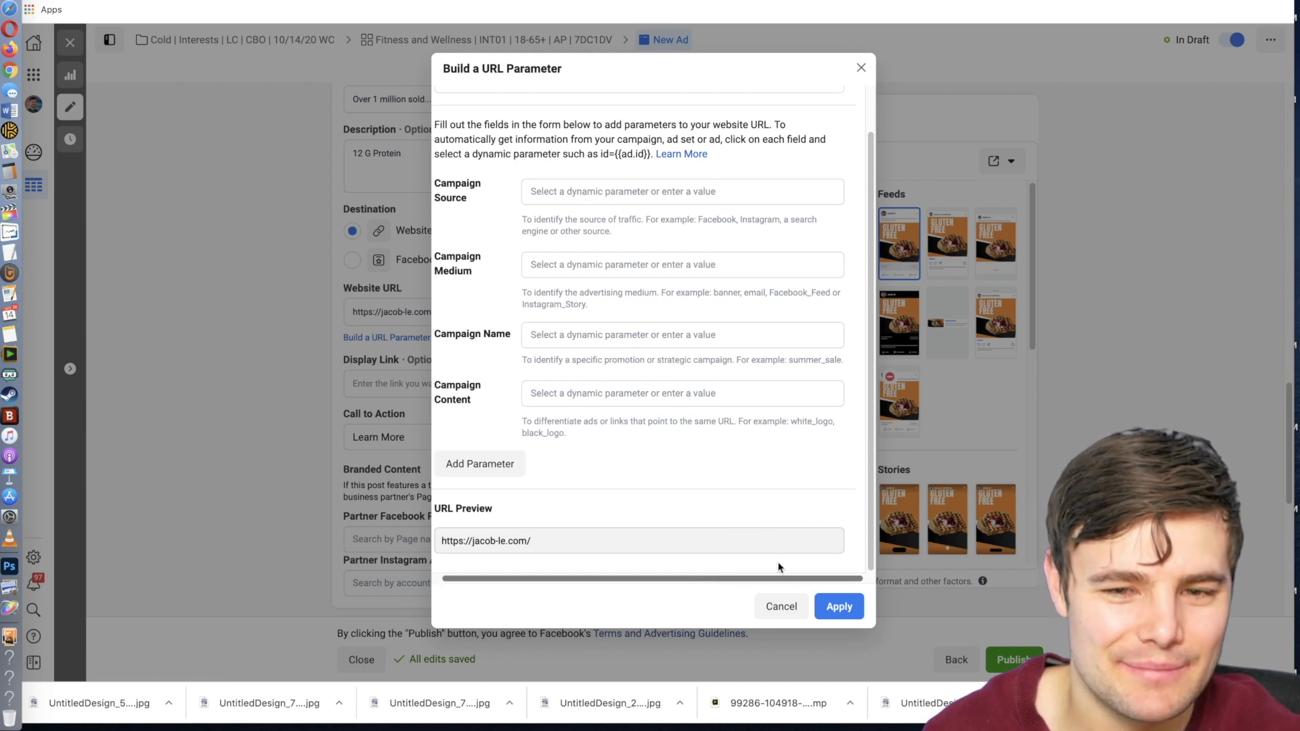
pyautogui.press('Escape')
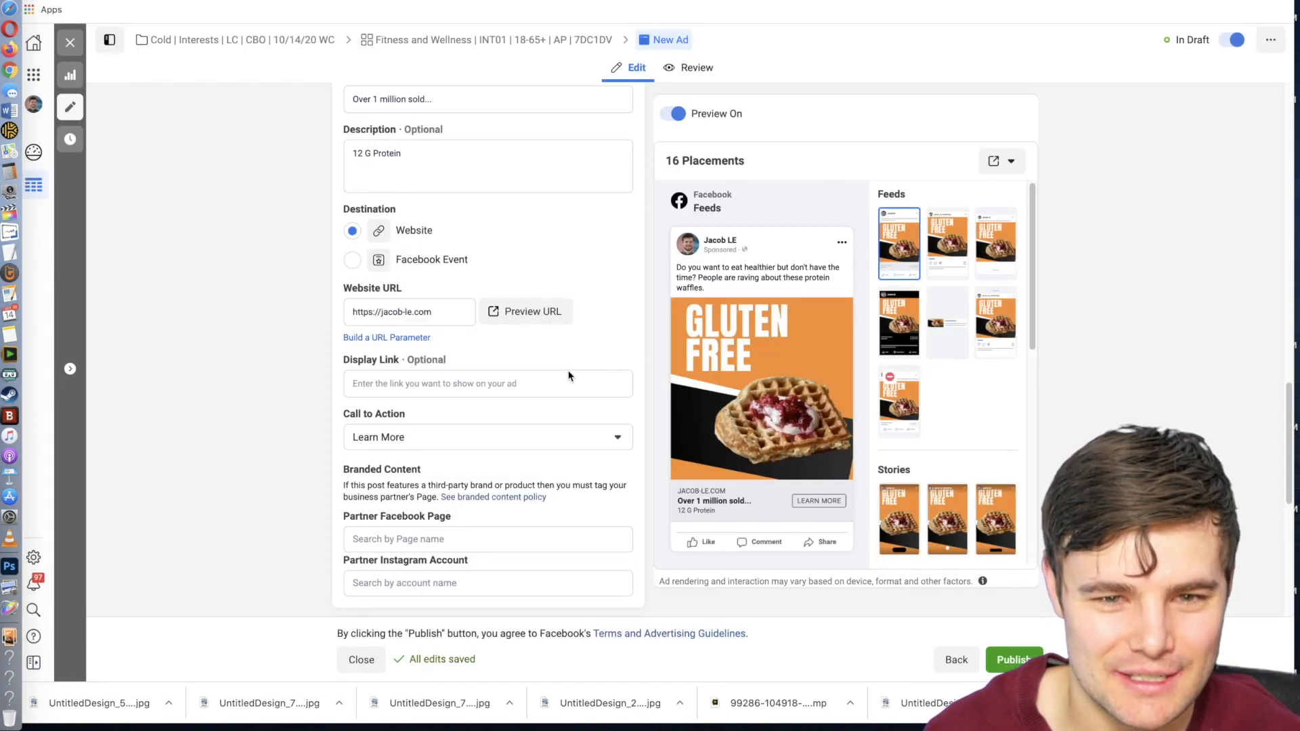
# Set the ad's Call to Action to Shop Now.
pyautogui.click(512, 443)
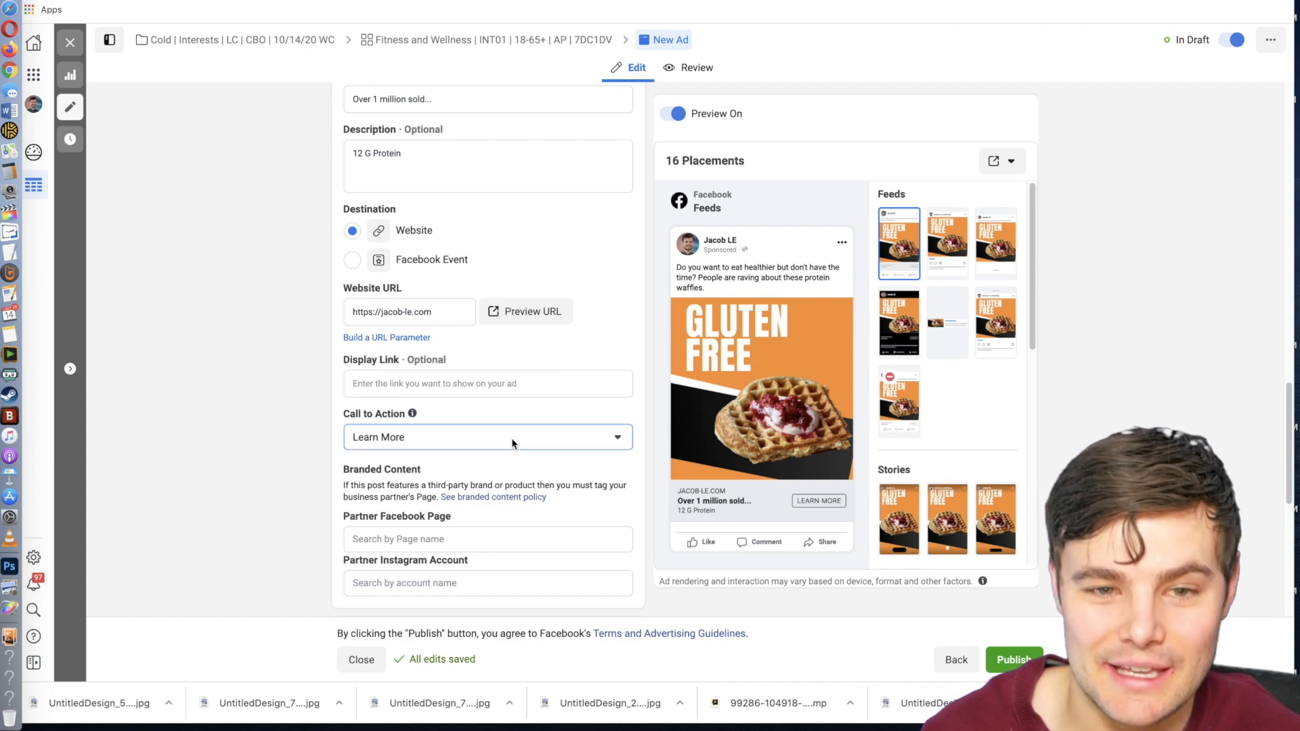
pyautogui.scroll(-5, 482, 555)
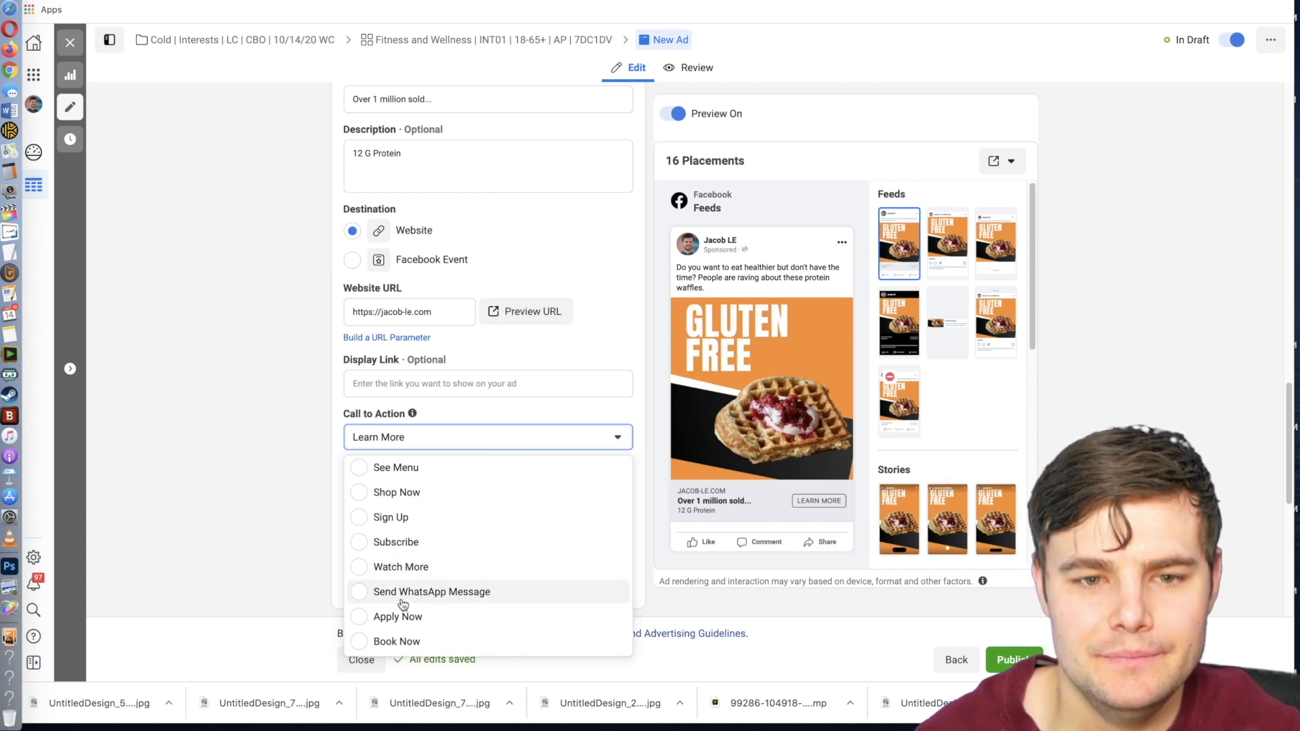
pyautogui.scroll(2, 398, 614)
pyautogui.scroll(4, 398, 610)
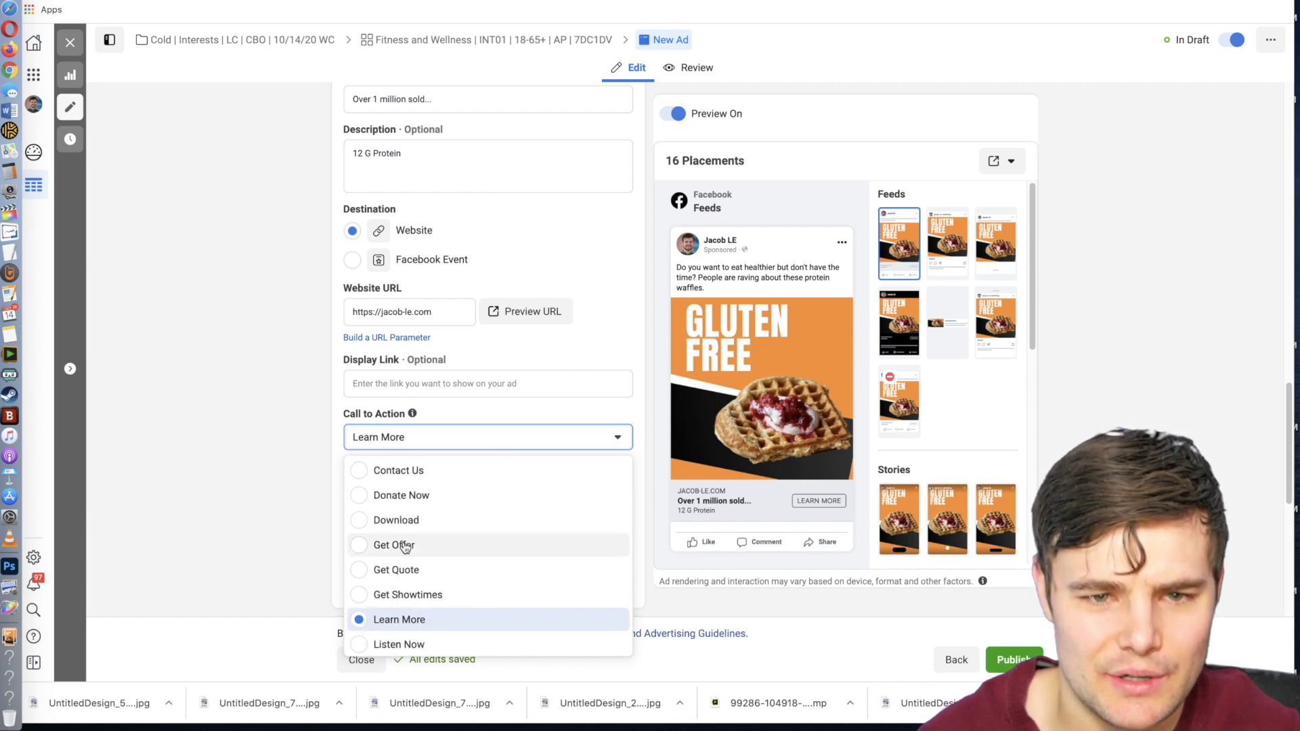
pyautogui.scroll(-1, 420, 511)
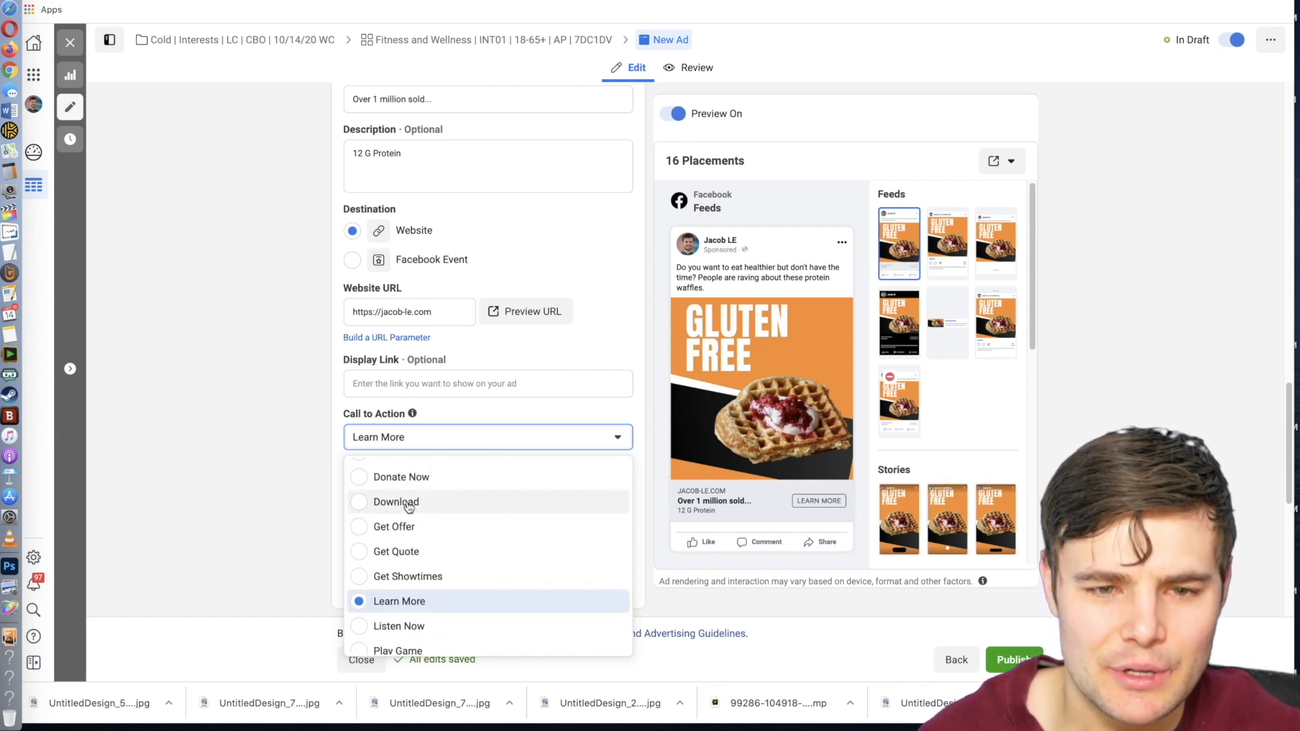
pyautogui.scroll(-3, 379, 576)
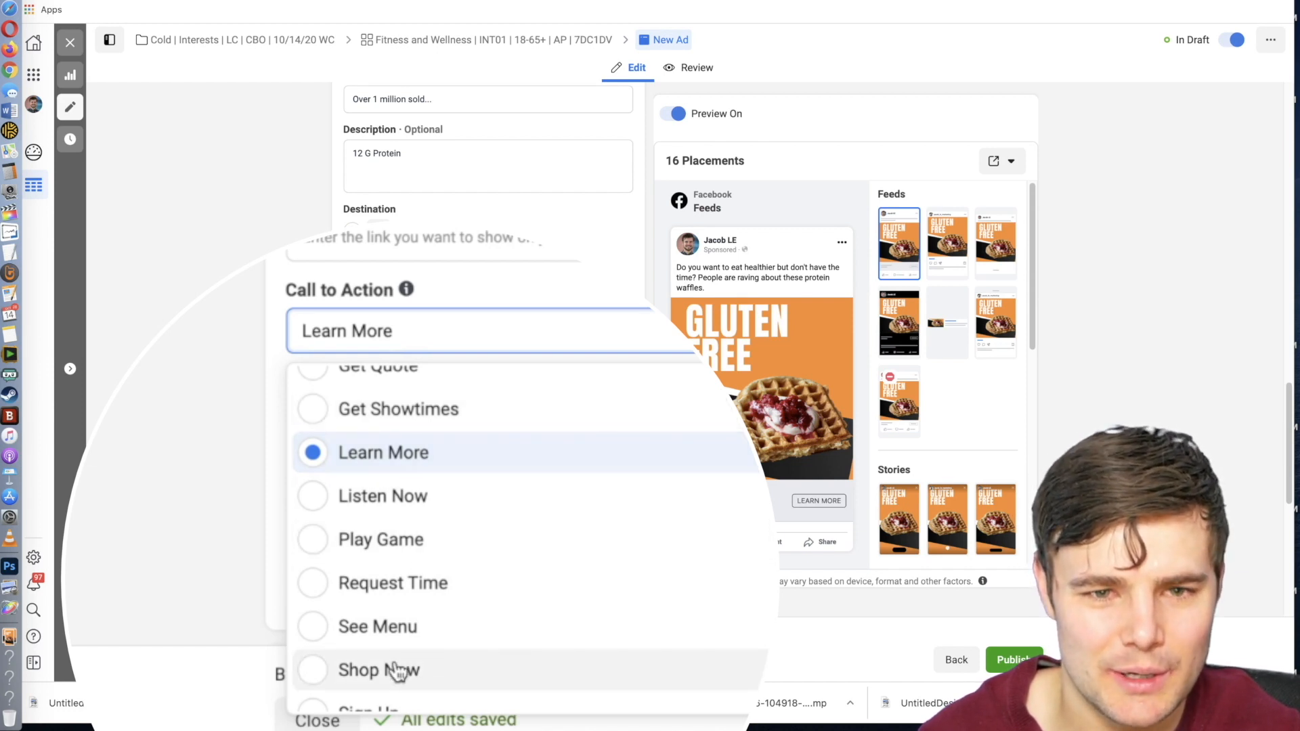
pyautogui.click(398, 673)
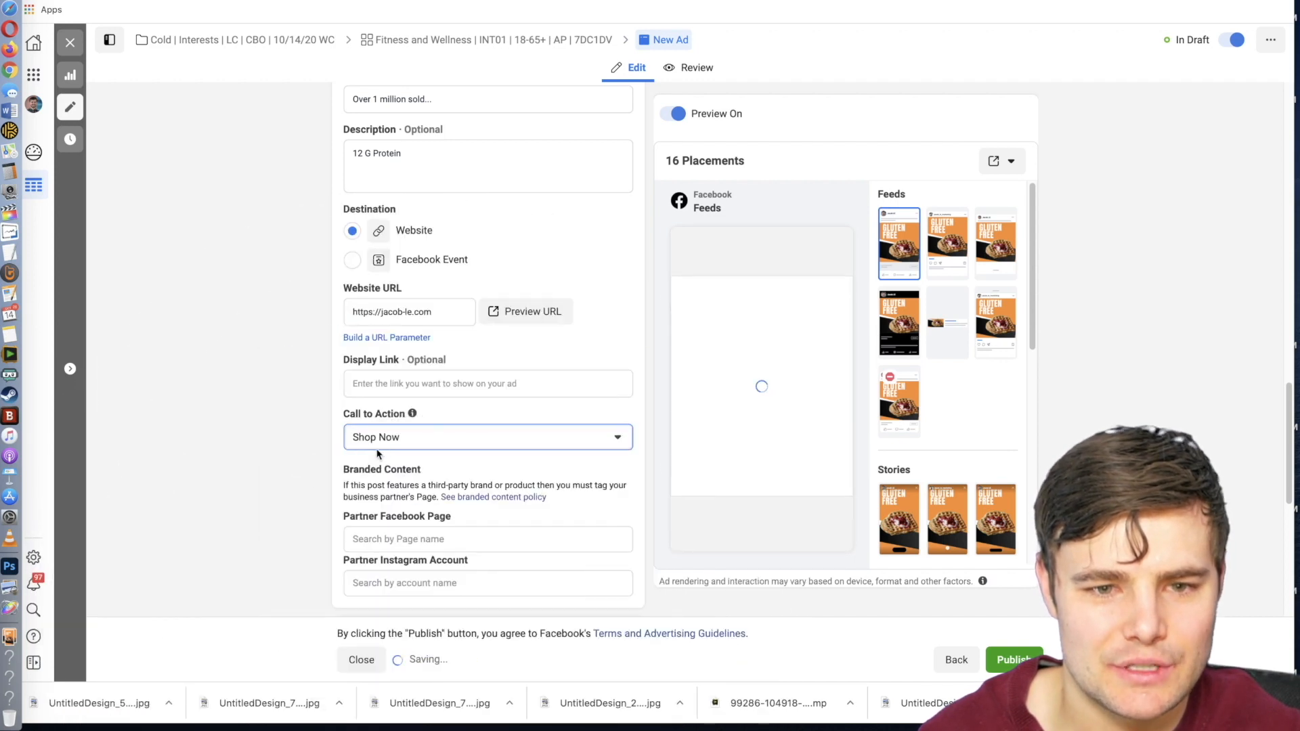
# Copy the creative name "Waffles Yellow BG" from the Google Sheets spreadsheet into the Ad Name, replacing the default name, and add a "|" separator.
pyautogui.scroll(-5, 371, 402)
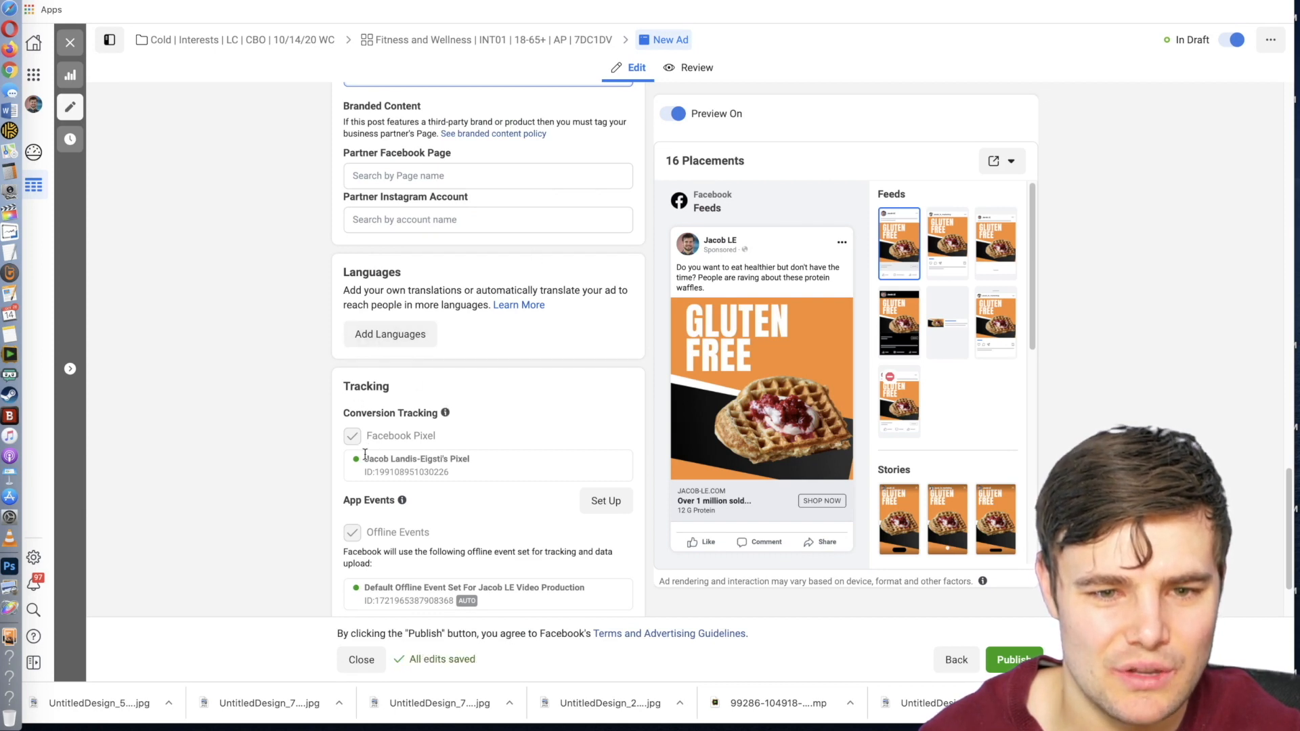
pyautogui.scroll(-3, 316, 475)
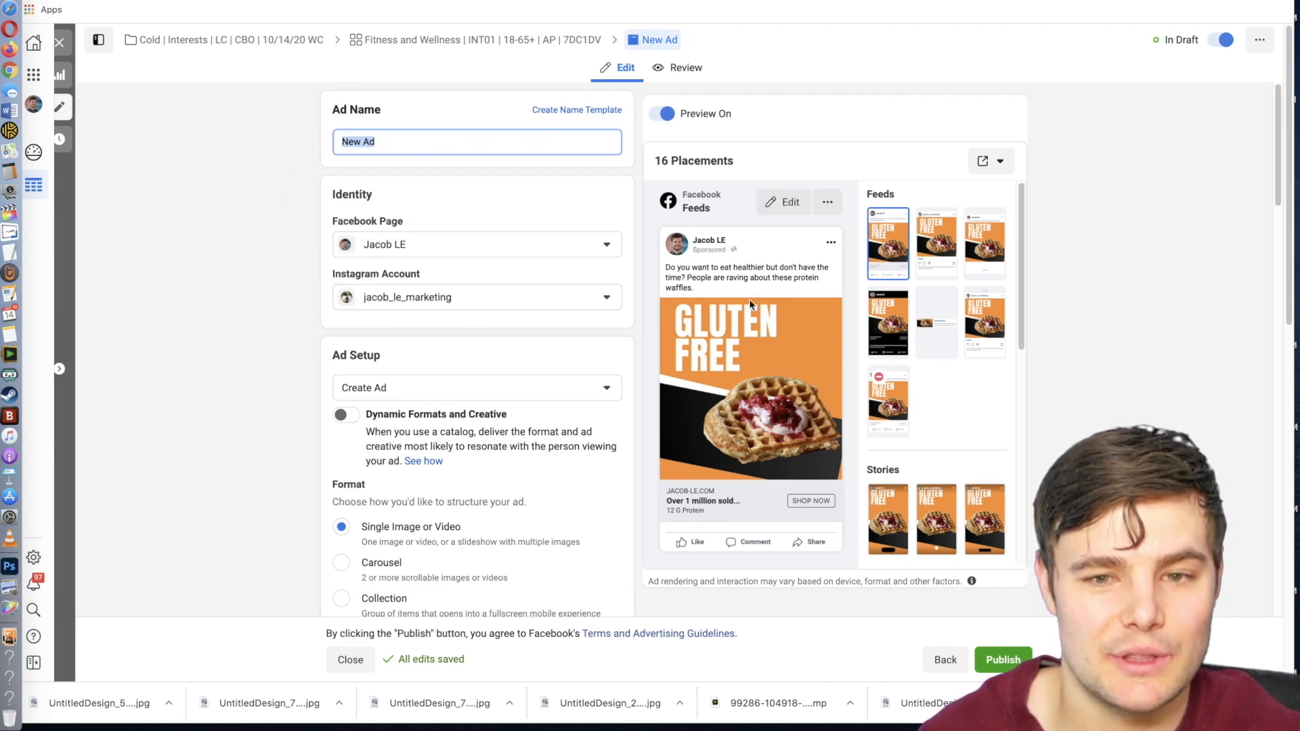
pyautogui.click(12, 13)
pyautogui.click(615, 355)
pyautogui.moveTo(359, 657); pyautogui.dragTo(596, 650)
pyautogui.click(674, 225)
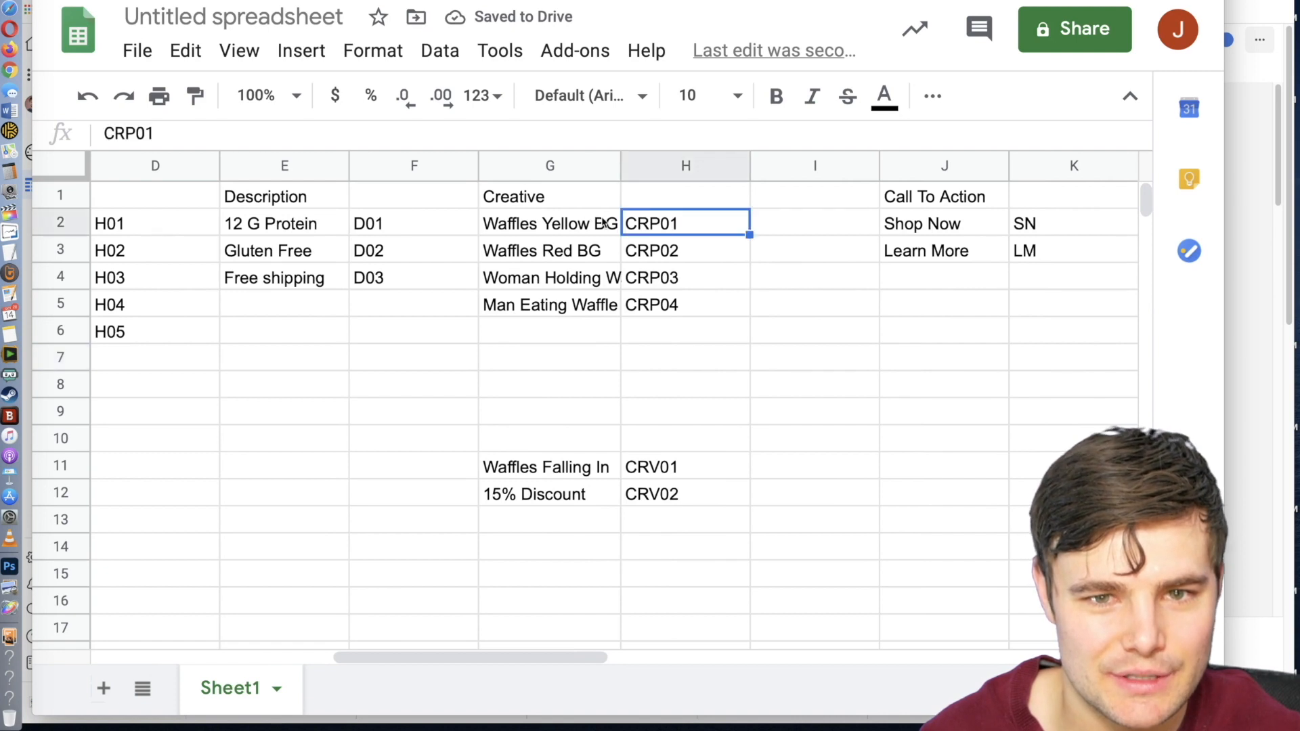
pyautogui.doubleClick(589, 223)
pyautogui.hotkey('ctrl', 'a')
pyautogui.hotkey('ctrl', 'c')
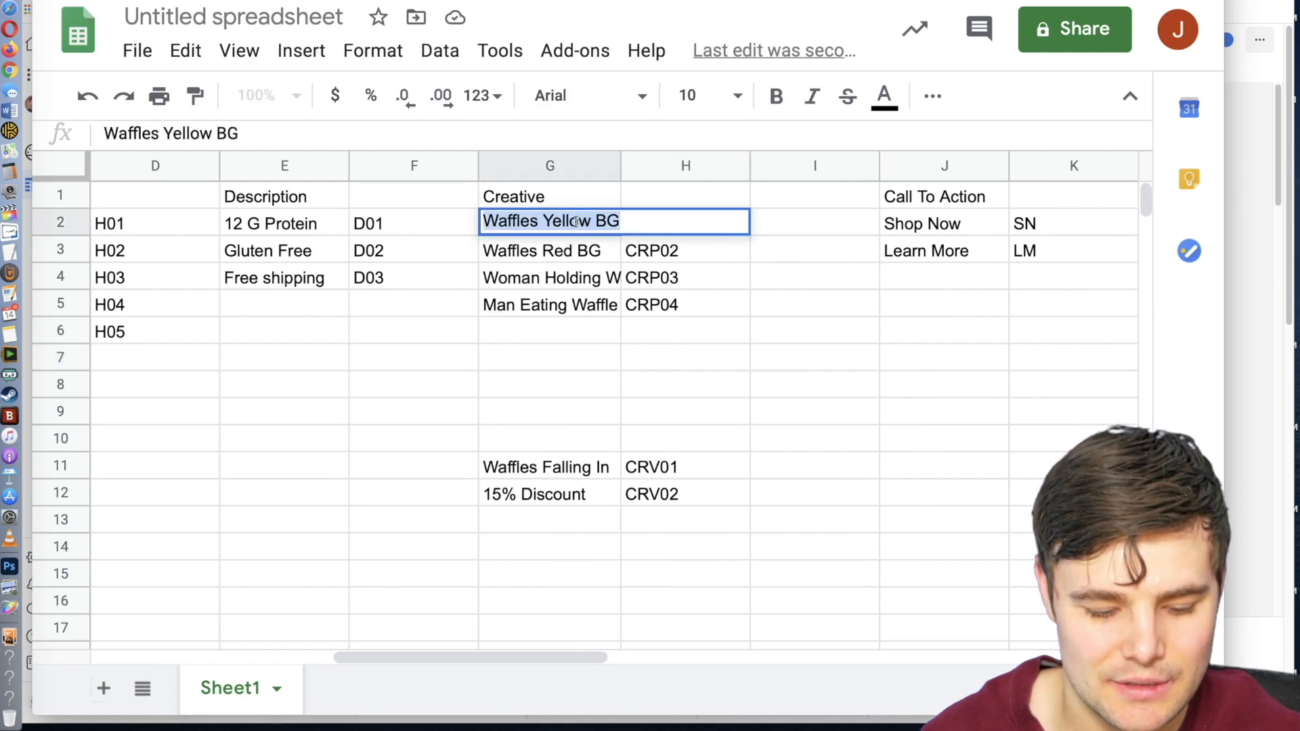
pyautogui.click(10, 70)
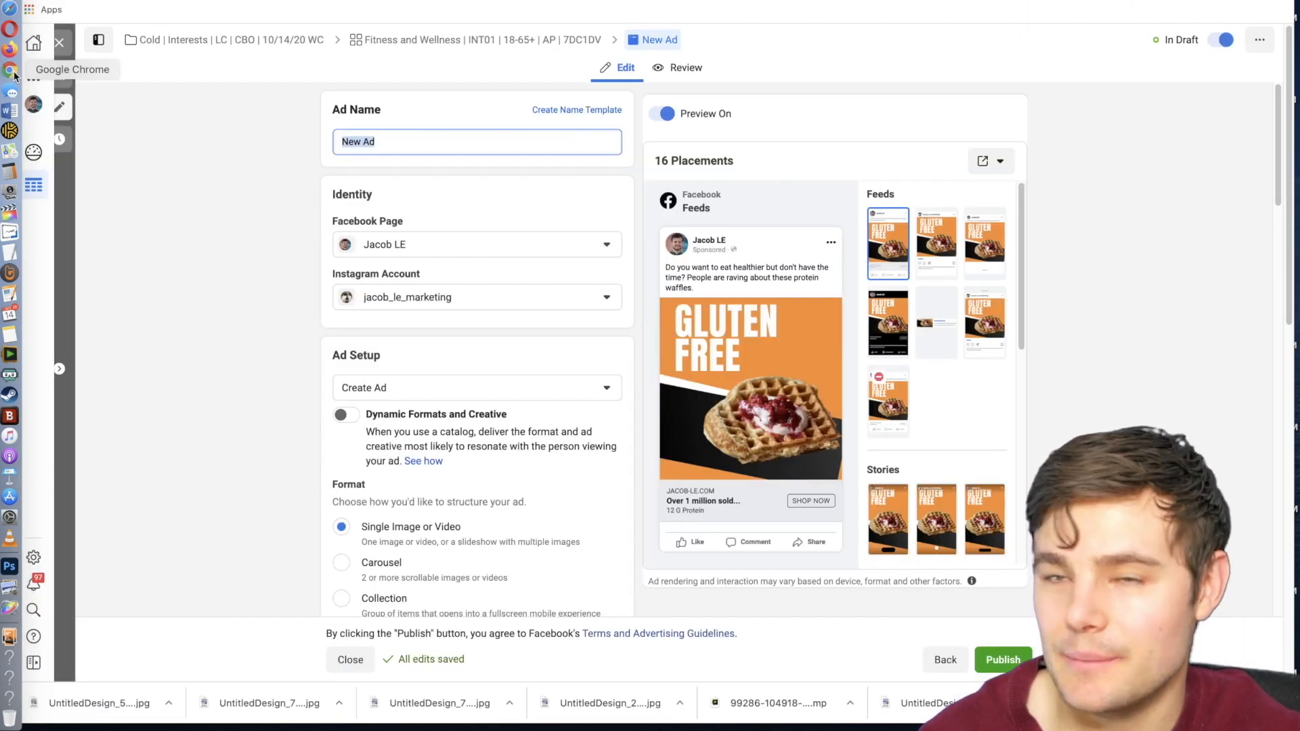
pyautogui.hotkey('ctrl', 'v')
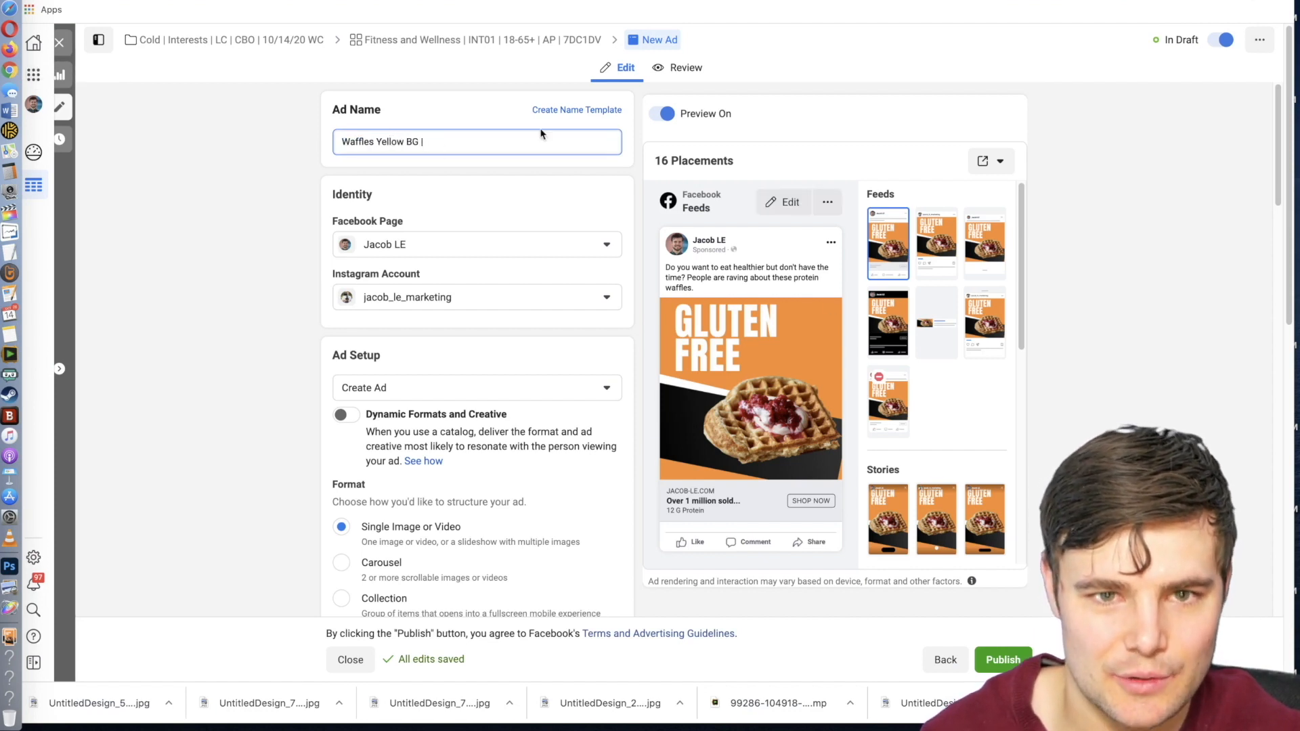
# Append the creative code CRP01 and primary text code PT01 from the spreadsheet to the Ad Name, separated by "|".
pyautogui.click(10, 8)
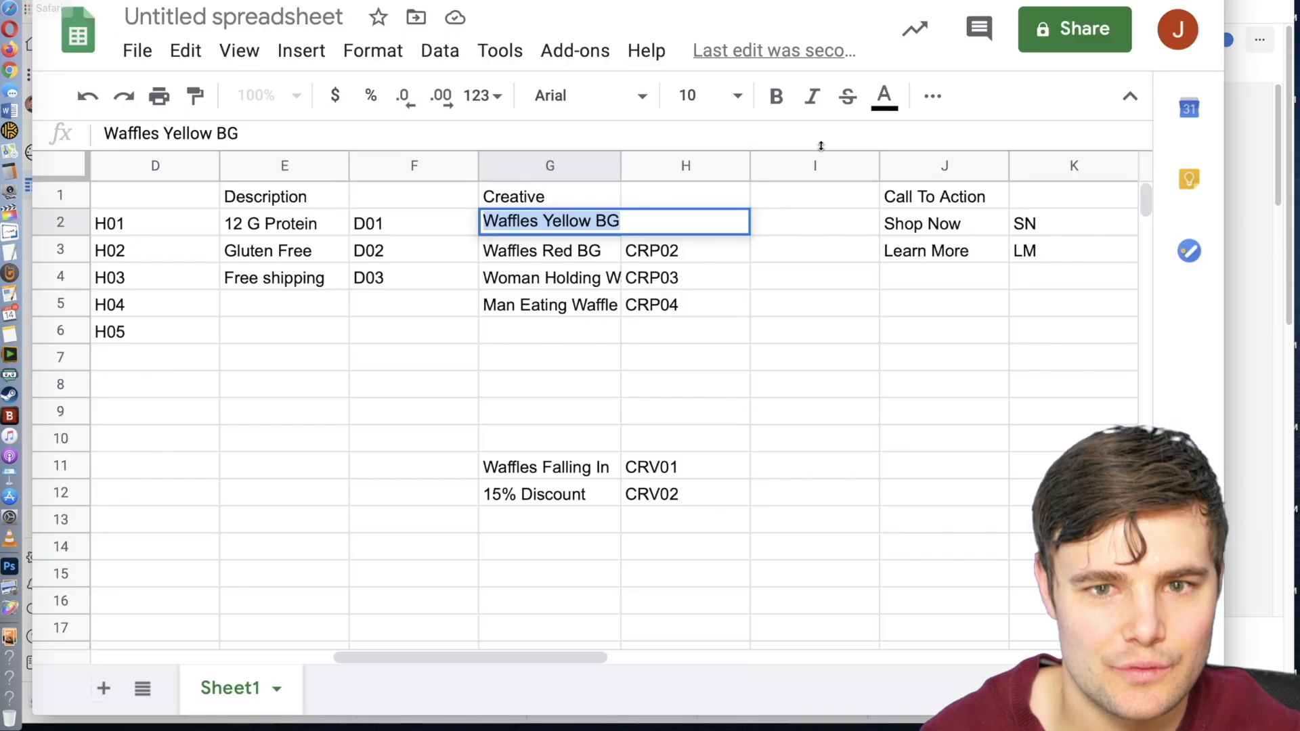
pyautogui.click(725, 298)
pyautogui.click(688, 234)
pyautogui.press('super+c')
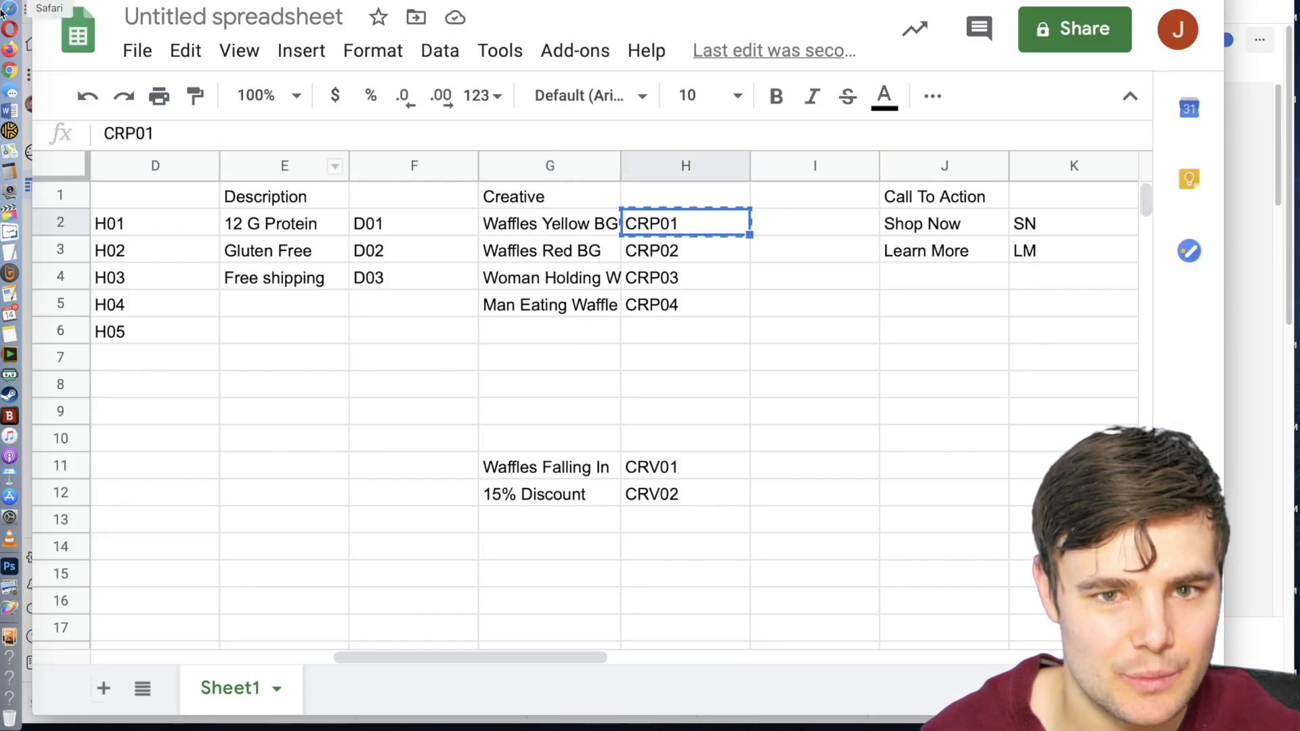
pyautogui.click(9, 70)
pyautogui.press('super+v')
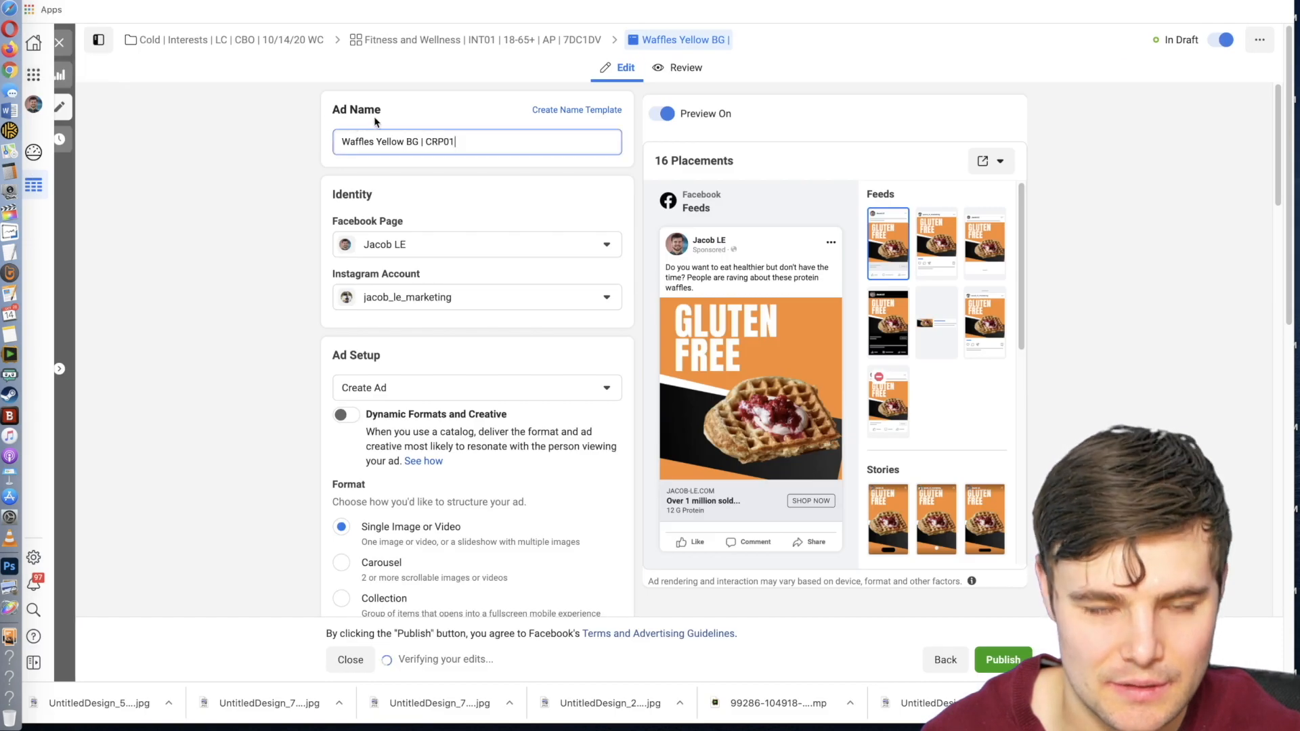
pyautogui.press('super+Tab')
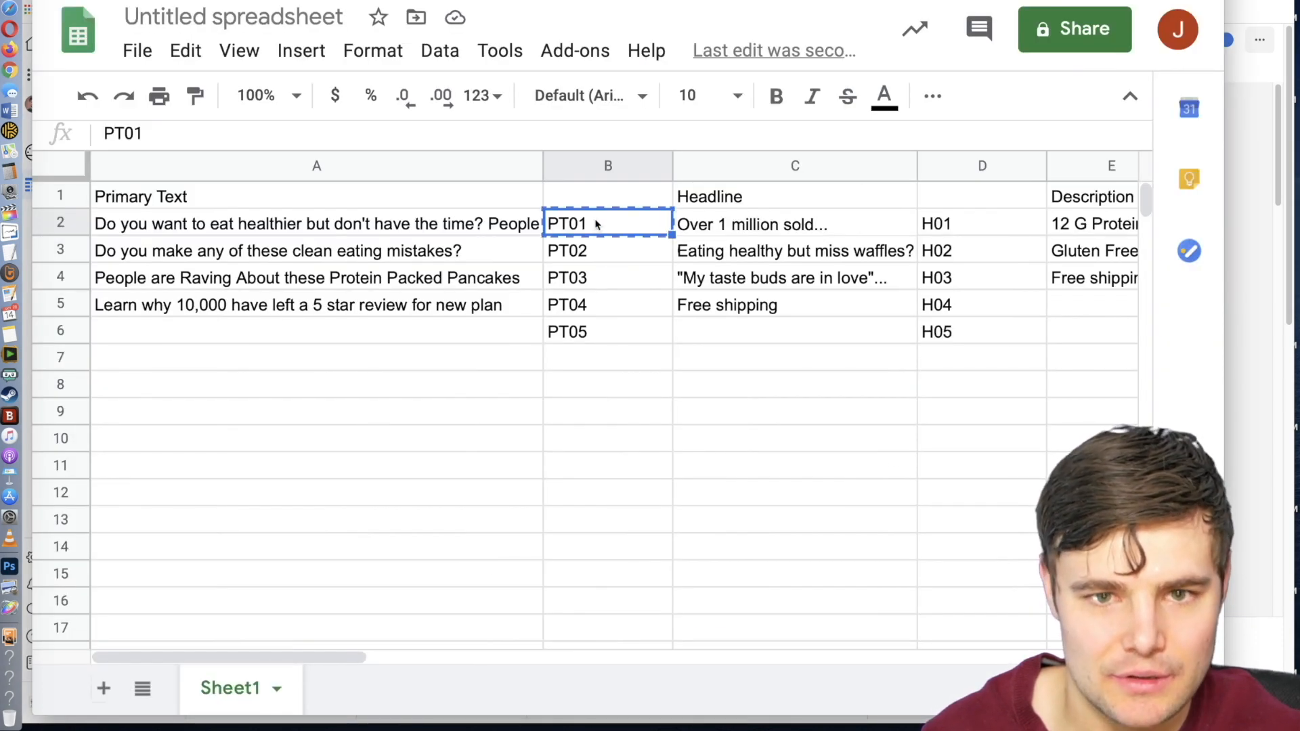
pyautogui.click(9, 70)
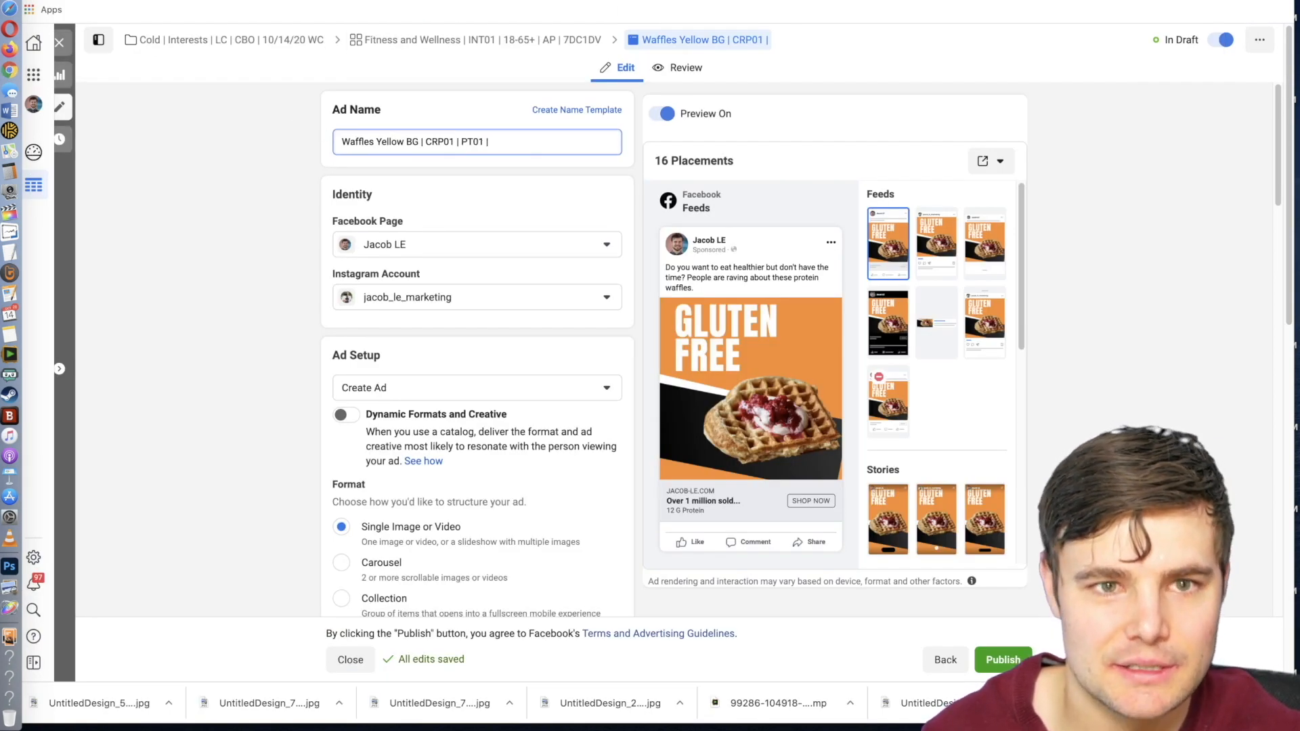
# Complete the Ad Name with the spreadsheet codes H01, D01 and SN plus the landing page label "Homepage", separated by "|".
pyautogui.press('super+Tab')
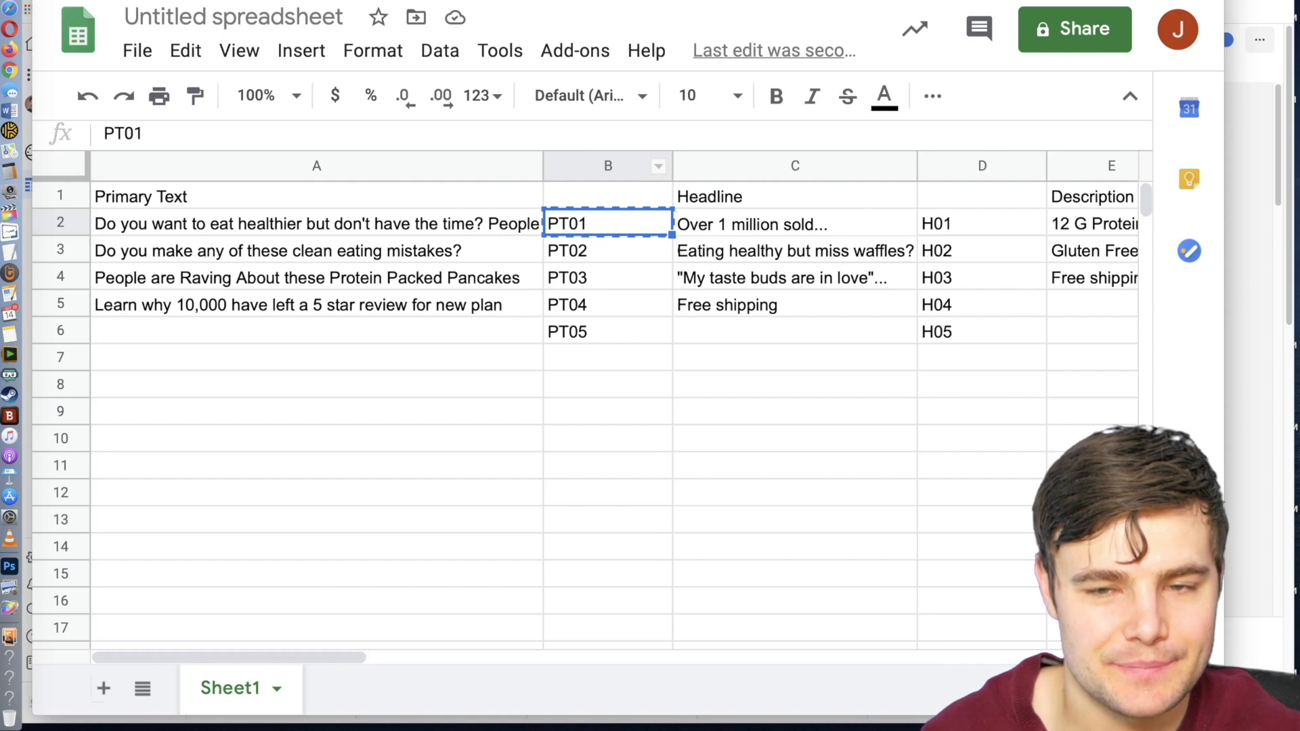
pyautogui.click(981, 226)
pyautogui.press('super+c')
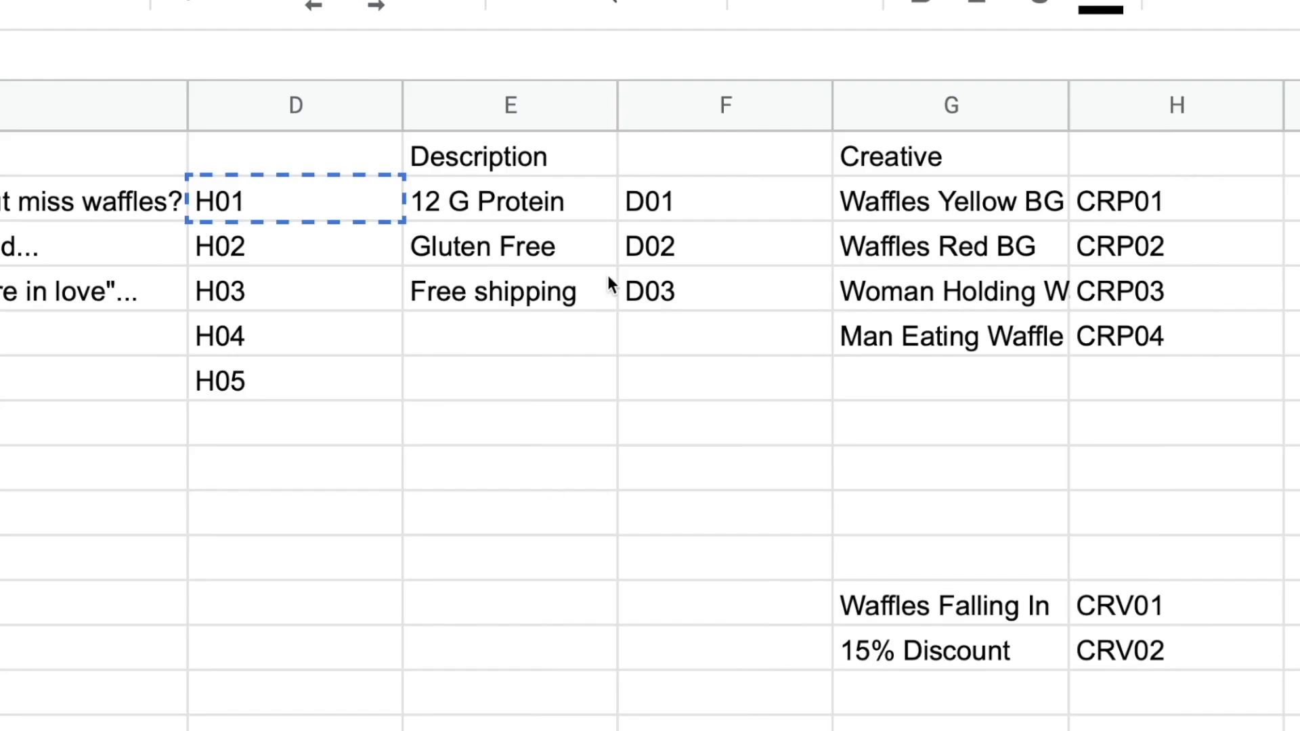
pyautogui.click(644, 209)
pyautogui.press('super+c')
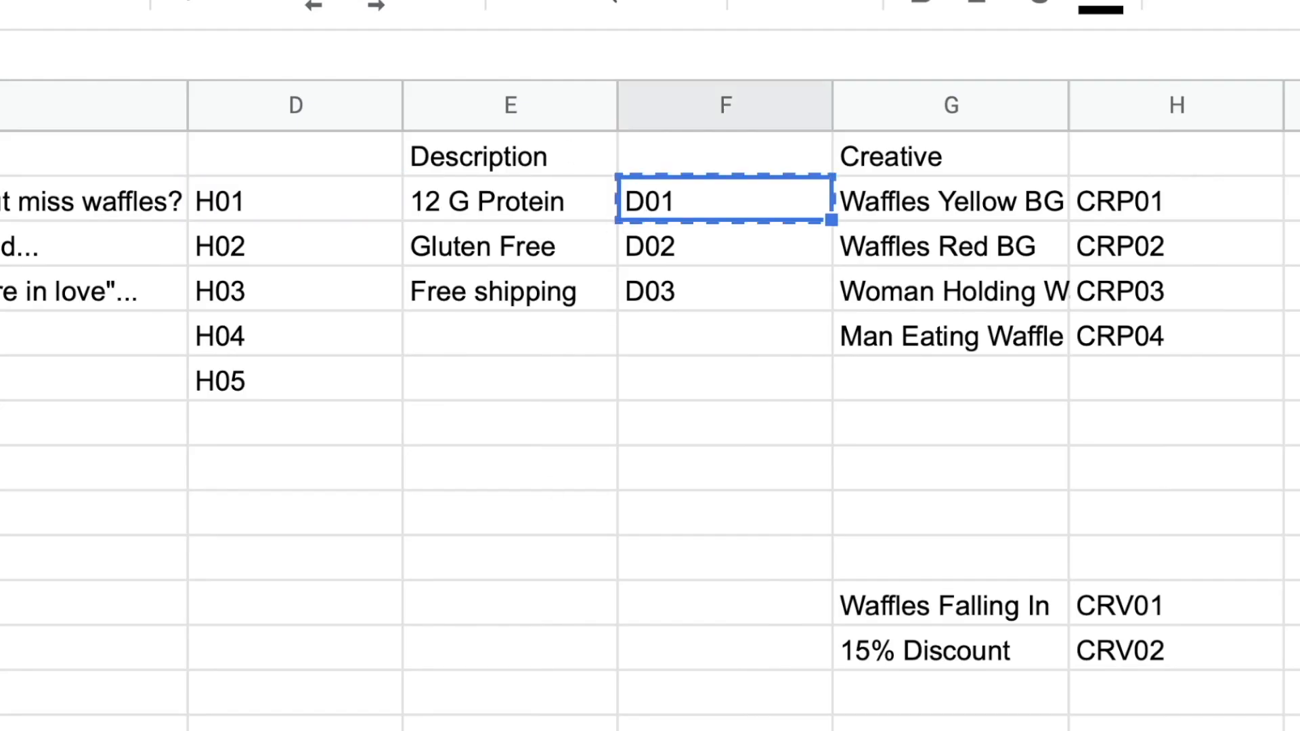
pyautogui.press('super+Tab')
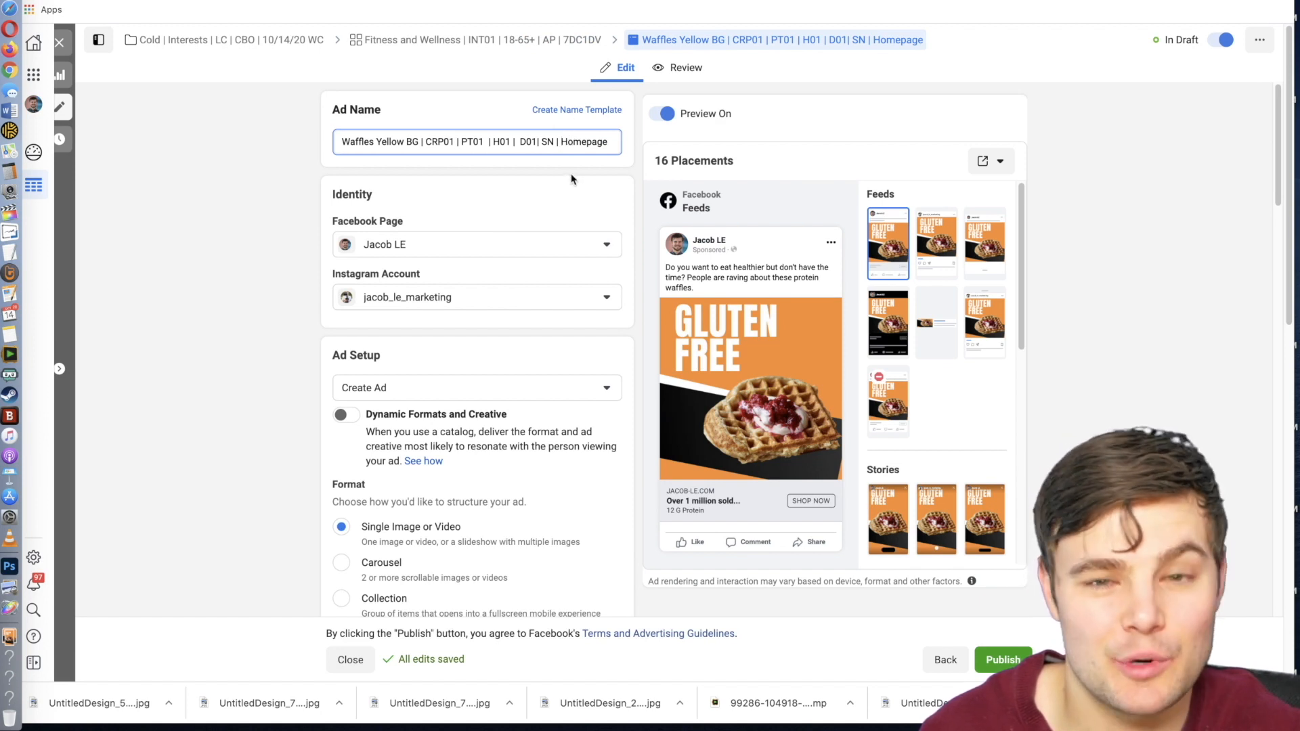
# Check the ad's tracking and URL parameter sections and close the ad editor.
pyautogui.scroll(-15, 289, 298)
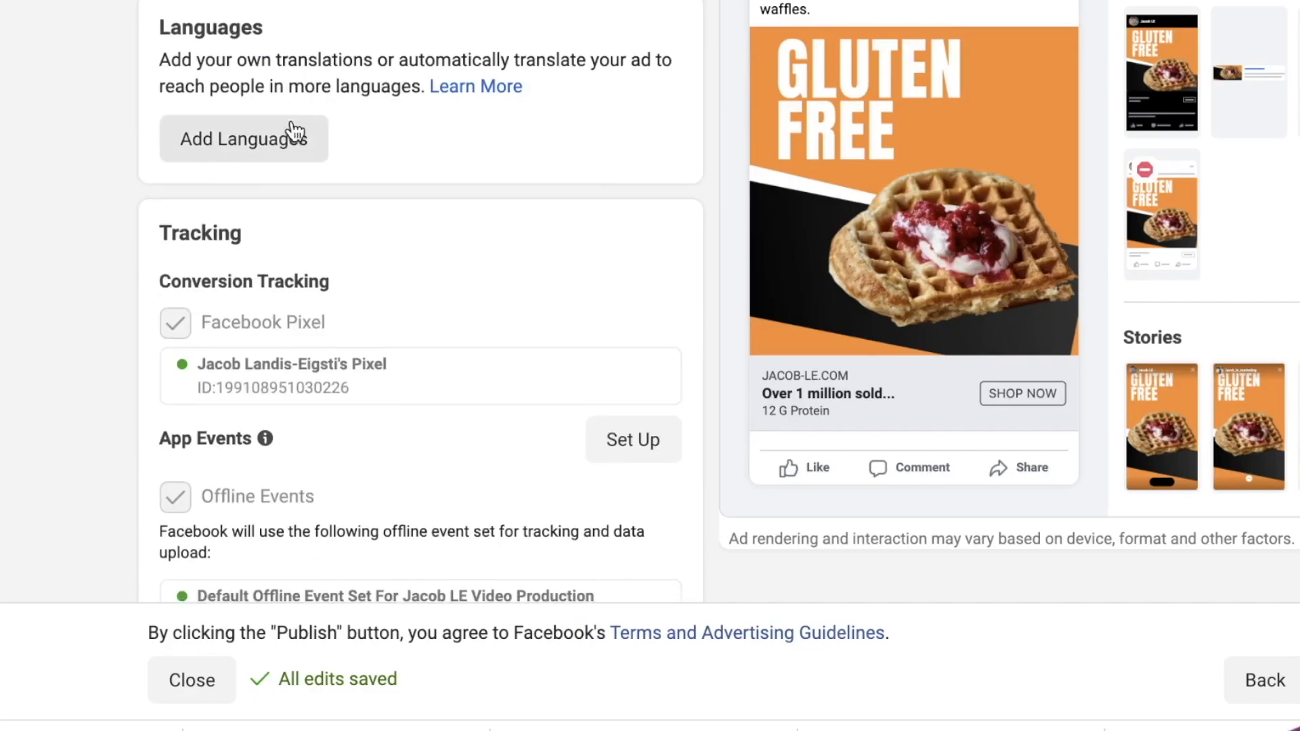
pyautogui.scroll(-3, 296, 132)
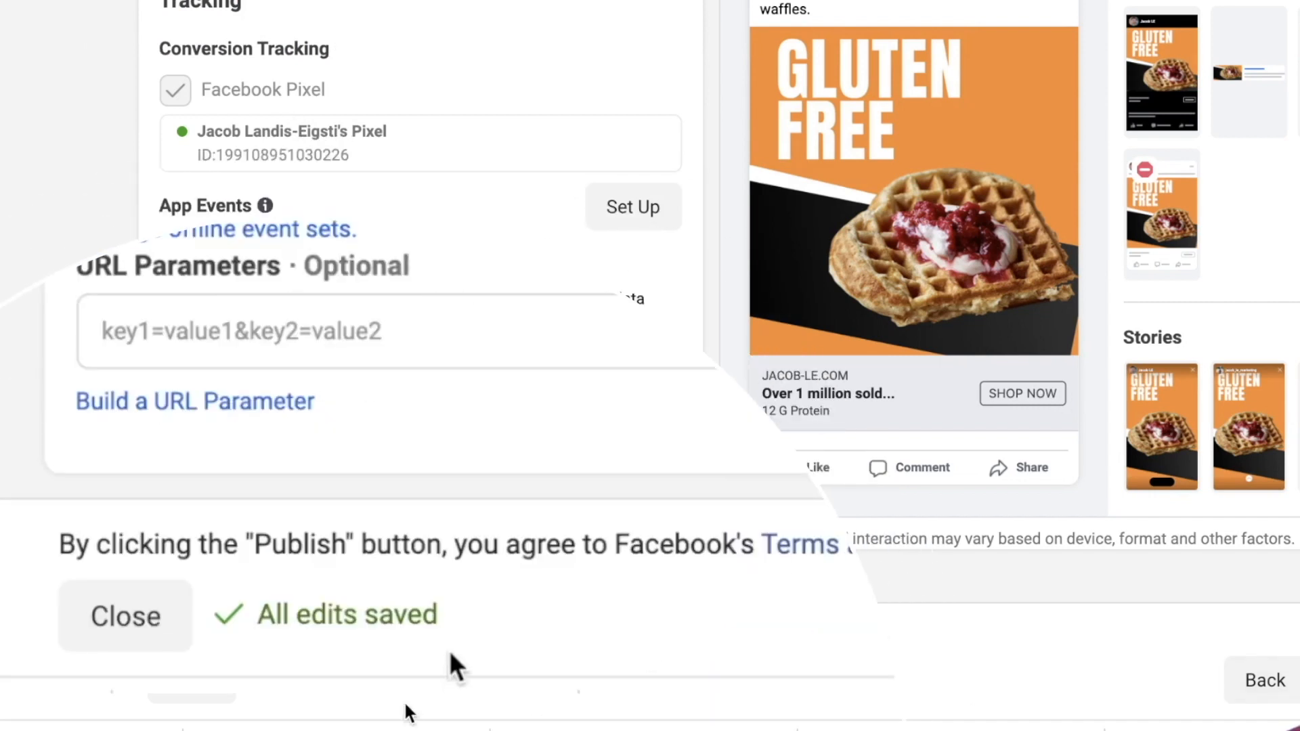
pyautogui.click(212, 696)
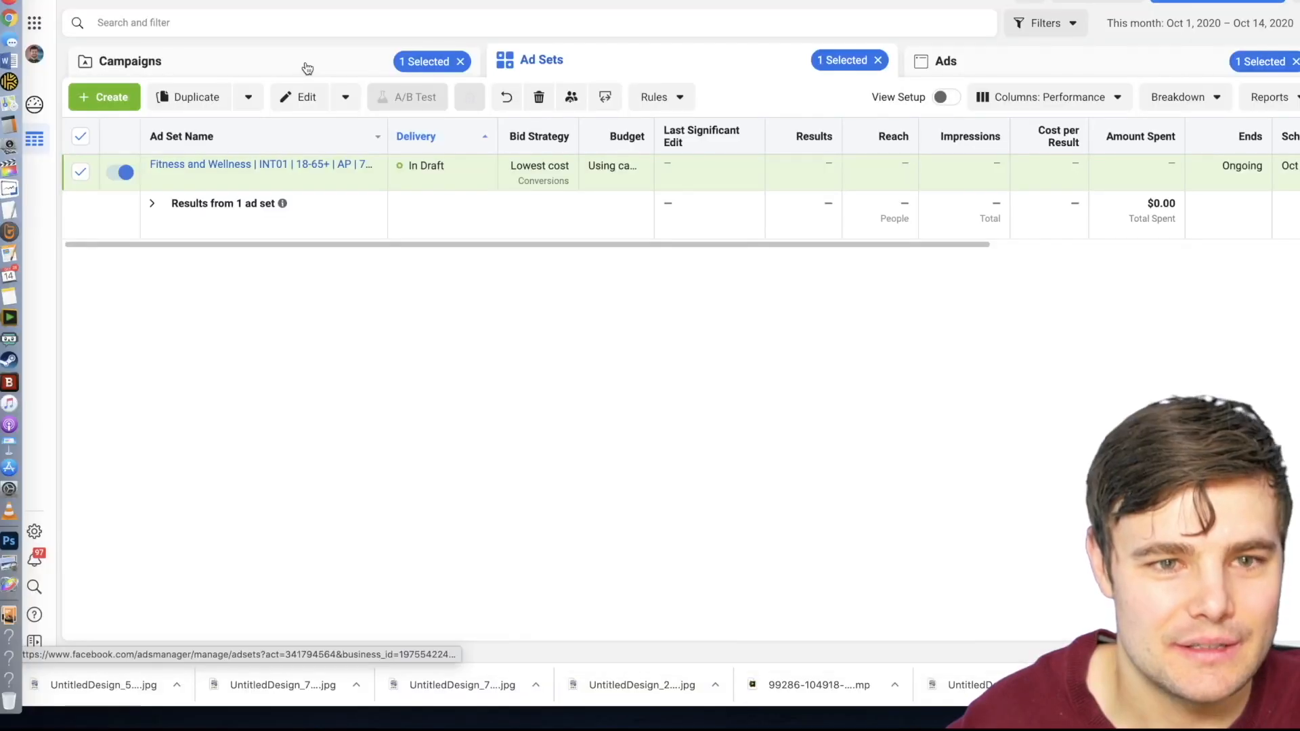
# Examine the duplication options for New Campaign in the campaign list and cancel without duplicating.
pyautogui.click(307, 68)
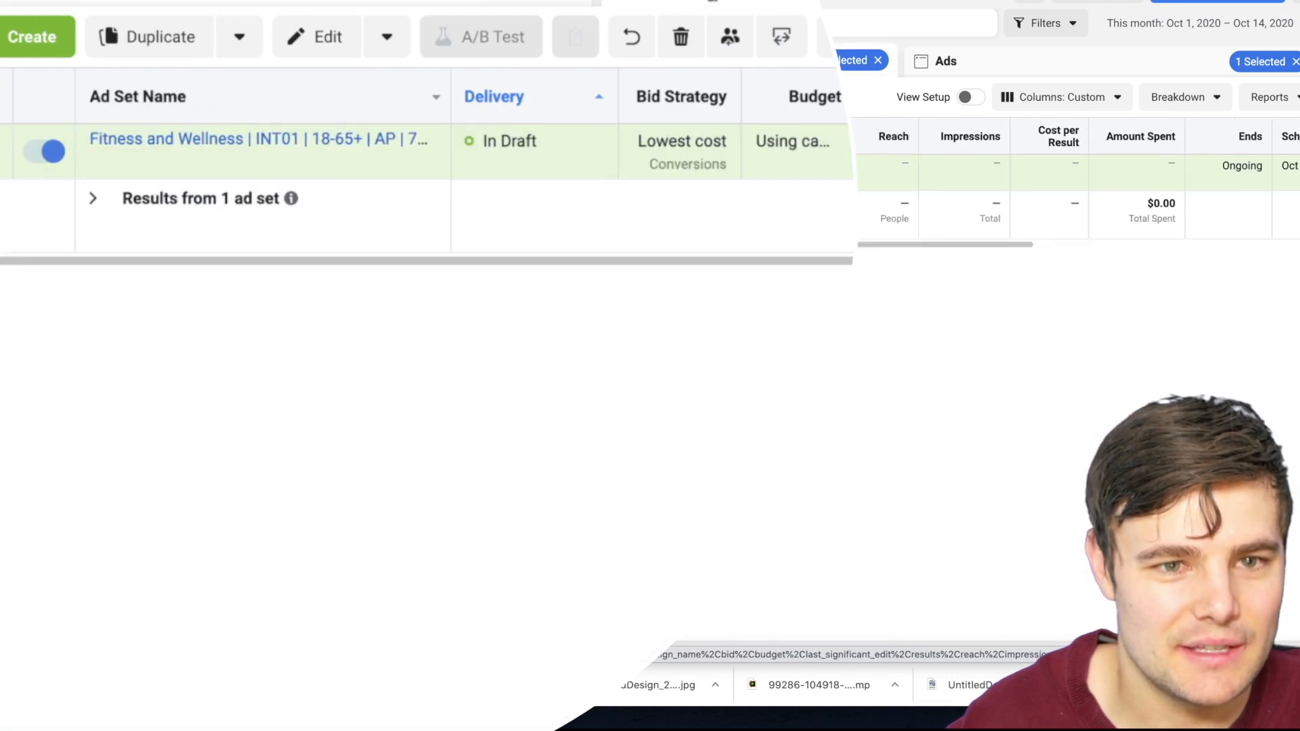
pyautogui.click(206, 140)
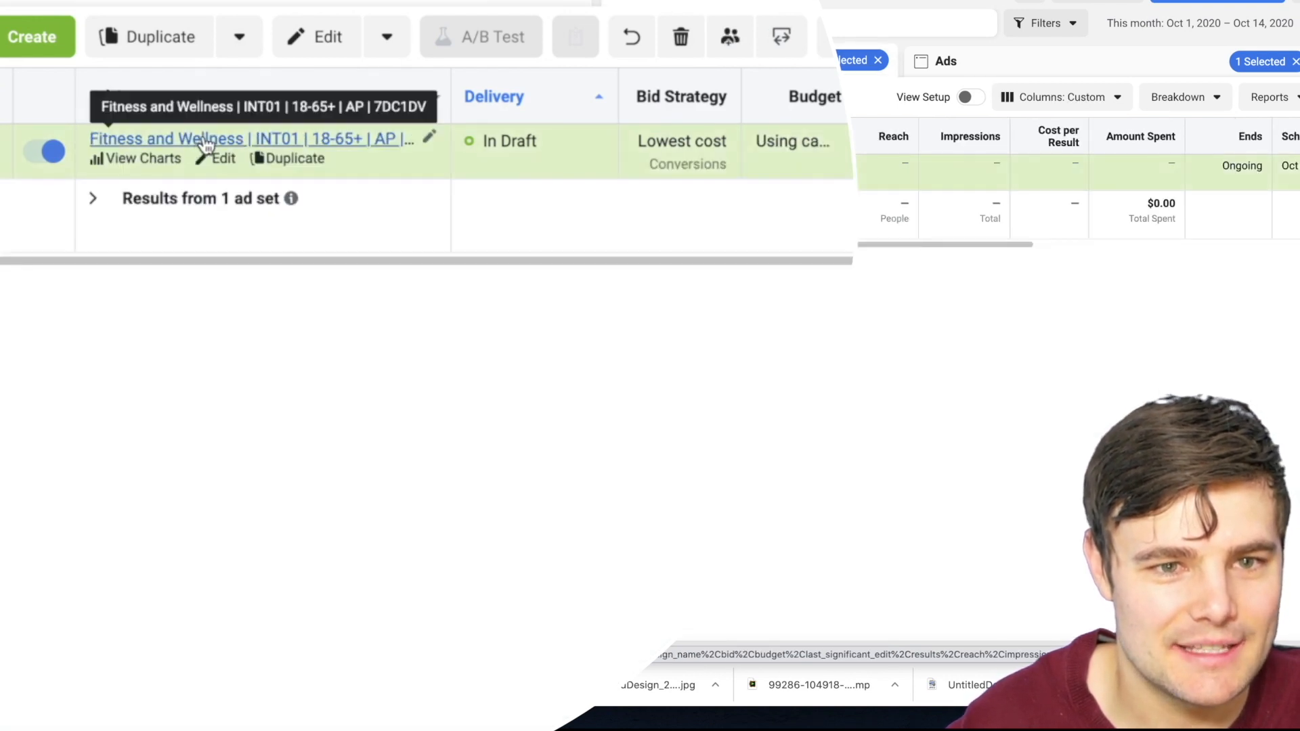
pyautogui.click(937, 68)
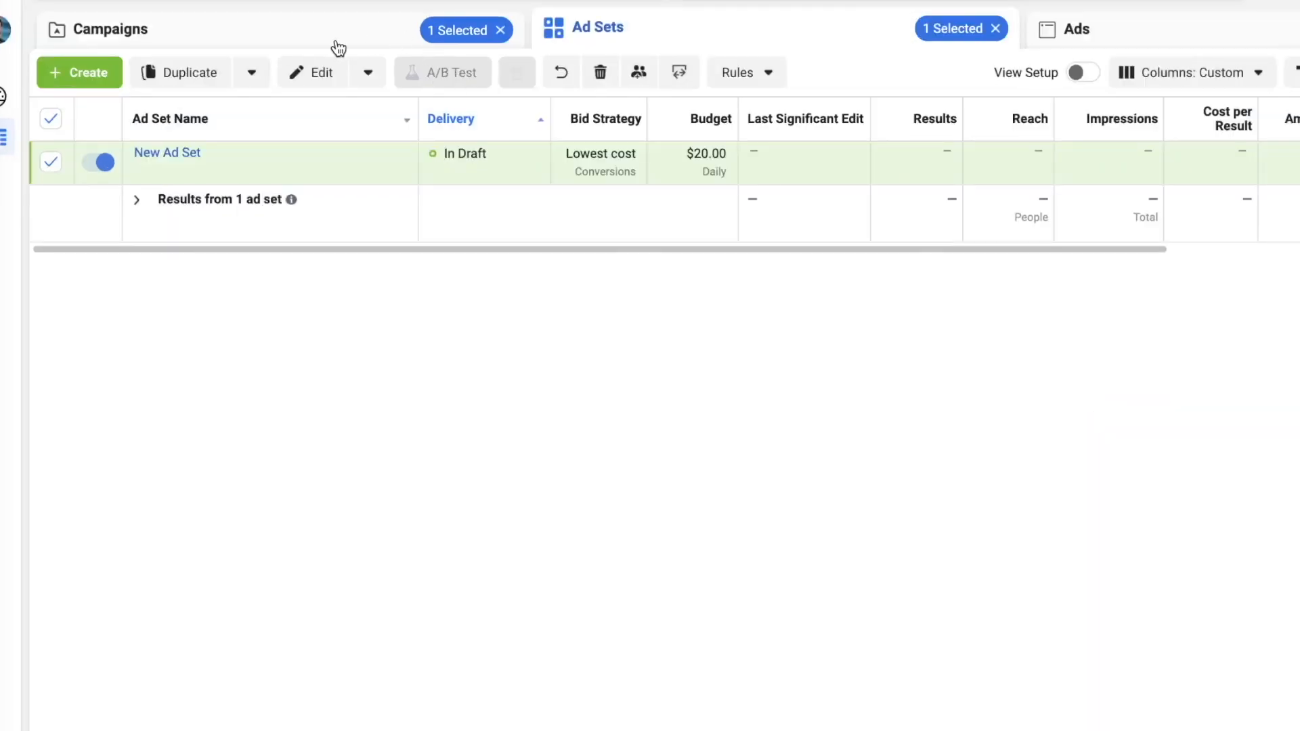
pyautogui.click(337, 46)
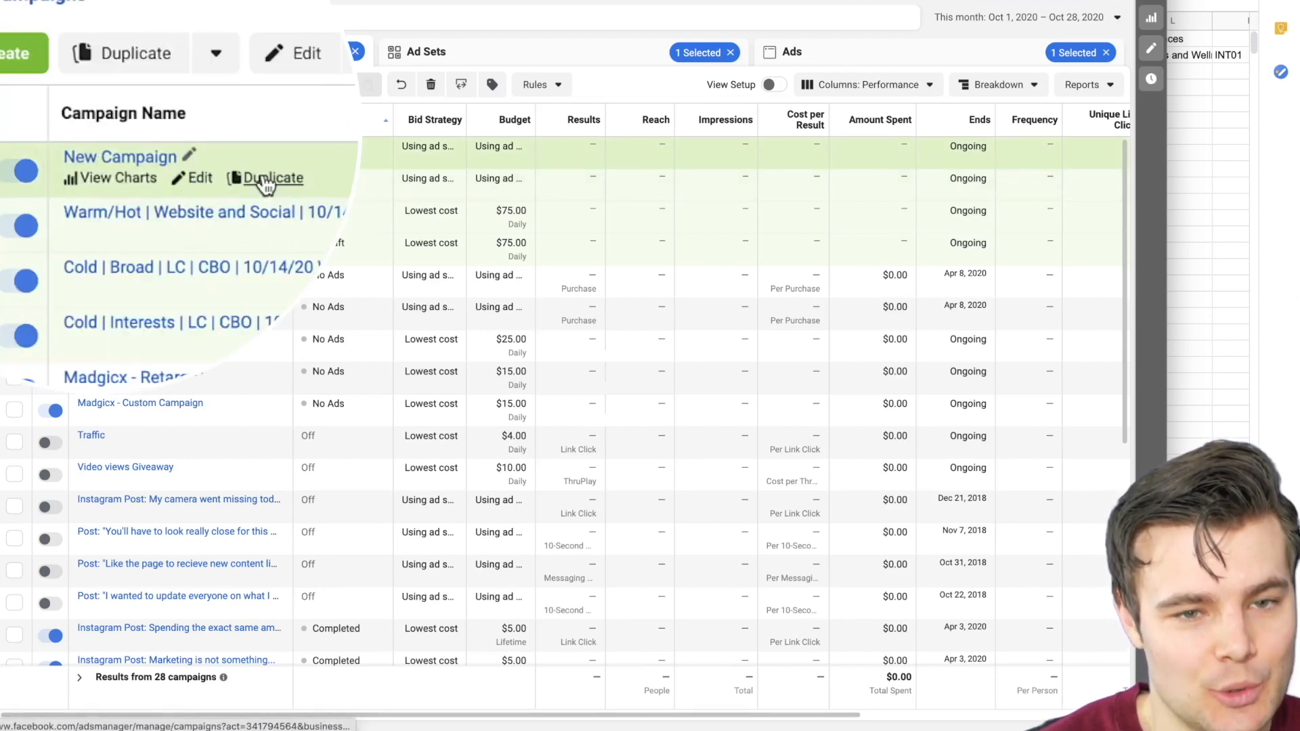
pyautogui.click(265, 179)
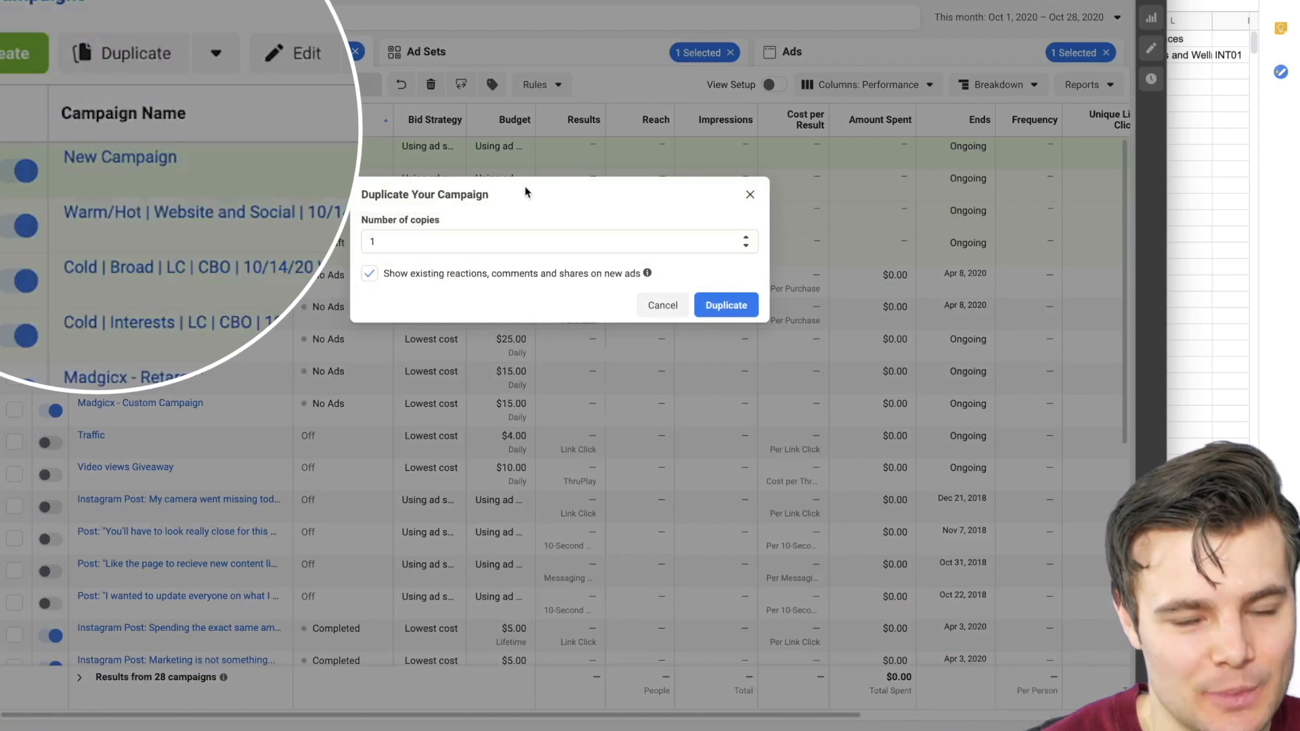
pyautogui.click(655, 306)
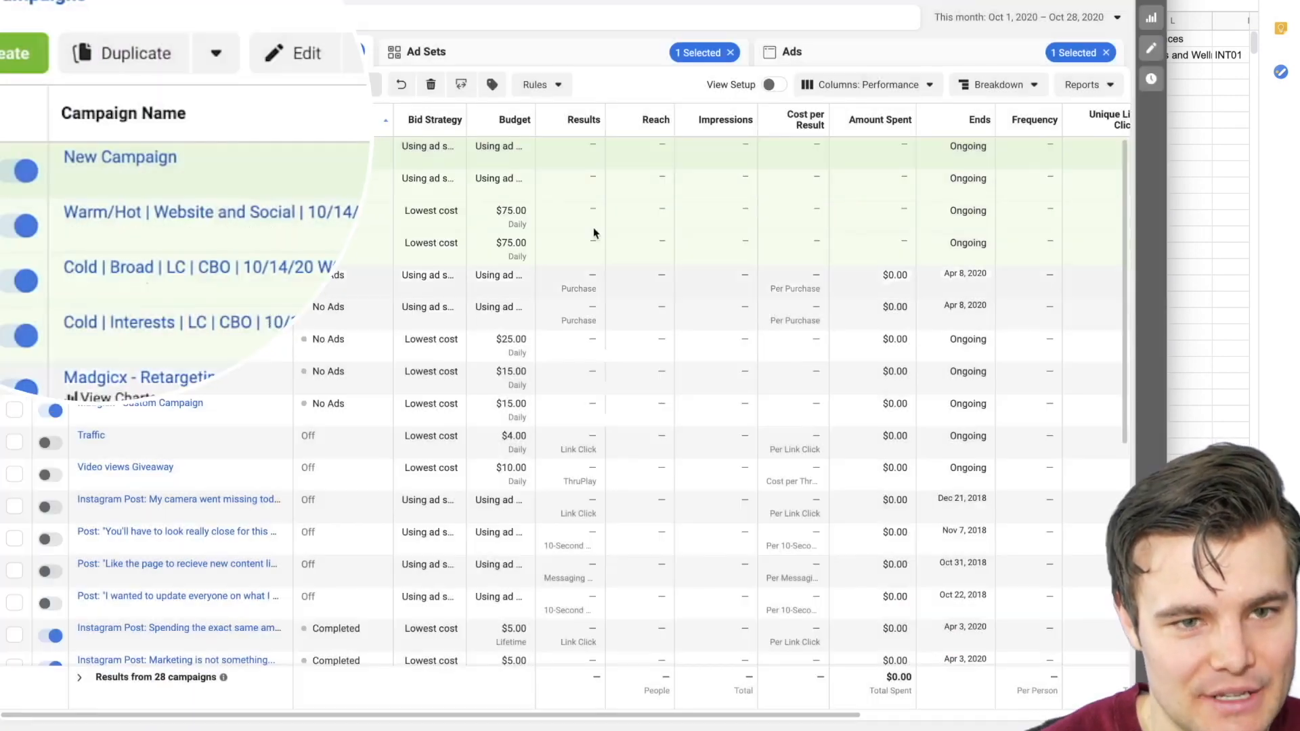
# Examine the duplication options for New Ad Set with an existing campaign as the destination, without duplicating it.
pyautogui.click(444, 60)
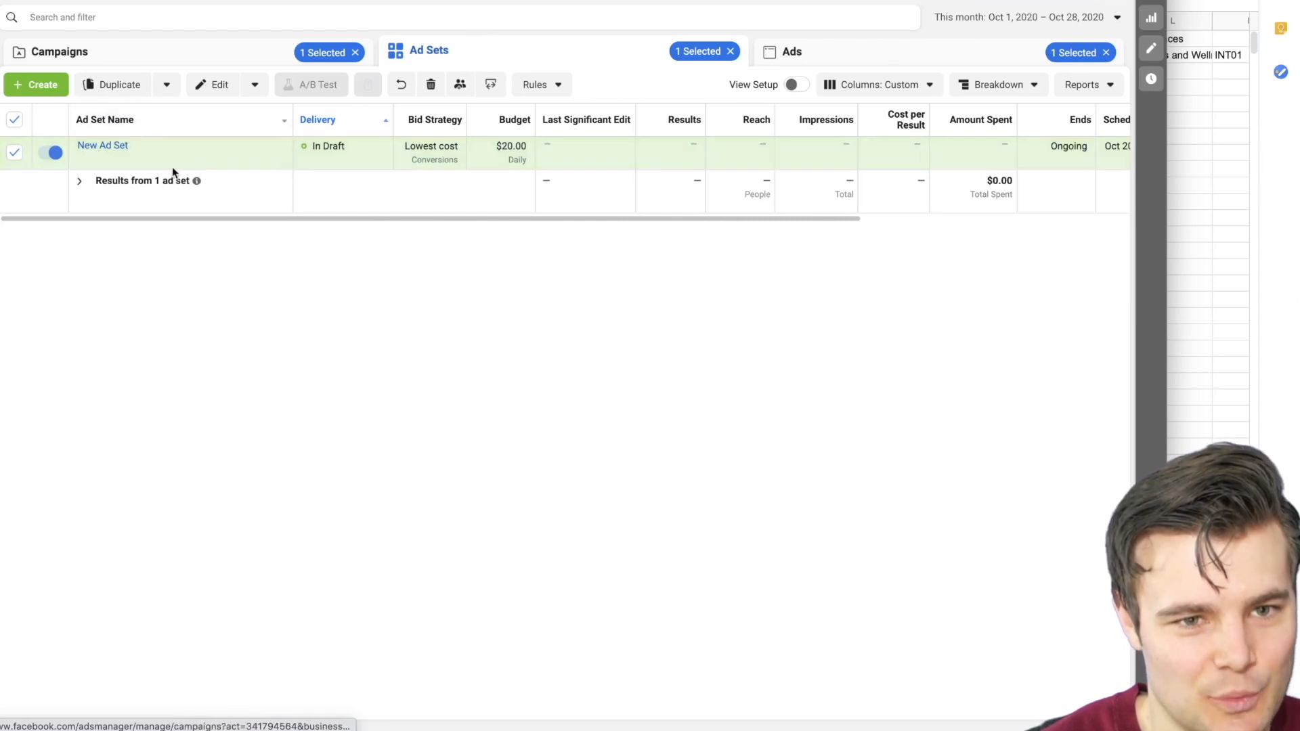
pyautogui.click(200, 163)
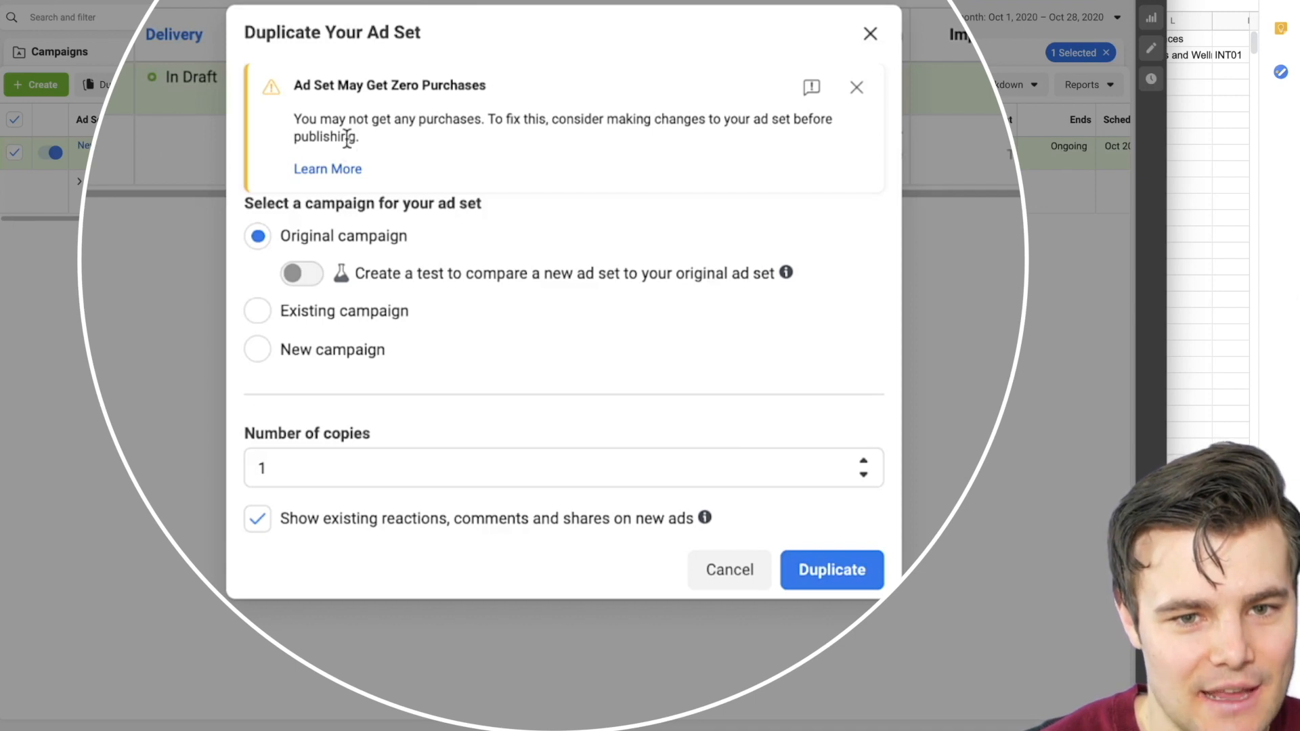
pyautogui.click(339, 311)
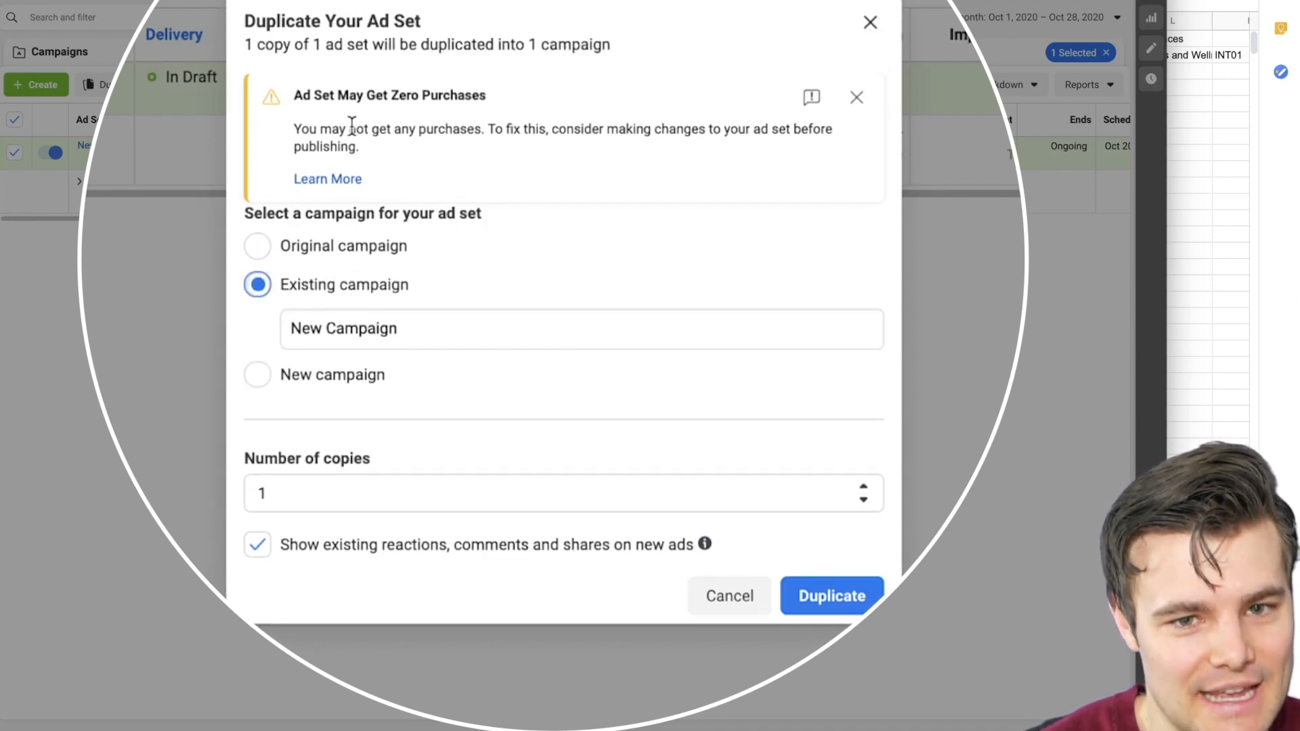
pyautogui.click(494, 322)
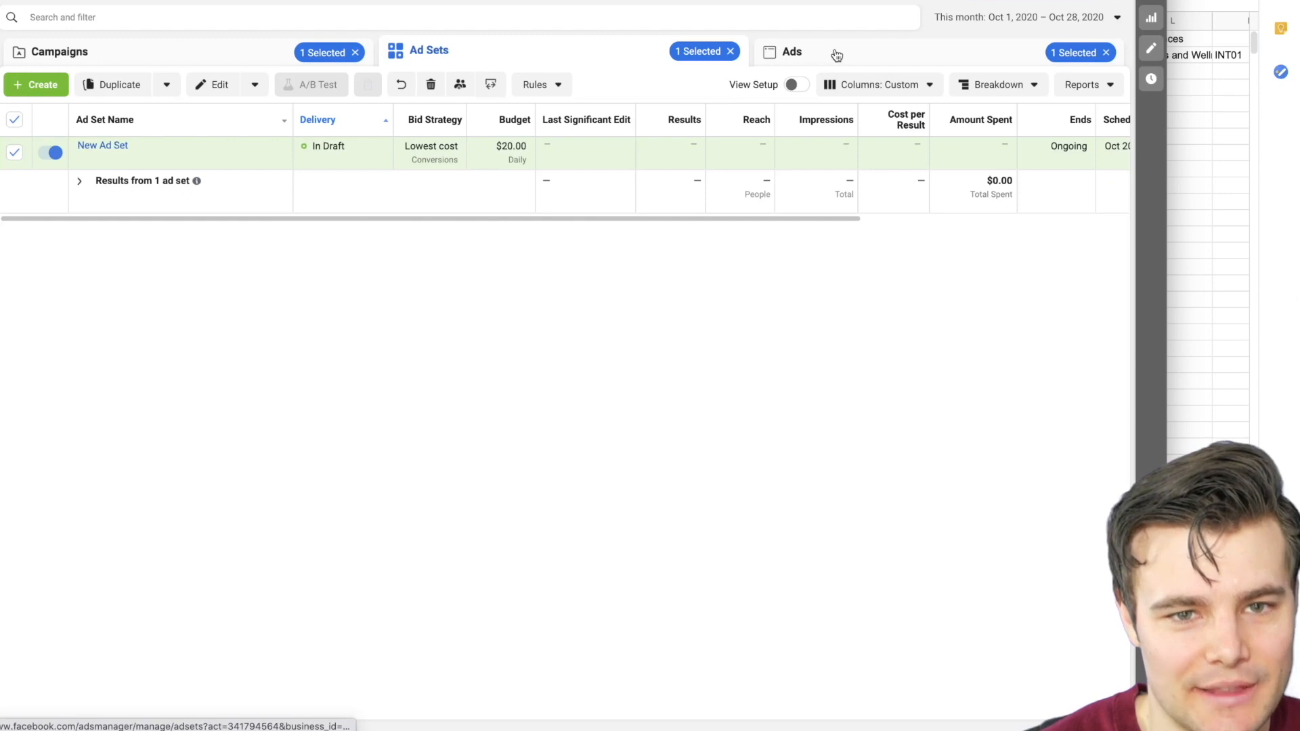
# Try duplicating the Waffles Falling In ad into campaign "Cold | Interests | LC | CBO | 10/14/20 WC", ad set Fitness and Wellness, and cancel.
pyautogui.click(837, 55)
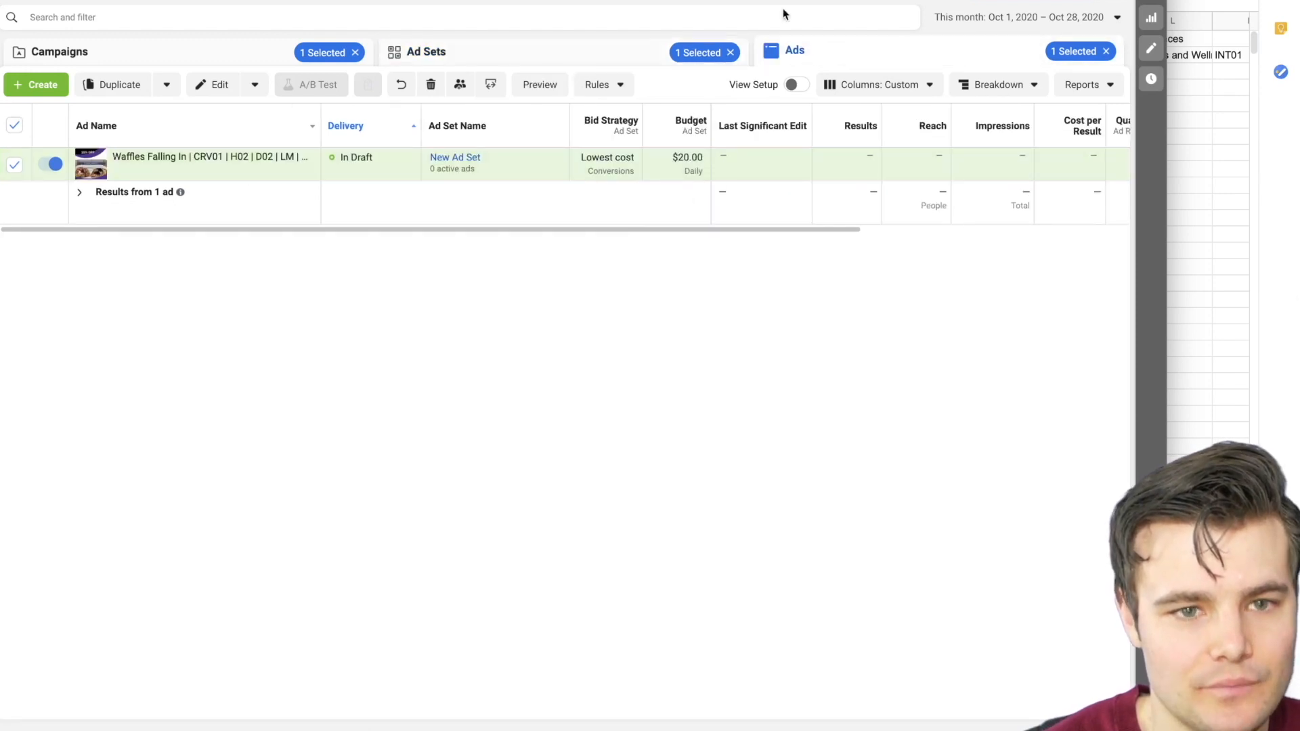
pyautogui.moveTo(112, 174)
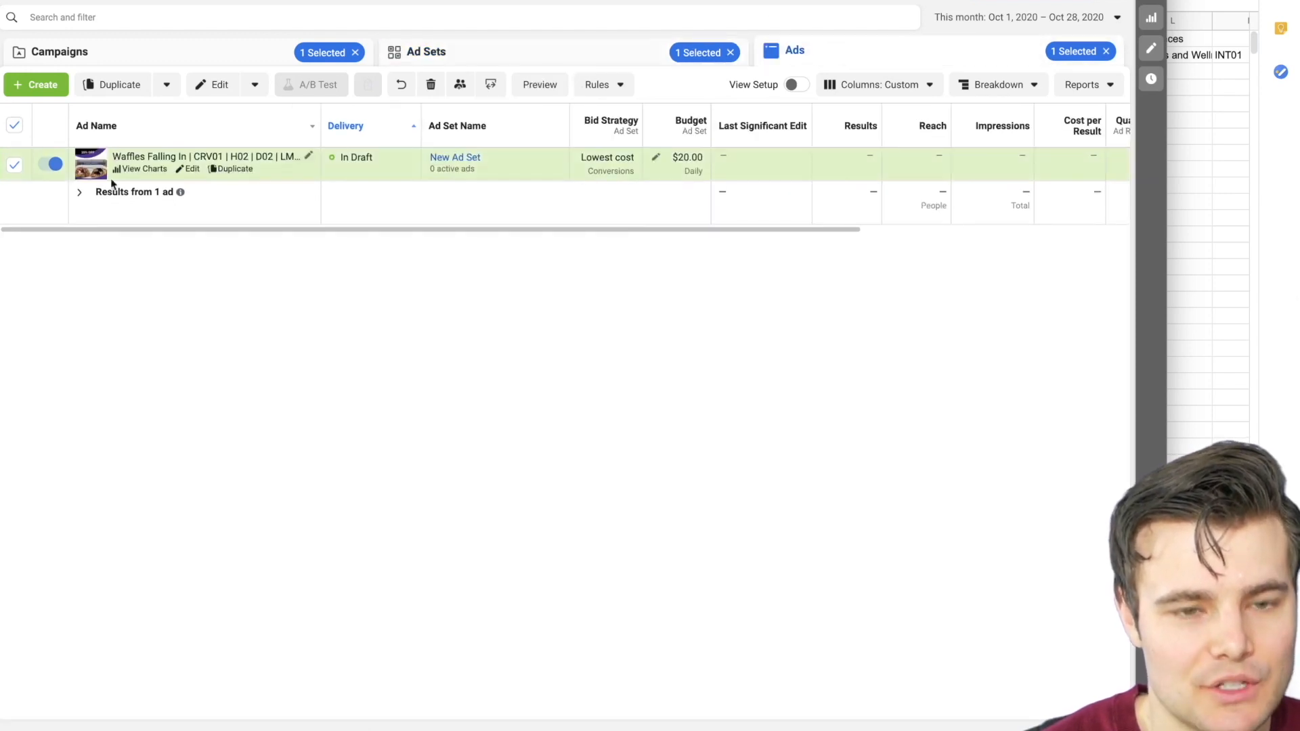
pyautogui.click(239, 169)
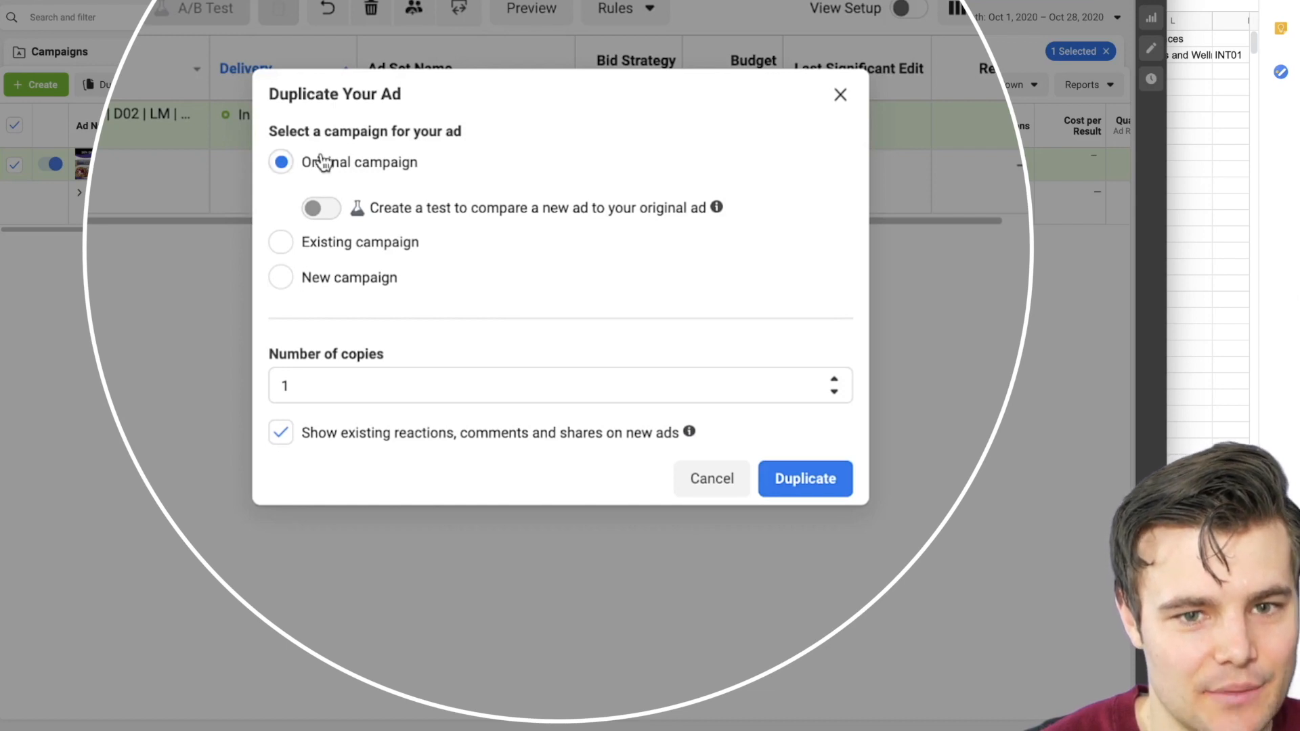
pyautogui.click(281, 242)
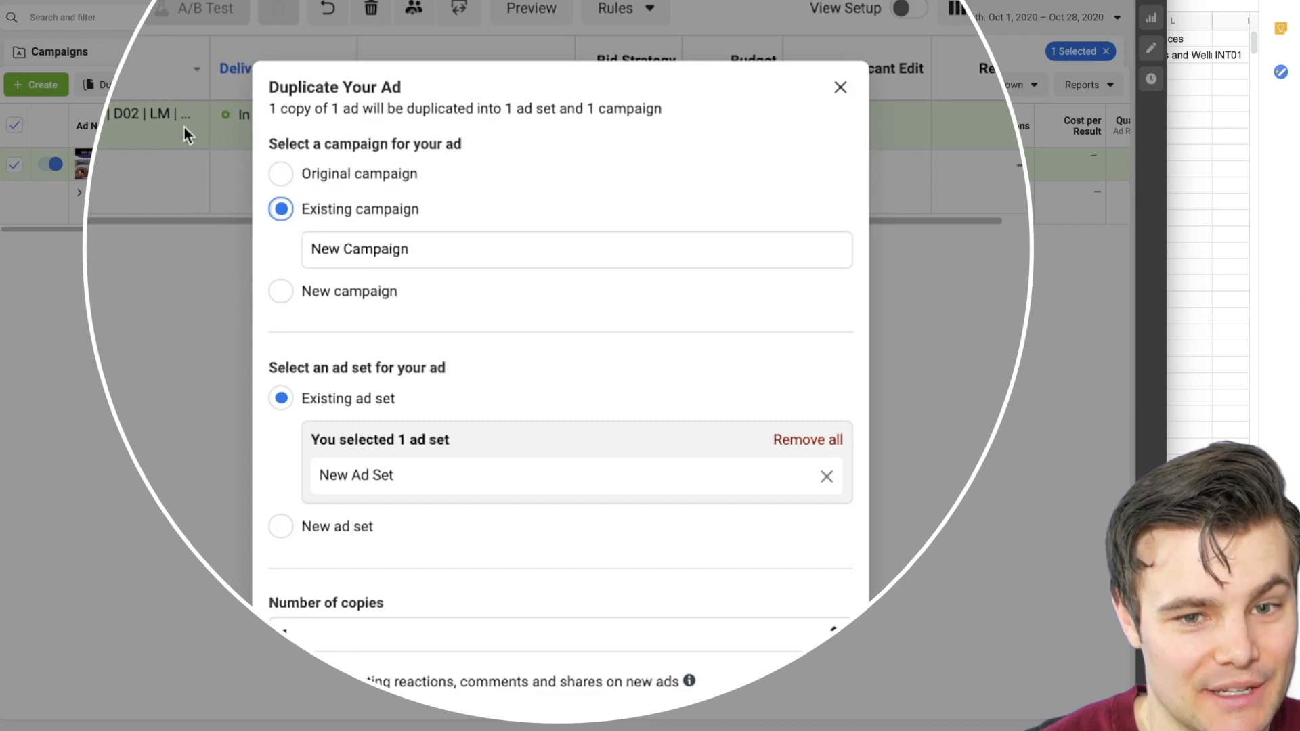
pyautogui.click(445, 248)
pyautogui.press('super+a')
pyautogui.press('BackSpace')
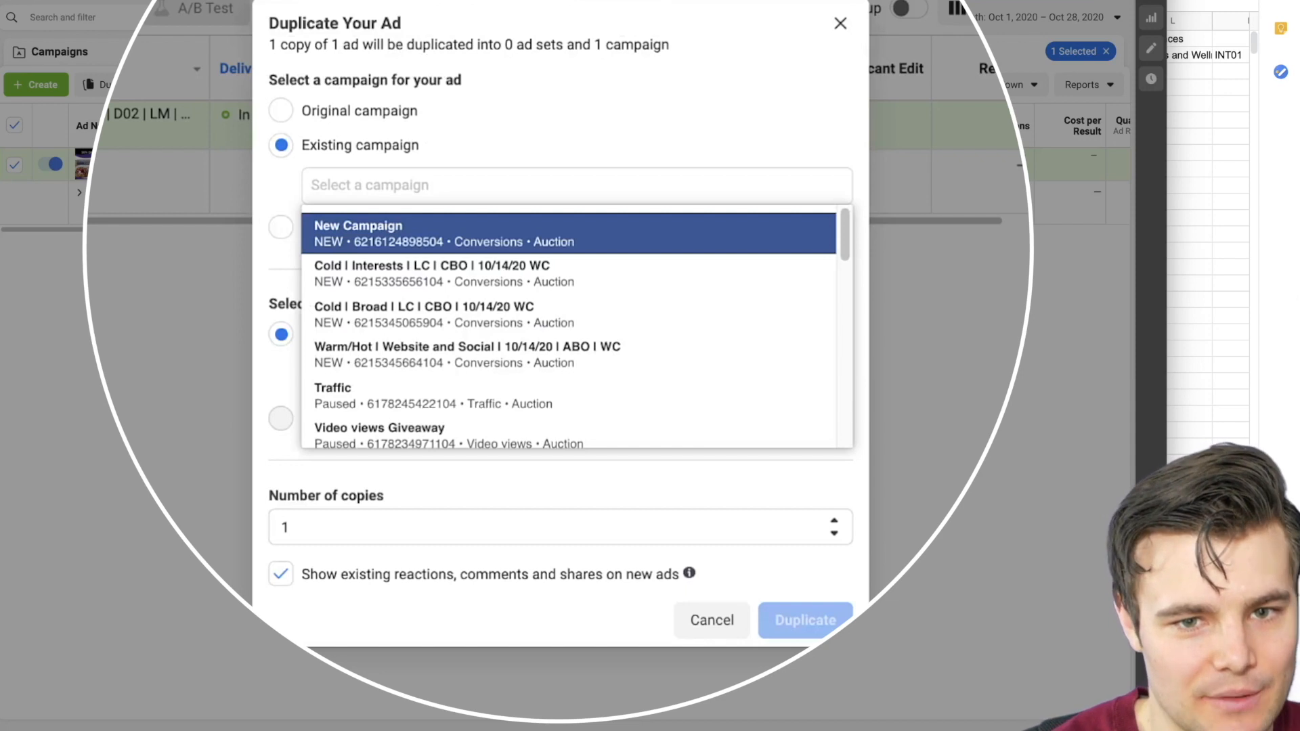
pyautogui.click(474, 287)
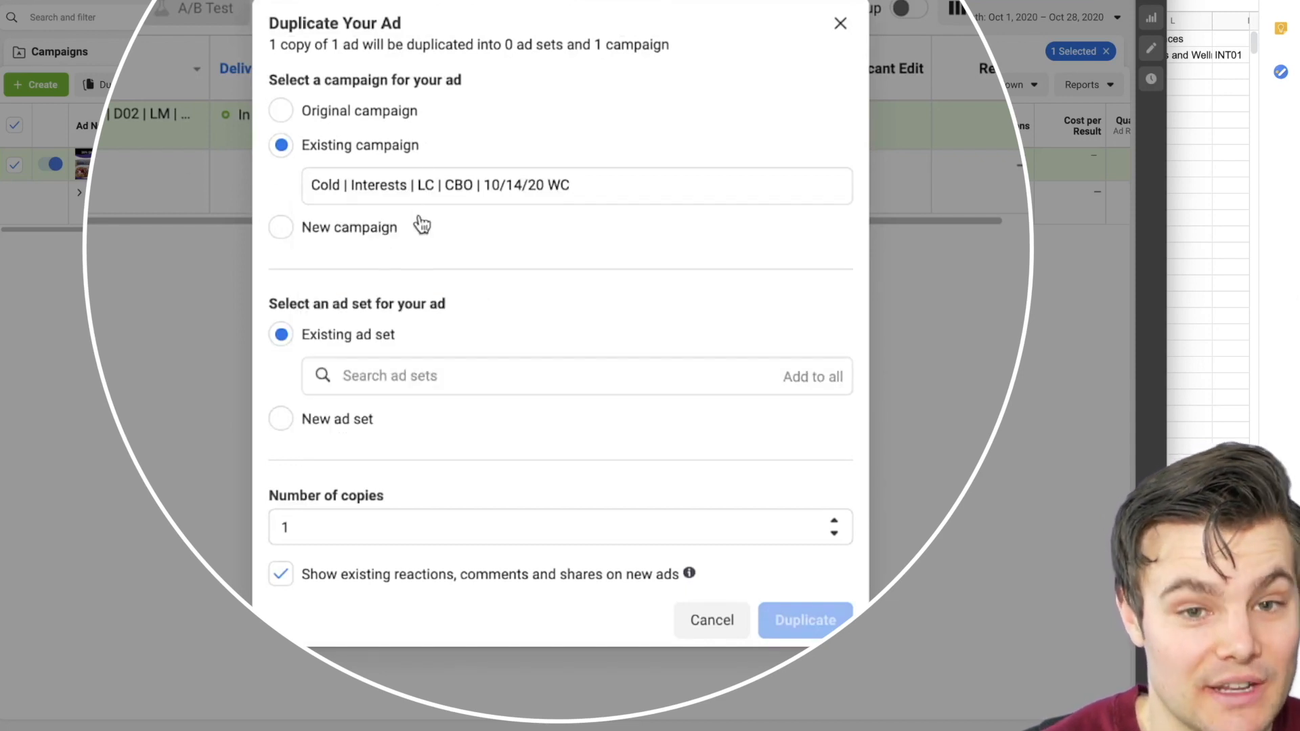
pyautogui.click(479, 380)
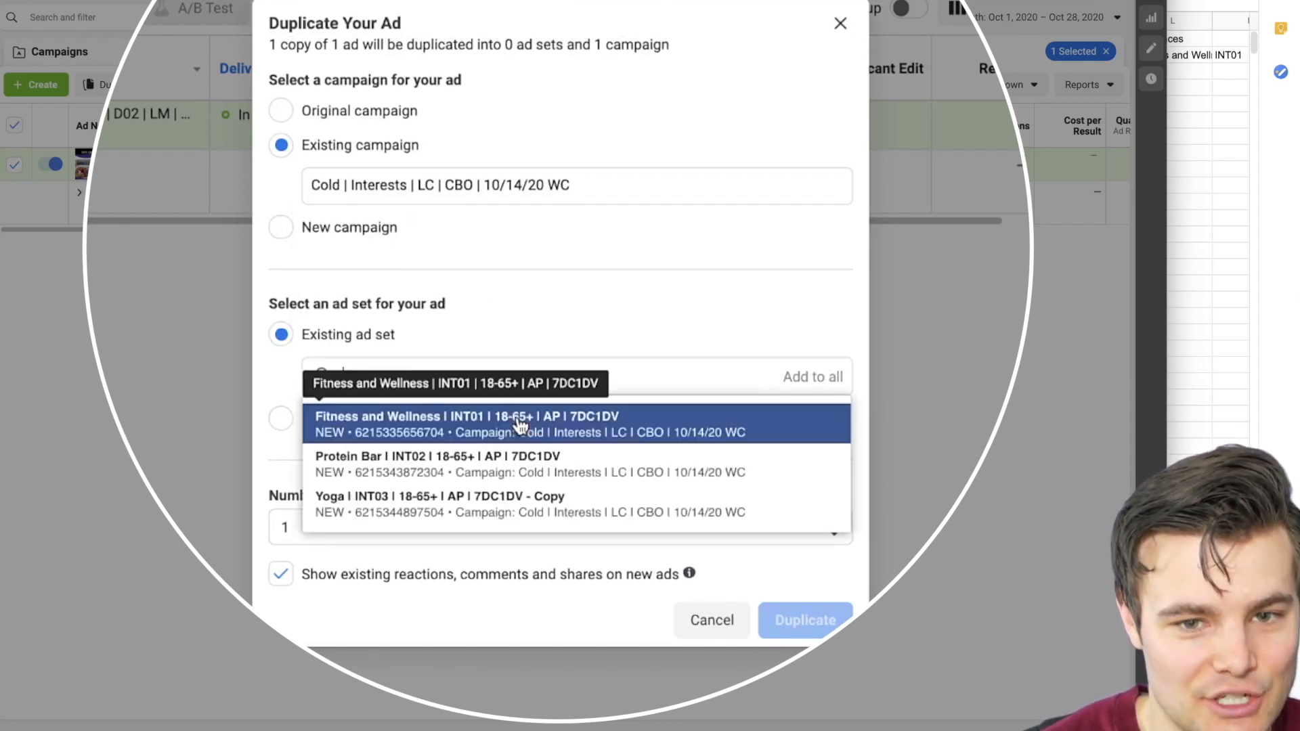
pyautogui.click(520, 426)
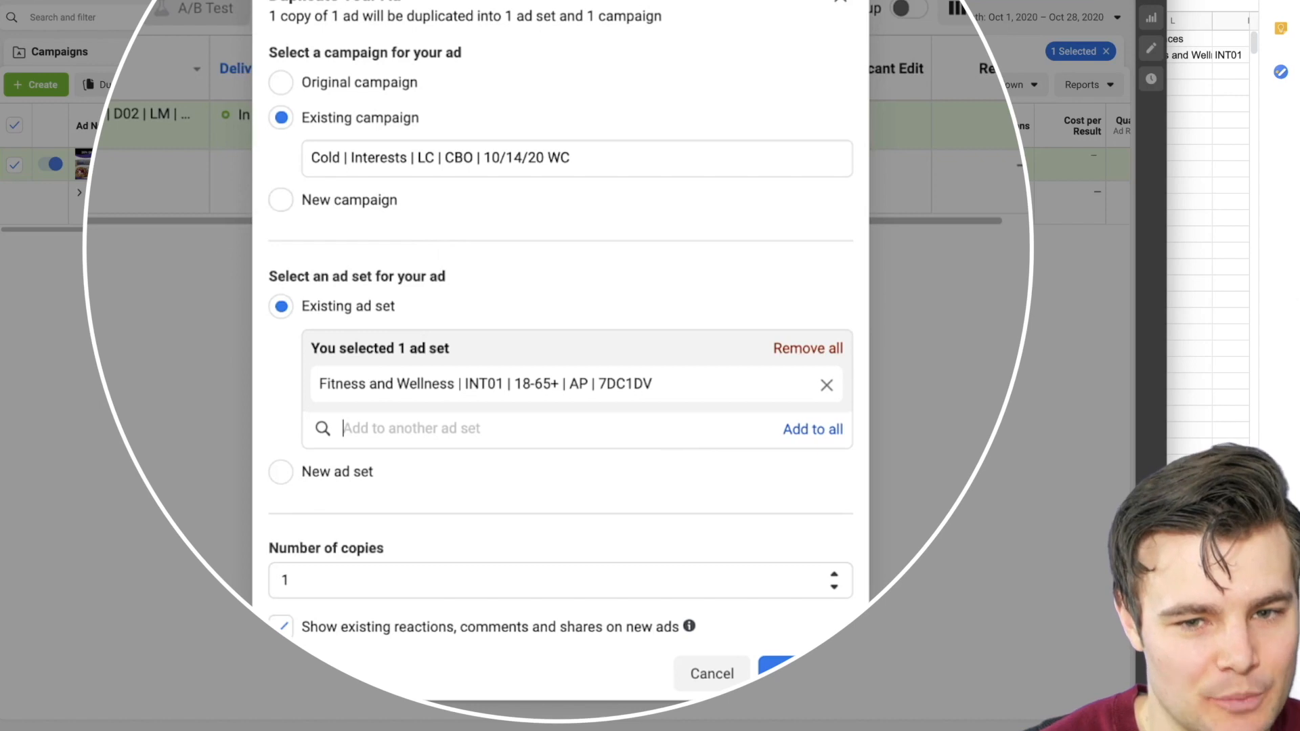
pyautogui.click(712, 673)
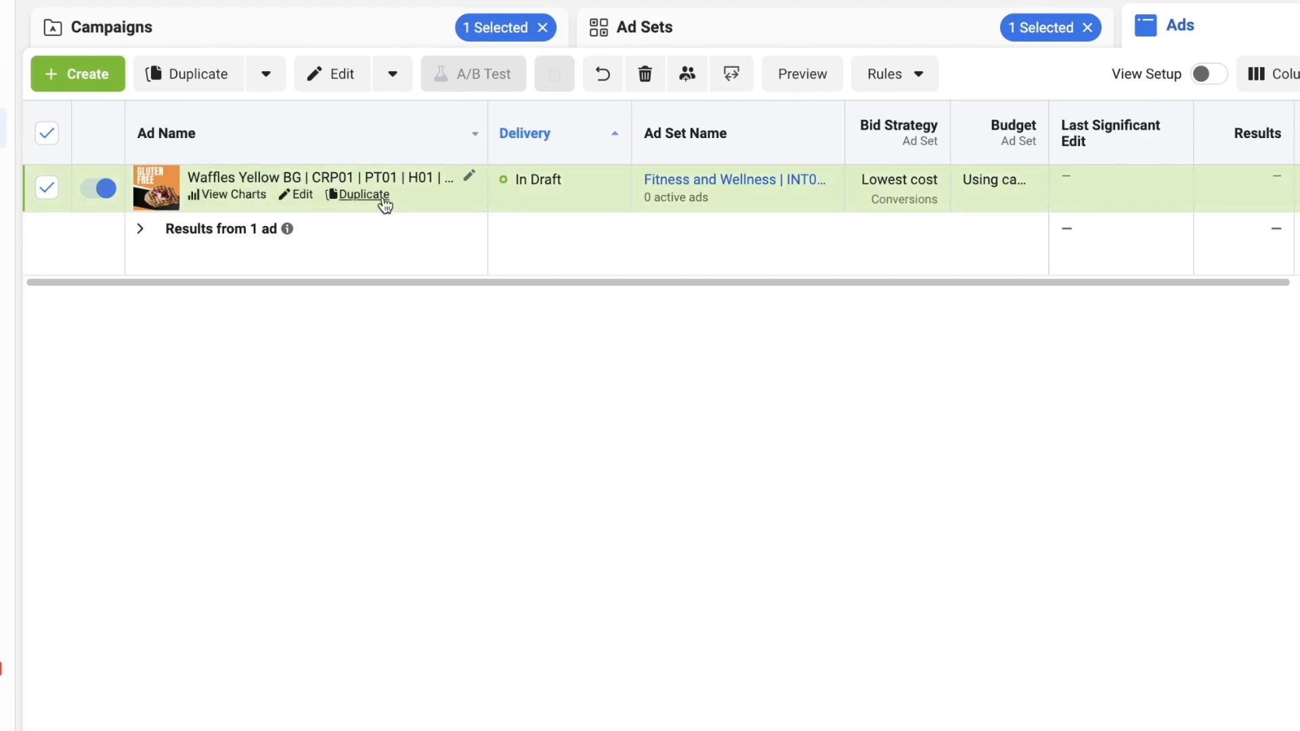
# Duplicate the Waffles Yellow BG ad once within its original campaign and look over the copy's settings.
pyautogui.click(382, 197)
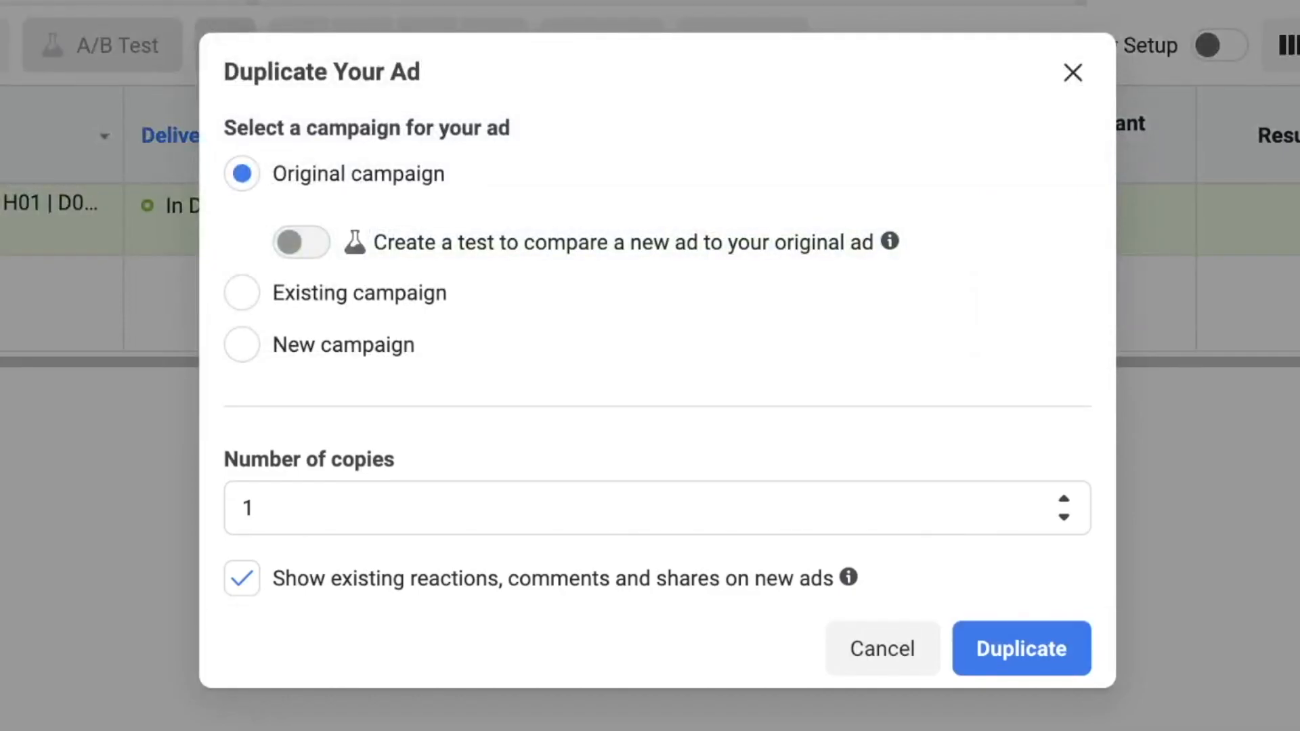
pyautogui.click(999, 631)
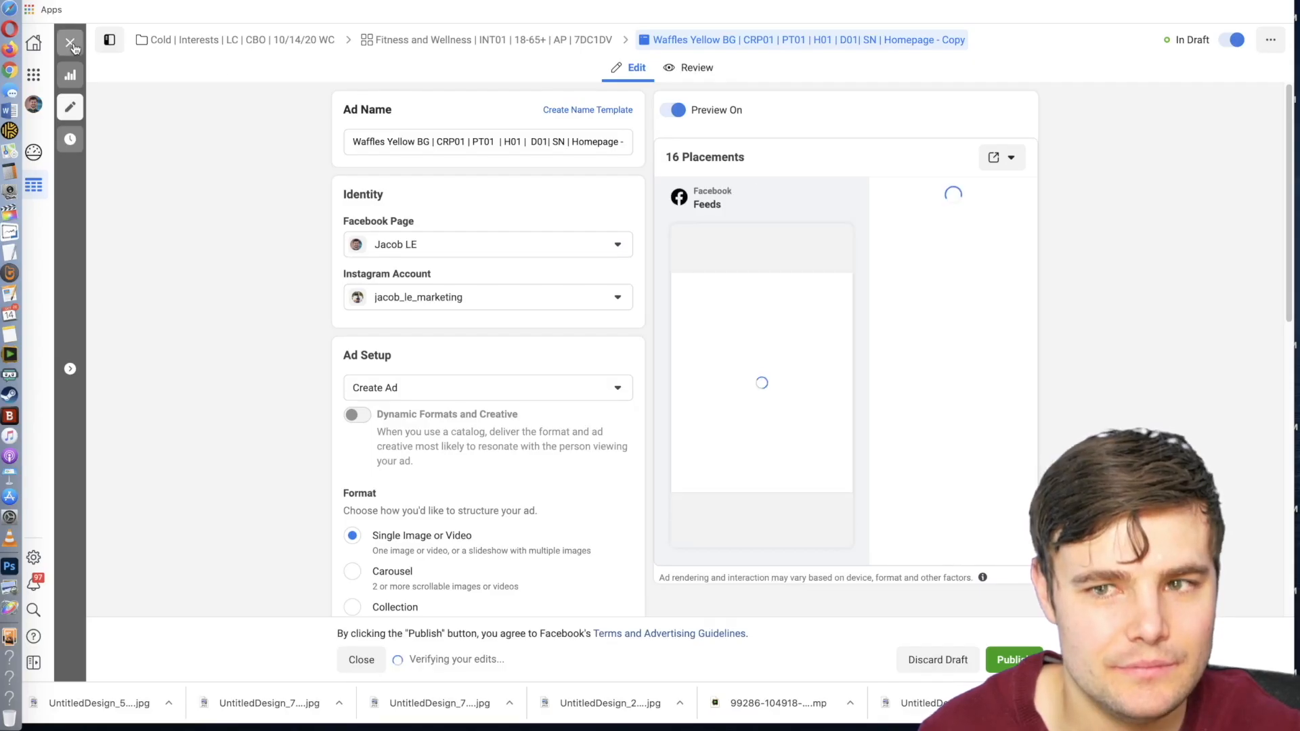
pyautogui.scroll(-10, 282, 192)
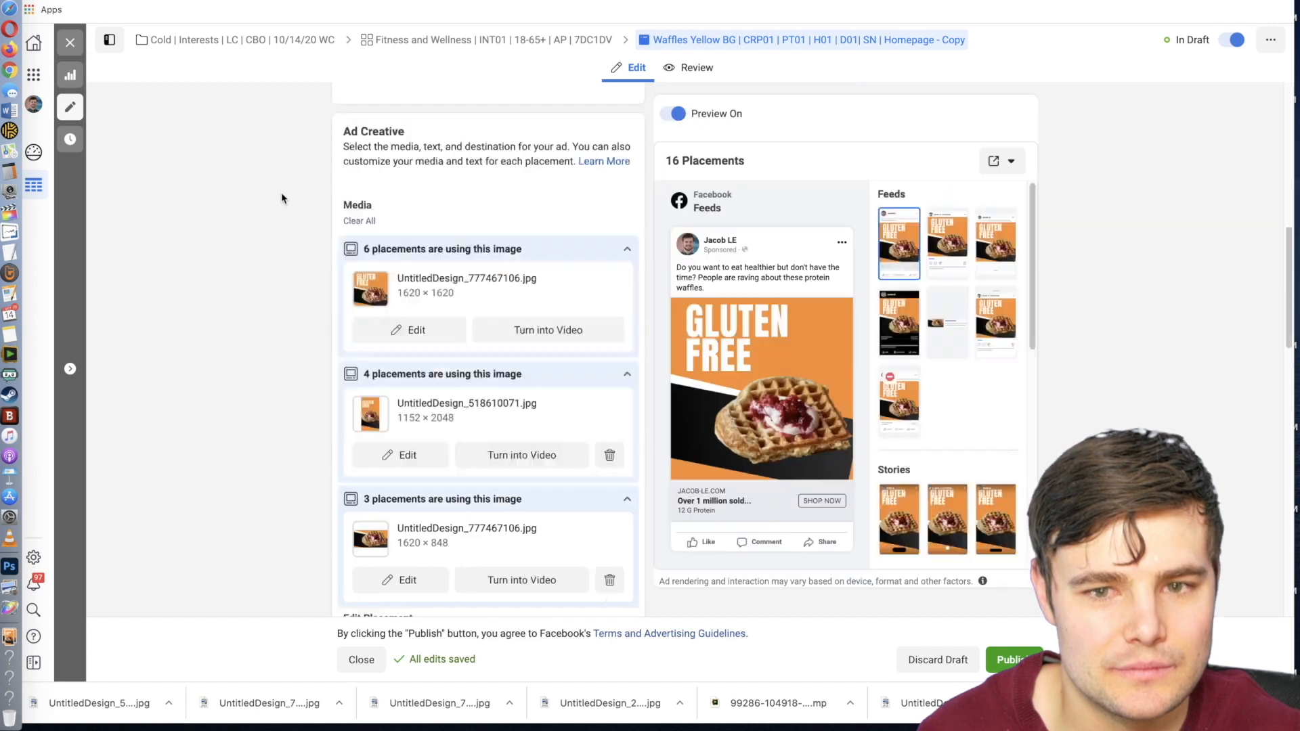
pyautogui.scroll(10, 264, 197)
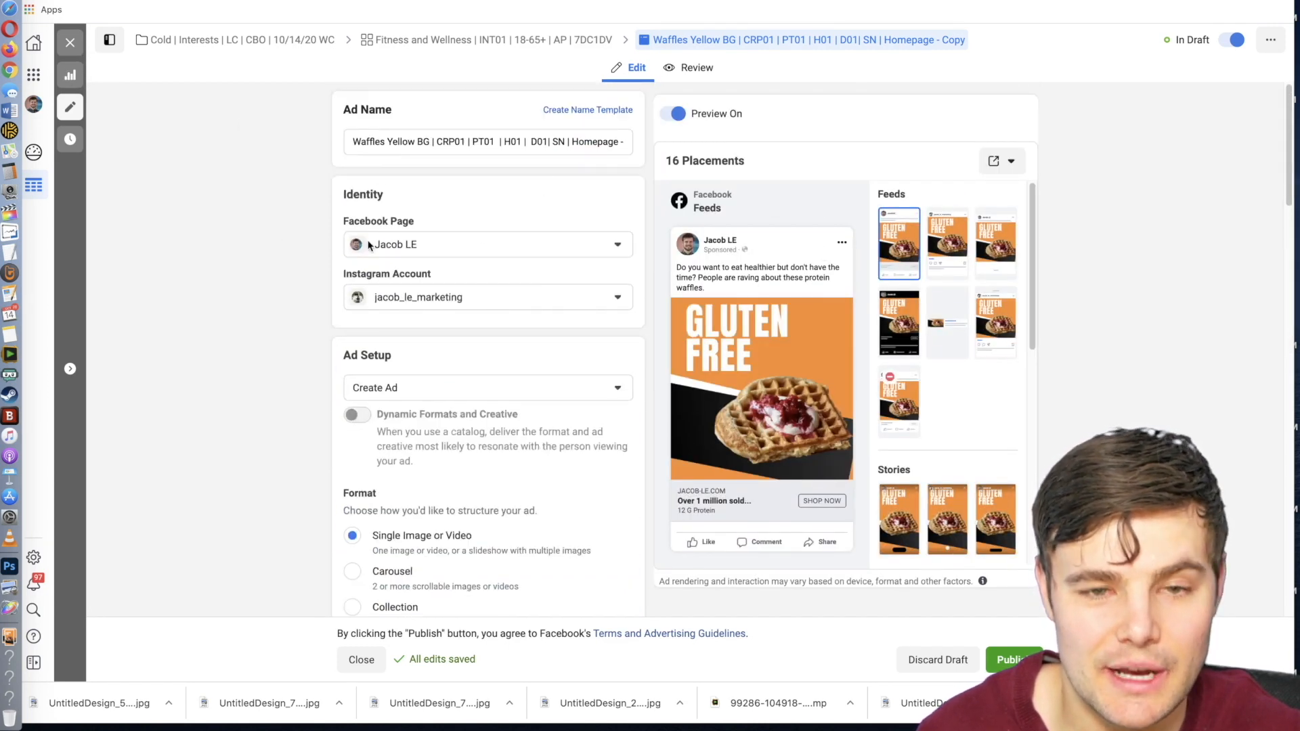
pyautogui.scroll(-3, 271, 306)
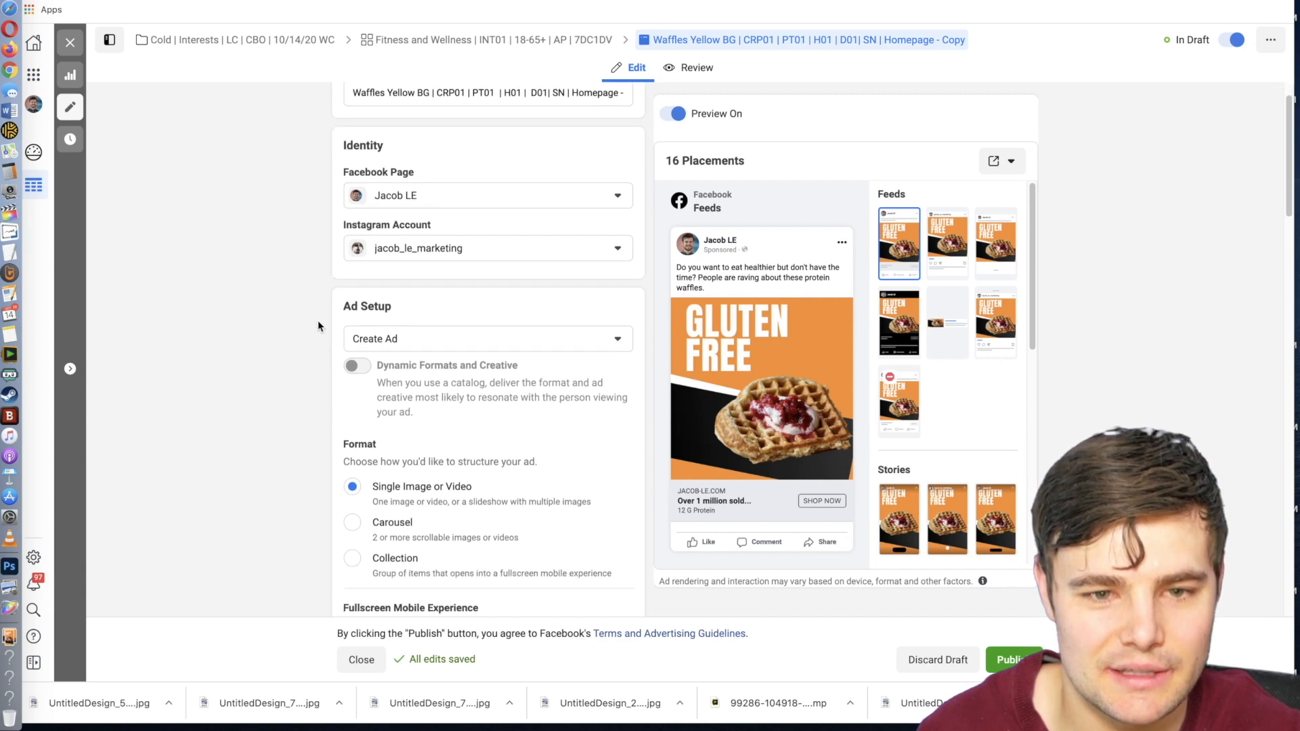
# Clear all media from the copied ad and open the image library for a replacement image.
pyautogui.scroll(-7, 260, 327)
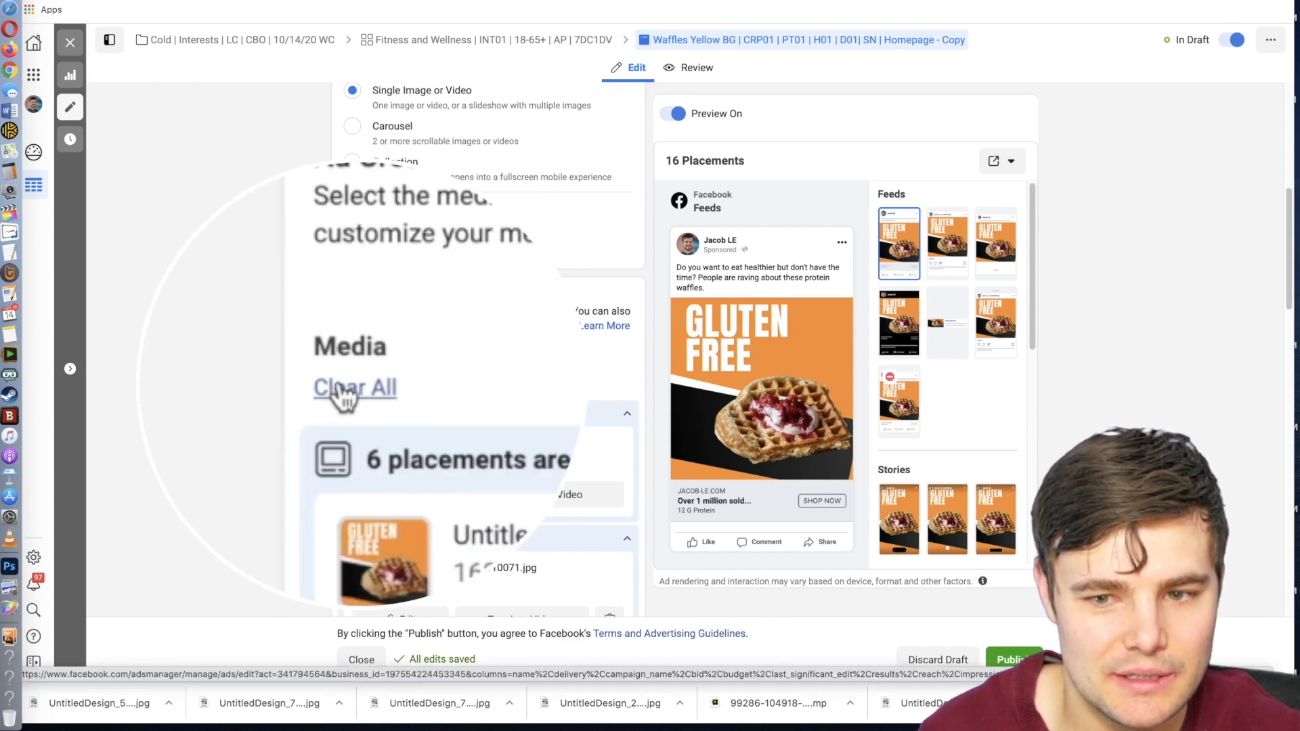
pyautogui.click(341, 388)
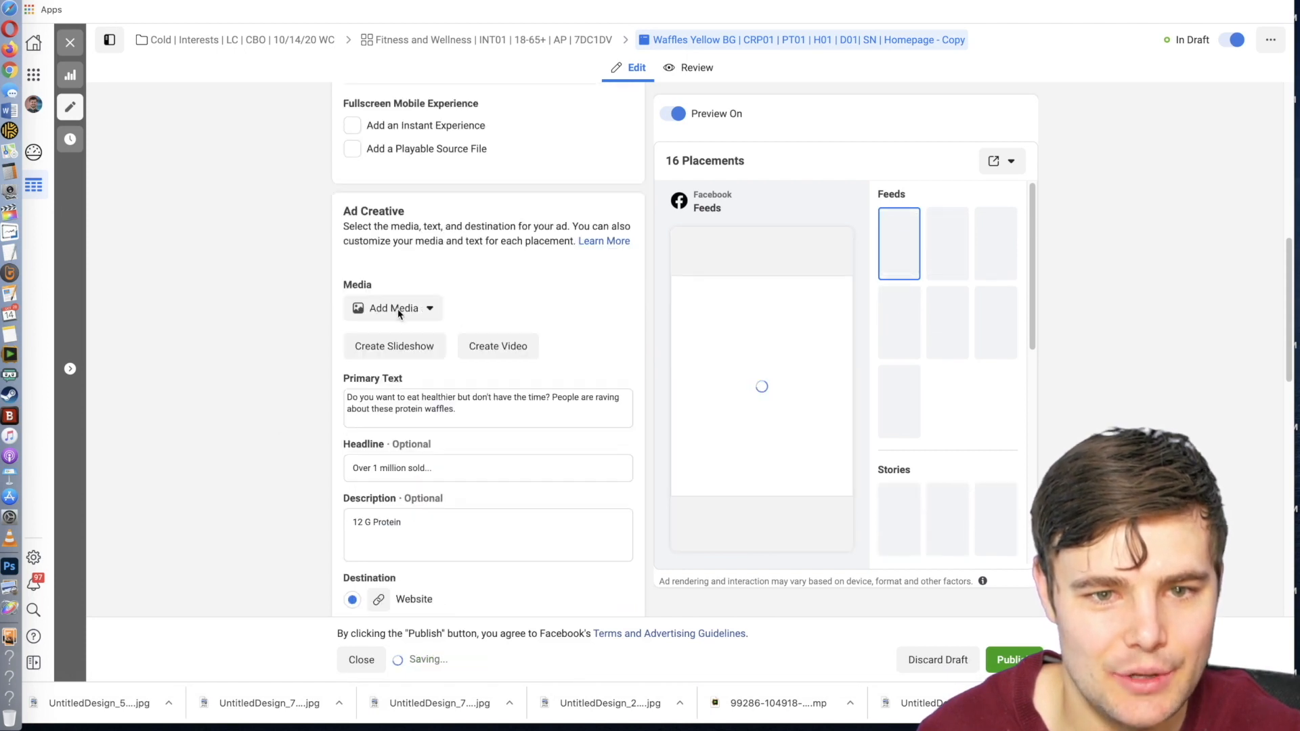
pyautogui.click(398, 313)
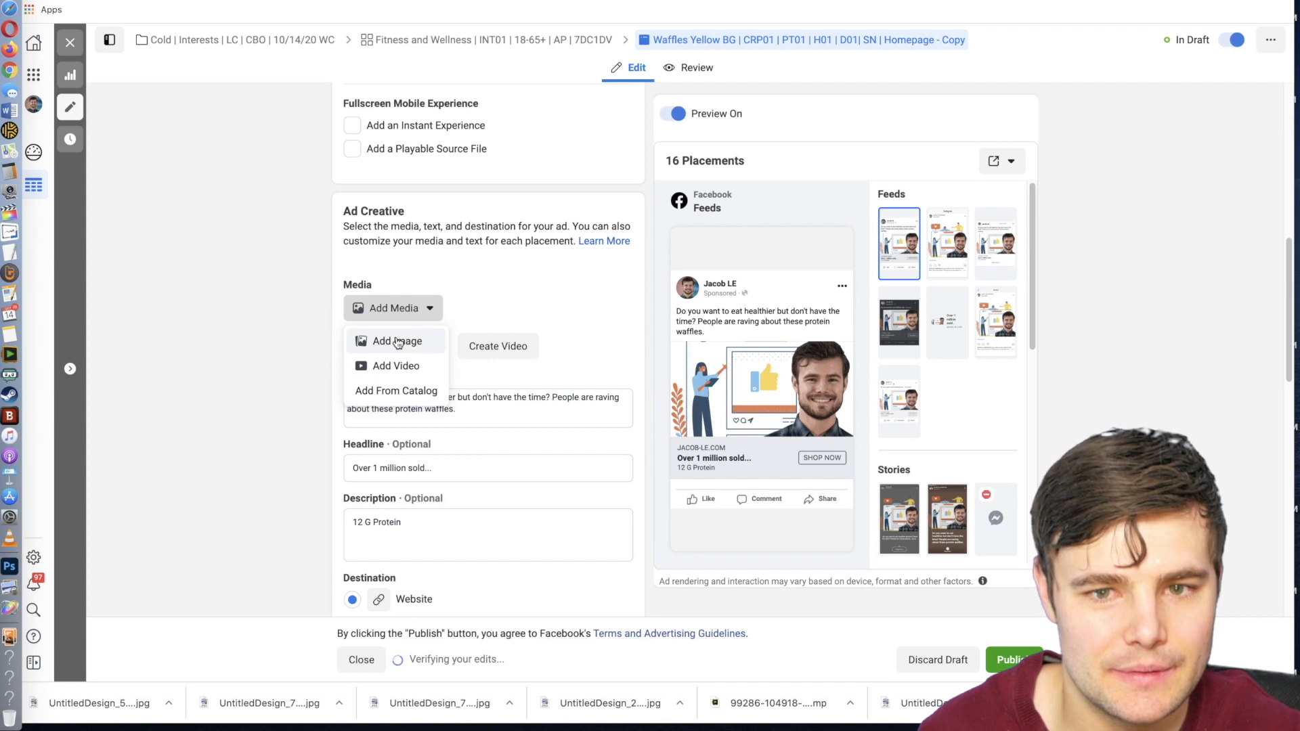
pyautogui.click(398, 342)
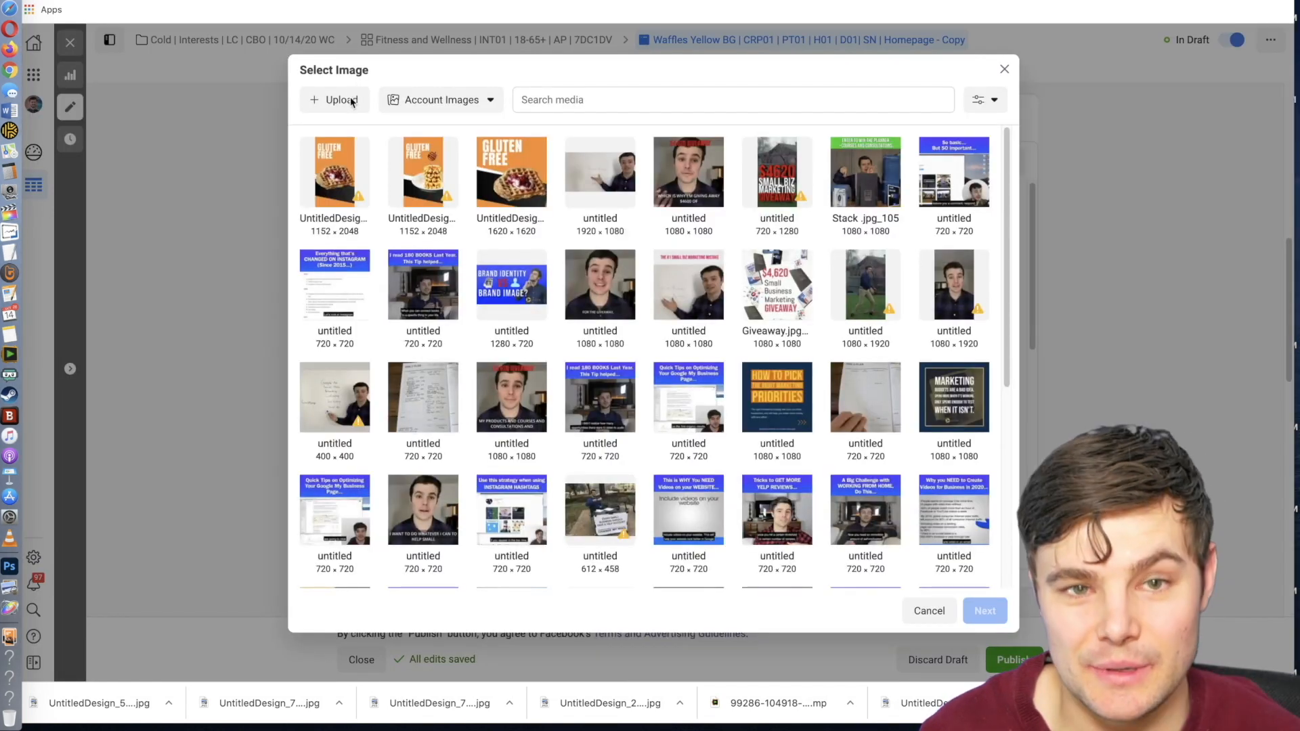
# Upload UntitledDesign_761694899.jpg from the Downloads folder and choose it as the copied ad's image.
pyautogui.click(360, 101)
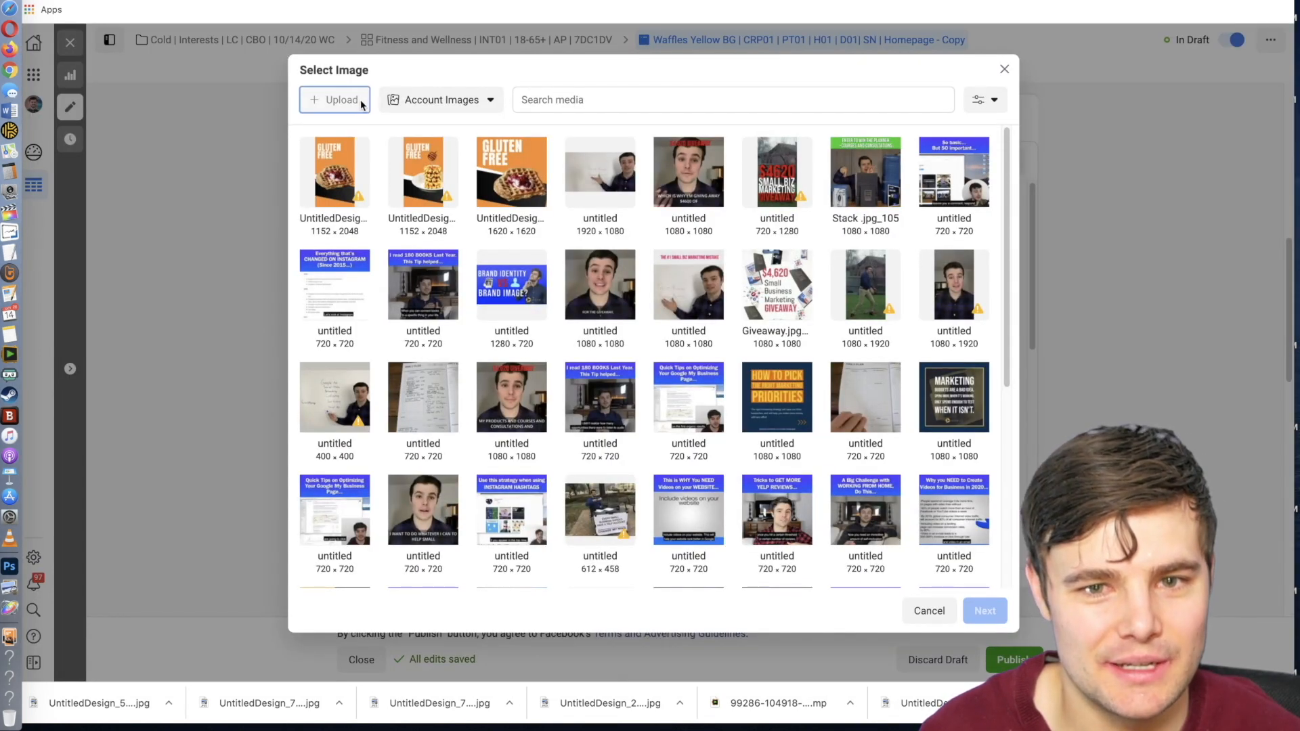
pyautogui.press('super+Tab')
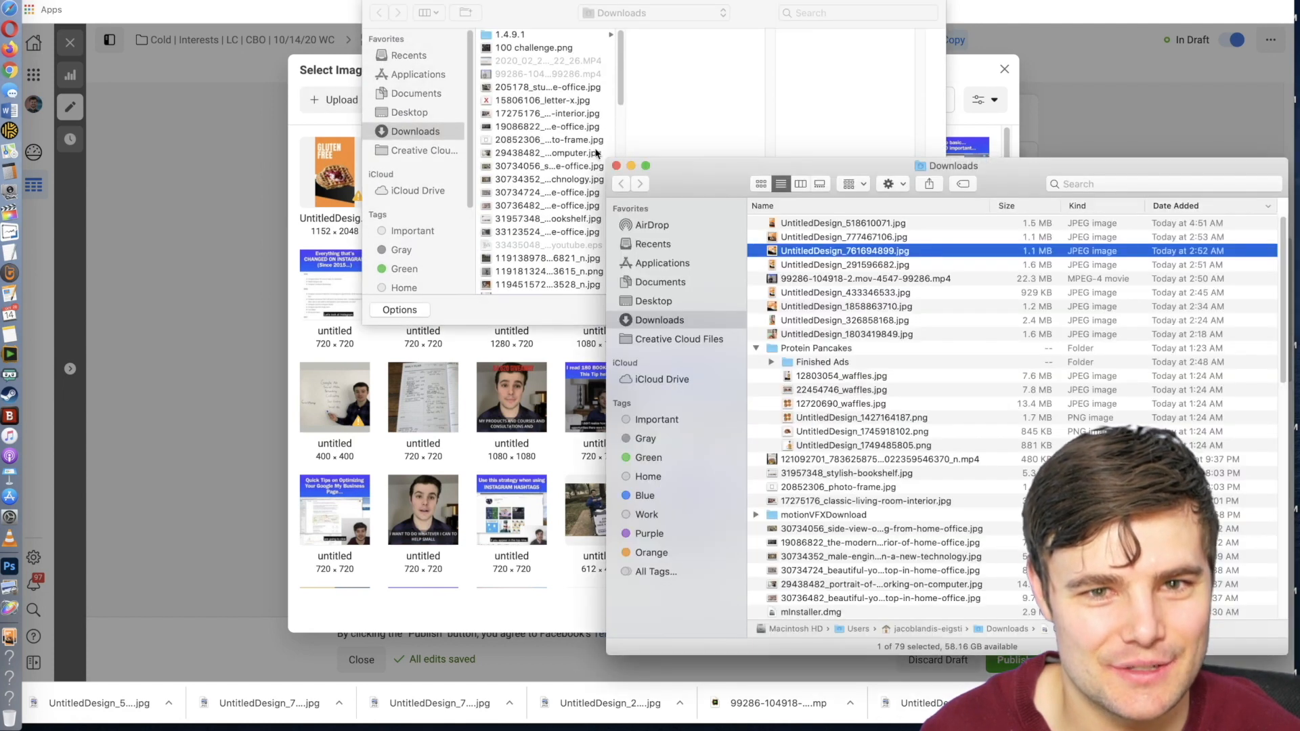
pyautogui.moveTo(796, 255); pyautogui.dragTo(536, 110)
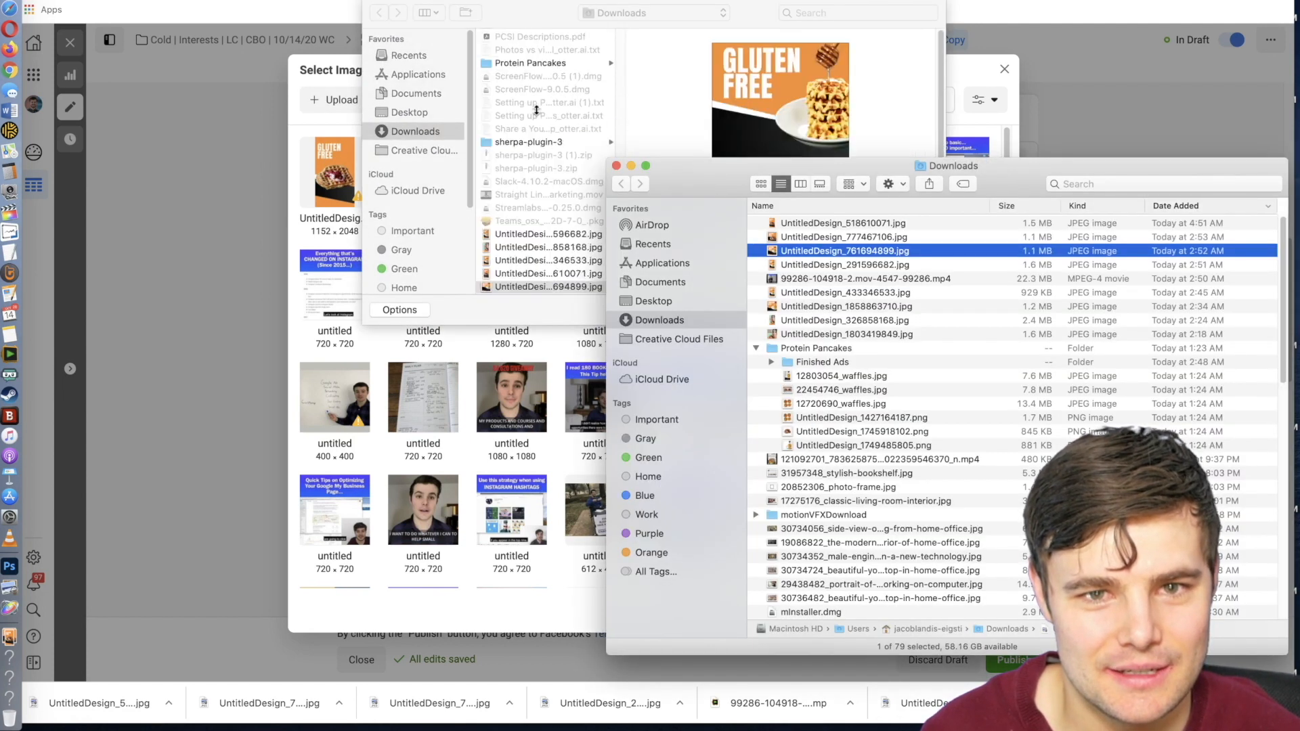
pyautogui.click(553, 20)
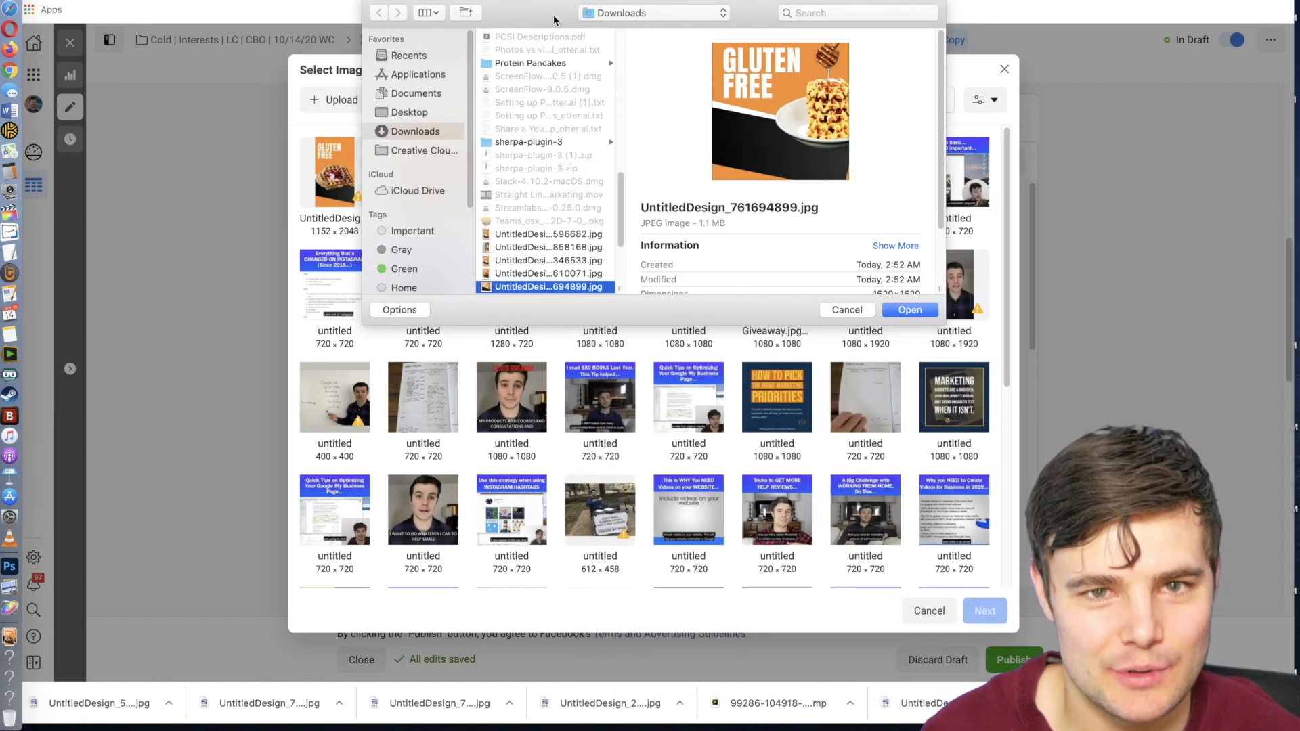
pyautogui.click(910, 310)
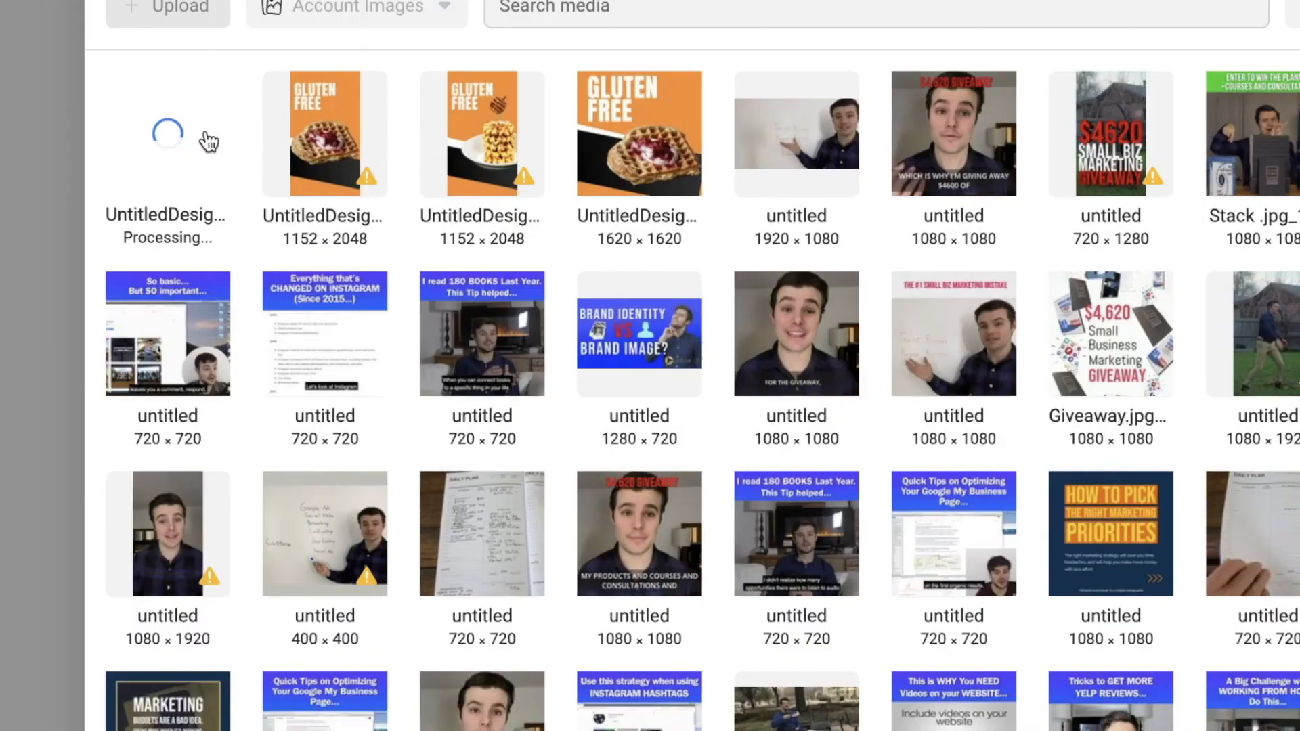
pyautogui.click(355, 175)
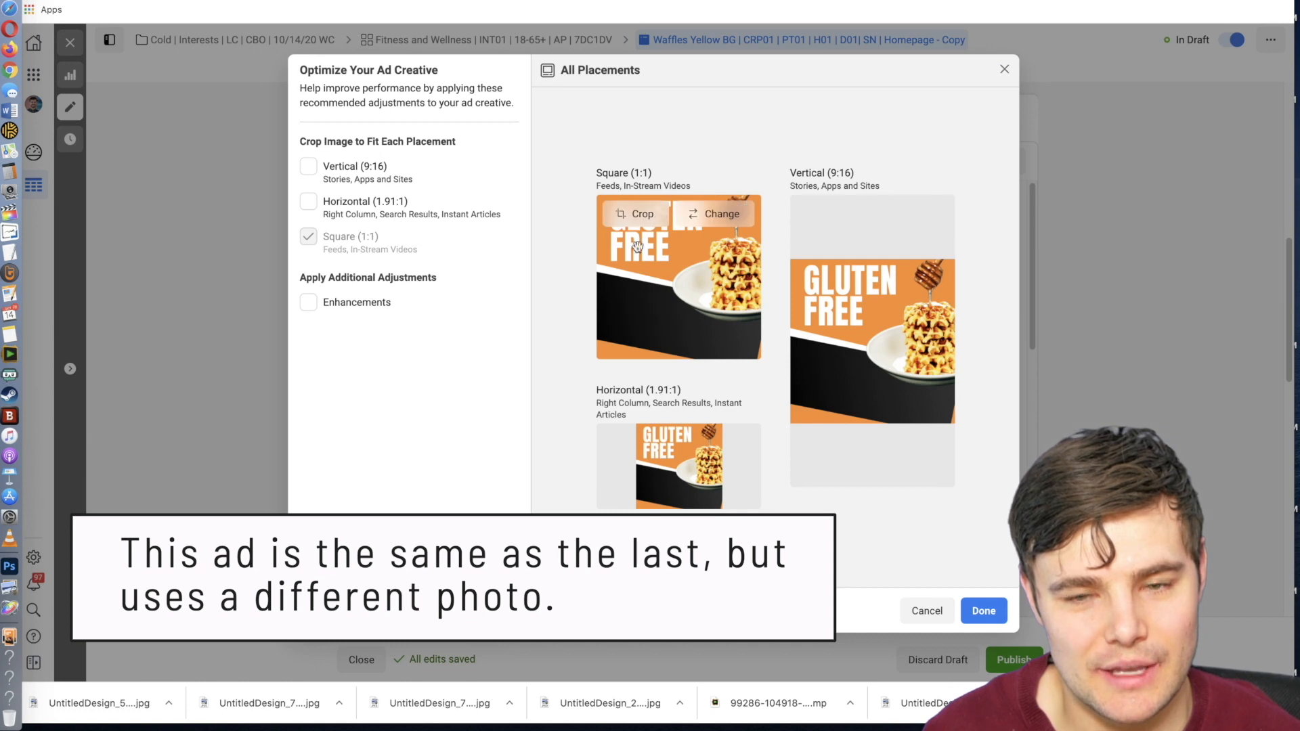
# Crop the copied ad's right column, search results and instant articles image to Horizontal 1.91:1, keeping the upper part with the GLUTEN FREE text.
pyautogui.click(656, 441)
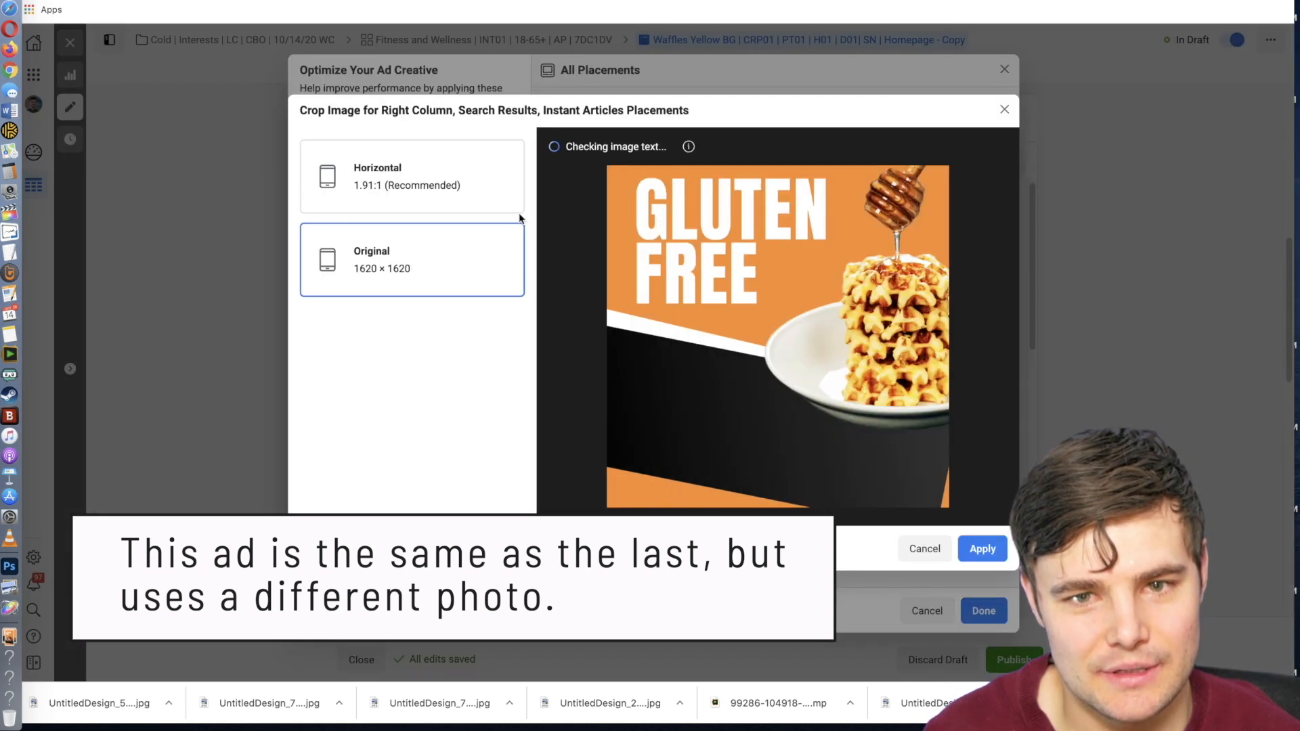
pyautogui.click(445, 201)
pyautogui.moveTo(782, 326); pyautogui.dragTo(780, 245)
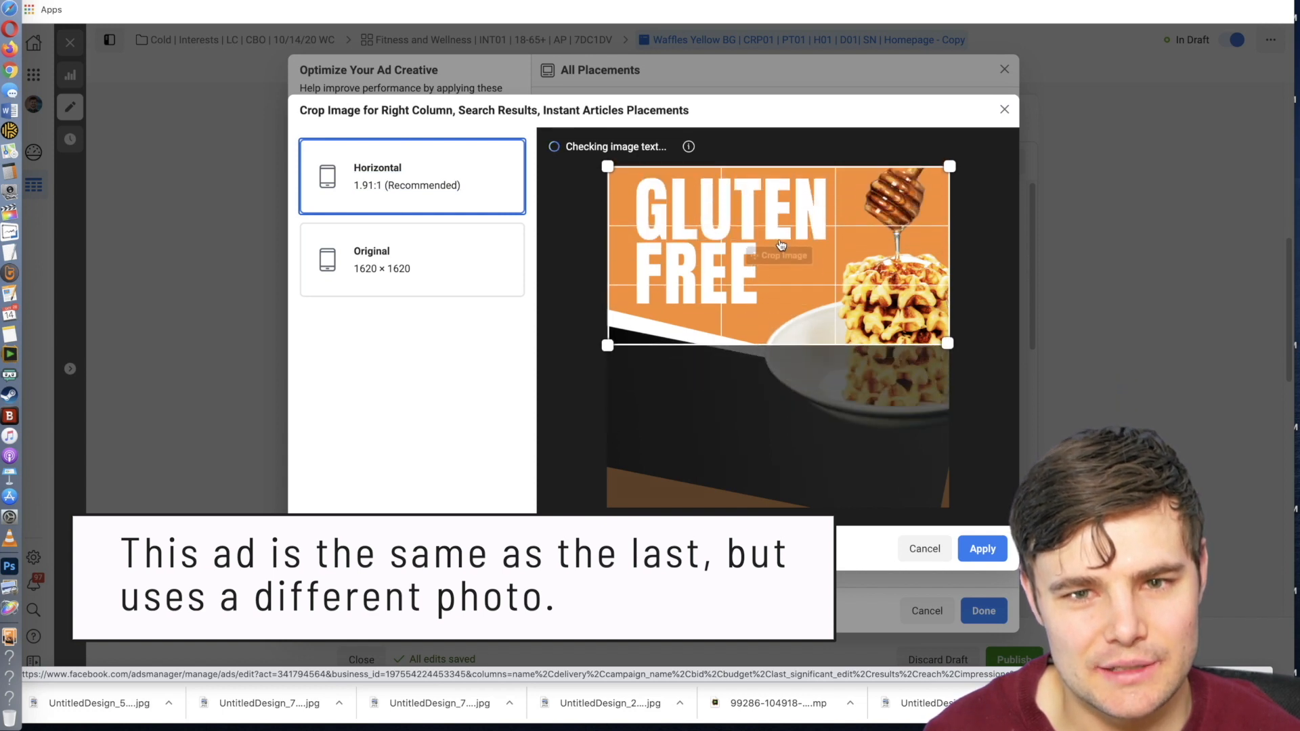
pyautogui.click(980, 548)
# Replace the vertical 9:16 placement's image with the 1152 × 2048 version of the stacked waffles design and finish the creative adjustments.
pyautogui.moveTo(892, 318)
pyautogui.click(907, 214)
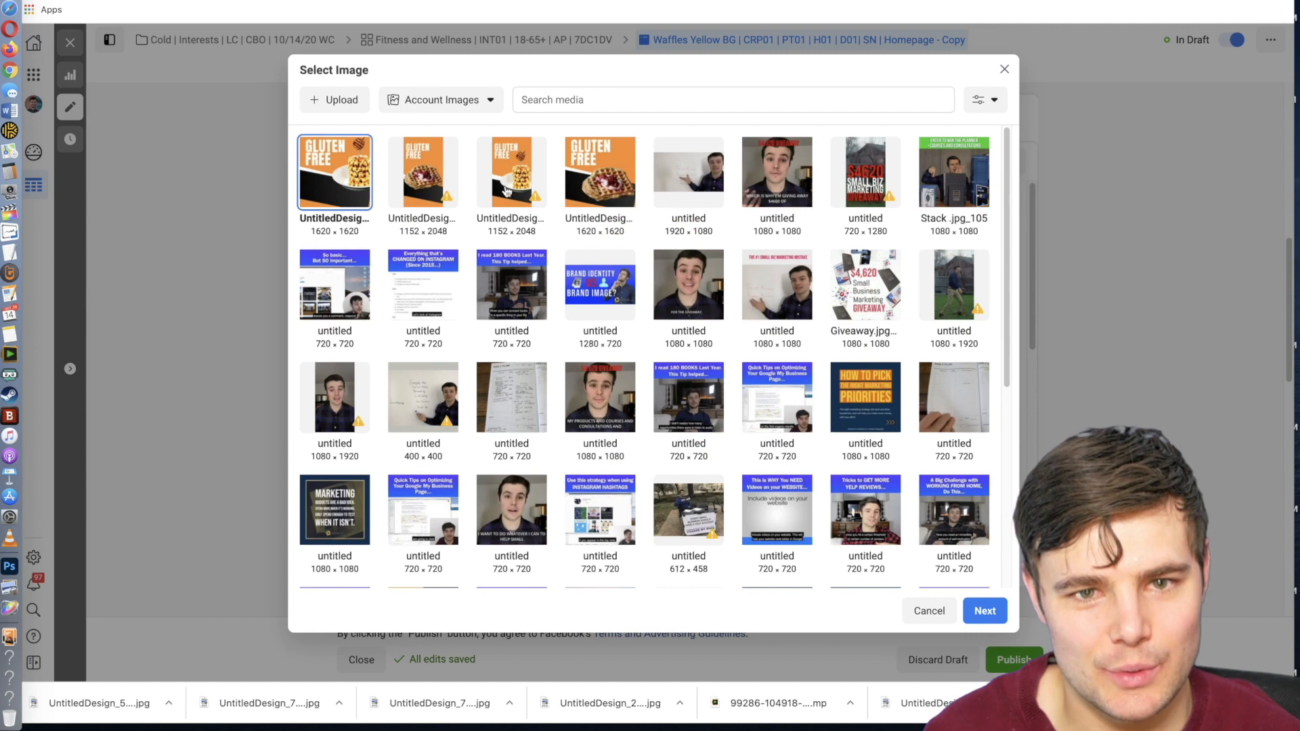
pyautogui.click(542, 178)
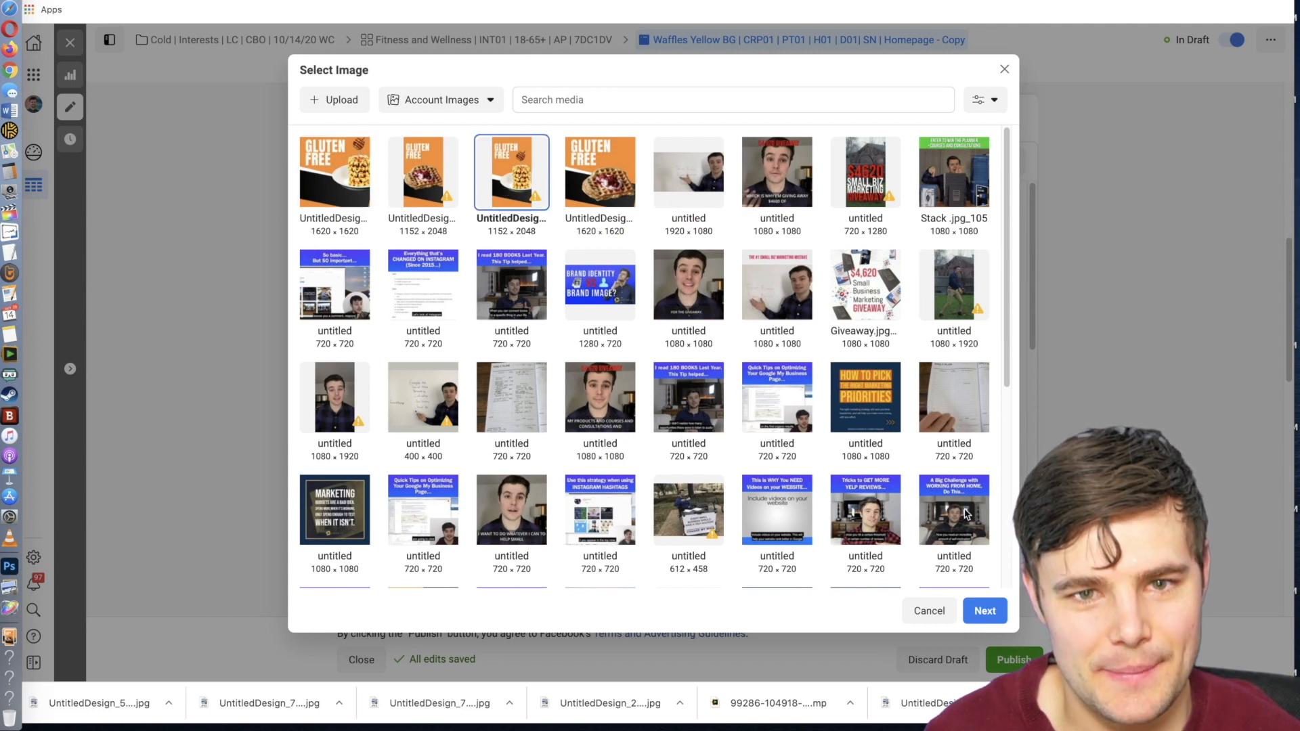
pyautogui.click(986, 610)
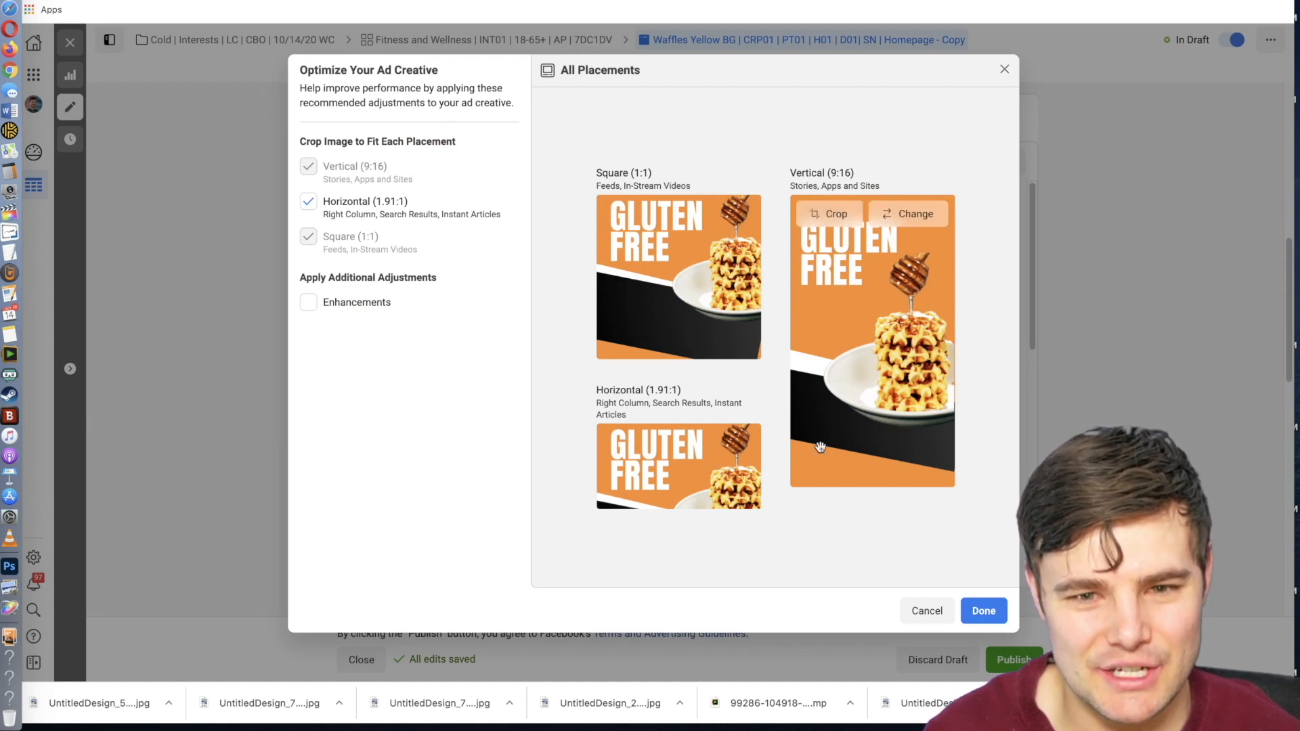
pyautogui.click(984, 612)
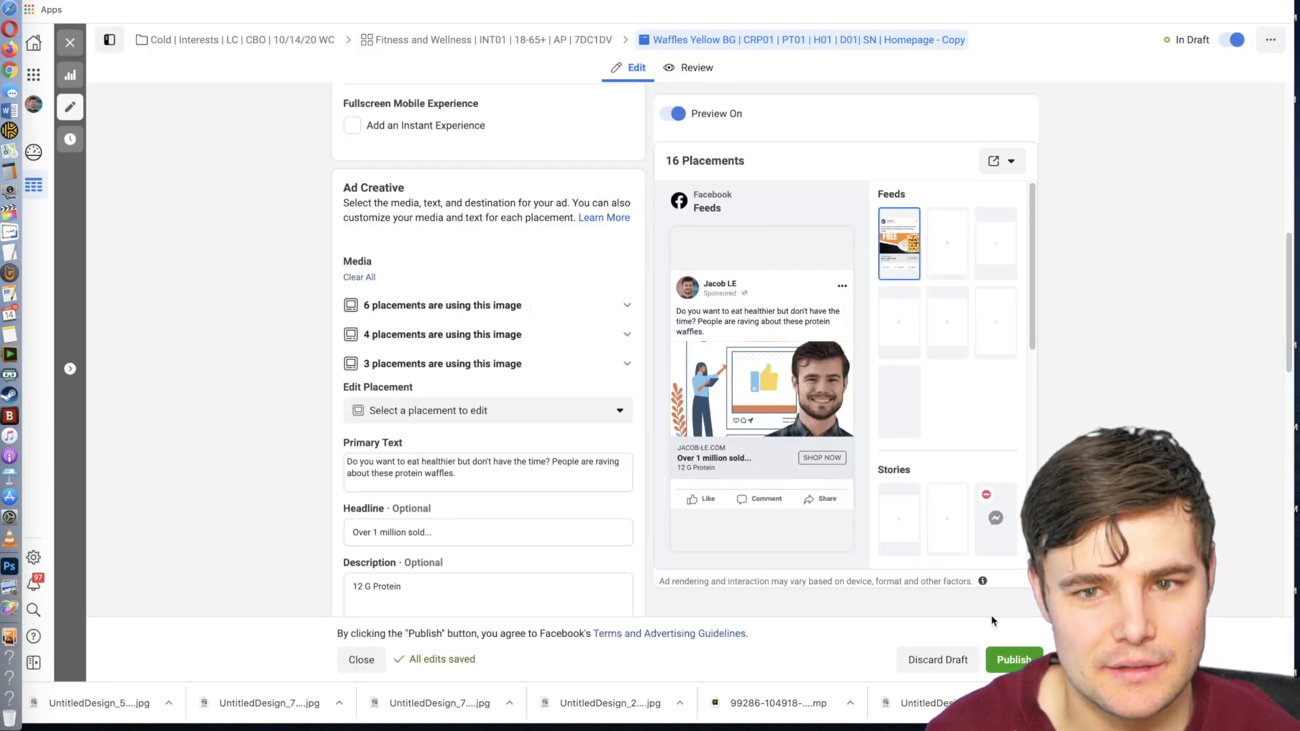
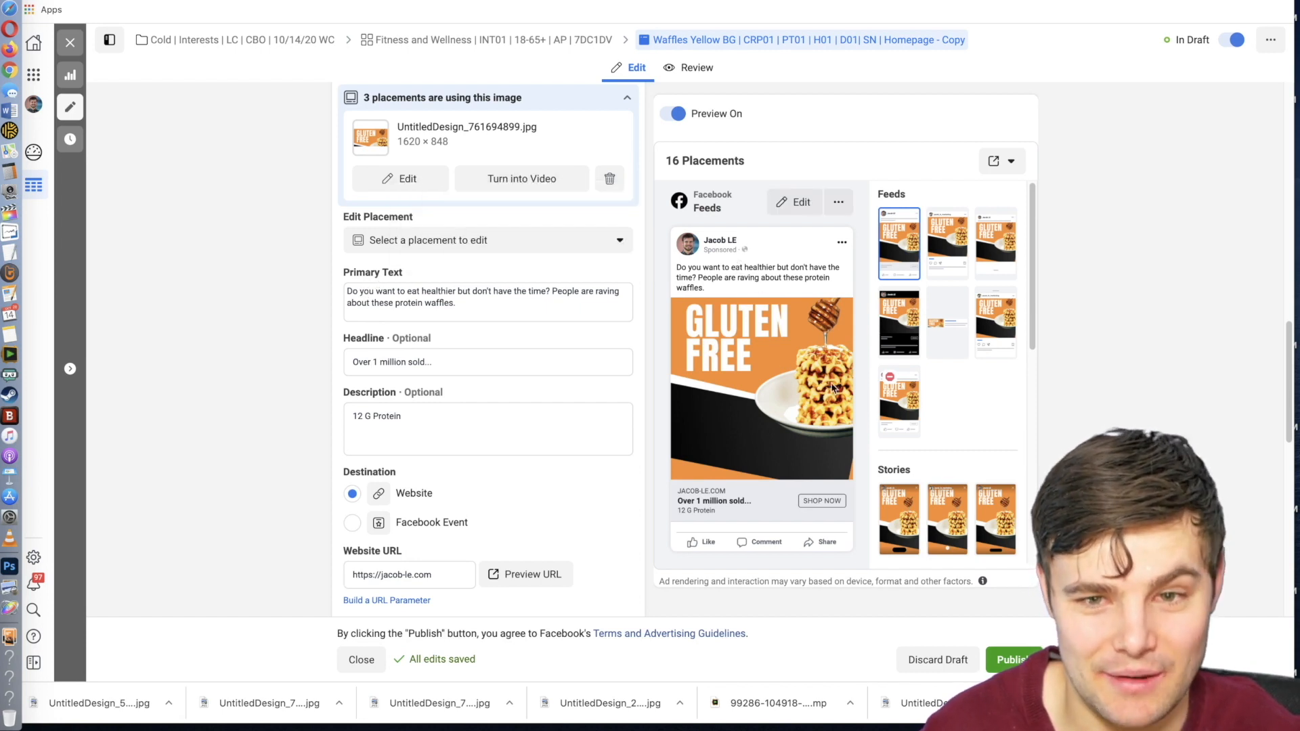
# Select Waffles Yellow BG in the copied ad's name, switch to the Google Sheets code list, and enter Waffles Picture 2 in cell G6.
pyautogui.scroll(10, 550, 350)
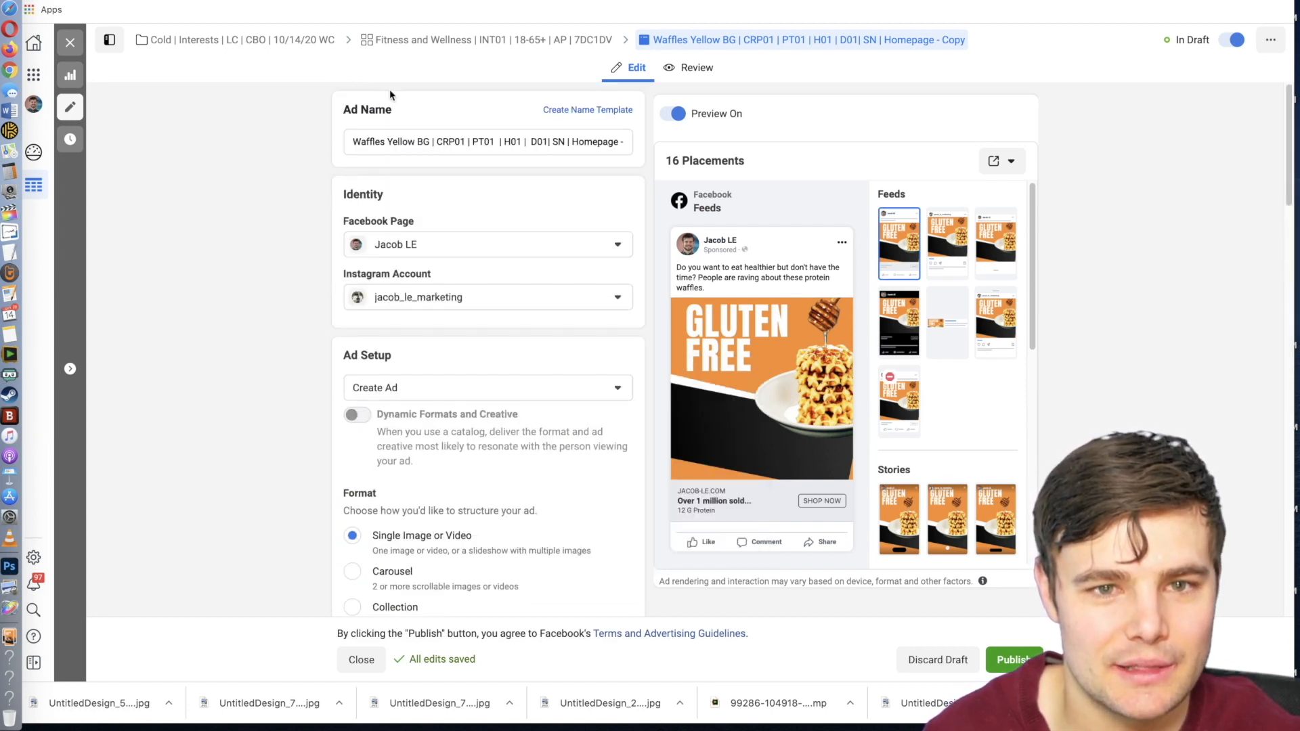
pyautogui.moveTo(430, 141); pyautogui.dragTo(324, 142)
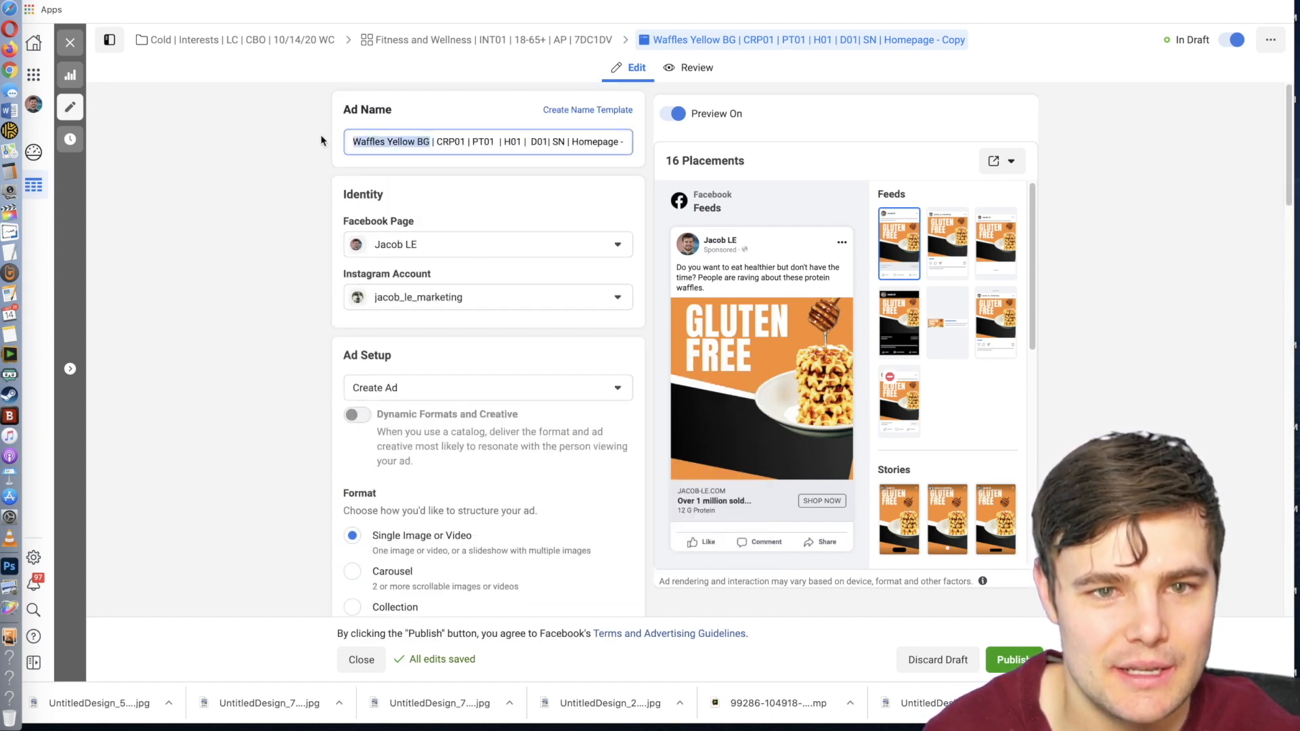
pyautogui.click(6, 19)
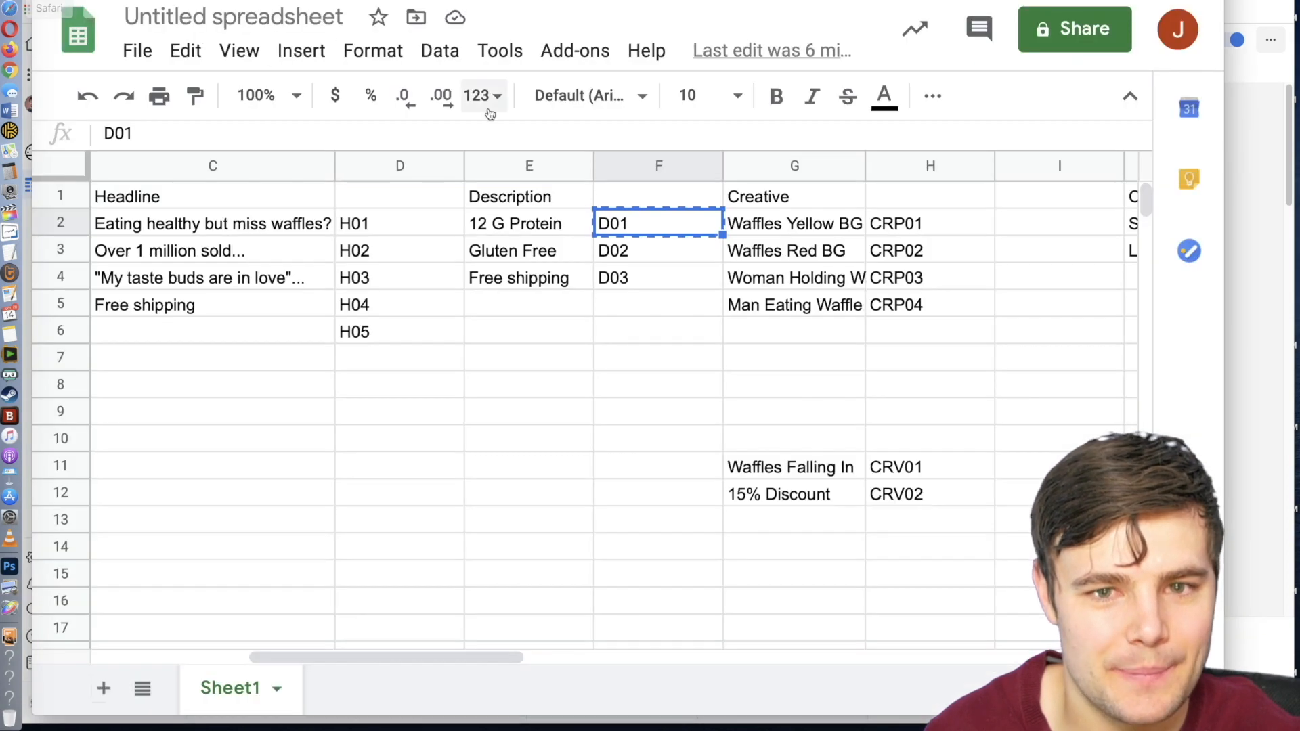
pyautogui.click(550, 224)
pyautogui.click(787, 252)
pyautogui.click(786, 278)
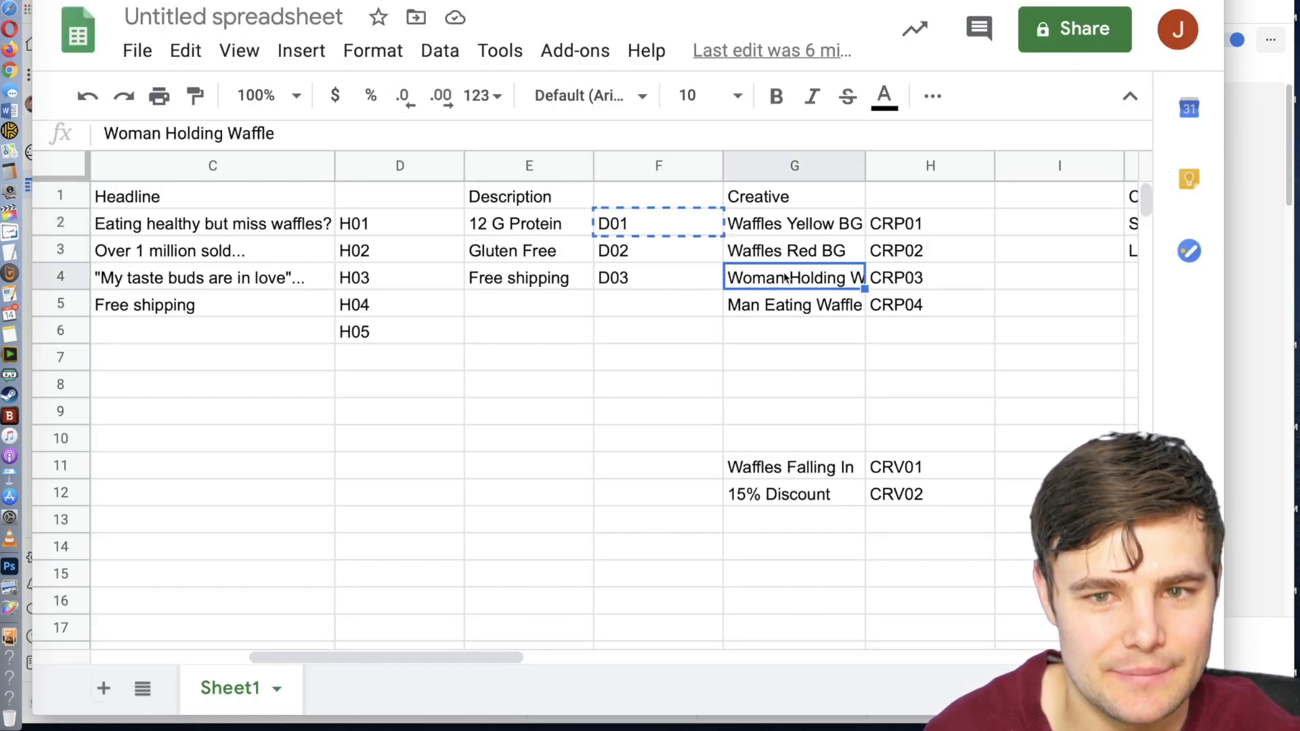
pyautogui.doubleClick(788, 328)
pyautogui.write('Wa')
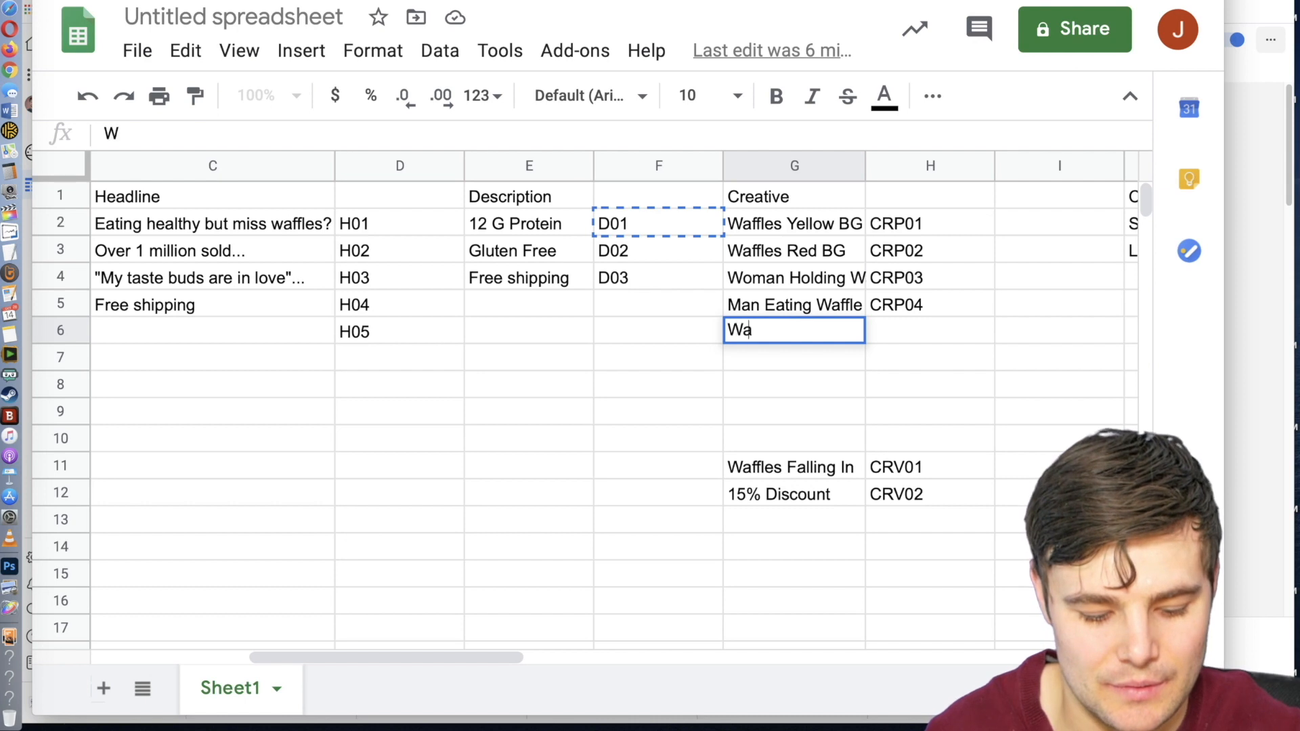
pyautogui.write('ffles Pictur')
pyautogui.press('BackSpace')
pyautogui.press('BackSpace')
pyautogui.write('tur')
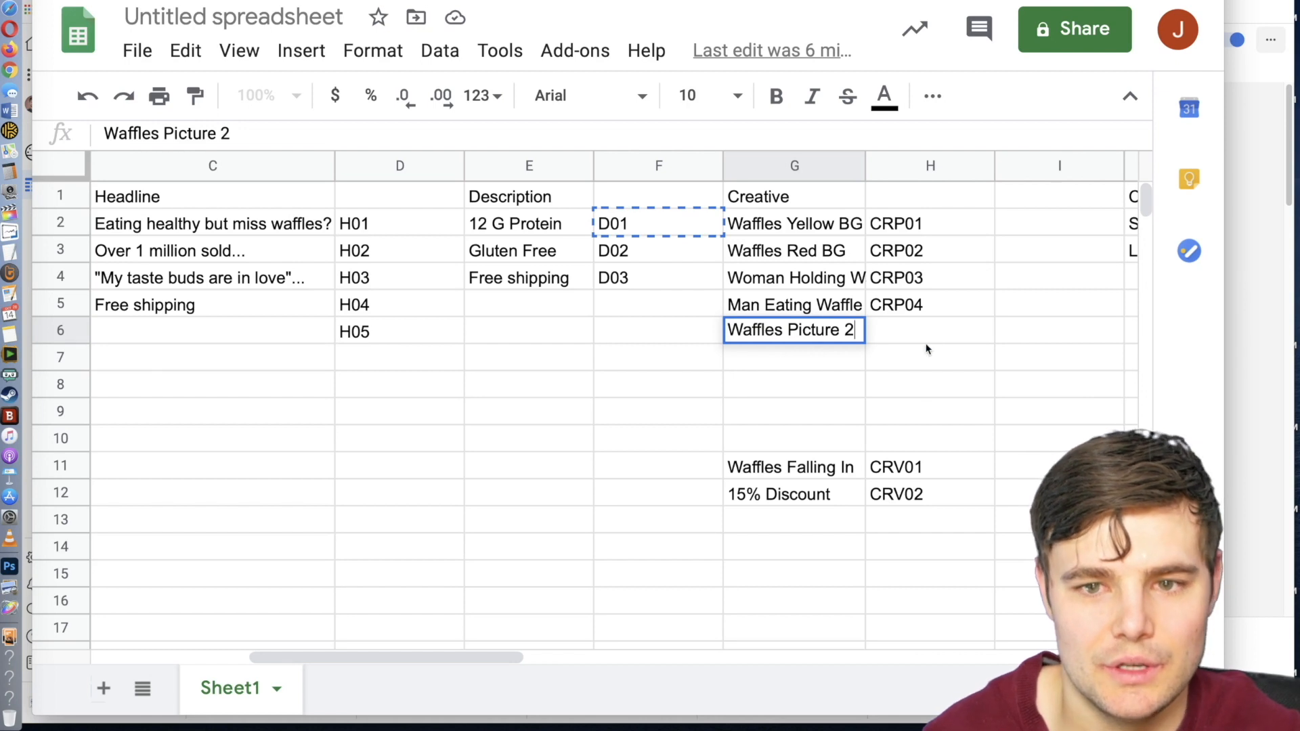
pyautogui.write('e 2')
pyautogui.press('Tab')
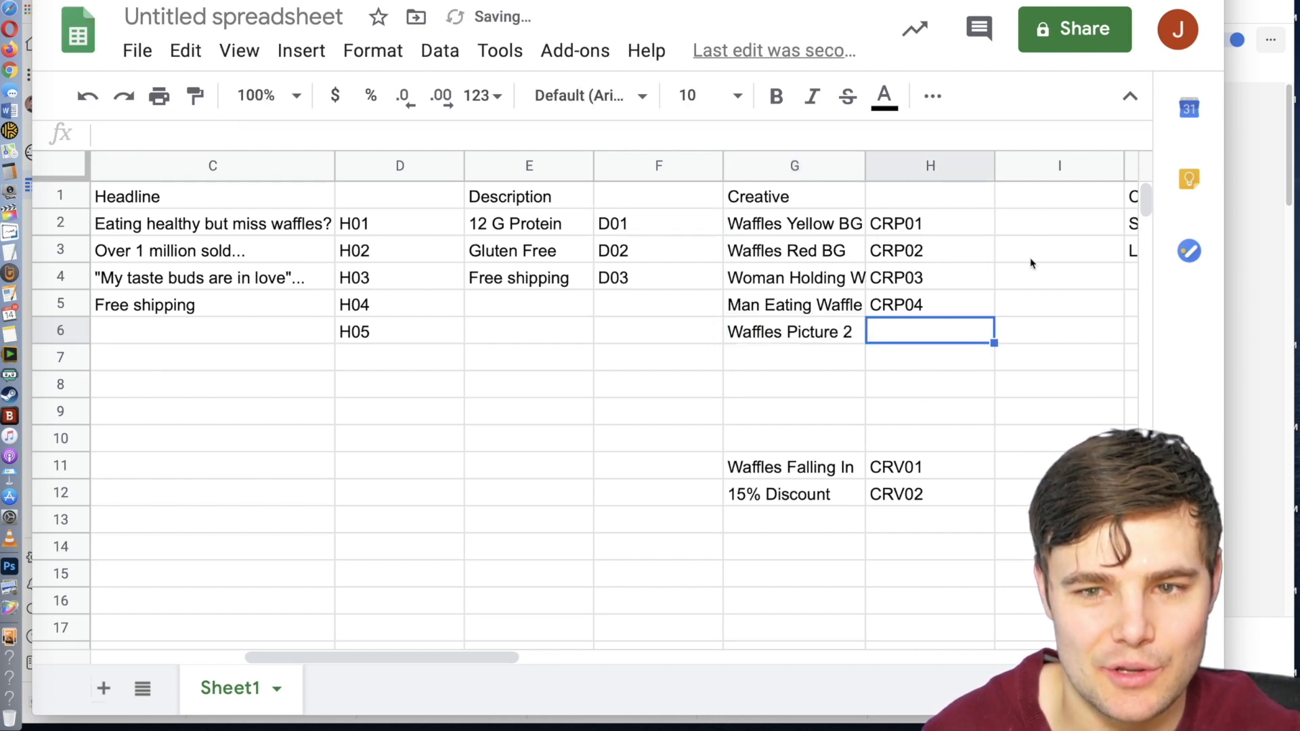
# Enter the creative code CRP05 for Waffles Picture 2 in cell H6.
pyautogui.doubleClick(902, 330)
pyautogui.write('CRP0')
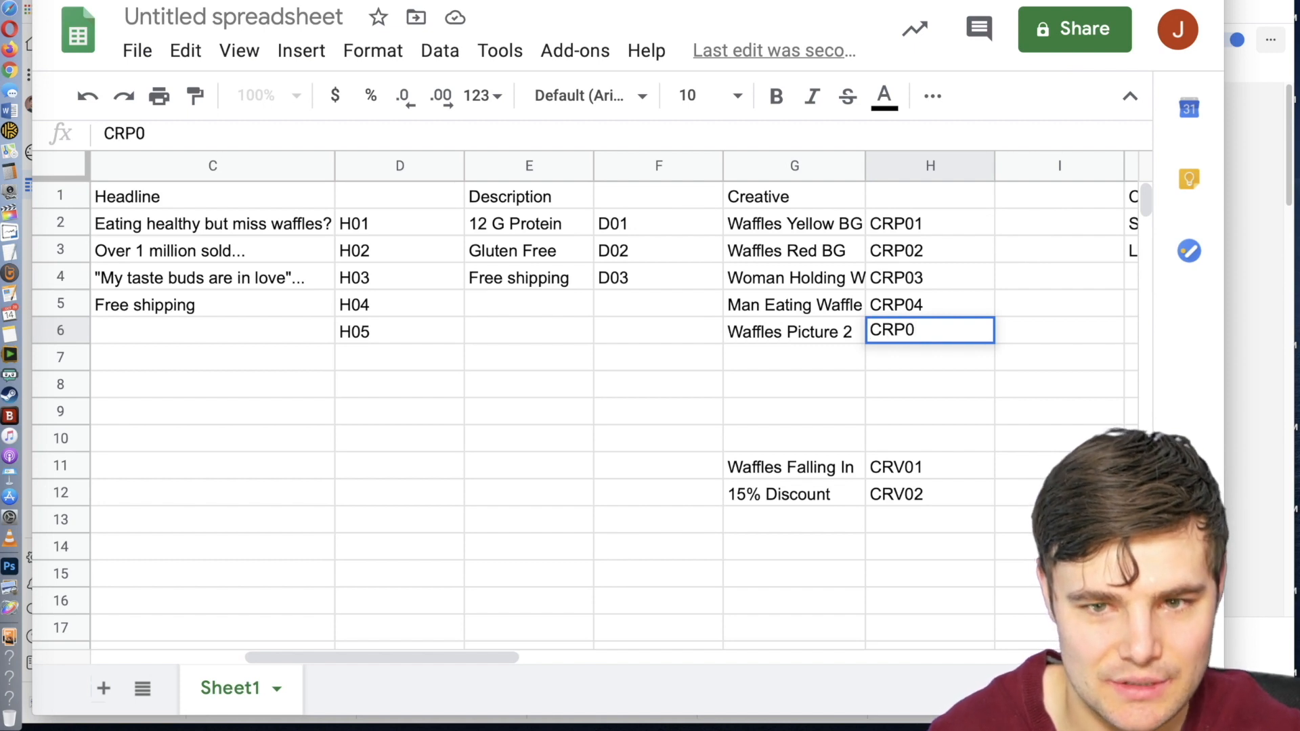
pyautogui.write('5')
pyautogui.click(837, 376)
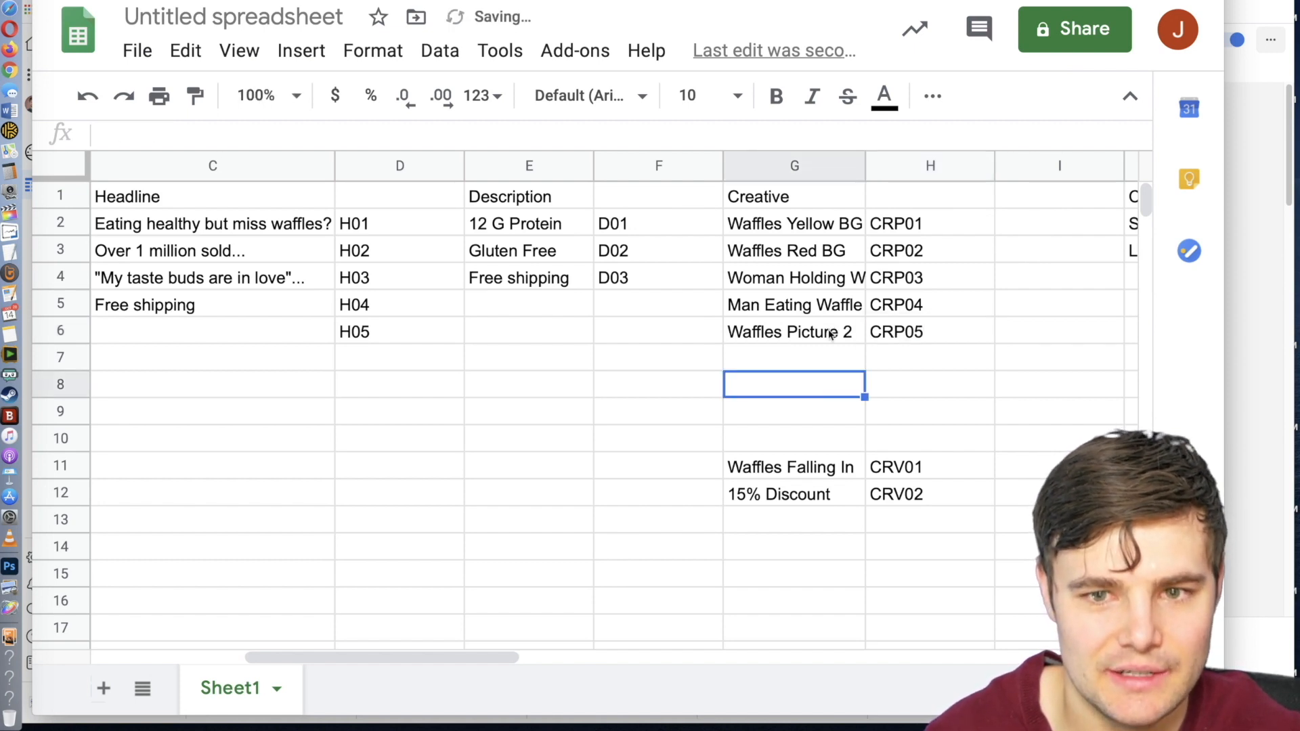
# Copy Waffles Picture 2 from the sheet into the ad's name in Ads Manager, set its creative code to CRP05, and close the editor.
pyautogui.click(831, 334)
pyautogui.hotkey('ctrl', 'c')
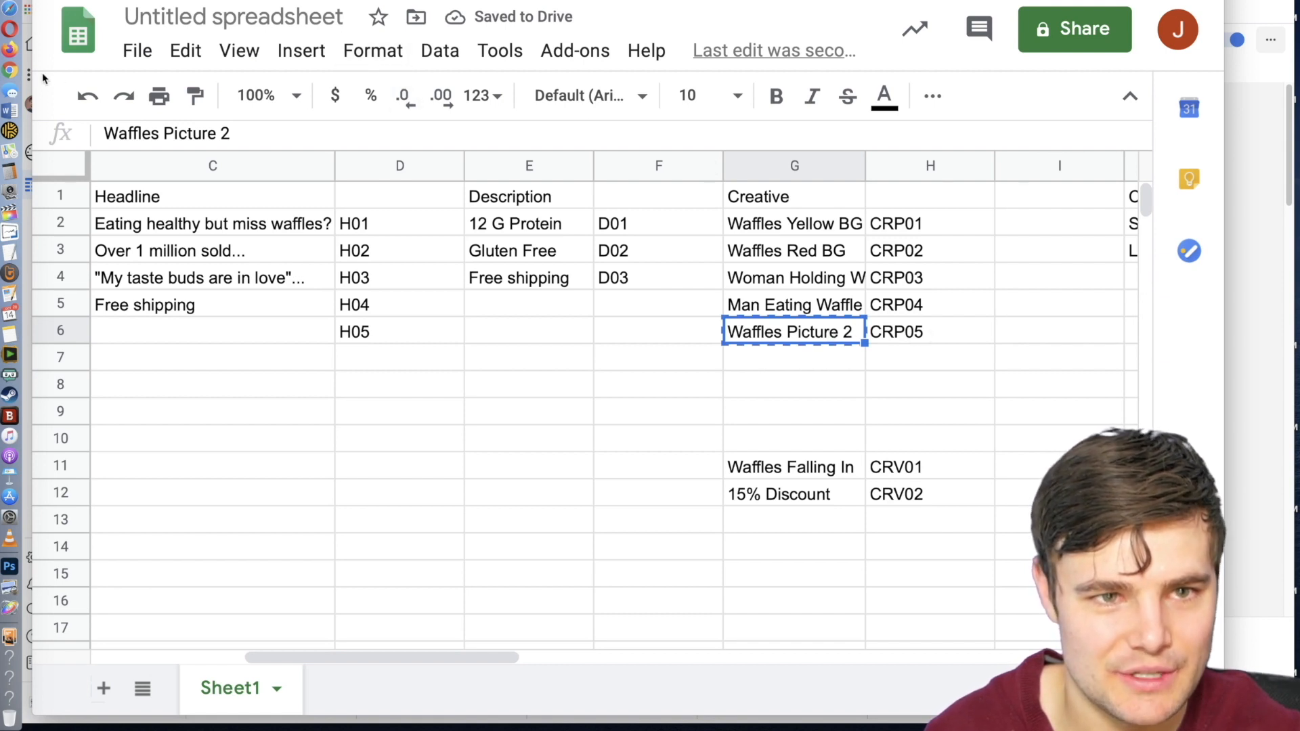
pyautogui.click(10, 71)
pyautogui.hotkey('ctrl', 'v')
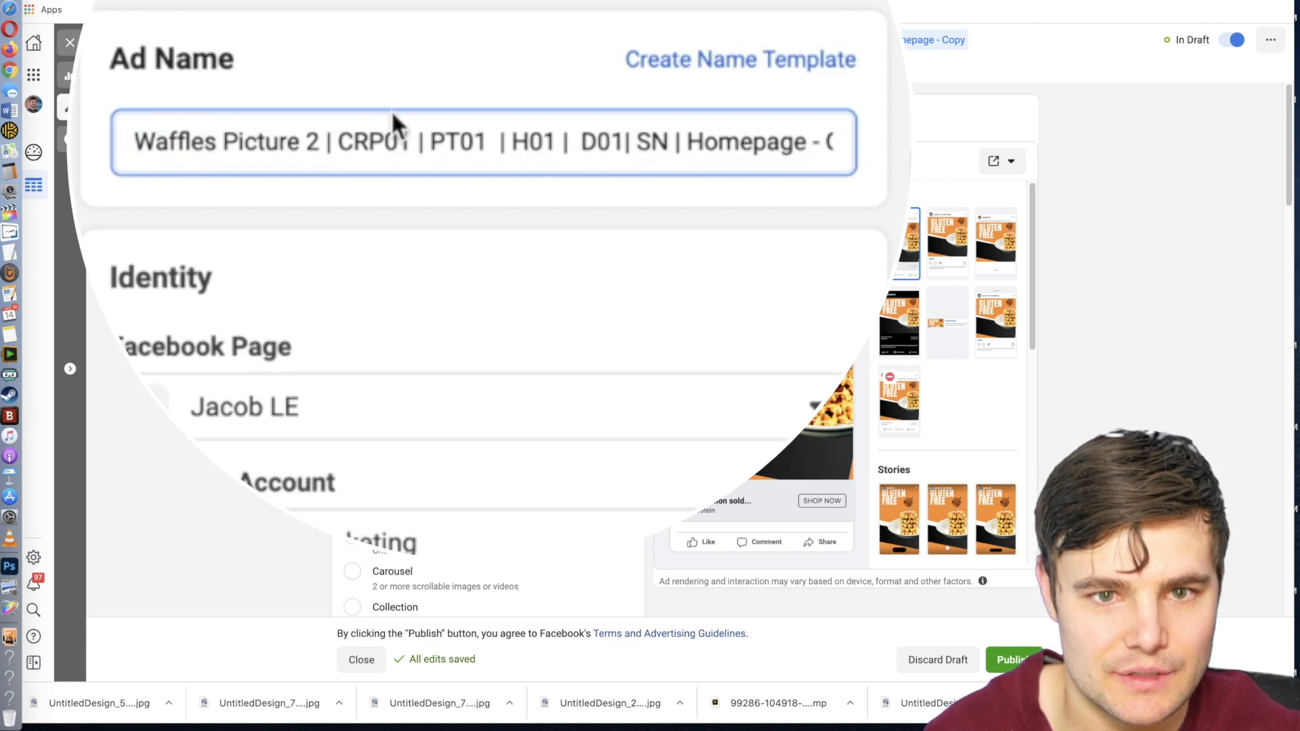
pyautogui.click(401, 139)
pyautogui.press('BackSpace')
pyautogui.write('5')
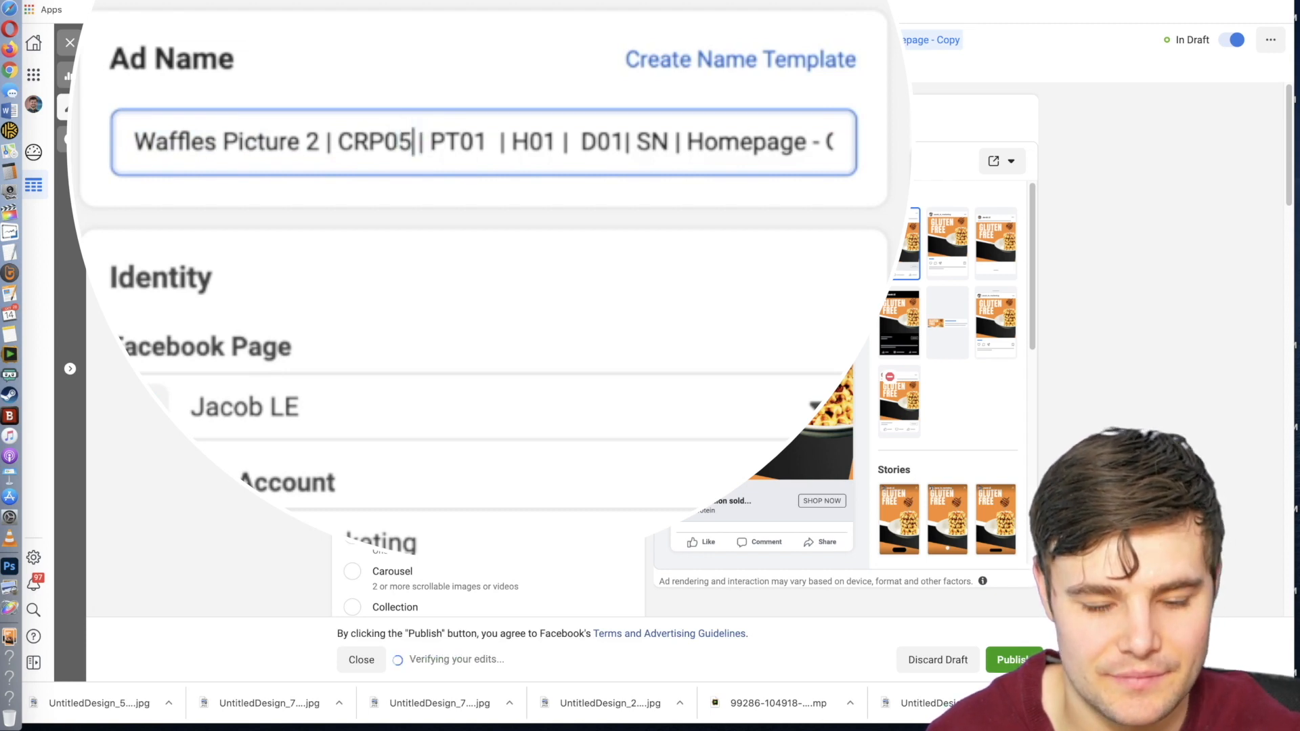
pyautogui.click(355, 660)
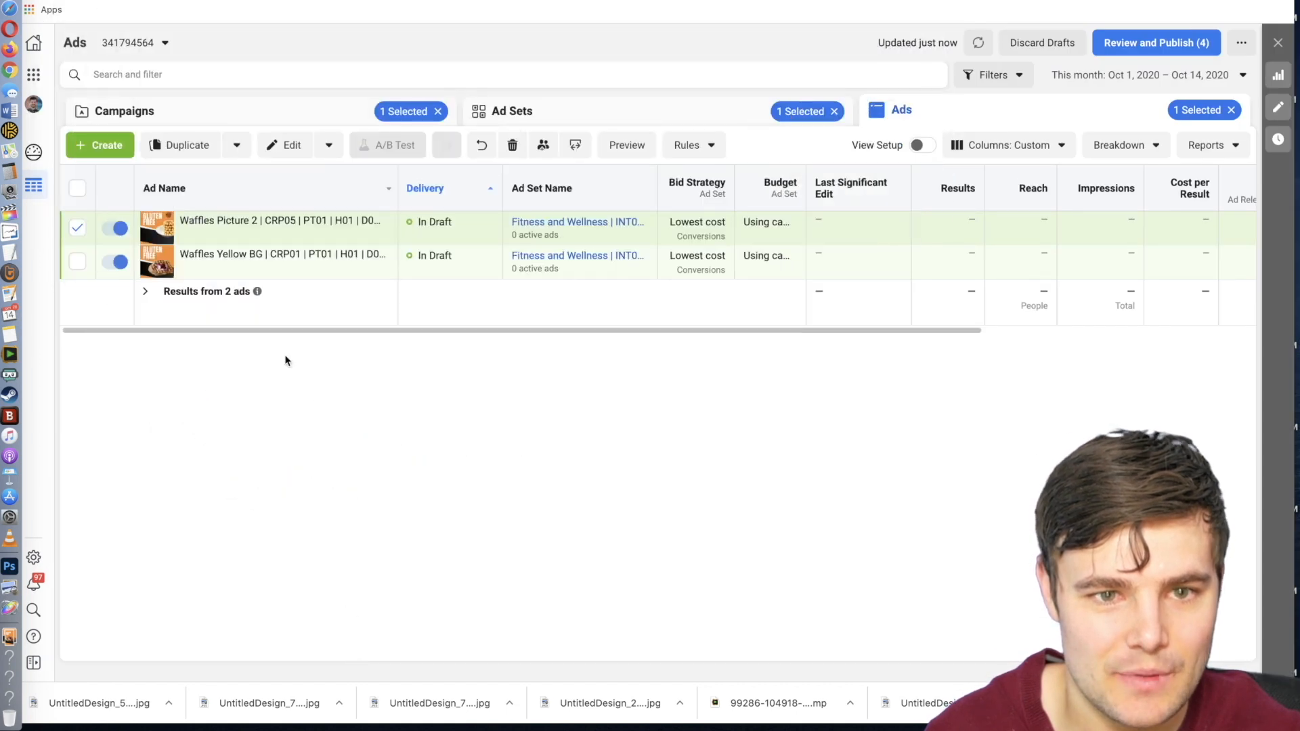
# Duplicate the Waffles Picture 2 ad once within its original campaign and look over the copy's creative settings.
pyautogui.moveTo(290, 233)
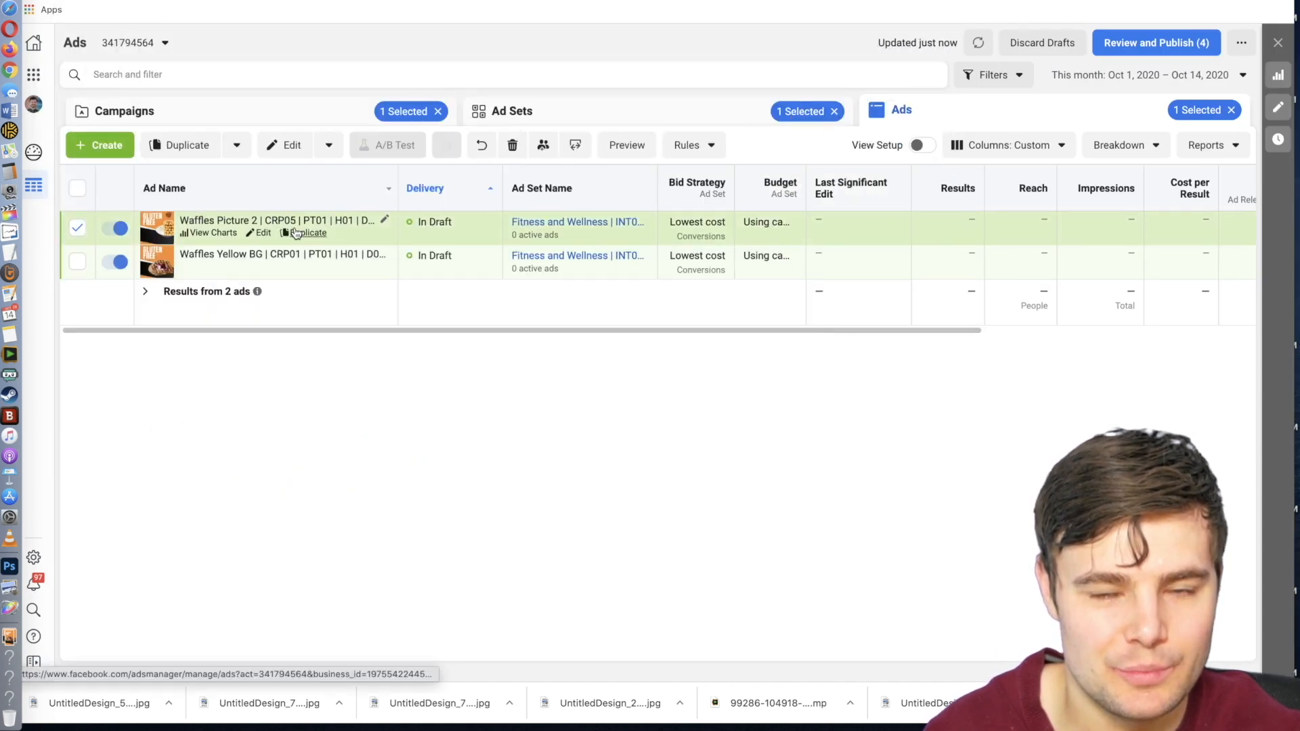
pyautogui.click(296, 233)
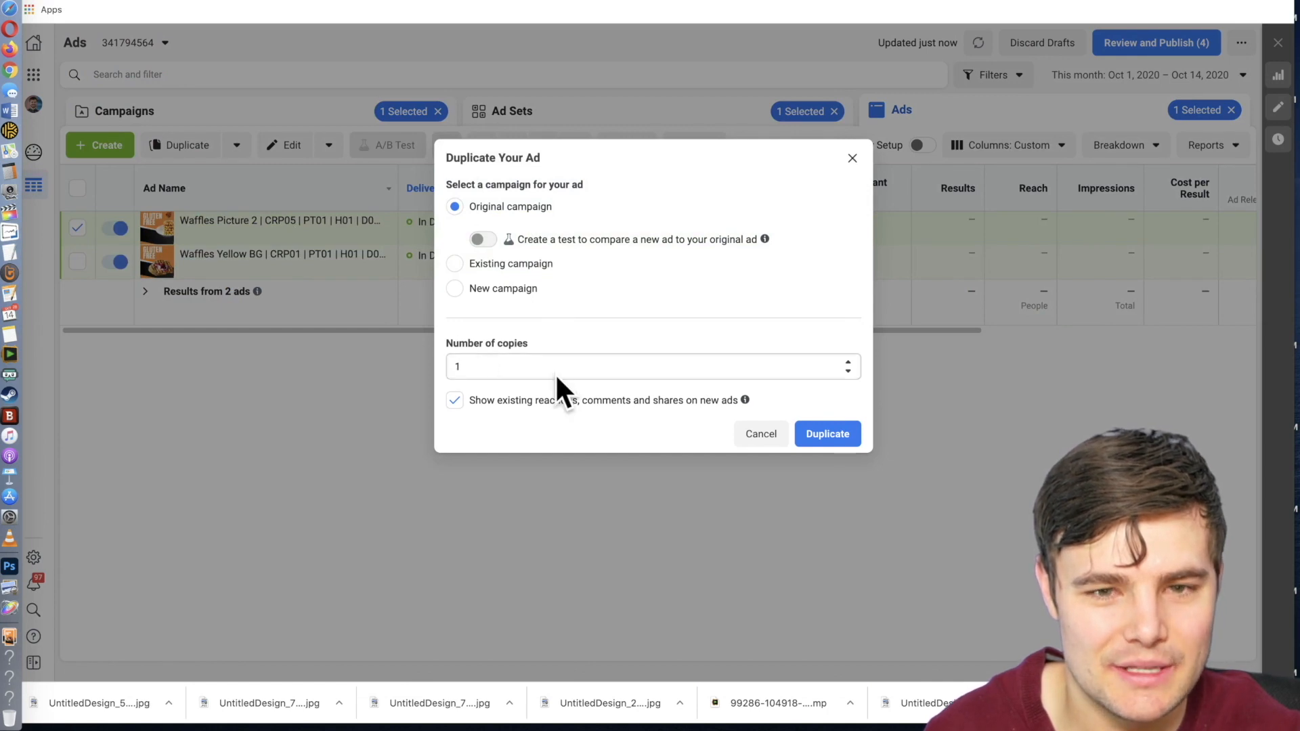
pyautogui.click(827, 437)
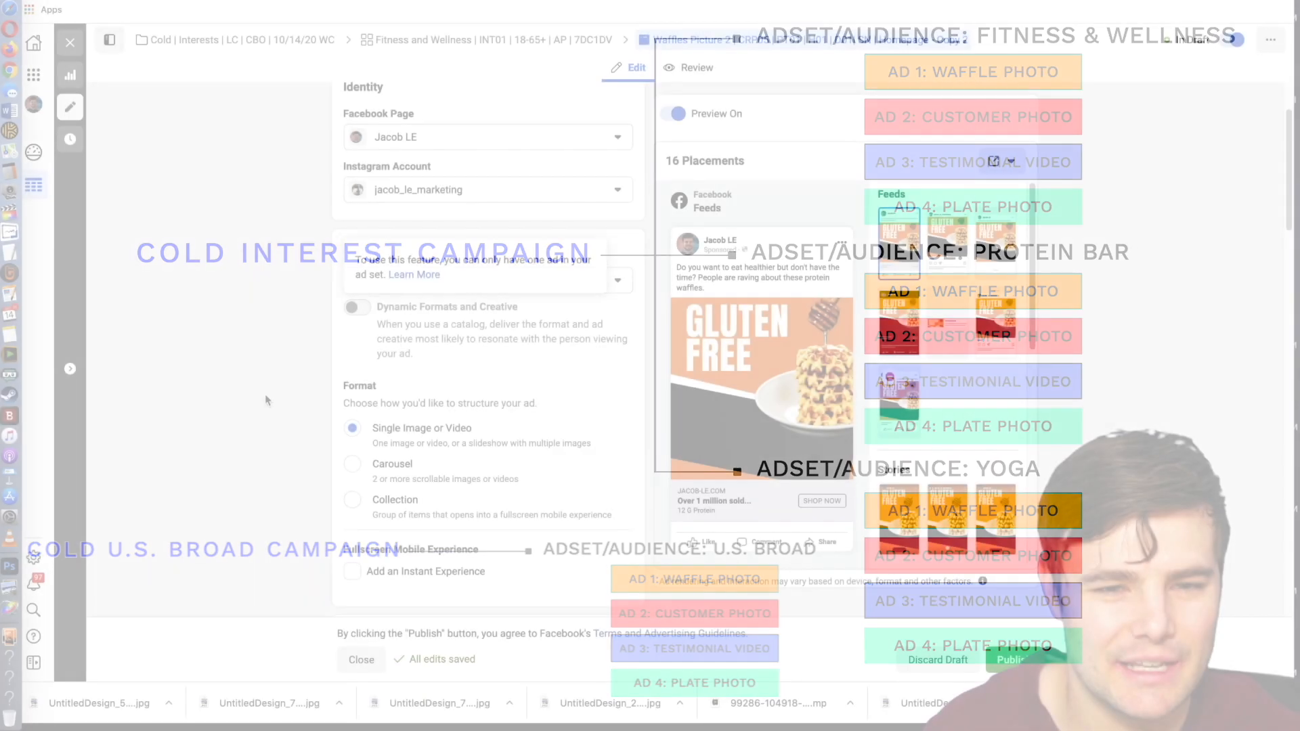
pyautogui.scroll(-4, 263, 403)
pyautogui.scroll(-3, 262, 402)
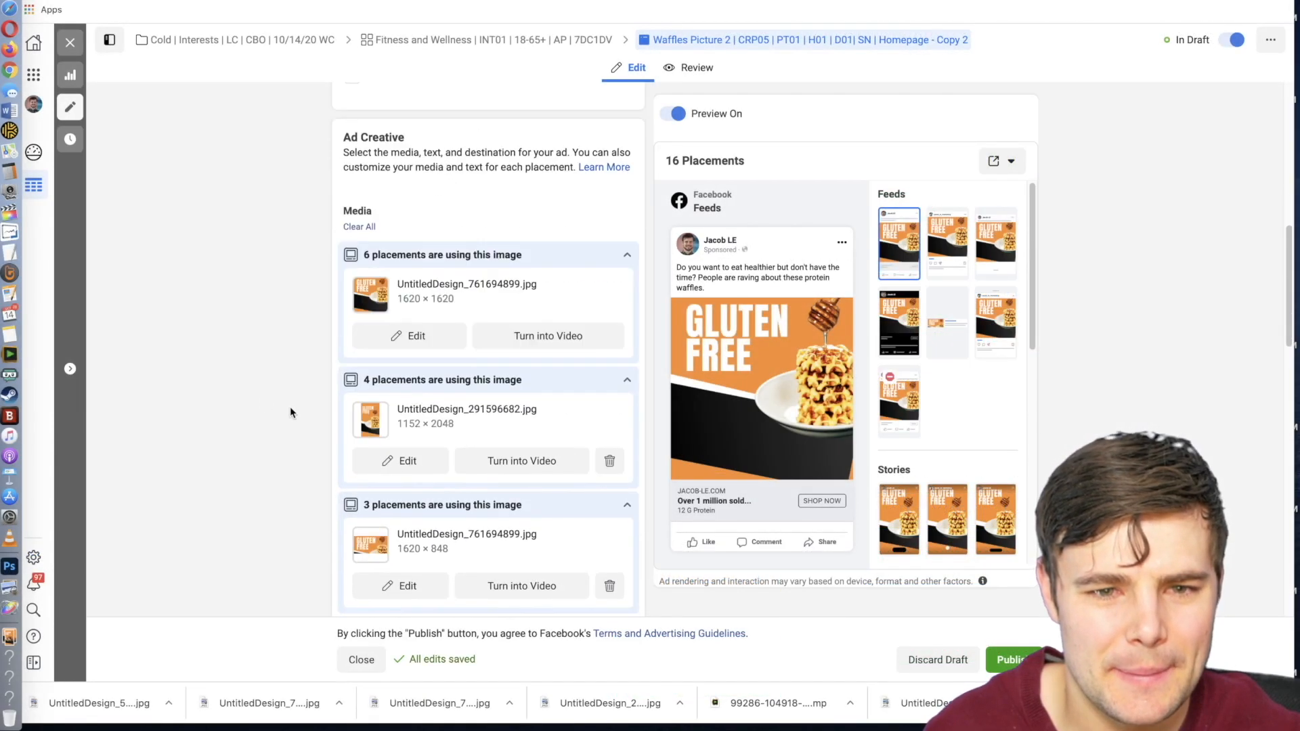
pyautogui.scroll(1, 290, 407)
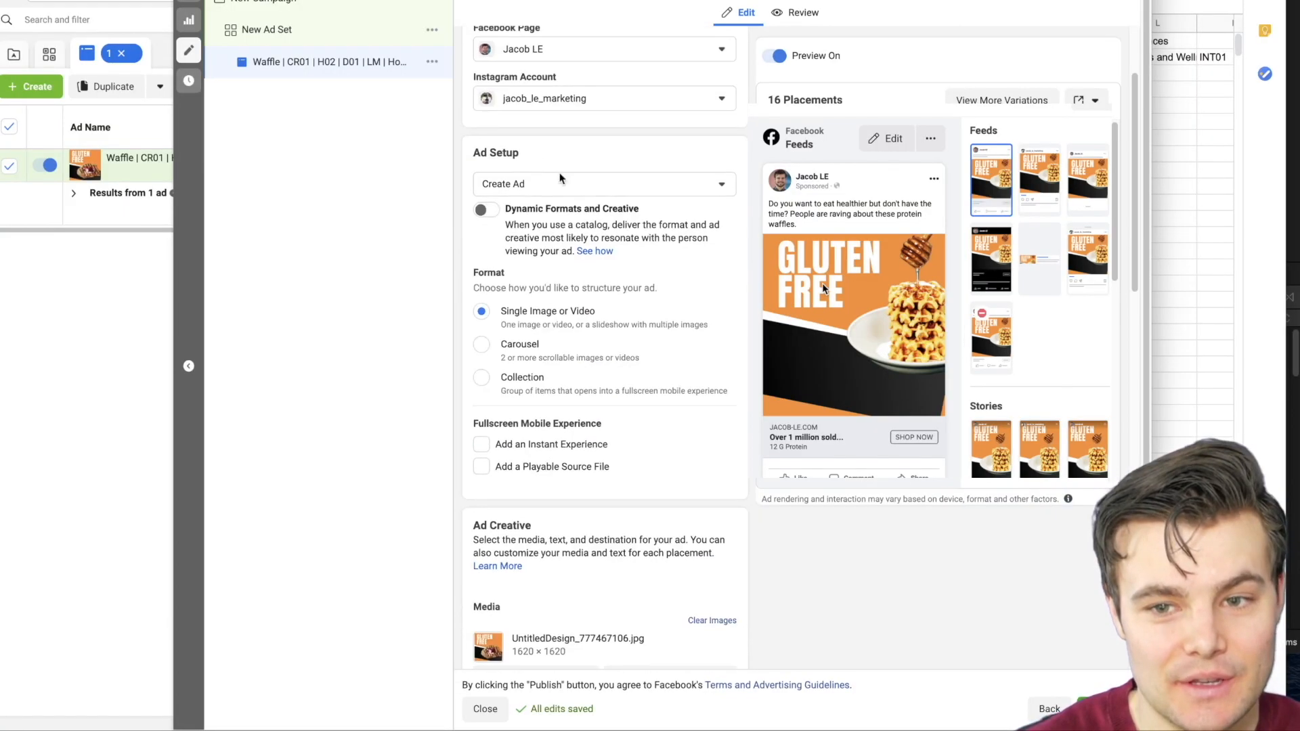
# Clear the images from the Waffle CR01 H02 ad and open the video library for a replacement.
pyautogui.scroll(-4, 586, 338)
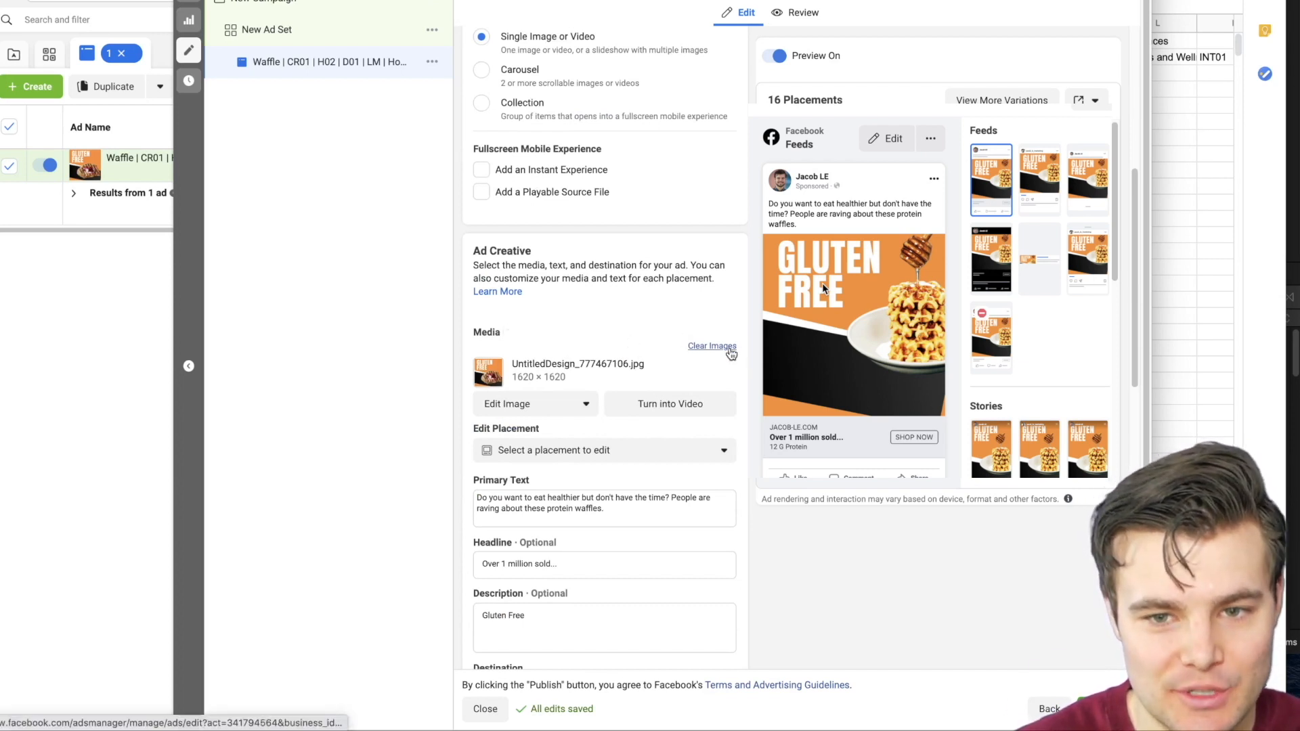
pyautogui.click(730, 349)
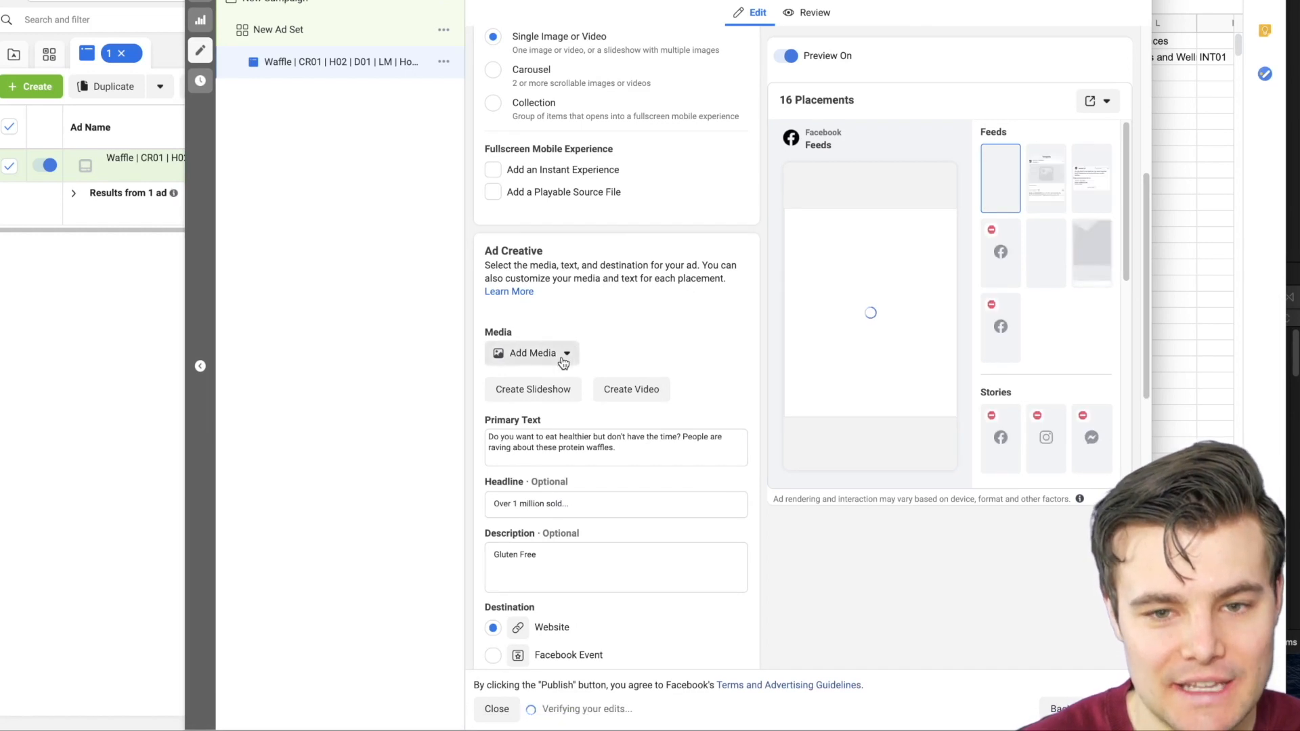
pyautogui.click(559, 355)
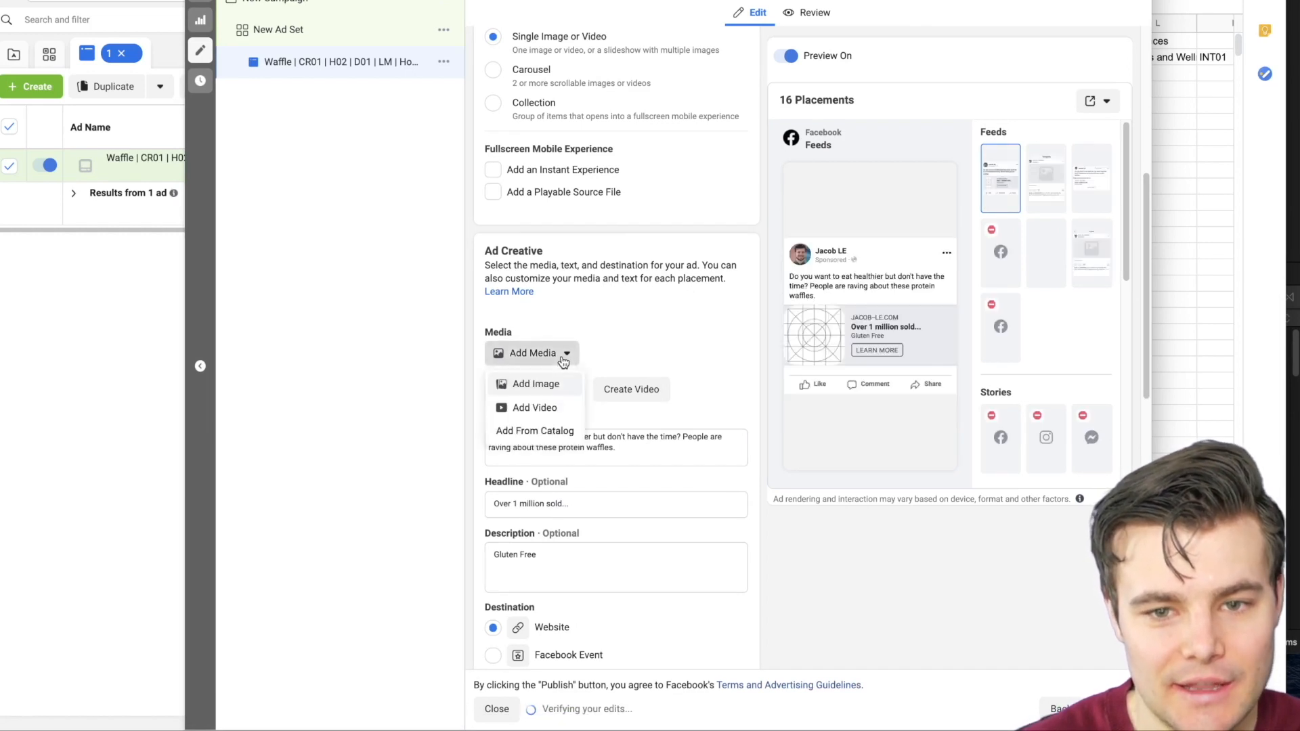
pyautogui.click(539, 412)
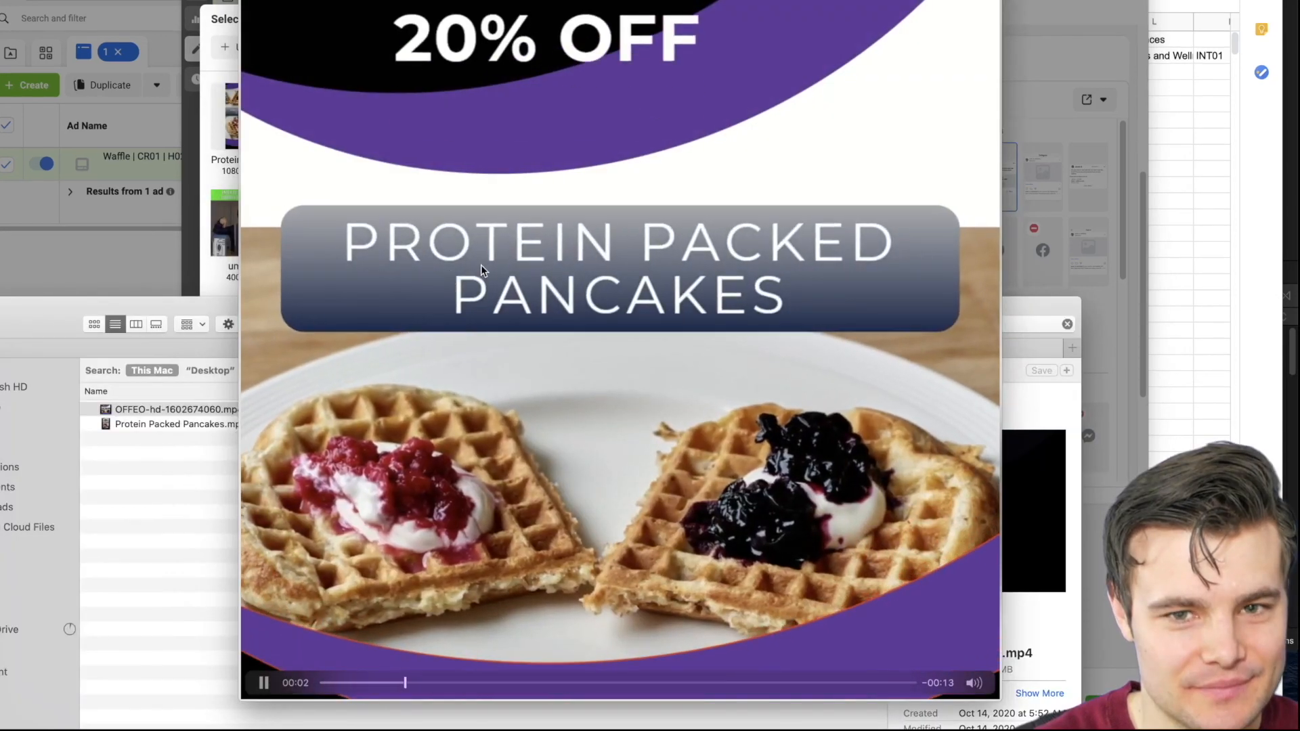
# Preview the OFFEO-hd-1602674060.mp4 and Protein Packed Pancakes.mp4 videos in Finder.
pyautogui.press('space')
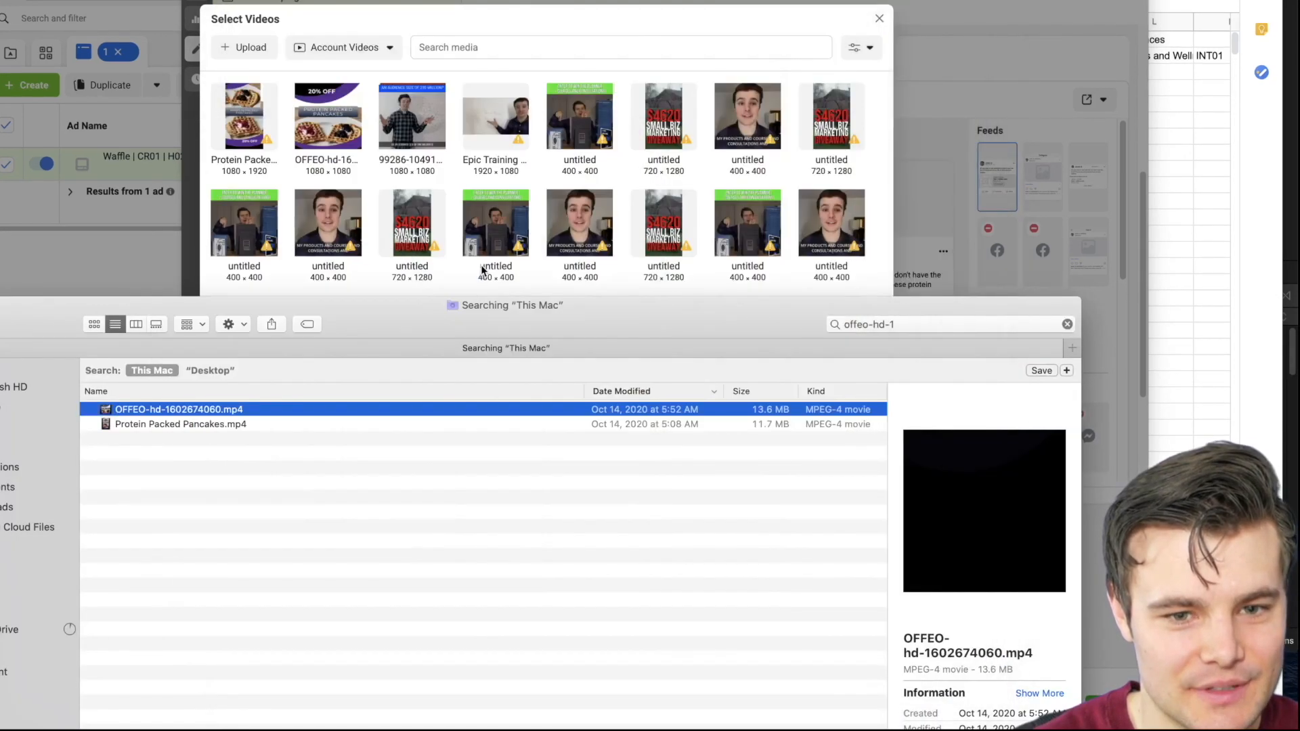
pyautogui.click(146, 427)
pyautogui.press('space')
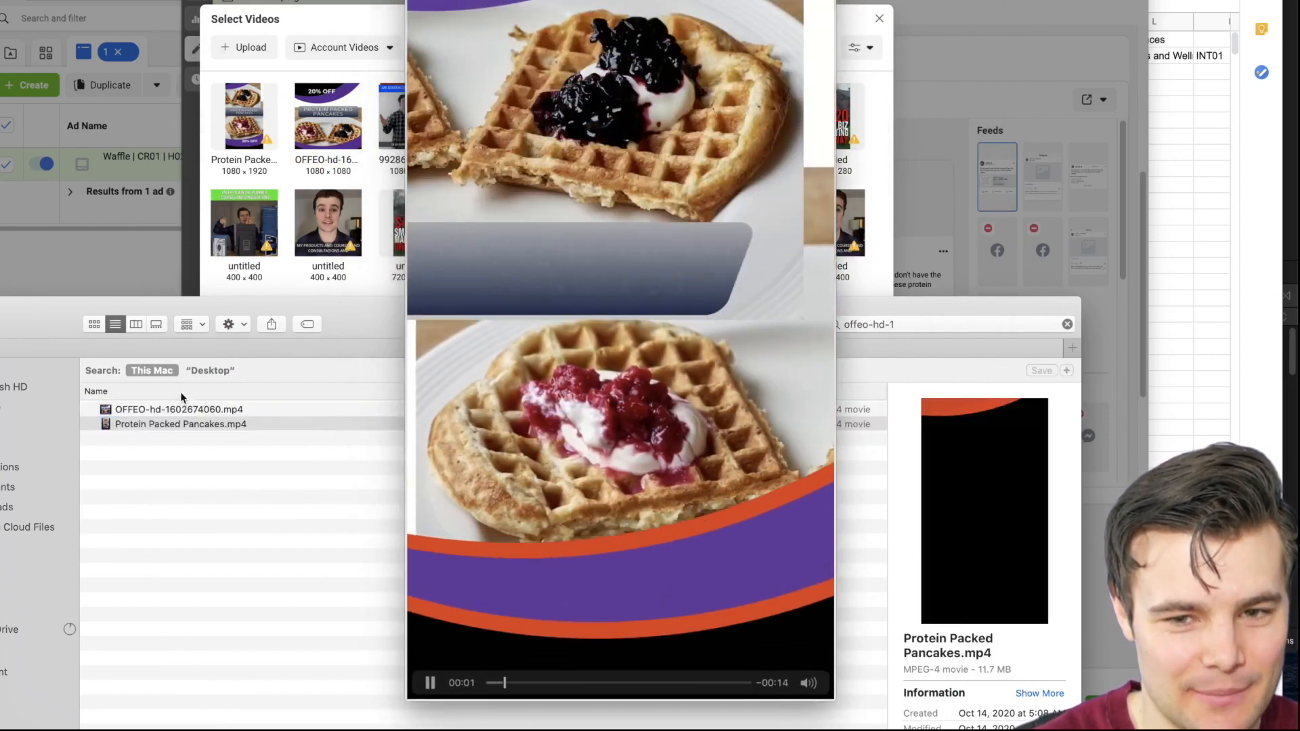
pyautogui.press('space')
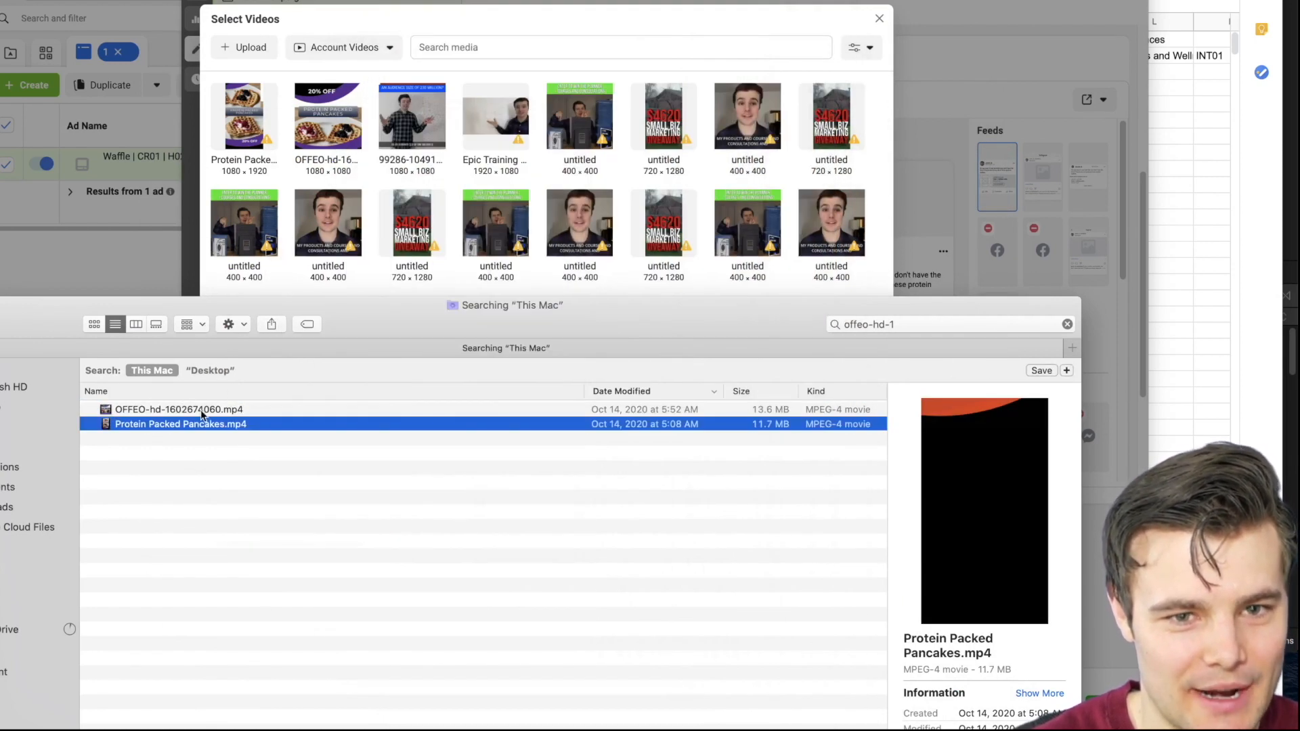
# Upload OFFEO-hd-1602674060.mp4 from Finder as the ad's video and play its square placement preview.
pyautogui.click(317, 57)
pyautogui.click(237, 48)
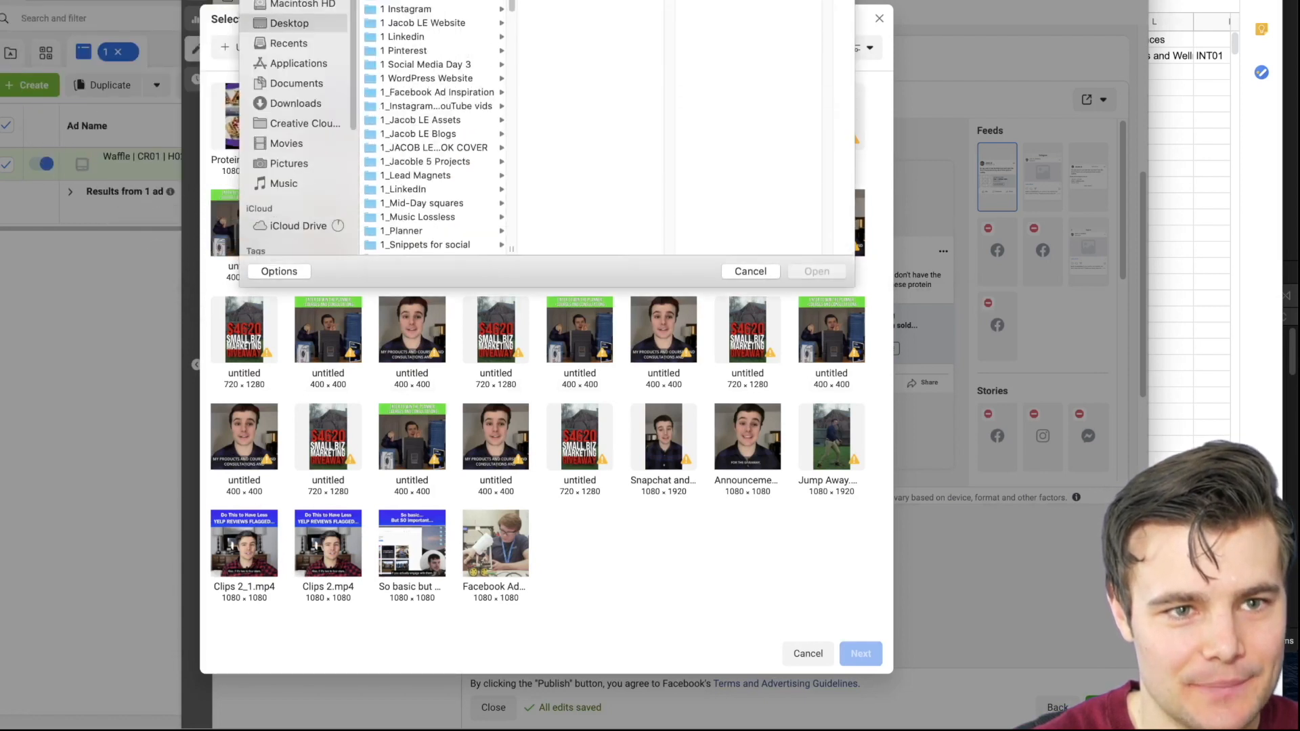
pyautogui.press('super+Tab')
pyautogui.moveTo(170, 413); pyautogui.dragTo(441, 125)
pyautogui.click(816, 272)
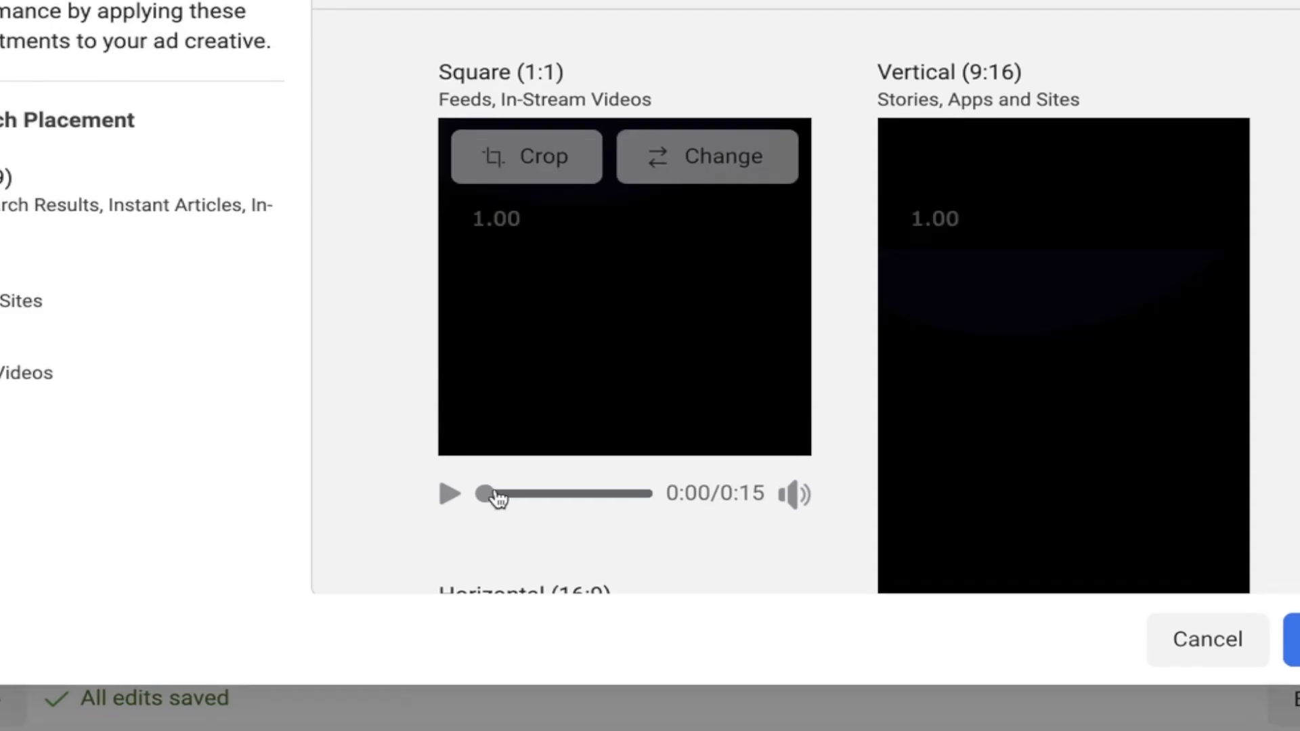
pyautogui.click(450, 495)
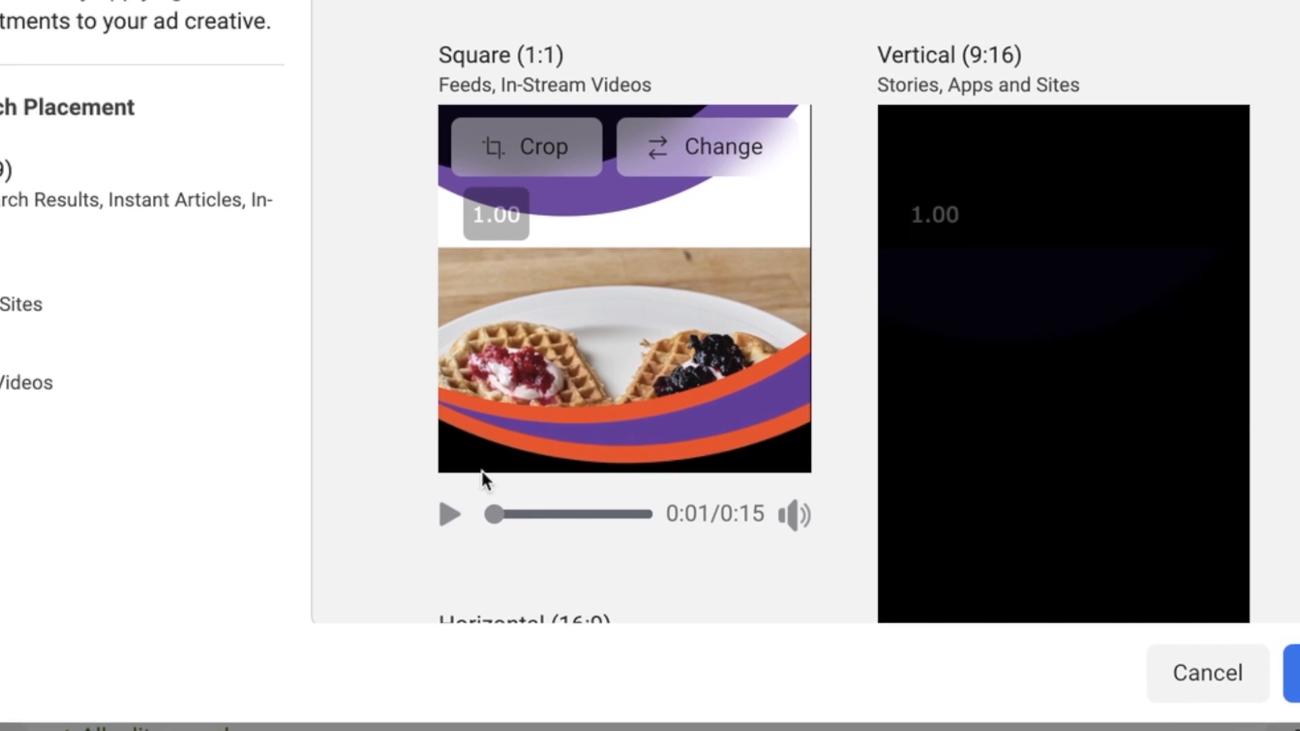
# Replace the vertical 9:16 placement's video with the 1080 × 1920 Protein Packed Pancakes video from the account videos and accept the creative adjustments.
pyautogui.scroll(-1, 691, 244)
pyautogui.scroll(-1, 691, 235)
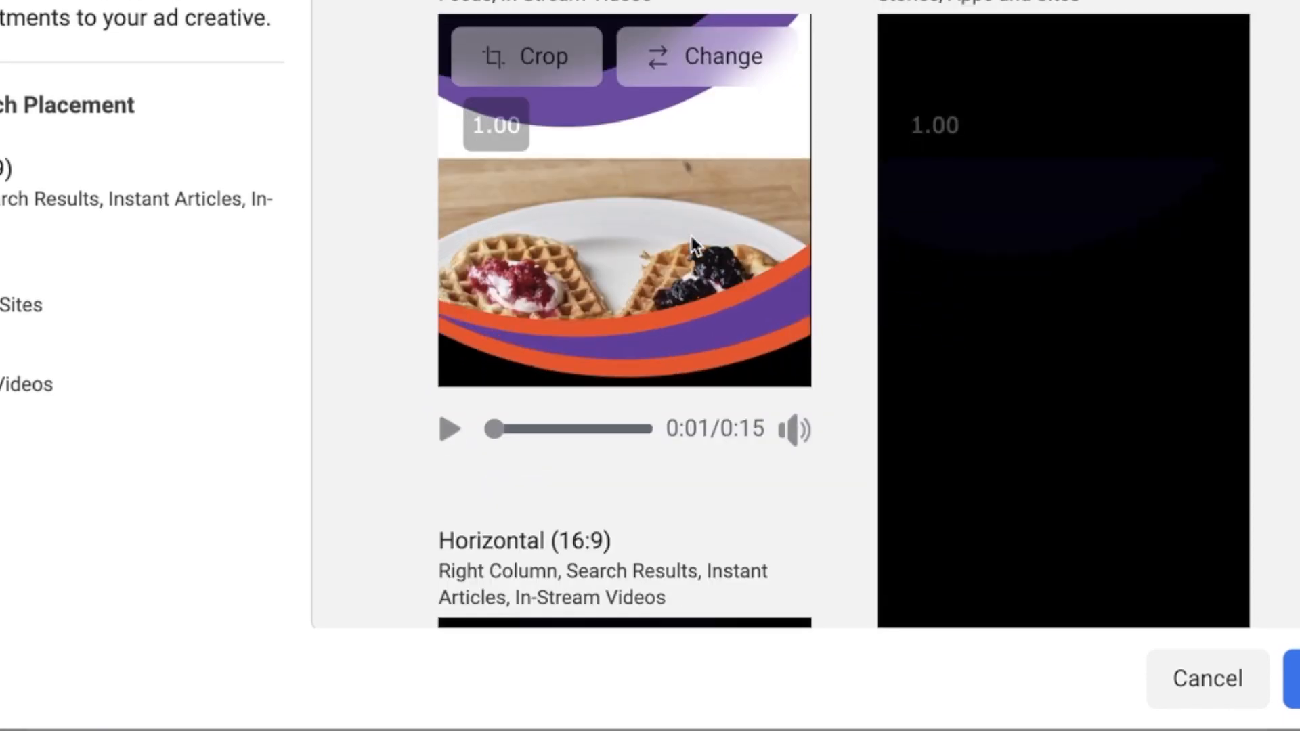
pyautogui.moveTo(1028, 79)
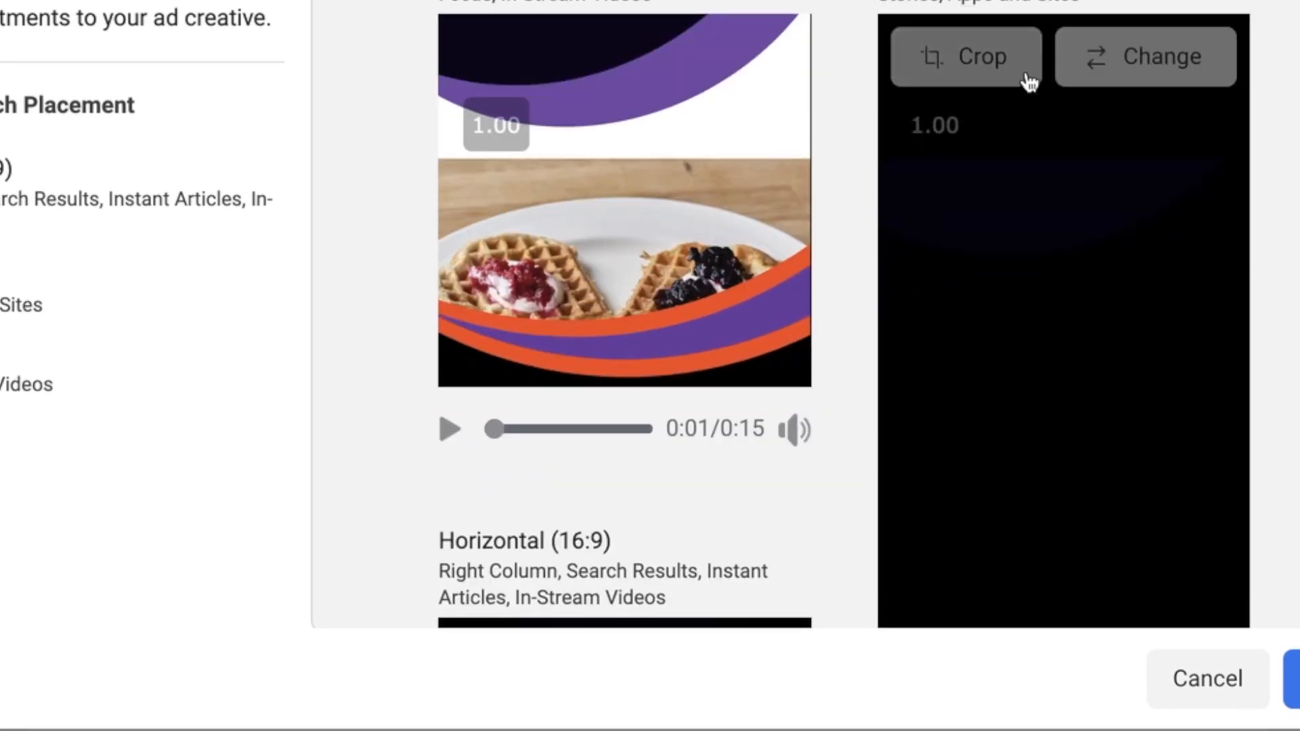
pyautogui.click(1121, 73)
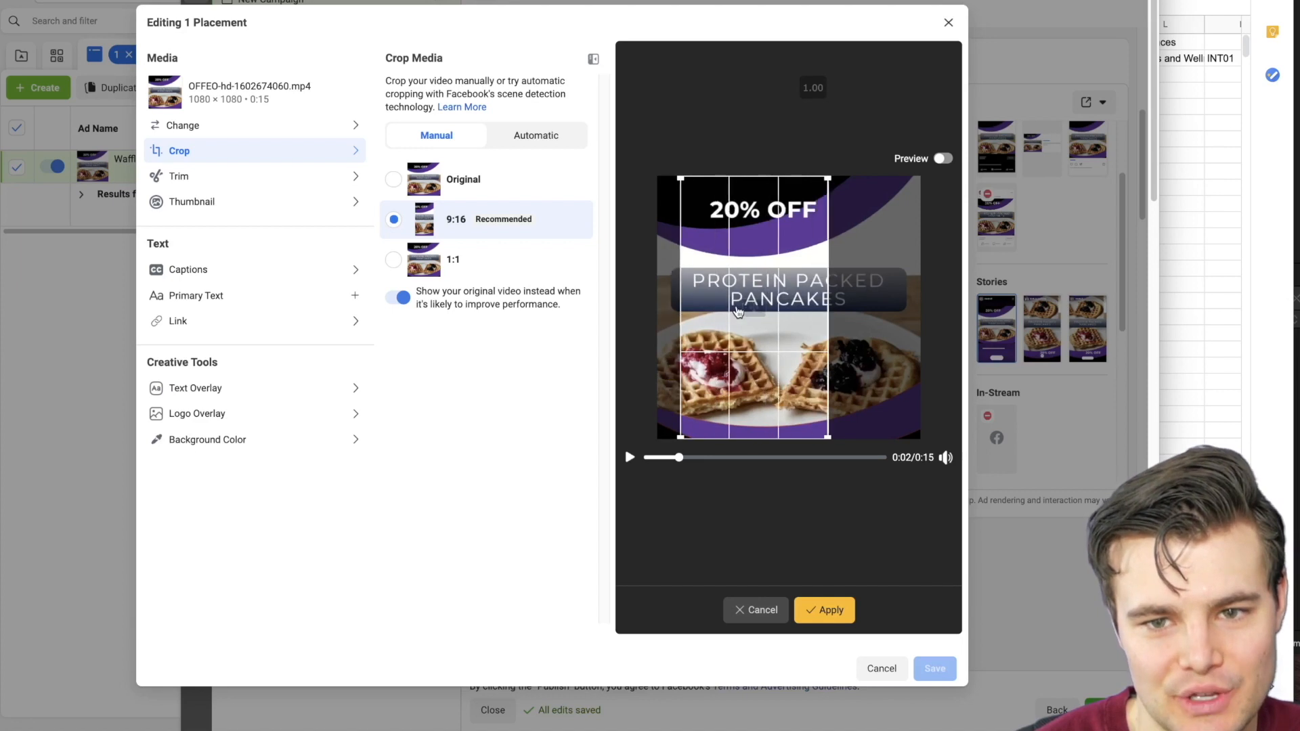
pyautogui.moveTo(738, 311); pyautogui.dragTo(768, 303)
pyautogui.click(234, 127)
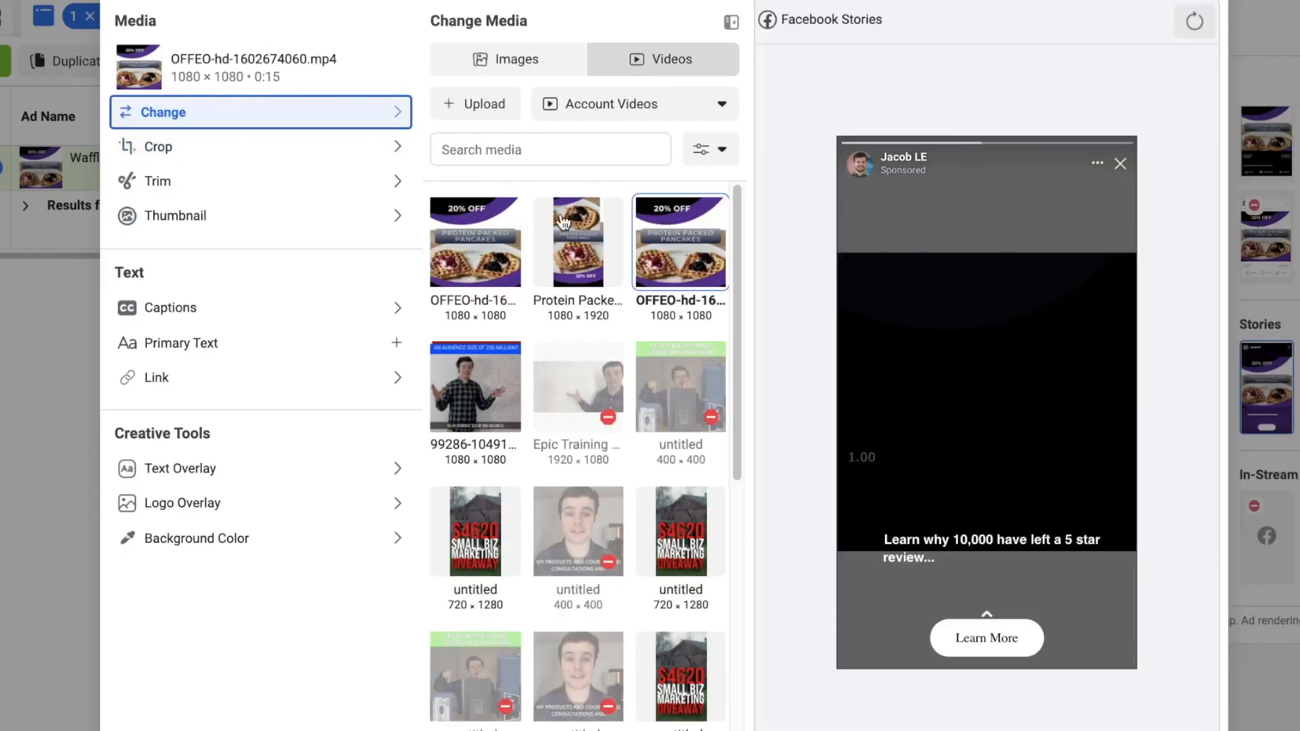
pyautogui.click(588, 241)
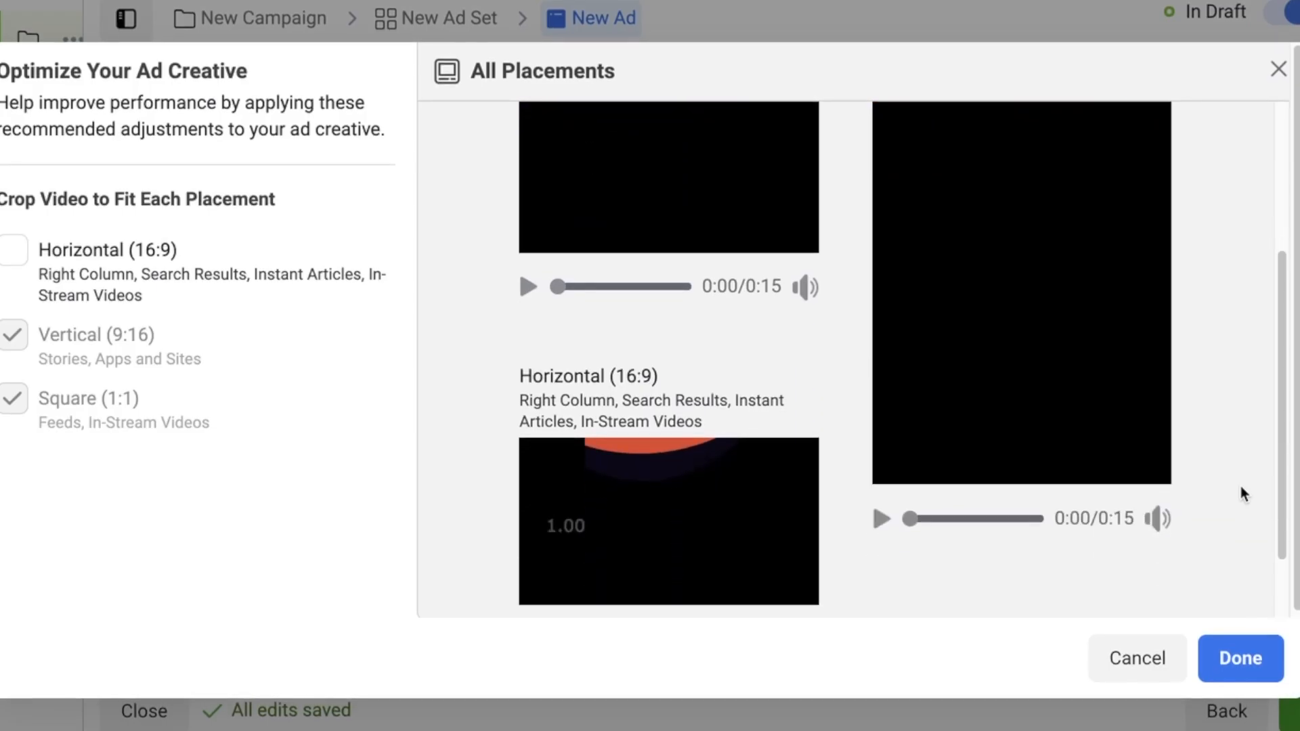
pyautogui.click(1237, 660)
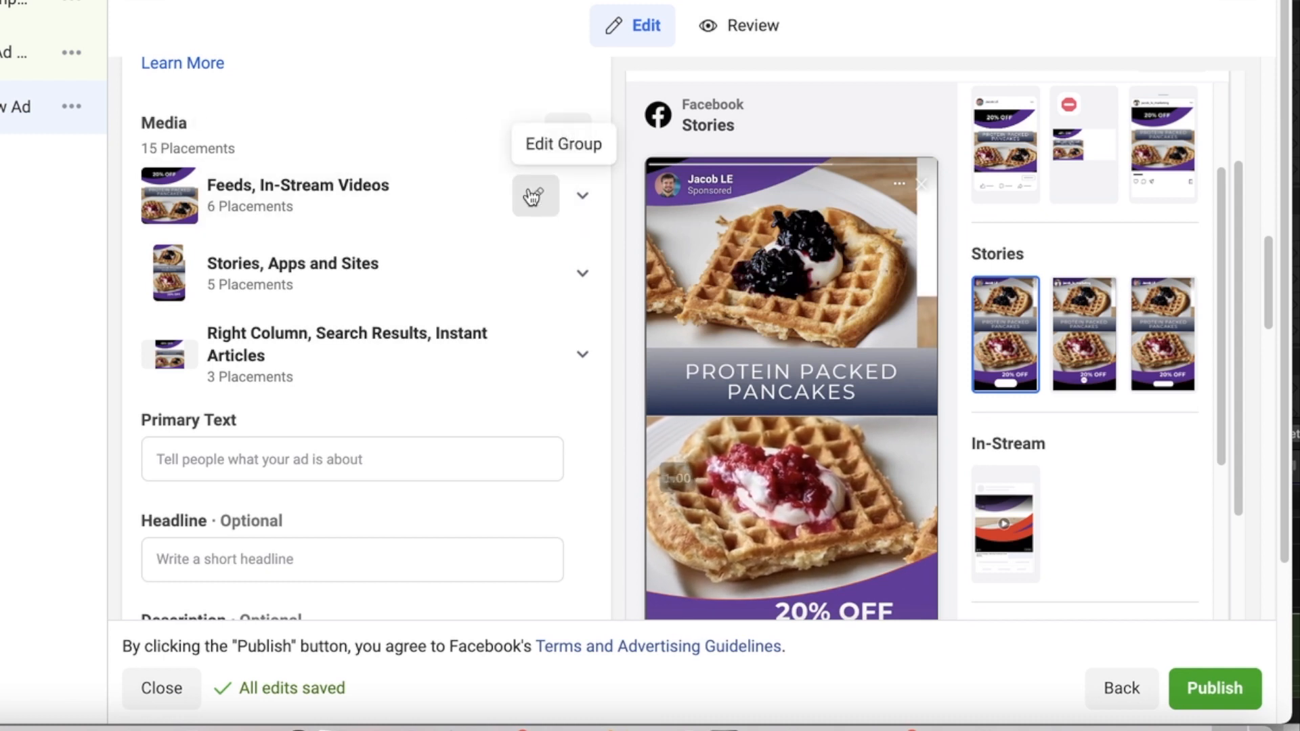
# Open the media of the Feeds, In-Stream Videos placement group for editing.
pyautogui.click(531, 195)
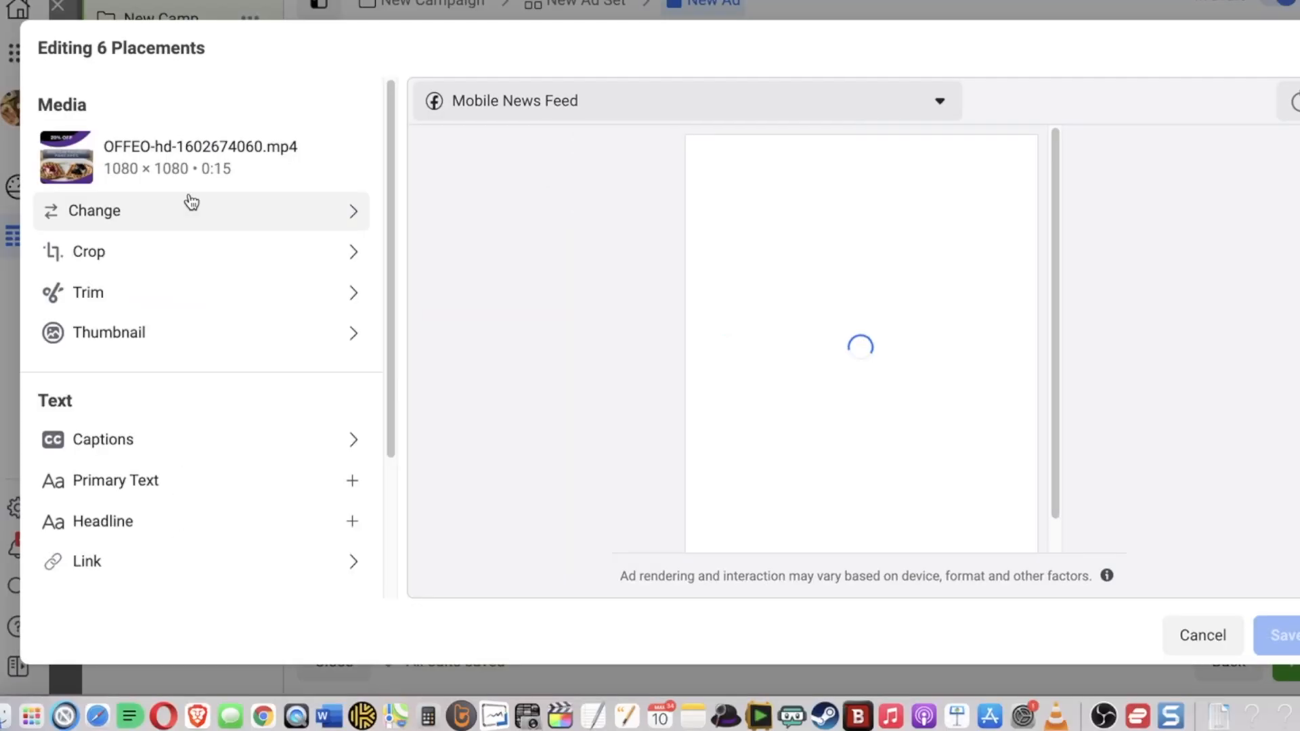
# Switch the six placements' video thumbnail to Manual and choose the Protein Packed Pancakes frame beside the selected one.
pyautogui.click(174, 338)
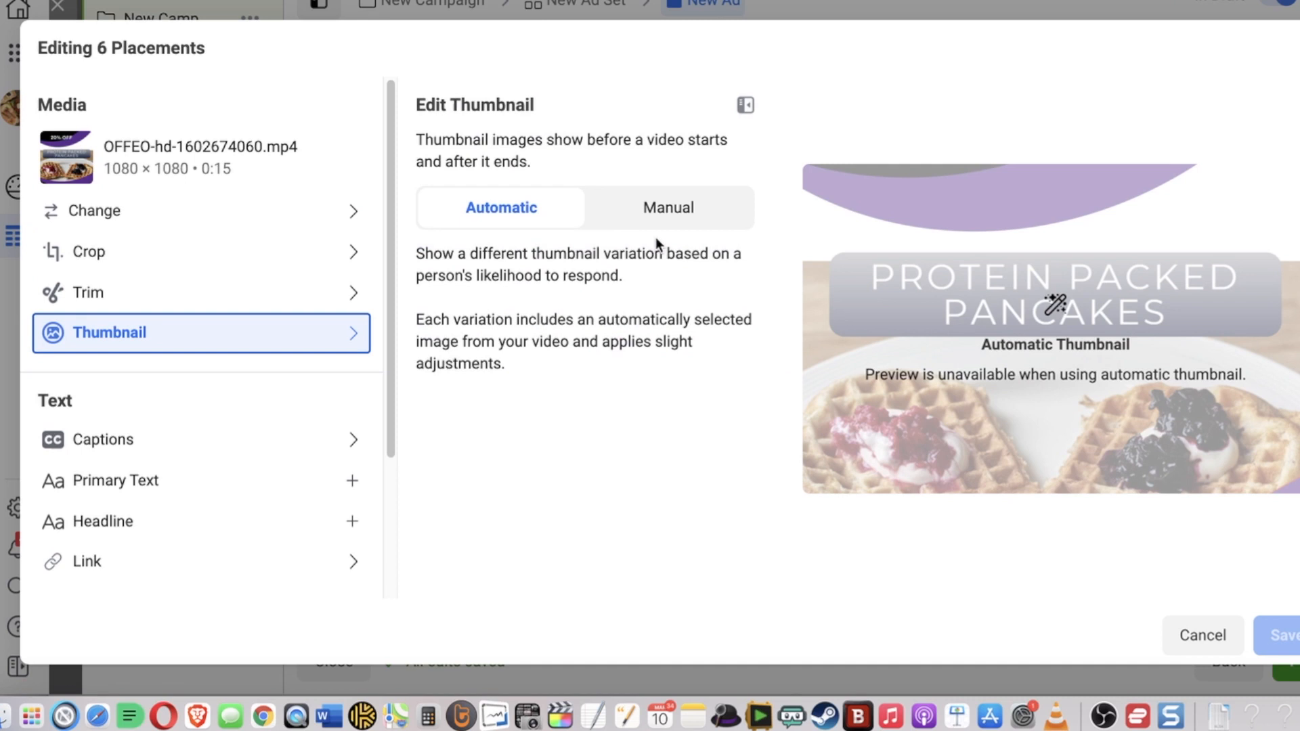
pyautogui.click(667, 208)
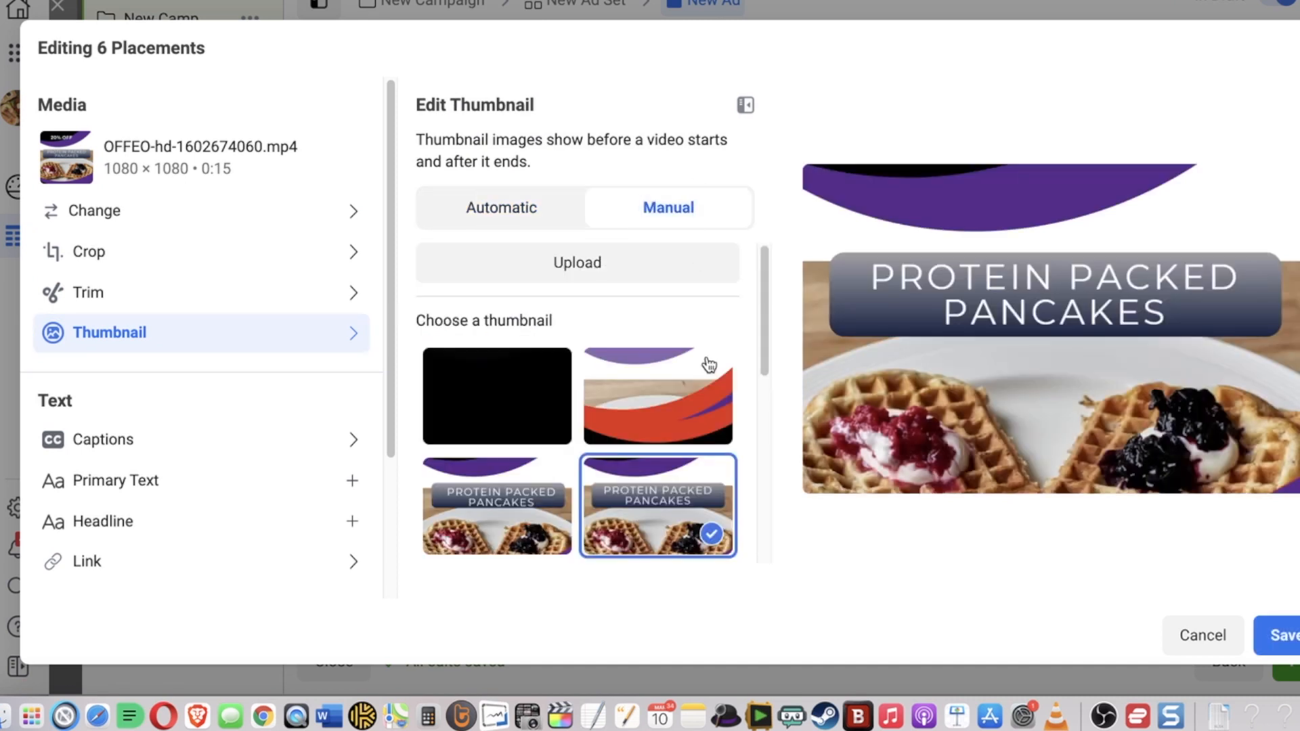
pyautogui.scroll(-2, 705, 363)
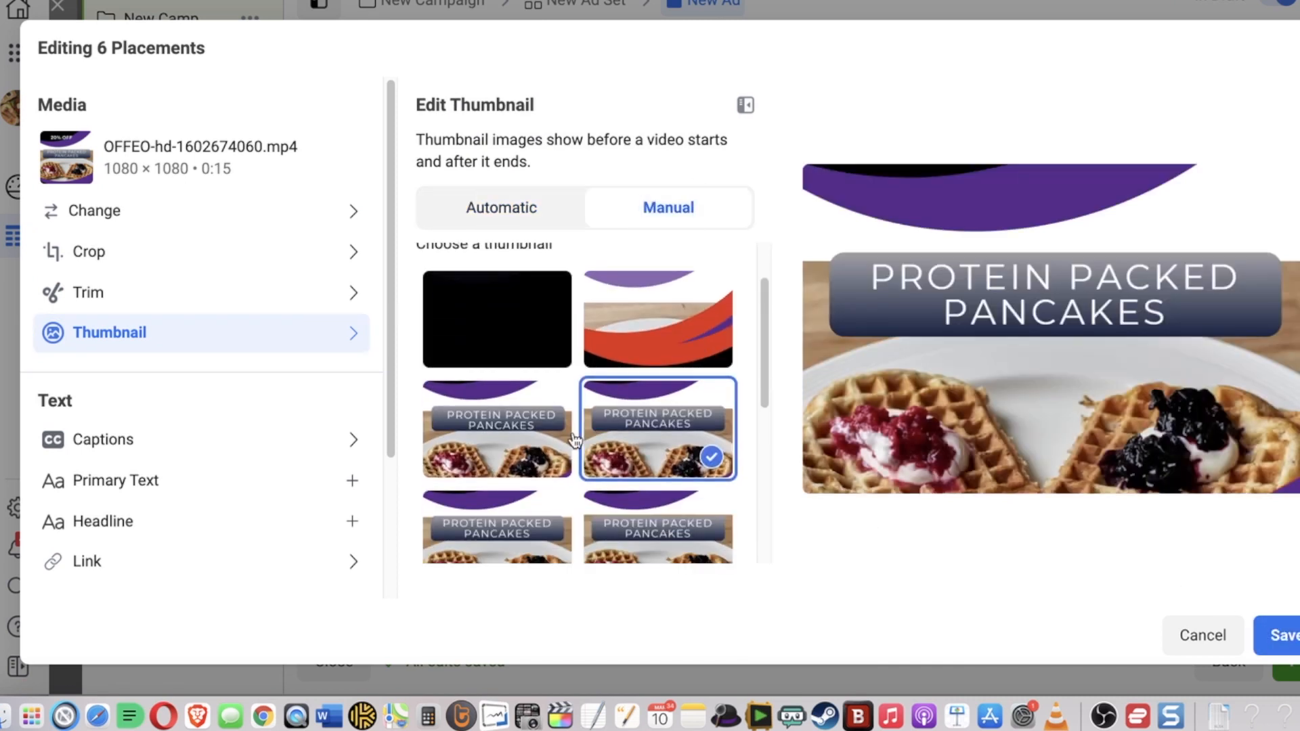
pyautogui.click(554, 441)
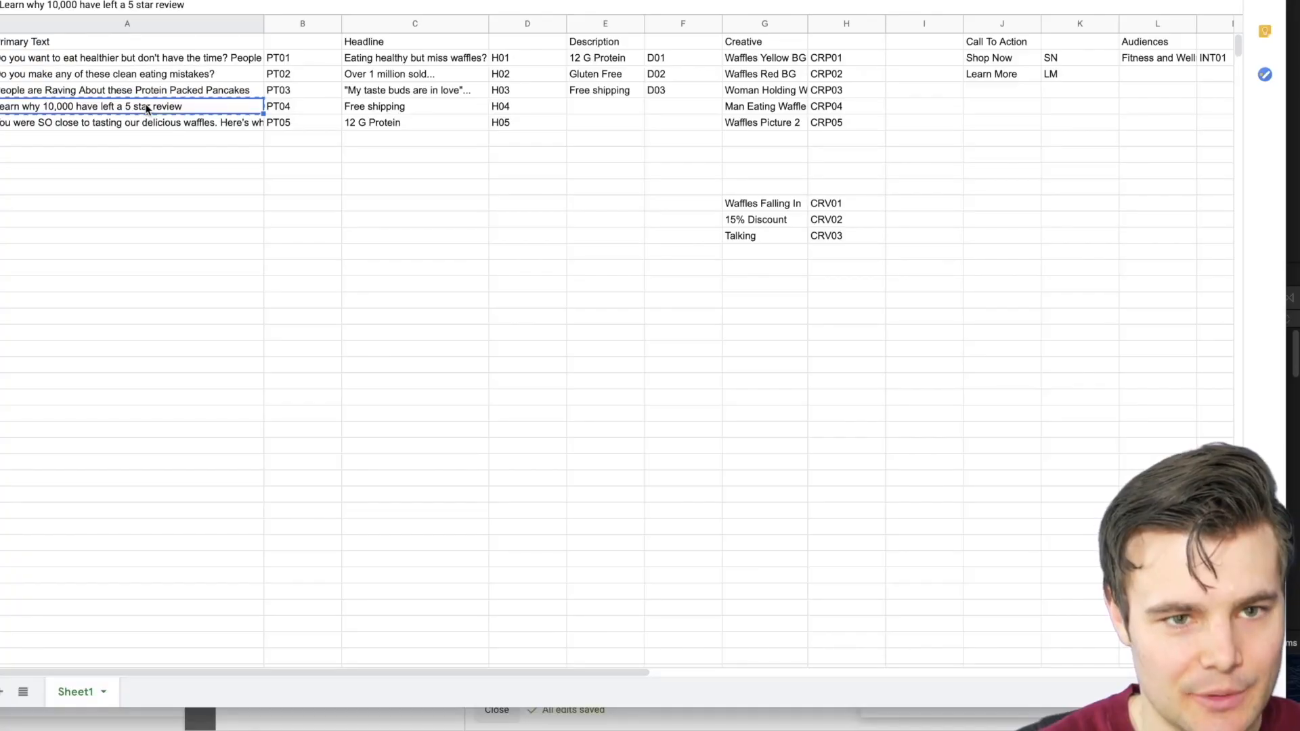
# Copy the PT04 text from the spreadsheet into the ad's primary text, making it "Learn why 10,000 have left a 5 star review...".
pyautogui.click(2, 19)
pyautogui.click(655, 192)
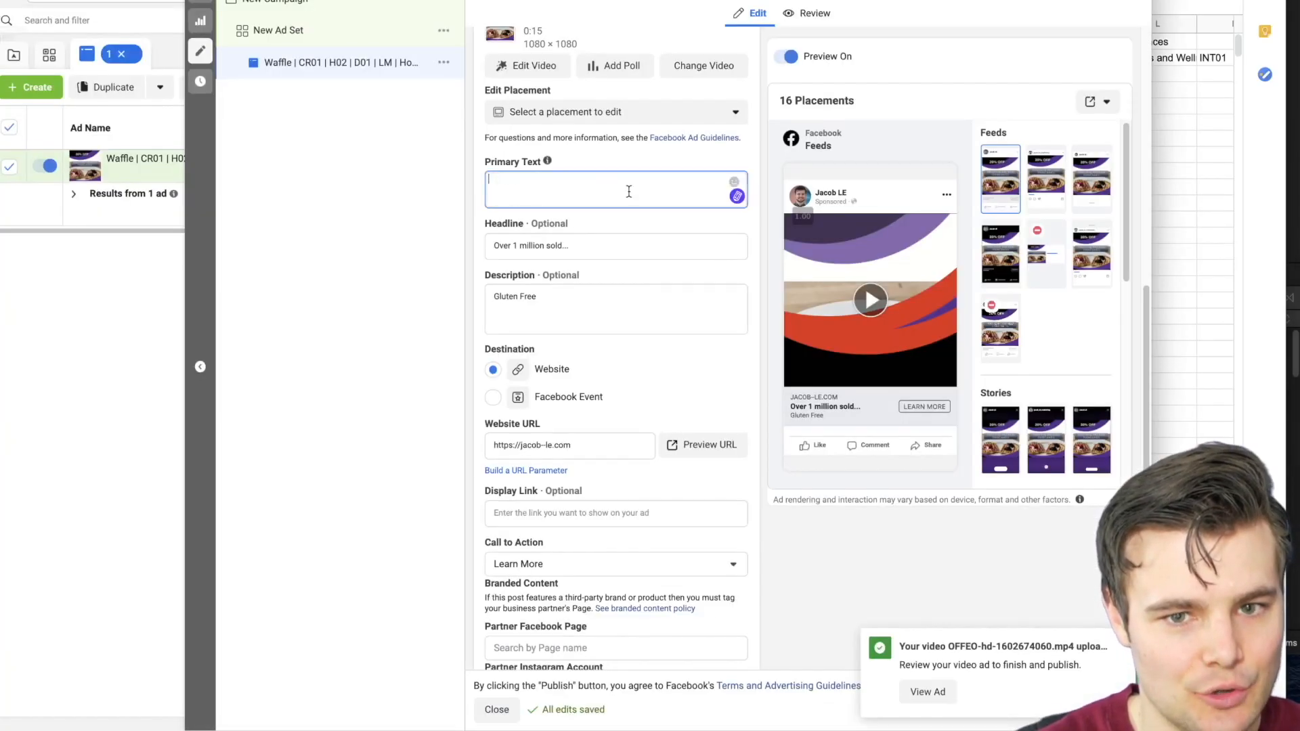
pyautogui.write('Learn why 10,000 have left a 5 star review')
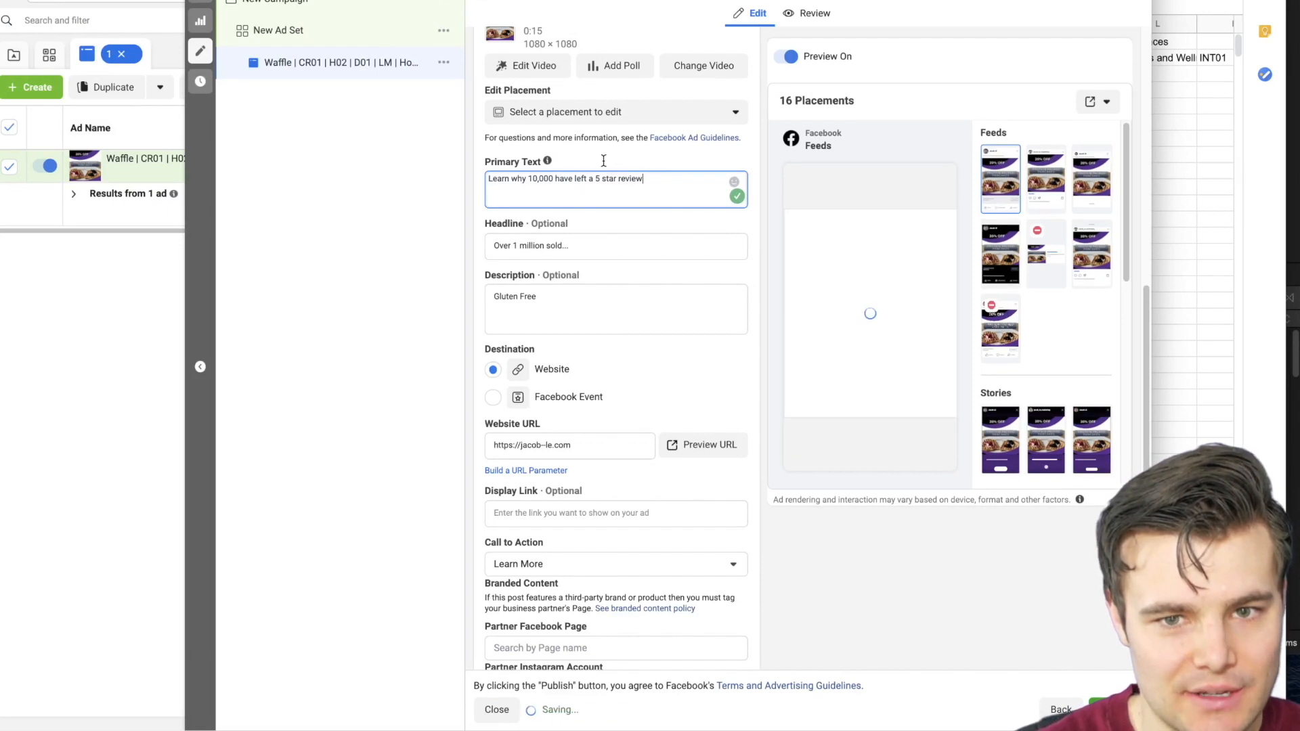
pyautogui.write('...')
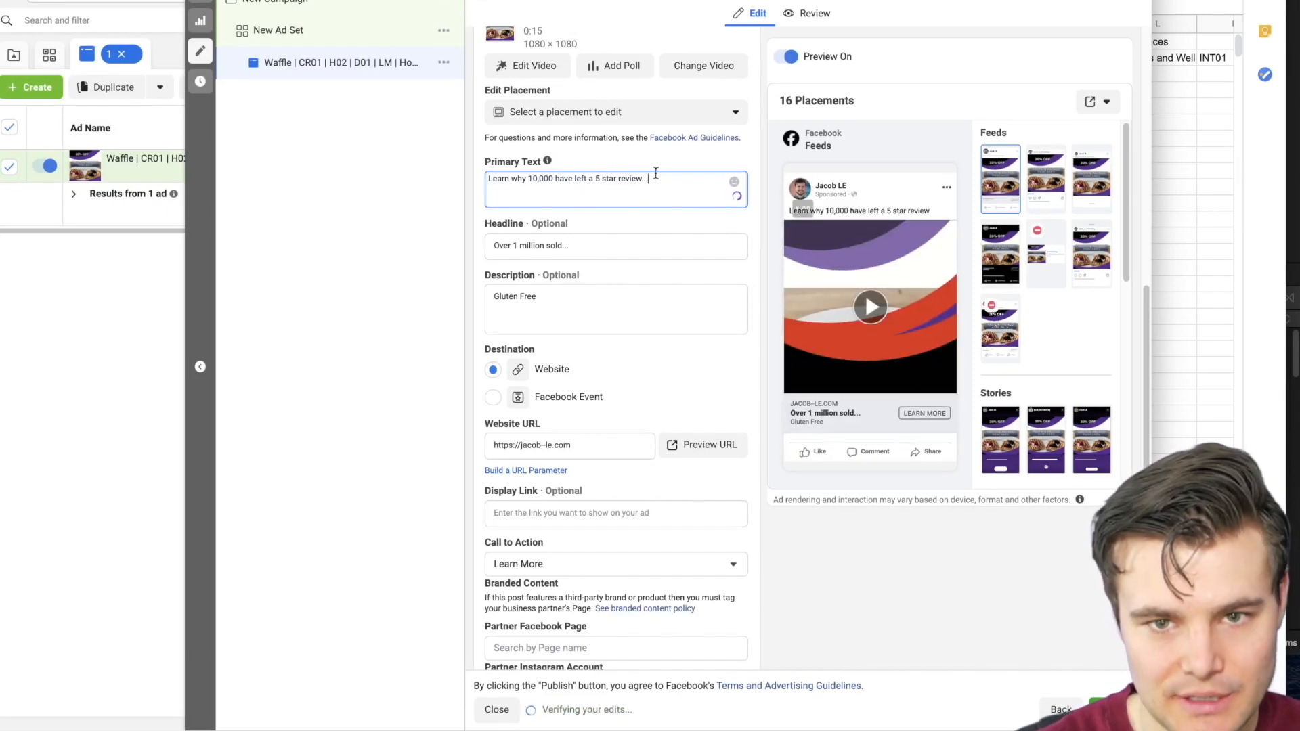
# Replace the ad's headline with the H04 text "Free shipping" copied from the spreadsheet.
pyautogui.hotkey('alt', 'Tab')
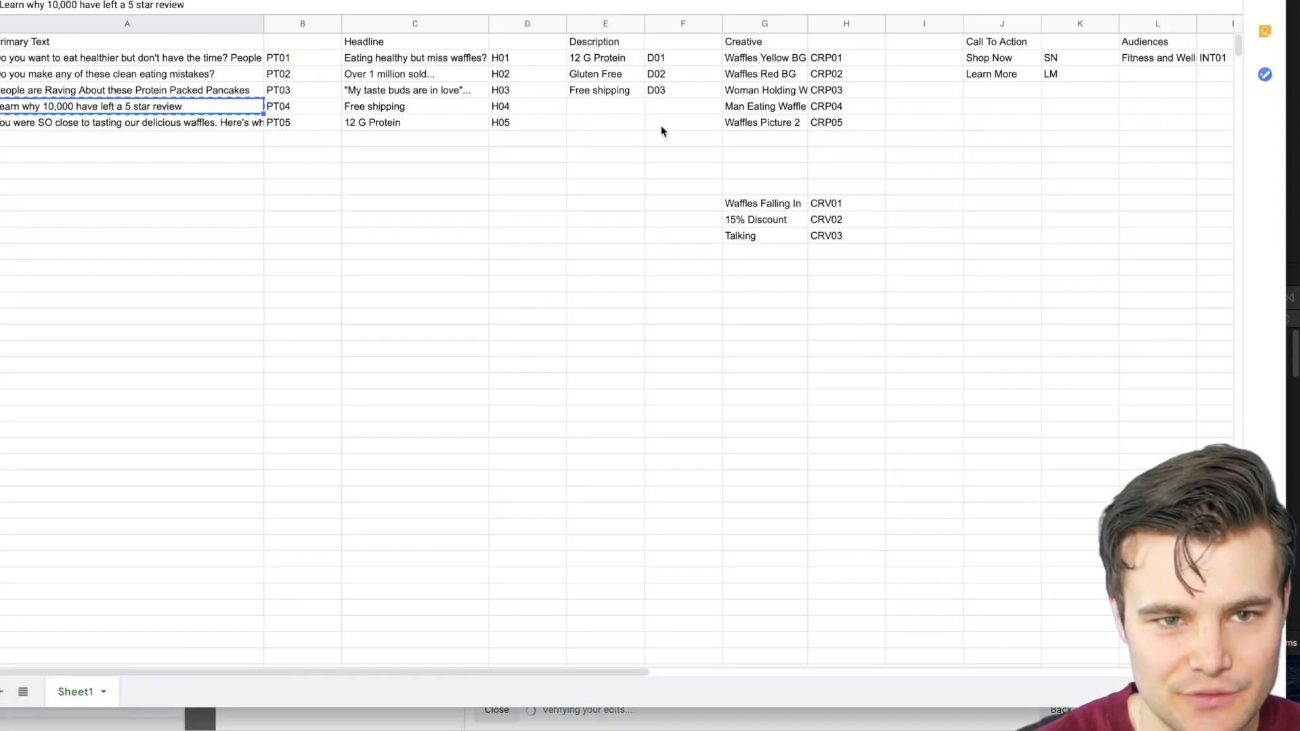
pyautogui.click(397, 102)
pyautogui.hotkey('ctrl', 'c')
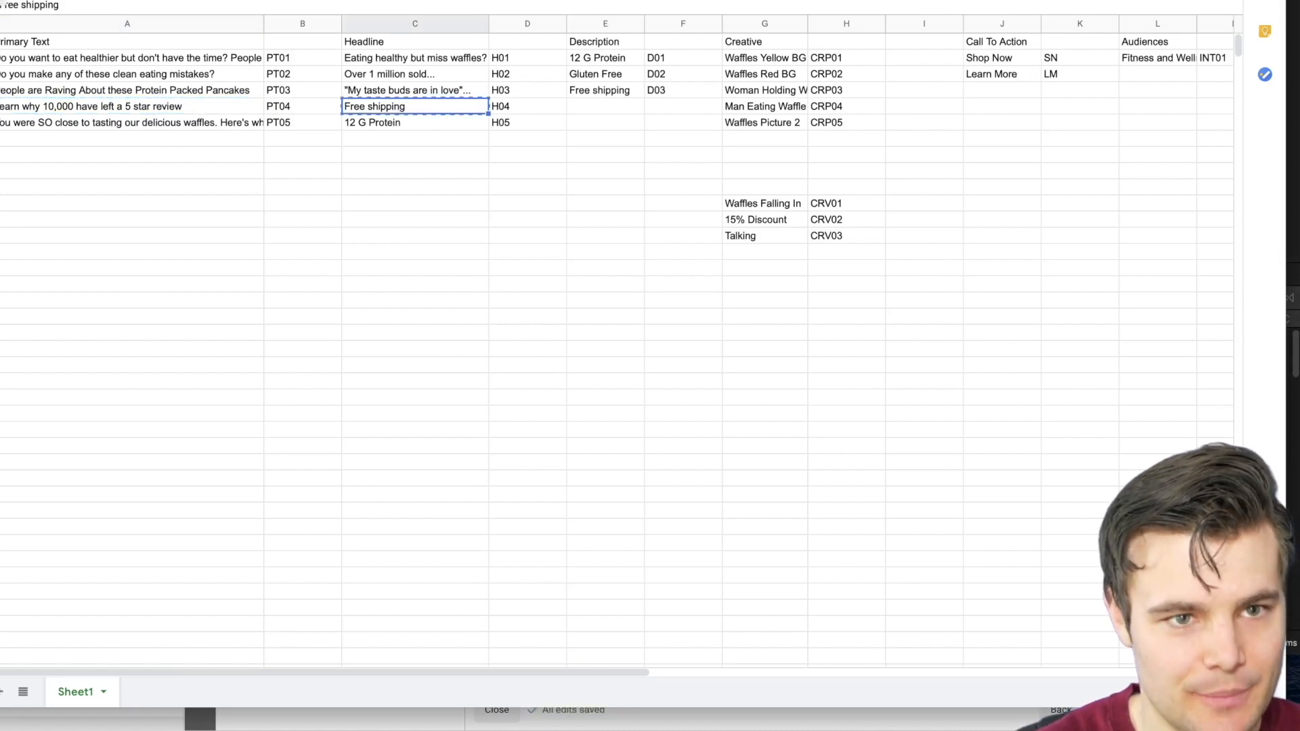
pyautogui.hotkey('alt', 'Tab')
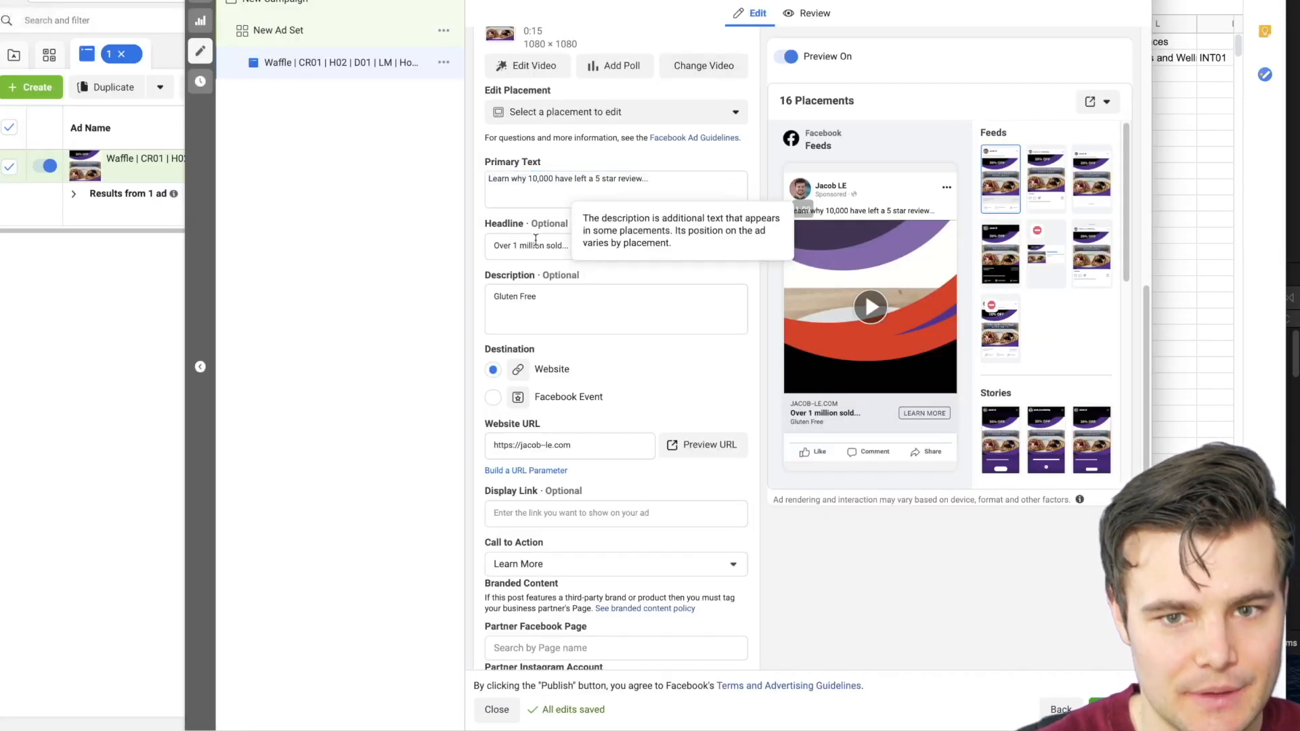
pyautogui.tripleClick(536, 241)
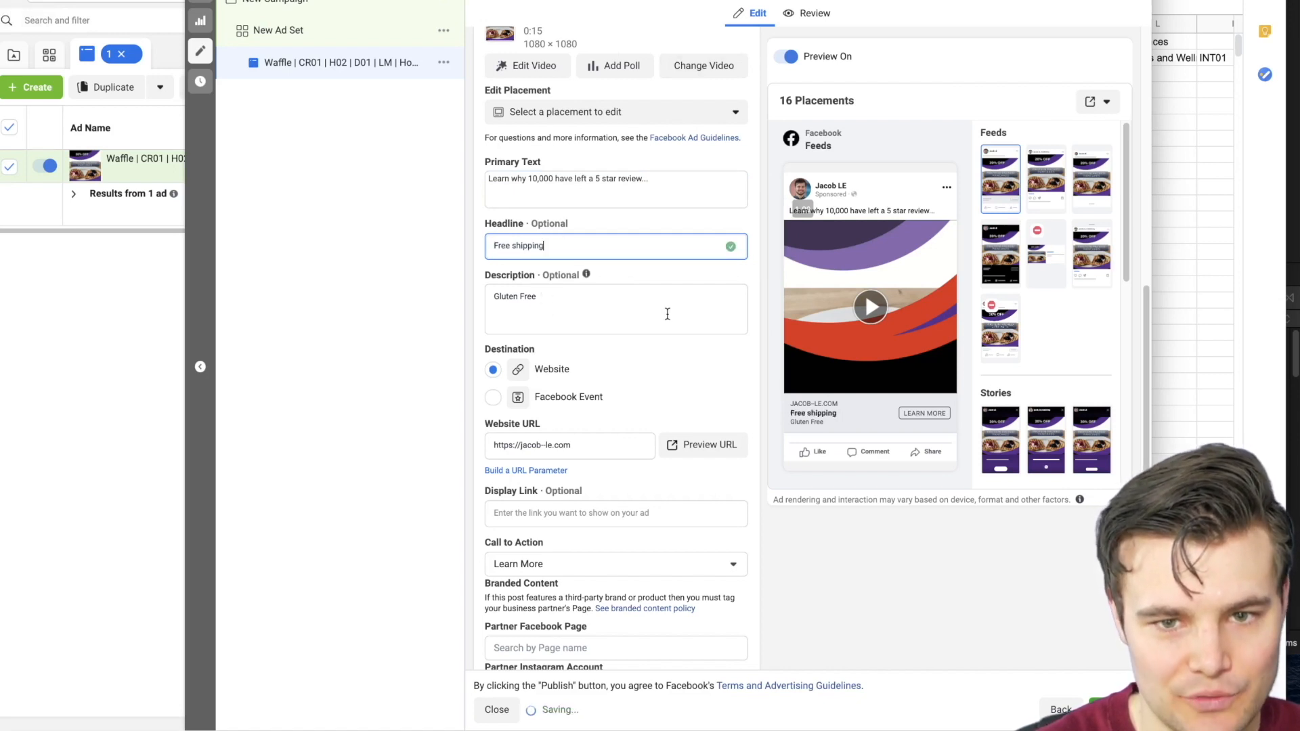
# Copy "Waffles Falling In" from the spreadsheet and rename the ad "Waffles Falling In | CRV01 | H02 | D02 | LM | Homepage".
pyautogui.hotkey('alt', 'Tab')
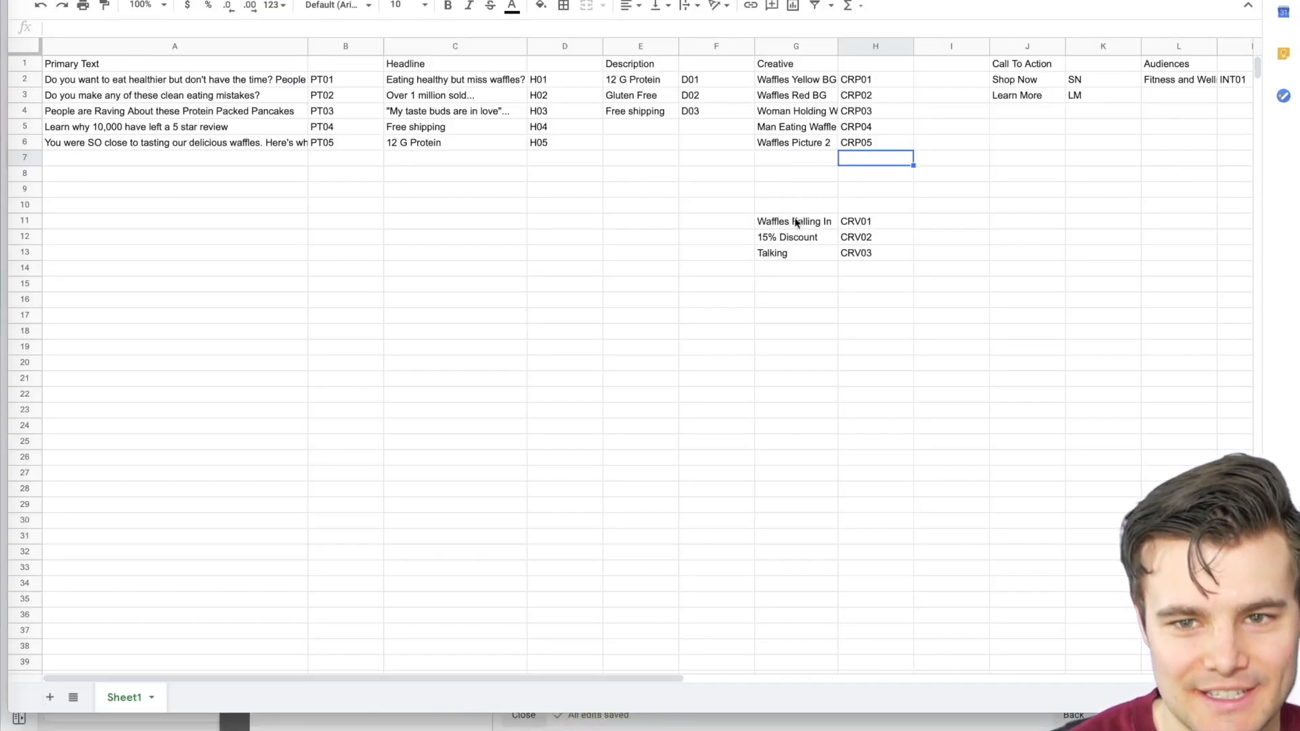
pyautogui.click(797, 224)
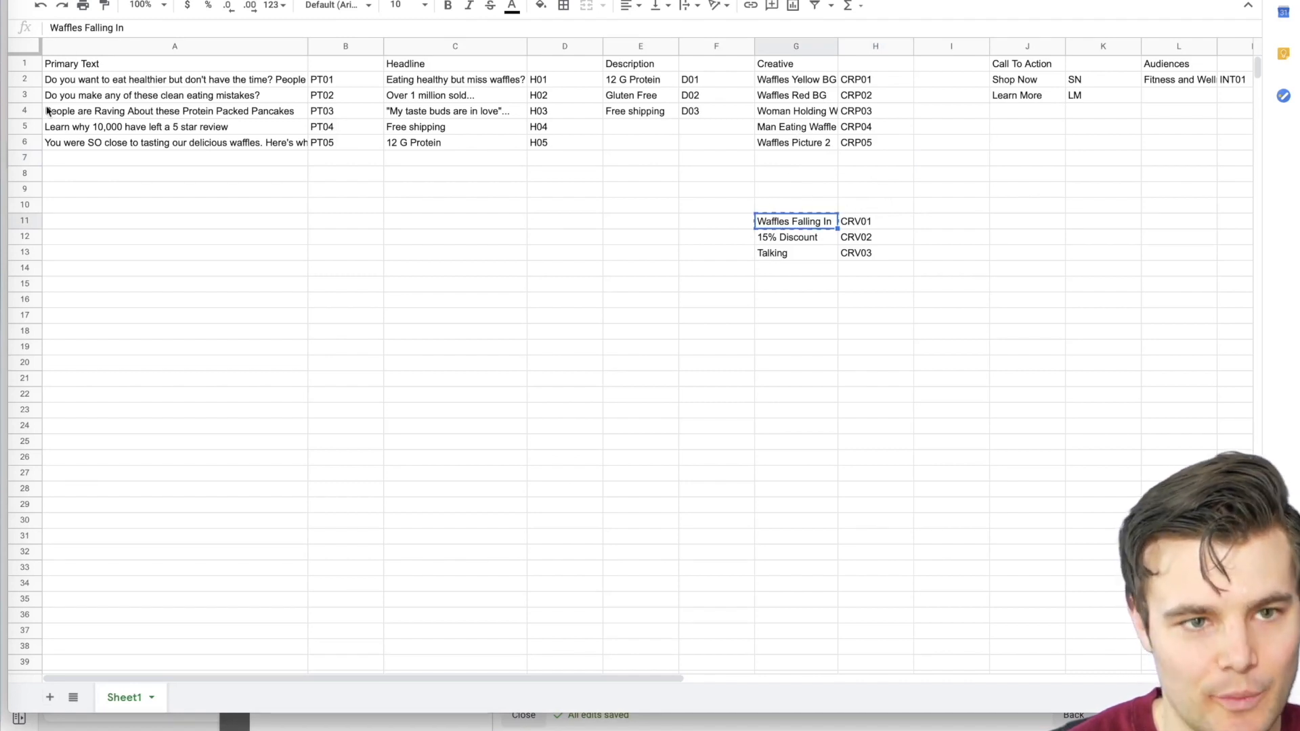
pyautogui.hotkey('alt', 'Tab')
pyautogui.hotkey('ctrl', 'v')
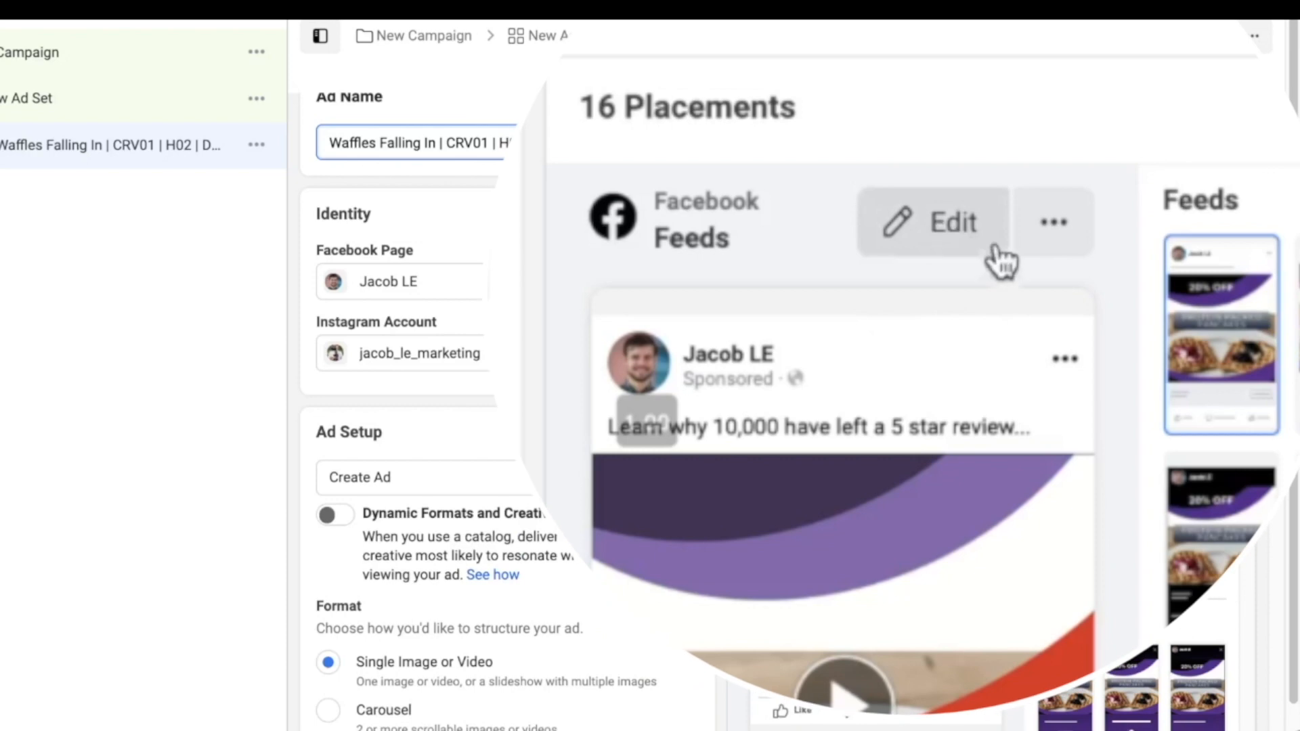
# Preview the Instagram Feed placement and replace the Facebook Right Column placement's video with an image.
pyautogui.click(1042, 180)
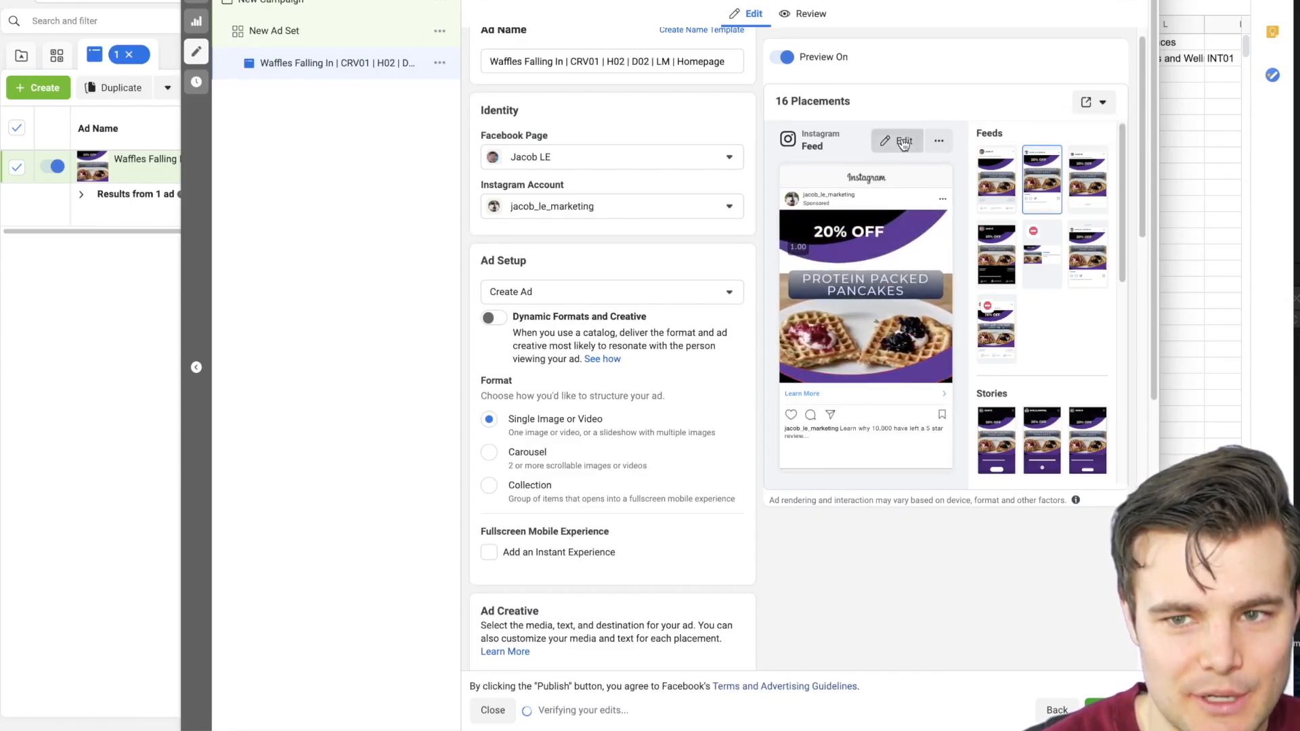
pyautogui.click(1042, 254)
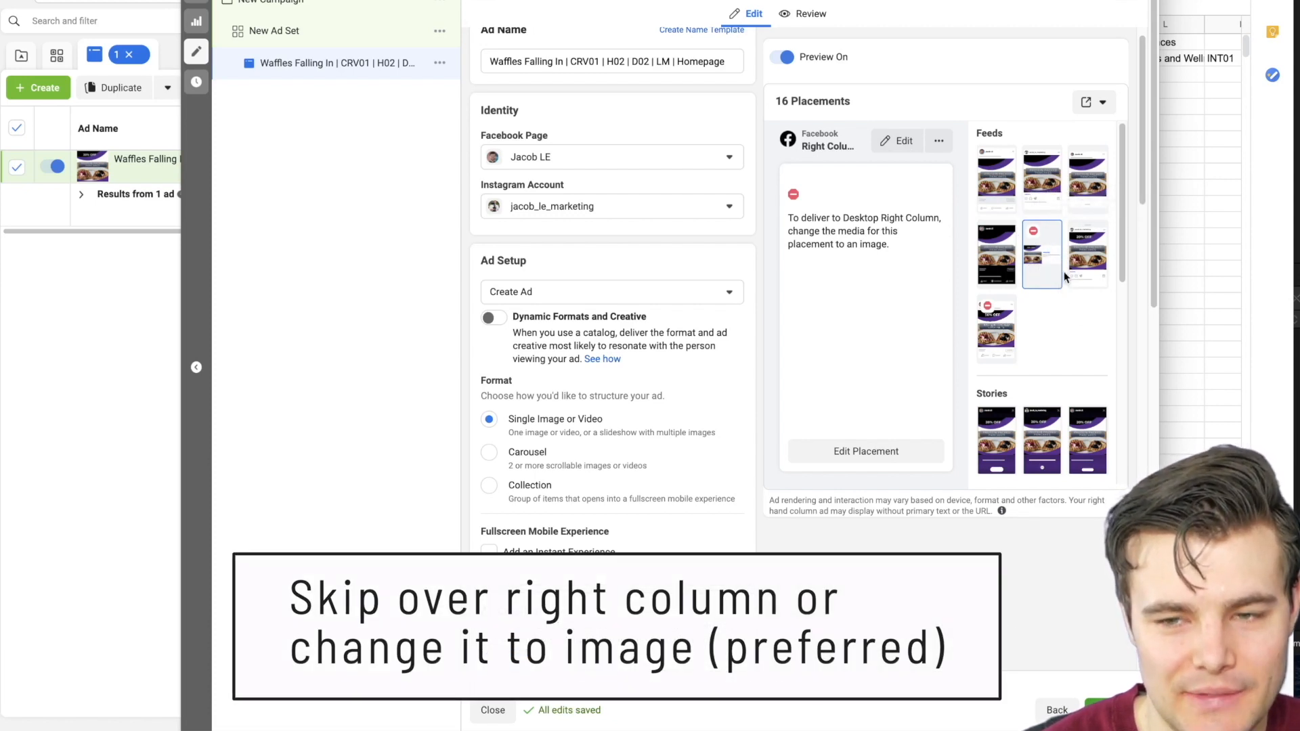
pyautogui.click(907, 147)
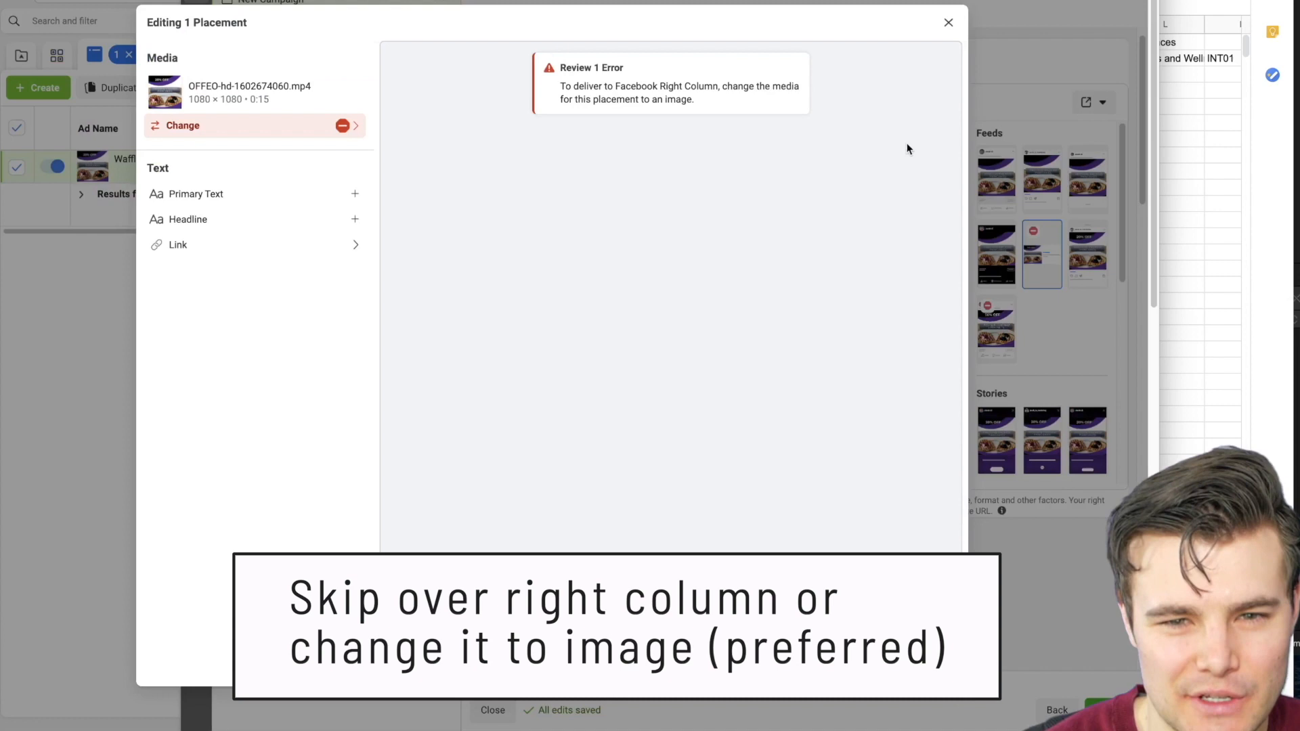
pyautogui.click(195, 128)
pyautogui.click(599, 231)
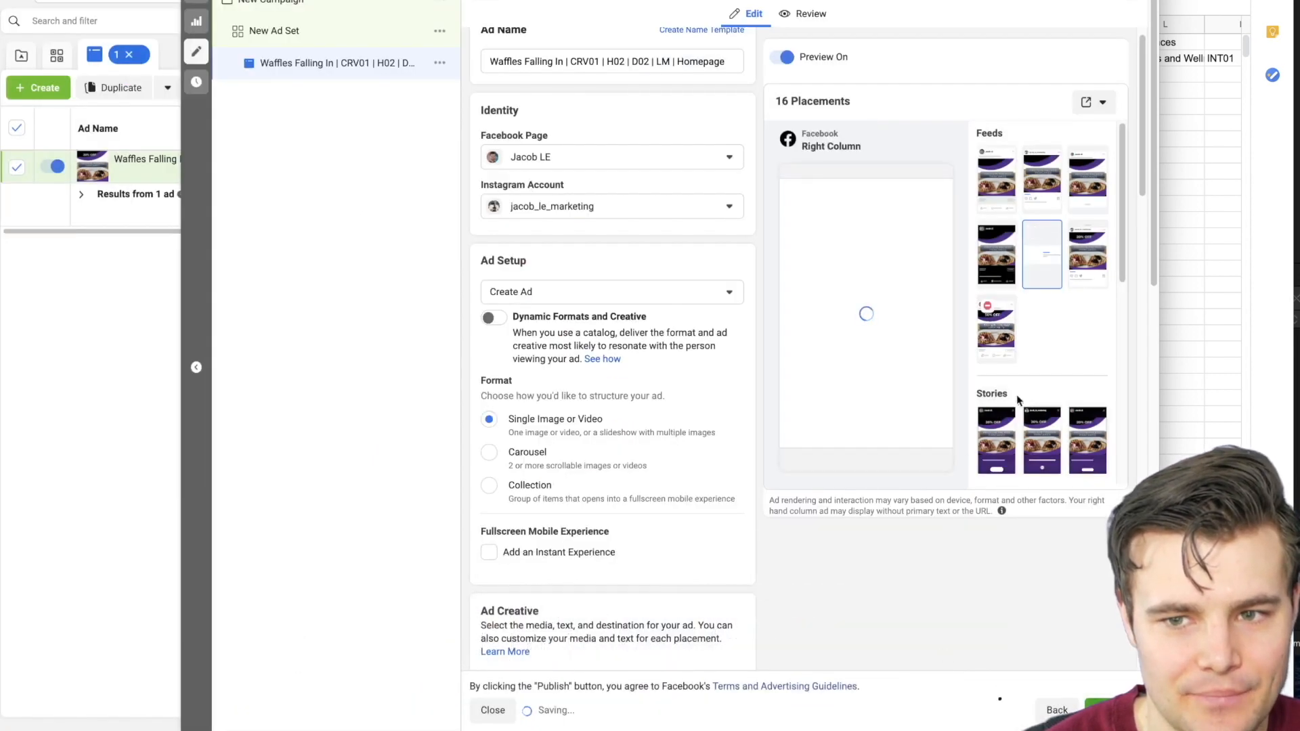
# Change the Facebook Stories placement to Protein Packed Pancakes.mp4 with a manual thumbnail, and check its video captions options.
pyautogui.click(996, 234)
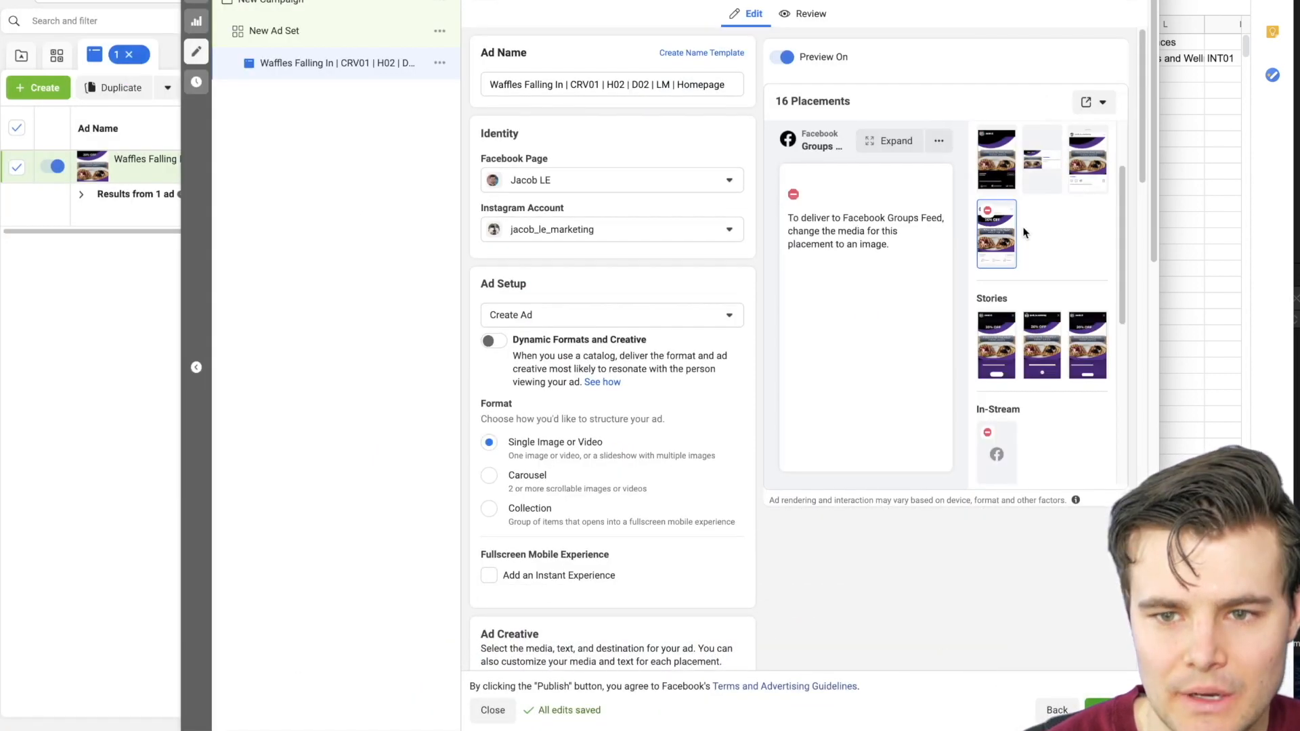
pyautogui.click(1001, 369)
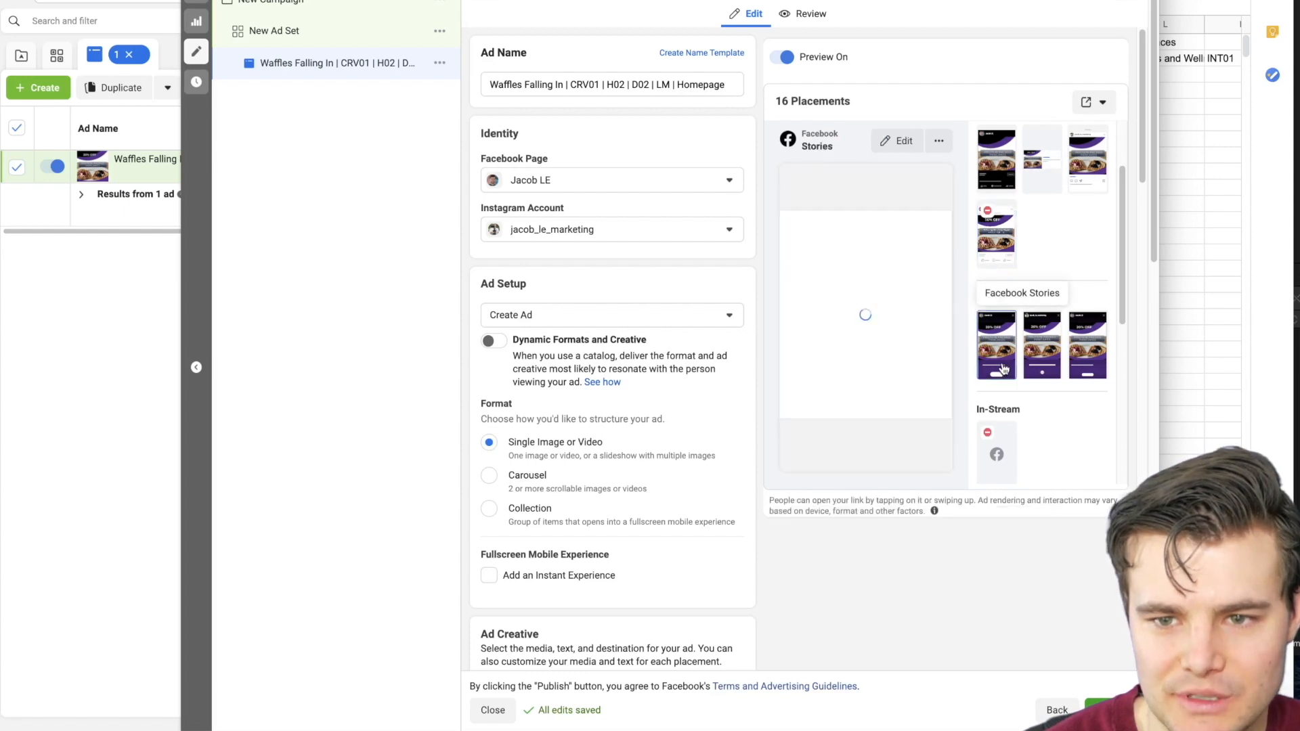
pyautogui.click(895, 141)
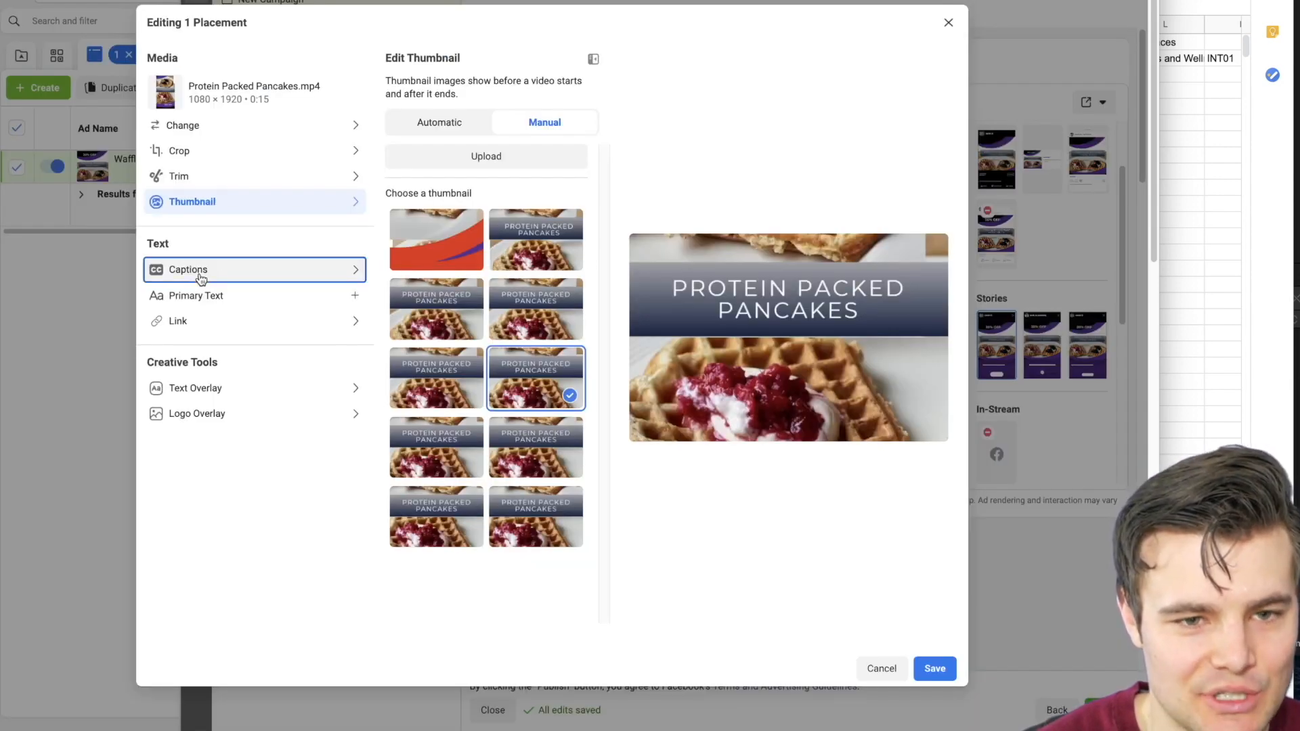
pyautogui.click(202, 278)
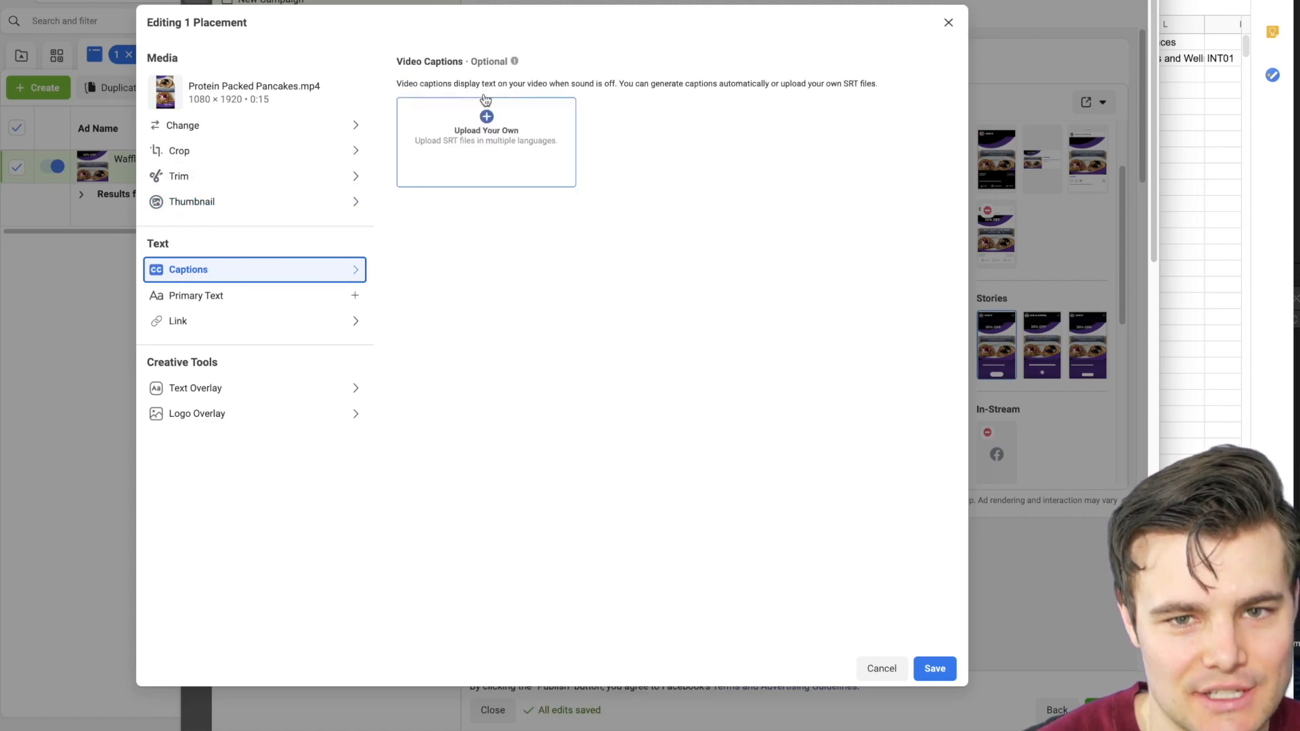
pyautogui.click(249, 201)
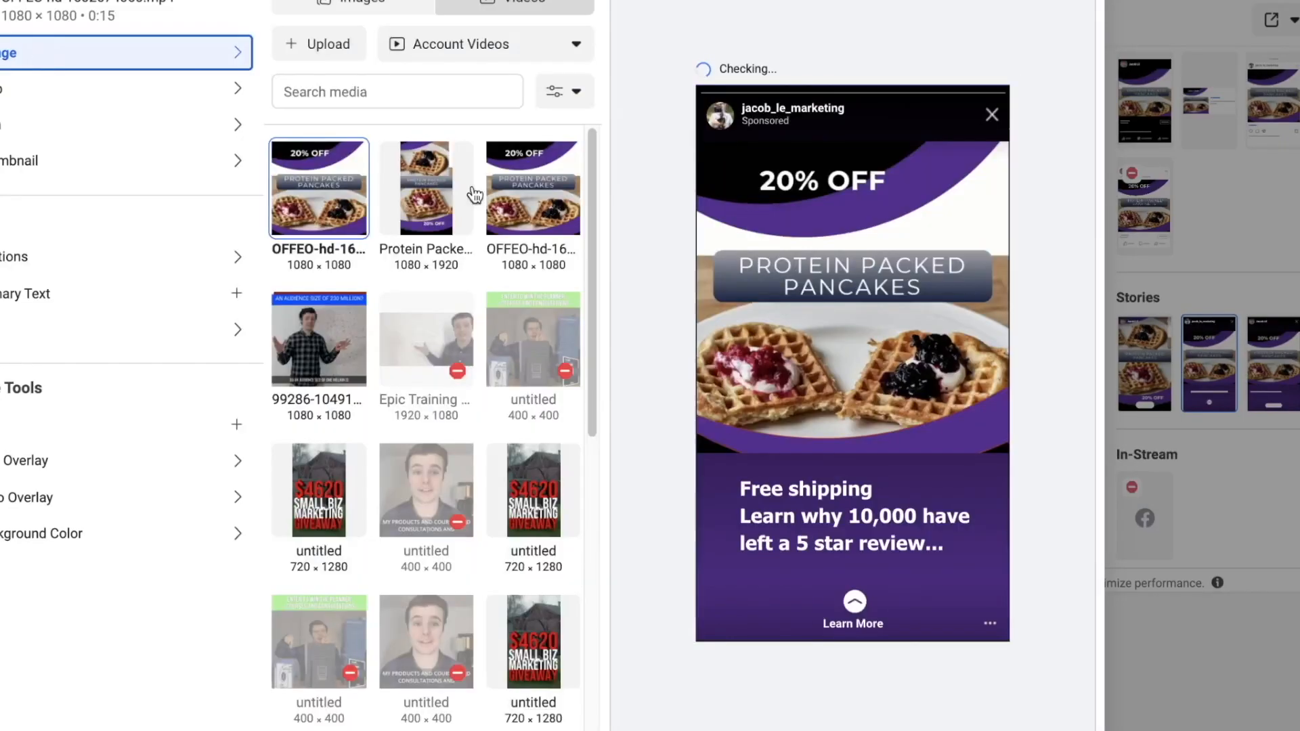
# Set the Instagram Stories placement's media to the 1080 × 1920 Protein Packed Pancakes video and open its thumbnail options.
pyautogui.click(467, 193)
pyautogui.click(88, 157)
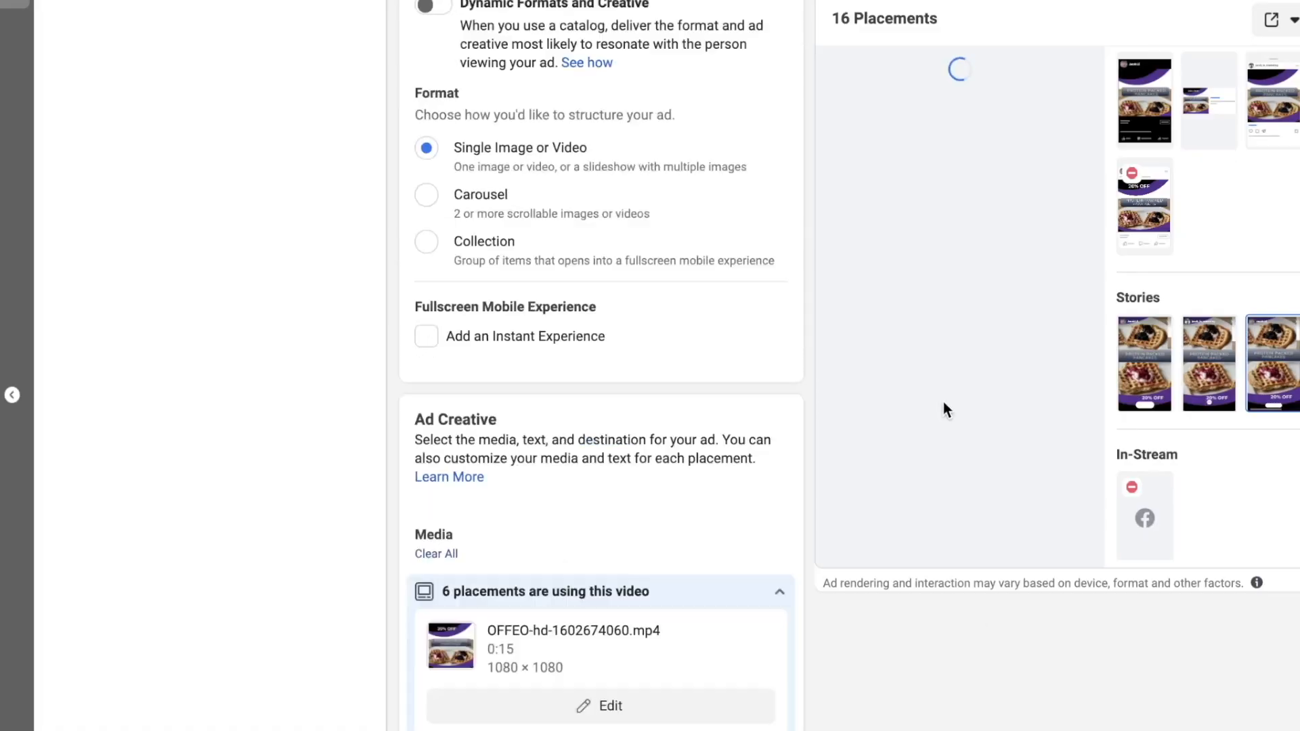
# Review the placement previews from Feeds through In-Stream, Search, In-Article and Apps and Sites, and the ad settings down to Tracking.
pyautogui.scroll(-5, 944, 401)
pyautogui.click(1145, 320)
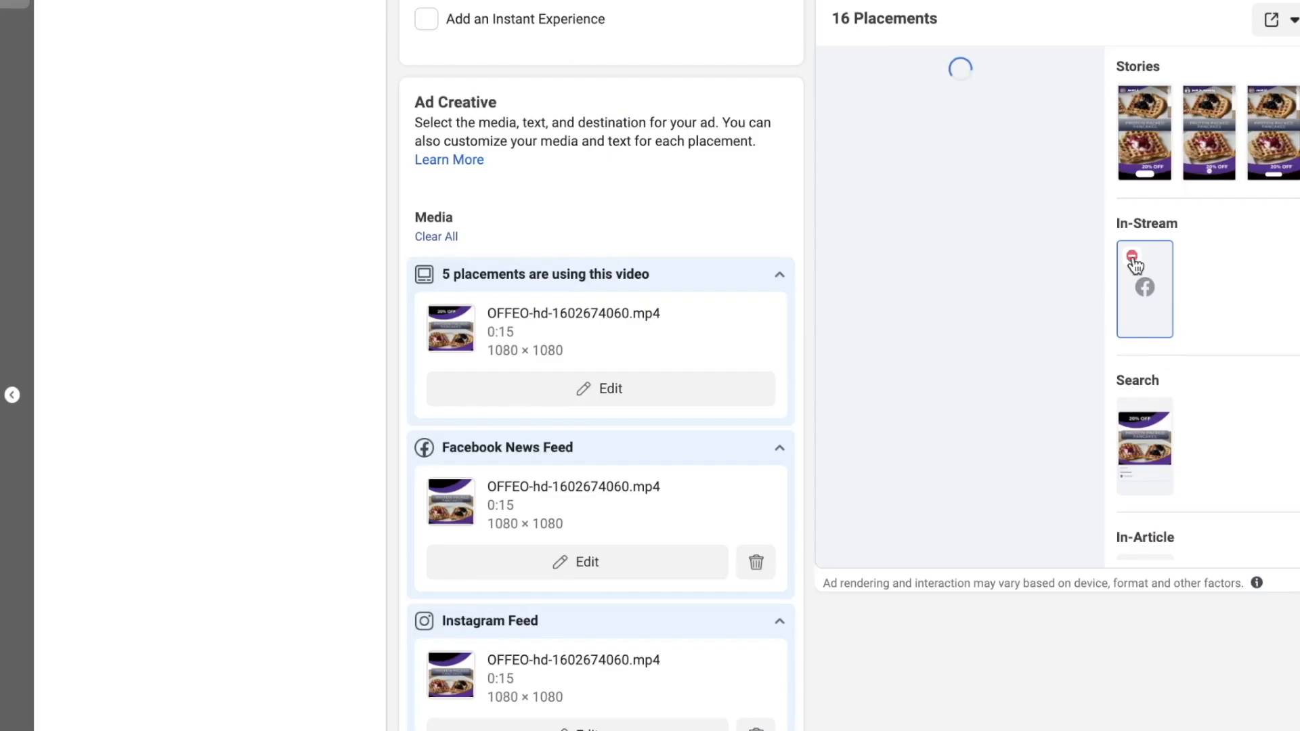
pyautogui.scroll(-4, 1205, 339)
pyautogui.click(1146, 338)
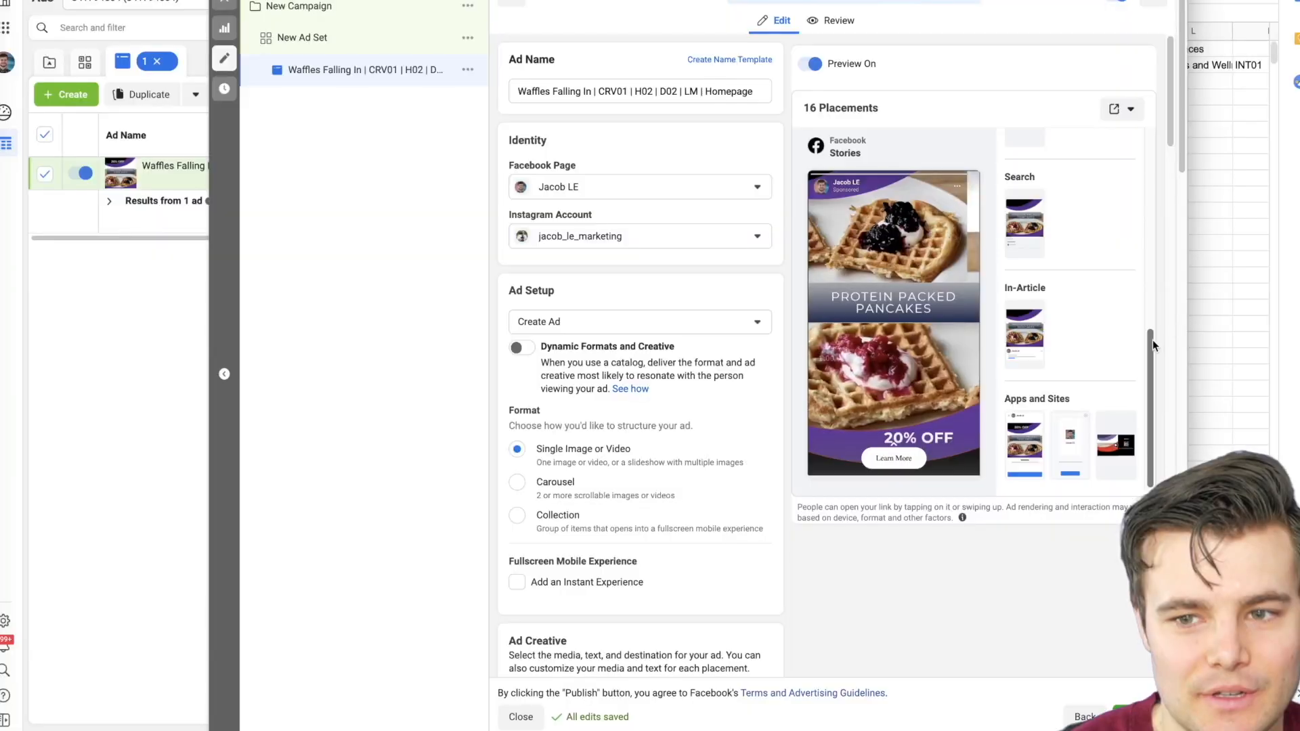
pyautogui.scroll(5, 1153, 340)
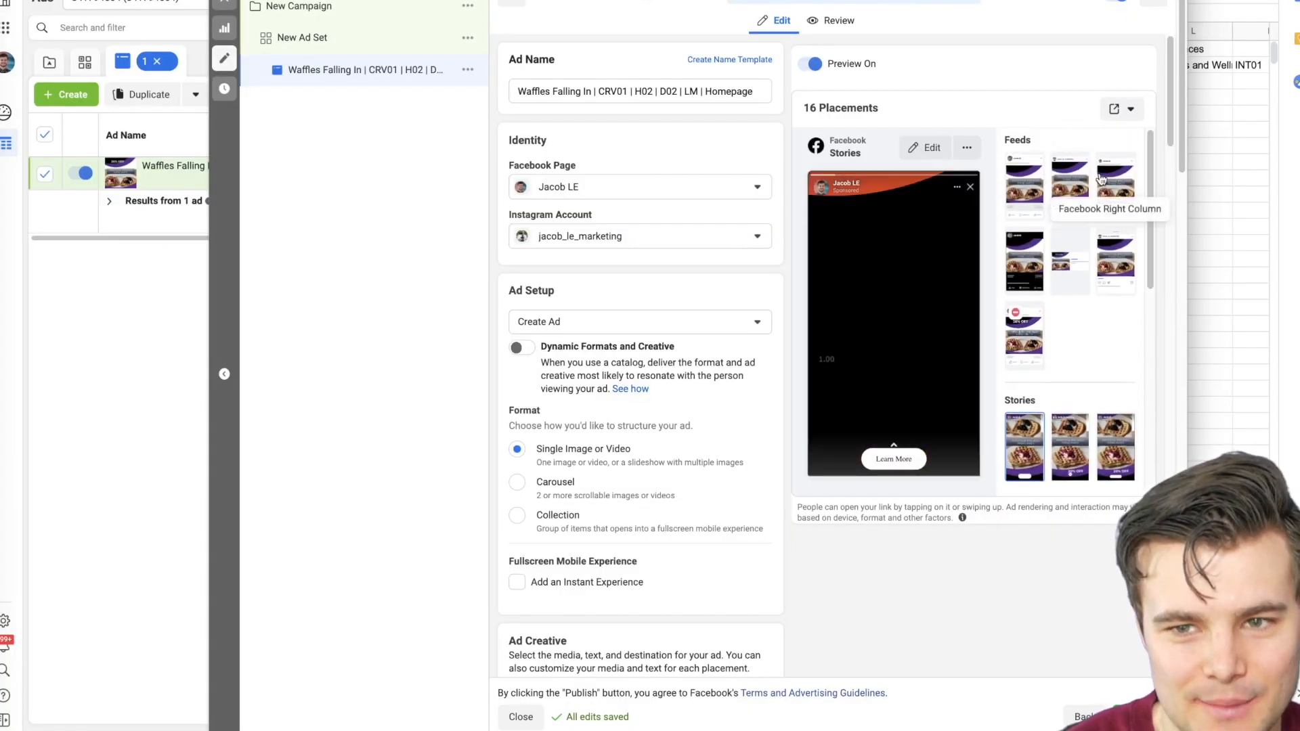
pyautogui.scroll(-4, 1152, 218)
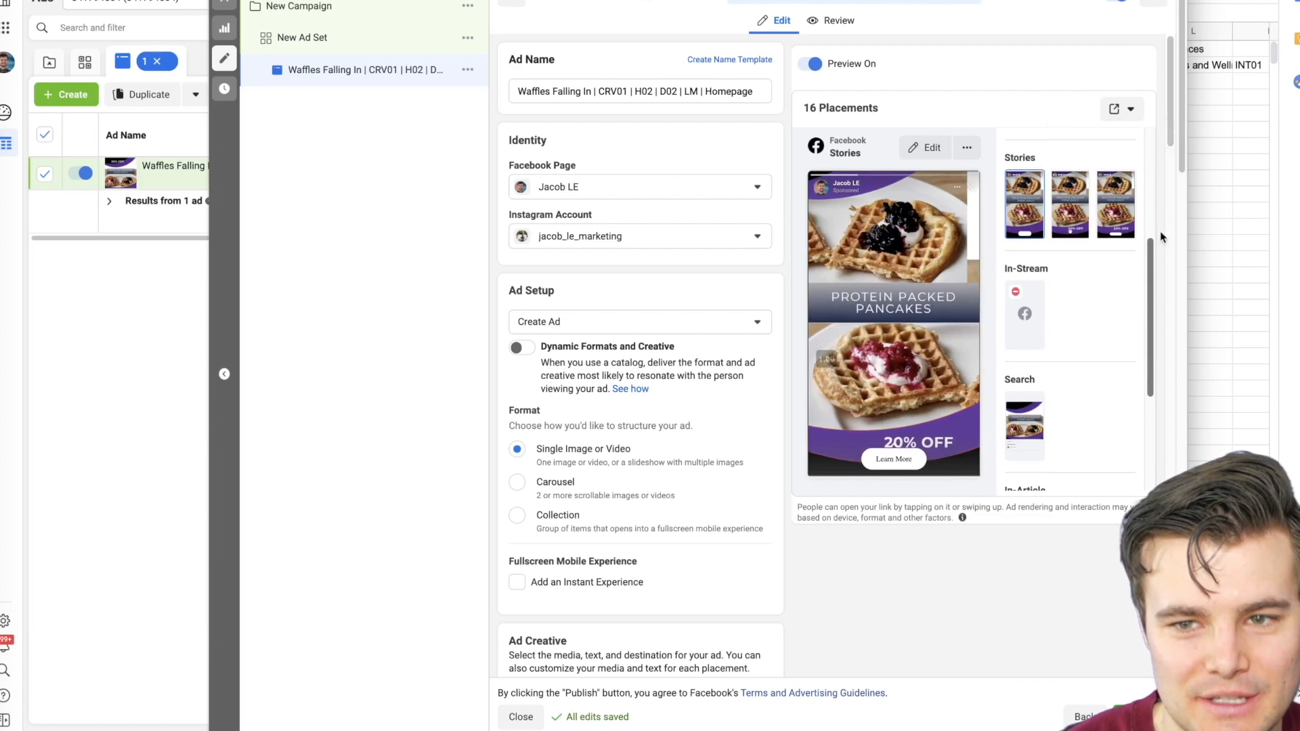
pyautogui.moveTo(1168, 123); pyautogui.dragTo(1003, 88)
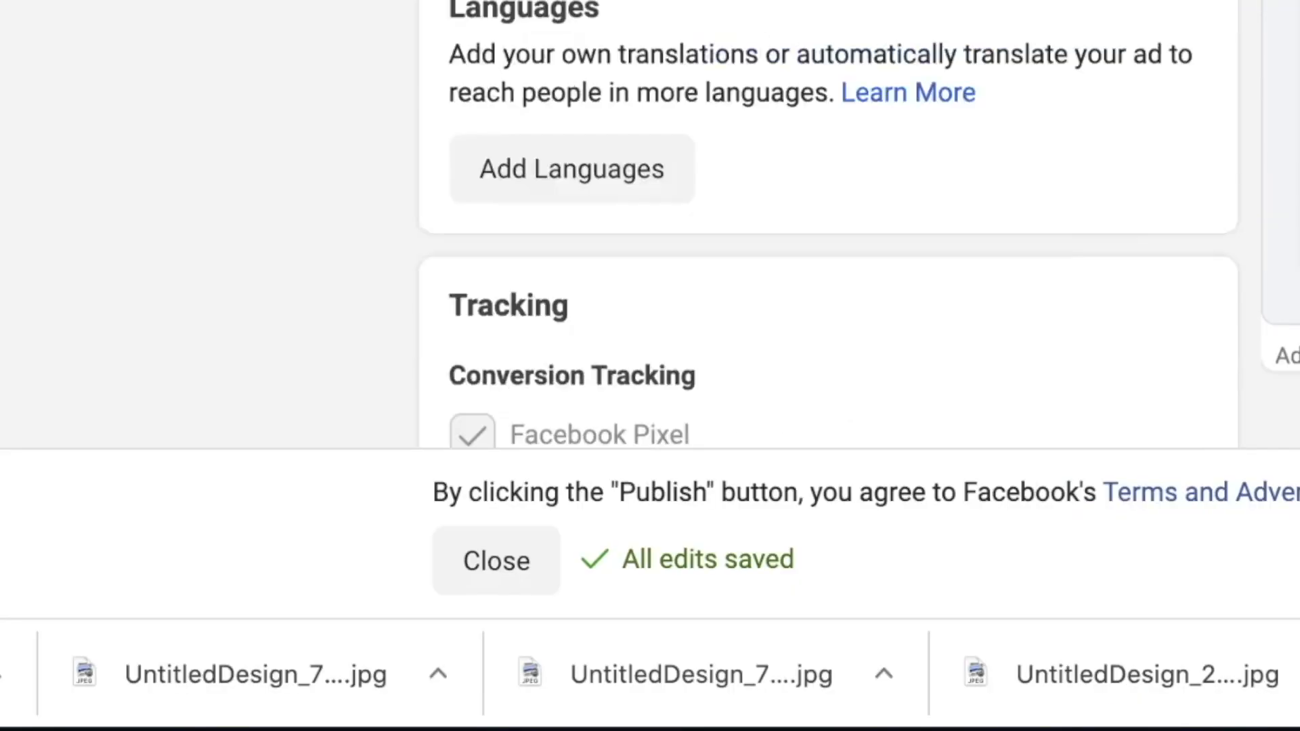
pyautogui.scroll(-10, 826, 224)
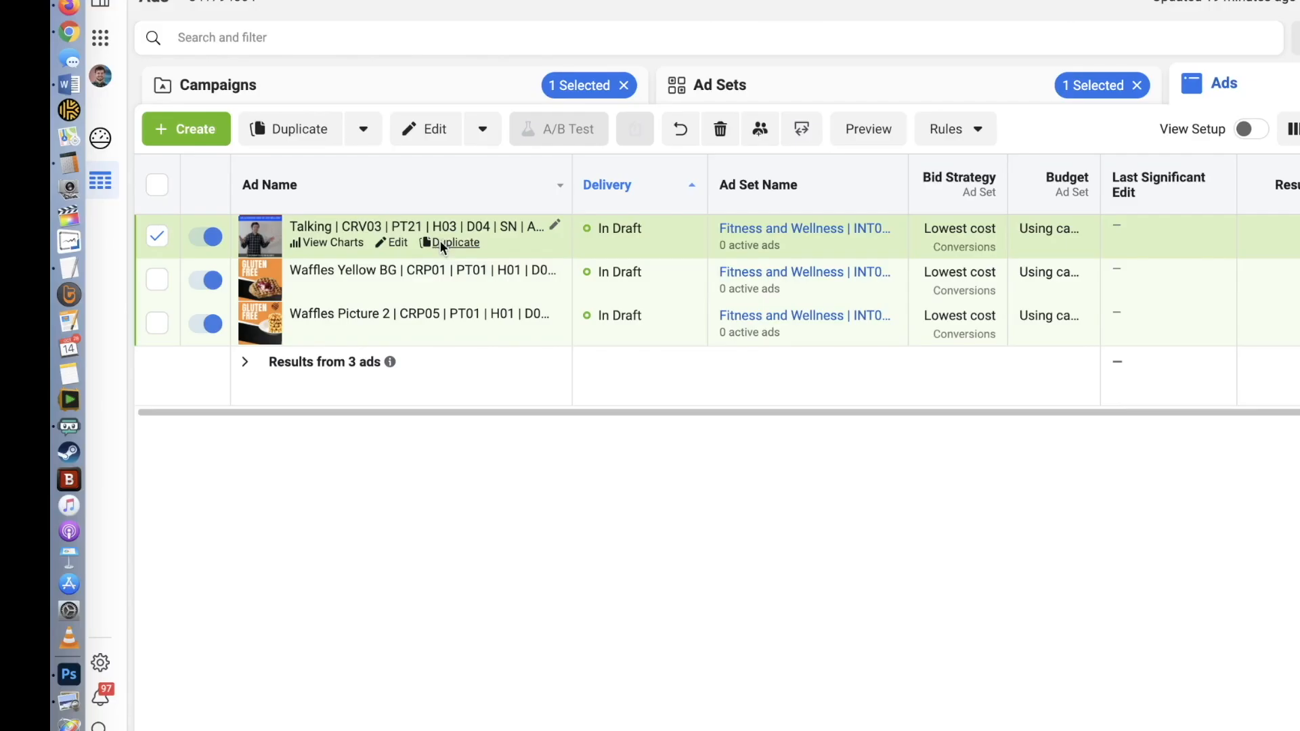
# Duplicate the "Talking | CRV03" ad once within the original campaign, keeping existing reactions, comments and shares.
pyautogui.click(440, 243)
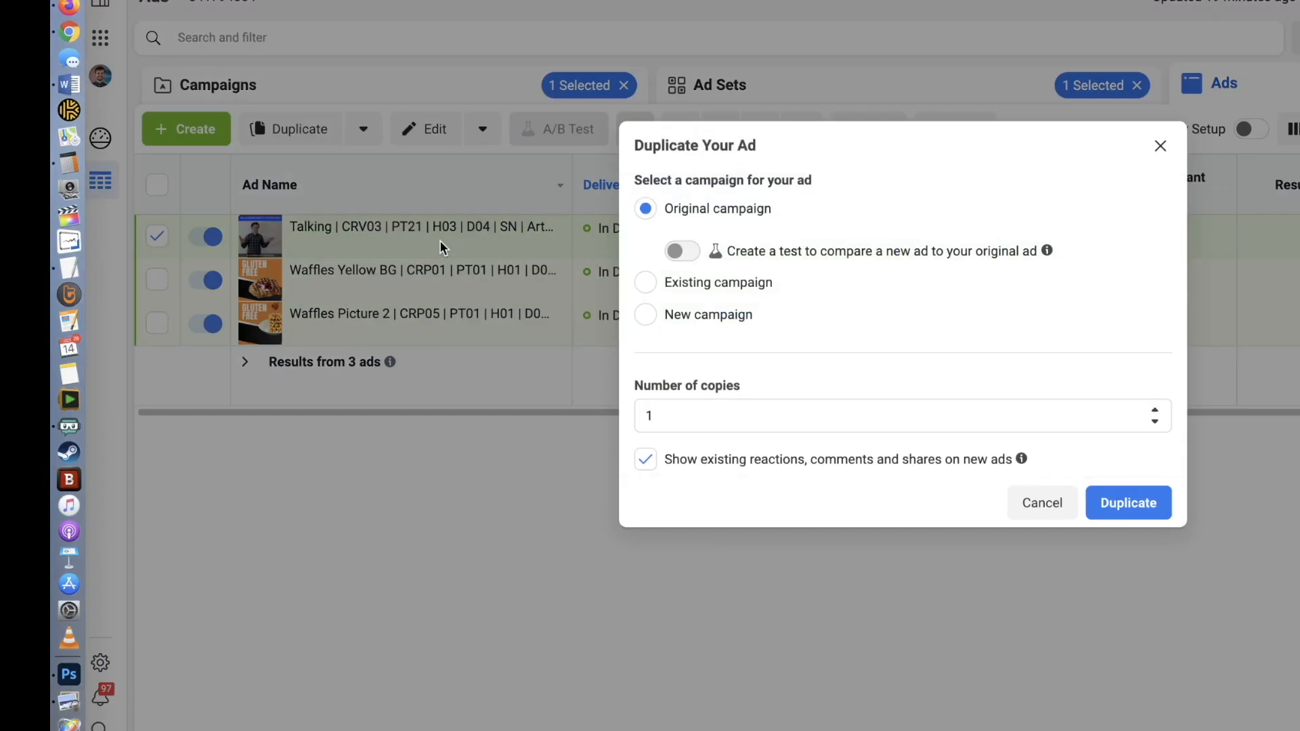
pyautogui.click(1160, 515)
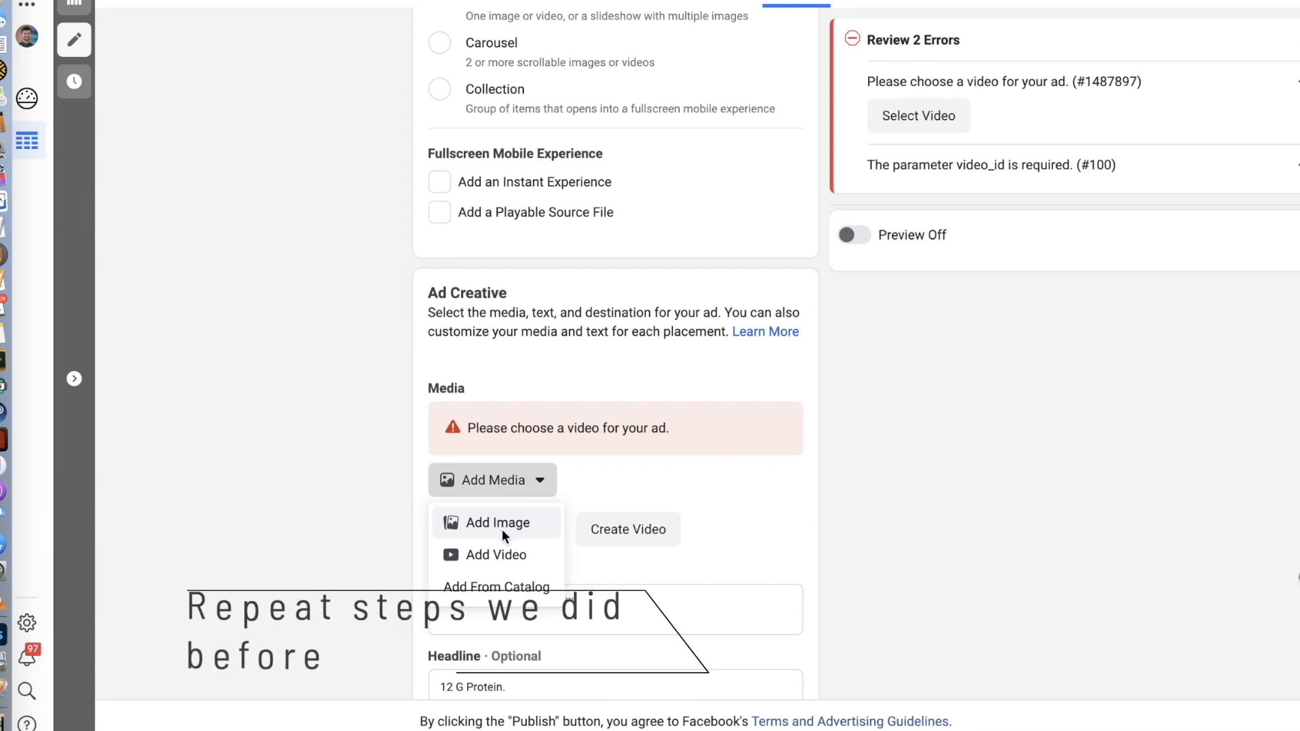
# Add image media to the duplicated ad by uploading UntitledDesign_1803419849.jpg from the Downloads folder.
pyautogui.click(497, 522)
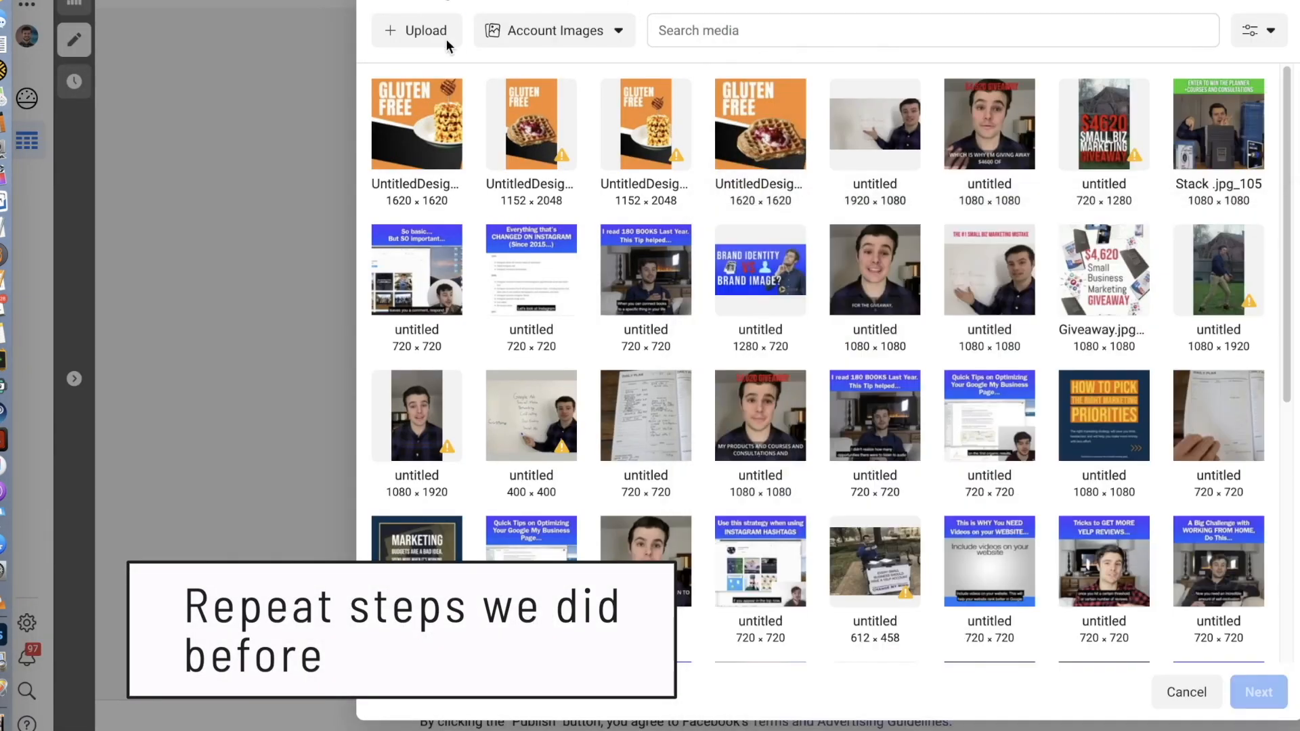
pyautogui.click(445, 39)
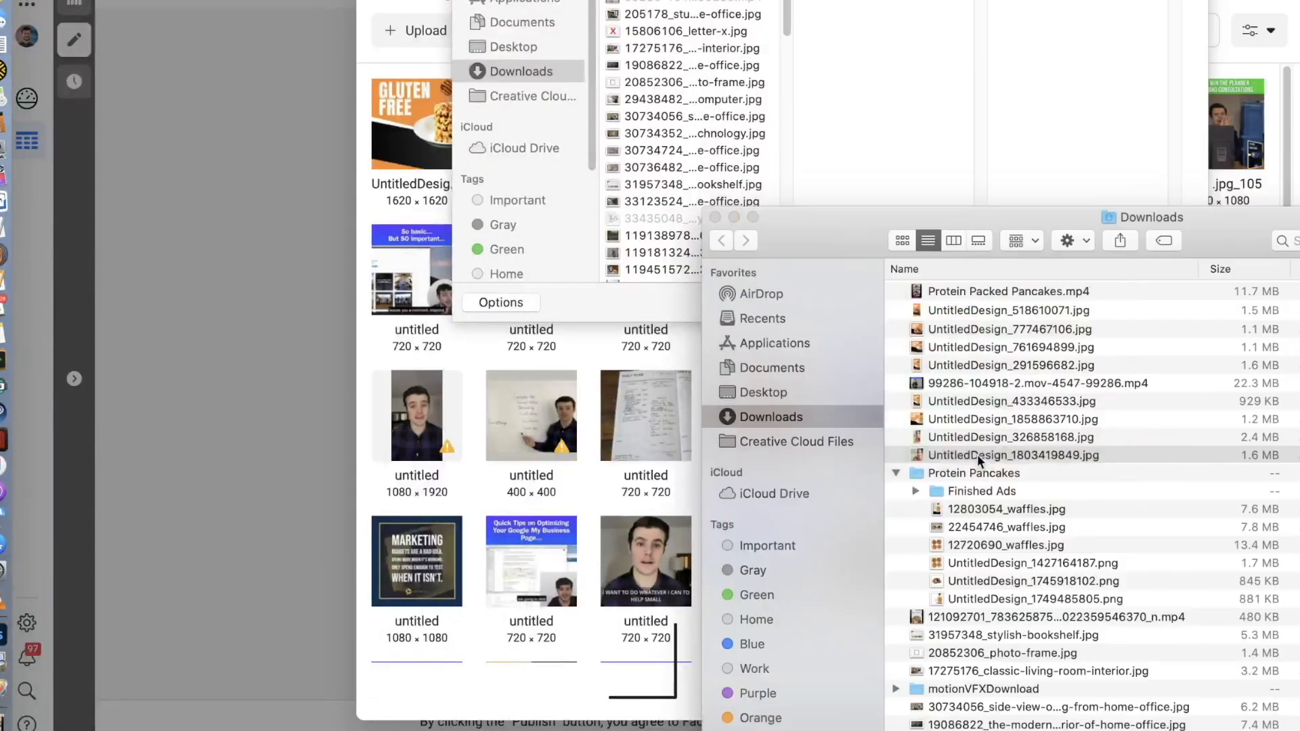
pyautogui.moveTo(978, 456); pyautogui.dragTo(831, 84)
pyautogui.click(1160, 301)
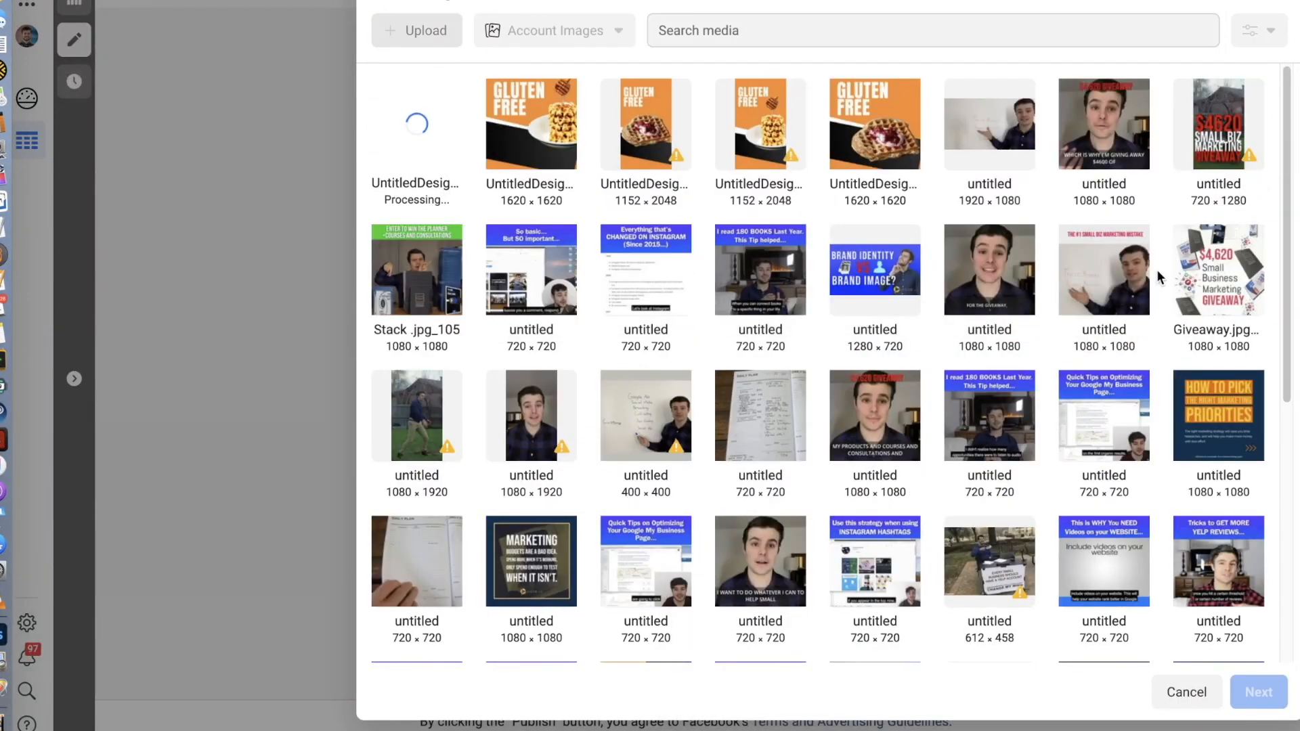
# Replace the duplicated ad's vertical (9:16) placement image with the uploaded 1152 × 2048 UntitledDesign_326858168.jpg and finish the media setup.
pyautogui.click(1259, 692)
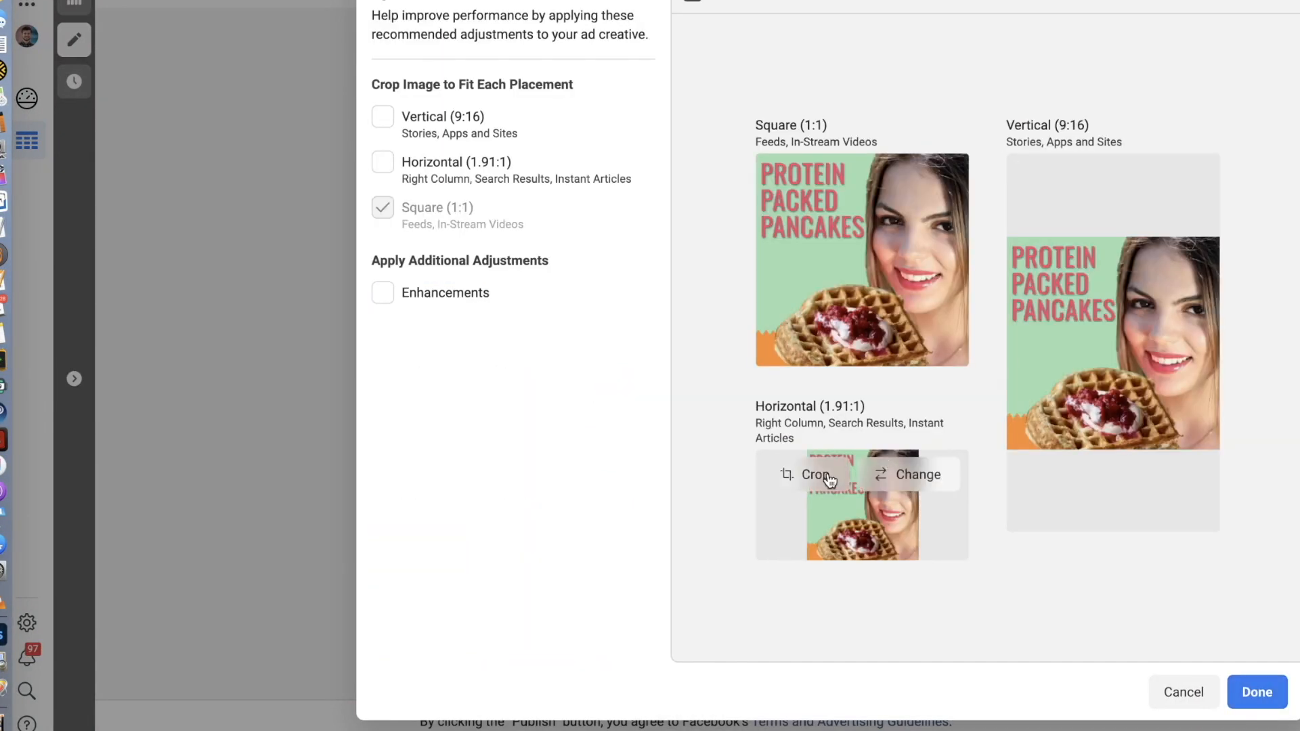
pyautogui.moveTo(1068, 174)
pyautogui.click(1155, 177)
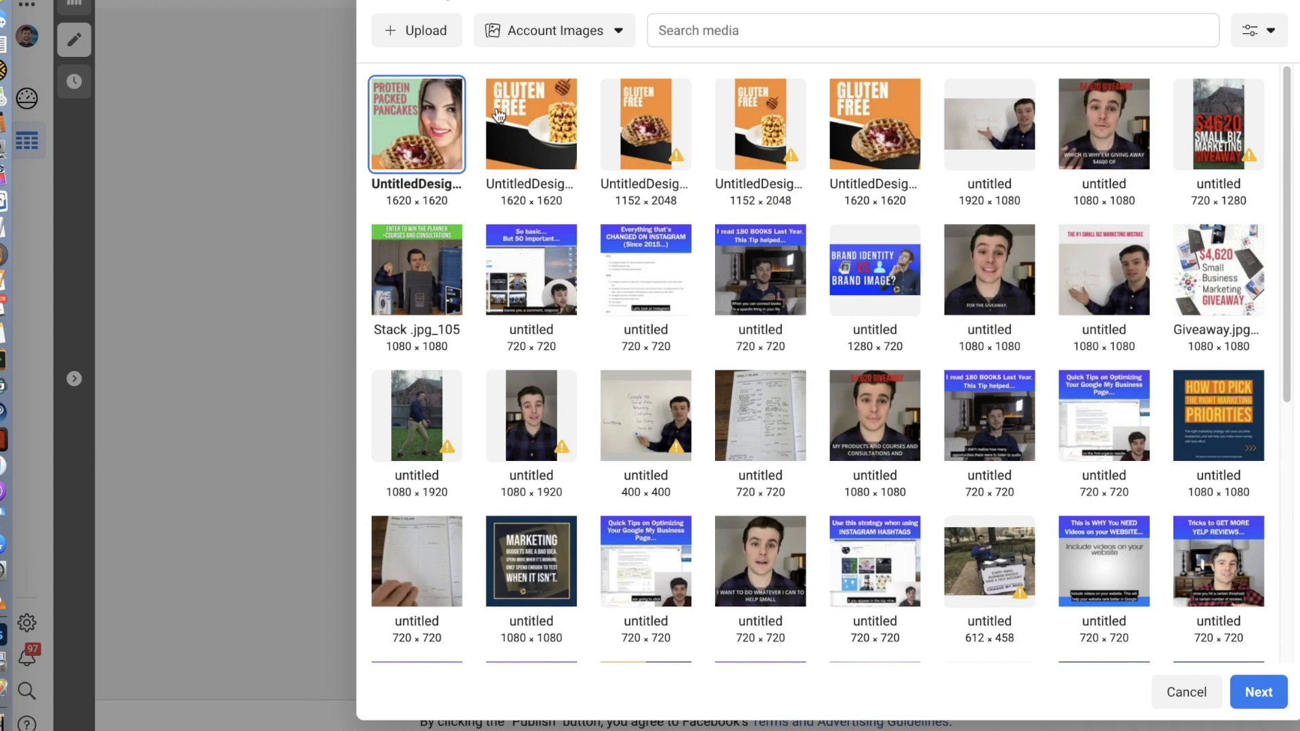
pyautogui.click(415, 32)
pyautogui.press('super+Tab')
pyautogui.press('space')
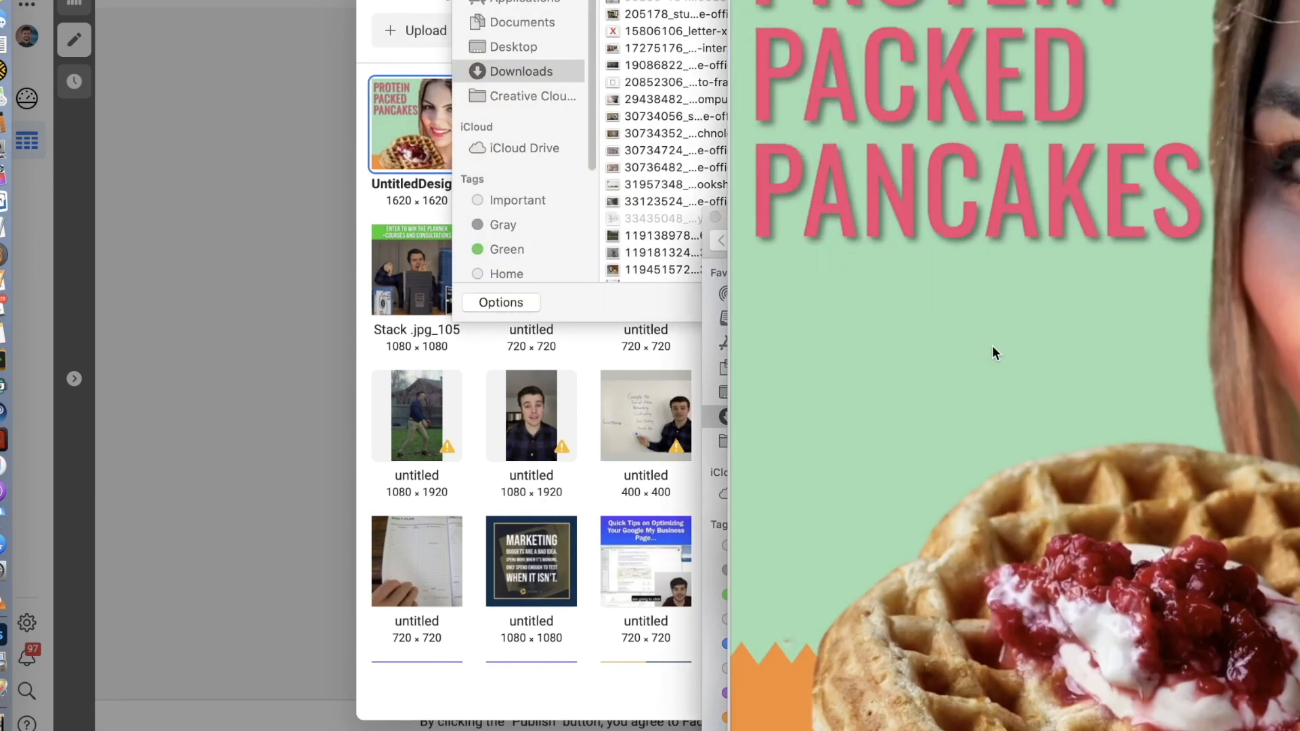
pyautogui.press('Up')
pyautogui.press('space')
pyautogui.moveTo(965, 437); pyautogui.dragTo(695, 138)
pyautogui.press('super+Tab')
pyautogui.click(1161, 303)
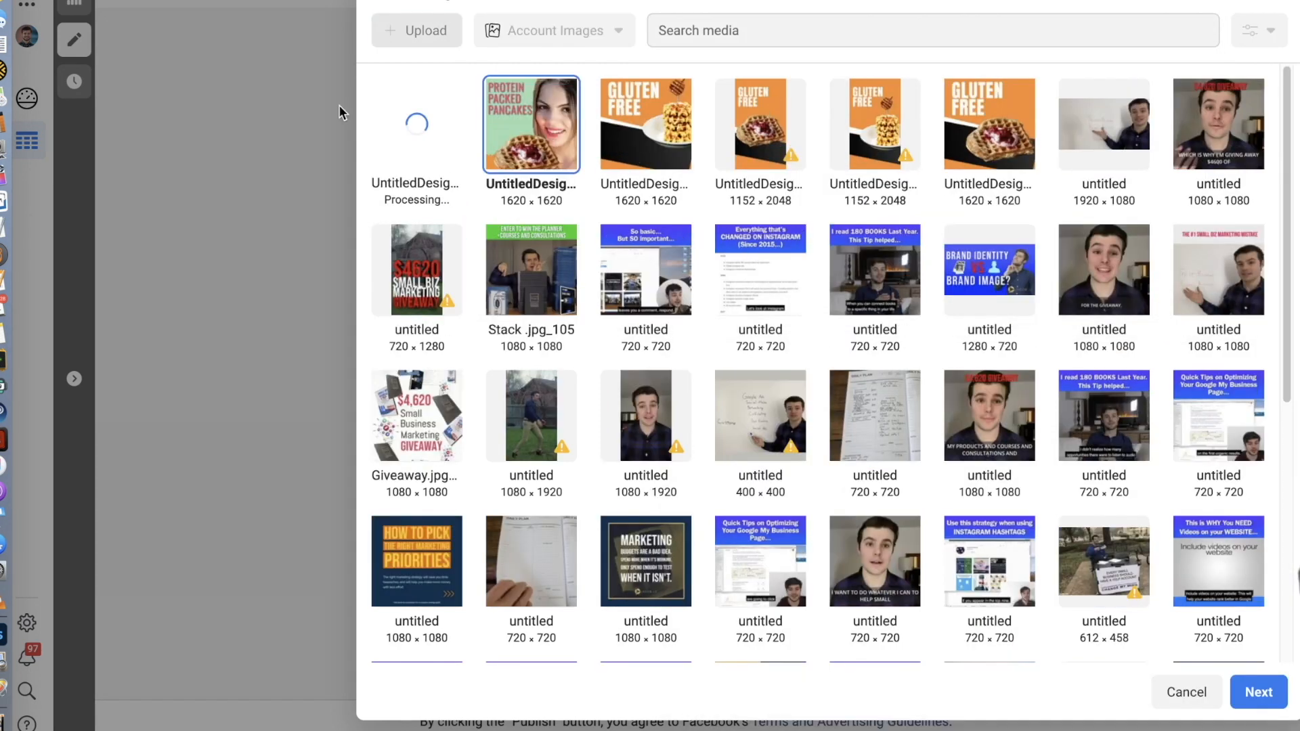
pyautogui.click(1266, 692)
pyautogui.click(1264, 692)
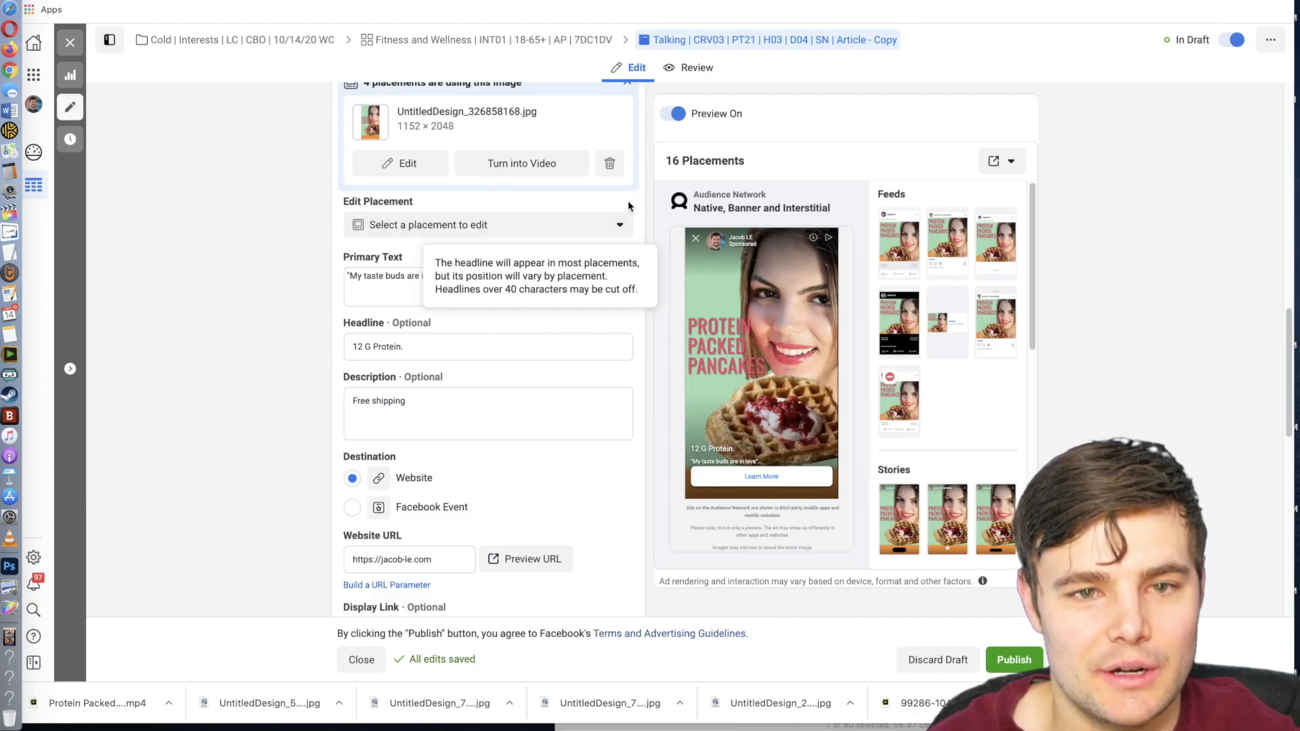
# Check the duplicated ad's text and destination fields, change the primary text code in its name to PT02, and close the editor.
pyautogui.scroll(-3, 937, 344)
pyautogui.scroll(-2, 937, 344)
pyautogui.scroll(-2, 456, 266)
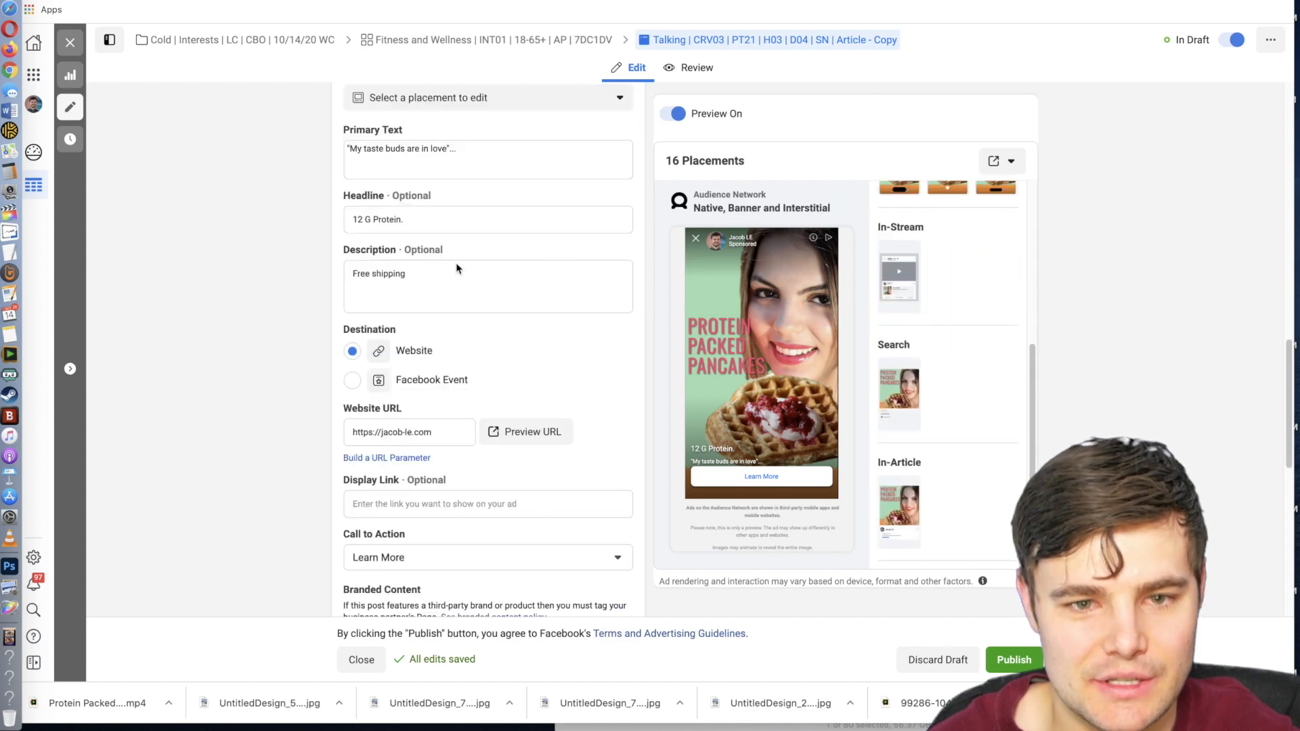
pyautogui.scroll(1, 299, 248)
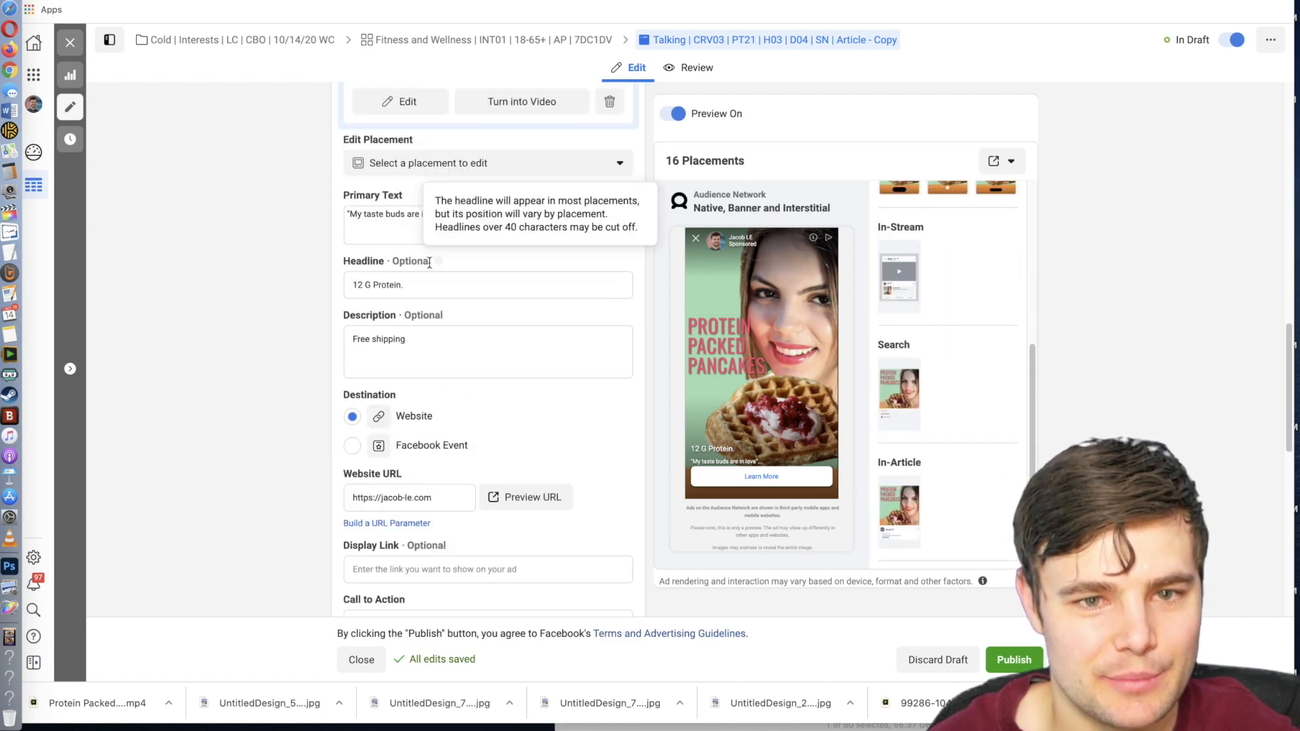
pyautogui.scroll(-2, 262, 367)
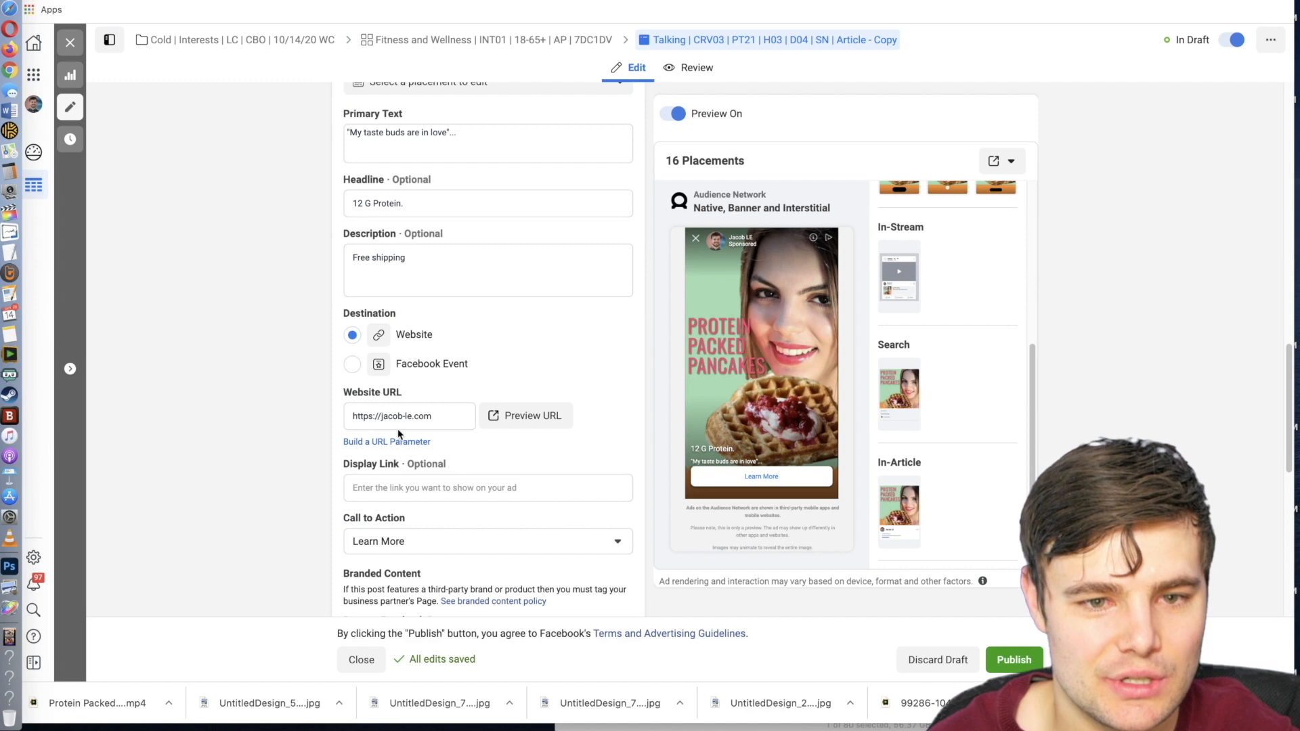
pyautogui.scroll(10, 235, 379)
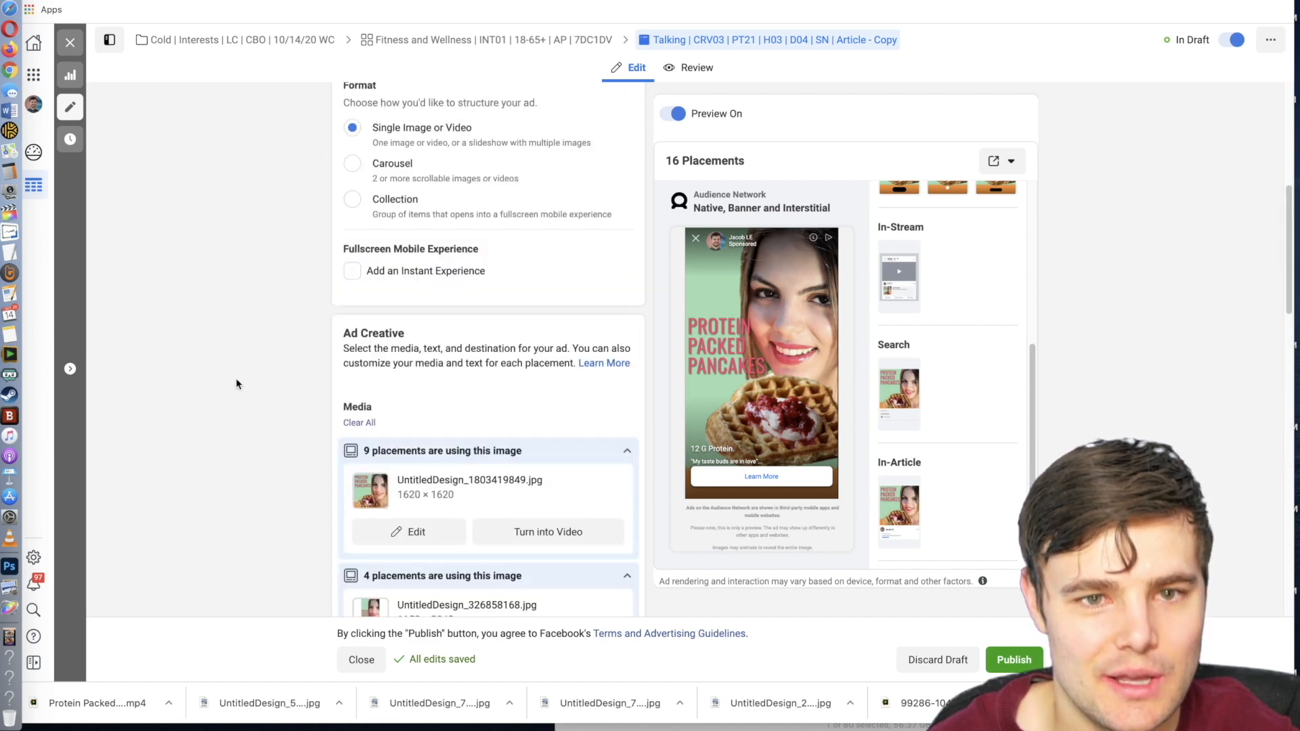
pyautogui.scroll(4, 246, 344)
pyautogui.click(442, 142)
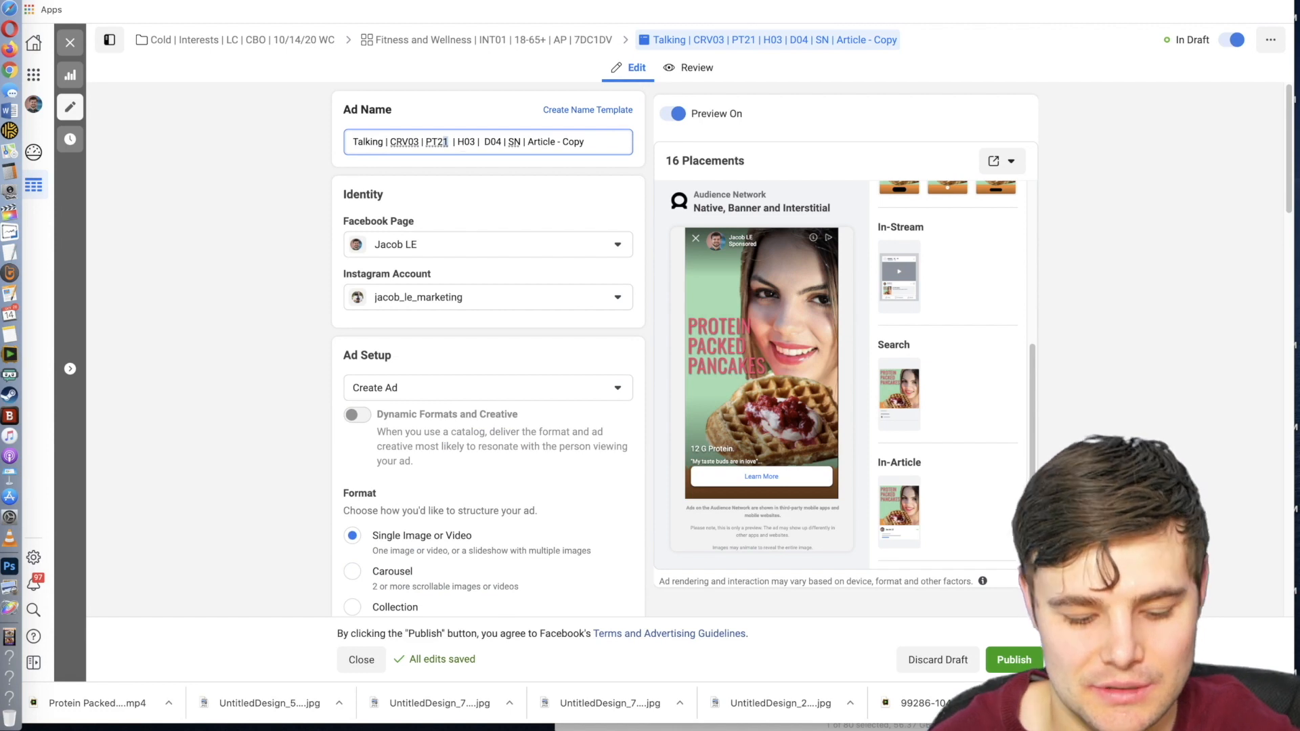
pyautogui.scroll(-15, 253, 298)
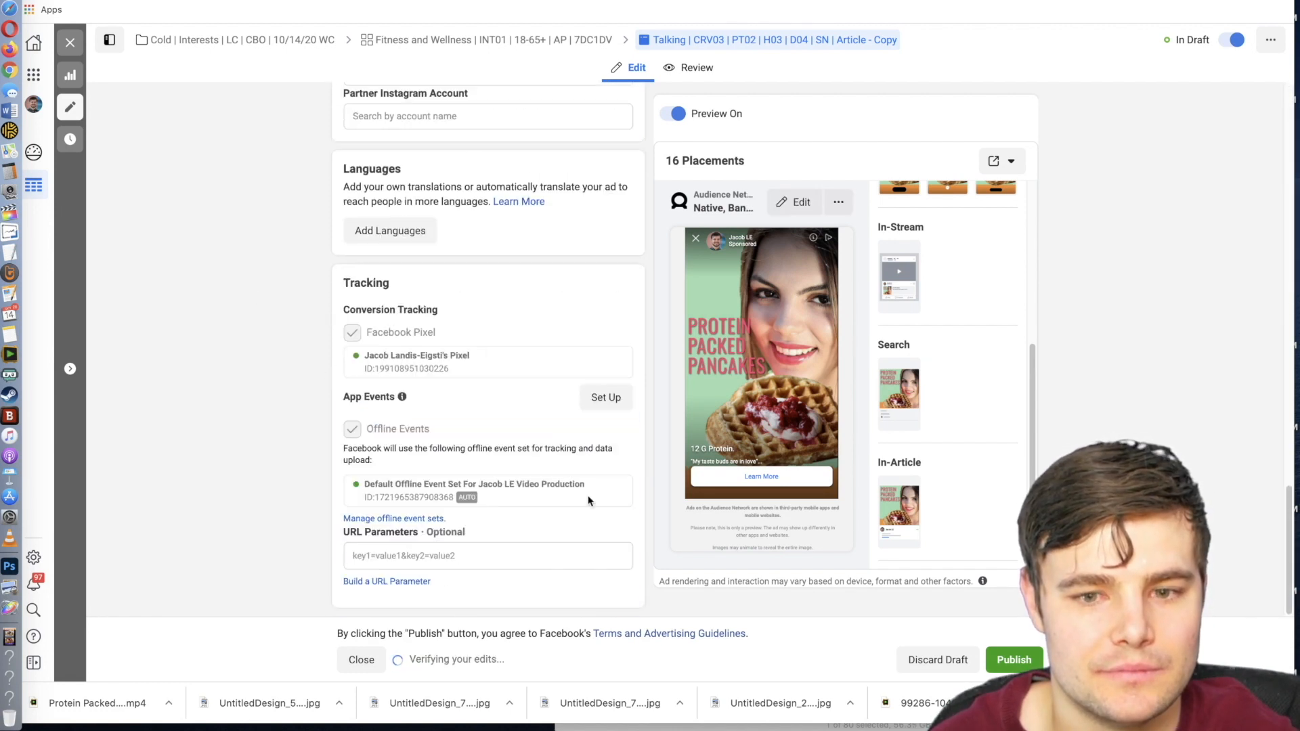
pyautogui.click(361, 660)
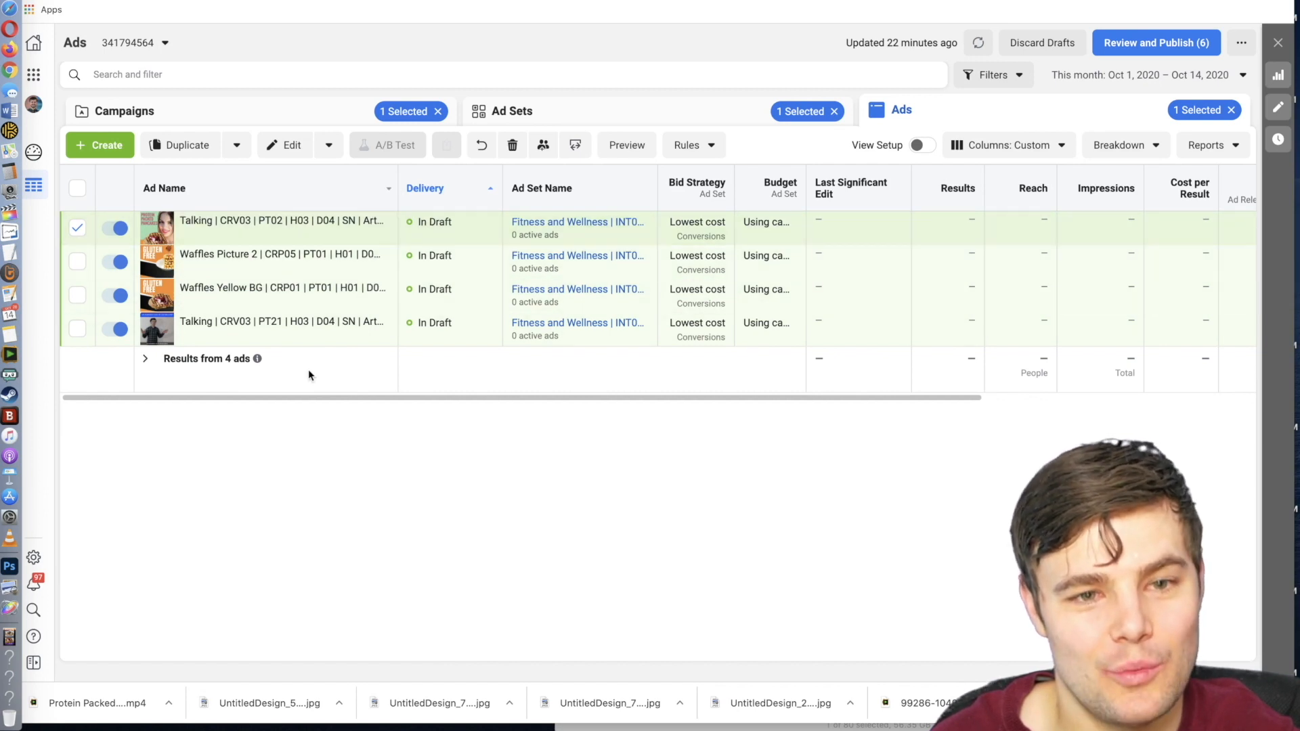
# Duplicate the Fitness and Wellness ad set once within the original campaign, keeping existing reactions, comments and shares.
pyautogui.click(629, 115)
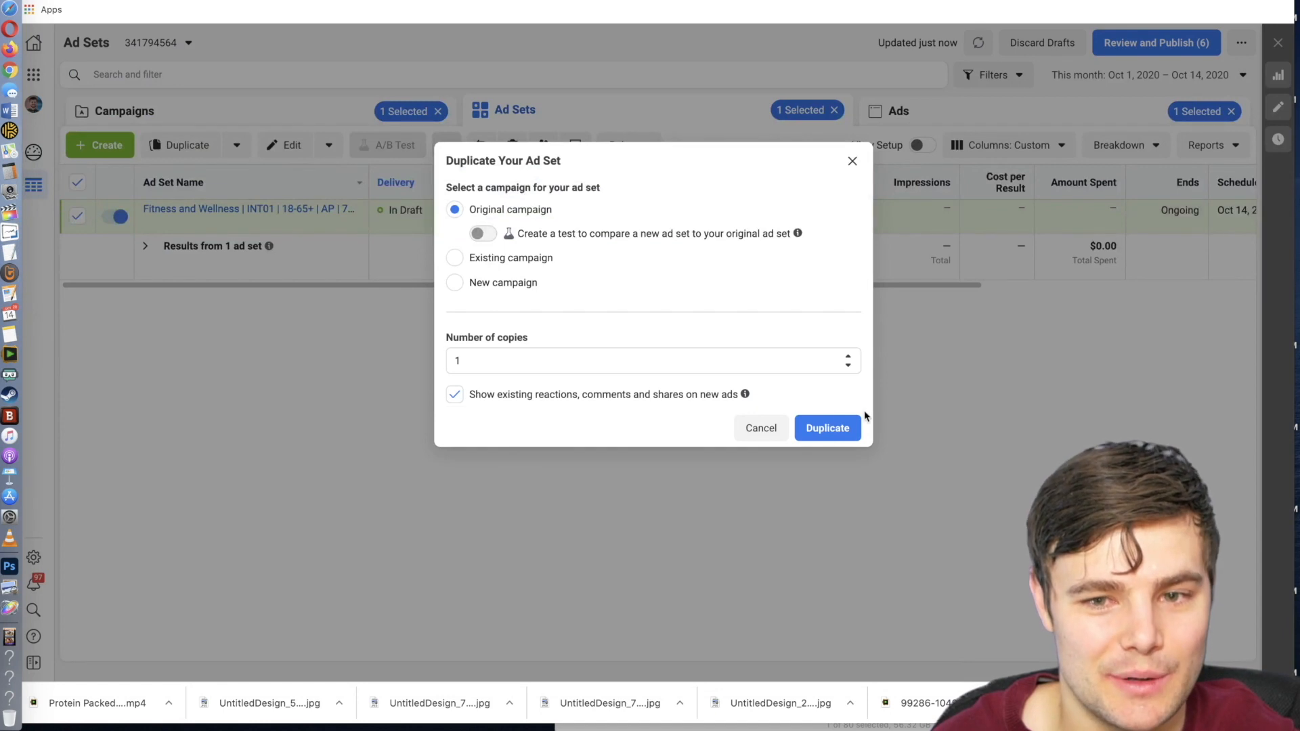
pyautogui.click(830, 428)
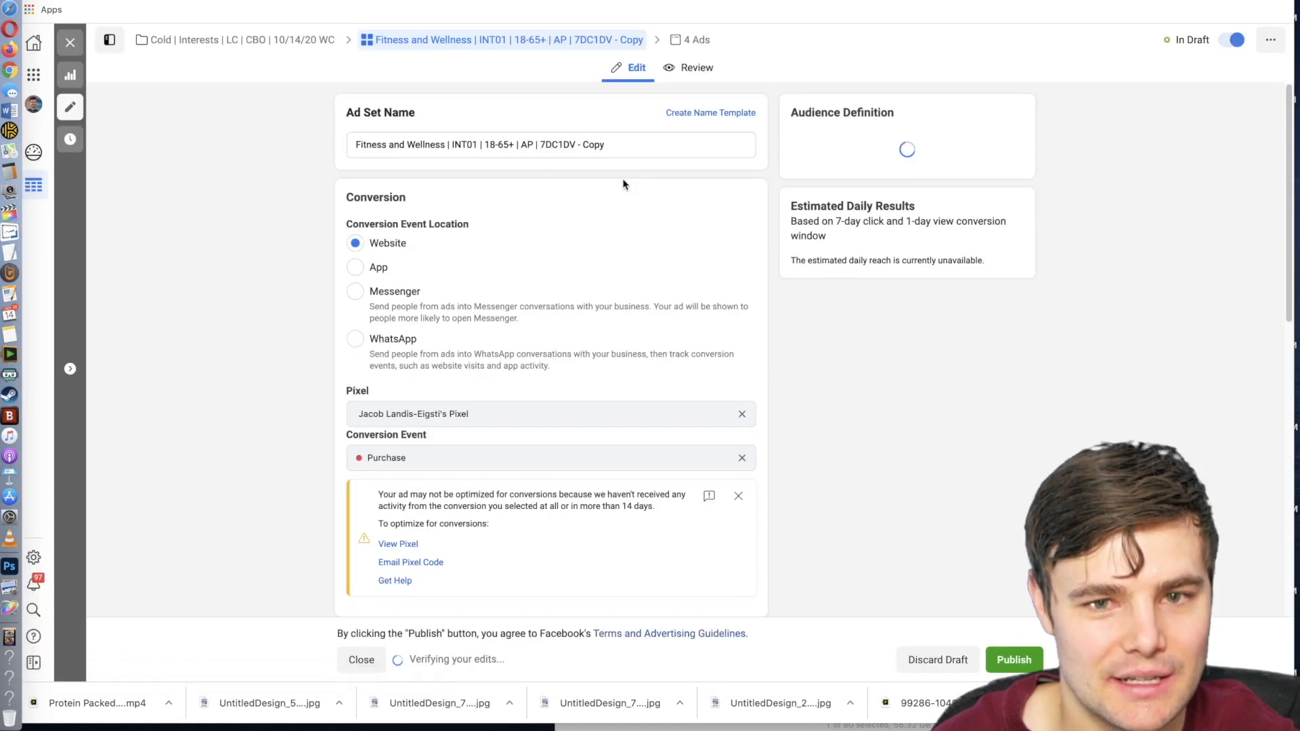
pyautogui.click(444, 145)
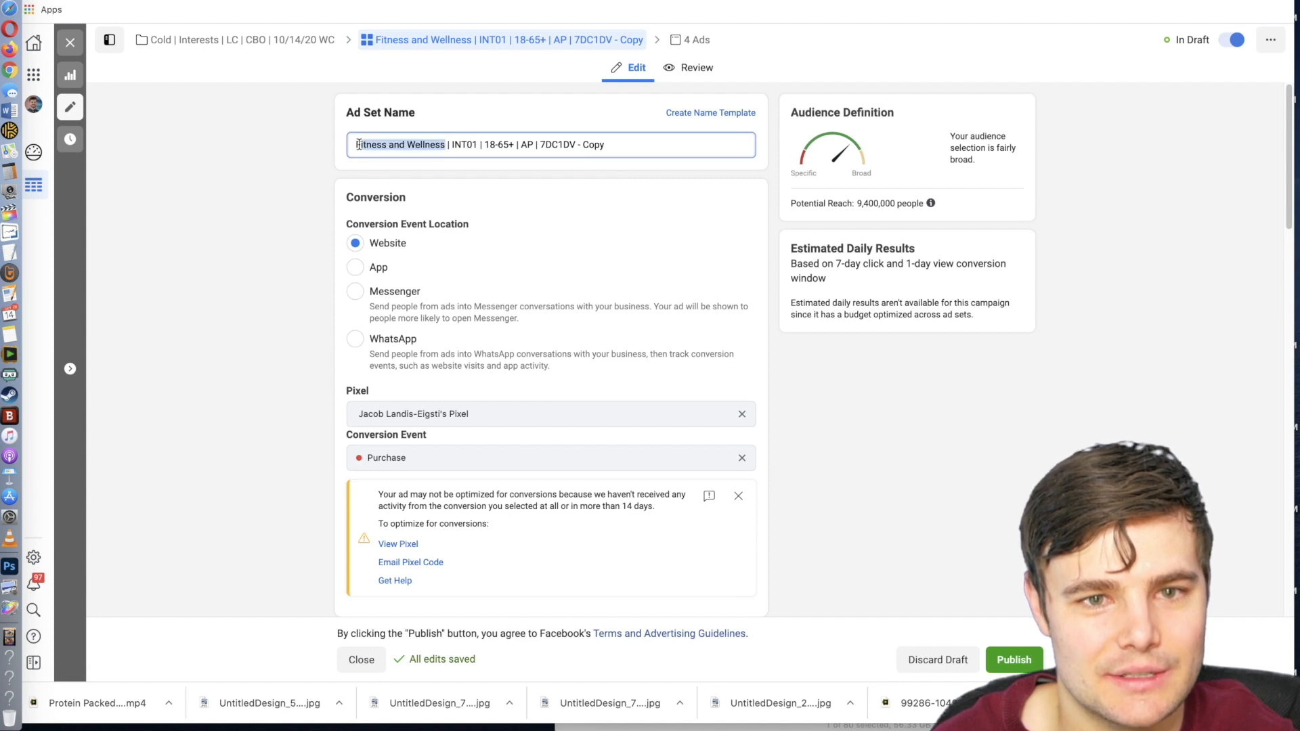
# Search the duplicated ad set's detailed targeting for "waffle" and look through the suggested interests.
pyautogui.scroll(-10, 421, 247)
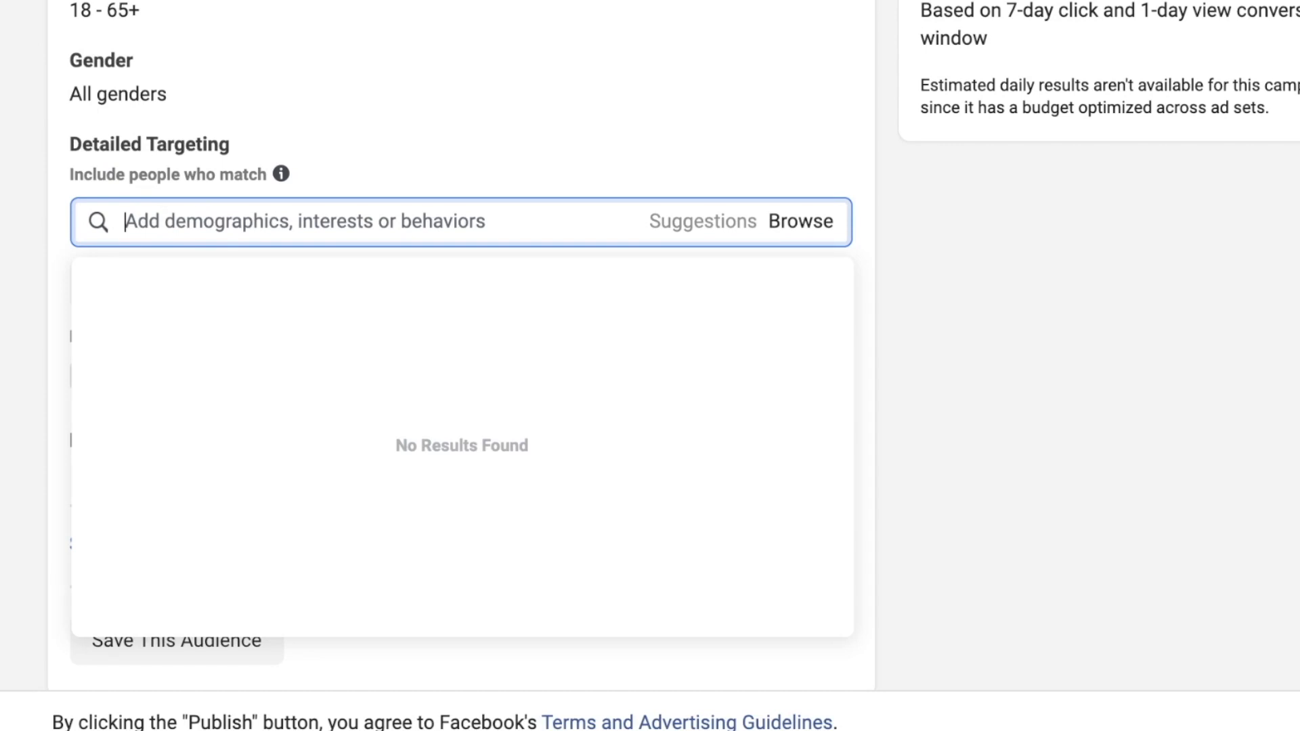
pyautogui.write('waffle')
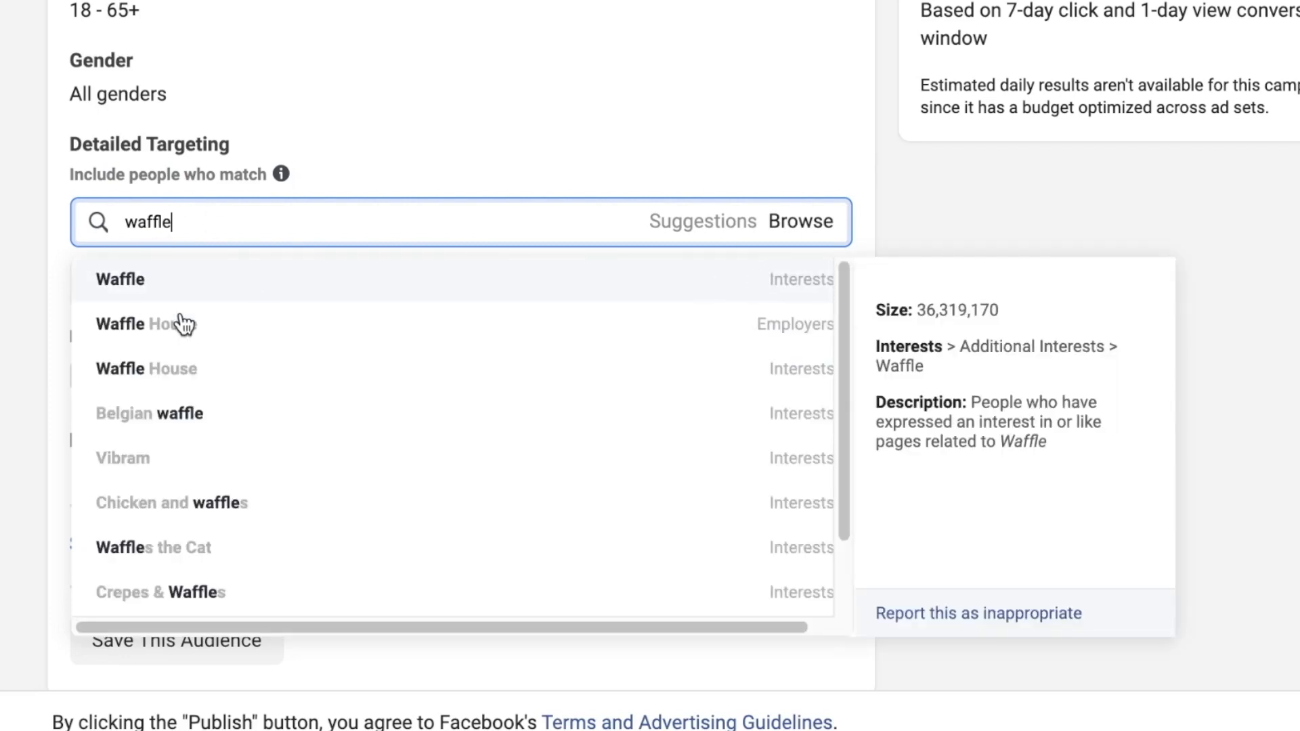
pyautogui.moveTo(763, 336)
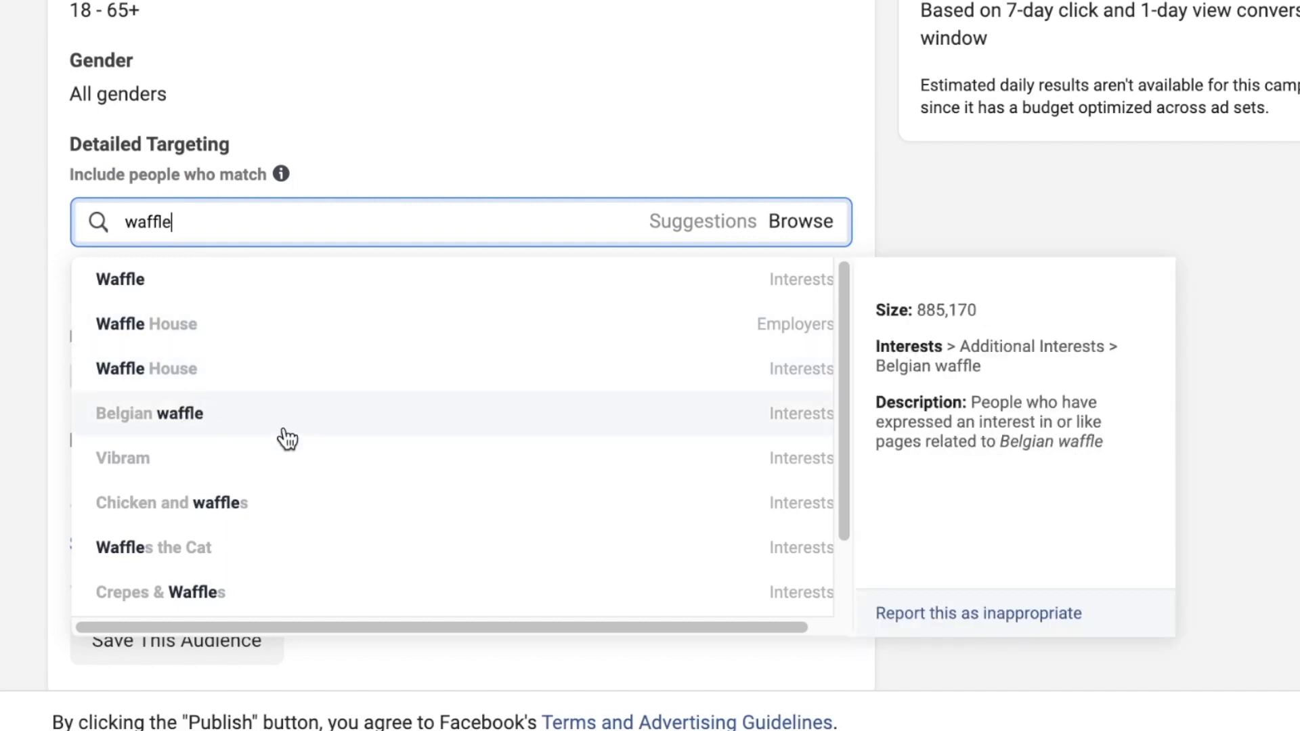
pyautogui.scroll(-1, 287, 433)
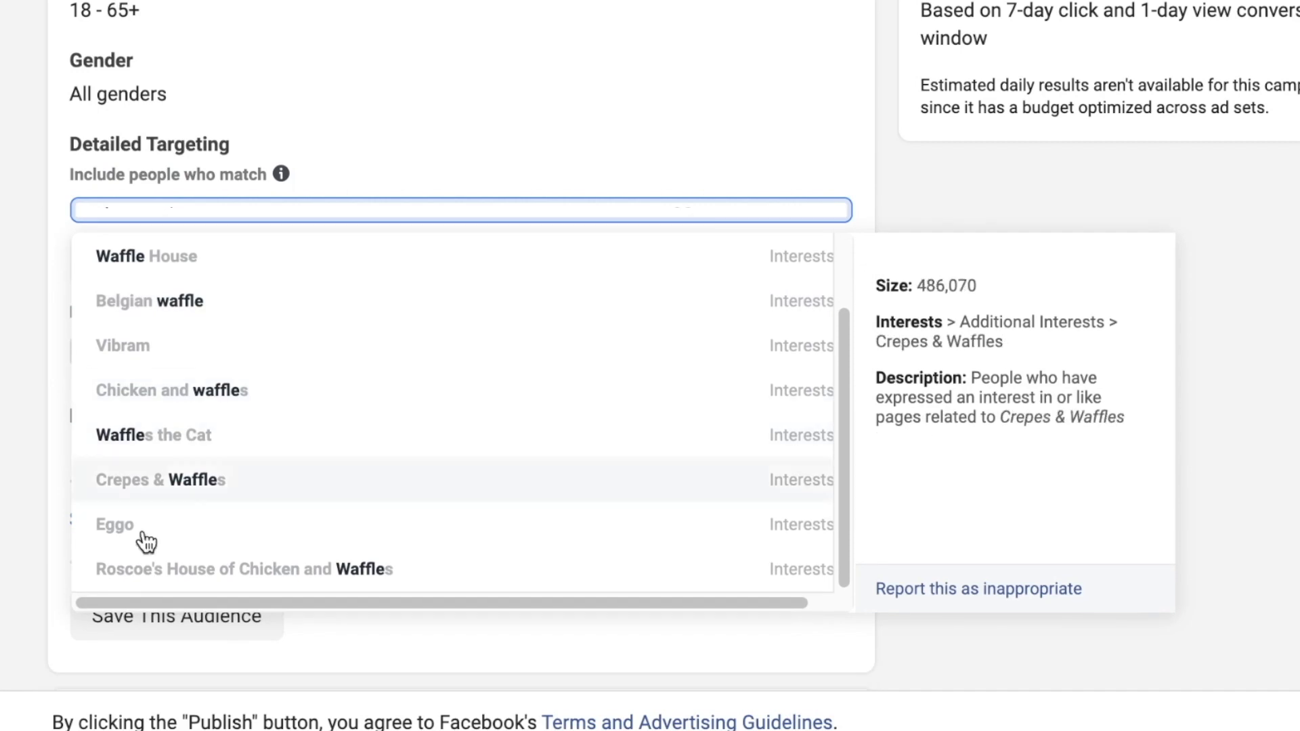
pyautogui.scroll(-1, 210, 531)
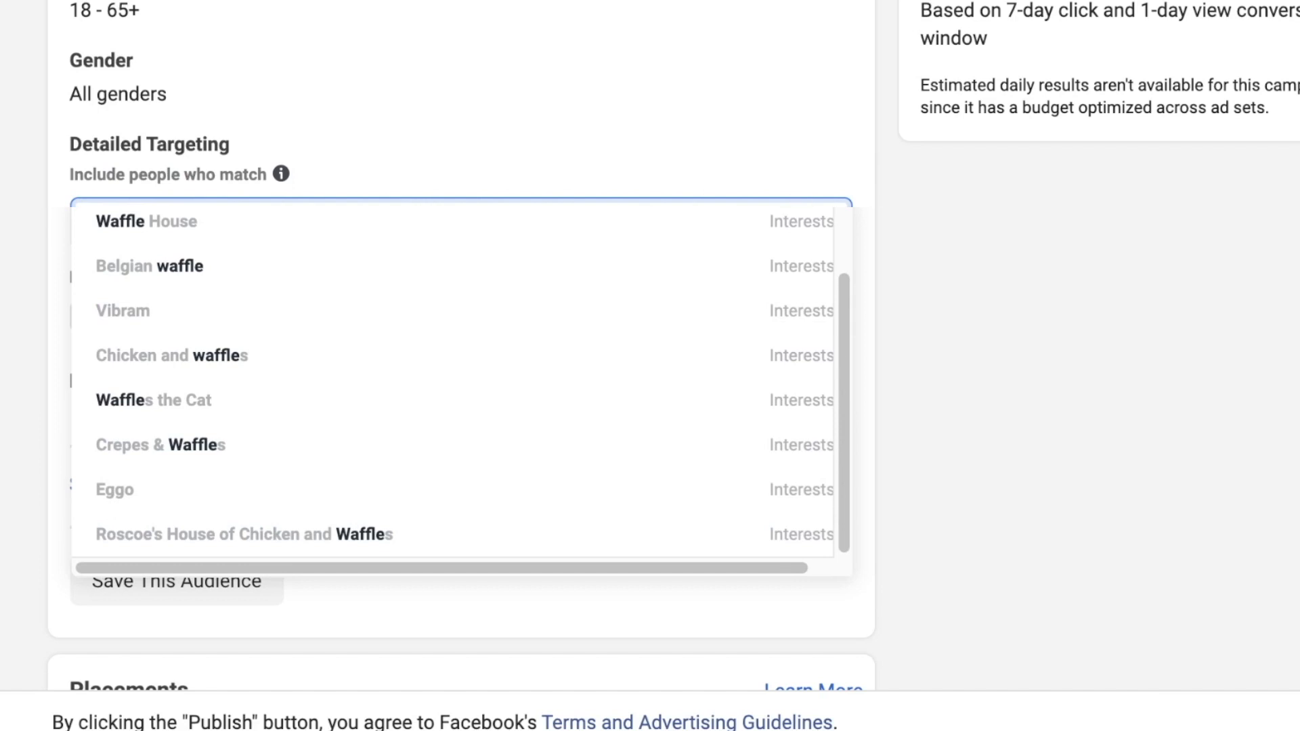
# Try "rx bar" in the detailed targeting search, add the Lärabar interest instead, and close the ad set editor.
pyautogui.write('rx bar')
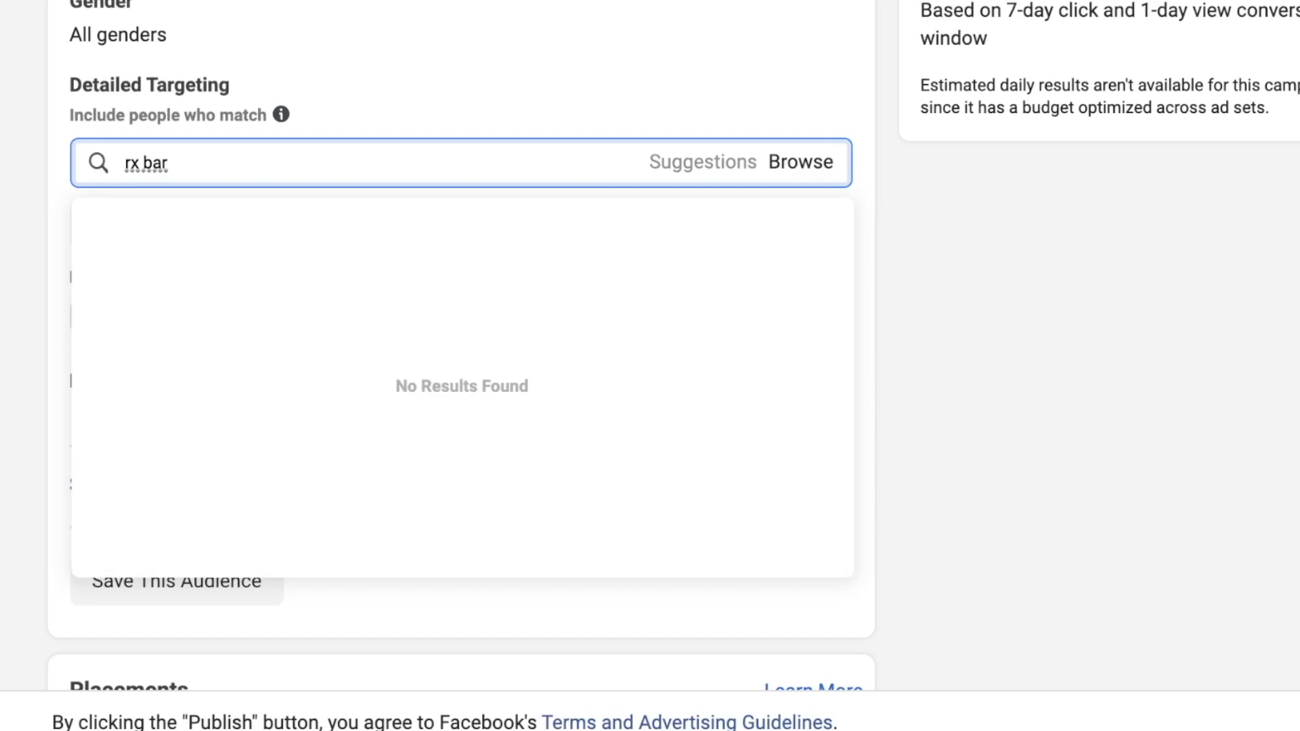
pyautogui.press('BackSpace')
pyautogui.press('BackSpace')
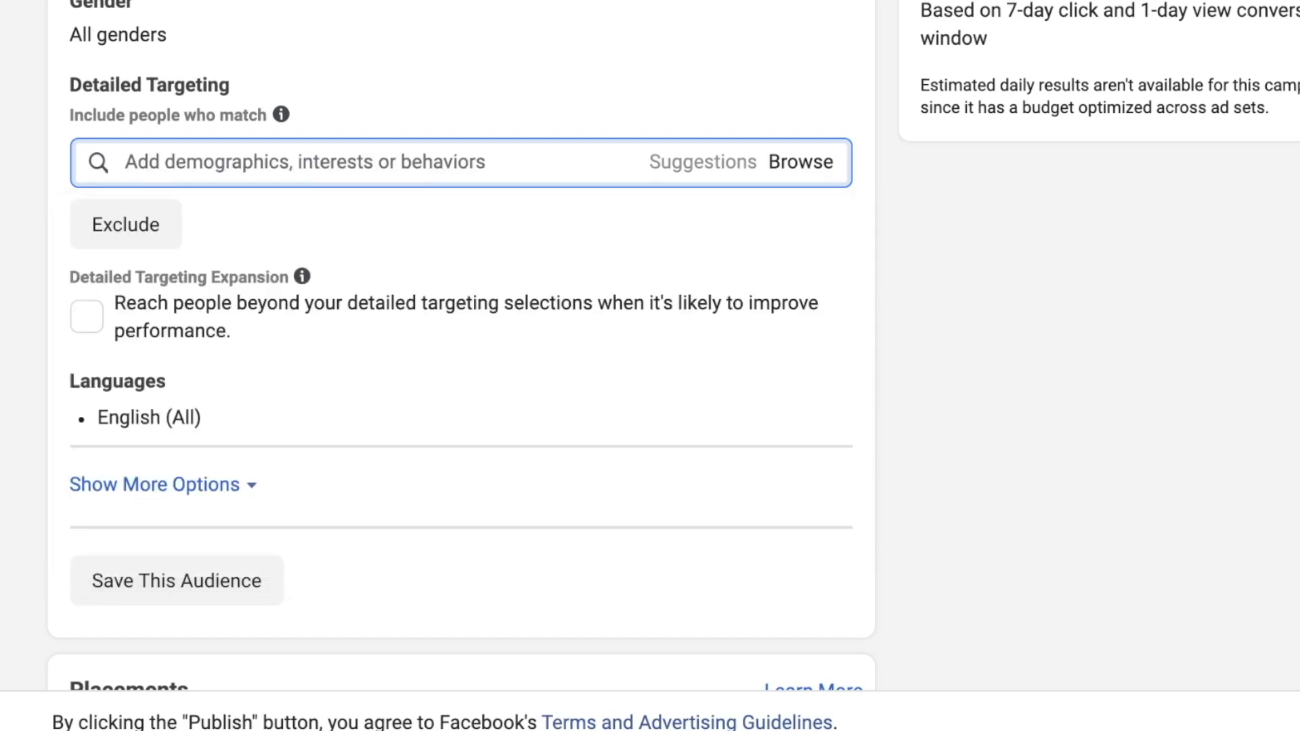
pyautogui.write('larabar')
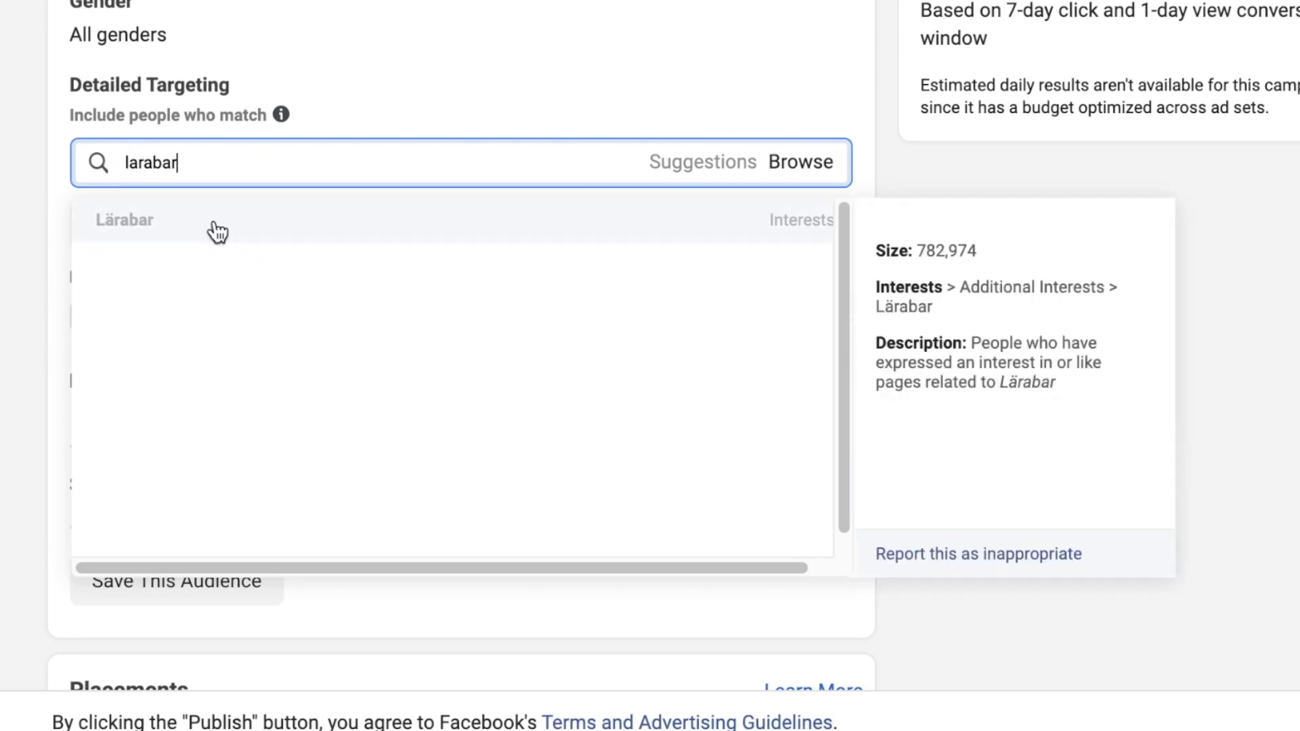
pyautogui.click(218, 234)
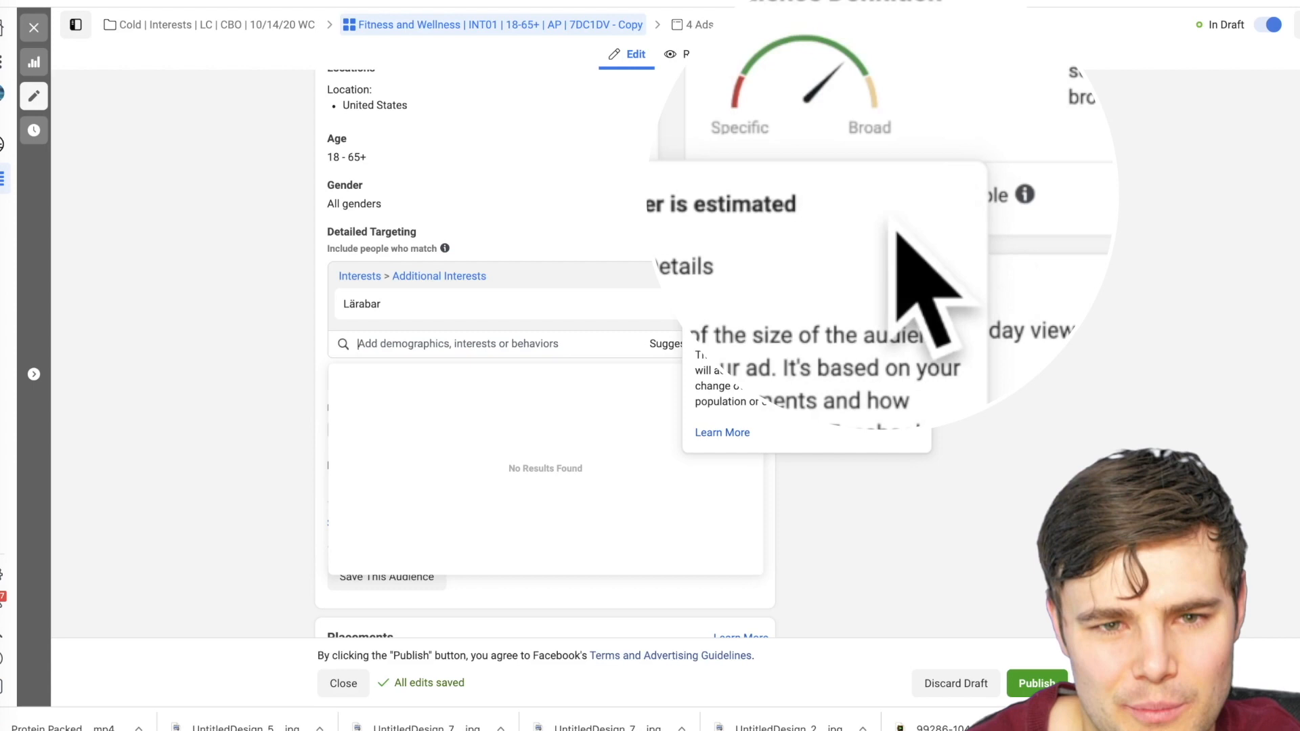
pyautogui.moveTo(598, 309)
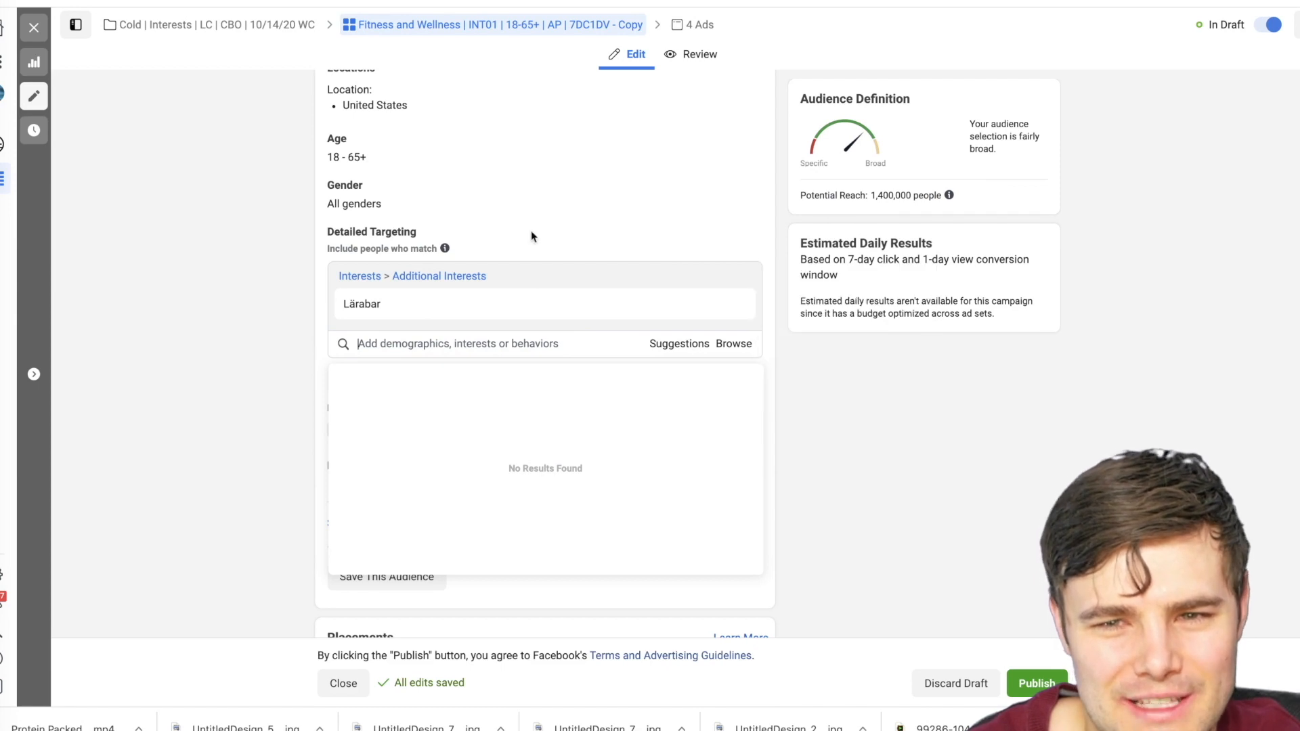
pyautogui.scroll(-2, 282, 486)
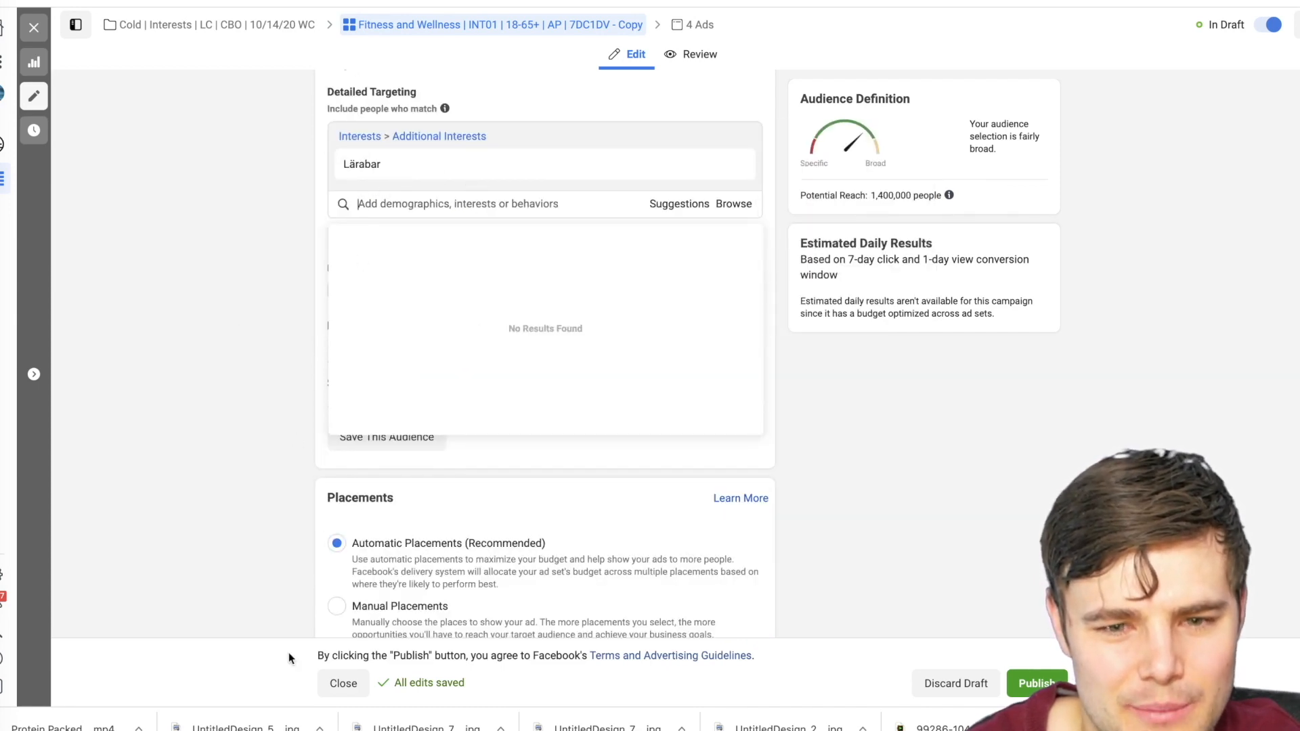
pyautogui.click(343, 683)
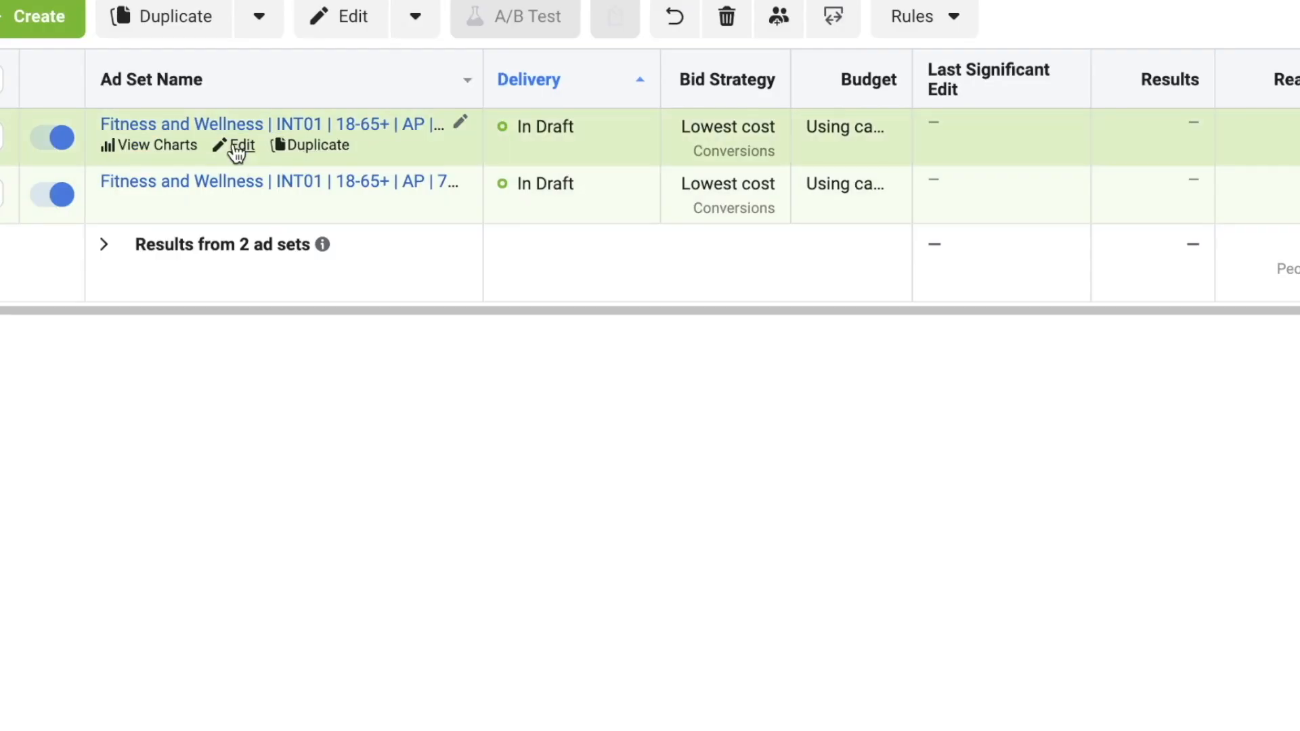
# Rename the duplicated ad set as "Protein Bar | INT02 | 18-65+ | AP | 7DC1DV" and close its editor.
pyautogui.click(236, 147)
pyautogui.moveTo(415, 145); pyautogui.dragTo(446, 145)
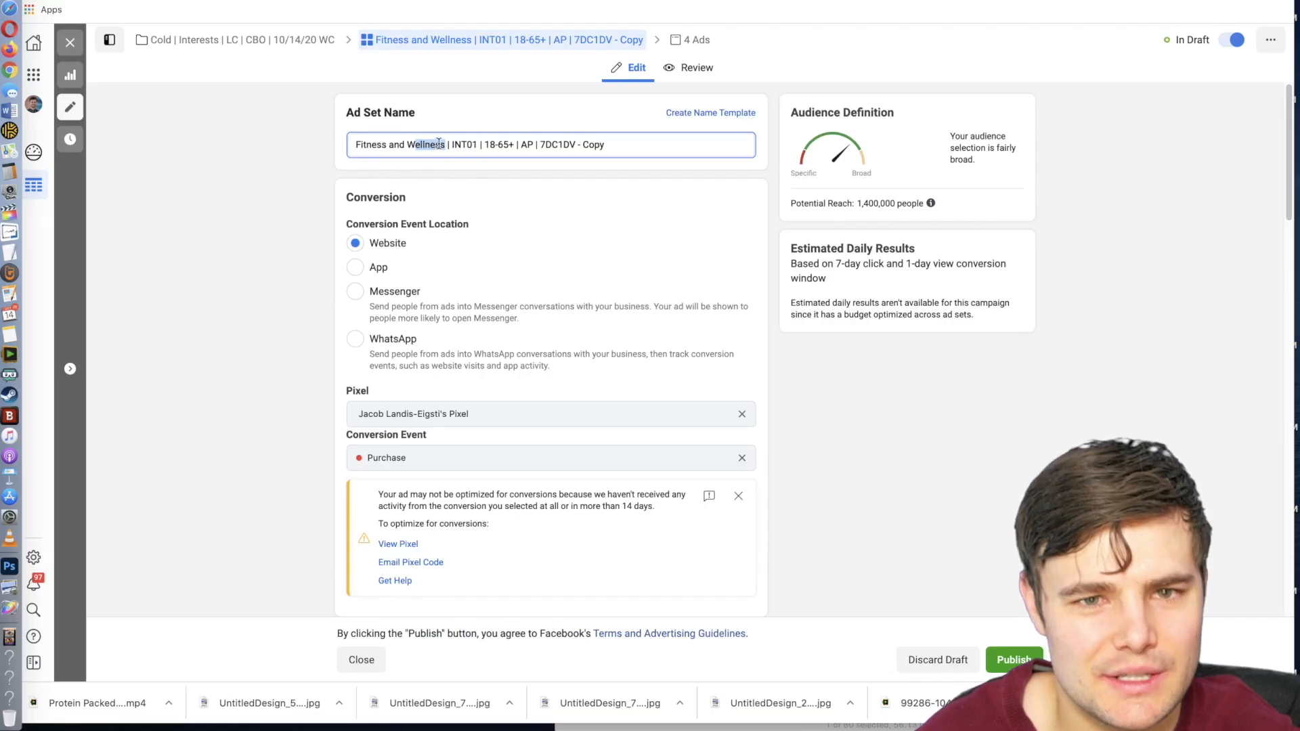
pyautogui.click(349, 149)
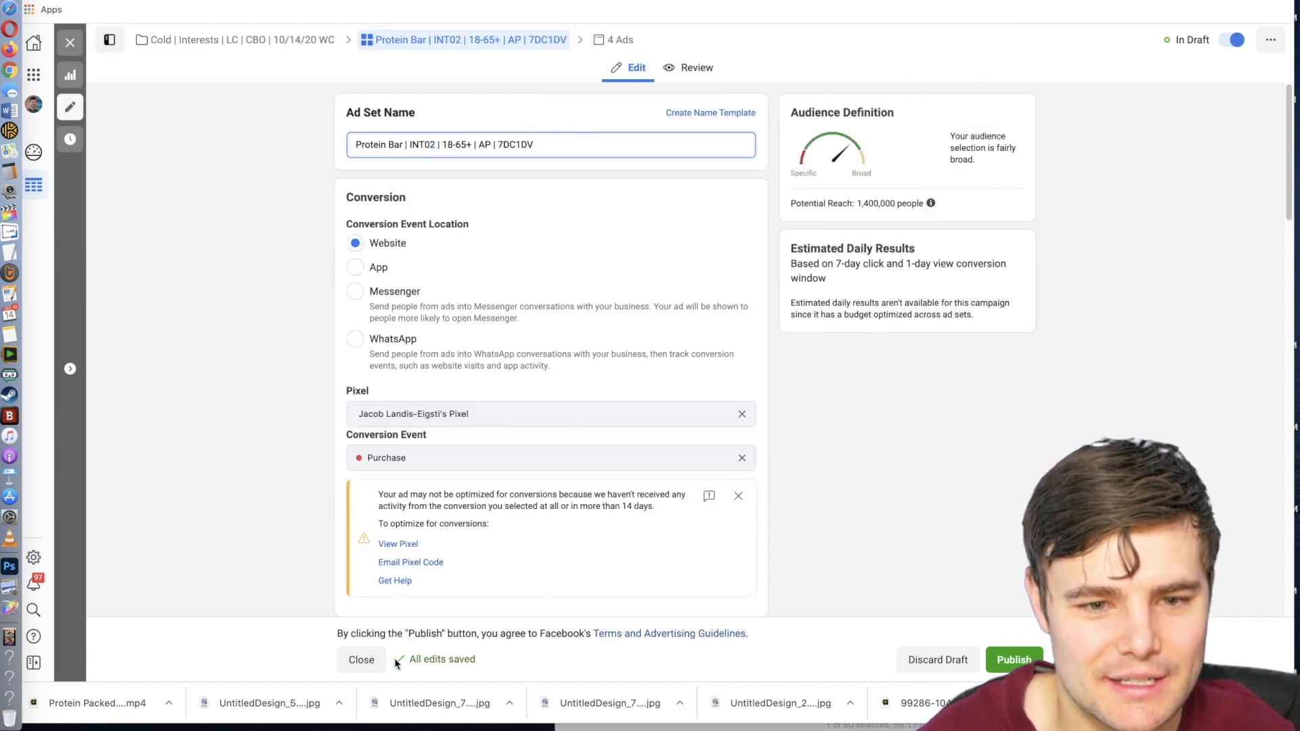
pyautogui.click(362, 661)
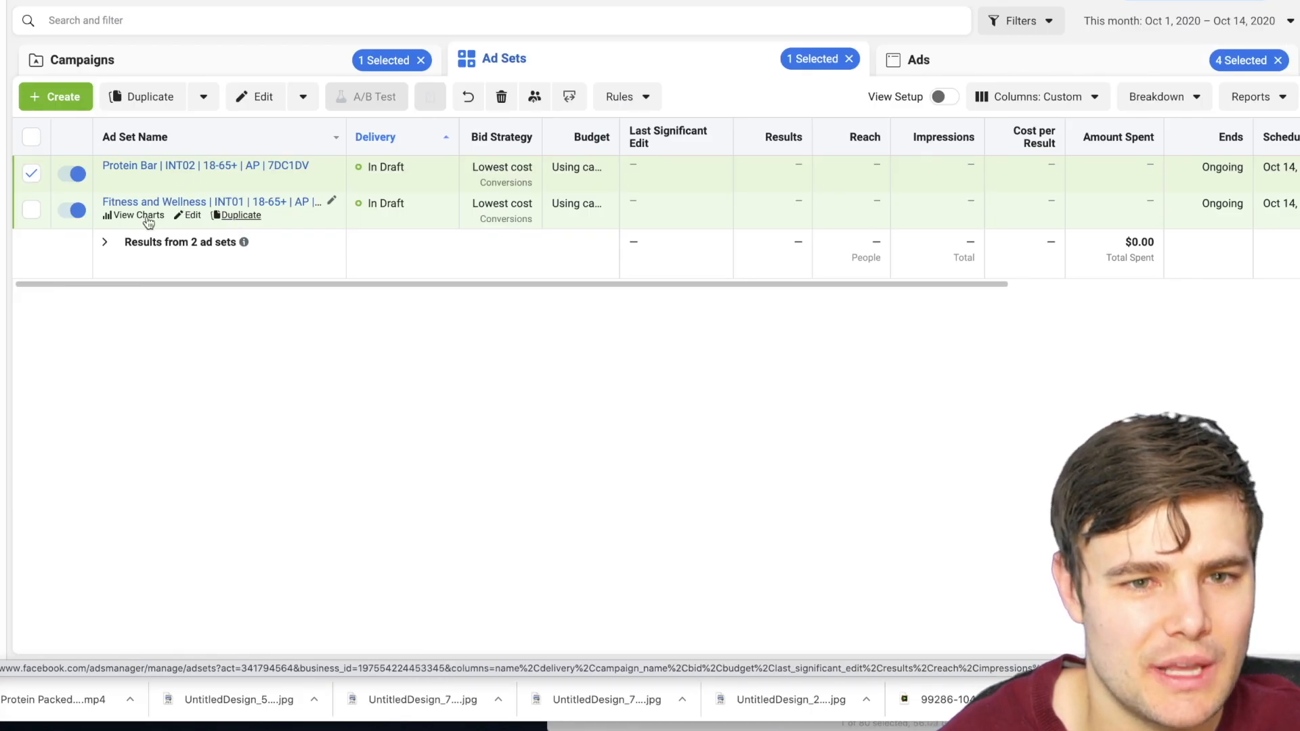
# Duplicate the Fitness and Wellness ad set once in the original campaign and add the Yoga interest to the copy's detailed targeting.
pyautogui.click(237, 215)
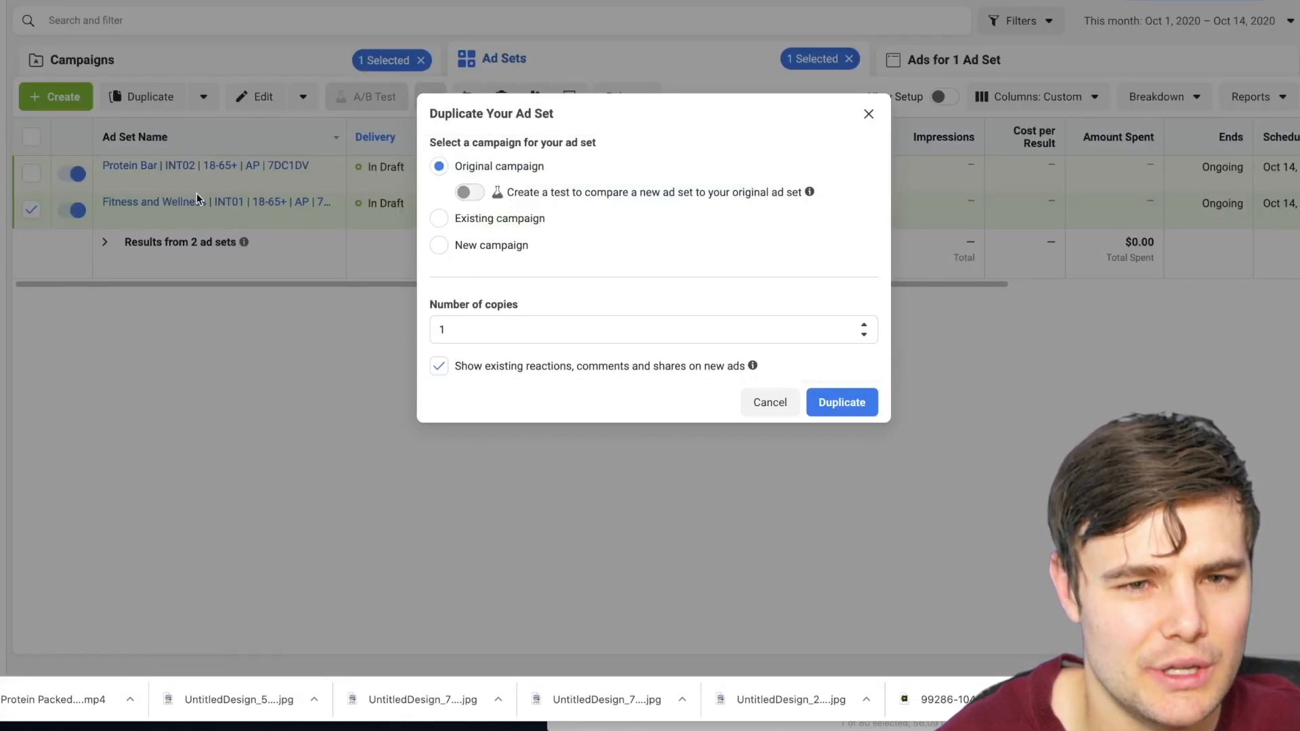
pyautogui.click(828, 403)
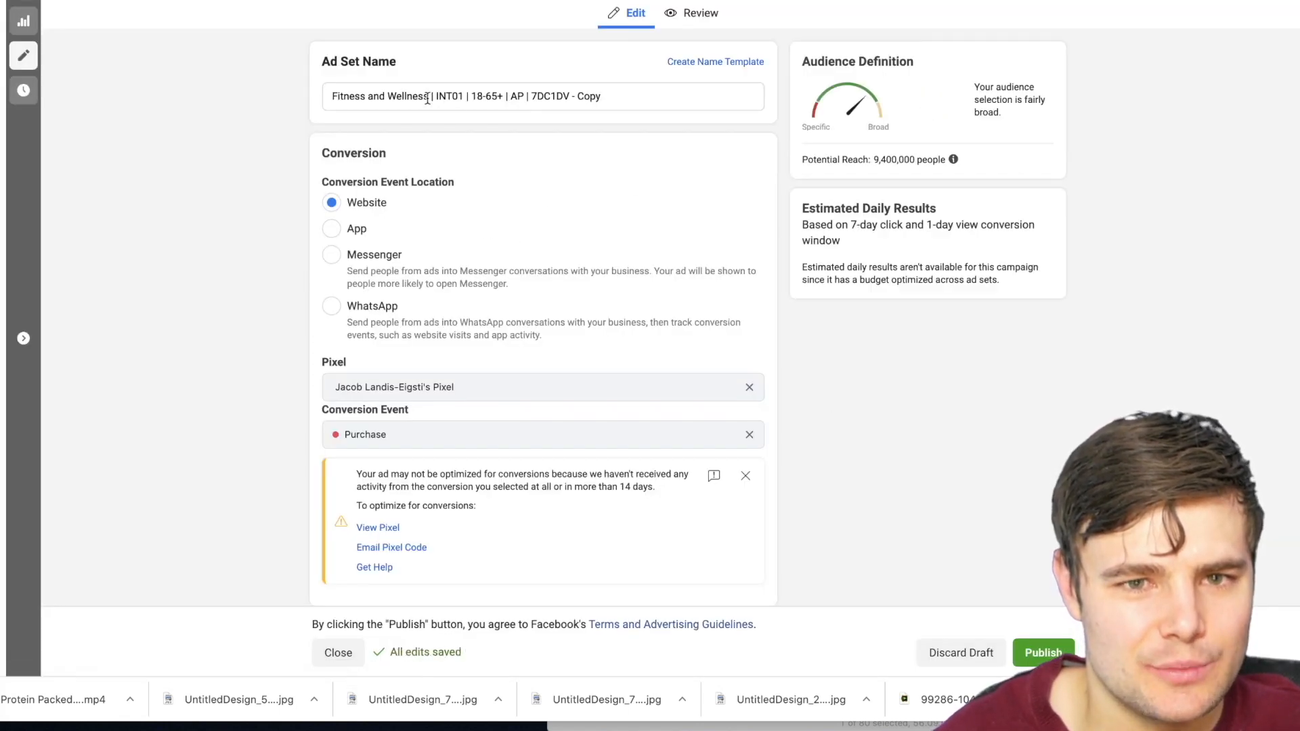
pyautogui.scroll(-10, 281, 259)
pyautogui.write('y')
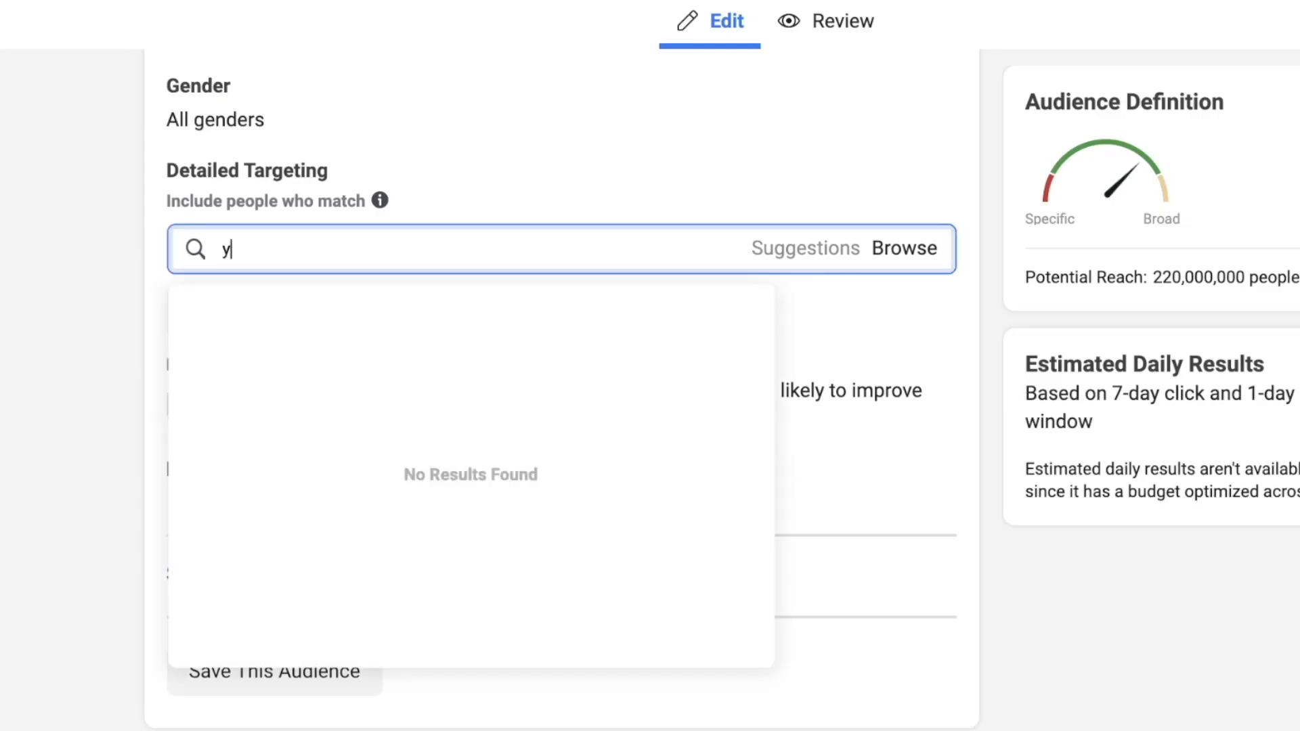
pyautogui.write('oga')
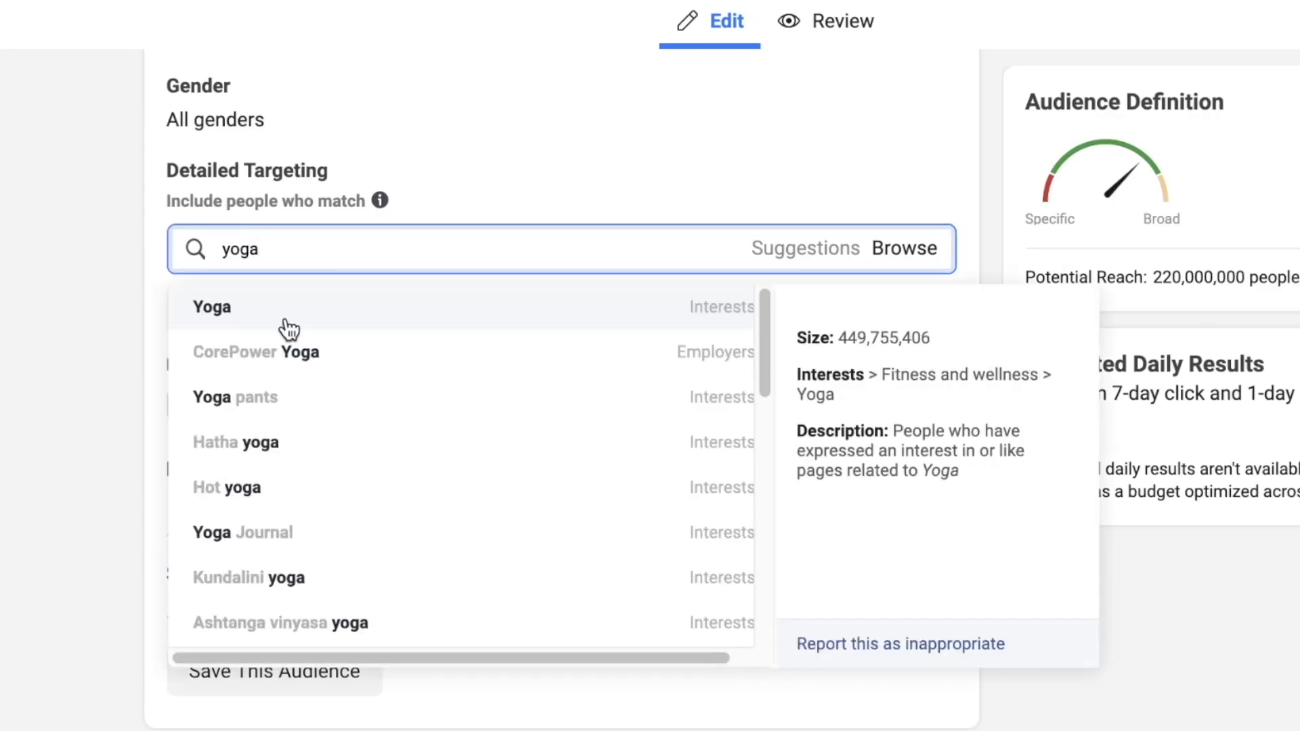
pyautogui.scroll(-1, 277, 483)
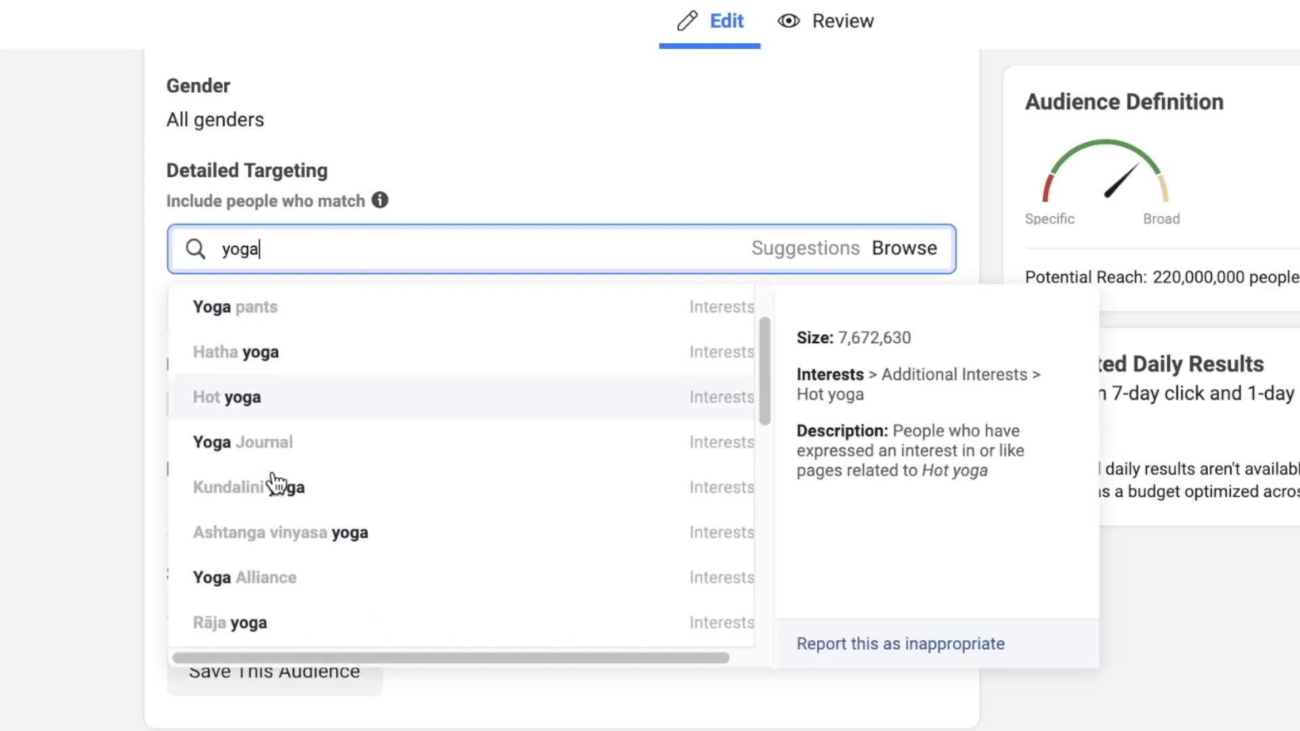
pyautogui.scroll(-8, 276, 482)
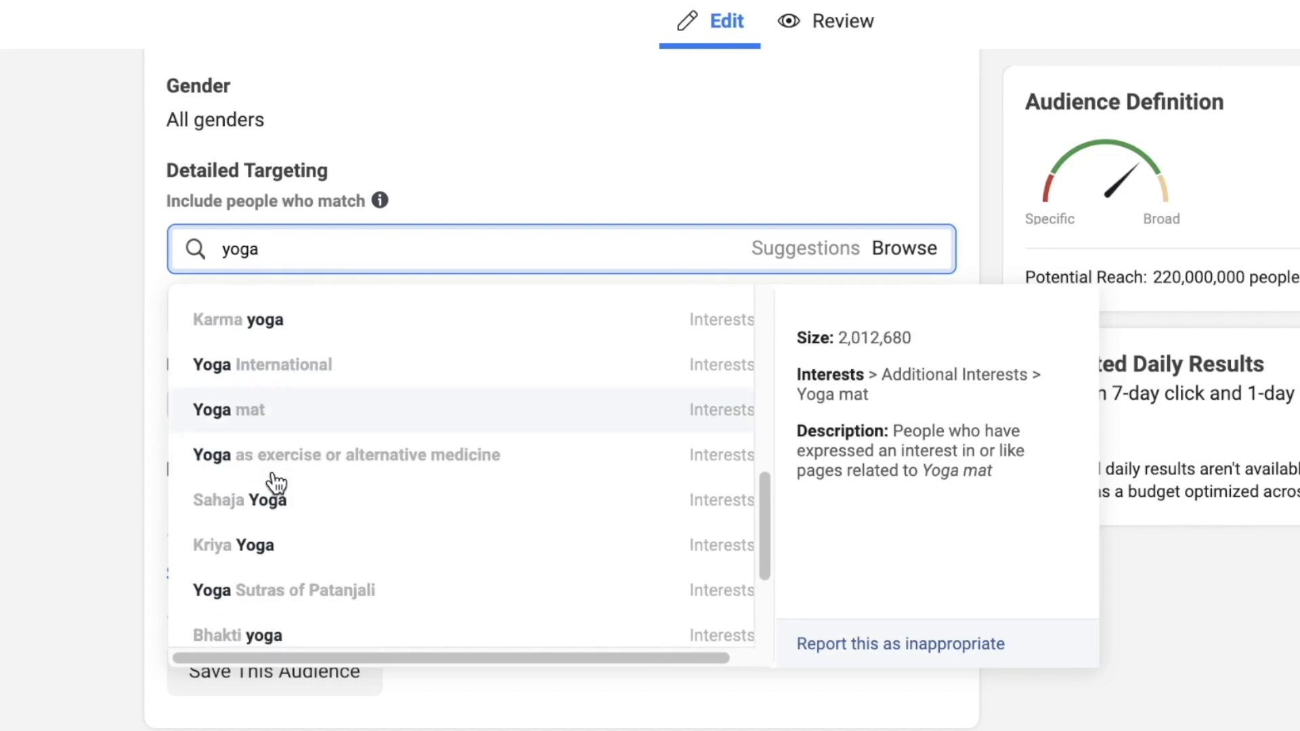
pyautogui.scroll(-2, 357, 499)
pyautogui.scroll(3, 382, 437)
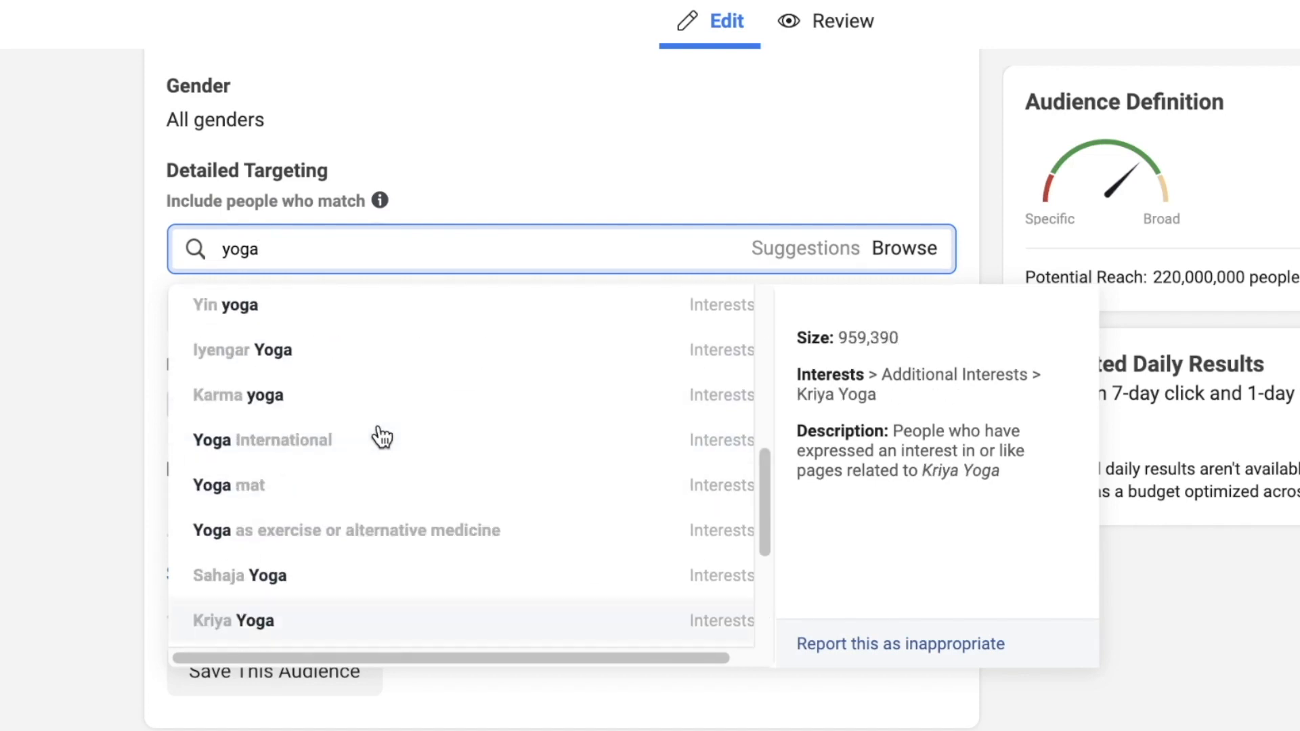
pyautogui.scroll(3, 366, 399)
pyautogui.click(342, 327)
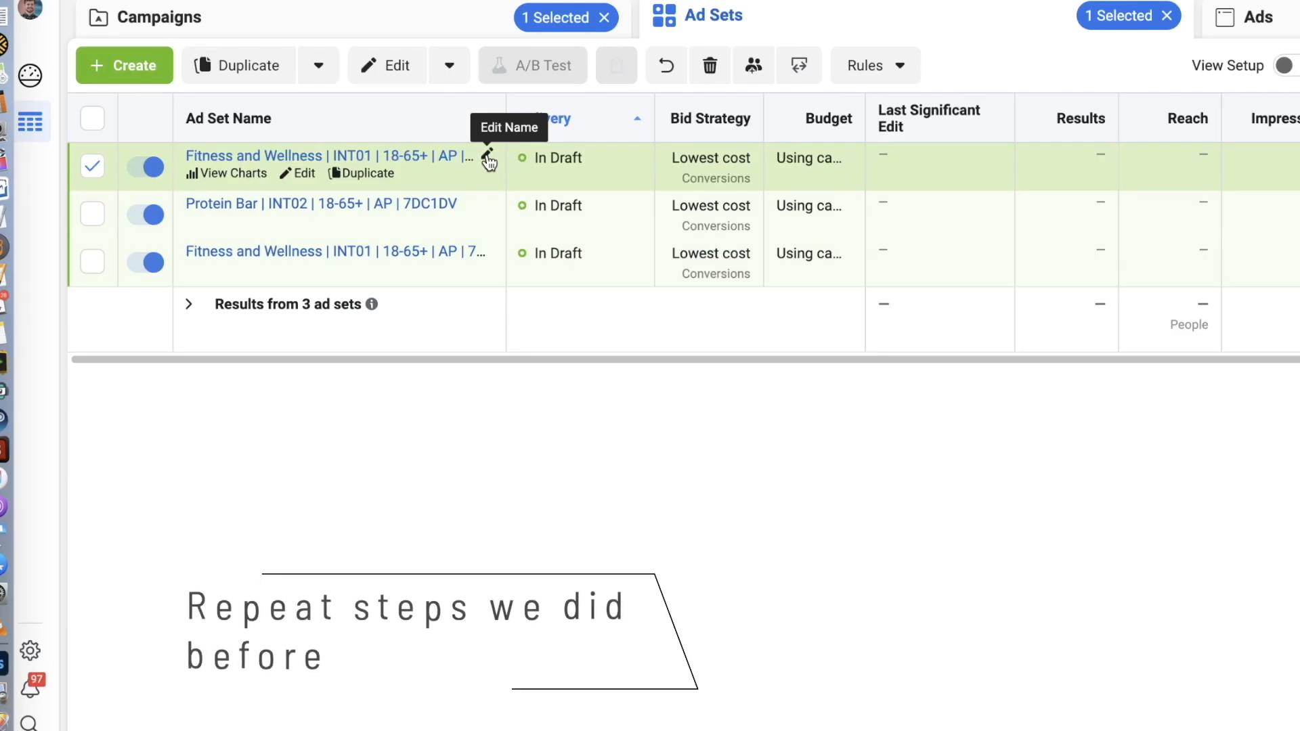
# Change the new copy's ad set name to start with "Yoga | INT03" and save it to draft.
pyautogui.click(487, 159)
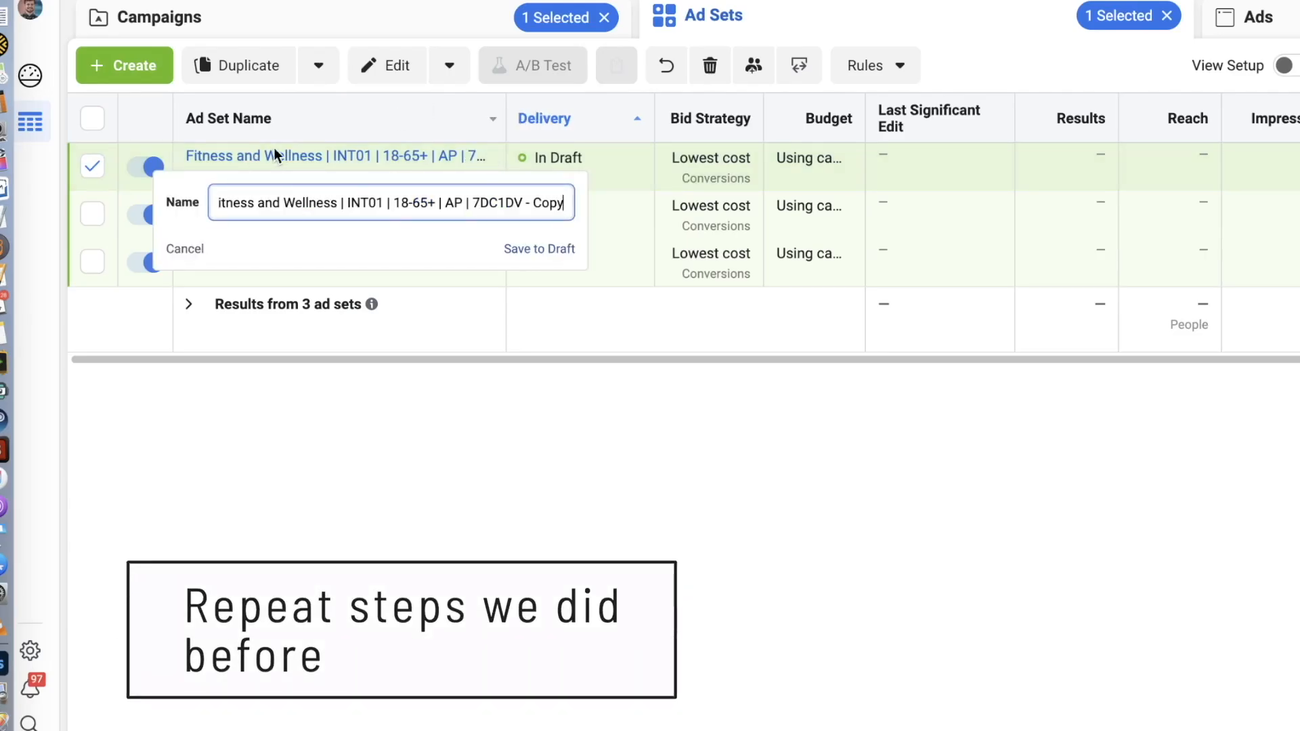
pyautogui.moveTo(344, 203); pyautogui.dragTo(189, 187)
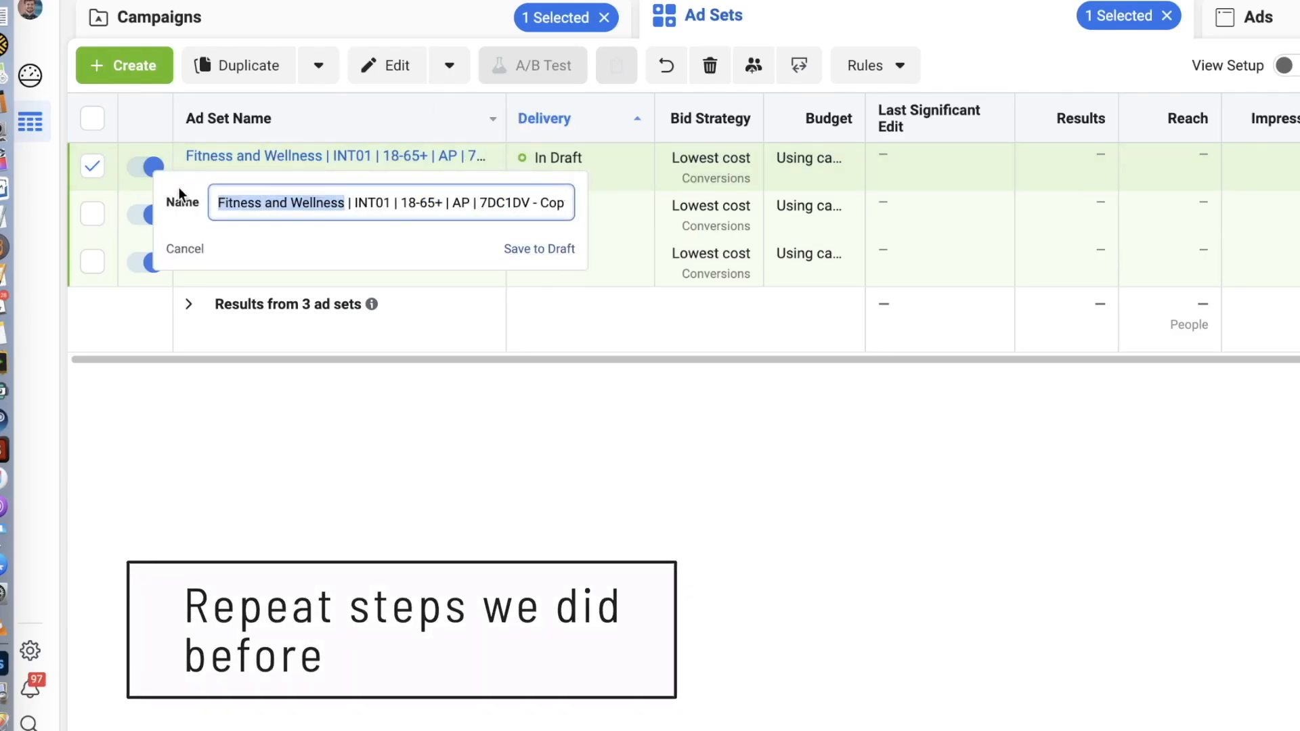
pyautogui.write('Yoga')
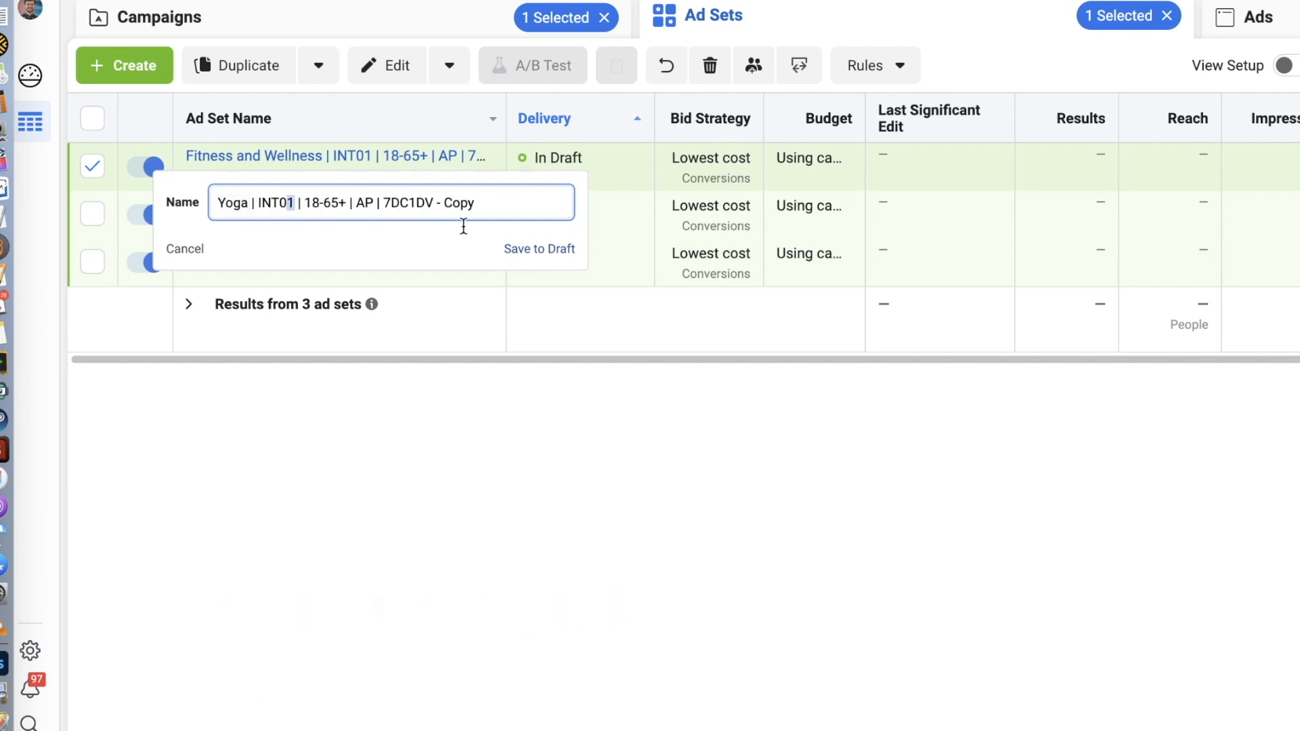
pyautogui.write('3')
pyautogui.click(522, 252)
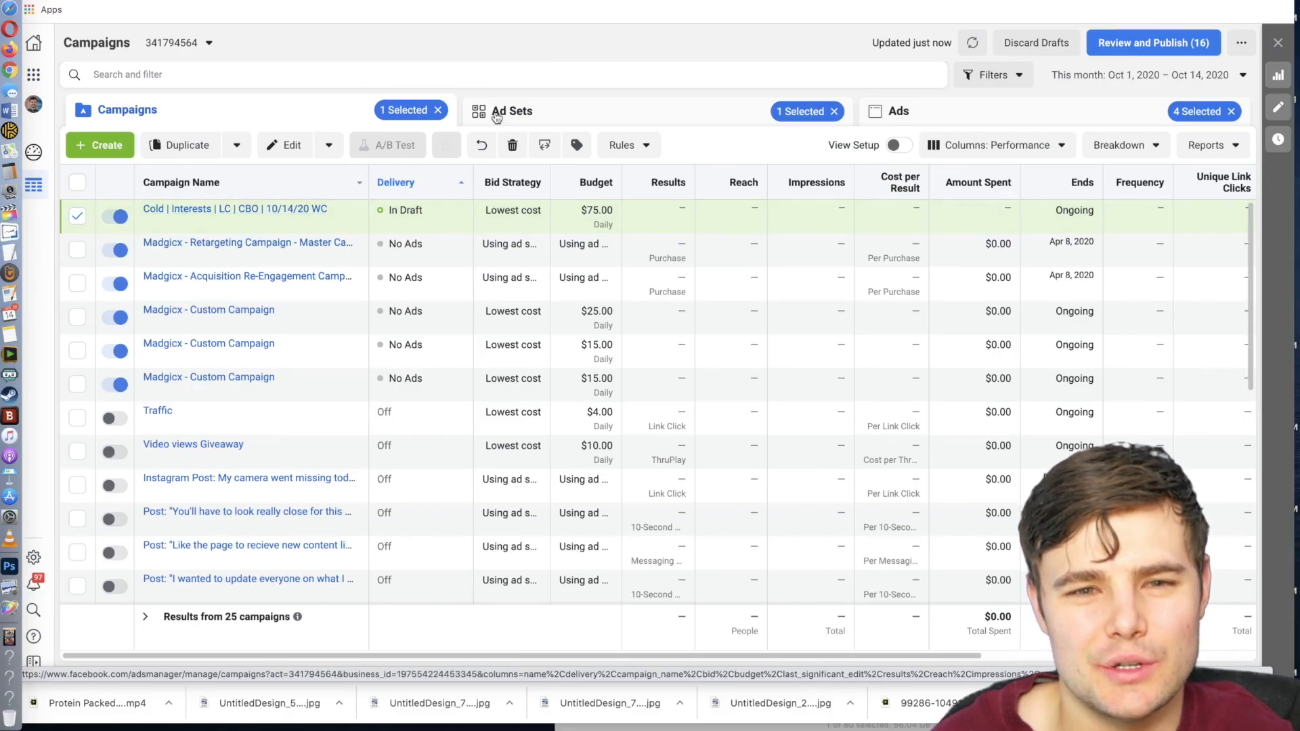
# Set the new ad in the Warm/Hot campaign's Video Views ad set to use an existing post.
pyautogui.click(238, 214)
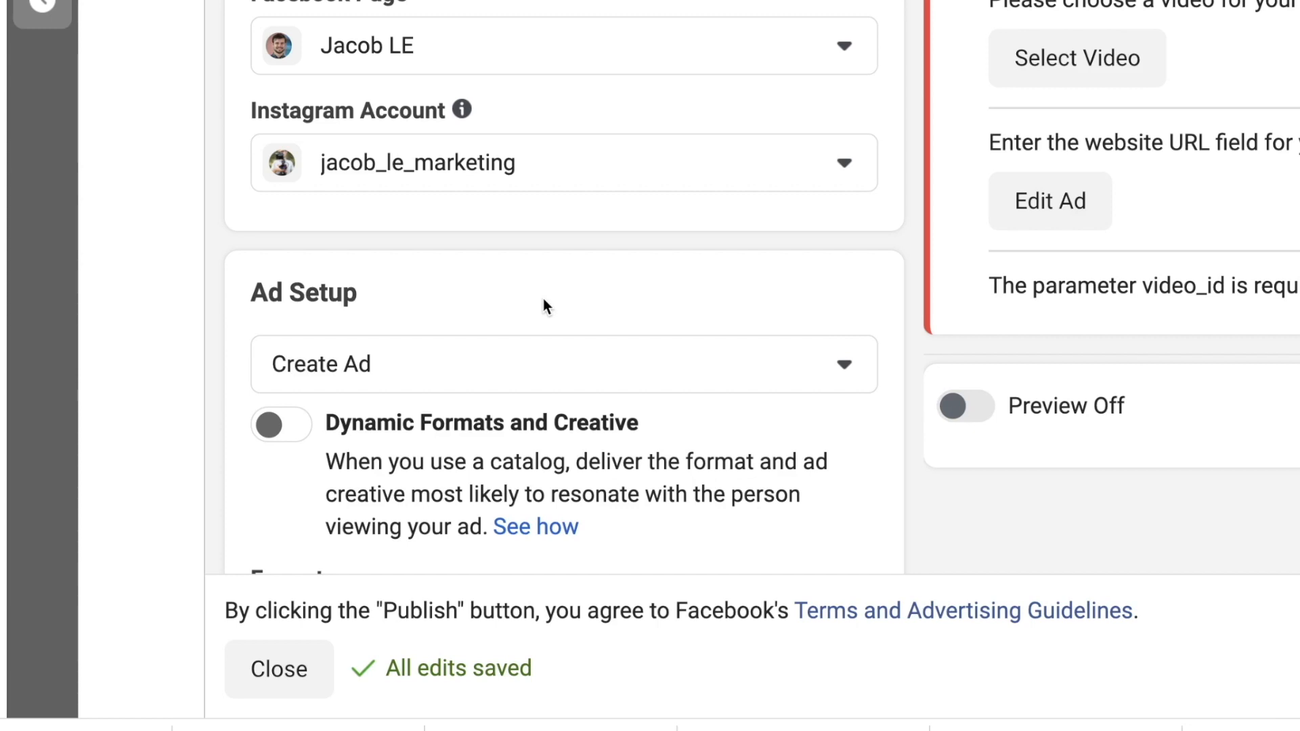
pyautogui.click(483, 377)
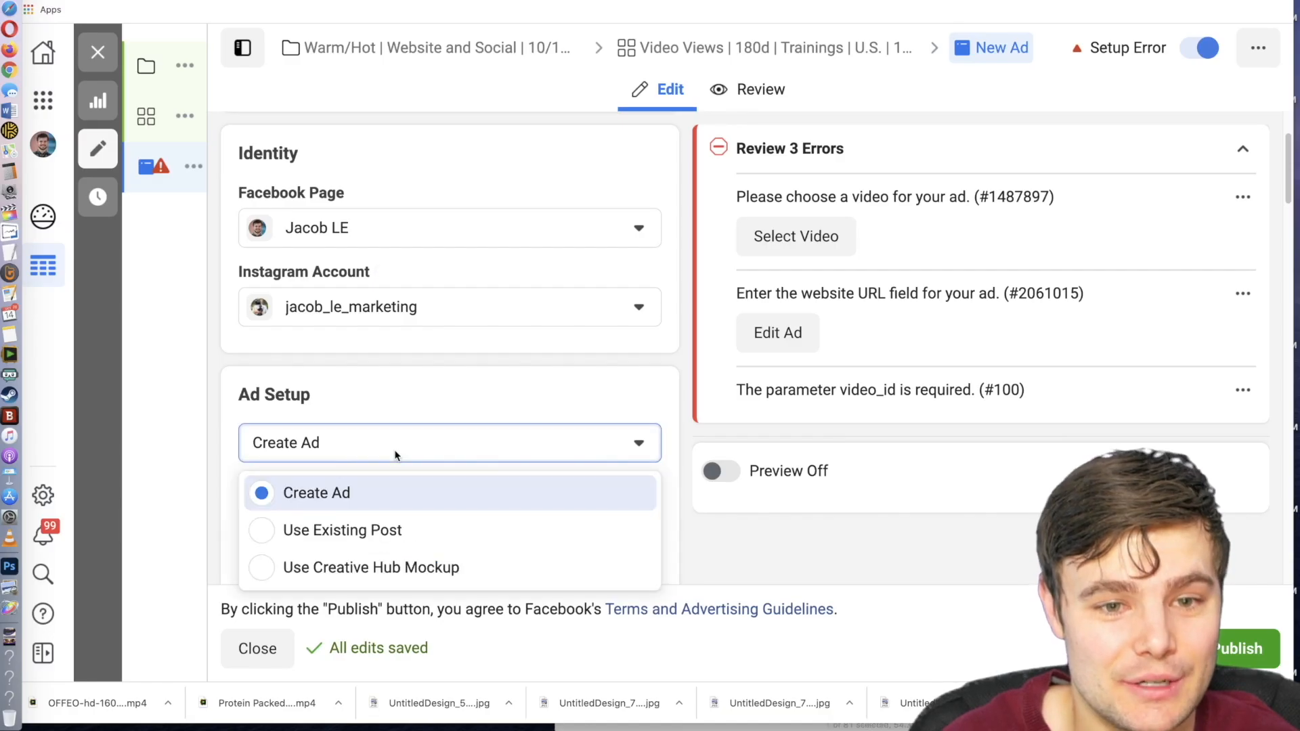
pyautogui.click(336, 535)
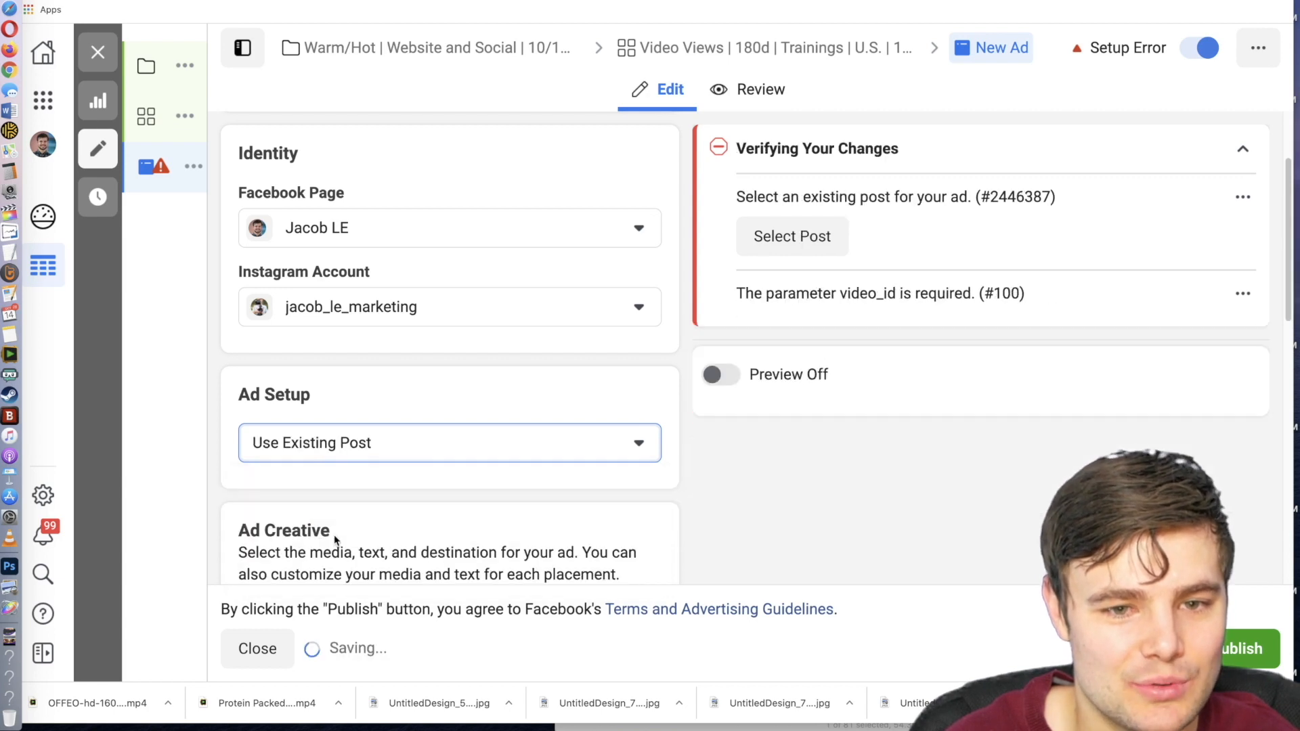
# Open the post selection list for the ad creative and look through the page's existing Facebook posts.
pyautogui.scroll(-3, 308, 297)
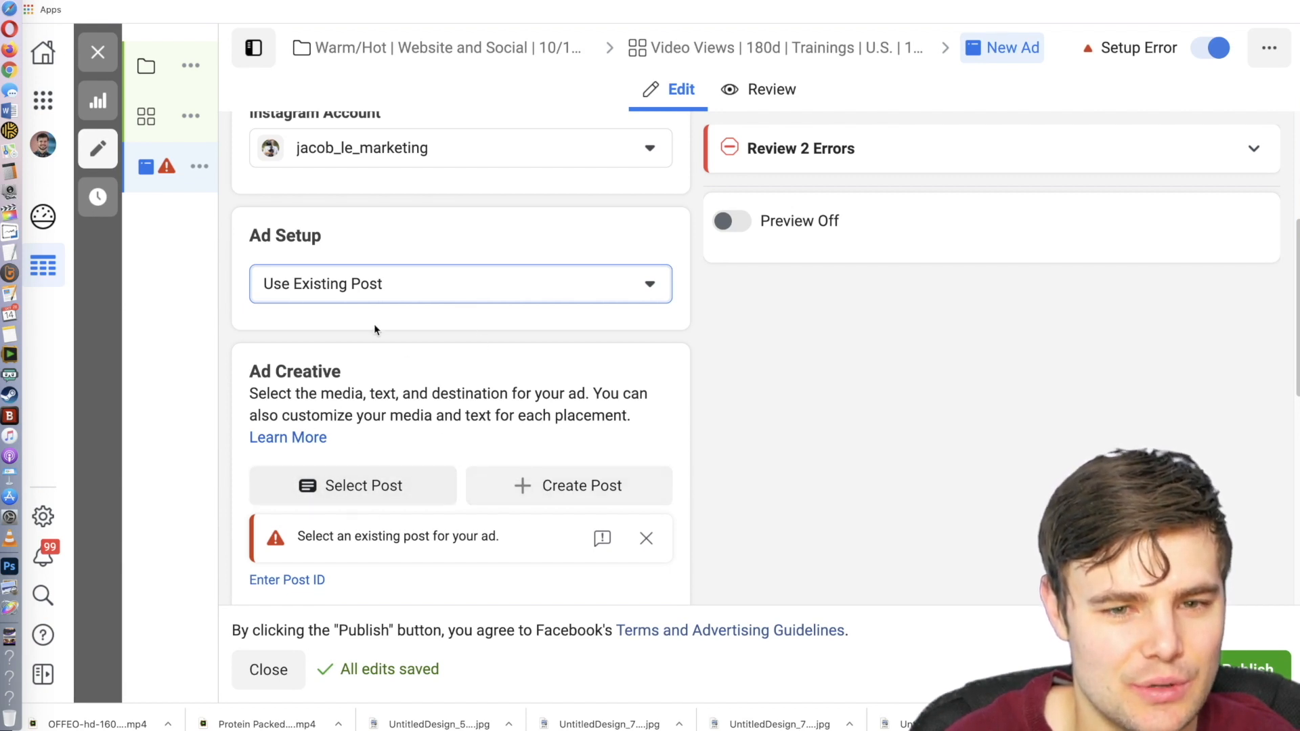
pyautogui.scroll(-1, 324, 355)
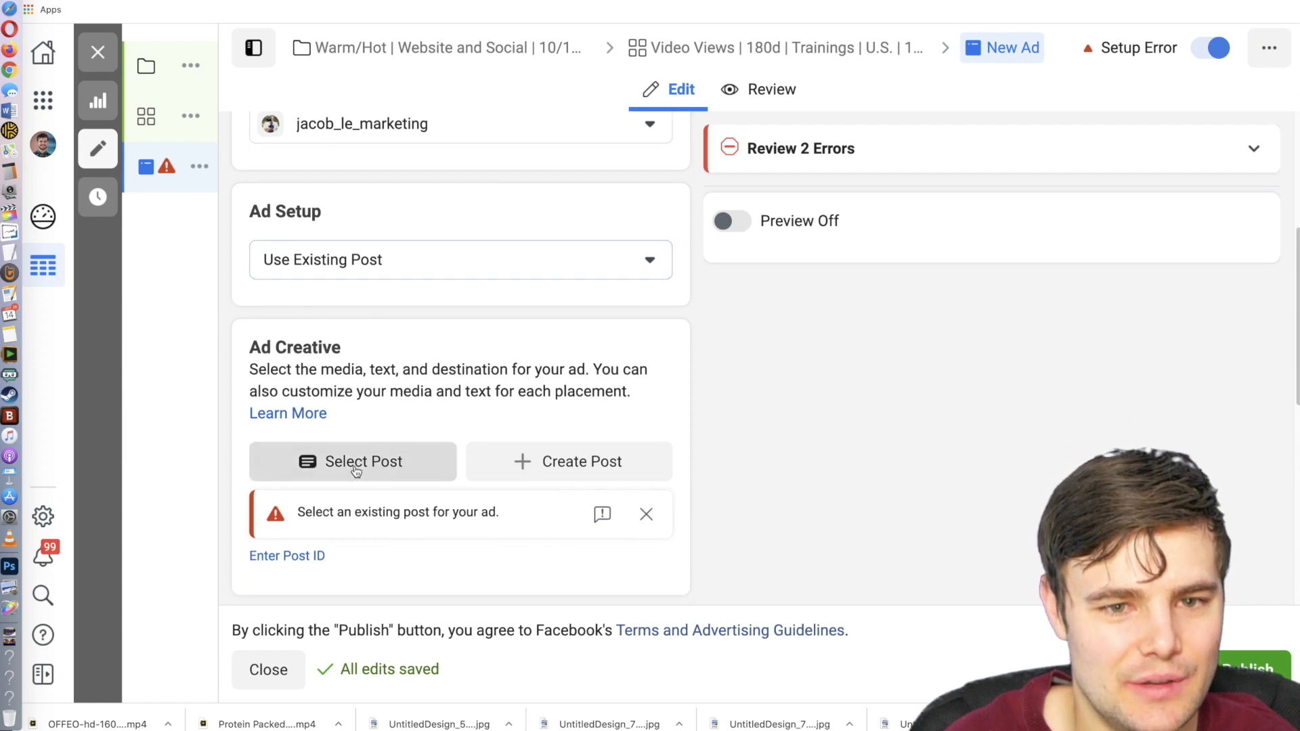
pyautogui.click(357, 472)
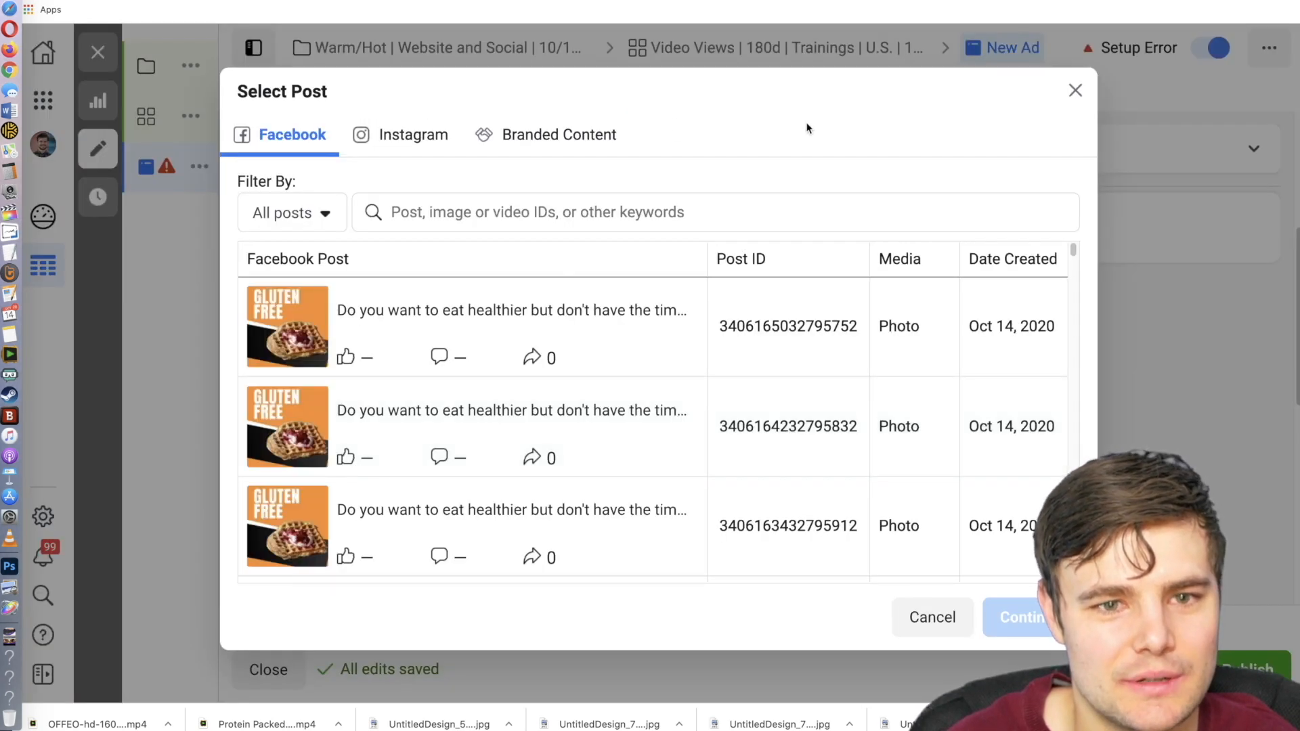
pyautogui.scroll(-5, 528, 316)
pyautogui.scroll(-4, 529, 318)
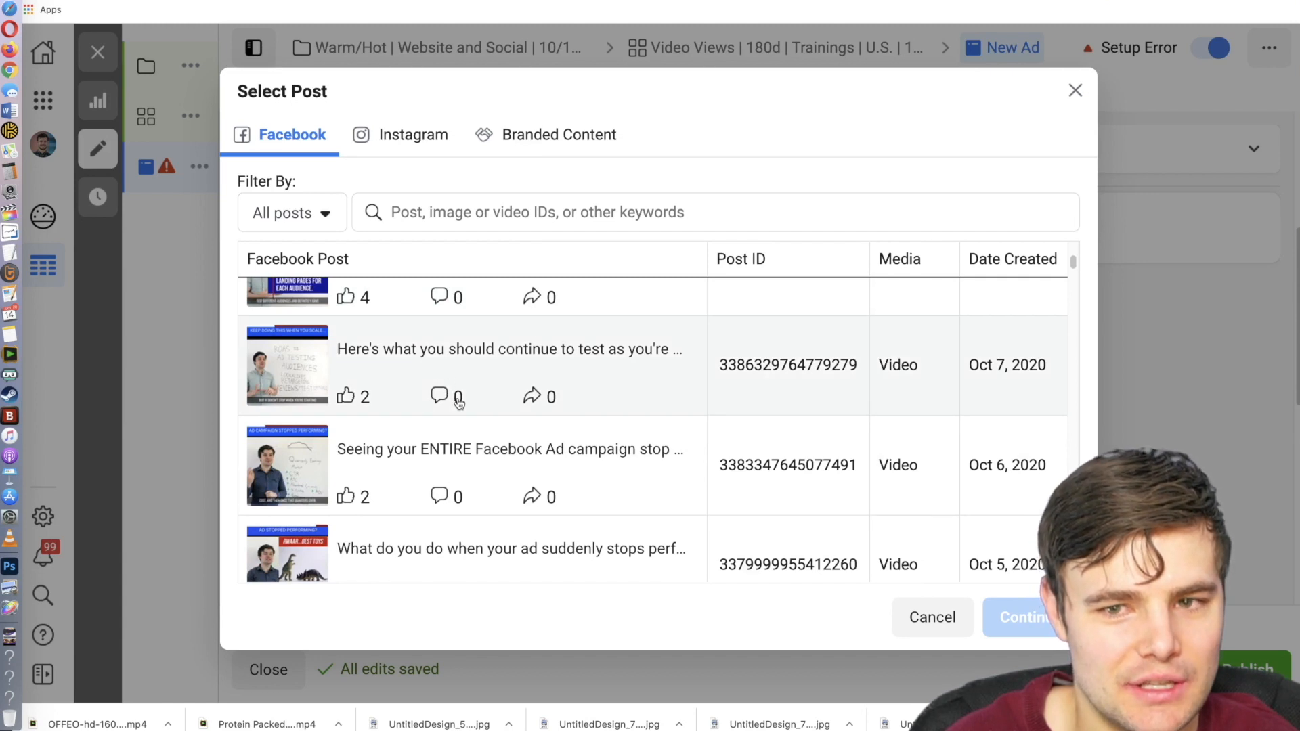
pyautogui.scroll(-5, 454, 405)
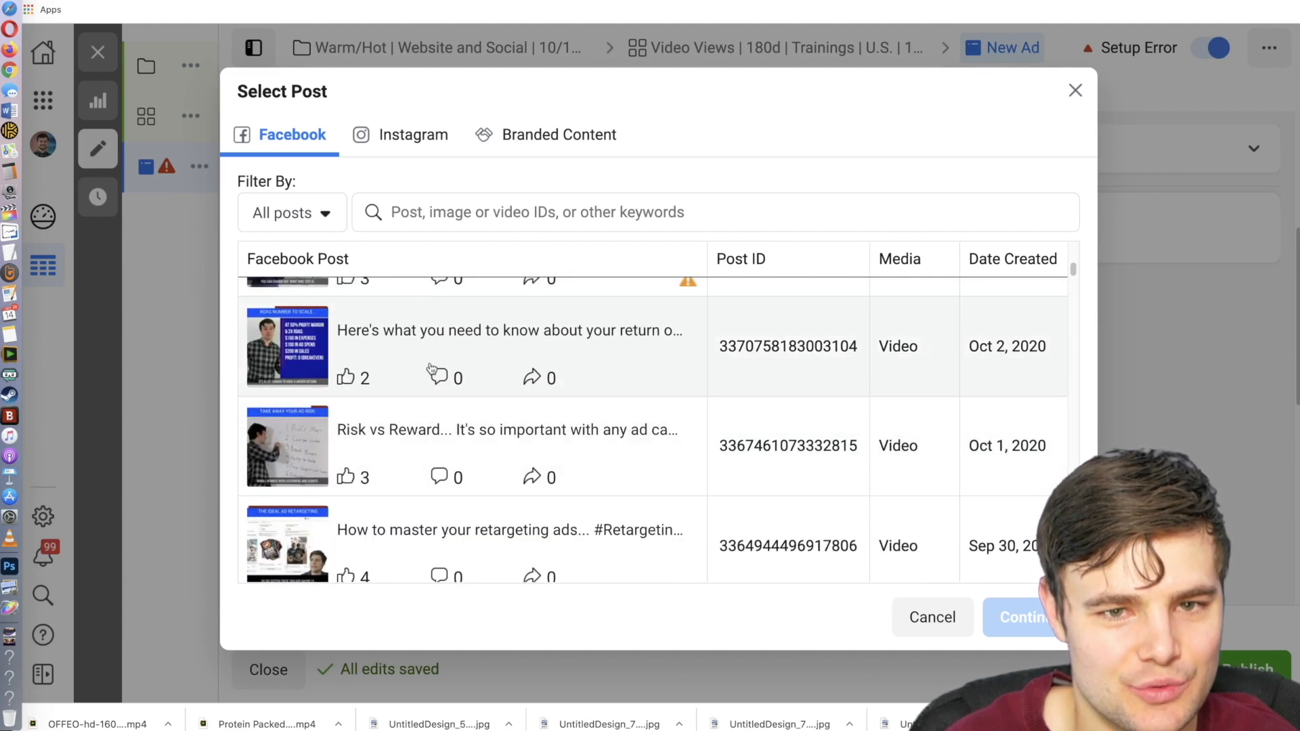
pyautogui.scroll(-5, 416, 420)
pyautogui.scroll(-4, 407, 423)
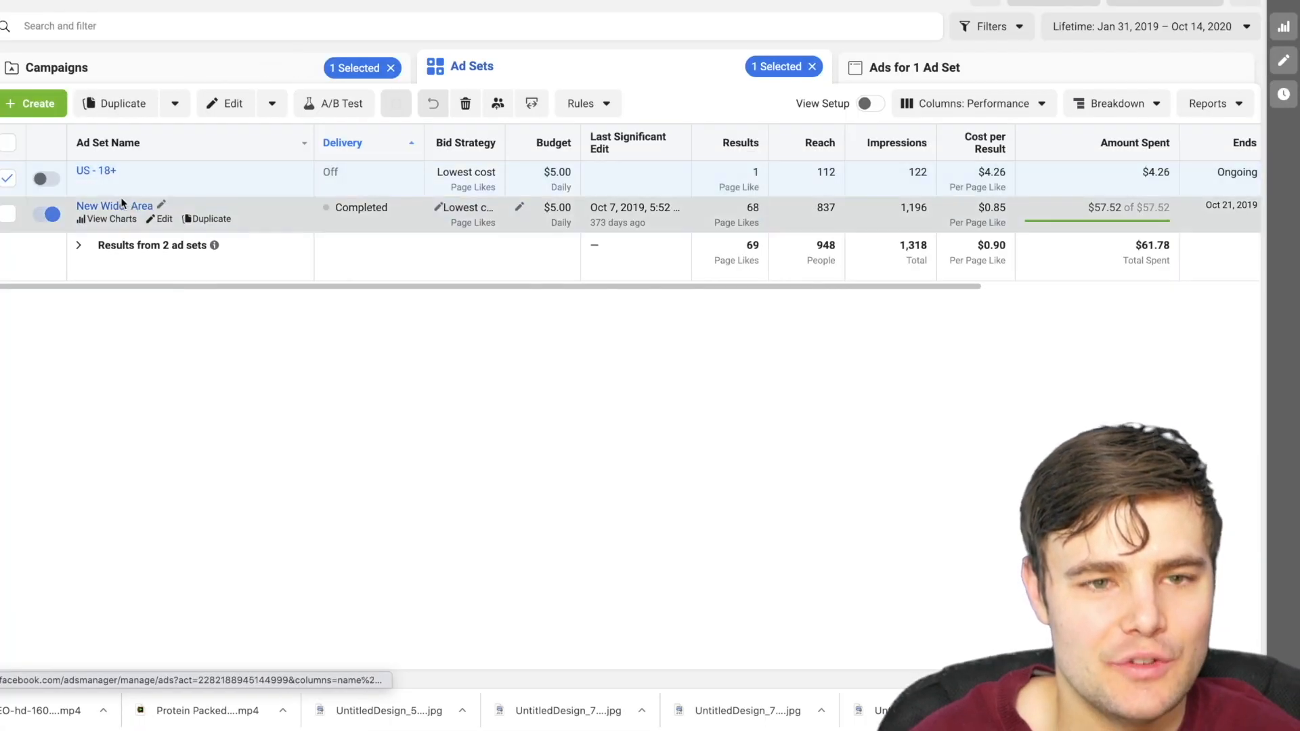
# Open the Engagement ad in the New Wider Area ad set and view its Facebook post with comments.
pyautogui.click(122, 205)
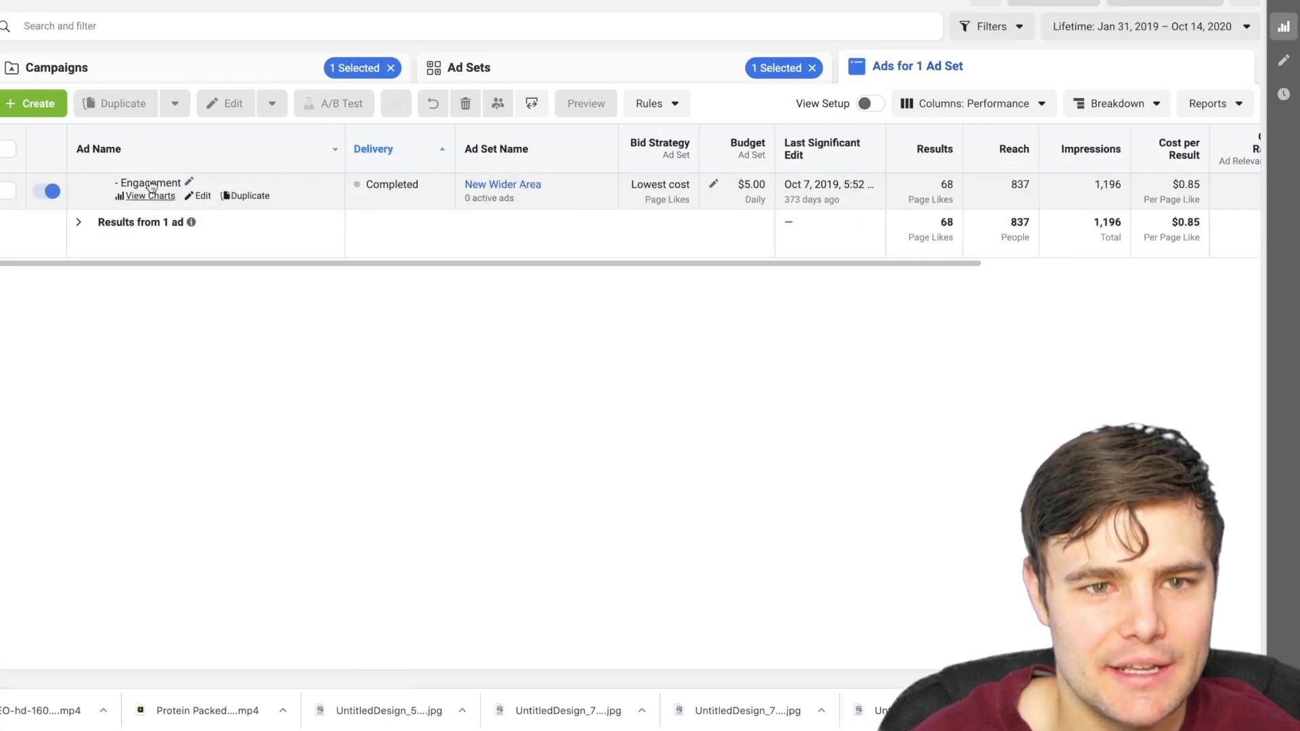
pyautogui.click(201, 197)
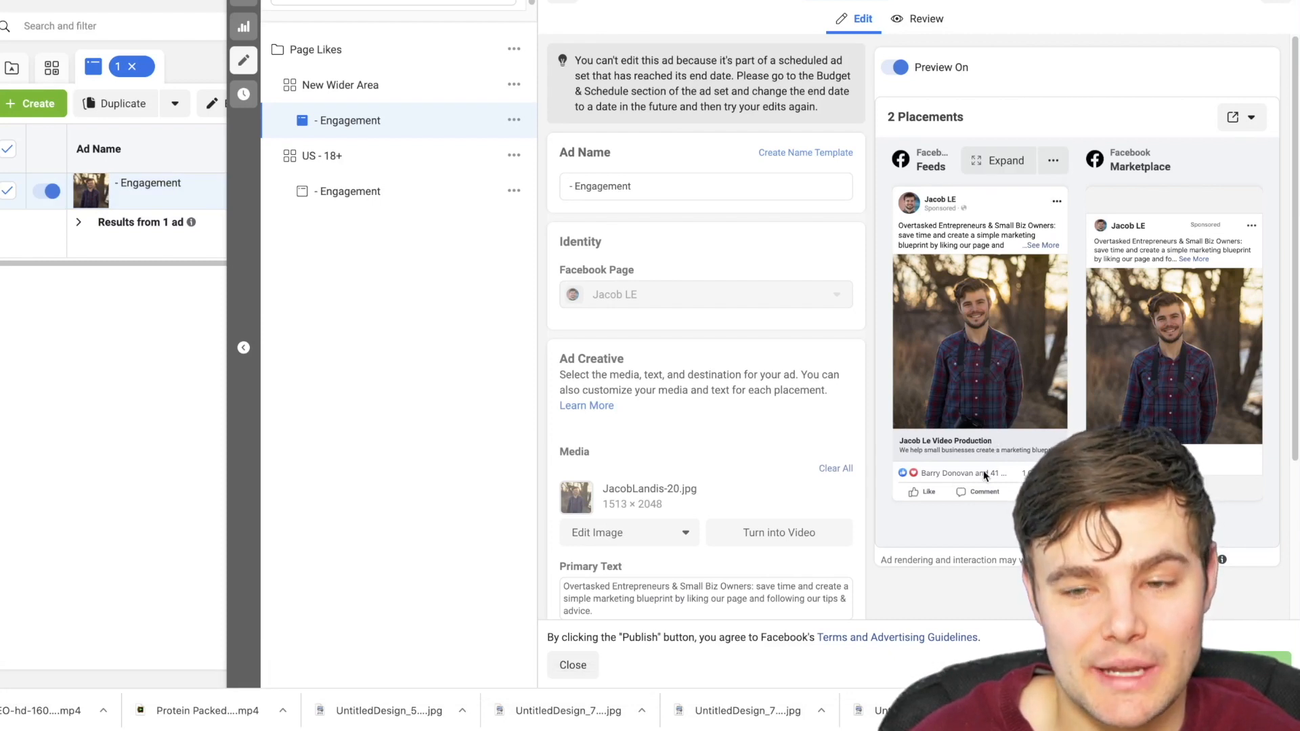
pyautogui.moveTo(1231, 158)
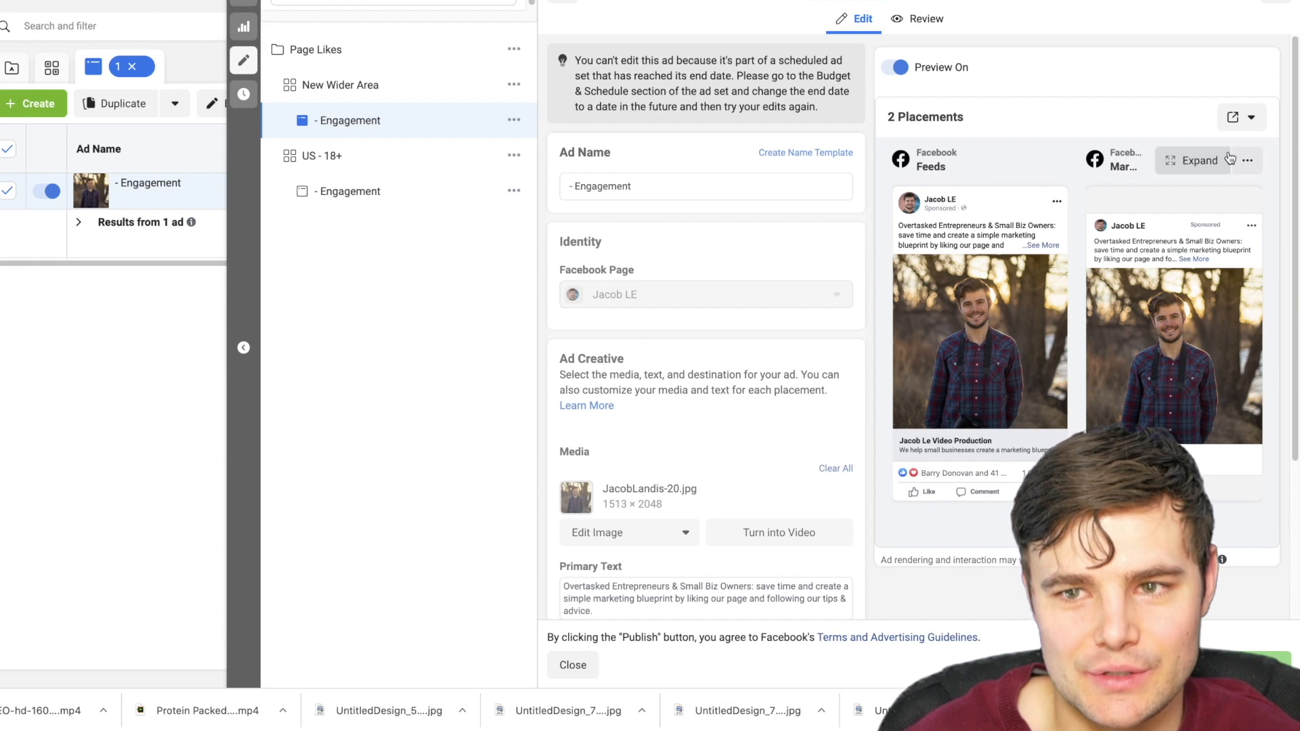
pyautogui.click(1233, 118)
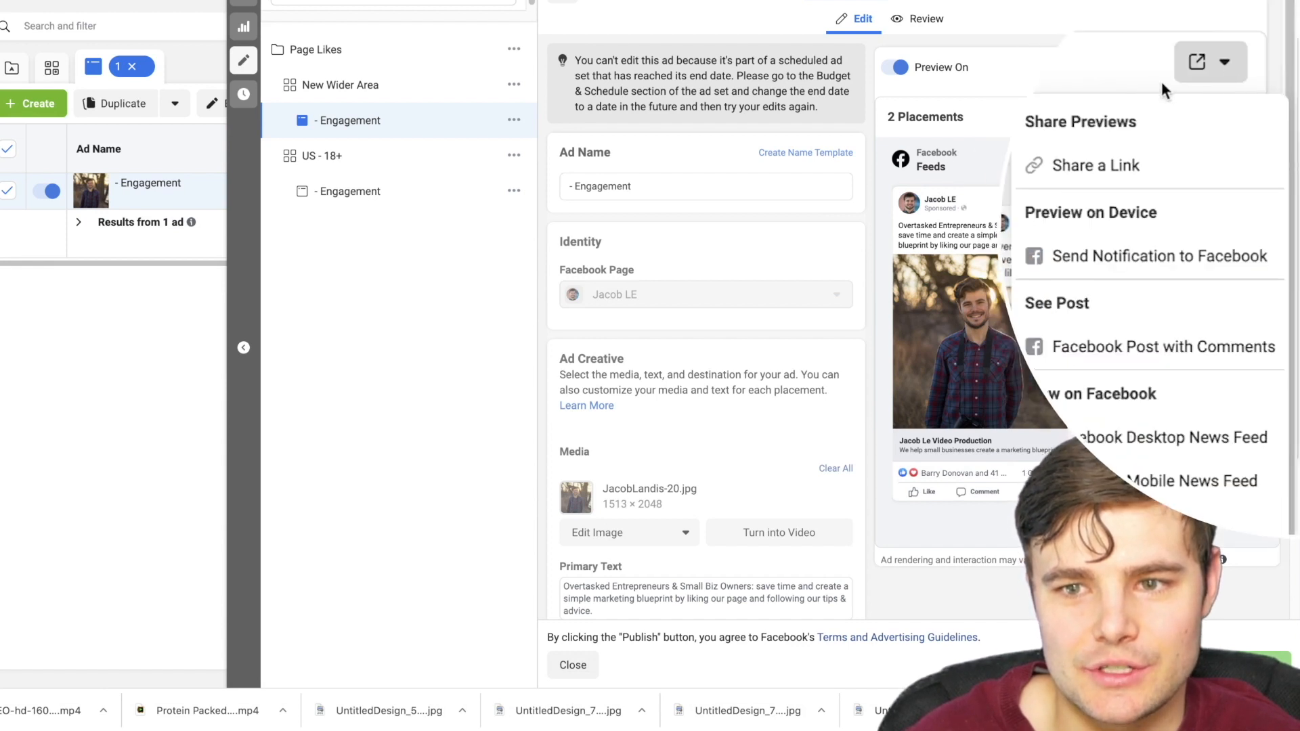
pyautogui.click(1093, 348)
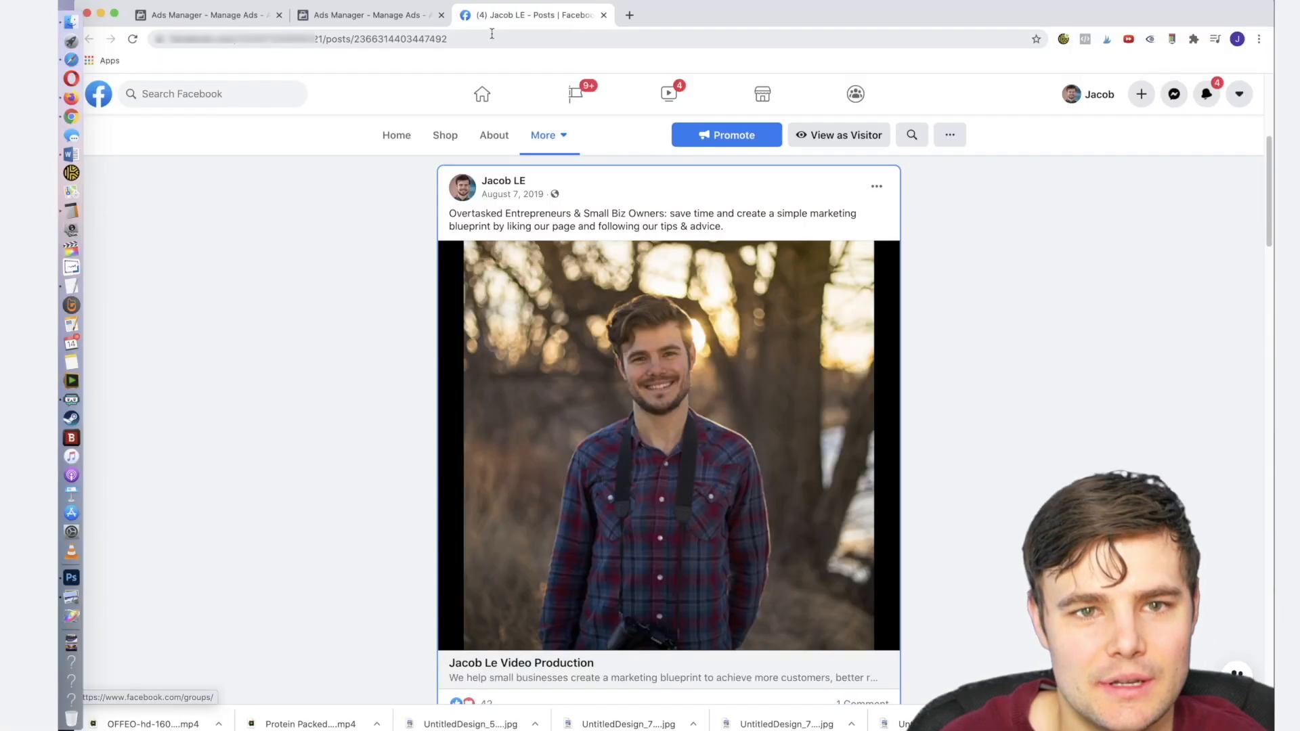
# Open the embed code generator for the Facebook post and copy the post ID from the end of its URL.
pyautogui.moveTo(353, 38); pyautogui.dragTo(449, 40)
pyautogui.click(448, 41)
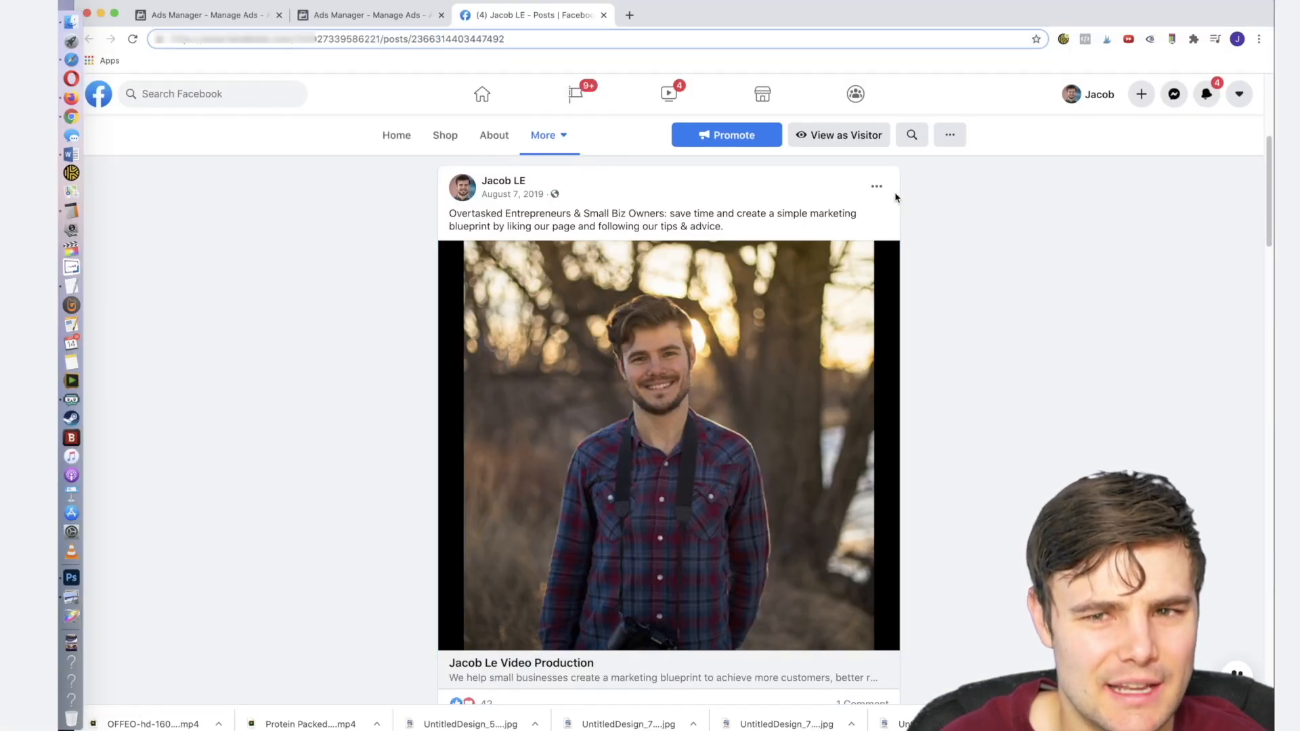
pyautogui.click(877, 187)
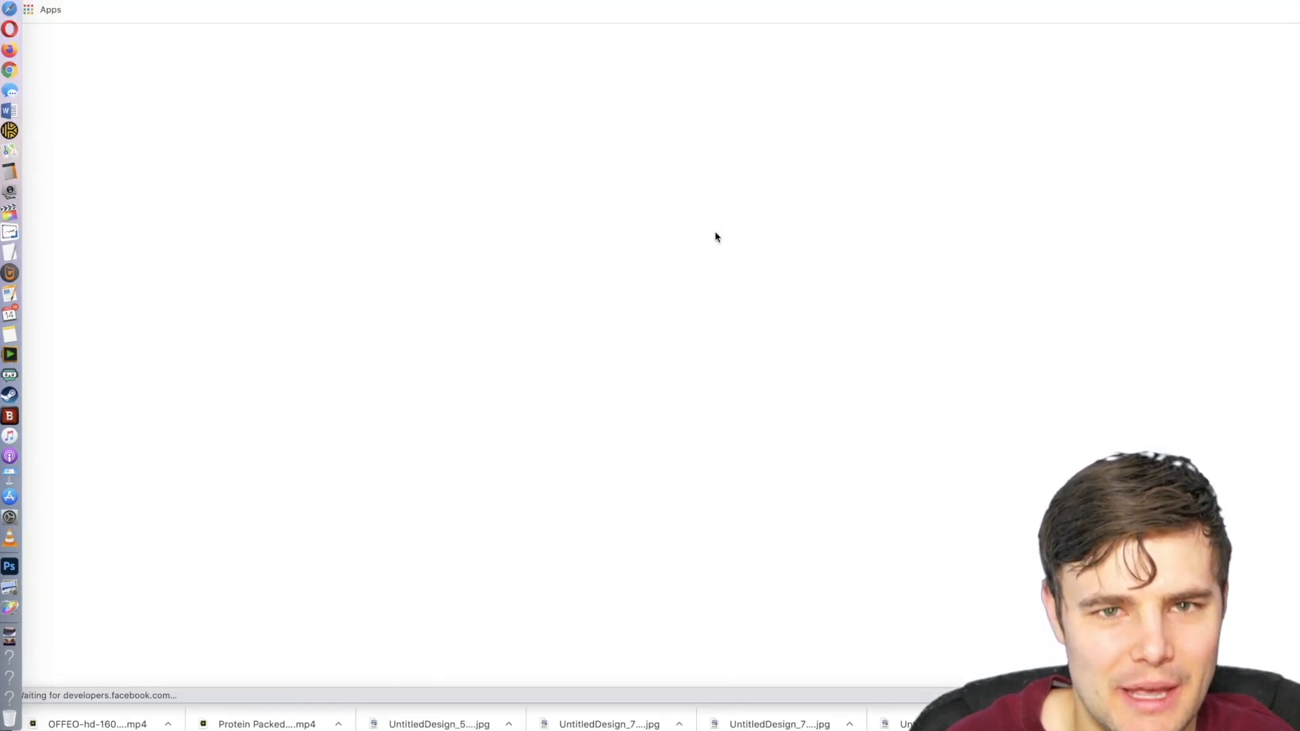
pyautogui.scroll(-3, 714, 235)
pyautogui.scroll(2, 621, 235)
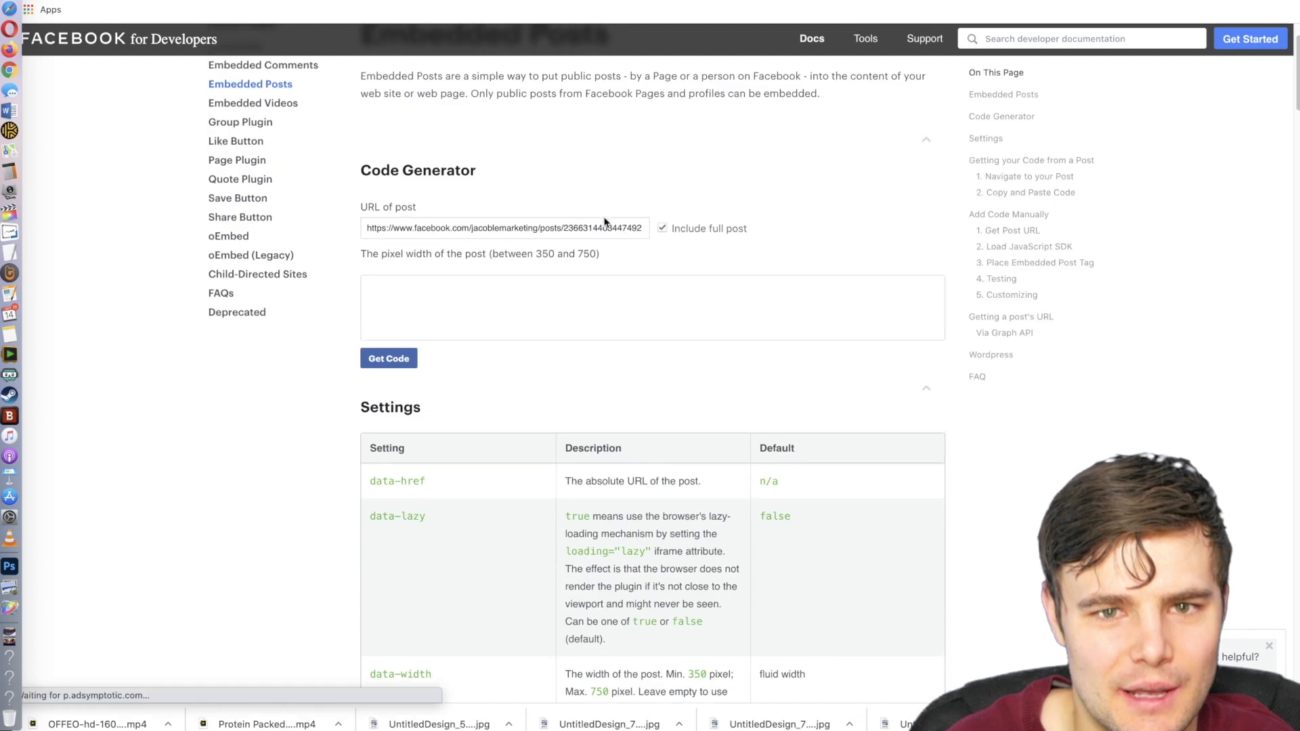
pyautogui.moveTo(641, 234); pyautogui.dragTo(838, 227)
pyautogui.press('super+c')
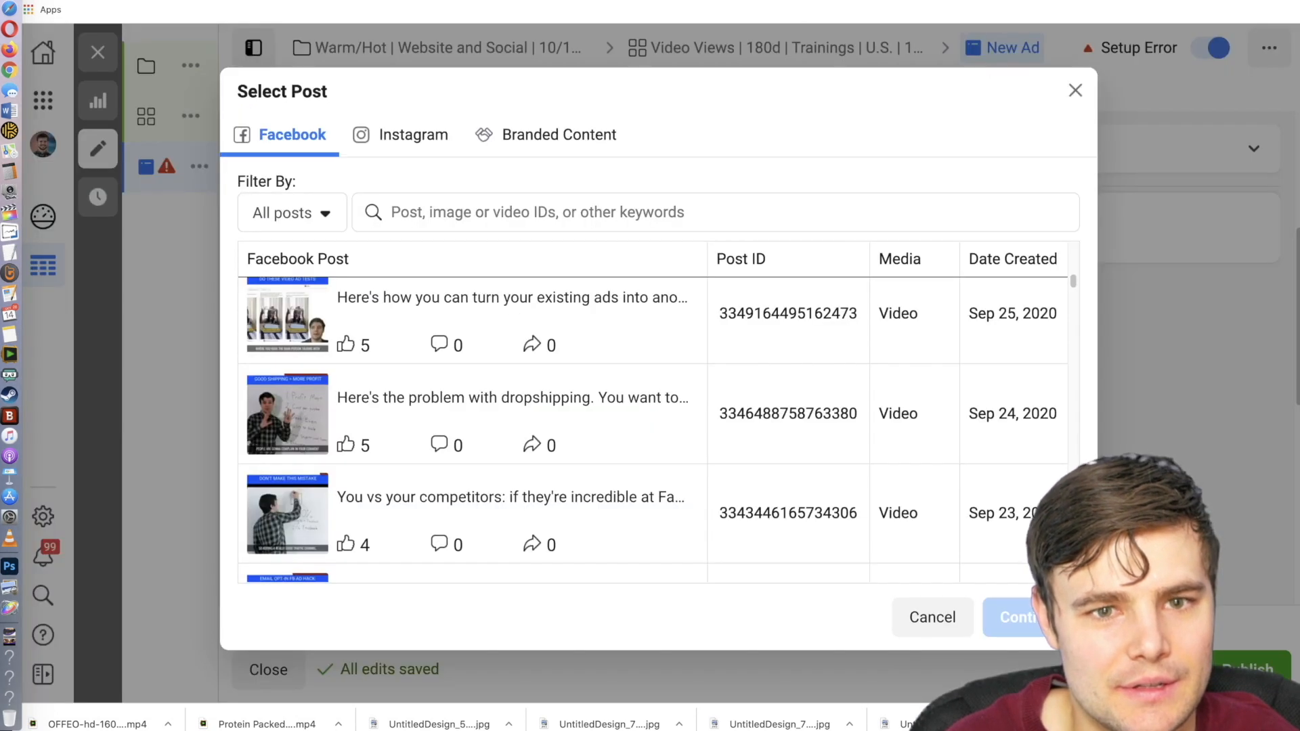
pyautogui.click(1076, 91)
pyautogui.click(293, 556)
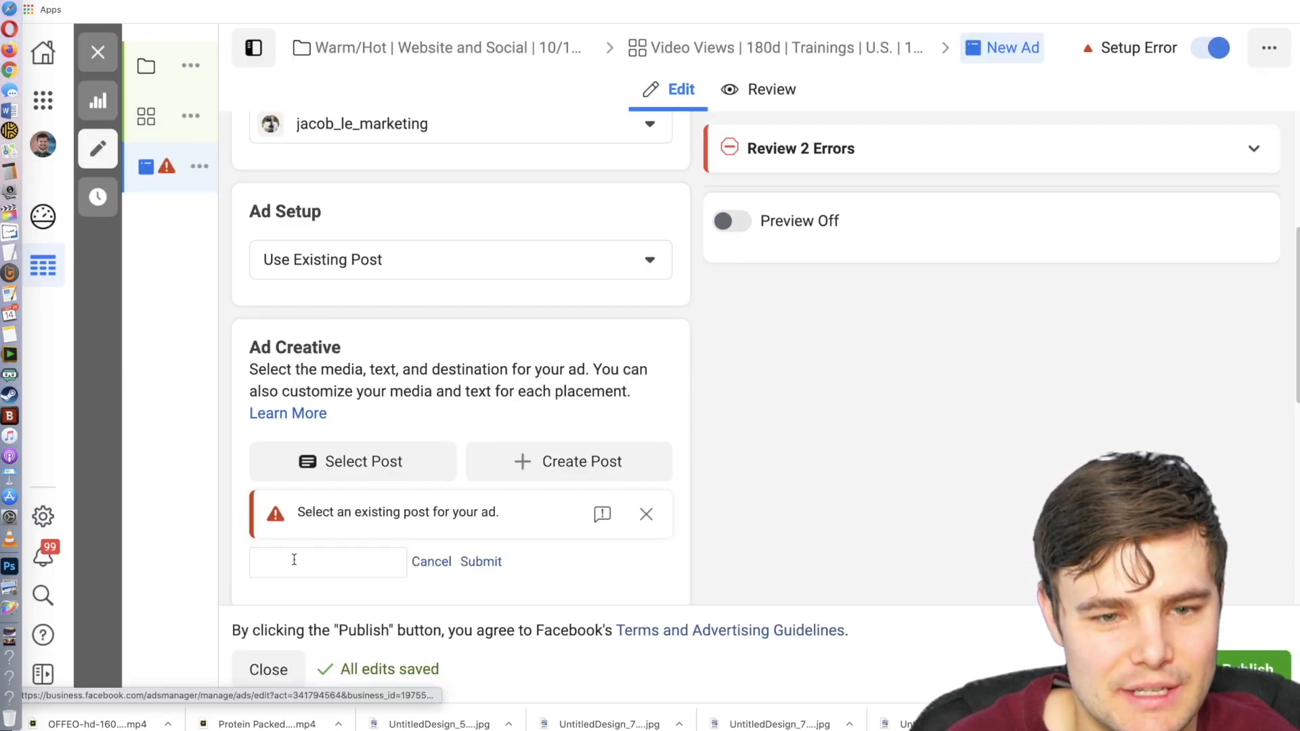
pyautogui.press('super+v')
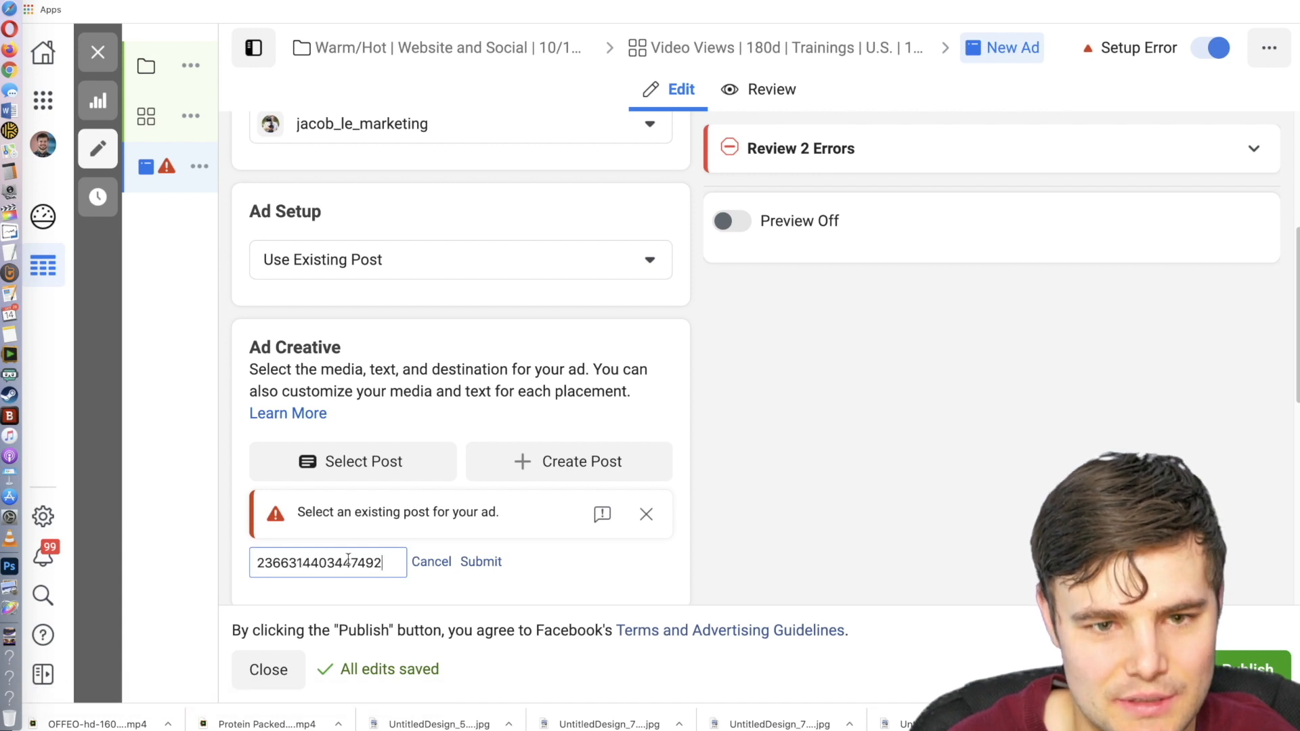
pyautogui.click(481, 561)
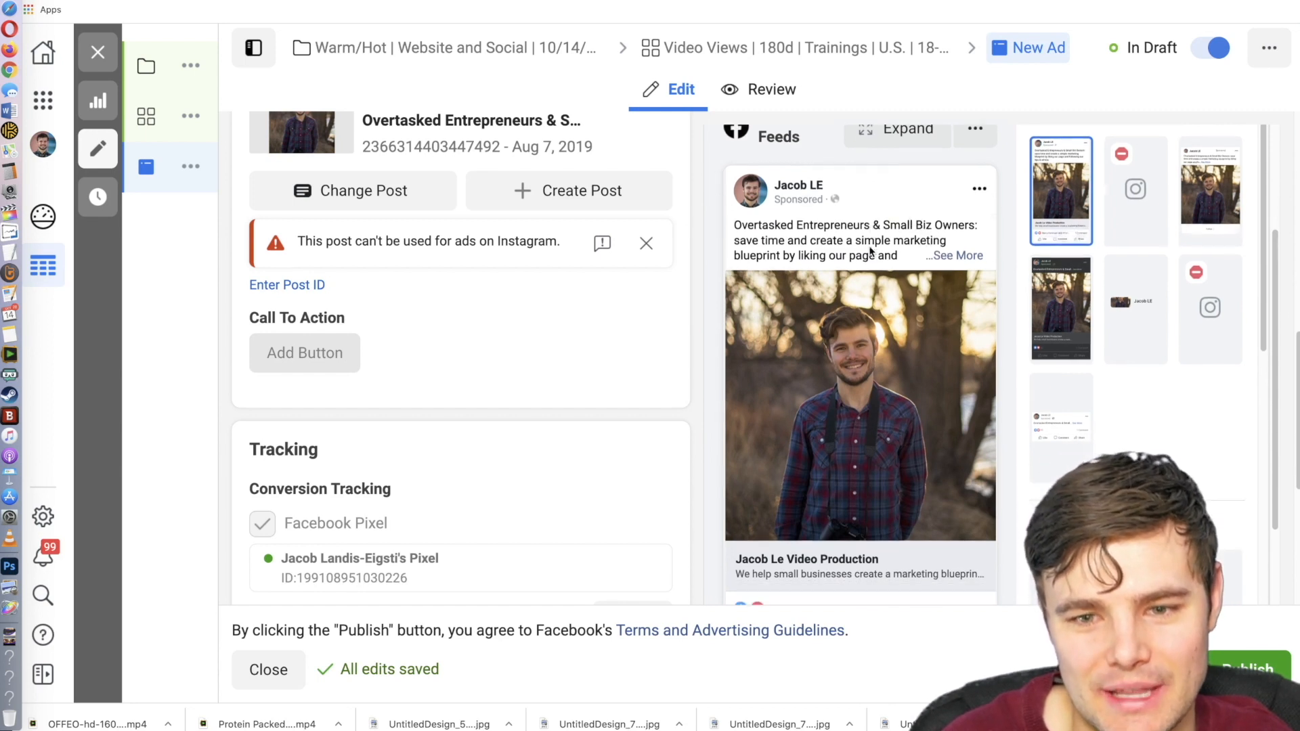
pyautogui.scroll(-3, 820, 298)
pyautogui.scroll(-3, 816, 298)
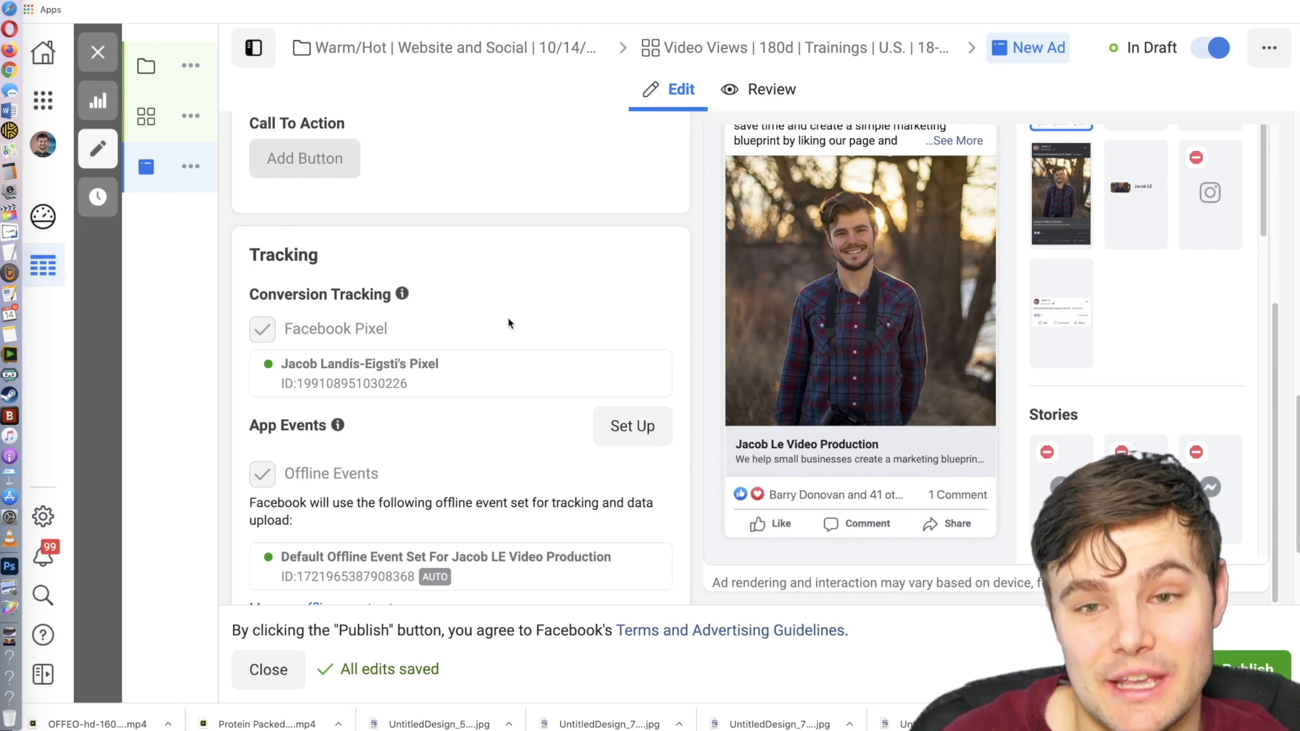
pyautogui.scroll(10, 402, 418)
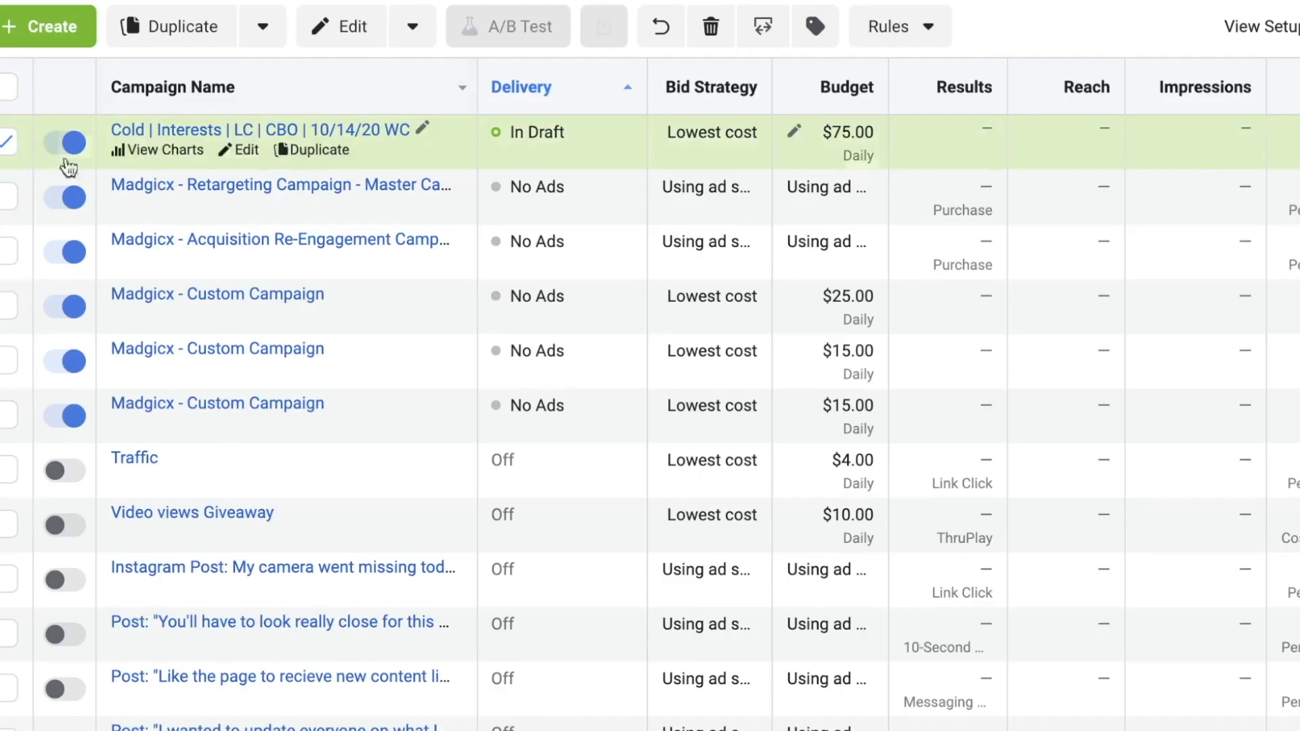
# Duplicate the Cold | Interests campaign once and rename the copy Cold | Broad | LC | CBO | 10/14/20 WC.
pyautogui.click(319, 150)
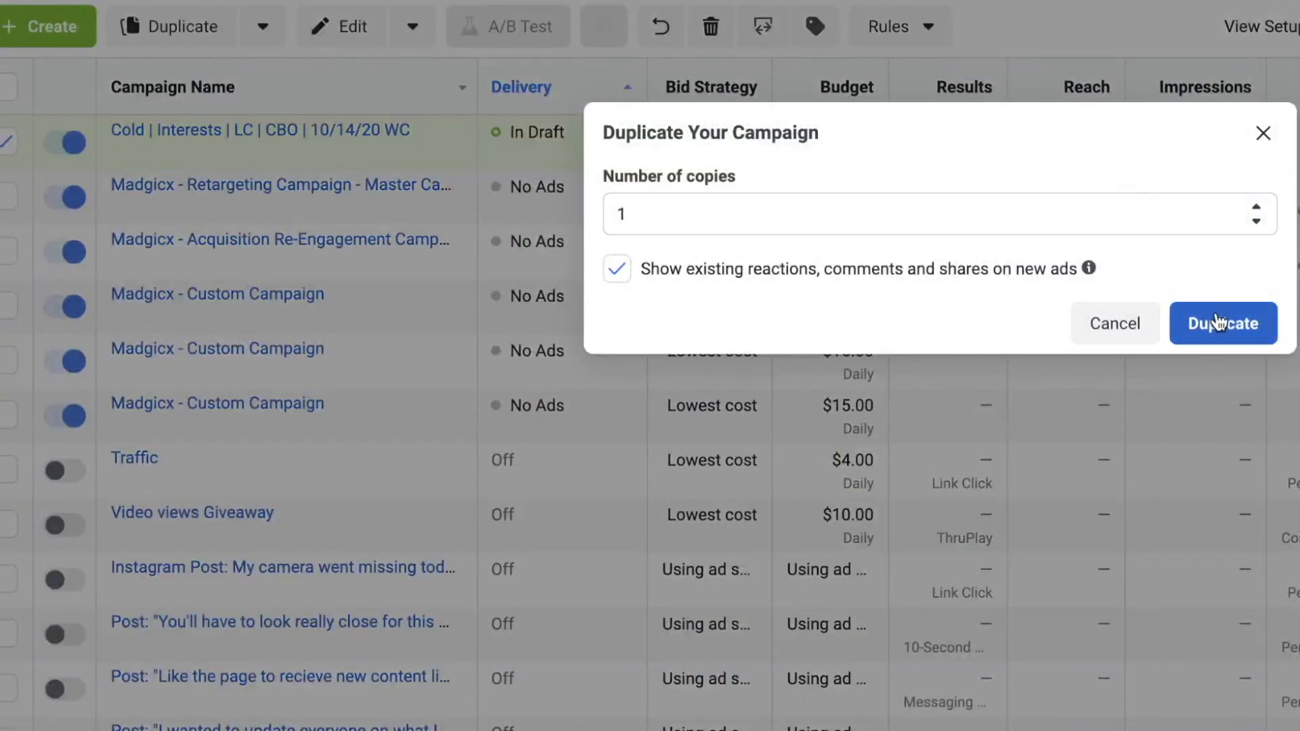
pyautogui.click(1216, 322)
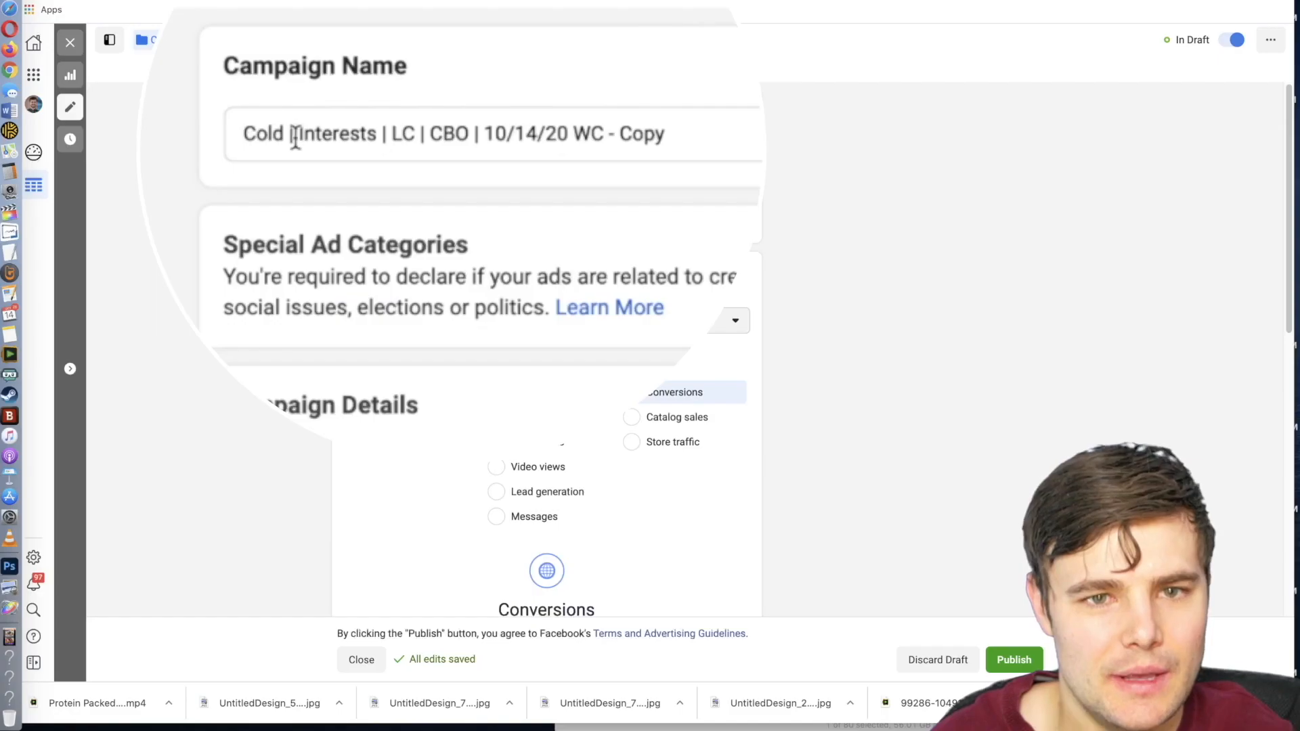
pyautogui.click(298, 138)
pyautogui.moveTo(299, 138); pyautogui.dragTo(376, 134)
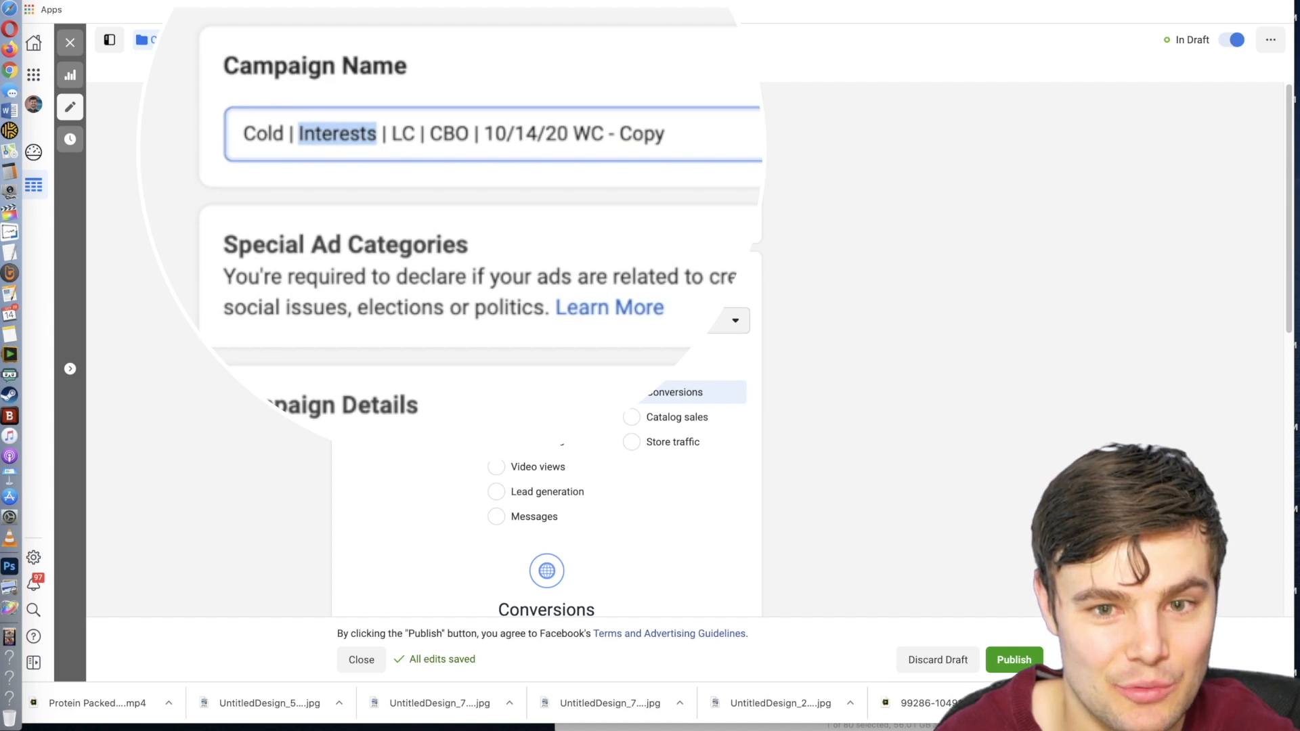
pyautogui.write('Bo')
pyautogui.press('BackSpace')
pyautogui.write('road')
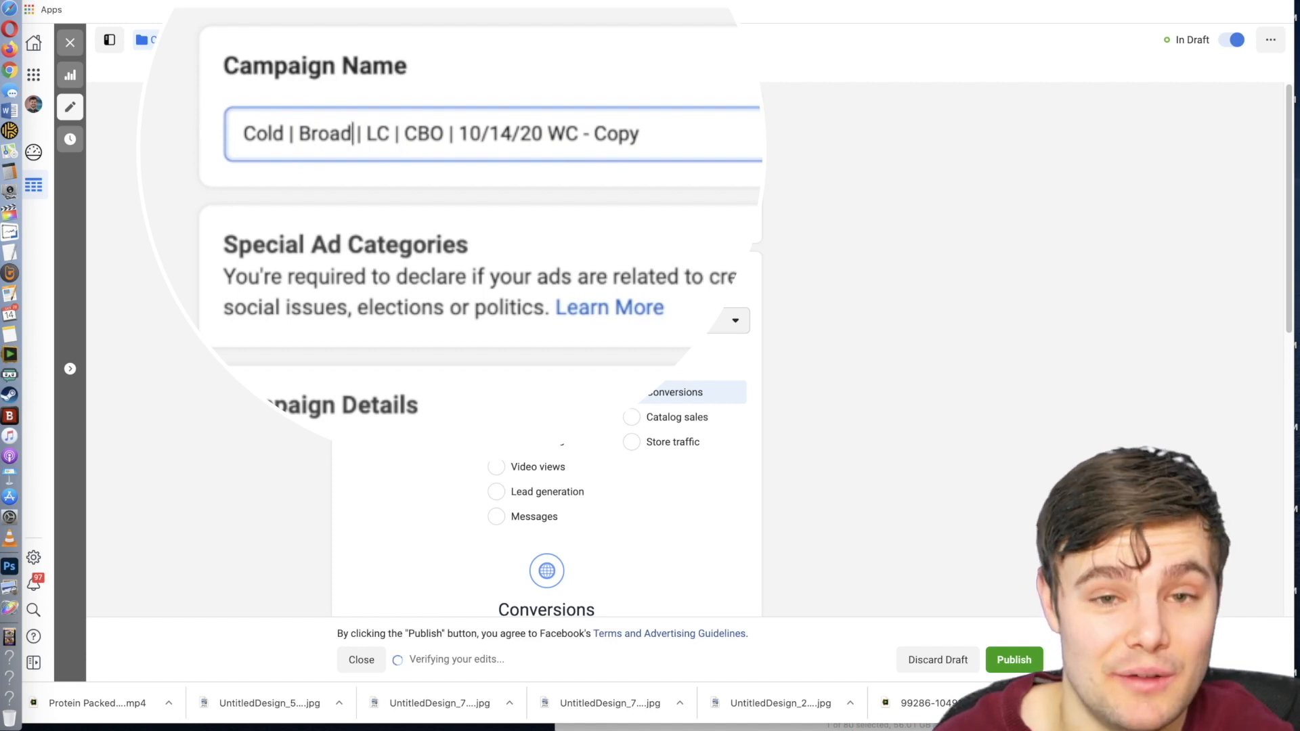
pyautogui.moveTo(564, 139); pyautogui.dragTo(512, 137)
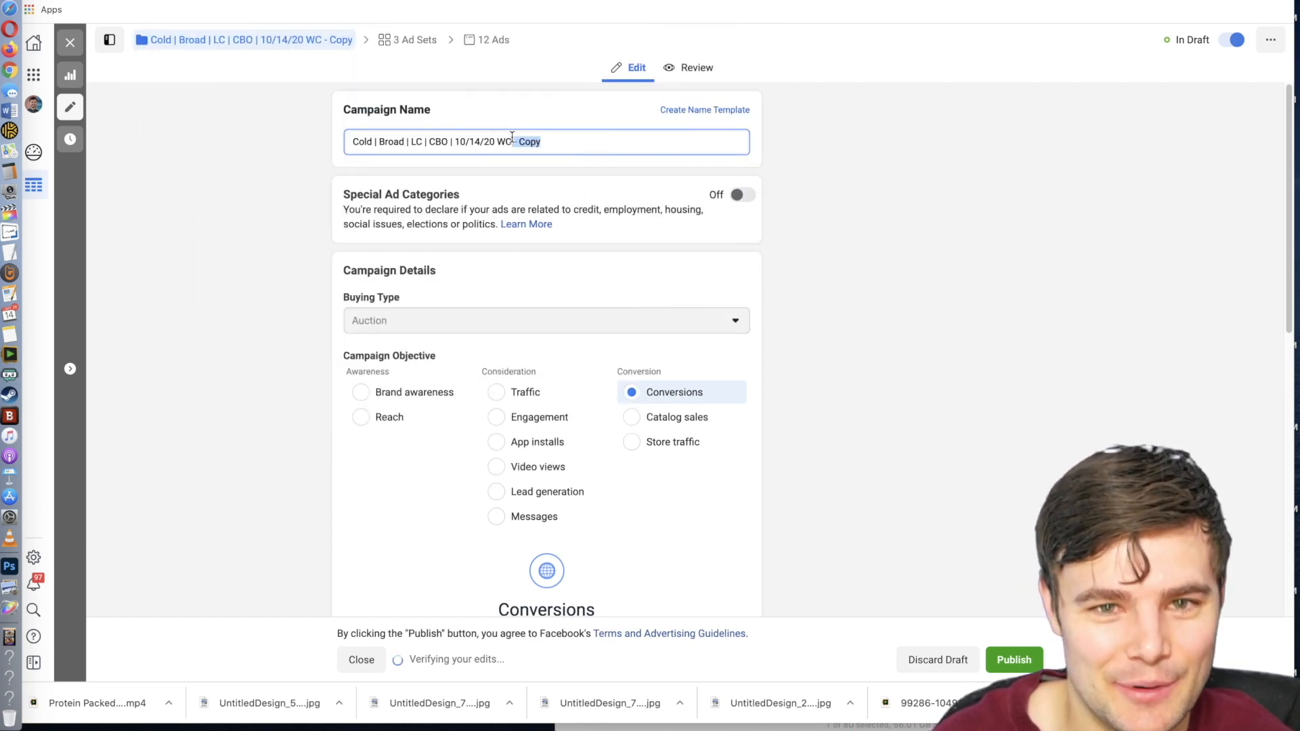
pyautogui.press('BackSpace')
pyautogui.scroll(-9, 542, 305)
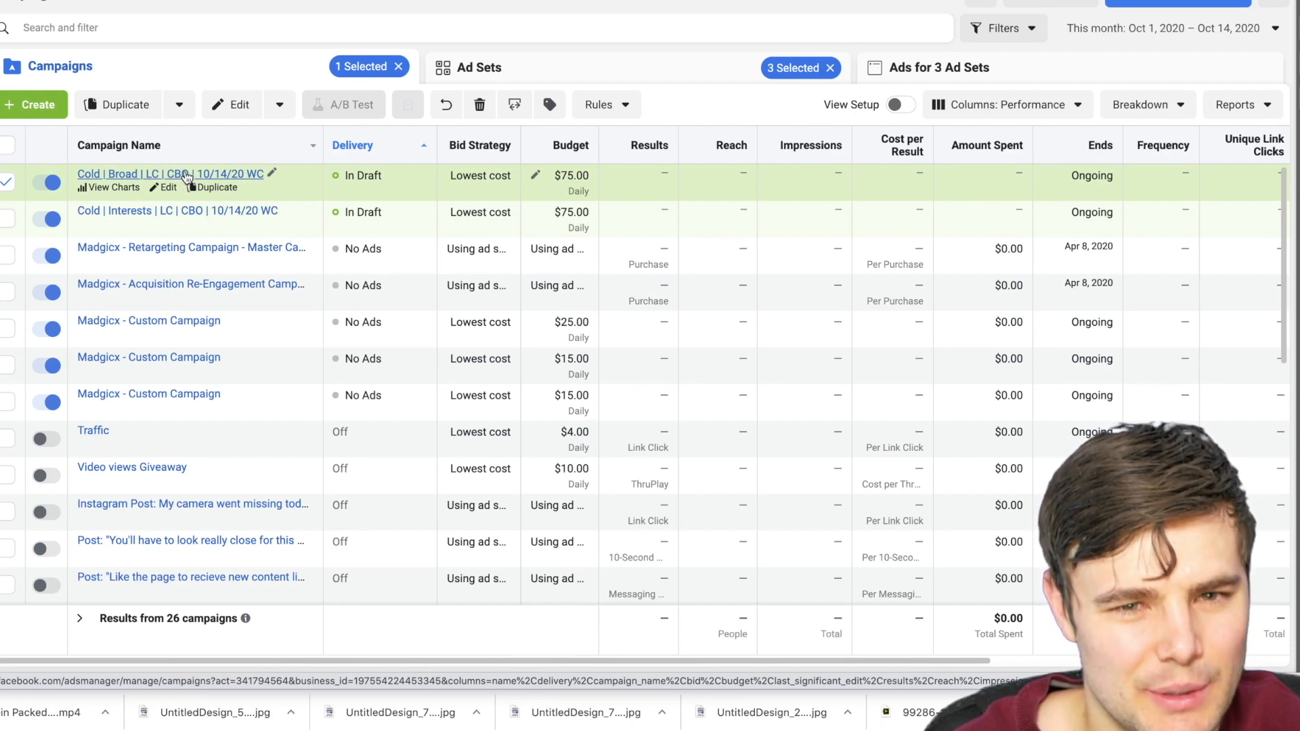
# Delete the Yoga and Fitness and Wellness ad sets from the Cold | Broad campaign.
pyautogui.click(169, 175)
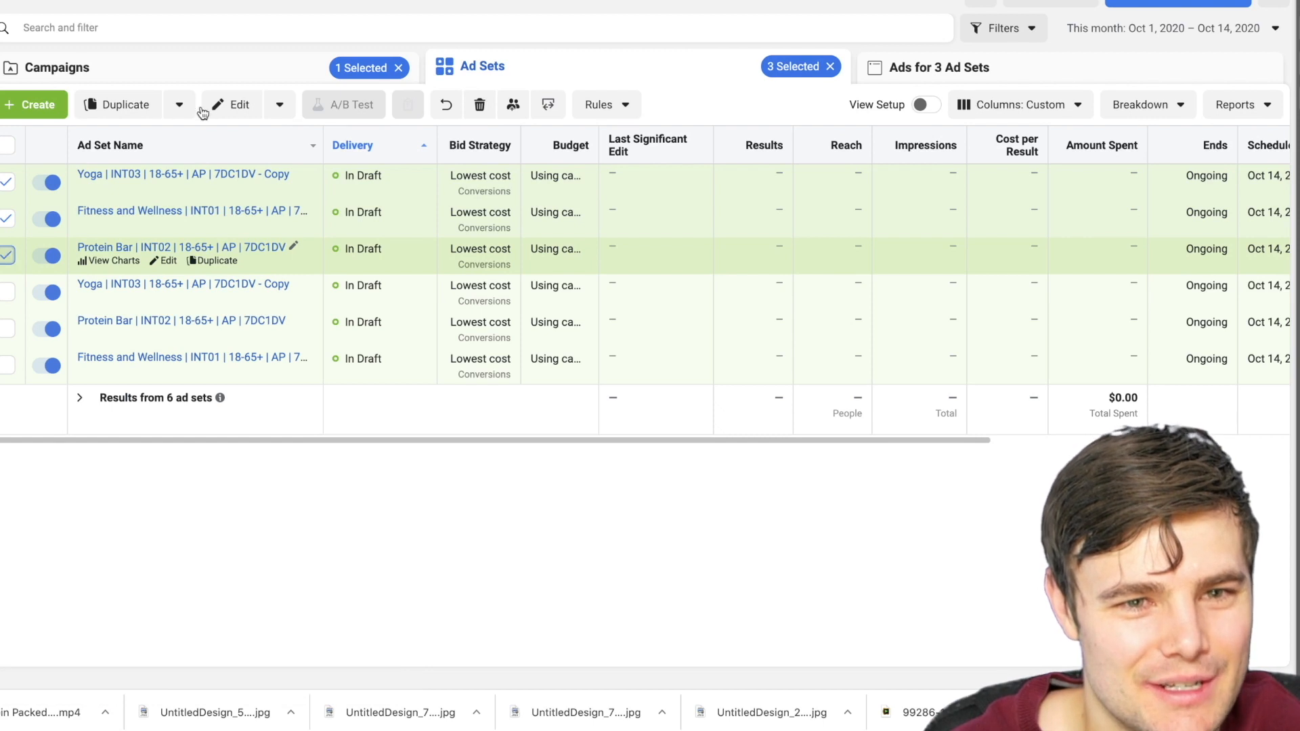
pyautogui.click(483, 105)
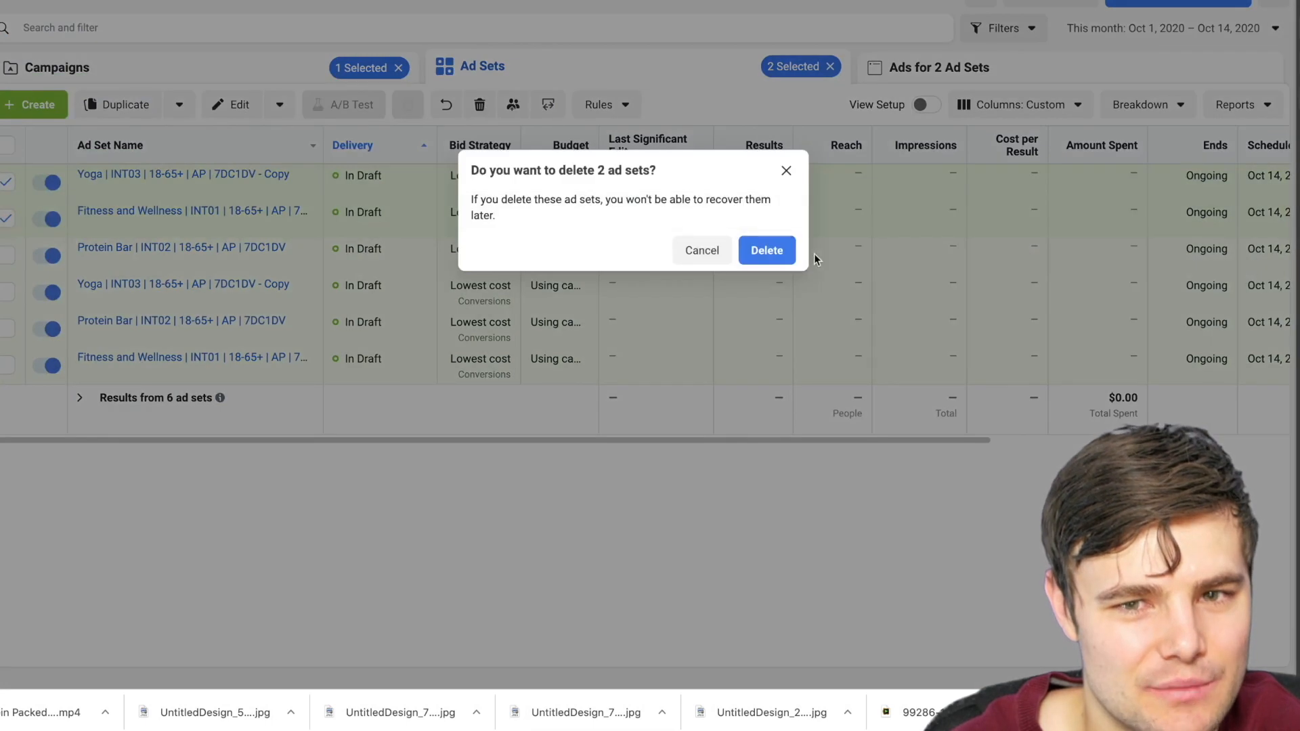
pyautogui.click(776, 255)
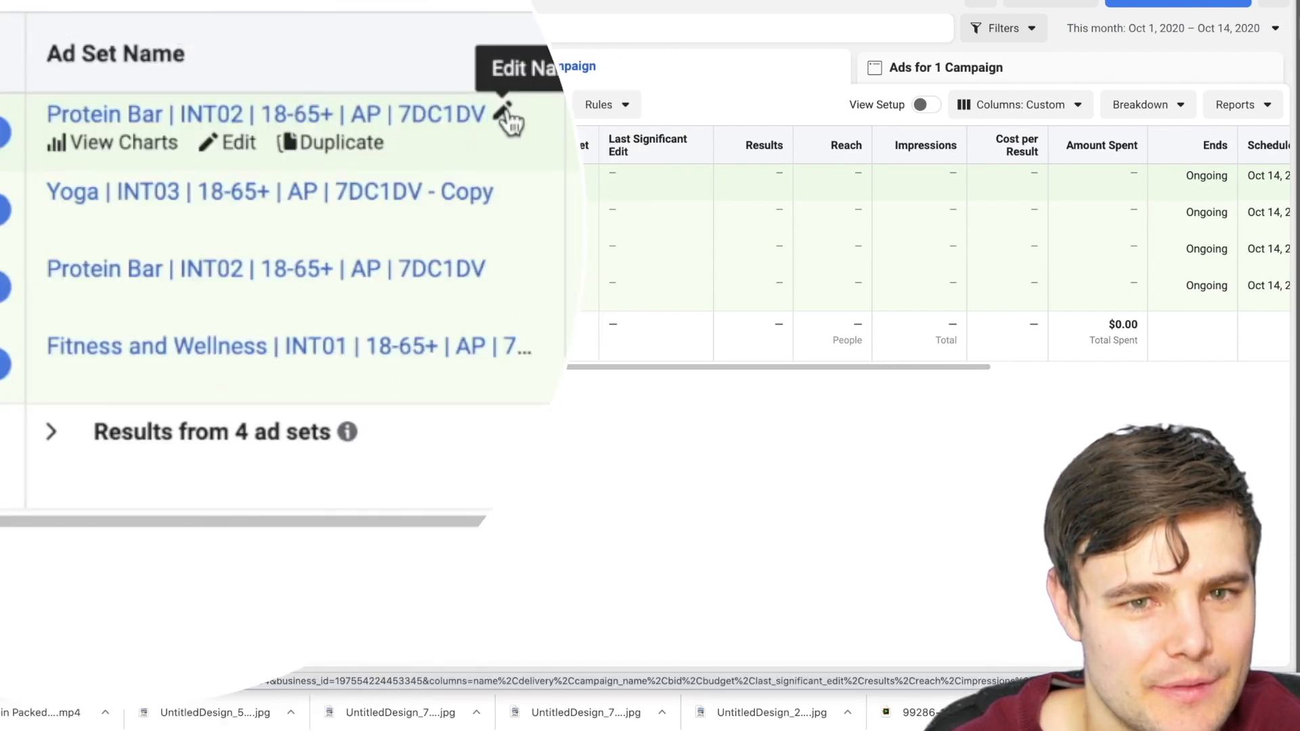
# Rename the Cold | Broad campaign's Protein Bar ad set as Broad | 18-65+ | AP | 7DC1DV and save it to draft.
pyautogui.click(507, 111)
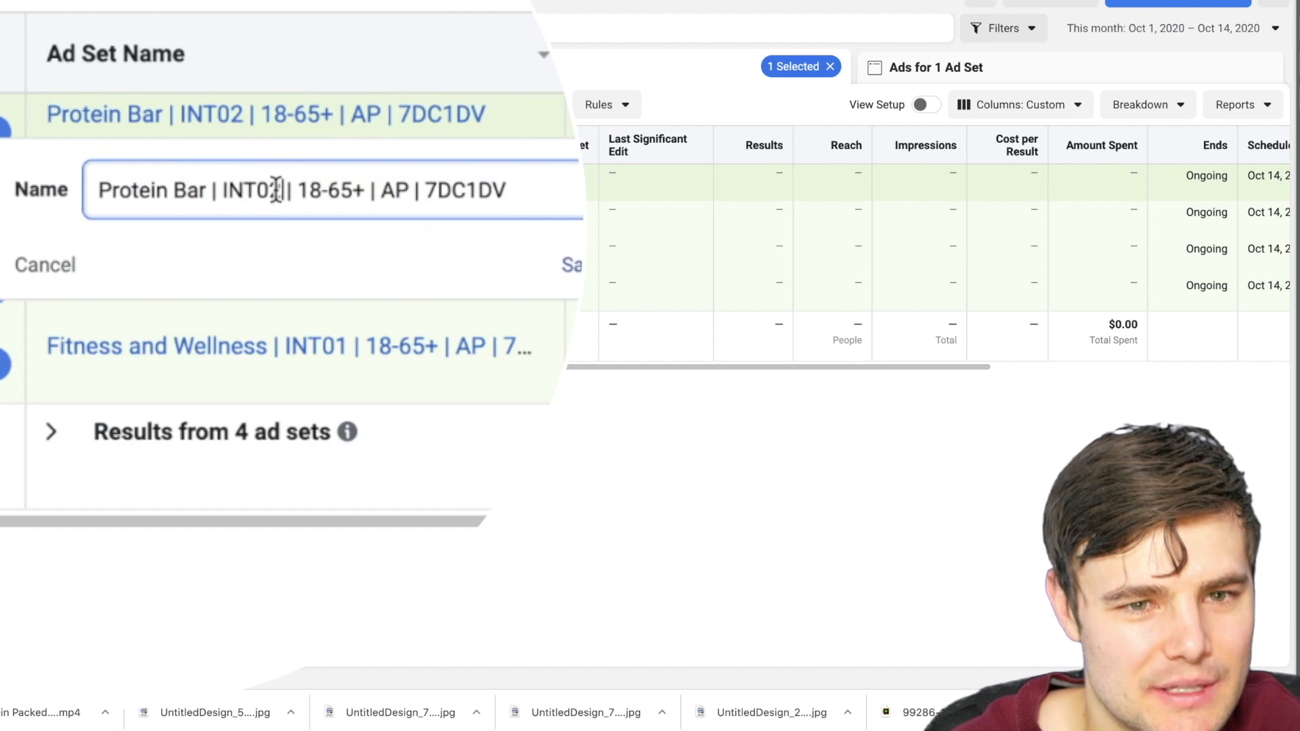
pyautogui.moveTo(278, 190); pyautogui.dragTo(58, 174)
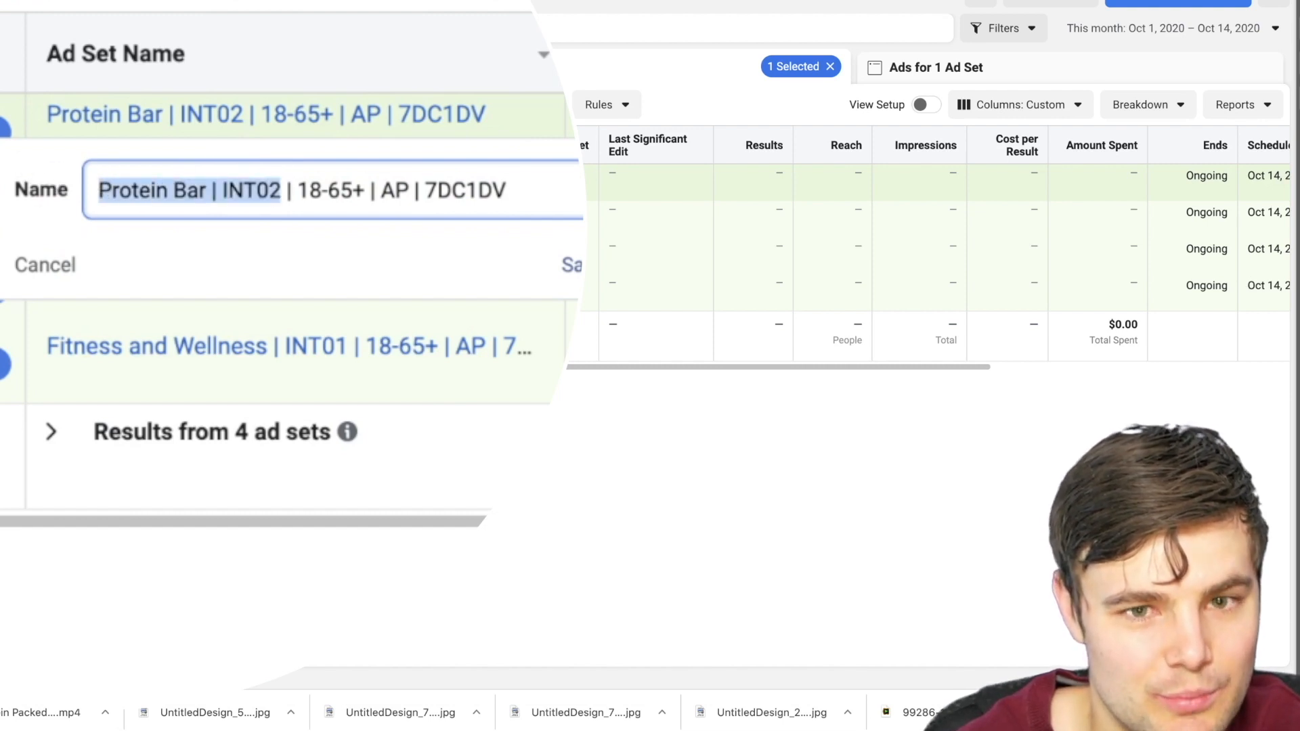
pyautogui.write('Bo')
pyautogui.press('BackSpace')
pyautogui.write('road')
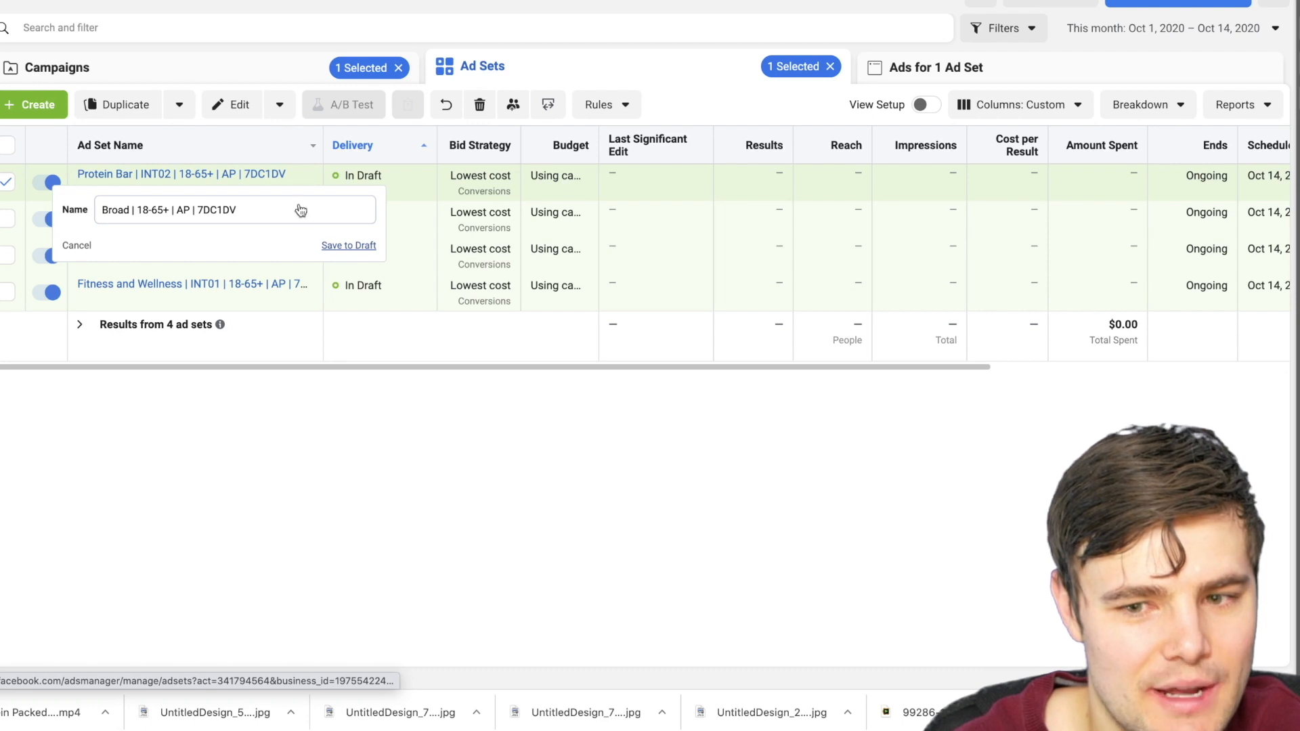
pyautogui.click(348, 245)
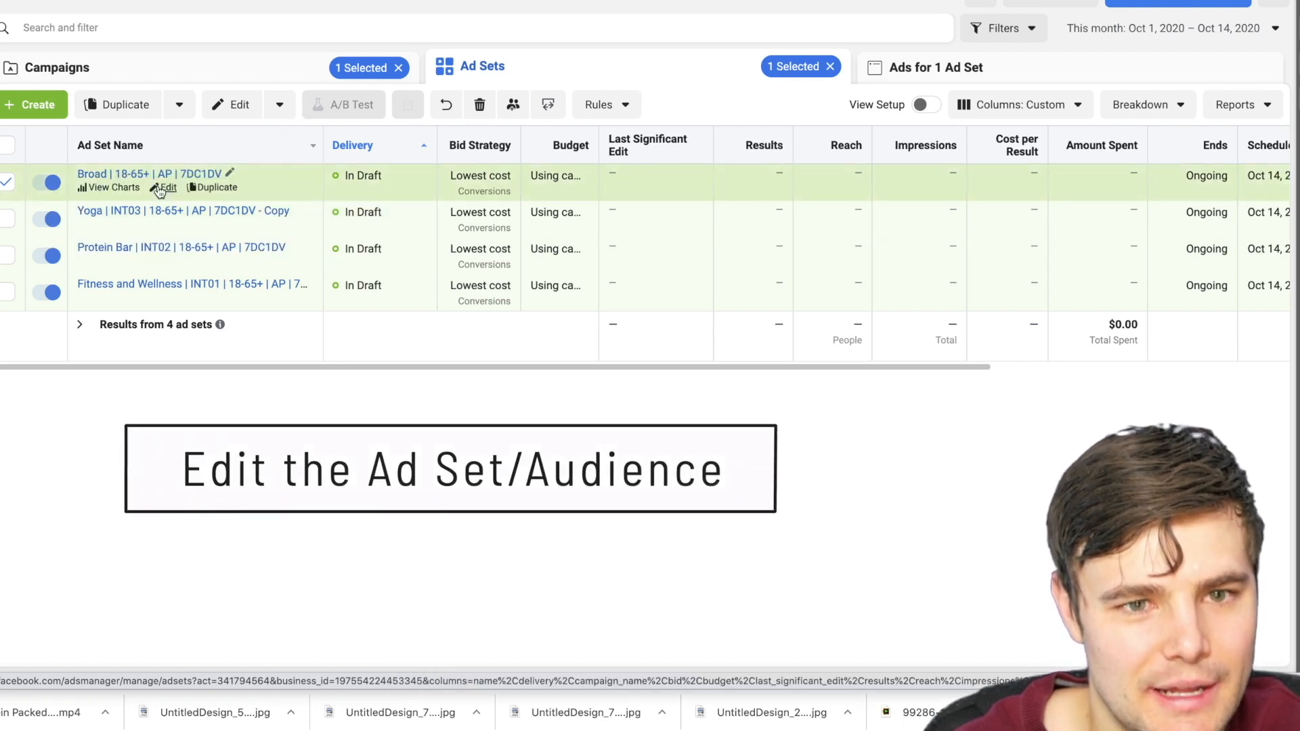
# Edit the Broad ad set and remove the Lärabar interest from its detailed targeting.
pyautogui.click(163, 187)
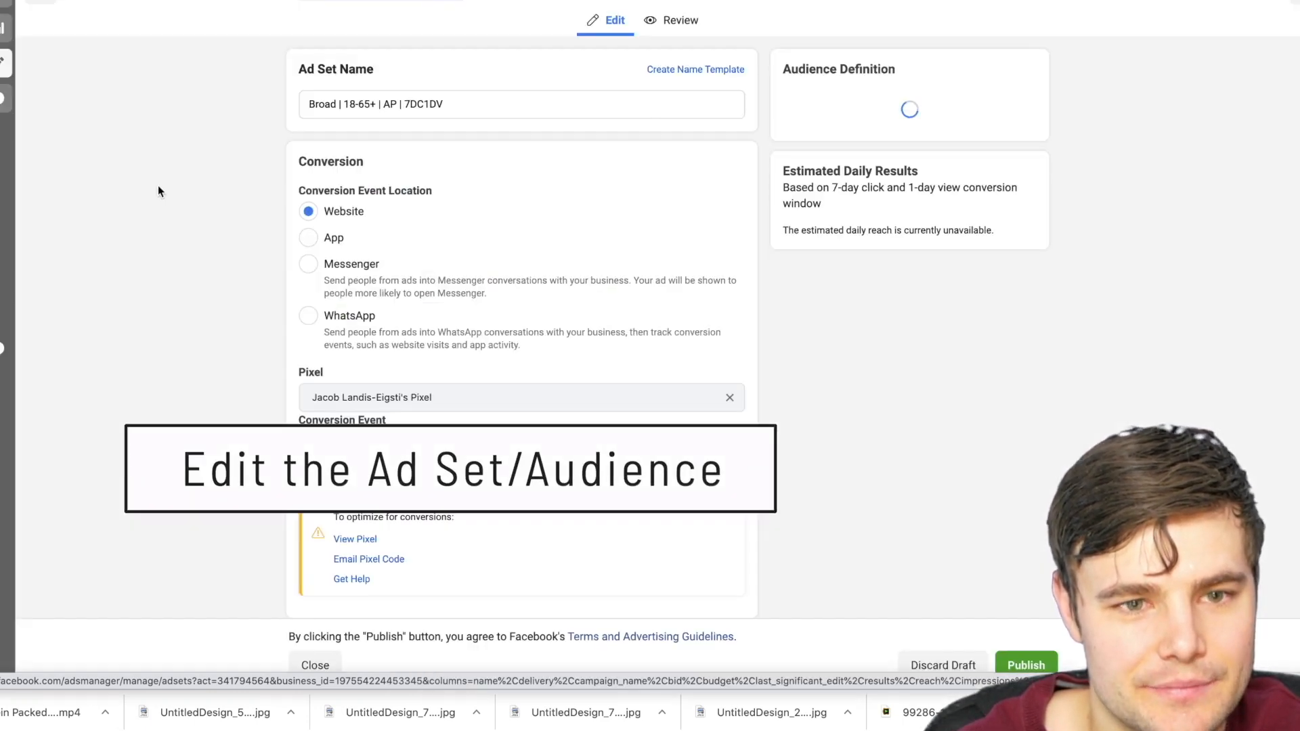
pyautogui.scroll(-10, 190, 162)
pyautogui.scroll(-5, 190, 170)
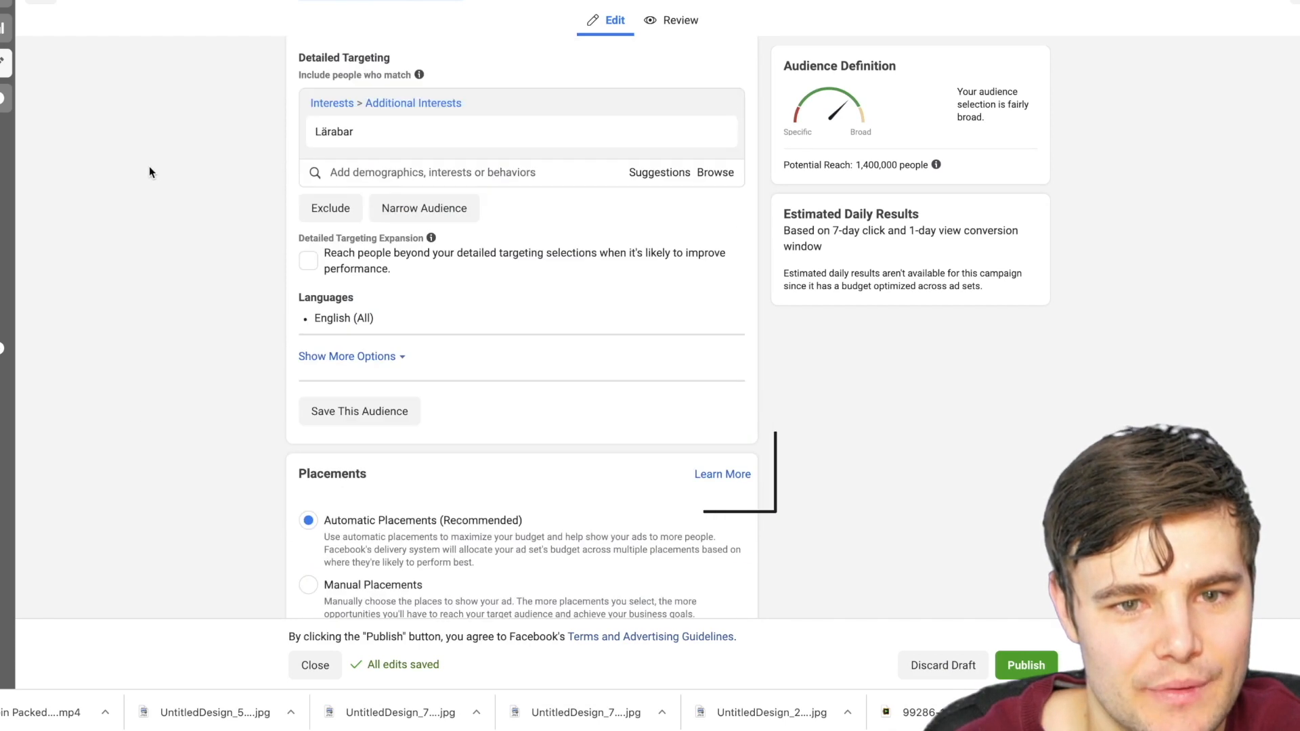
pyautogui.scroll(3, 189, 169)
pyautogui.moveTo(362, 342)
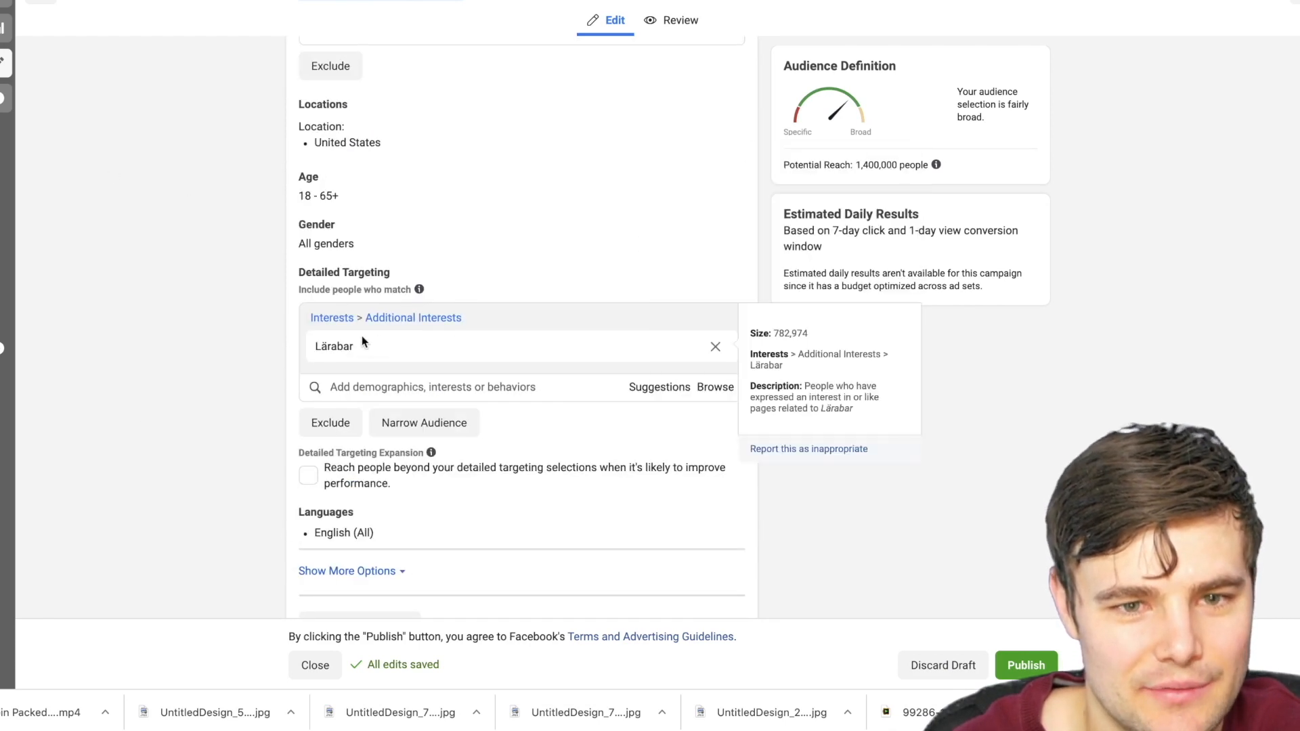
pyautogui.click(715, 348)
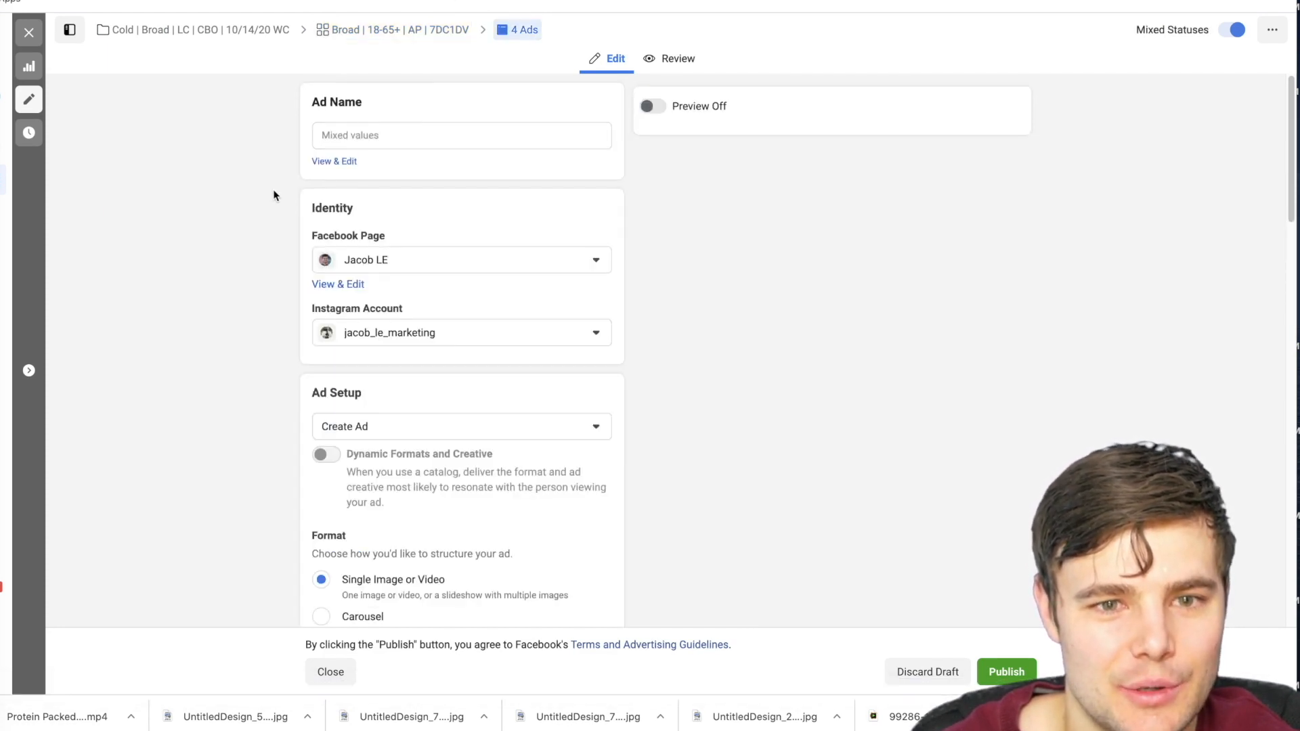
# Look through the combined creative and tracking settings of the Broad ad set's four ads.
pyautogui.scroll(-15, 275, 196)
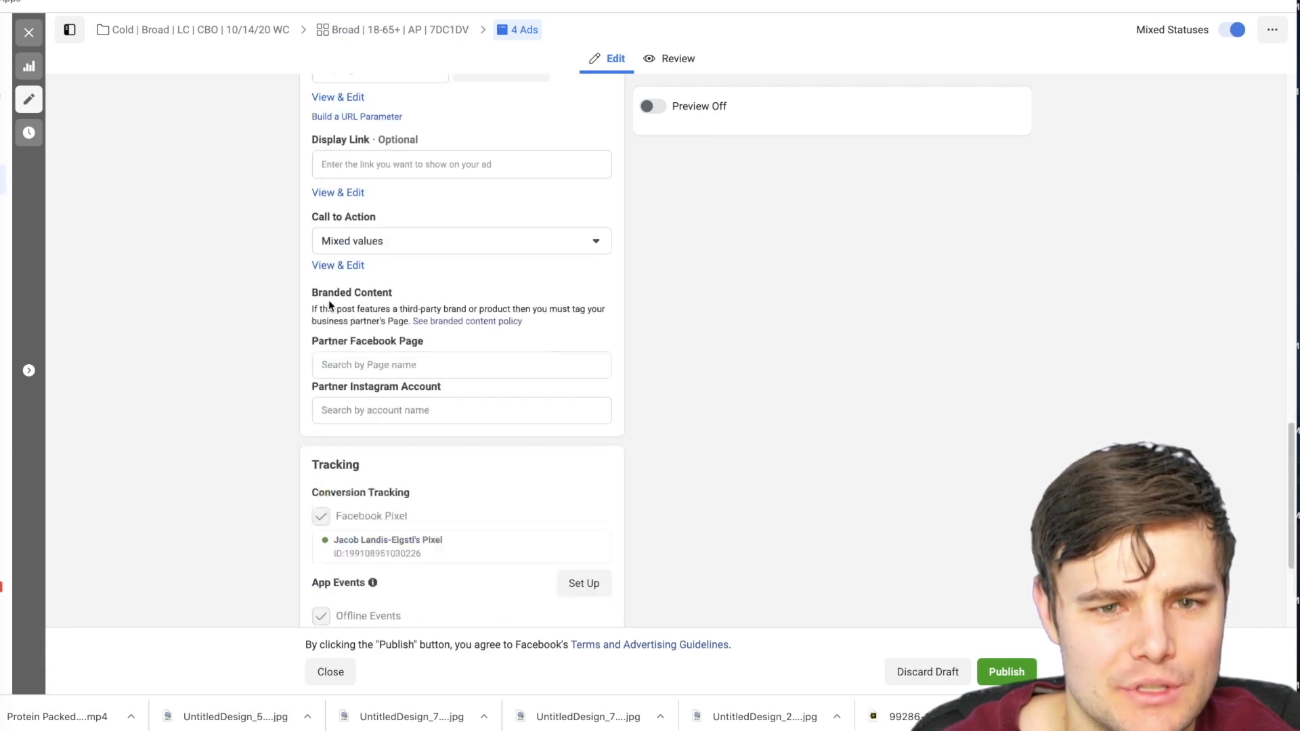
pyautogui.scroll(-3, 328, 305)
pyautogui.scroll(15, 332, 319)
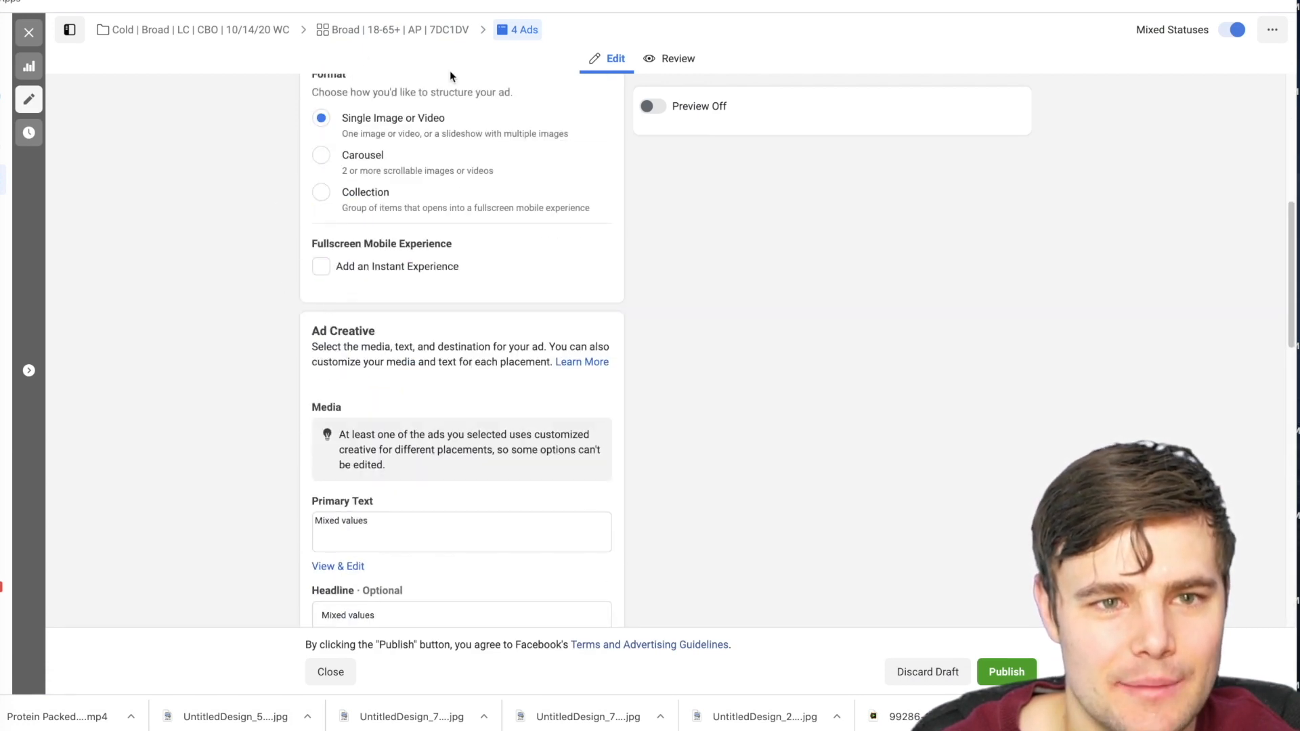
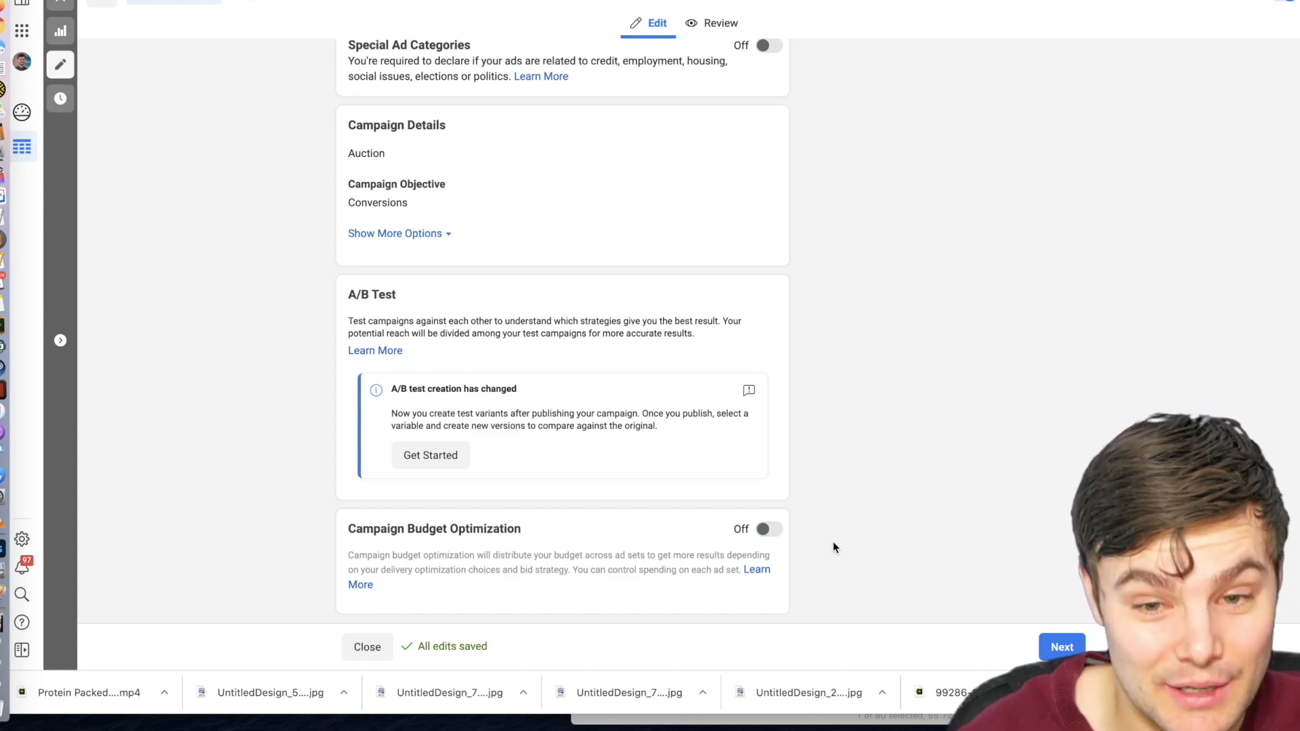
# Open the help article on Campaign Budget Optimization and look over the new conversions campaign's settings.
pyautogui.click(359, 585)
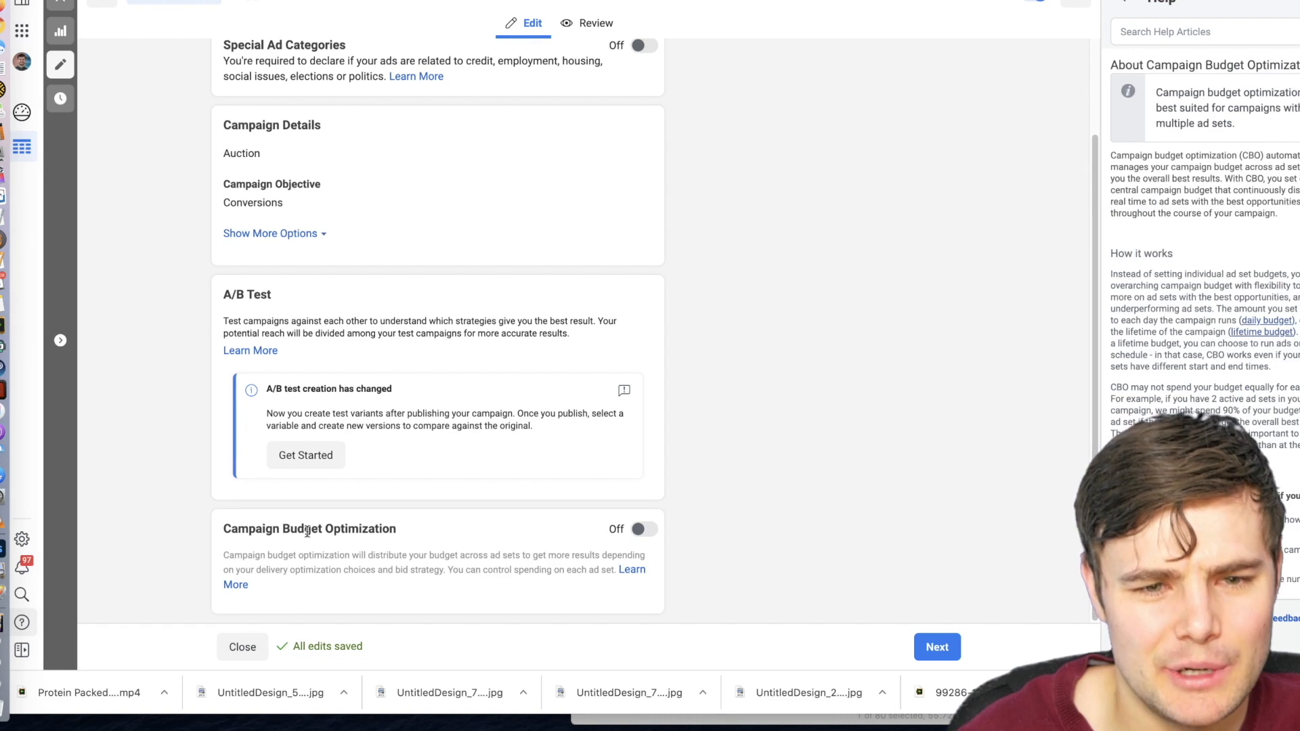
pyautogui.scroll(3, 416, 388)
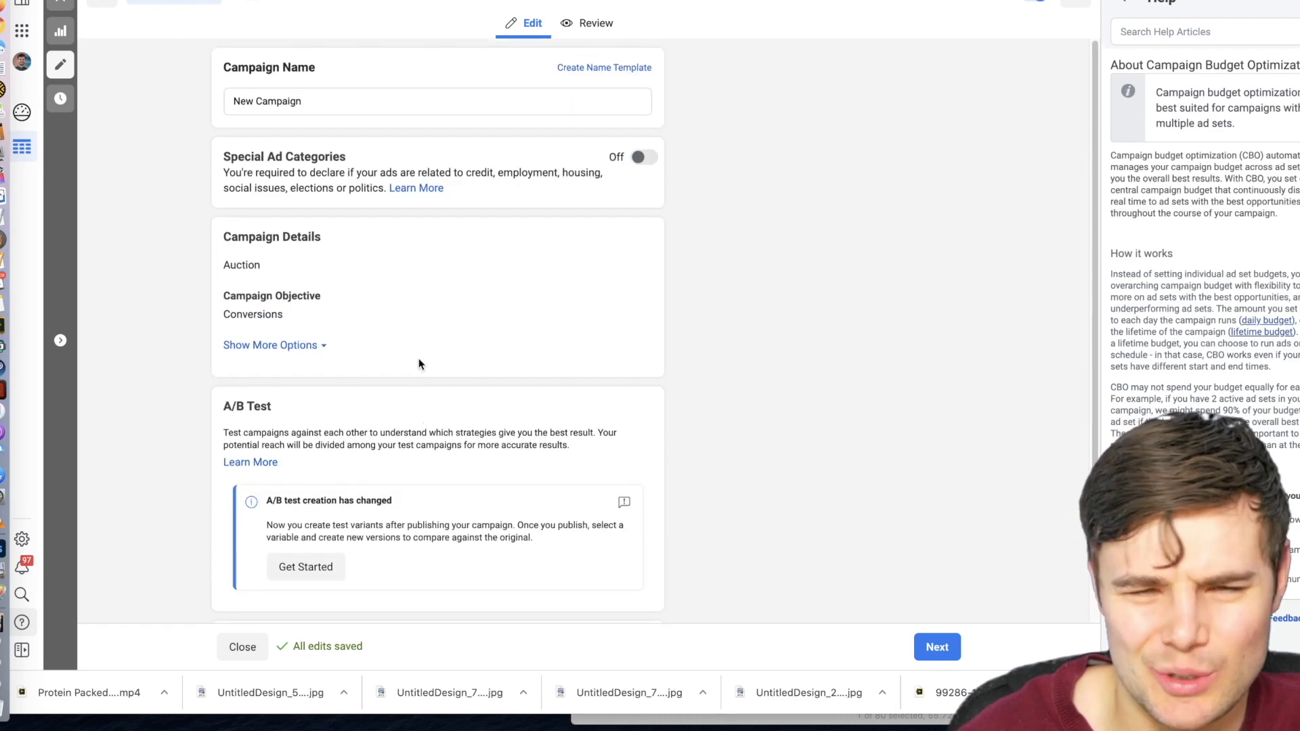
pyautogui.scroll(-3, 415, 388)
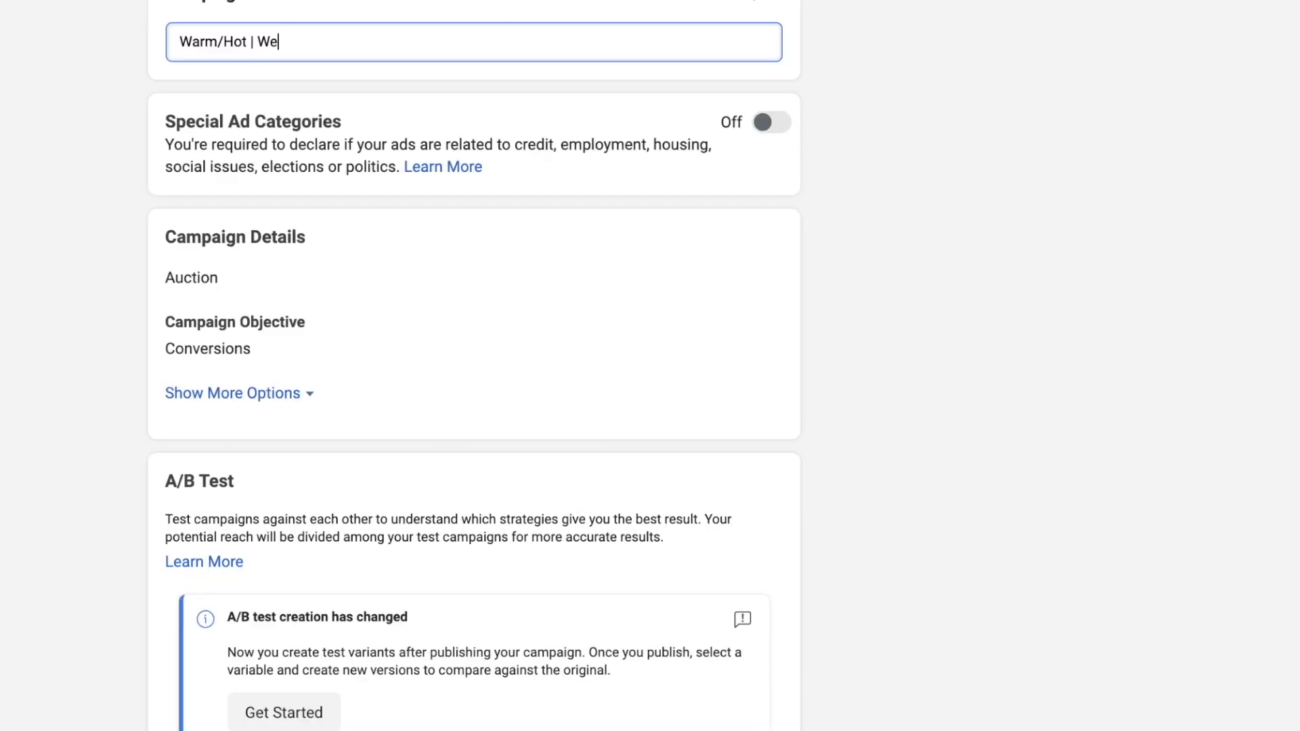
# Name the new campaign Warm/Hot | Website and Social | 10/14/20 | ABO | WC.
pyautogui.write('bsite and Social | 10/14/20 | ABO | ')
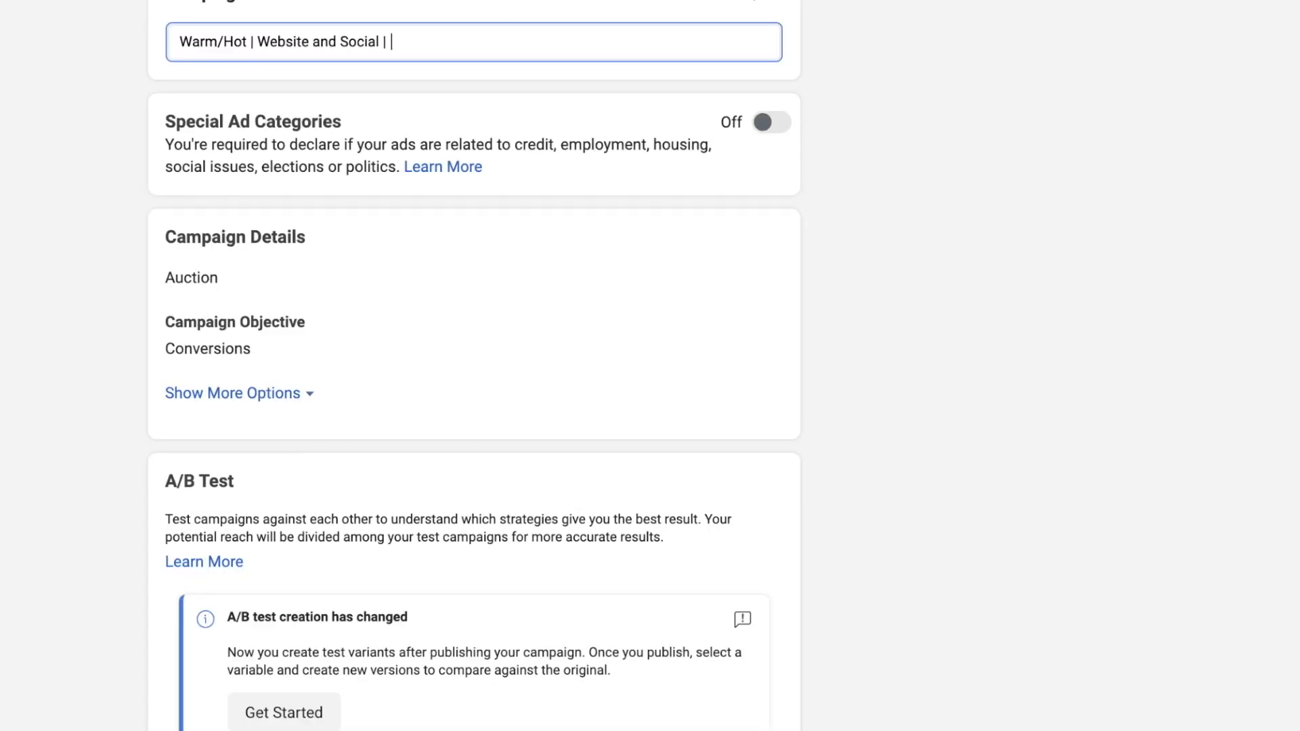
pyautogui.write('WC')
pyautogui.press('Left')
pyautogui.press('Left')
pyautogui.write('10/14/20 | ABO |')
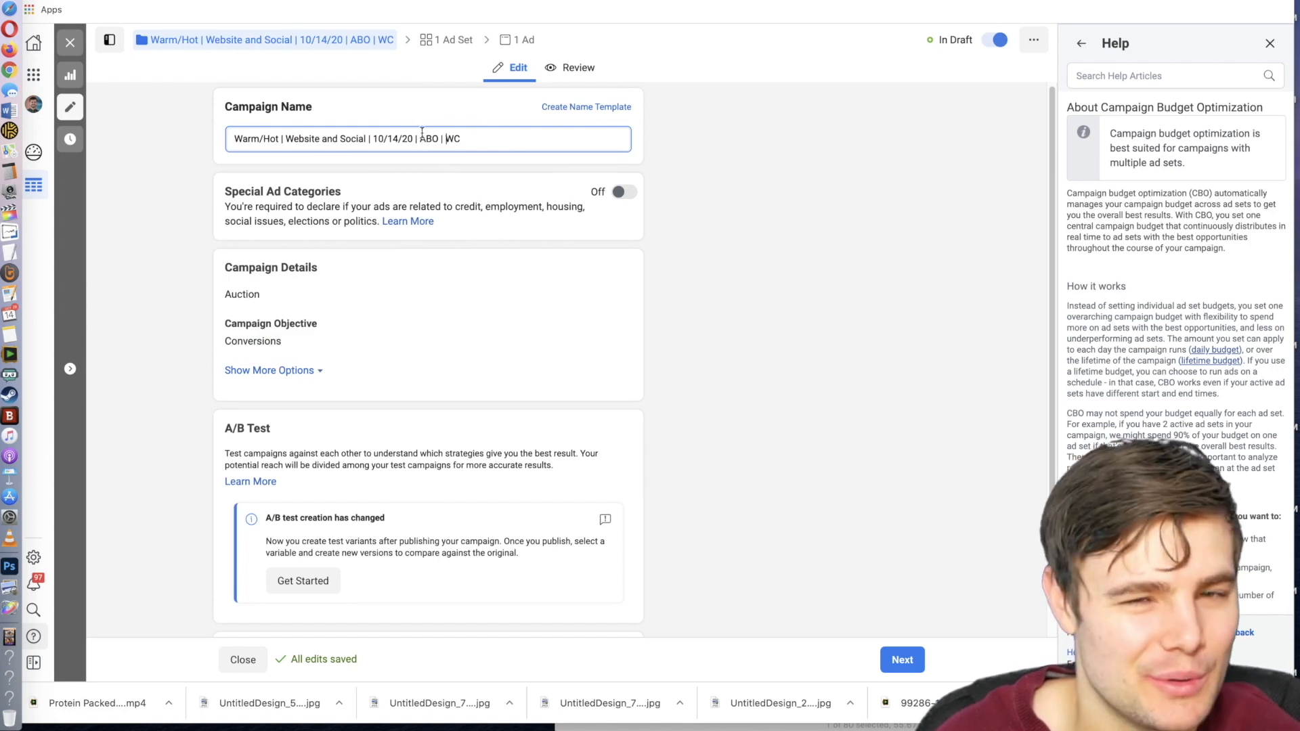
# Continue to the new campaign's ad set and turn off Detailed Targeting Expansion.
pyautogui.scroll(-2, 691, 249)
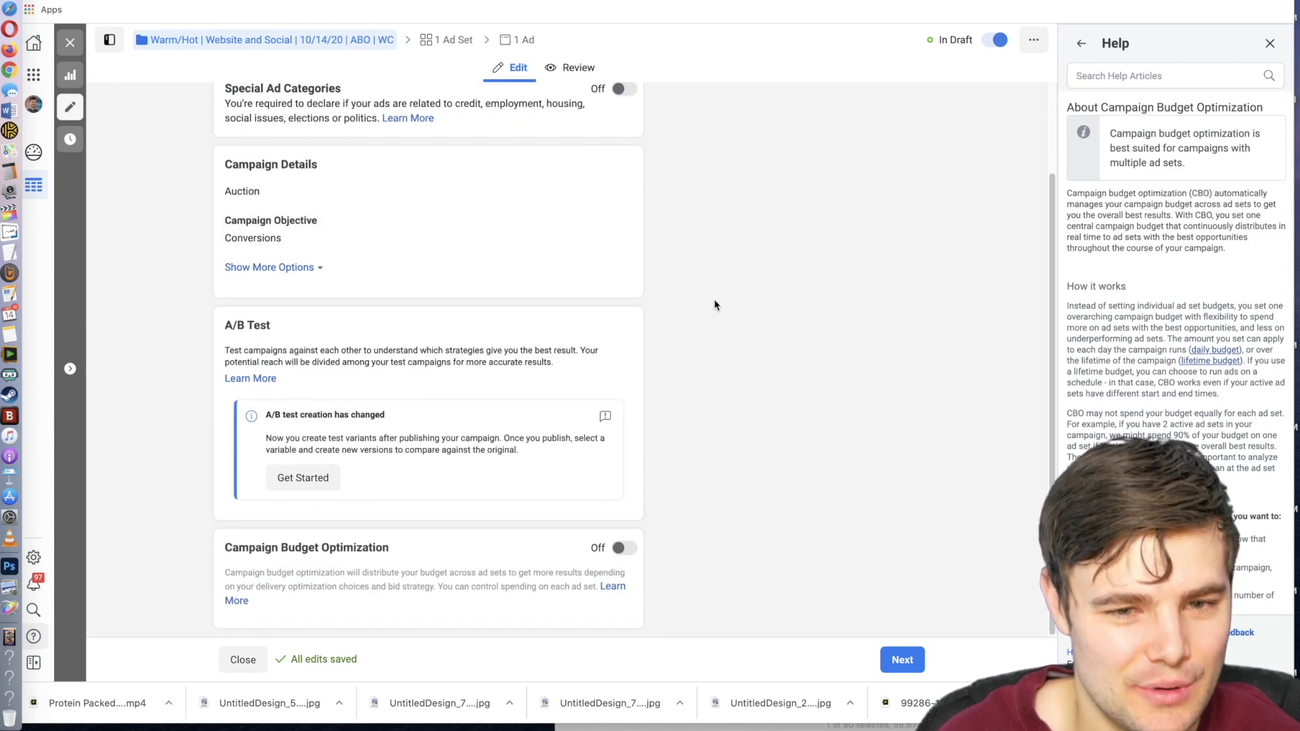
pyautogui.click(902, 661)
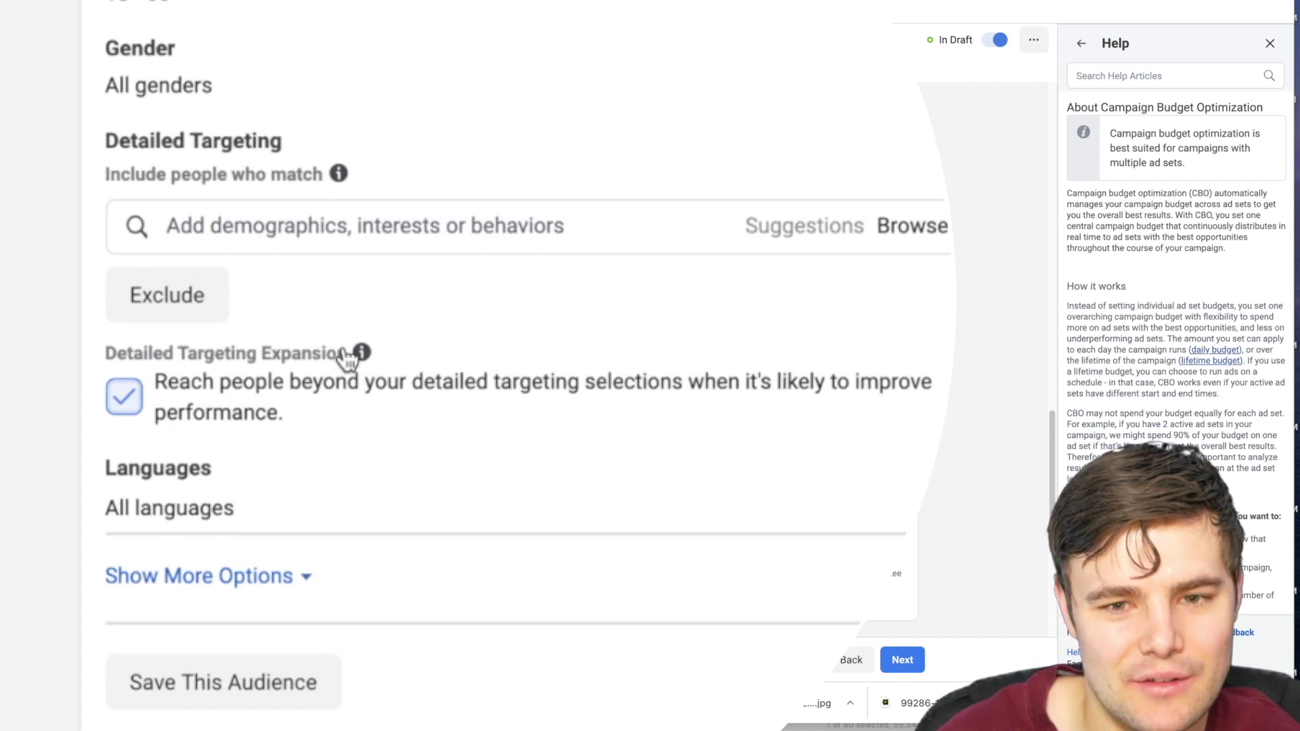
pyautogui.click(124, 396)
pyautogui.scroll(-3, 54, 440)
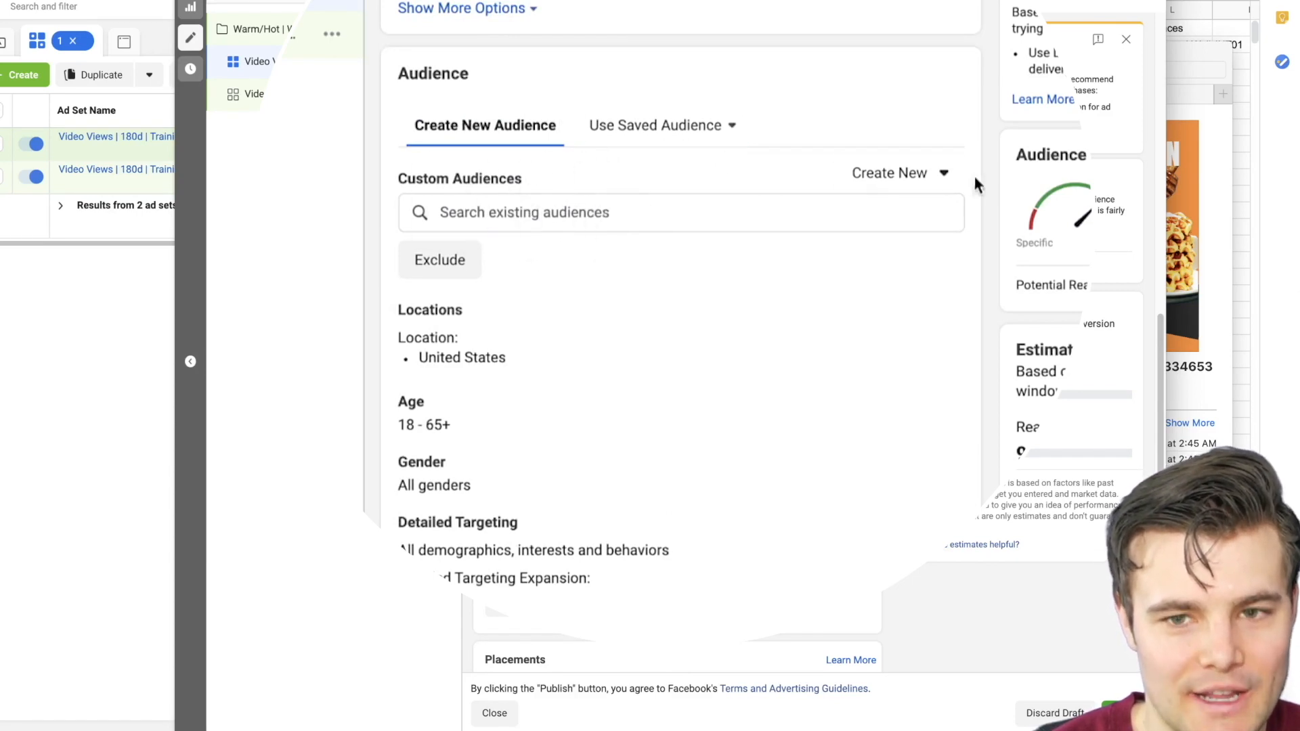
# Start a new website custom audience for the video views ad set and check the available pixels, keeping the selected one.
pyautogui.click(891, 174)
pyautogui.click(904, 223)
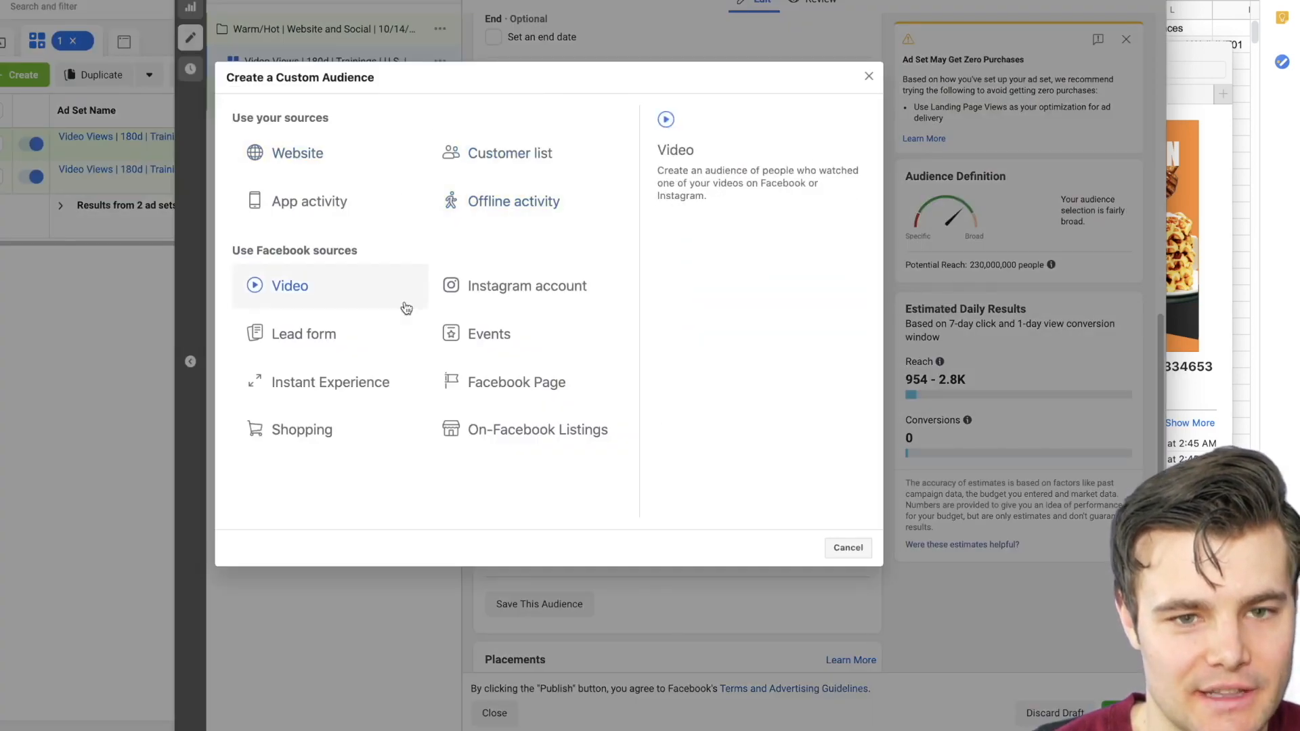
pyautogui.click(312, 155)
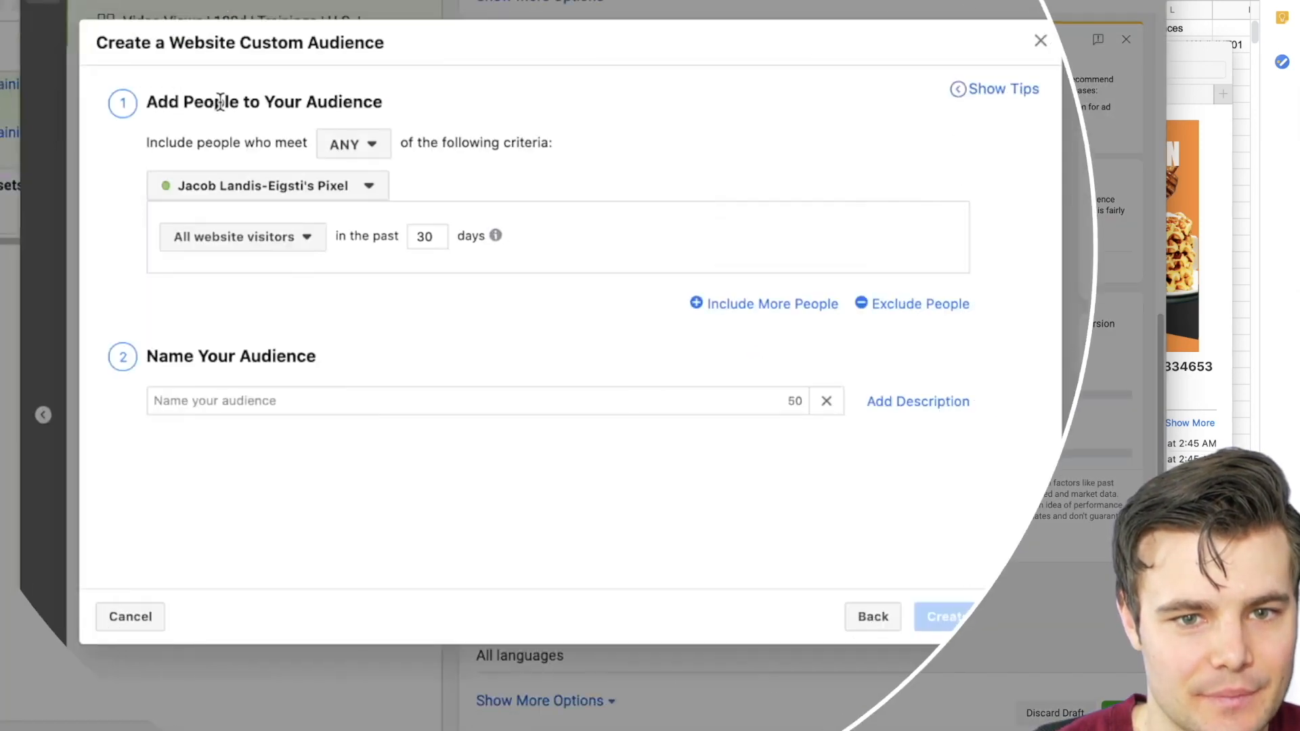
pyautogui.click(259, 189)
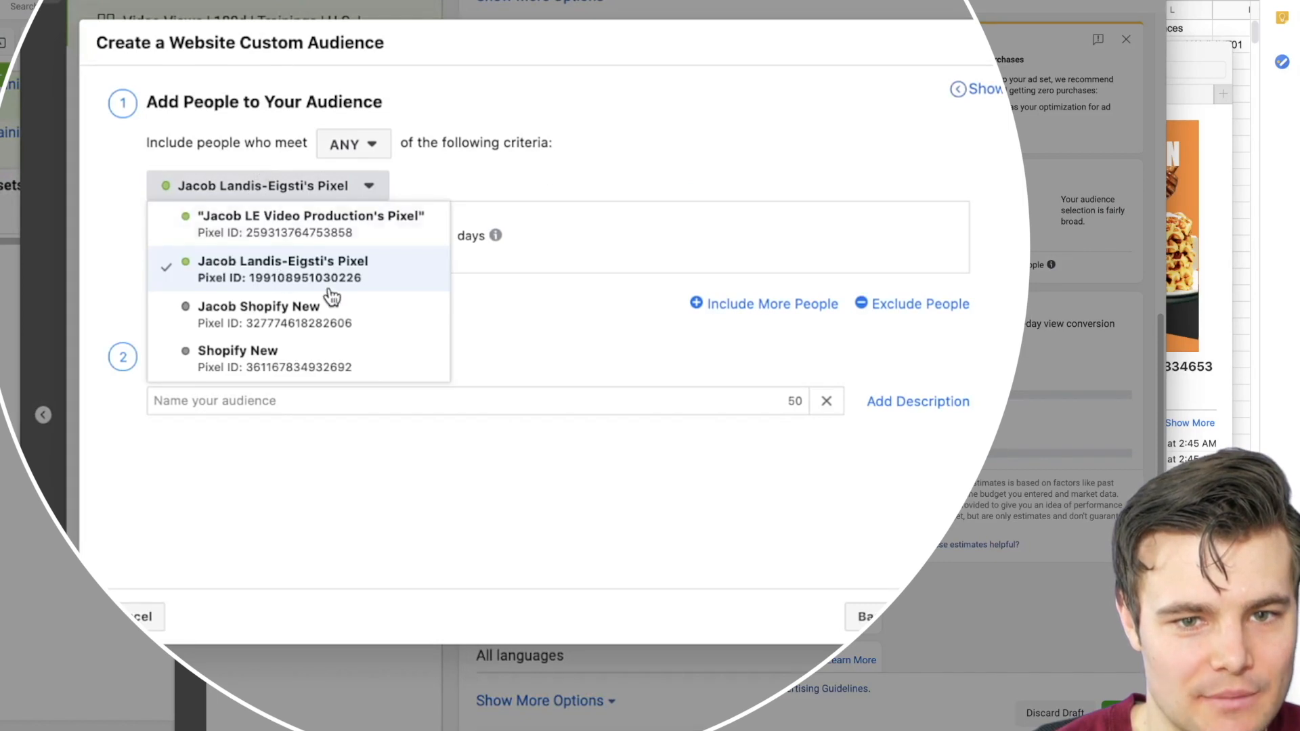
pyautogui.click(605, 117)
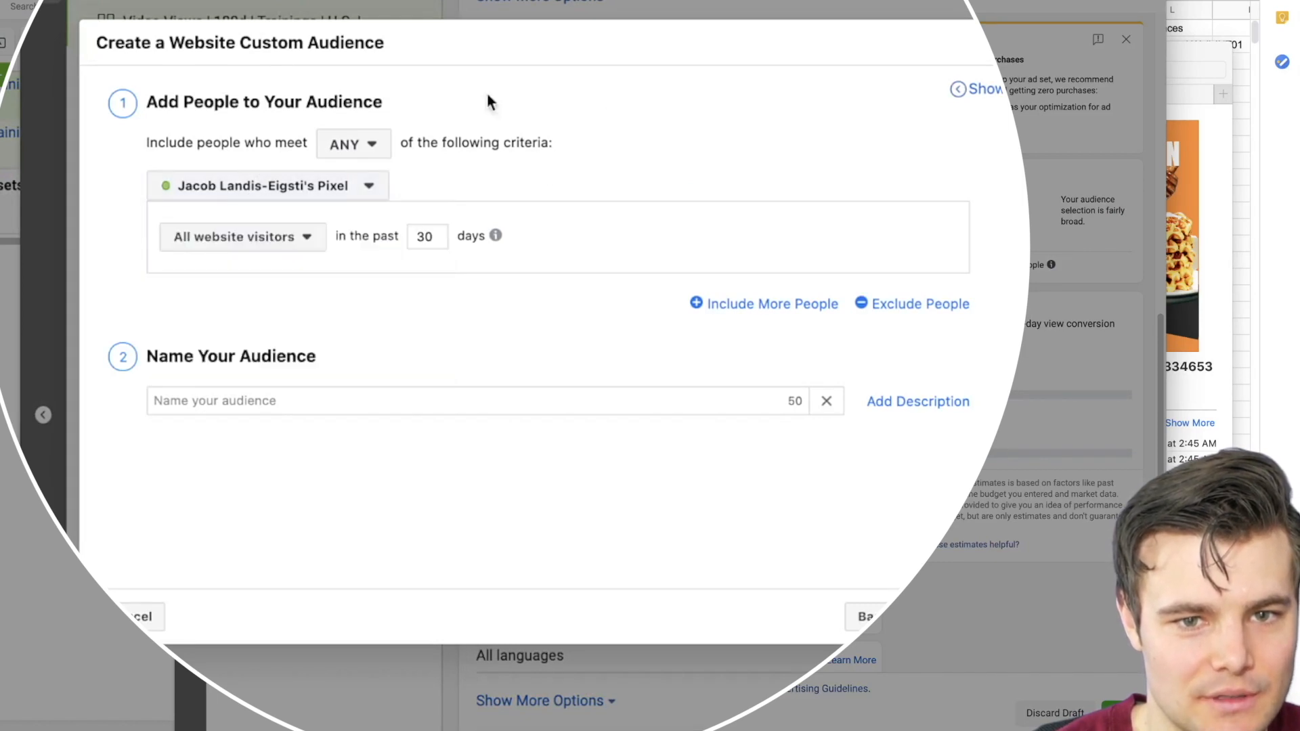
# Set the website audience criteria to visitors by time spent, top 25%, in the past 30 days.
pyautogui.click(261, 241)
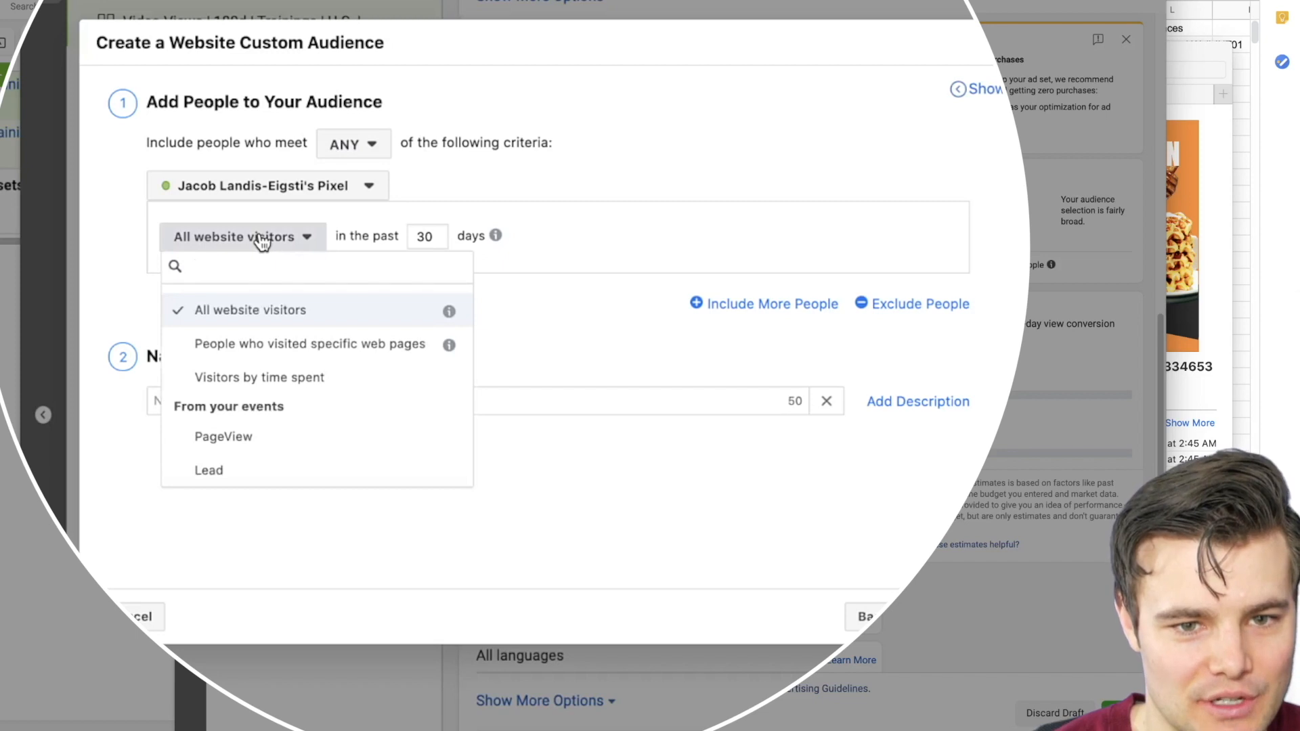
pyautogui.click(275, 378)
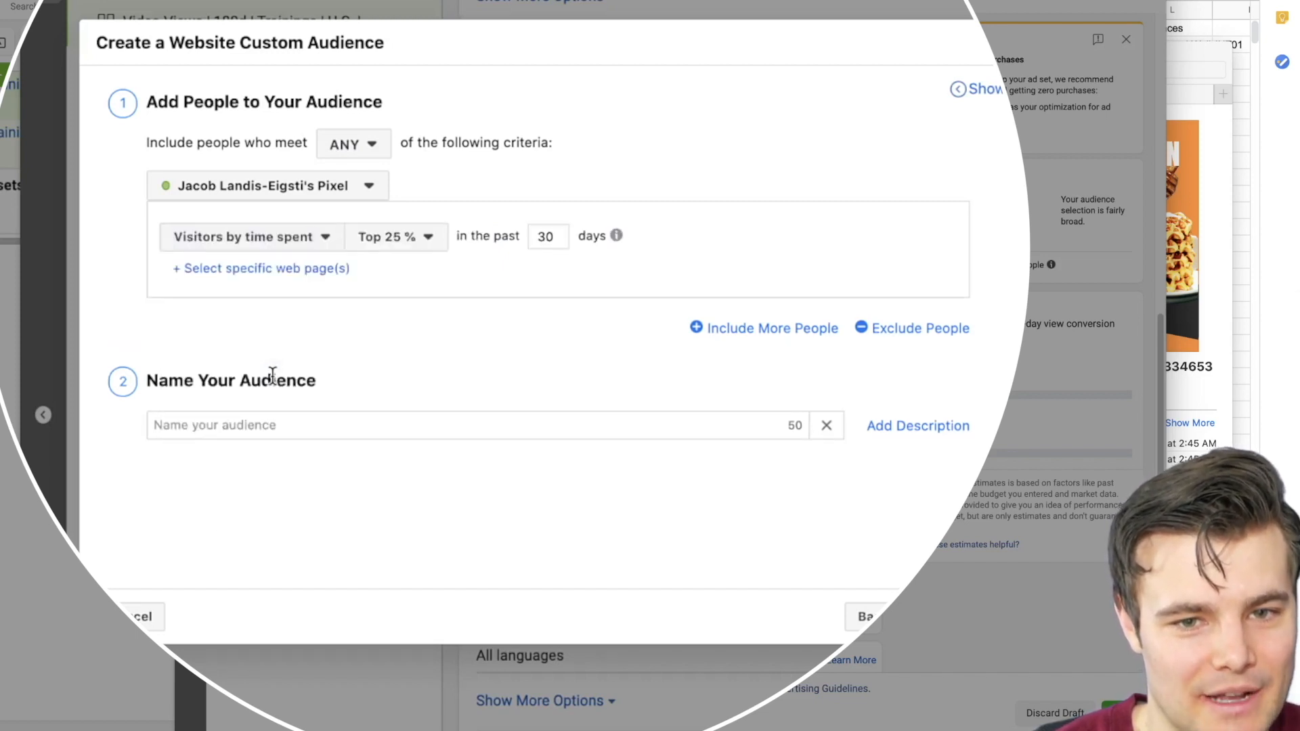
pyautogui.click(403, 245)
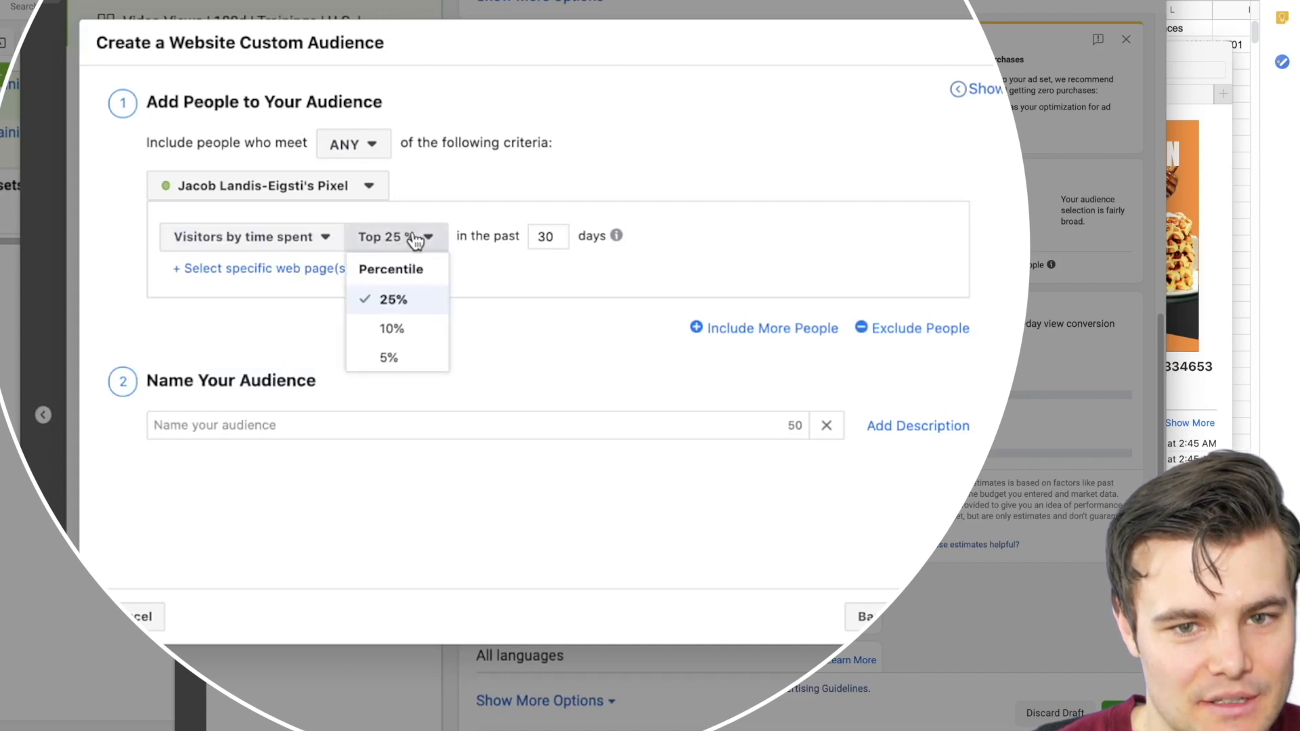
pyautogui.click(397, 304)
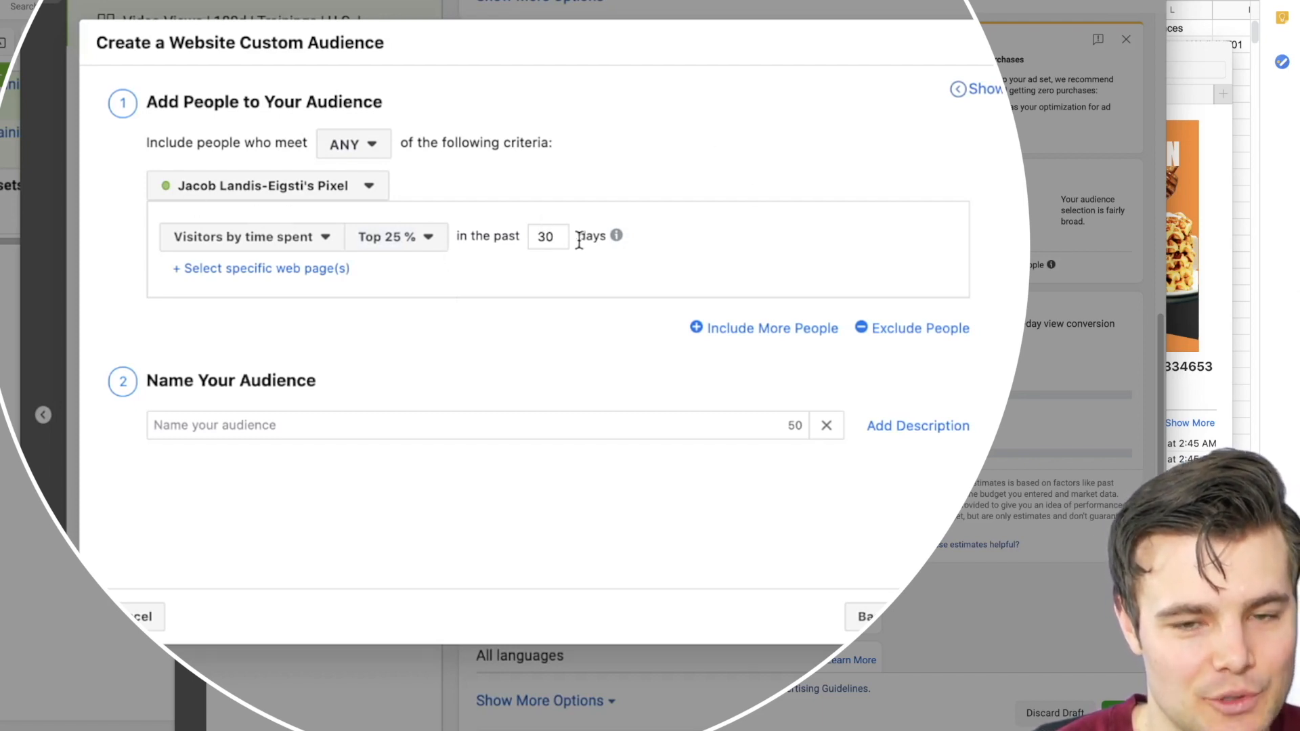
# Name the audience High Intent 30D All Visitors, create it and finish the custom audience dialog.
pyautogui.click(330, 412)
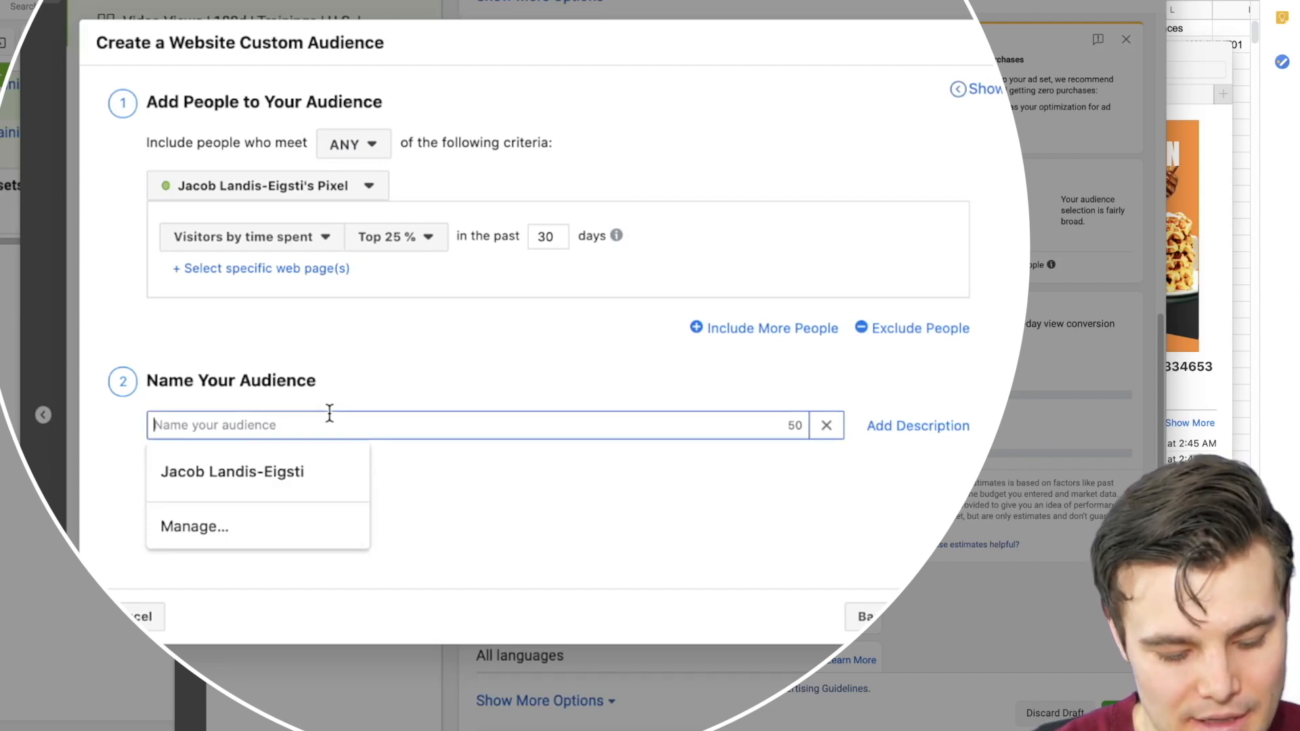
pyautogui.write('High')
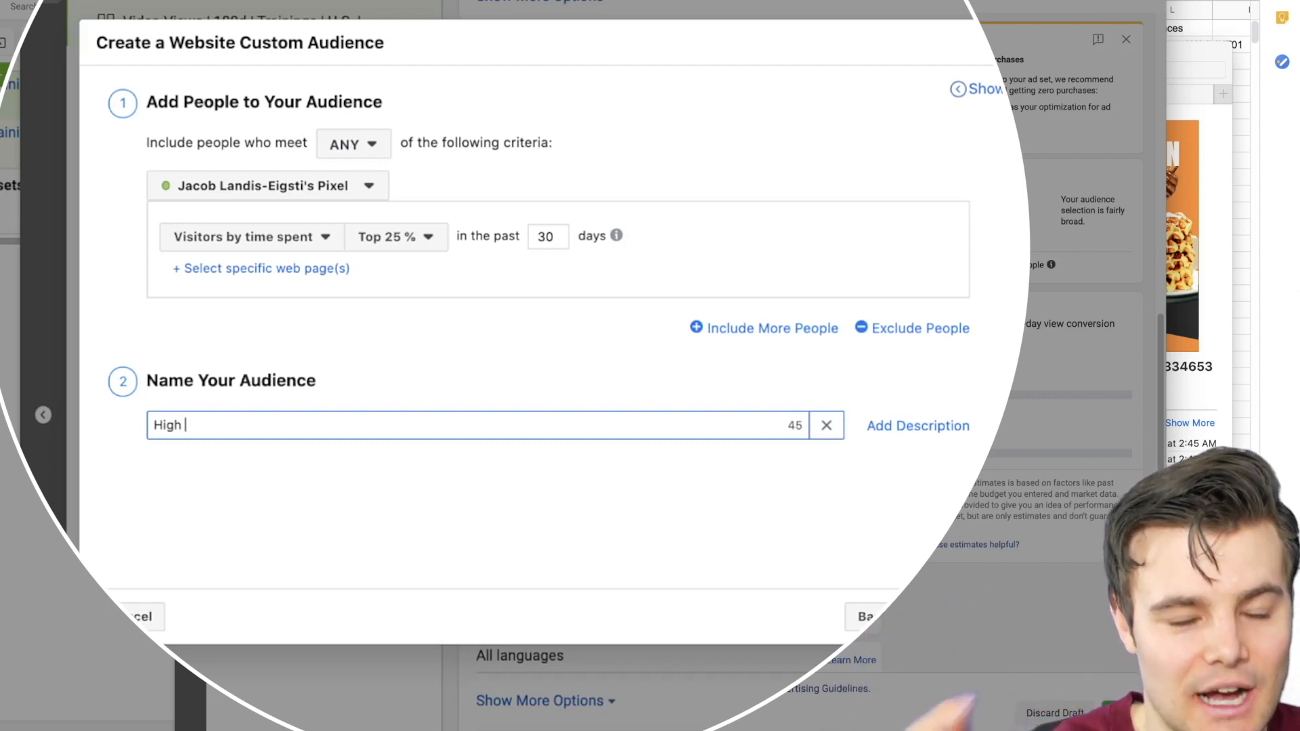
pyautogui.write('Intent 30D All Visitors')
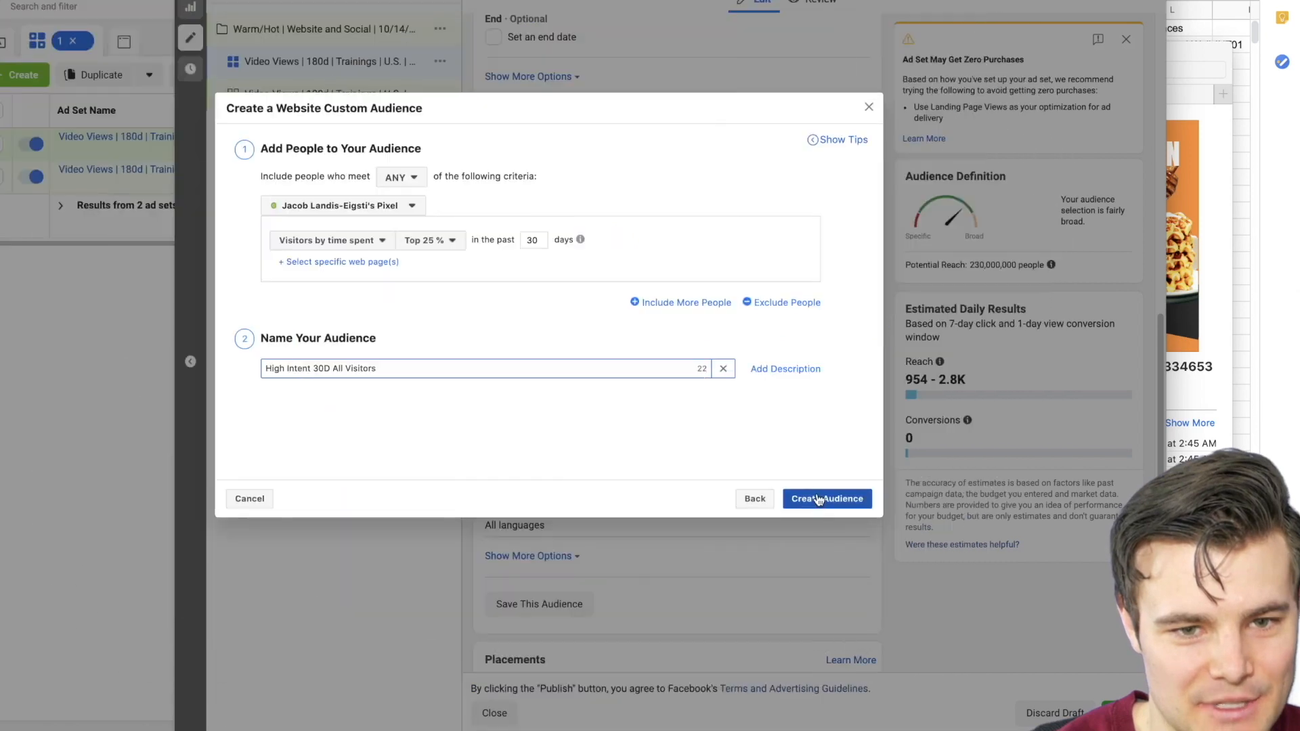
pyautogui.click(819, 499)
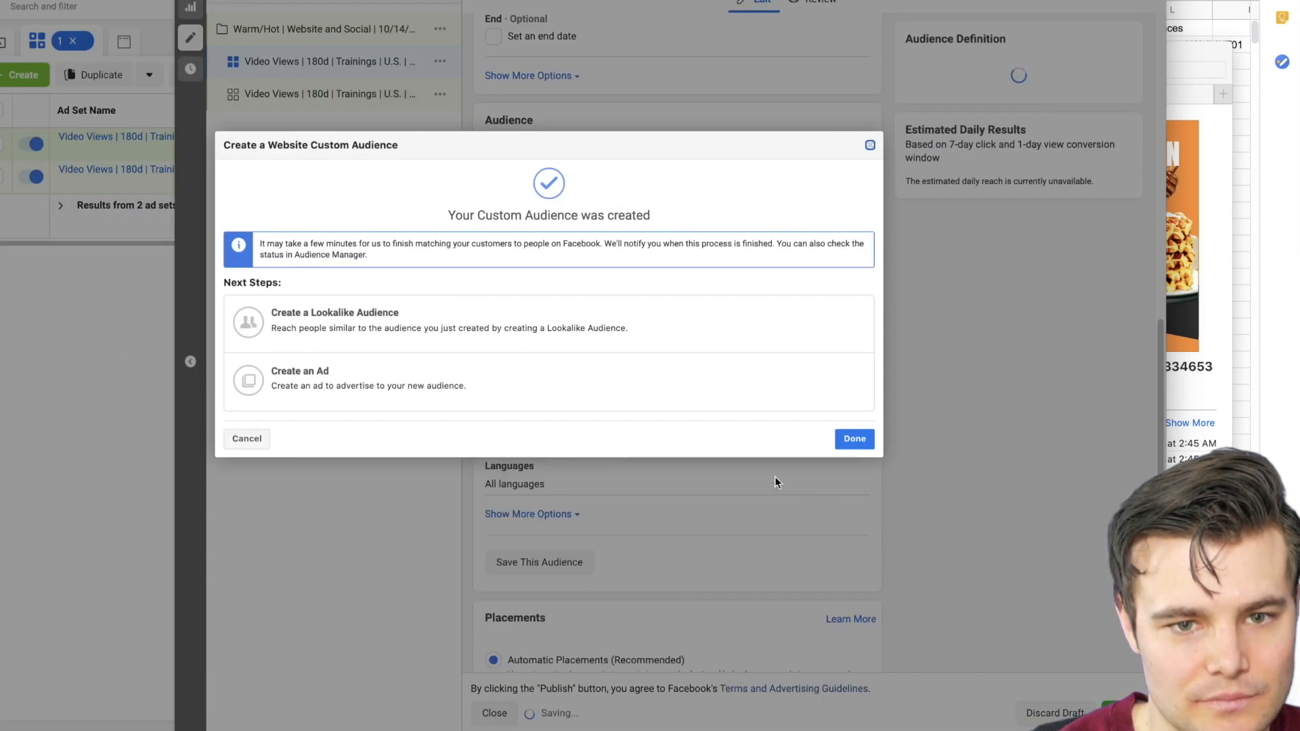
pyautogui.click(855, 439)
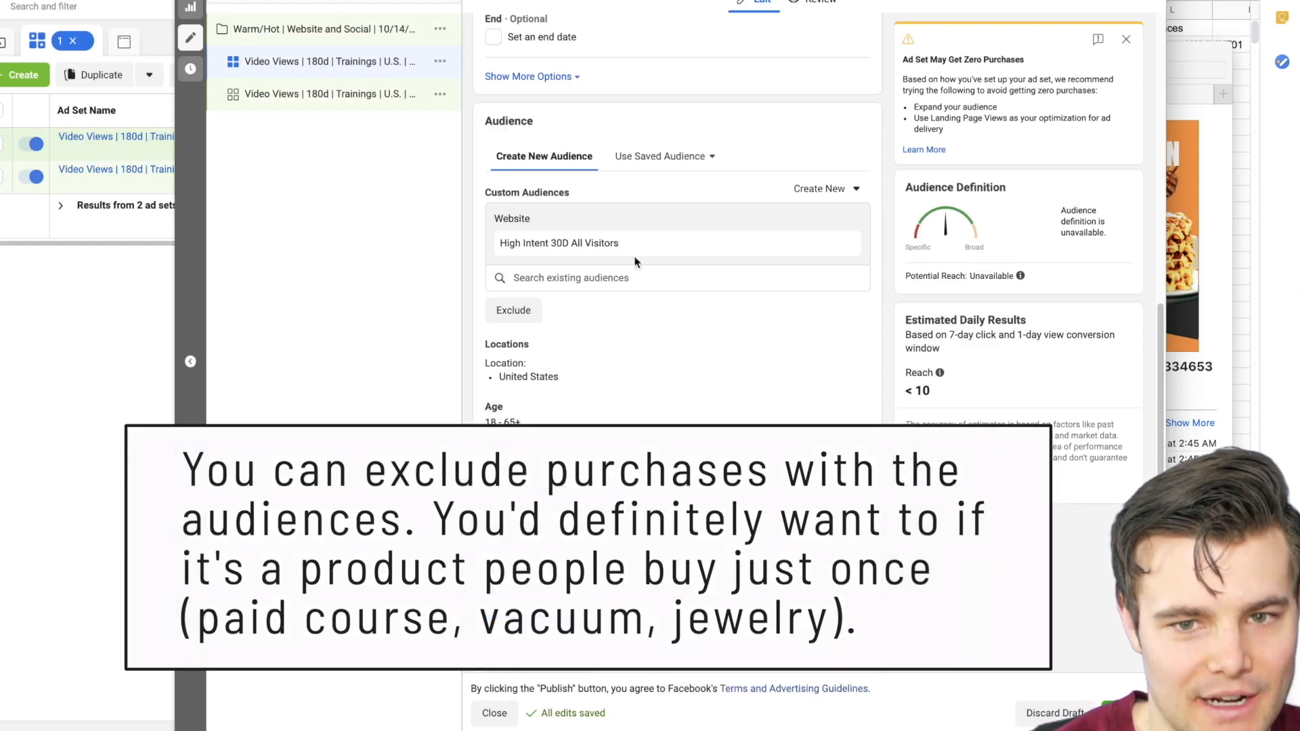
# Remove the High Intent 30D All Visitors audience from the ad set and add it back by searching existing audiences for "high".
pyautogui.click(843, 243)
pyautogui.click(673, 214)
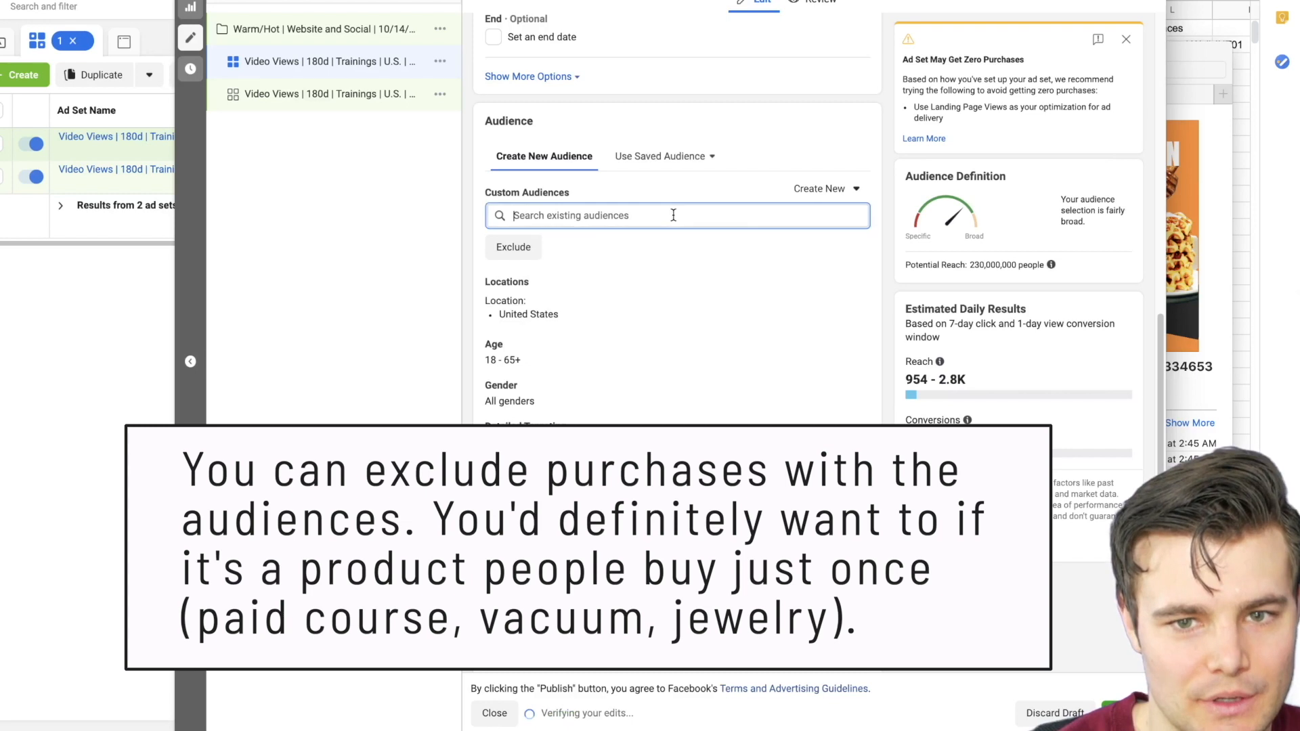
pyautogui.write('high')
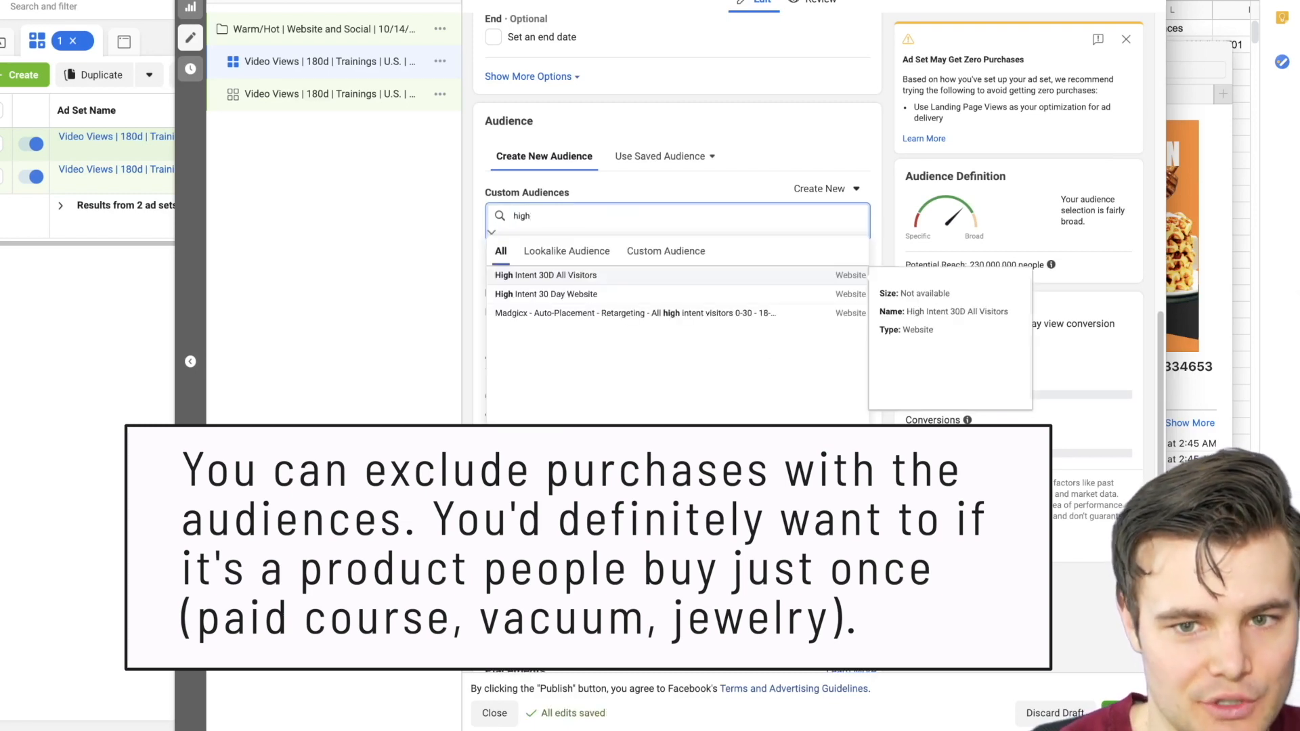
pyautogui.click(575, 276)
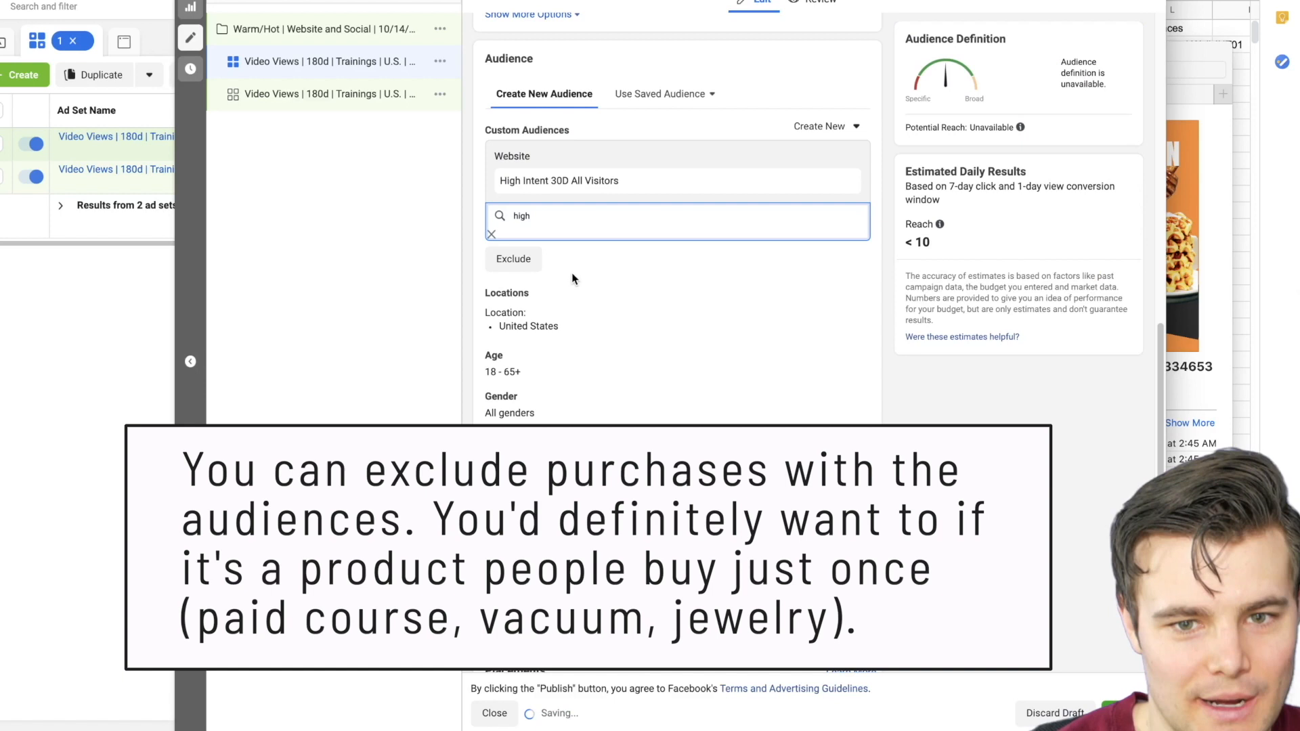
pyautogui.click(659, 176)
pyautogui.scroll(-4, 643, 242)
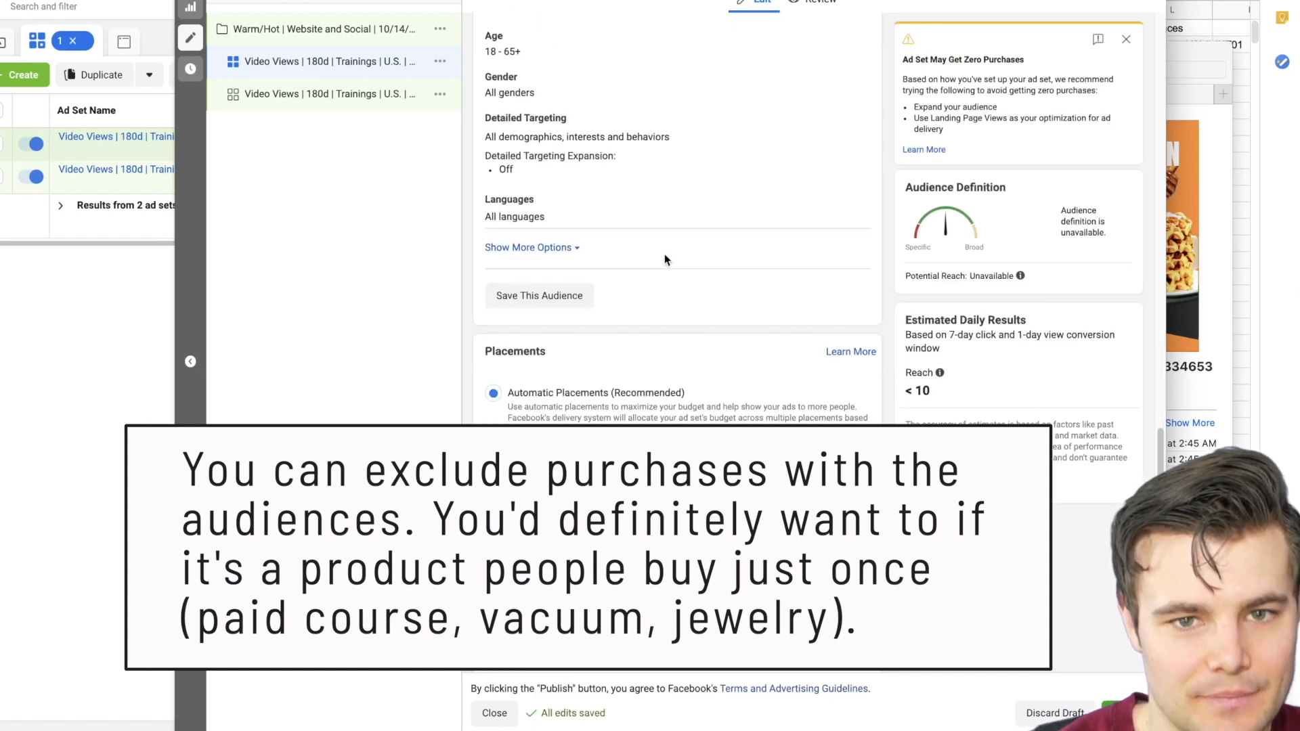
# Rename the ad set so it begins with High Intent | 30d | All Pages and trim the end of its name.
pyautogui.scroll(15, 691, 217)
pyautogui.write('High Intent | ')
pyautogui.moveTo(547, 75); pyautogui.dragTo(622, 72)
pyautogui.write('300d | All Pages')
pyautogui.click(755, 74)
pyautogui.press('BackSpace')
pyautogui.press('BackSpace')
pyautogui.press('BackSpace')
pyautogui.press('BackSpace')
pyautogui.press('BackSpace')
pyautogui.press('BackSpace')
pyautogui.press('BackSpace')
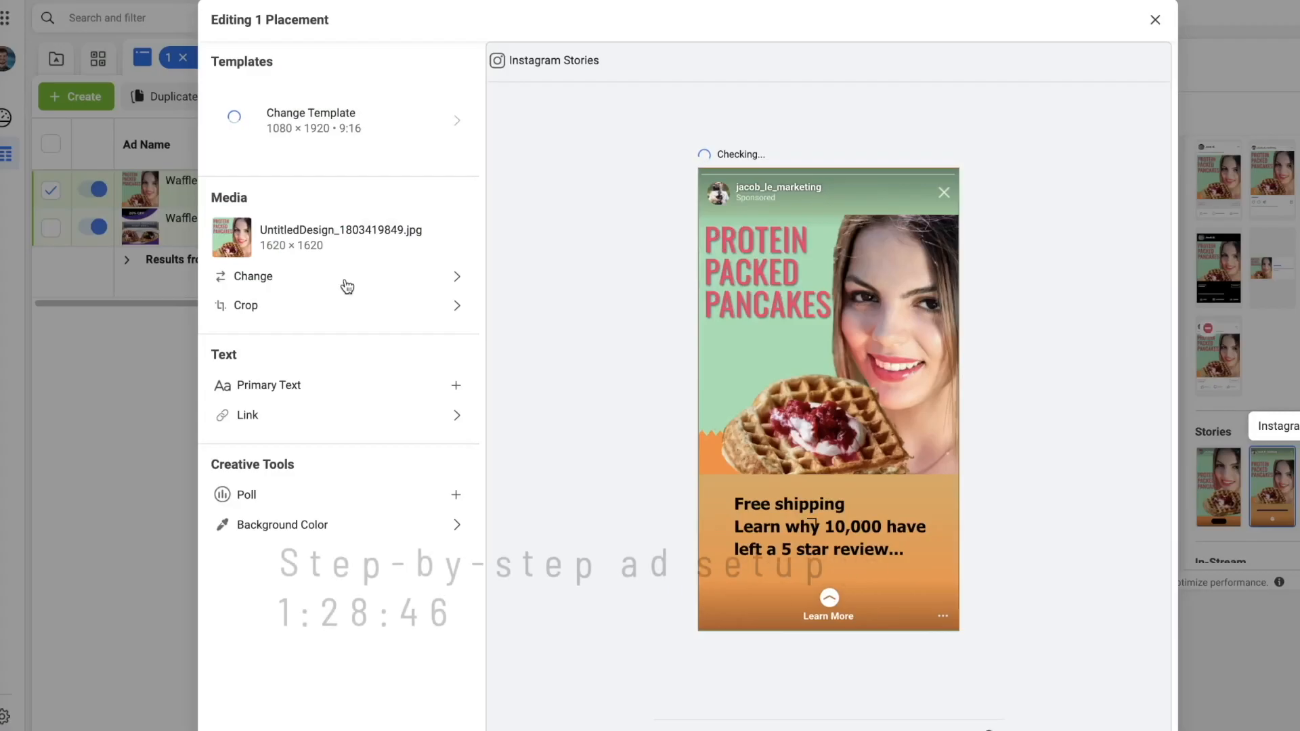
# Change the image used by the waffle ad's Instagram Stories placement.
pyautogui.click(346, 277)
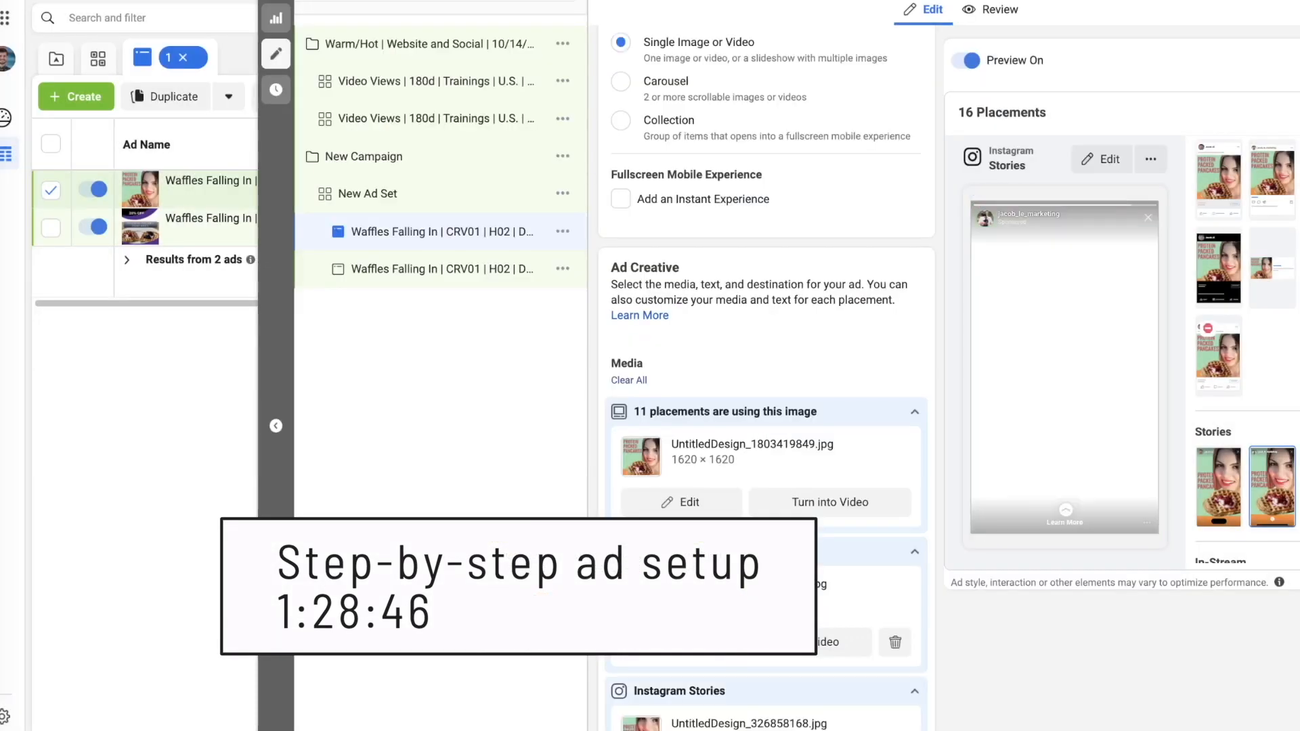
pyautogui.click(1088, 157)
pyautogui.click(456, 277)
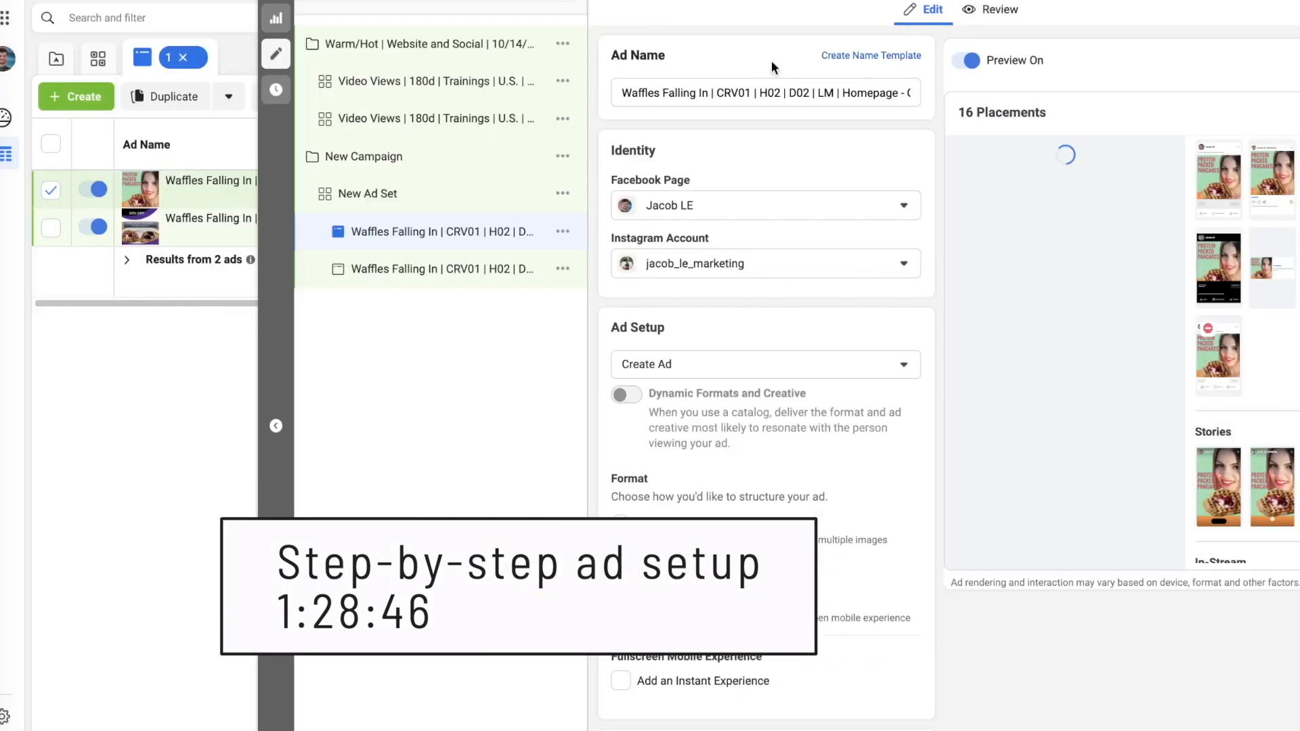
# Rename the duplicated Waffles Falling In ad with the codes CRP04 | H03 | D05.
pyautogui.write('CRP0435')
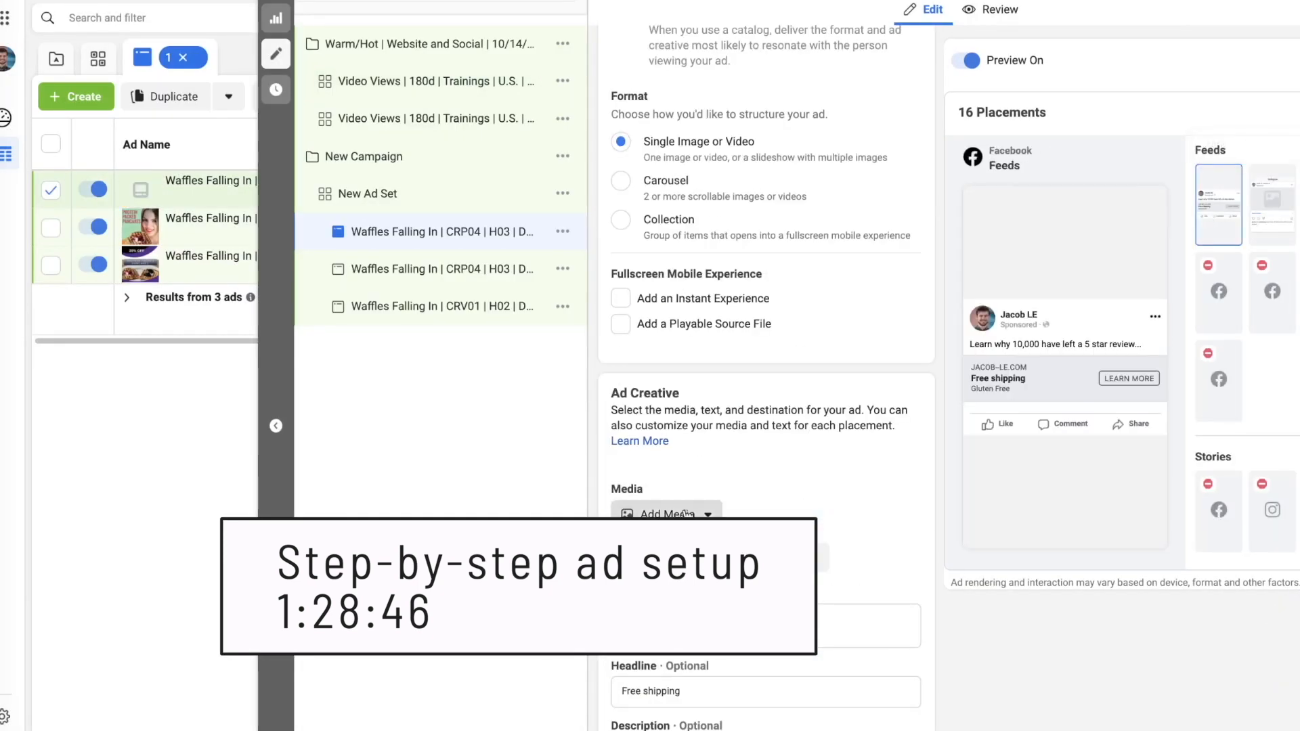
pyautogui.click(337, 271)
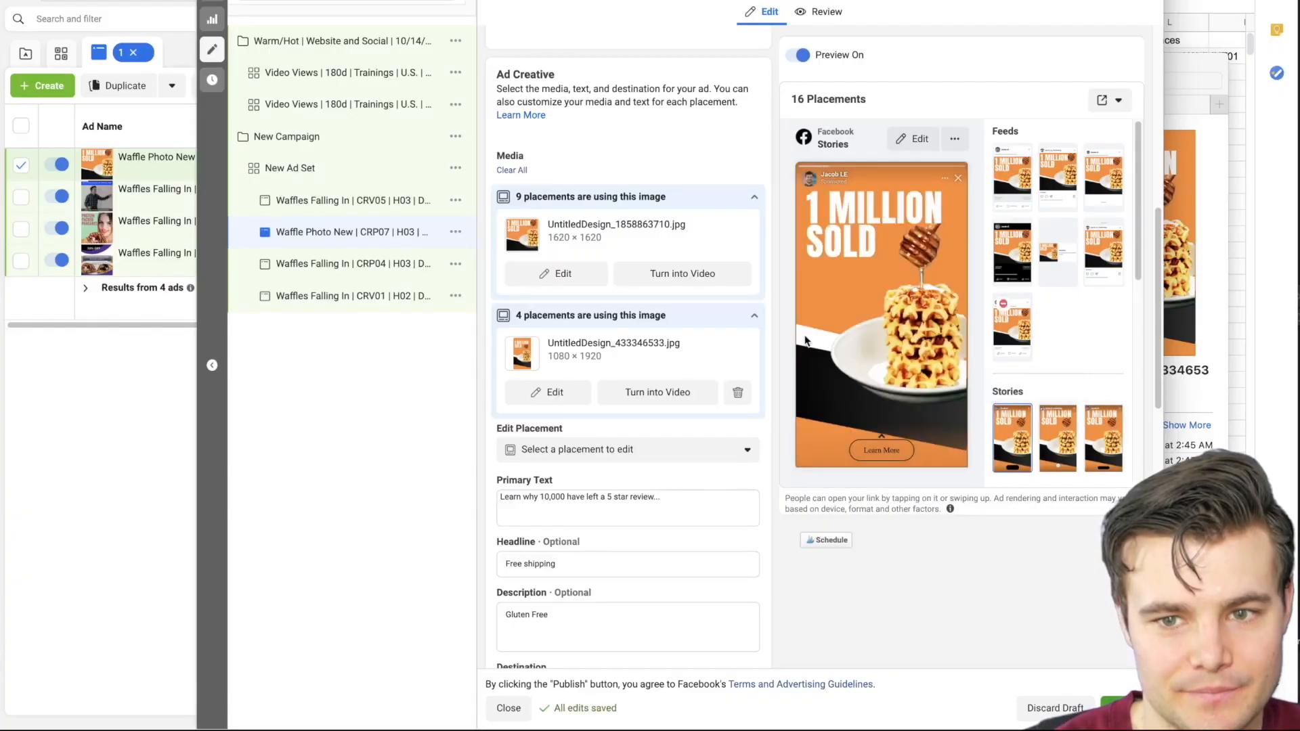
# Rename the Waffle Photo New ad as Waffle Stack | CRP07 | H03 | D03 | LM | Homepage - Copy.
pyautogui.scroll(8, 550, 271)
pyautogui.click(549, 84)
pyautogui.moveTo(587, 81); pyautogui.dragTo(535, 81)
pyautogui.write('Stack | CRP07 | H03 | D03 | LM | Homepage - Copy')
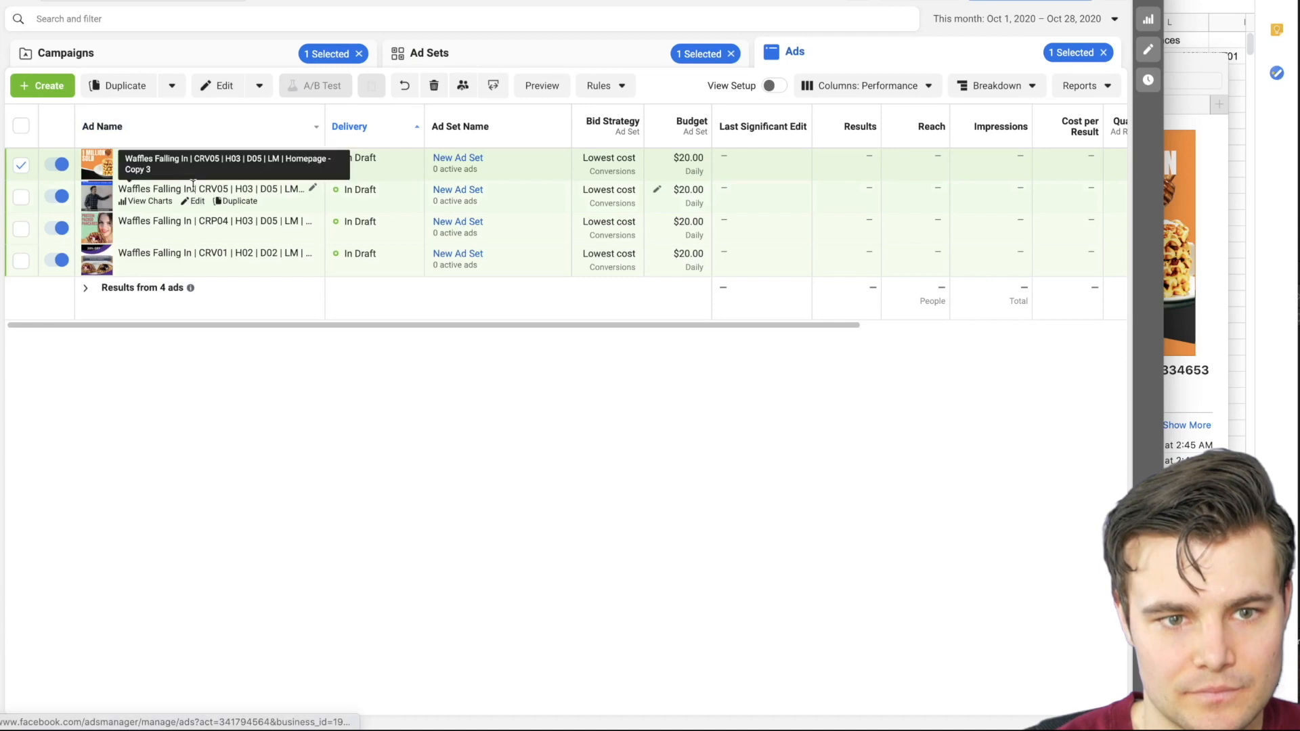
# Rename the CRV05 ad as Testimonials | CRV05 | H03 | D05 | LM | Homepage - Copy 3 and save it to draft.
pyautogui.click(314, 190)
pyautogui.moveTo(184, 221); pyautogui.dragTo(104, 221)
pyautogui.write('Testimonials | CRV05 | H03 | D05 | LM | Homepage - Copy 3')
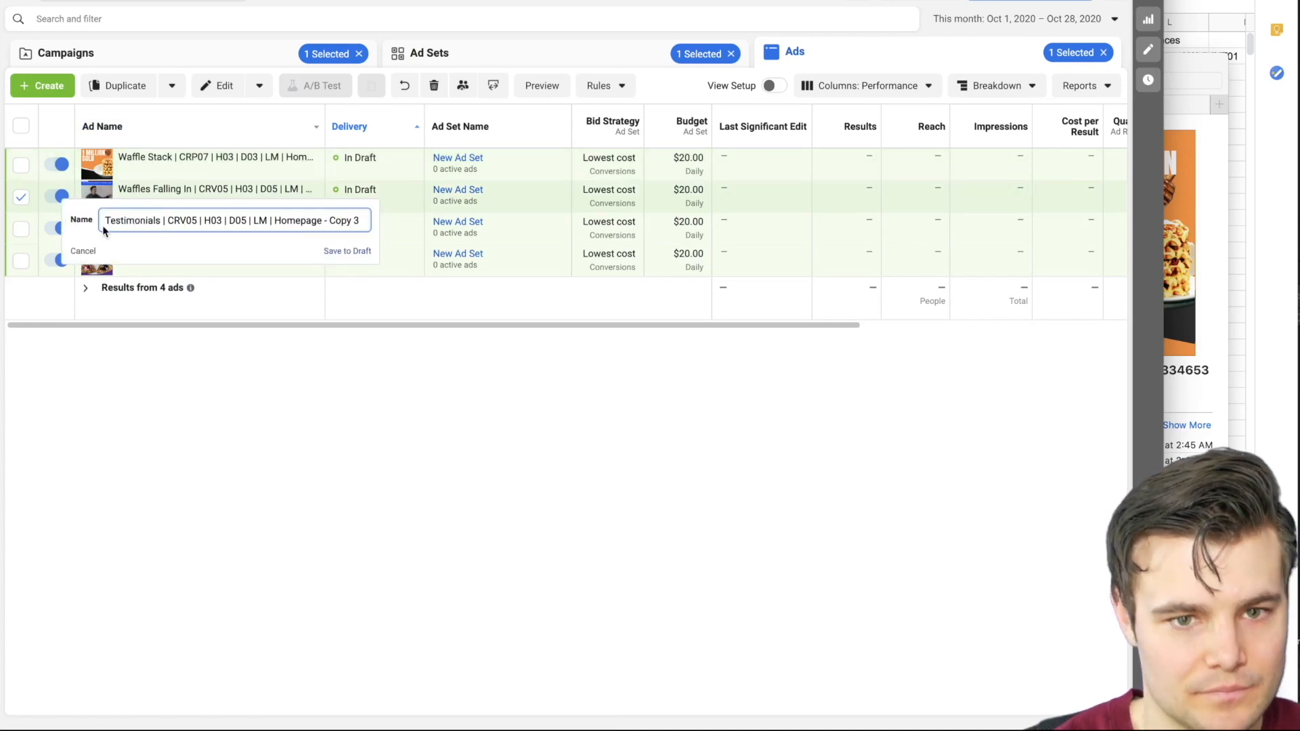
pyautogui.press('Return')
# Replace Waffles Falling In with Eating Waffle in the name of the CRP04 ad.
pyautogui.click(313, 221)
pyautogui.moveTo(184, 252); pyautogui.dragTo(104, 252)
pyautogui.write('Eating Waffle')
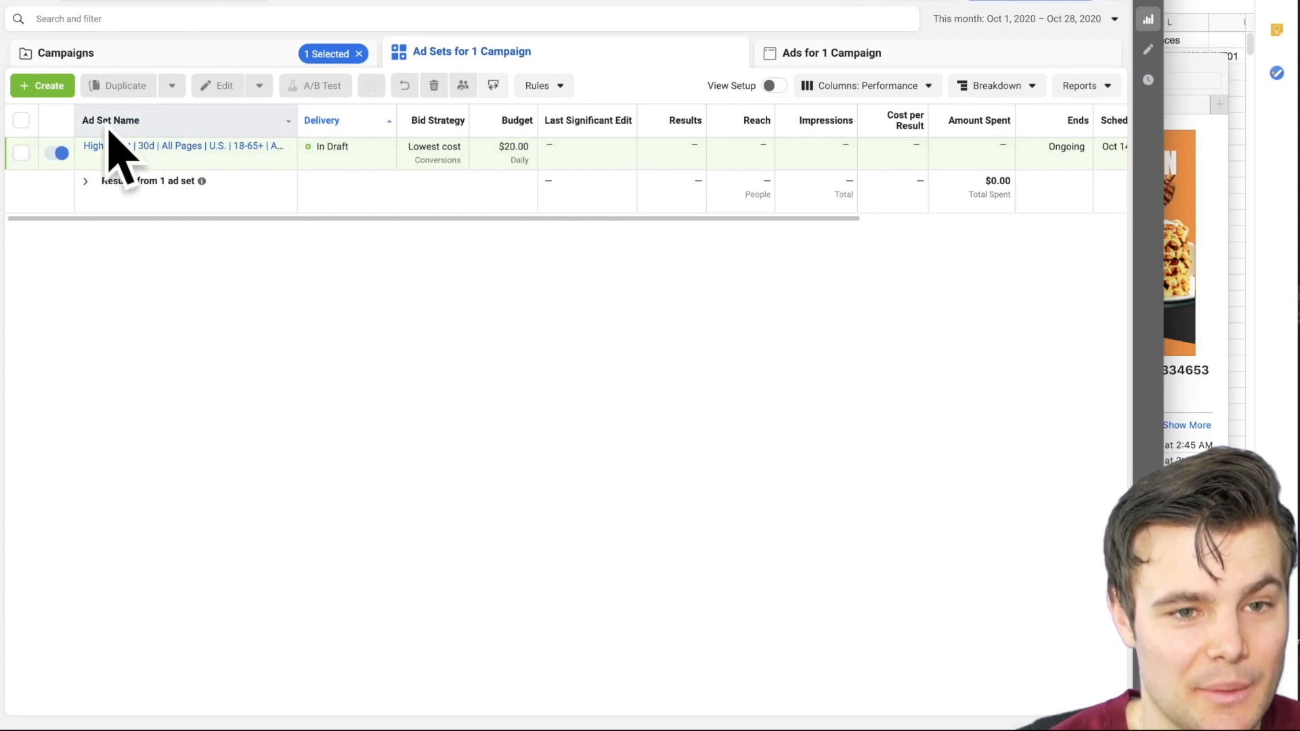
# Duplicate the High Intent 30d ad set and change the time window in the copy's name to 31-180d.
pyautogui.click(182, 147)
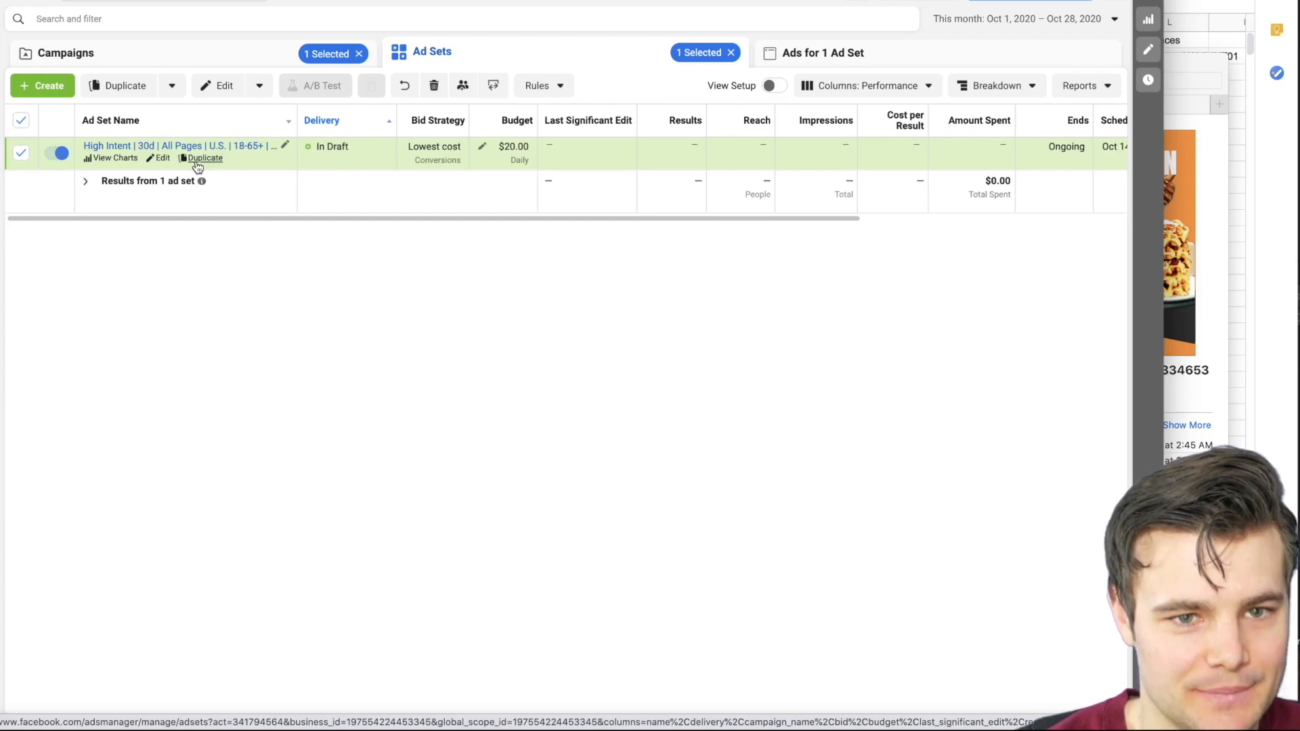
pyautogui.click(197, 167)
pyautogui.click(728, 546)
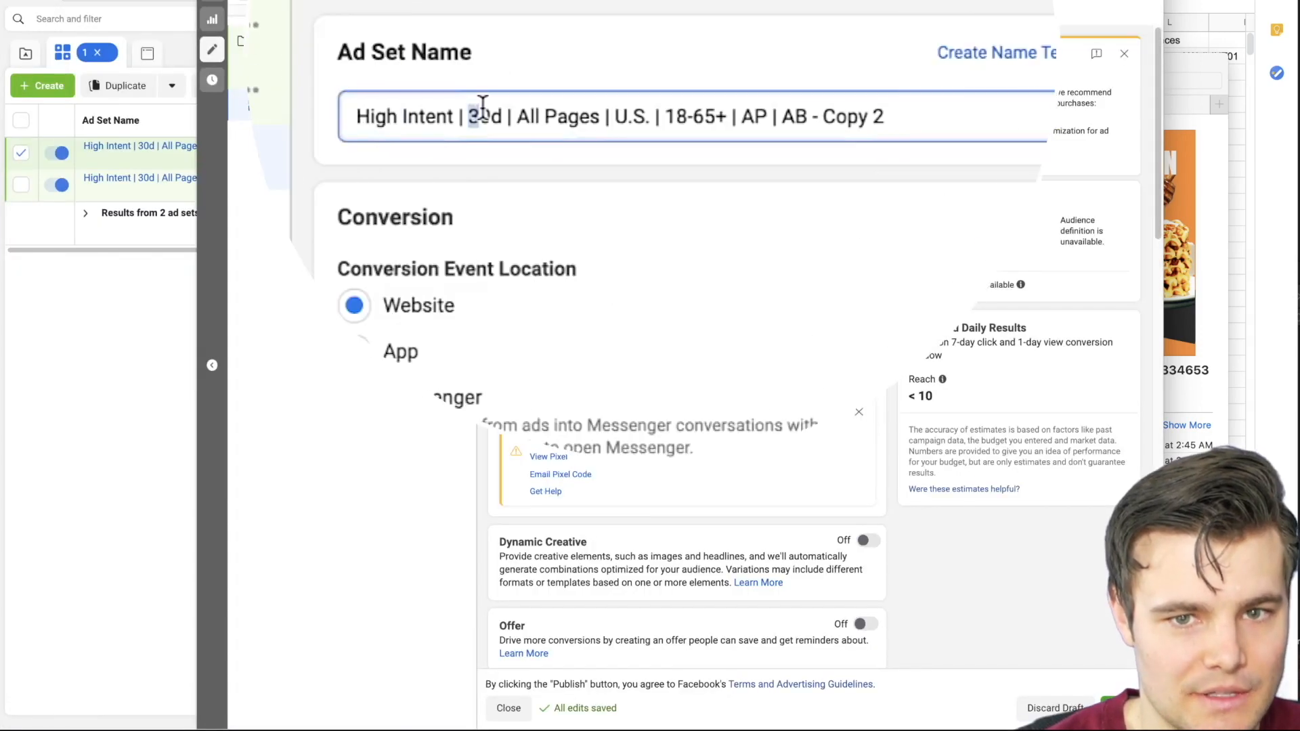
pyautogui.press('Right')
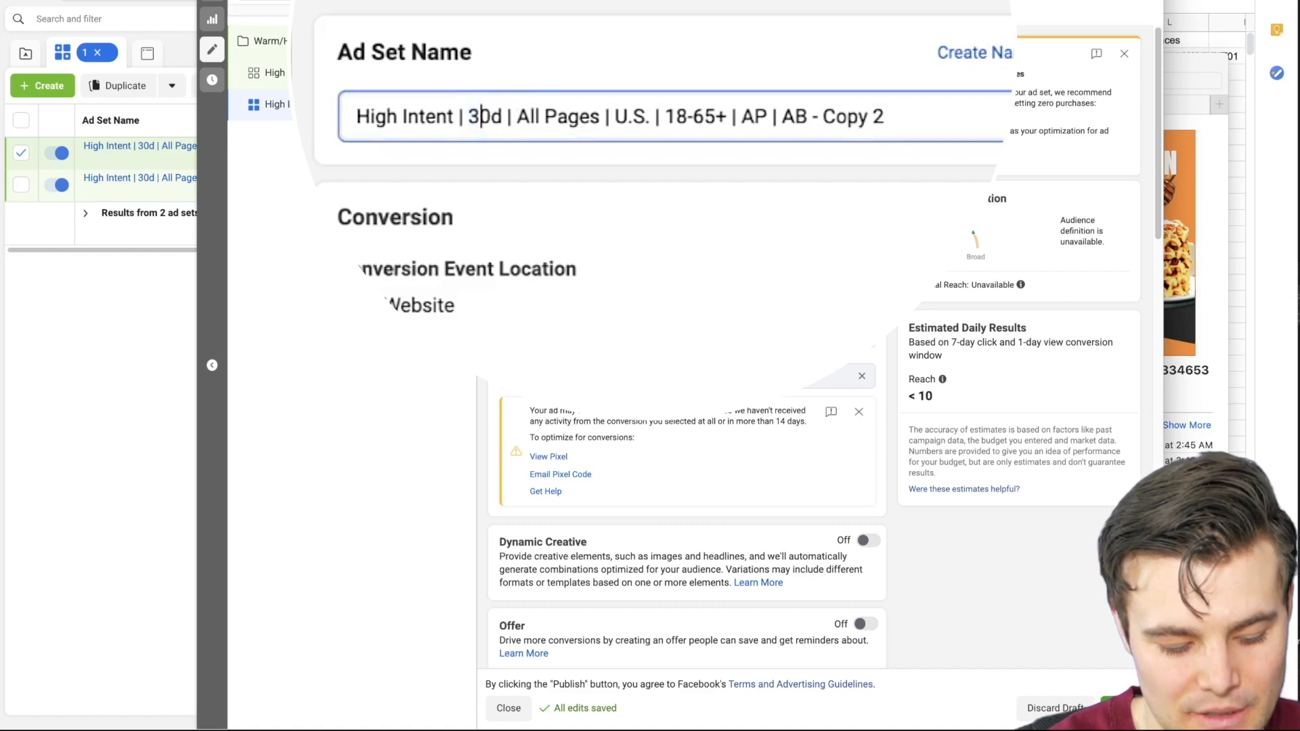
pyautogui.write('1-')
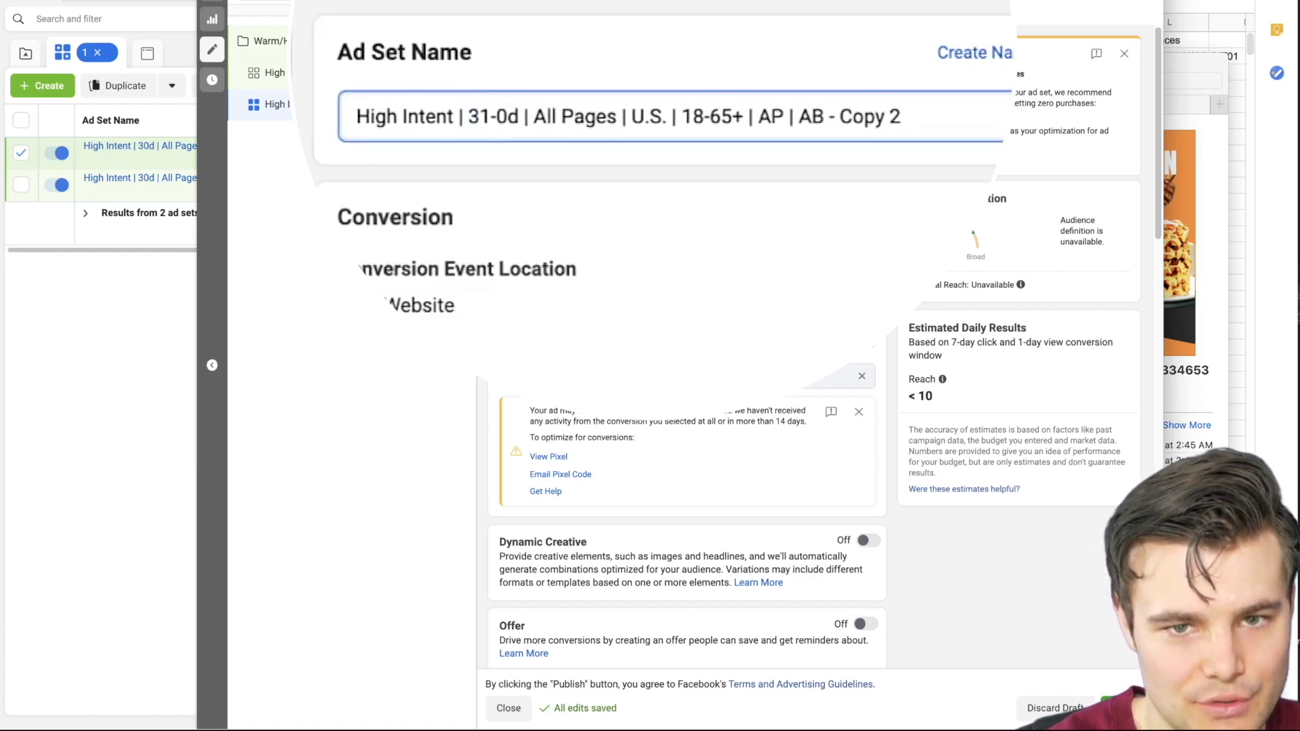
pyautogui.write('18')
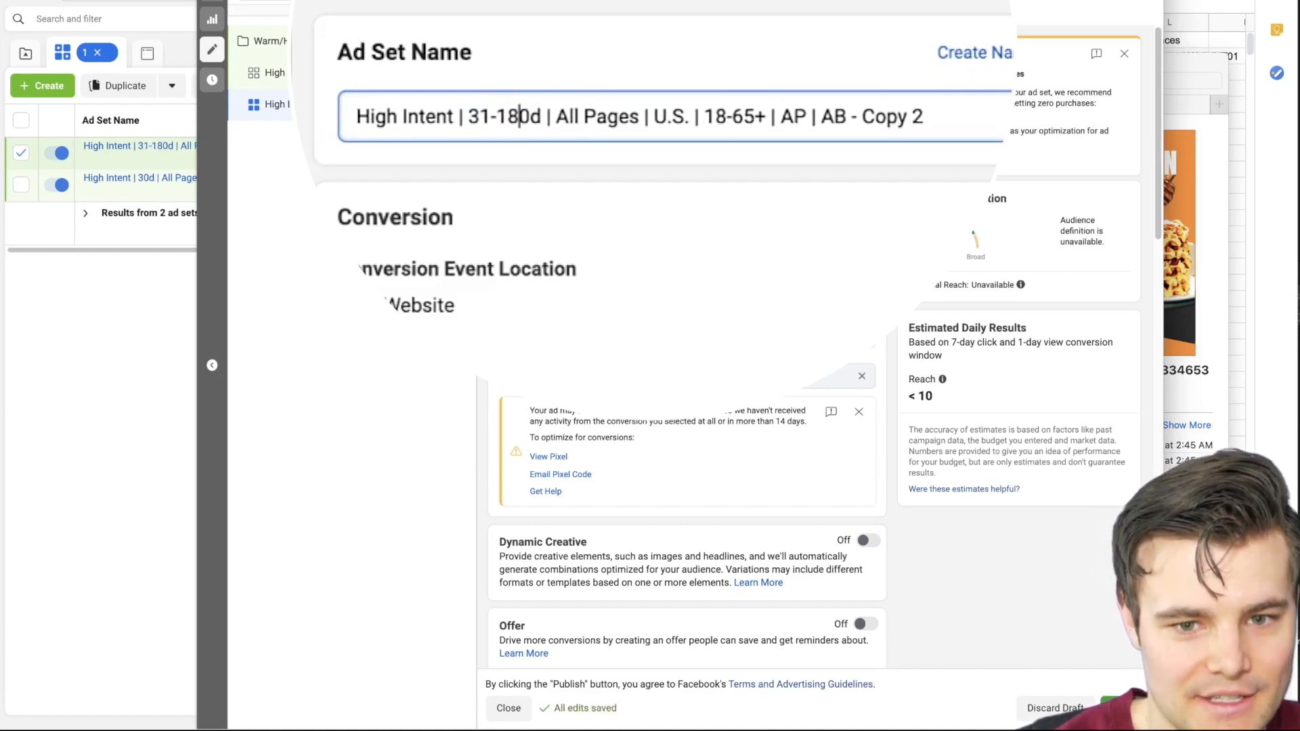
# Remove the High Intent 30D All Visitors custom audience from the 31-180d ad set.
pyautogui.scroll(-3, 751, 397)
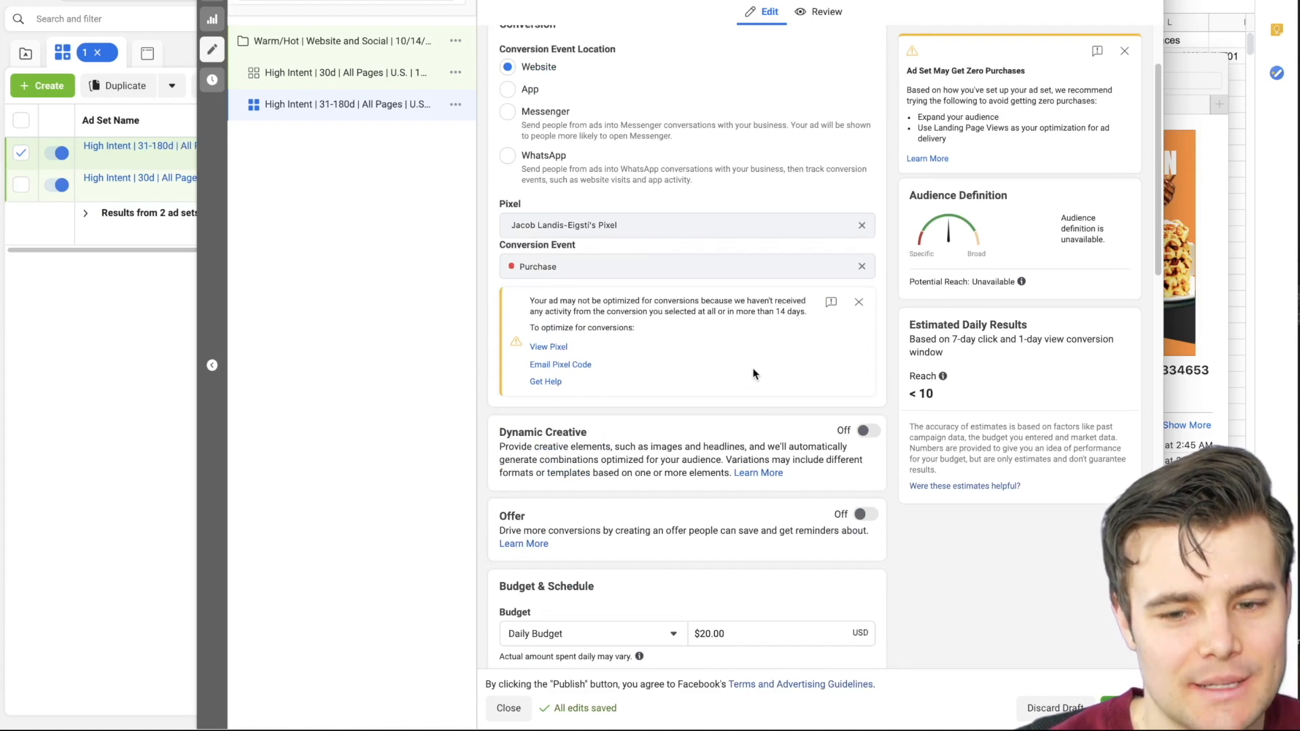
pyautogui.scroll(-1, 755, 374)
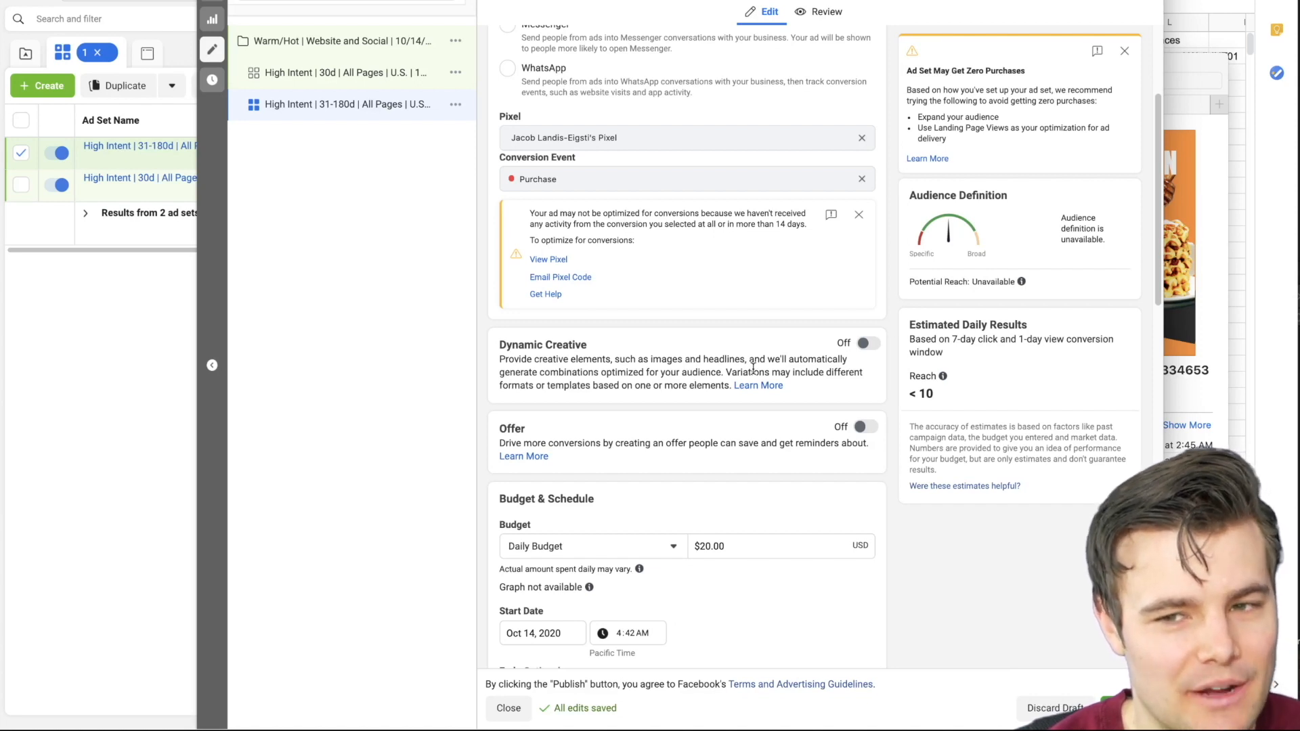
pyautogui.scroll(-2, 765, 377)
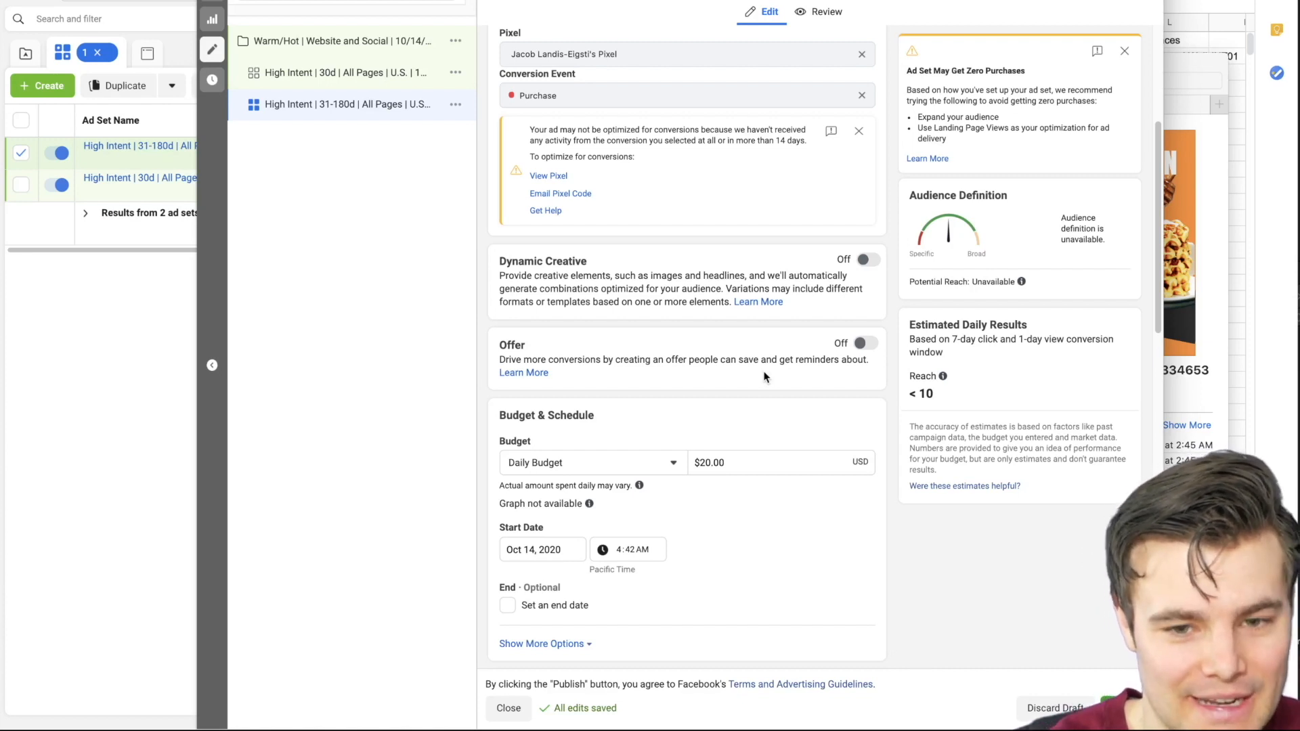
pyautogui.scroll(-6, 785, 366)
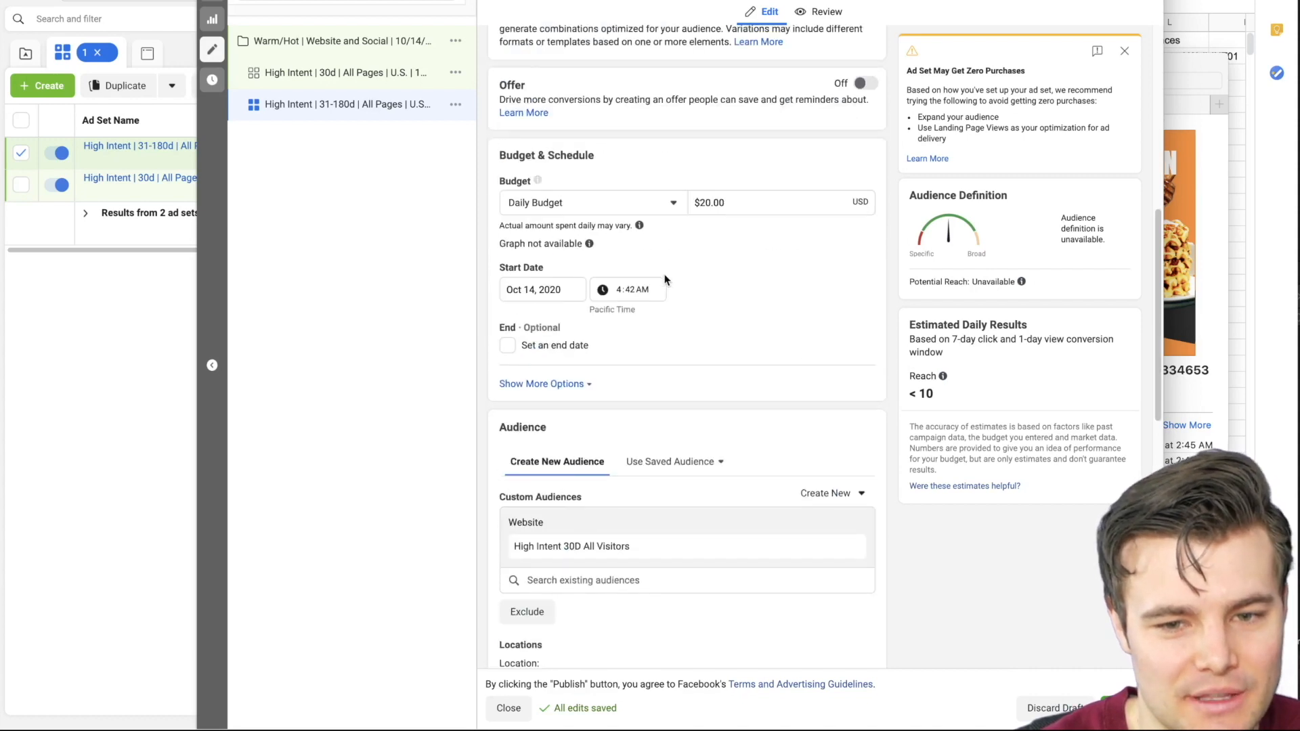
pyautogui.scroll(-6, 677, 298)
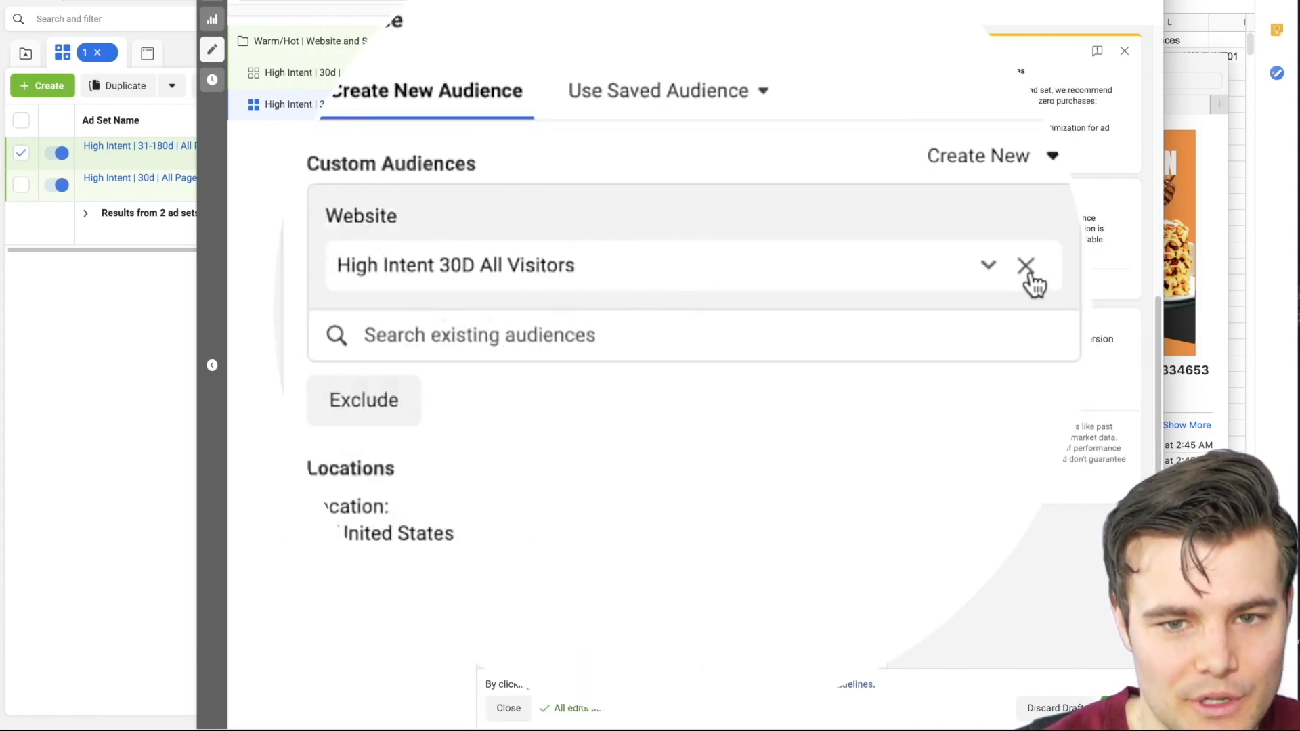
pyautogui.click(1027, 271)
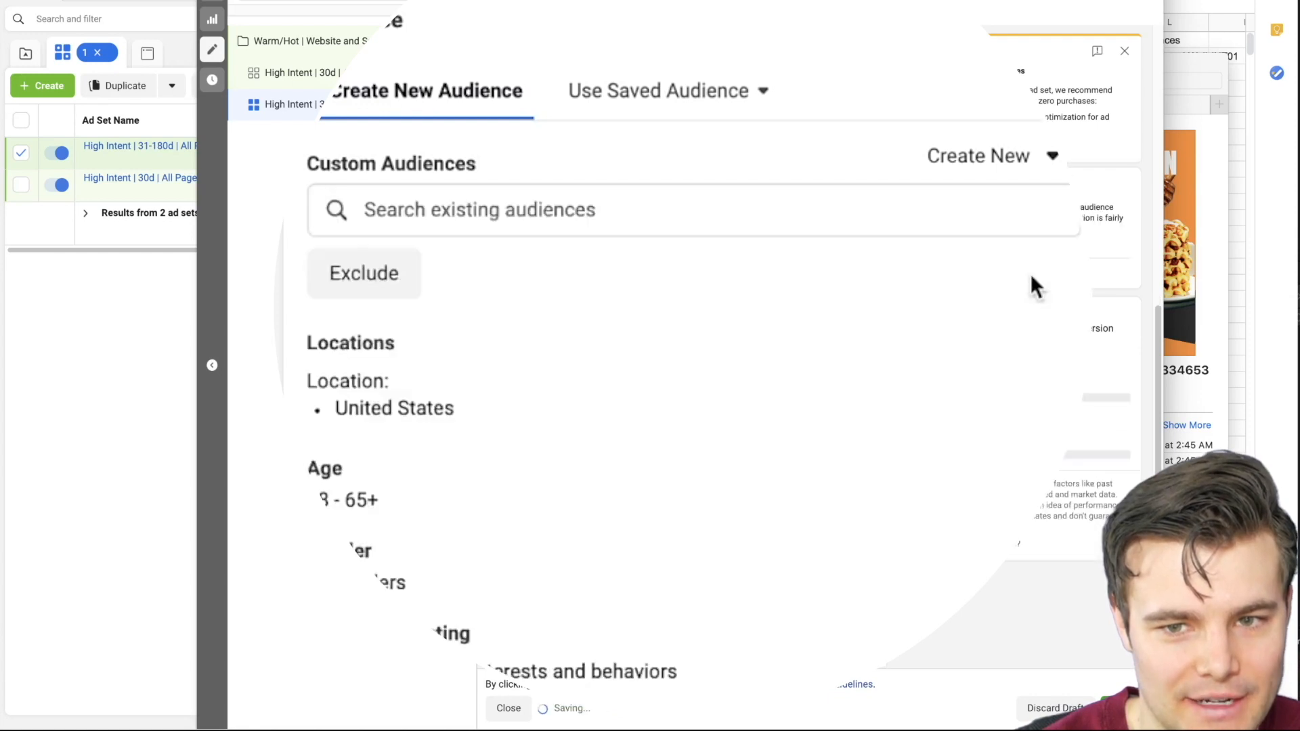
# Start a website custom audience for the 31-180d ad set, including the top 25% of visitors by time spent in the past 180 days.
pyautogui.click(929, 155)
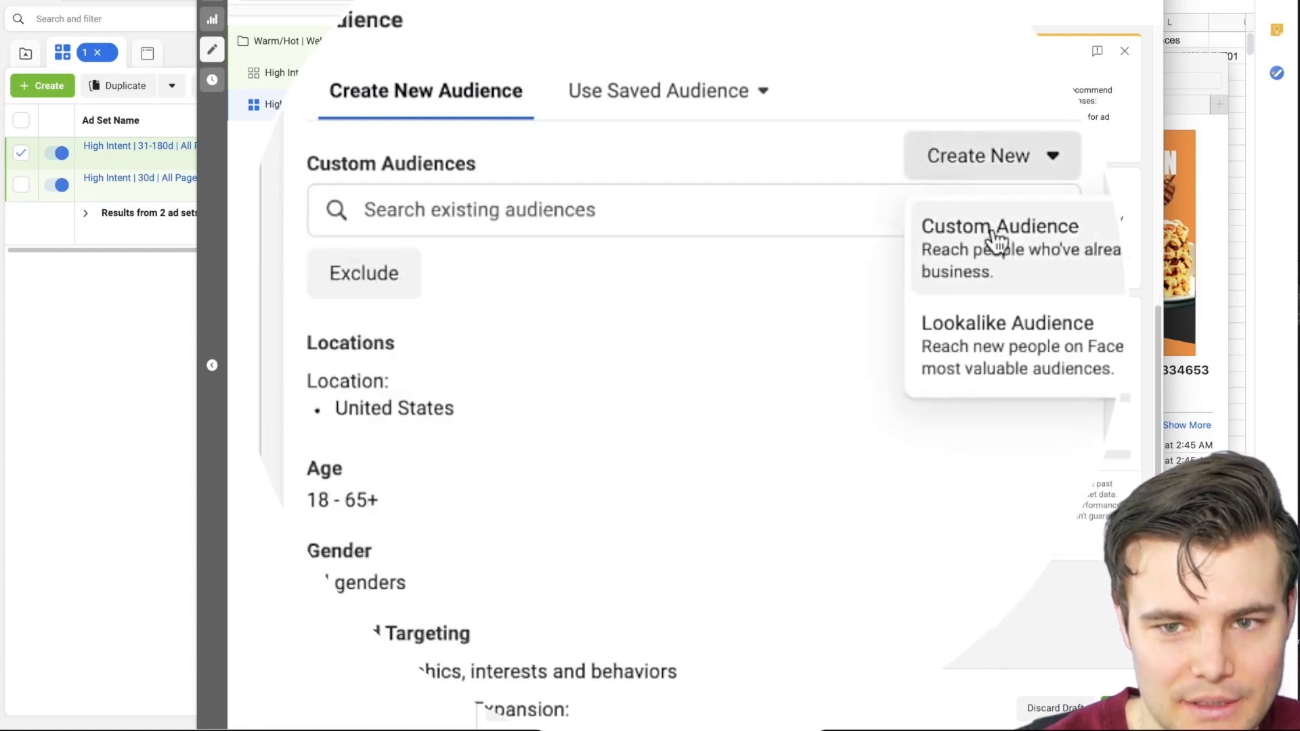
pyautogui.click(996, 241)
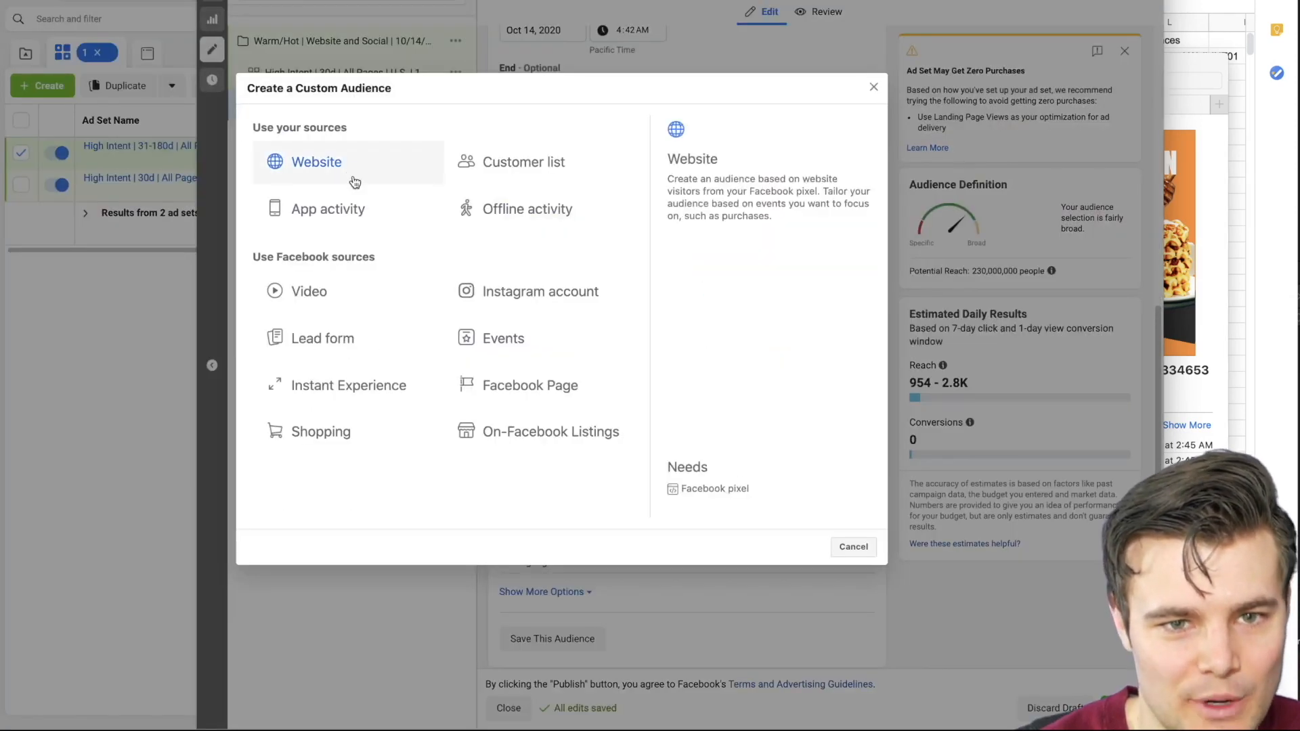
pyautogui.click(351, 171)
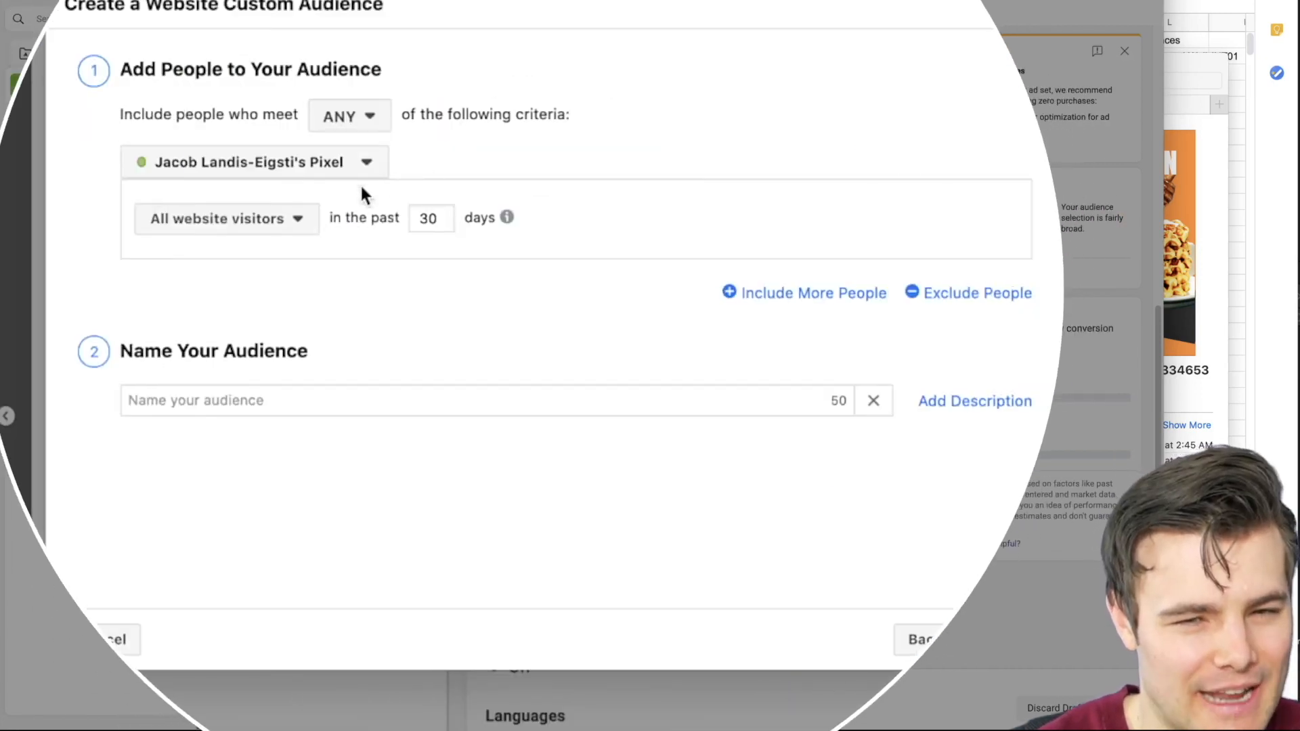
pyautogui.click(252, 226)
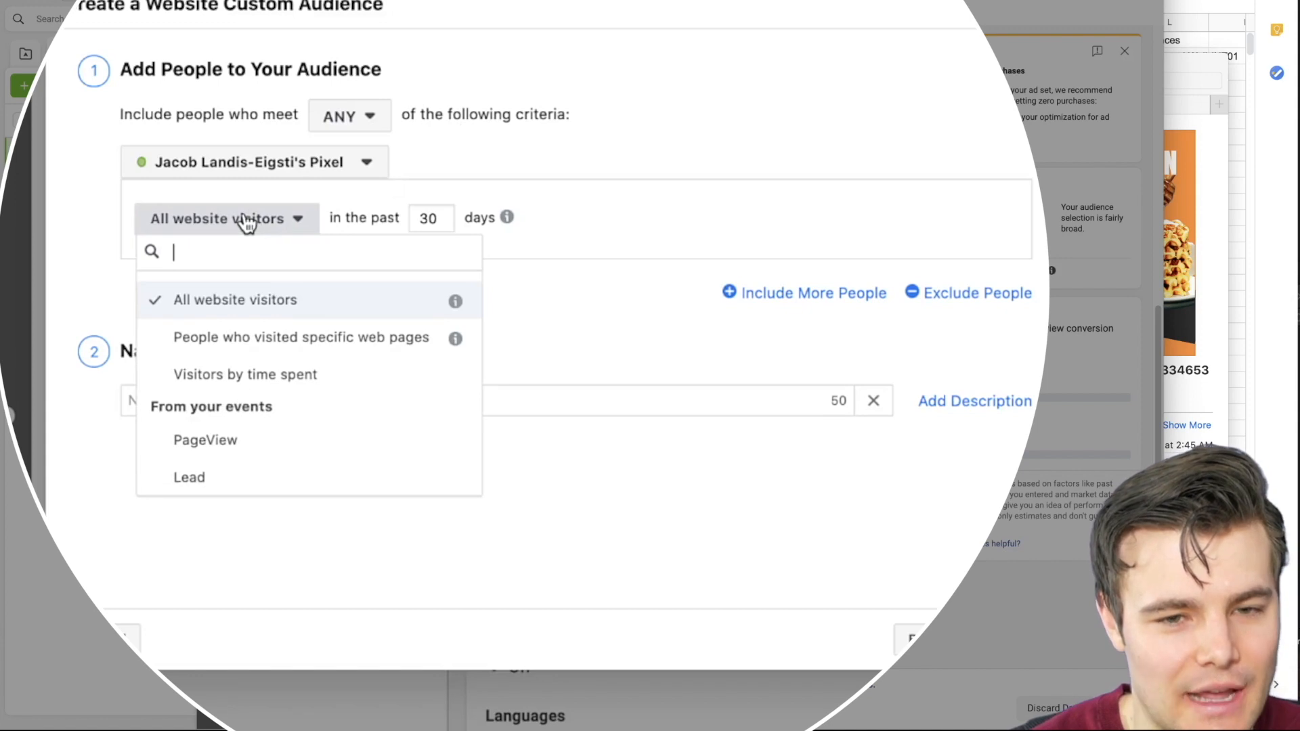
pyautogui.click(293, 378)
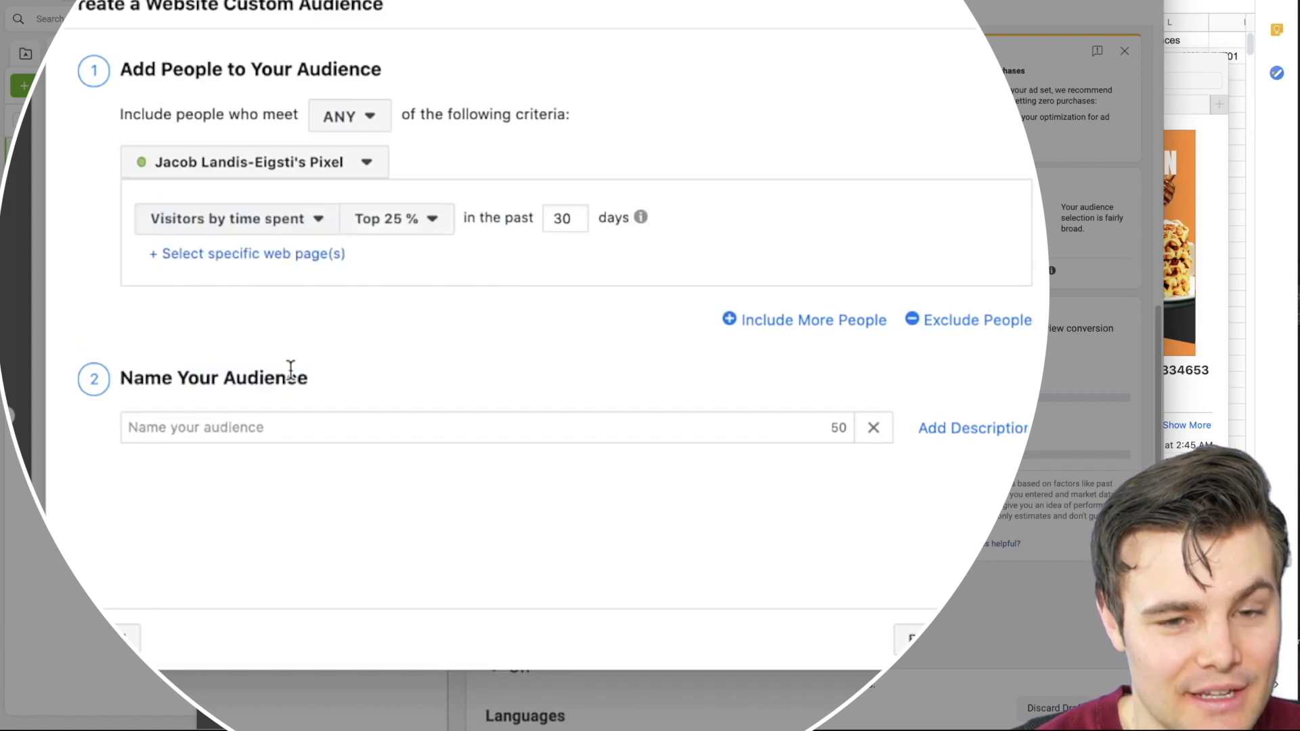
pyautogui.click(265, 234)
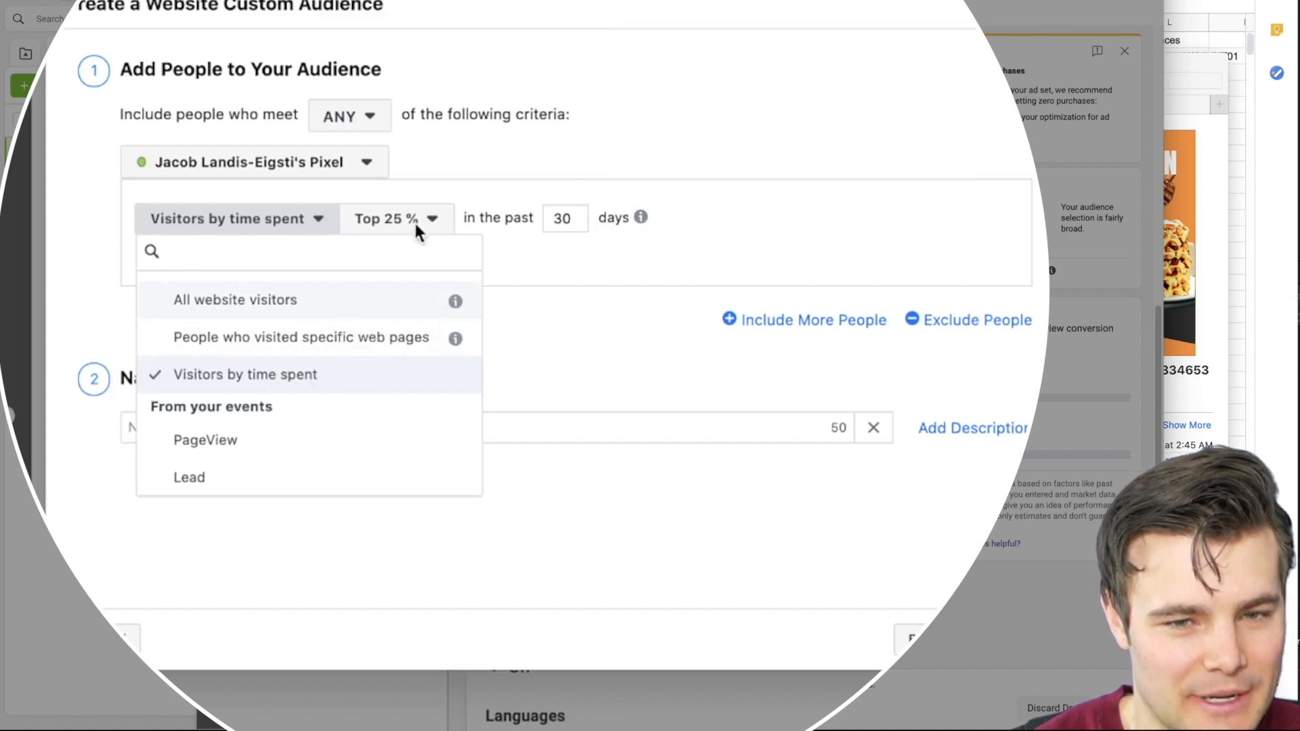
pyautogui.click(561, 218)
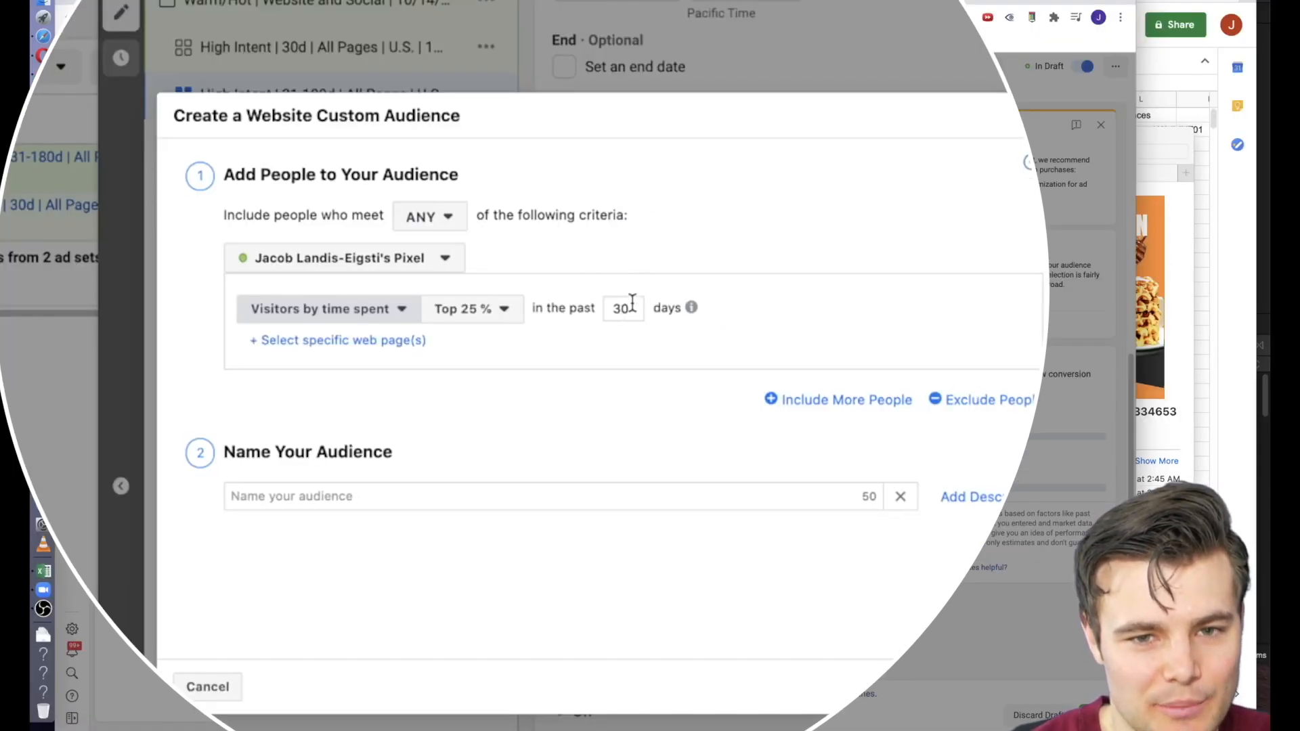
pyautogui.press('BackSpace')
pyautogui.press('BackSpace')
pyautogui.write('180')
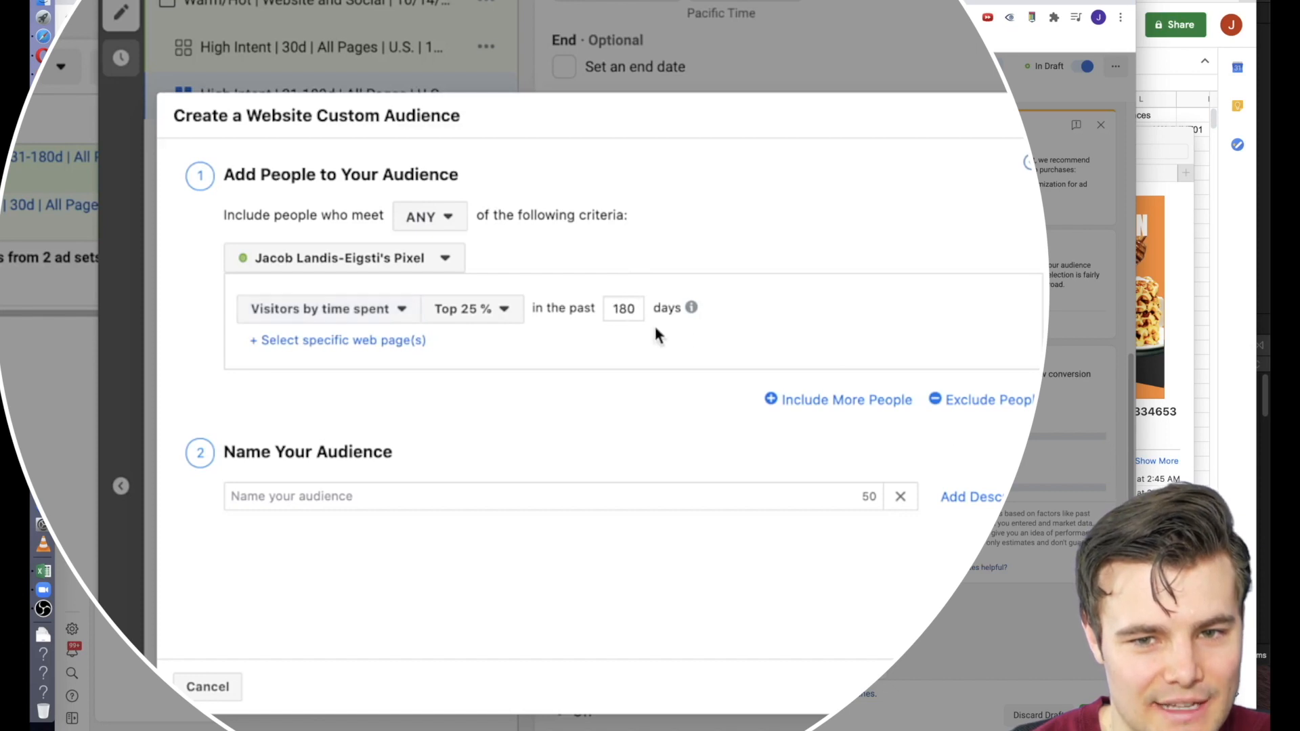
# Exclude the top 25% of visitors by time spent in the past 30 days from the new website audience.
pyautogui.click(969, 401)
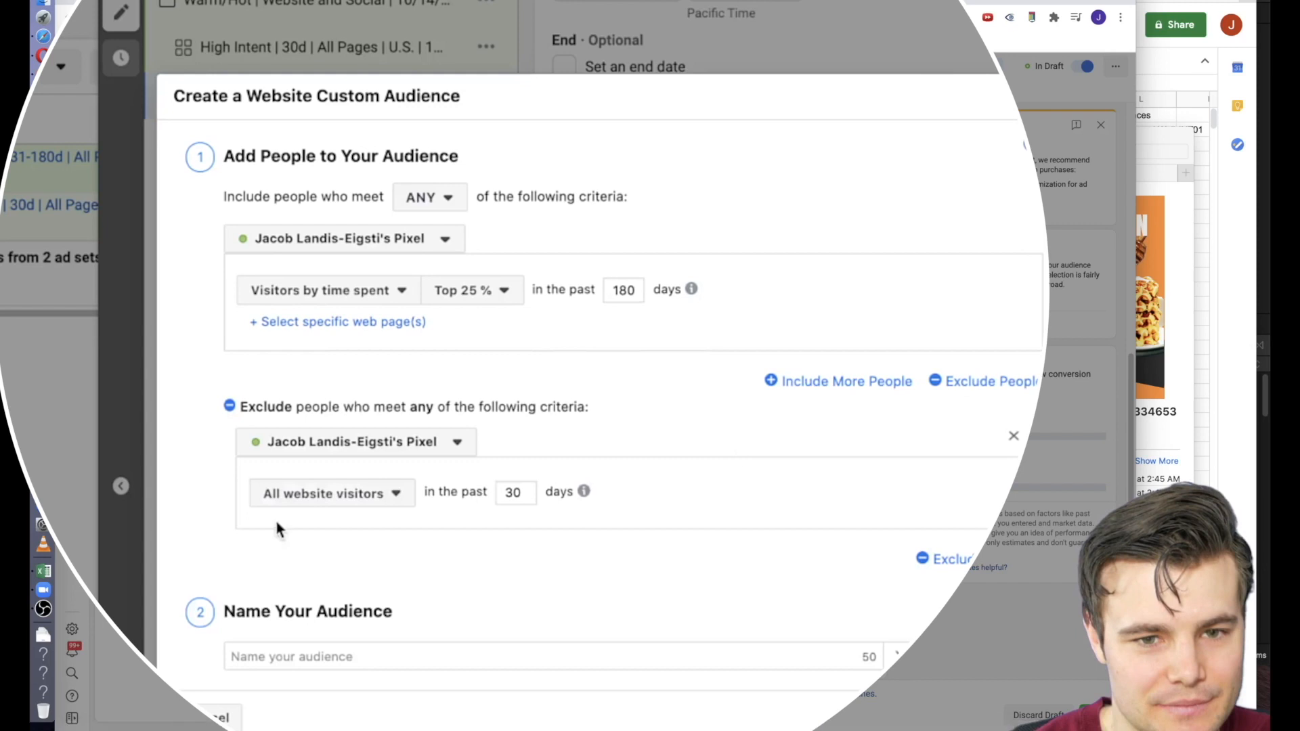
pyautogui.click(351, 493)
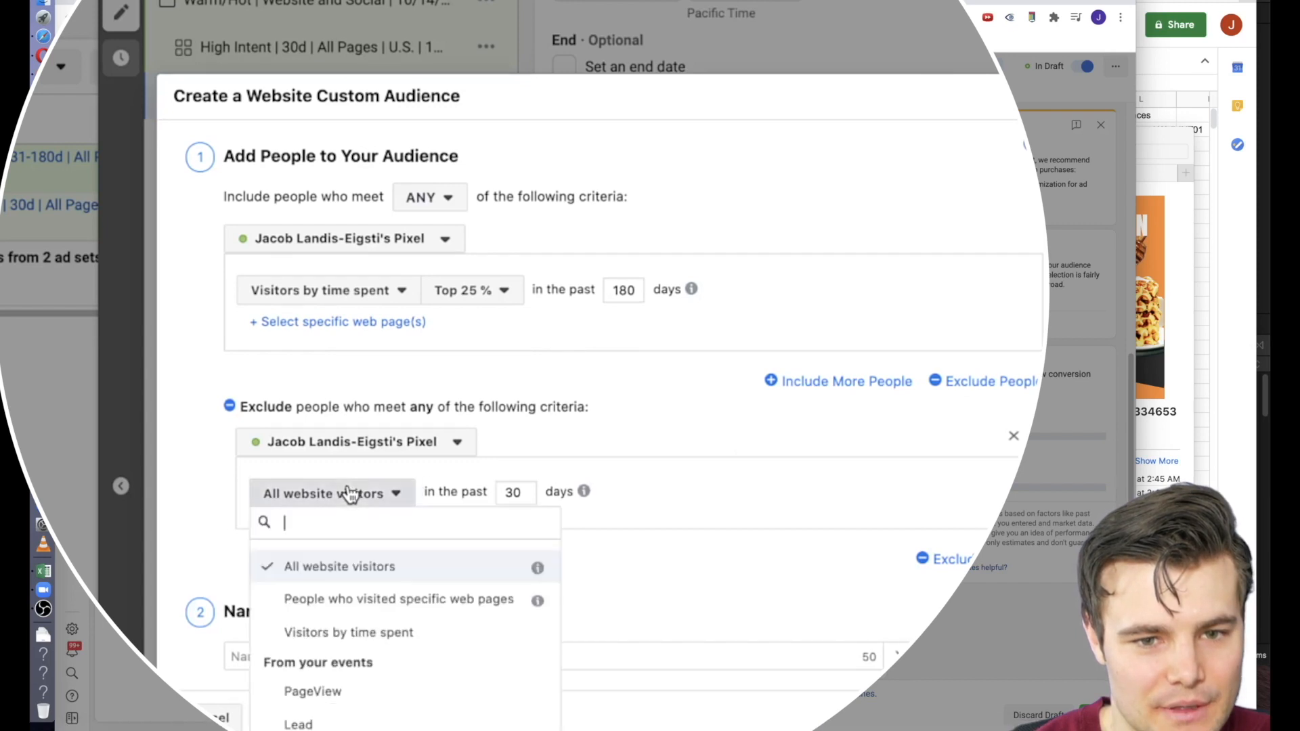
pyautogui.click(344, 627)
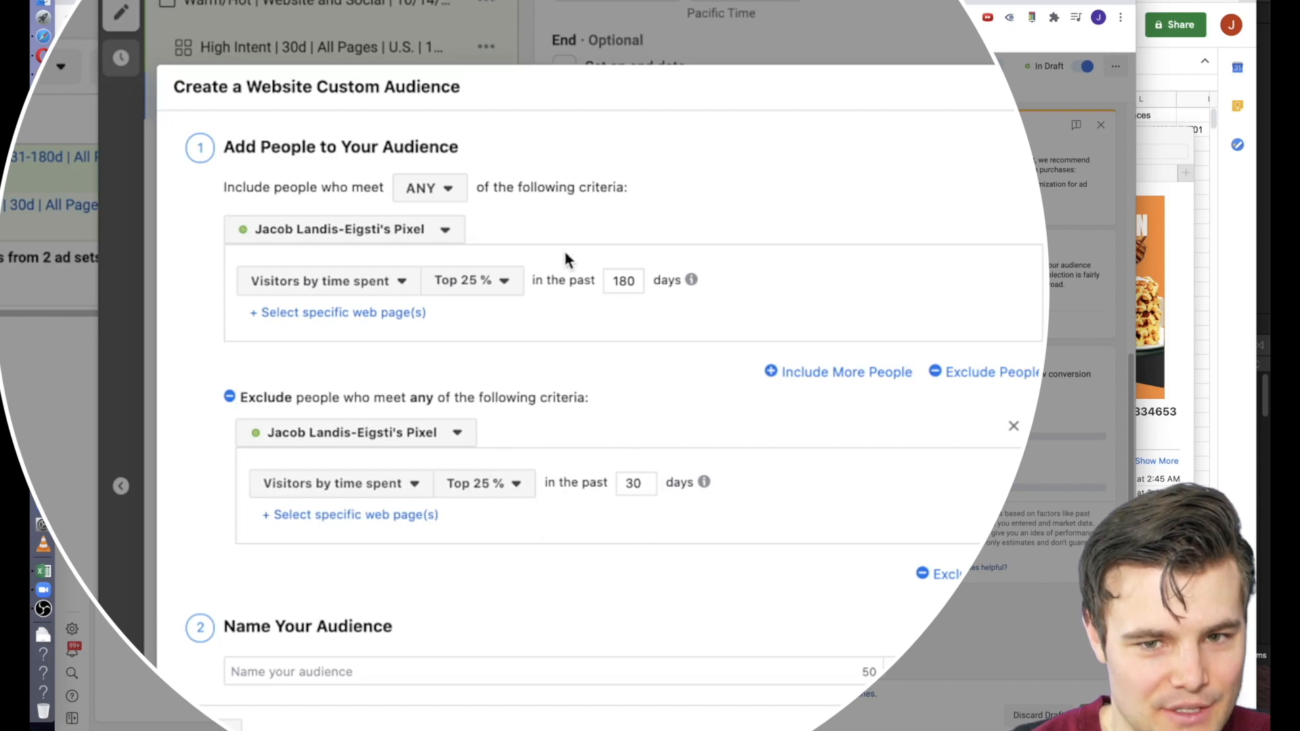
# Name the audience High intent 31-180d All Website and create it for the ad set.
pyautogui.click(305, 669)
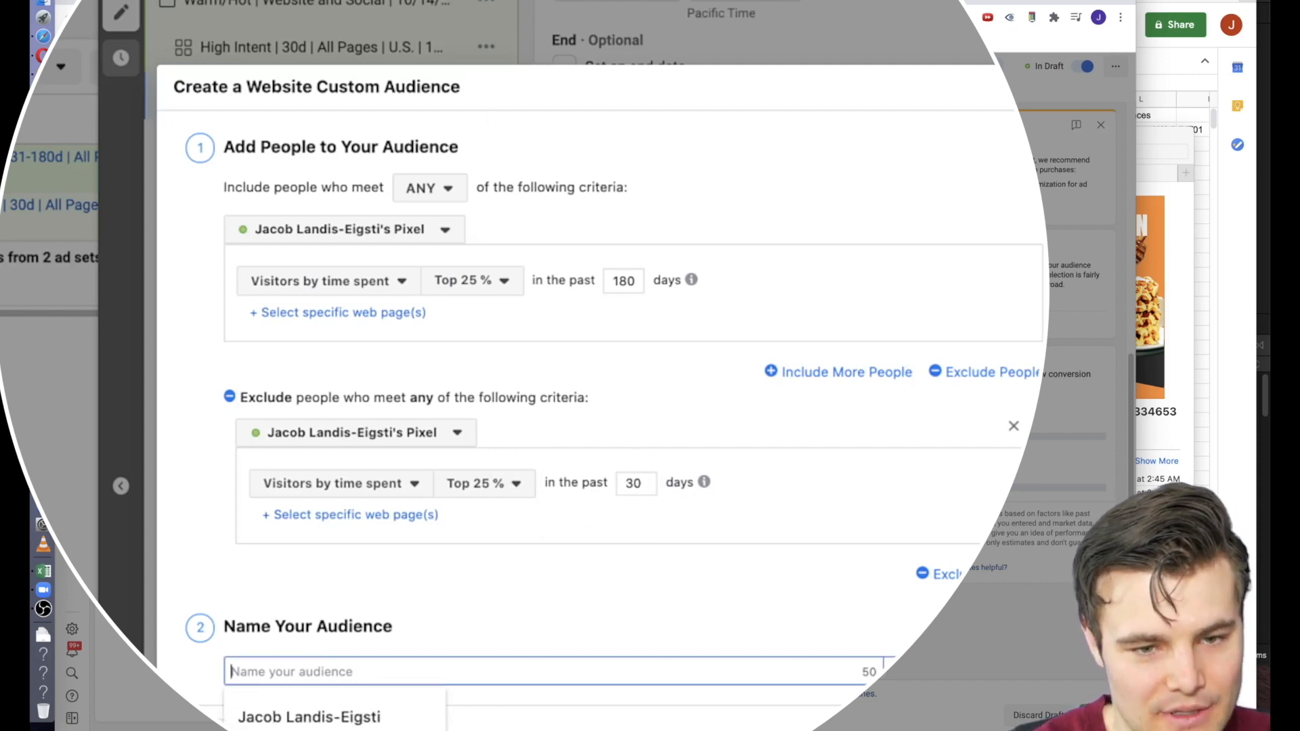
pyautogui.write('High intent')
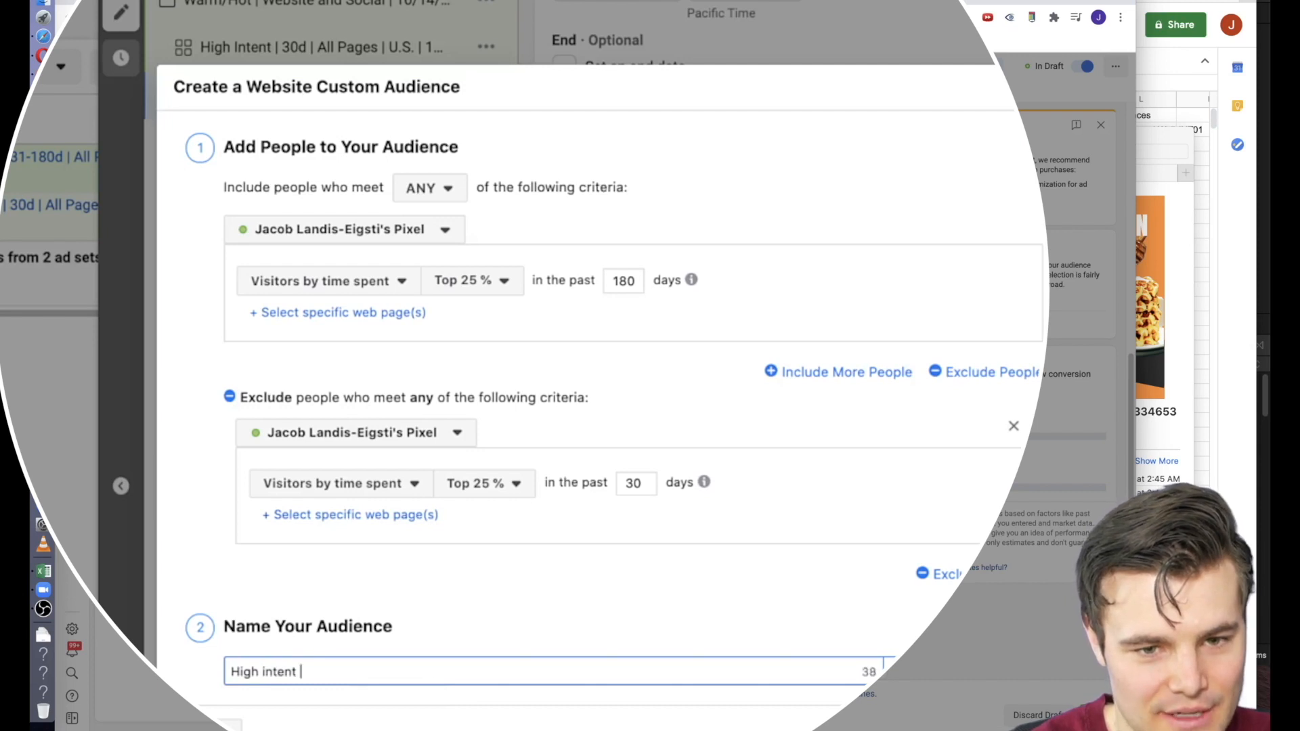
pyautogui.write(' 31-18')
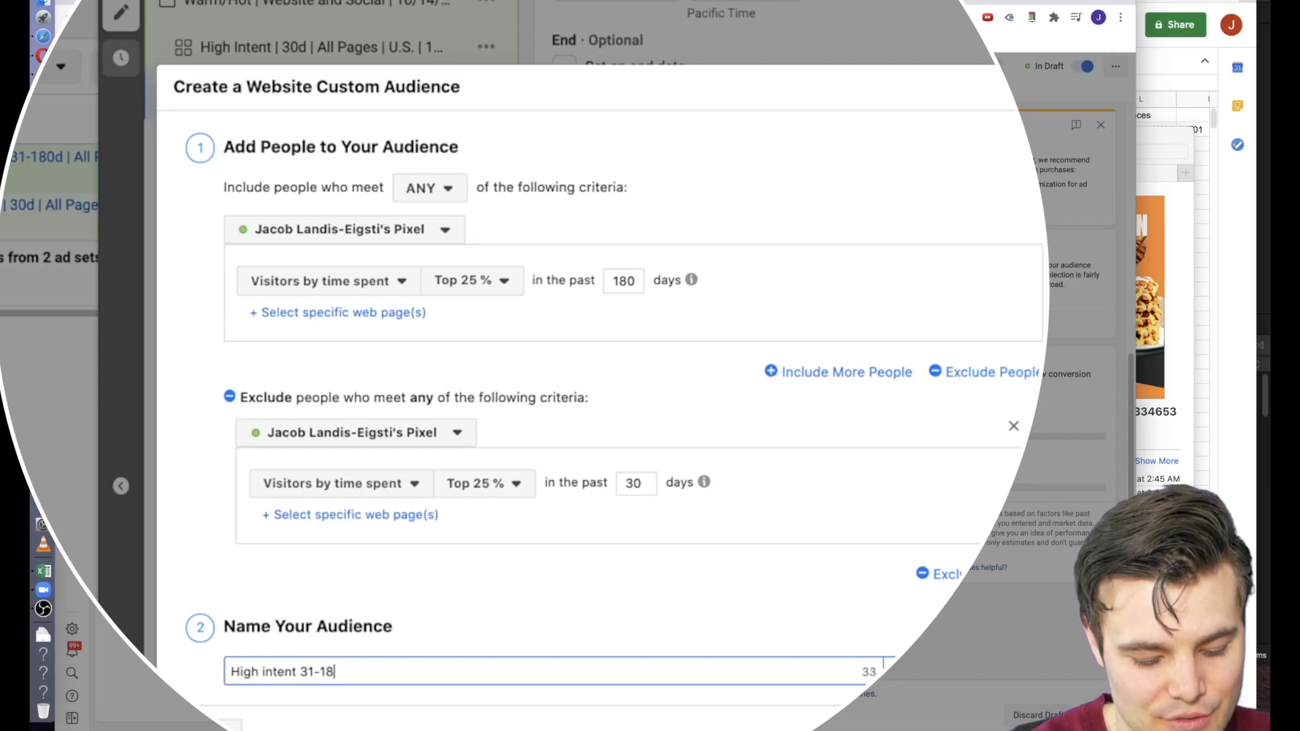
pyautogui.write('0d ')
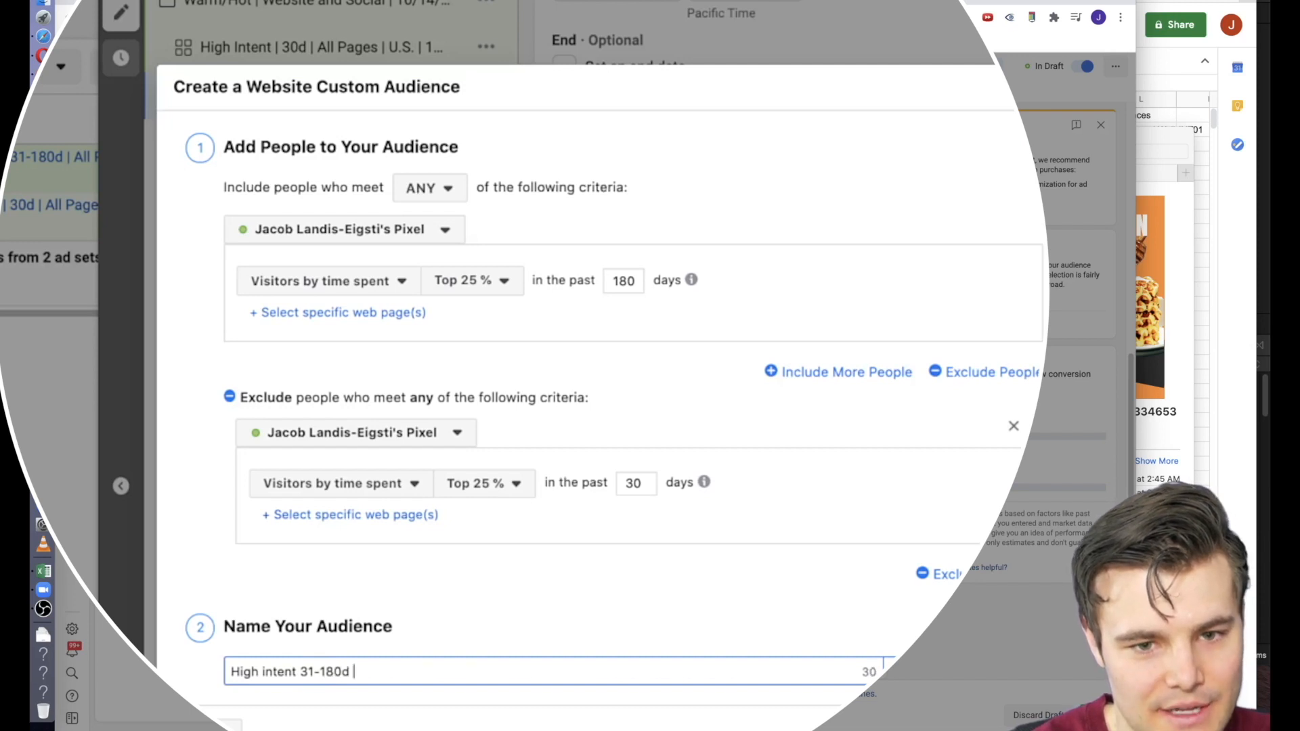
pyautogui.write('All Wes')
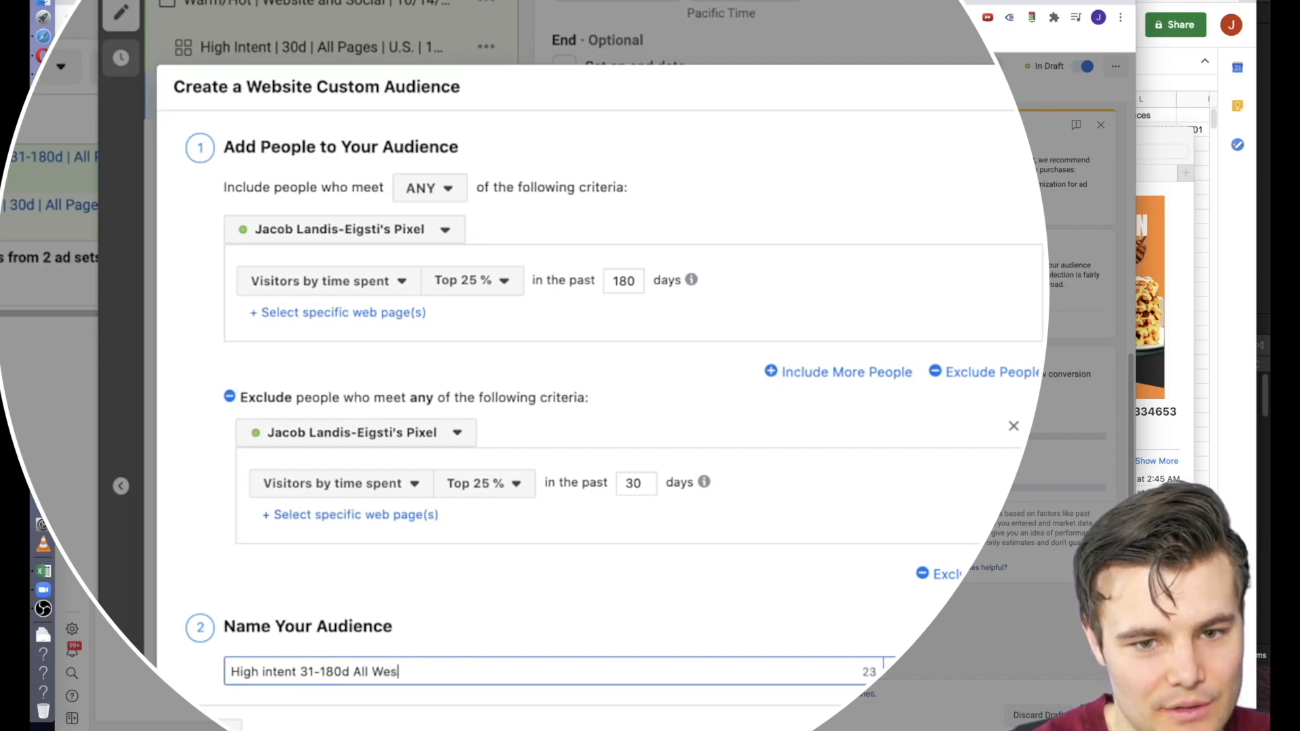
pyautogui.write('bsite')
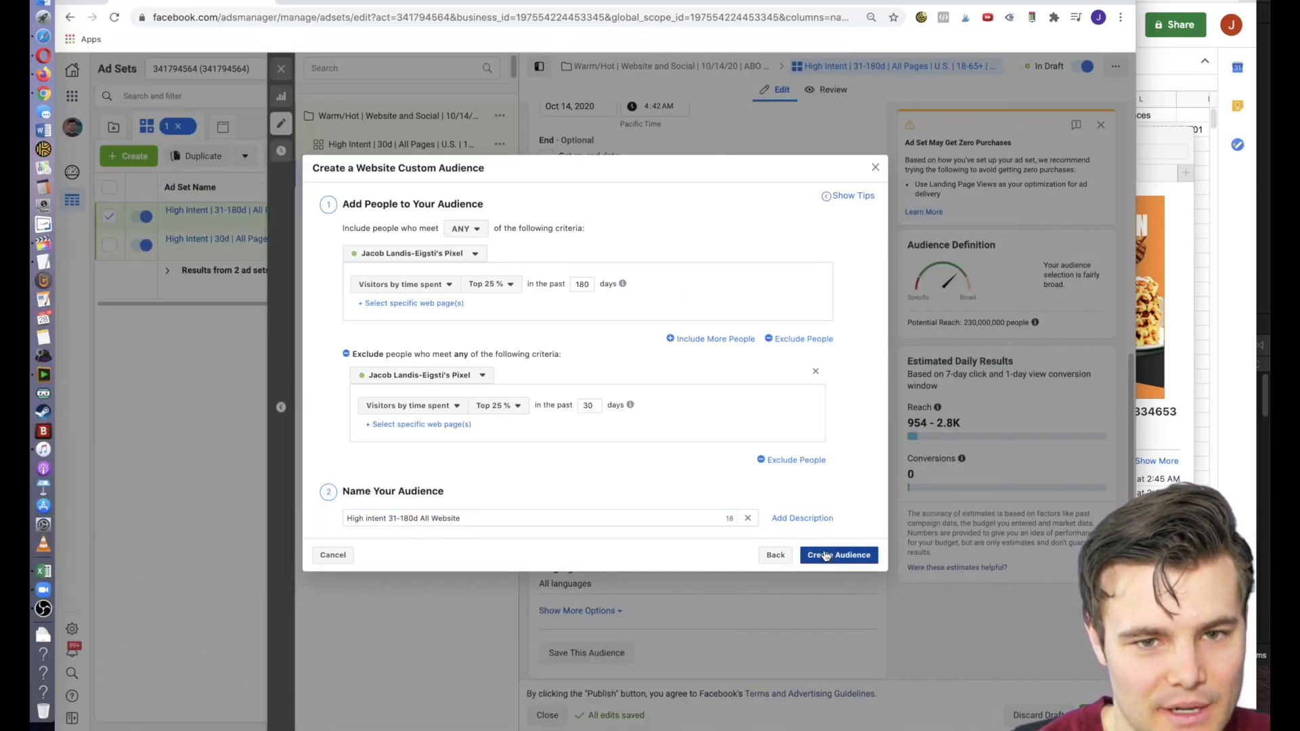
pyautogui.click(826, 556)
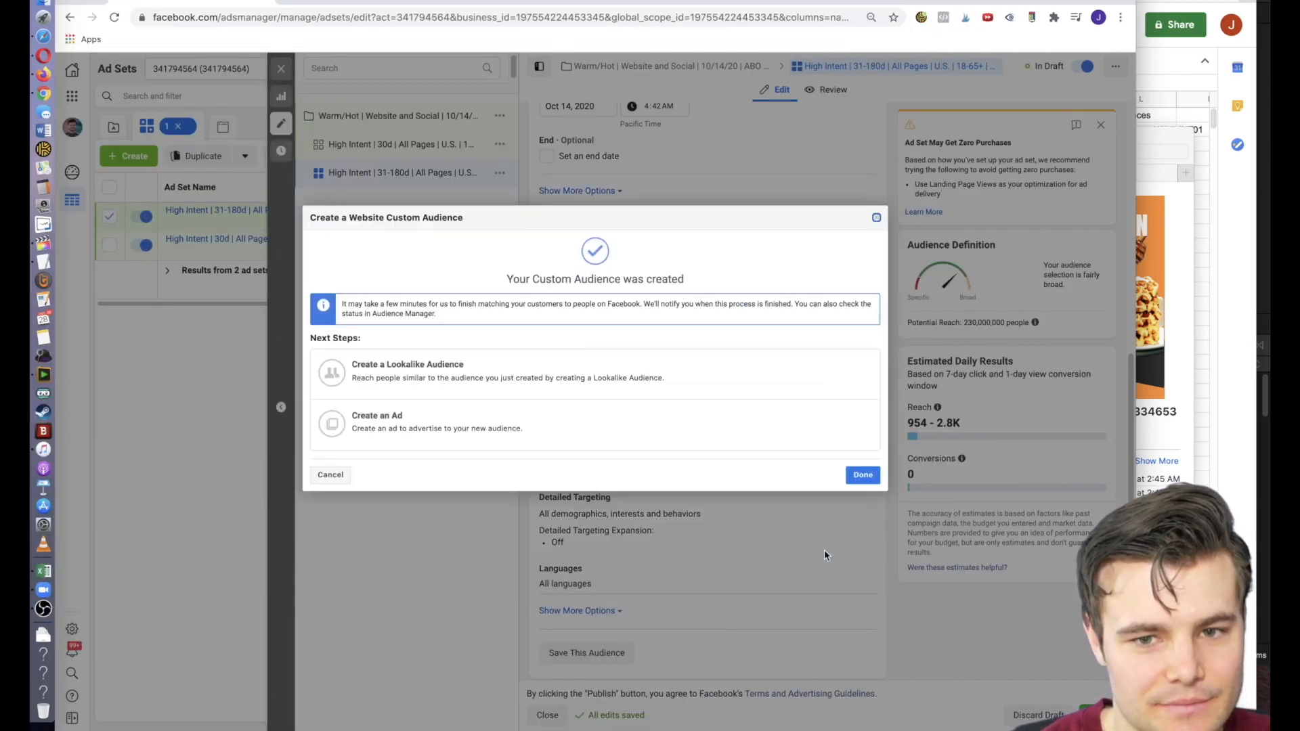
pyautogui.click(863, 476)
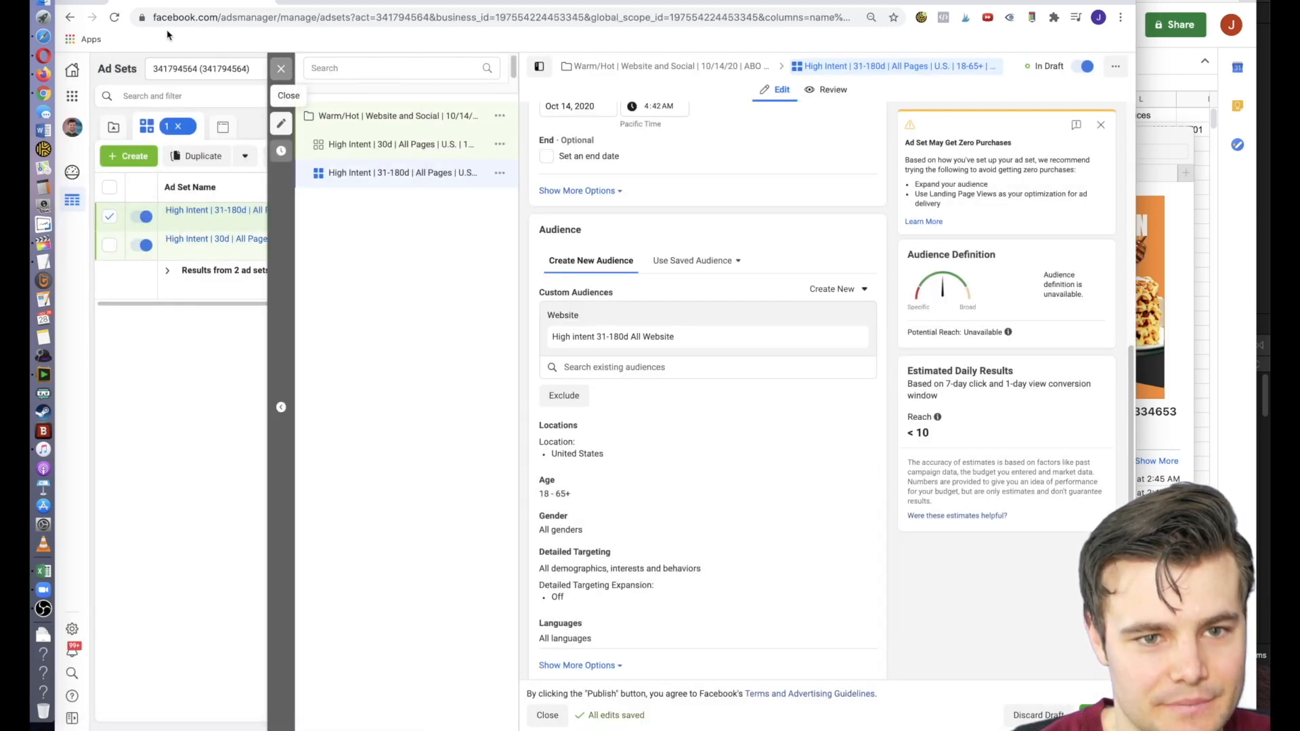
# Duplicate the High Intent 30d ad set in its original campaign and replace High Intent with Peanut Butter in the copy's name.
pyautogui.moveTo(279, 250)
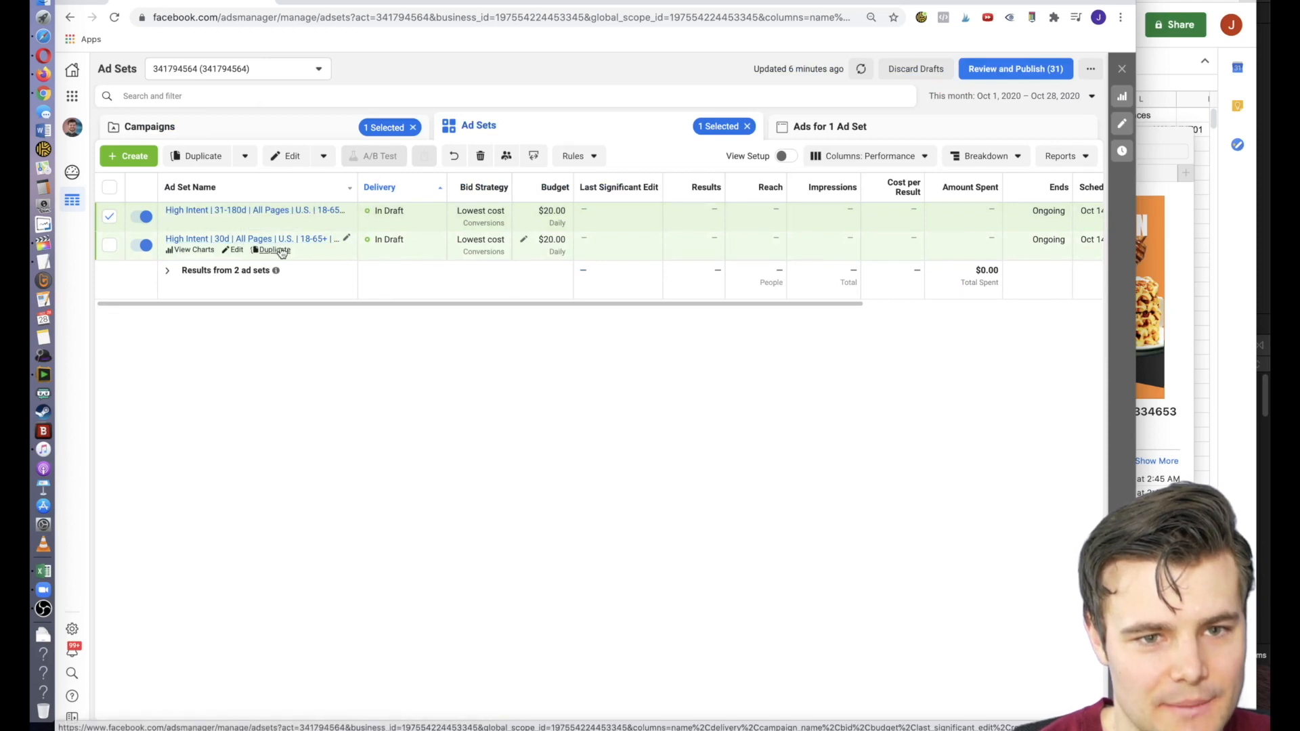
pyautogui.click(275, 251)
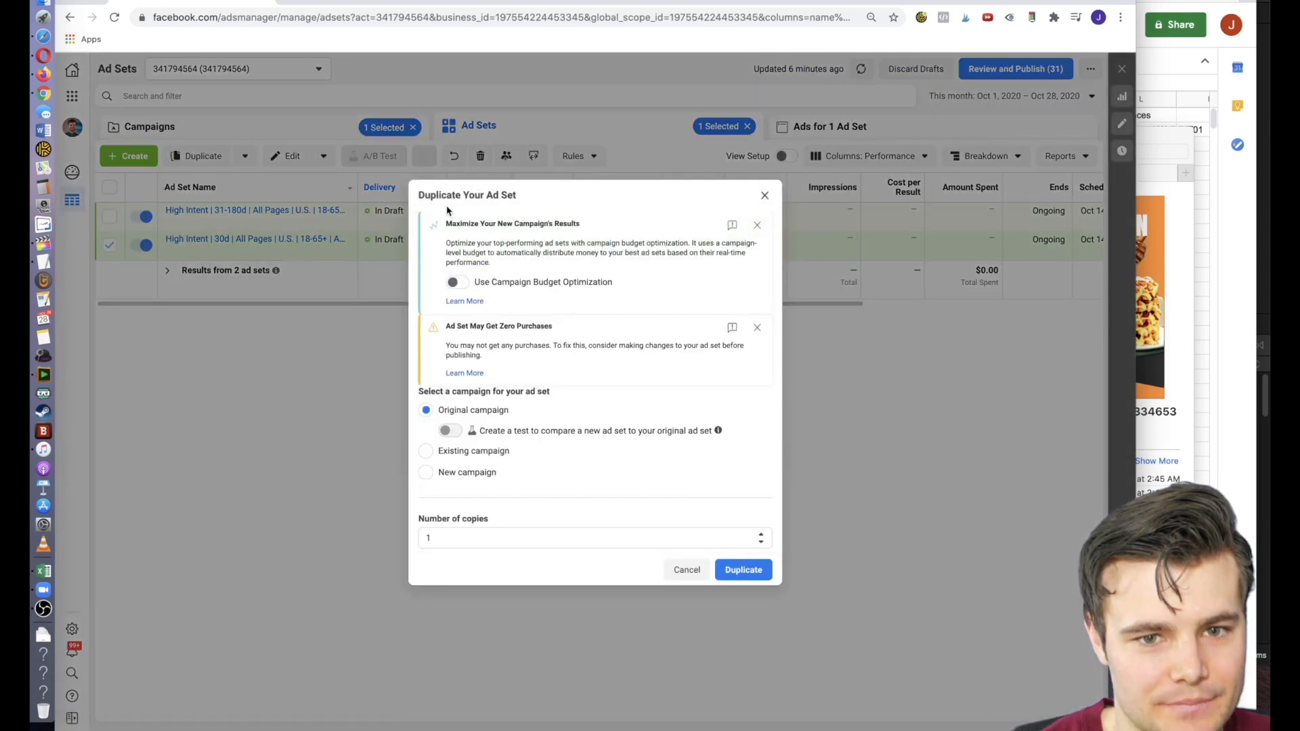
pyautogui.click(732, 566)
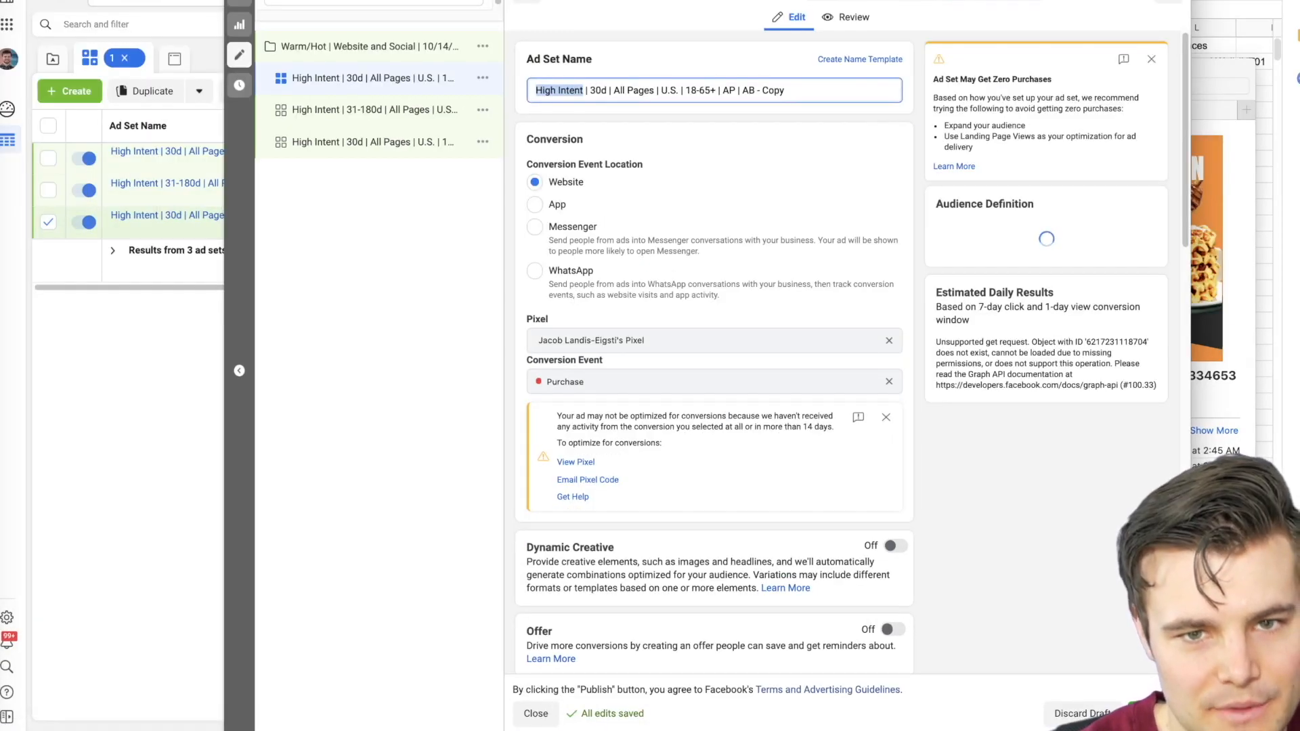
pyautogui.write('Peanut Butter | 30d | All Pages | U.S. | 18-65+ | AP | AB - Copy')
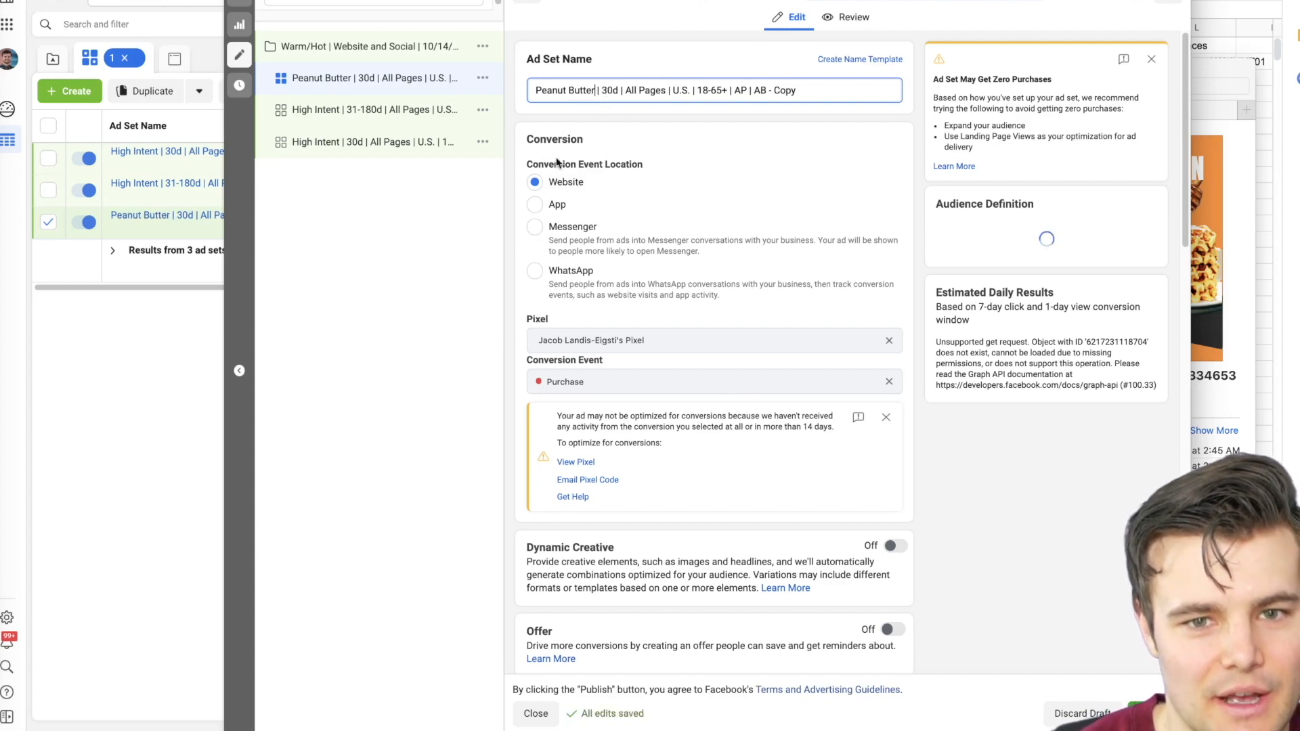
# Start a website custom audience for the Peanut Butter ad set from people who visited pages whose URL contains peanut-butter.
pyautogui.scroll(-10, 708, 273)
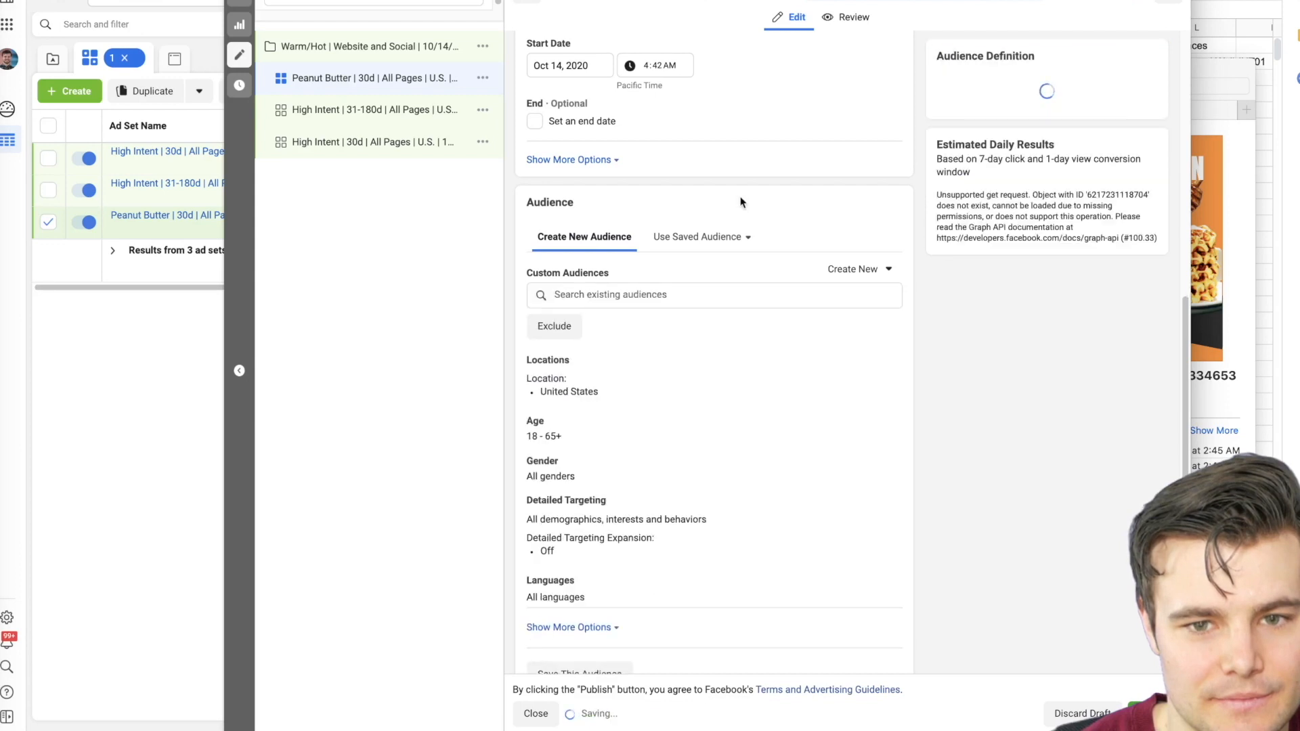
pyautogui.click(848, 271)
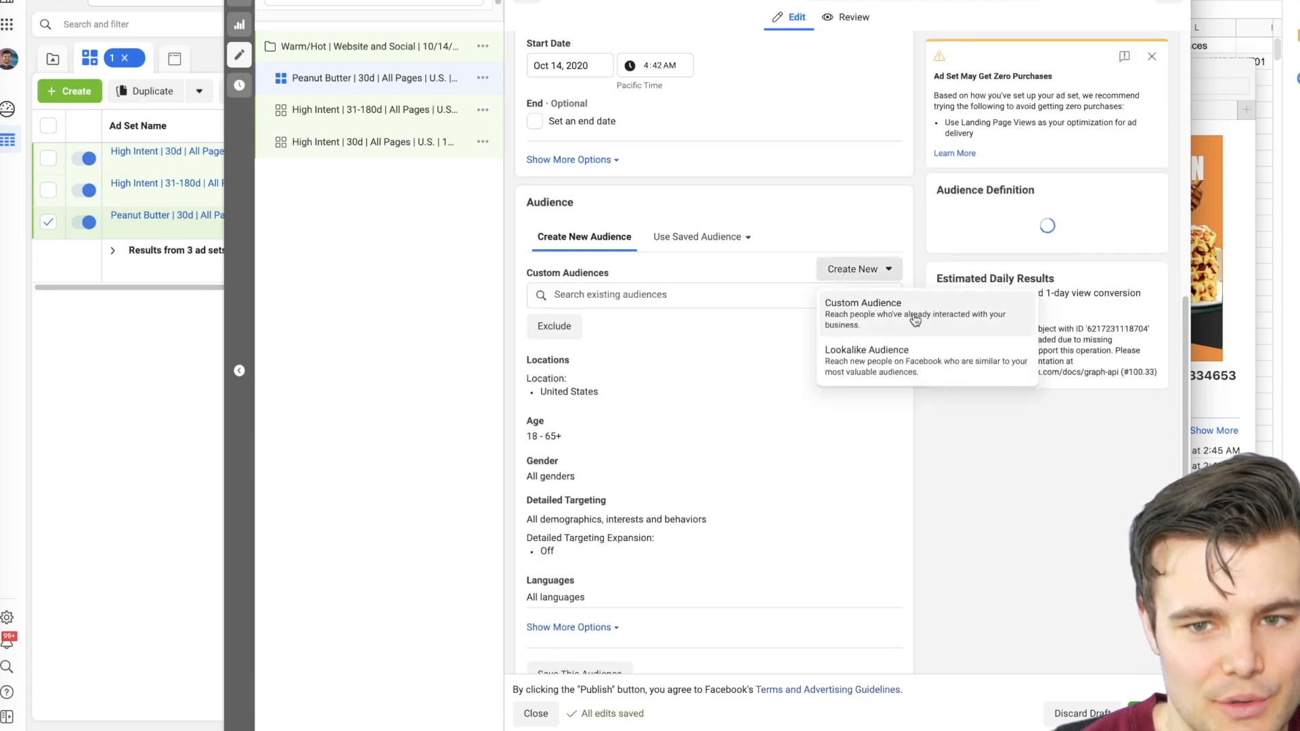
pyautogui.click(862, 332)
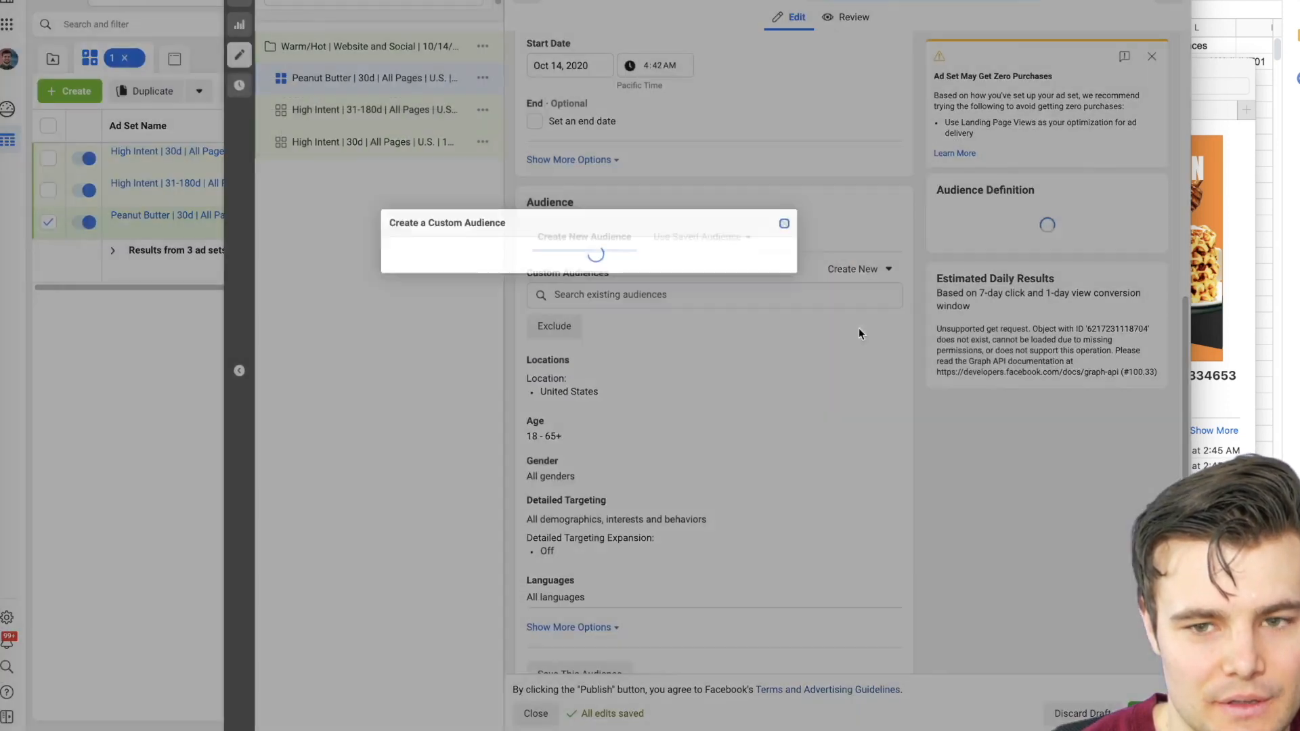
pyautogui.click(361, 179)
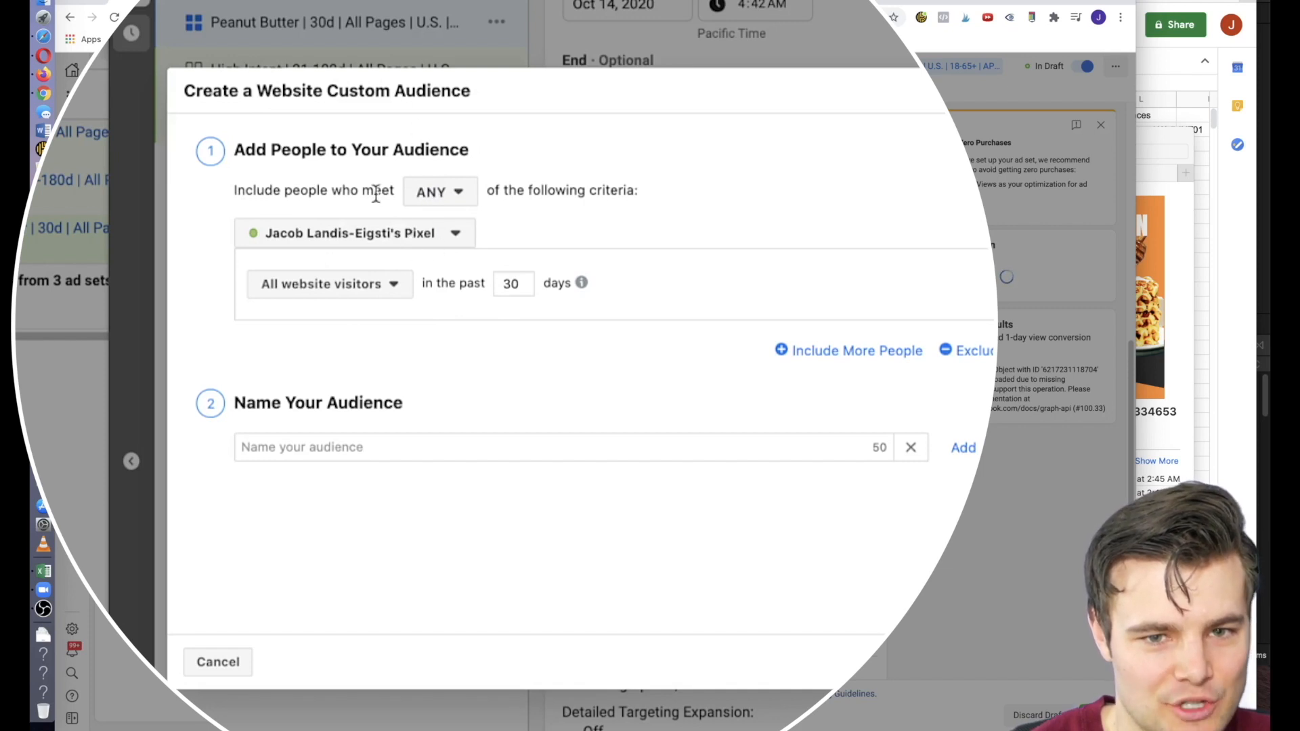
pyautogui.click(331, 299)
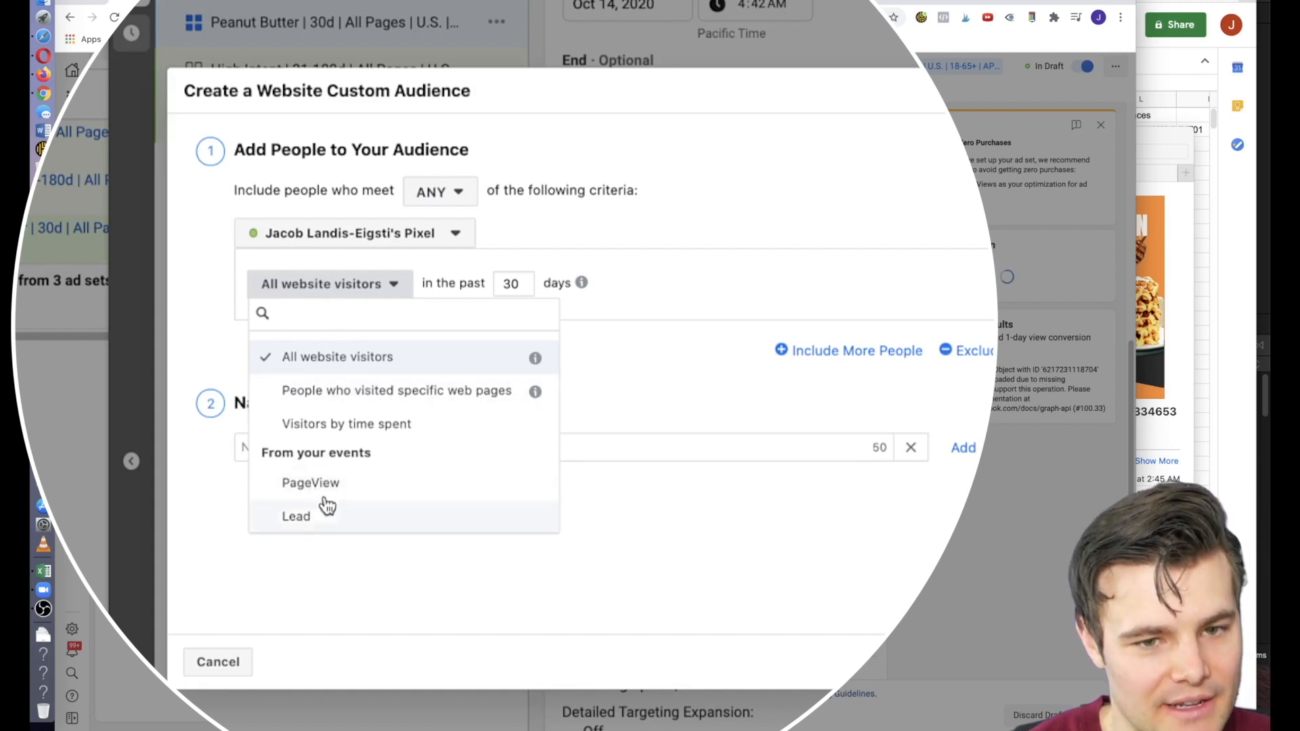
pyautogui.click(343, 390)
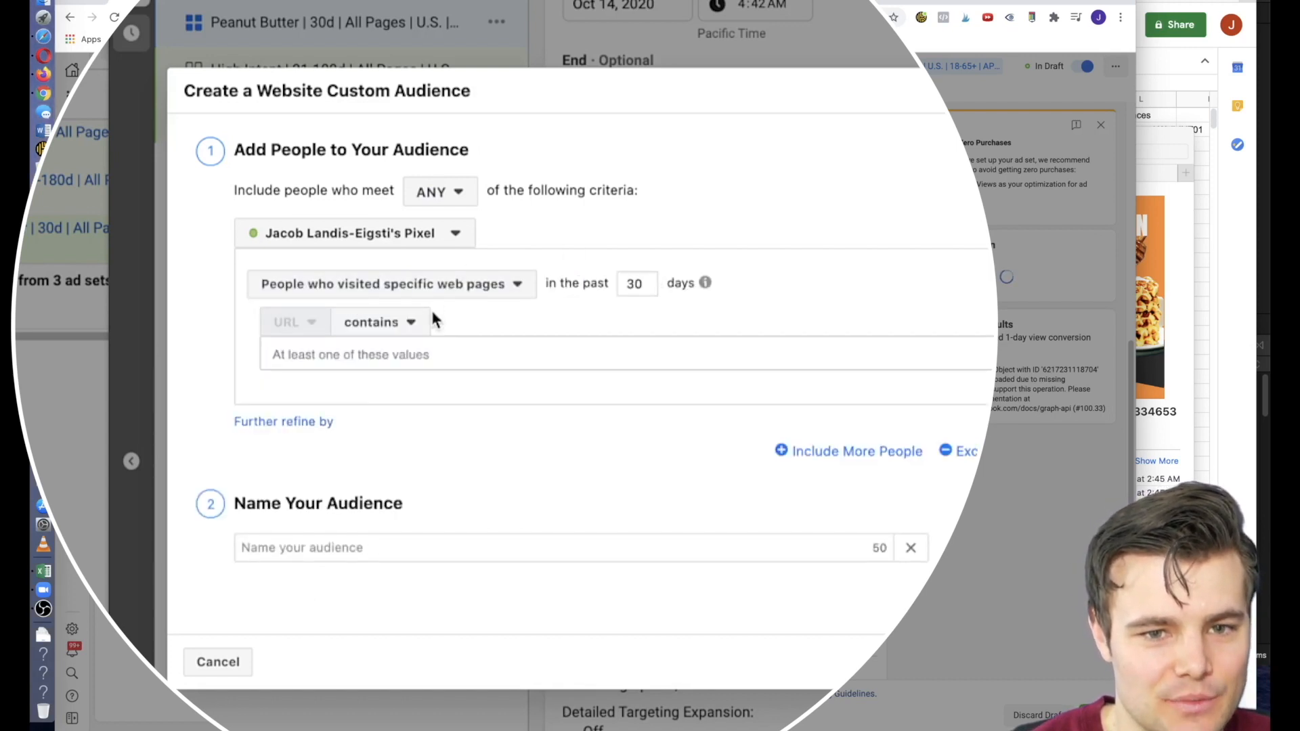
pyautogui.click(381, 352)
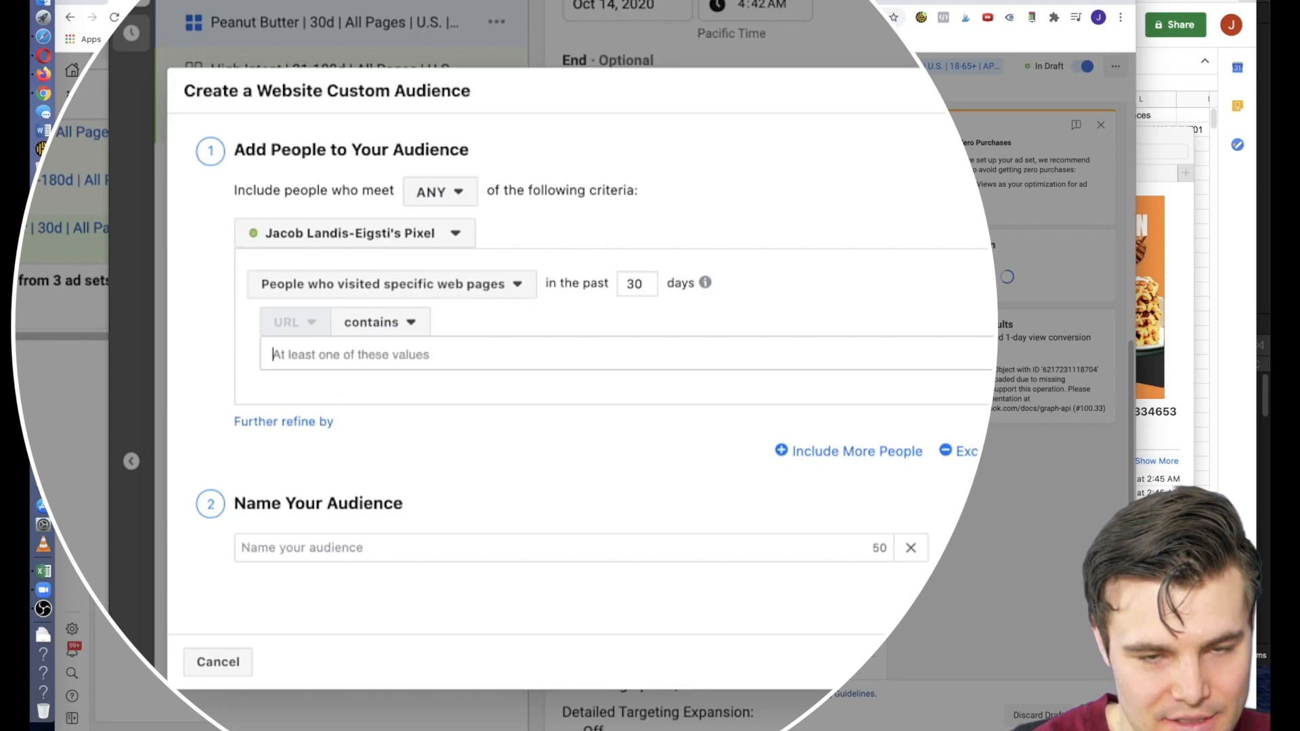
pyautogui.write('peanut-butter')
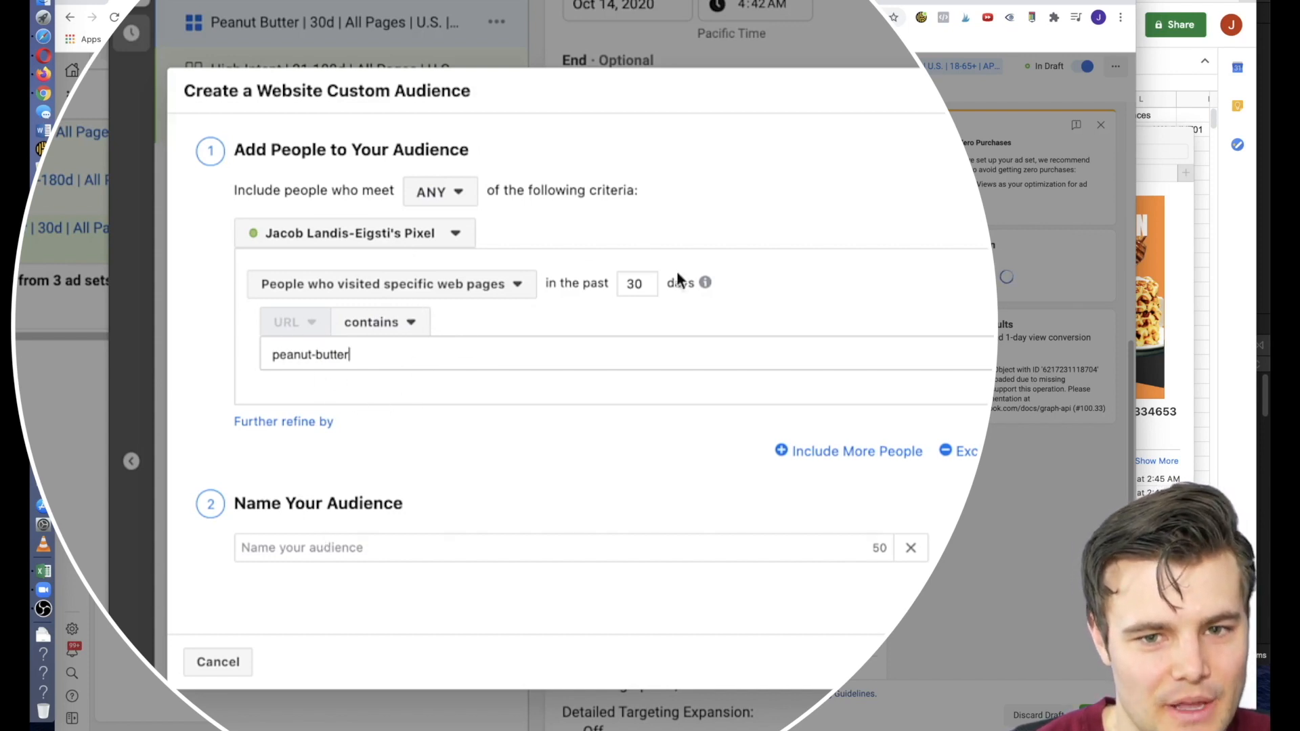
# Set the time window for the peanut-butter page visitors to 180 days.
pyautogui.click(640, 284)
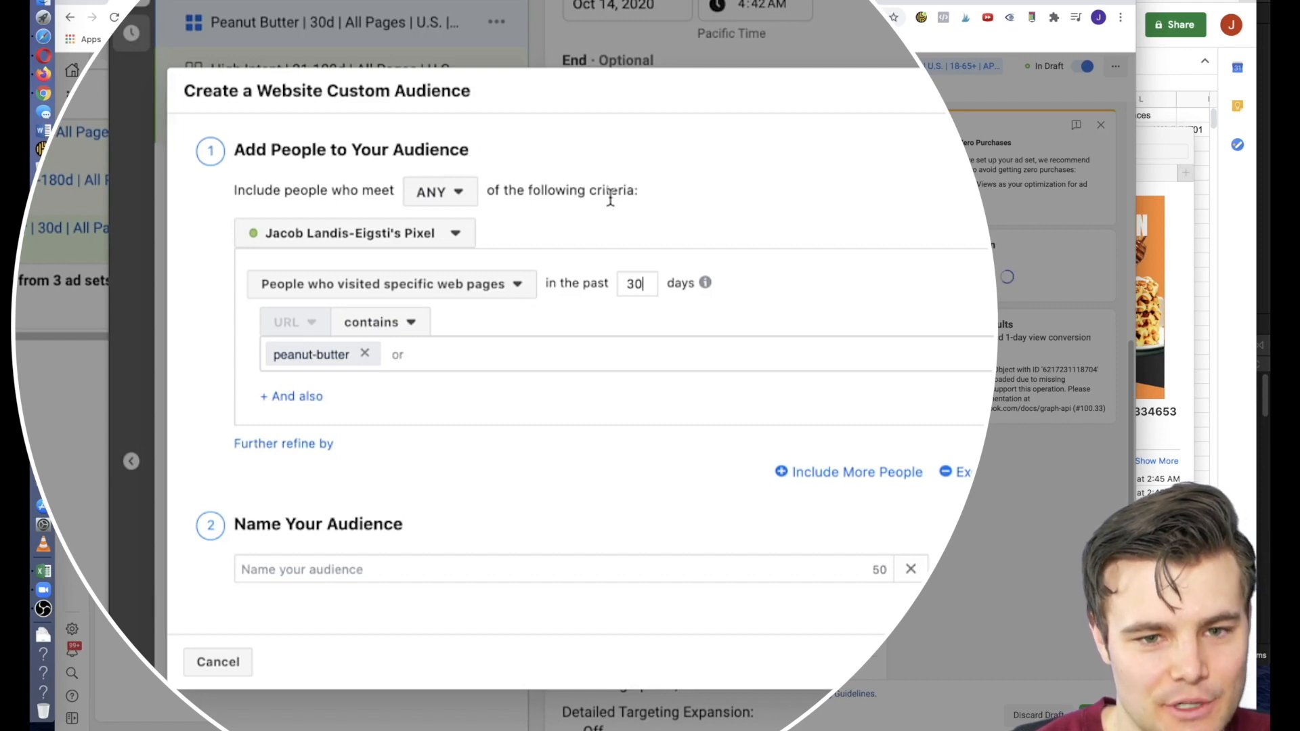
pyautogui.press('BackSpace')
pyautogui.press('BackSpace')
pyautogui.write('180')
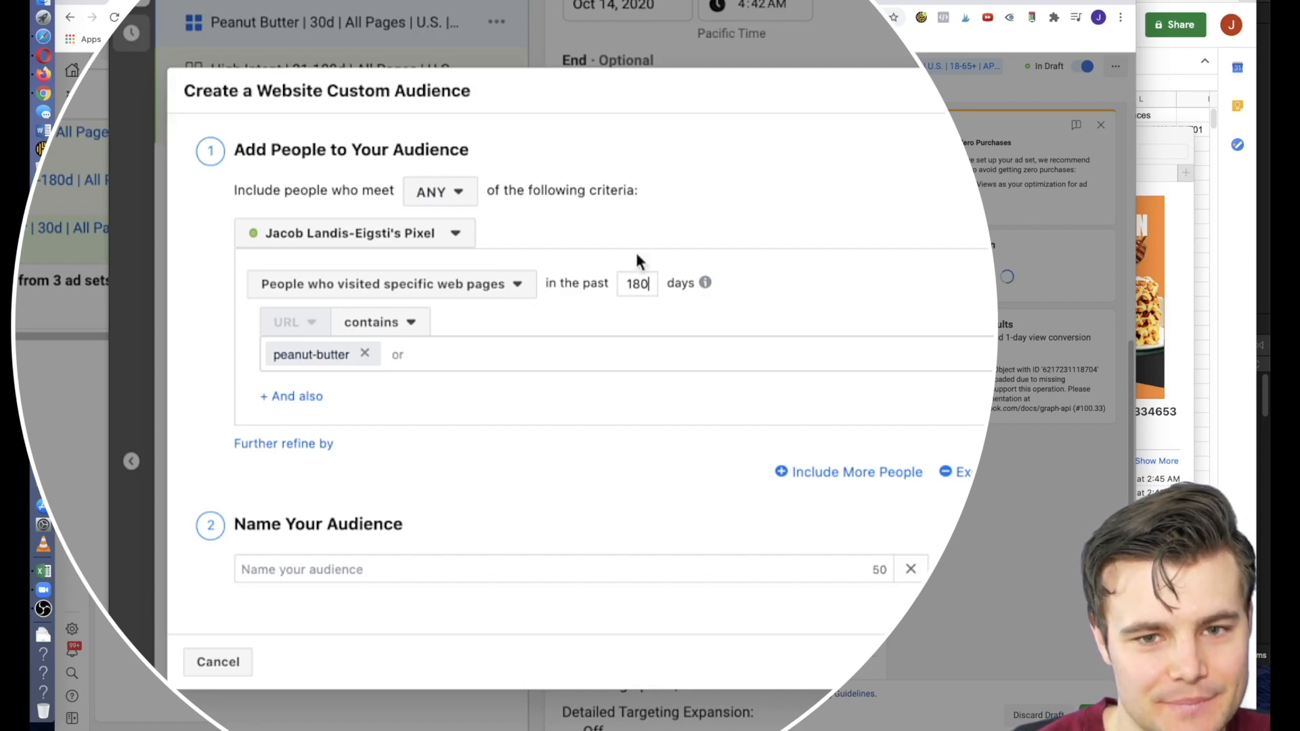
# Name the website custom audience Peanut Butter Page 180d, create it for the ad set, and close the editor.
pyautogui.click(350, 574)
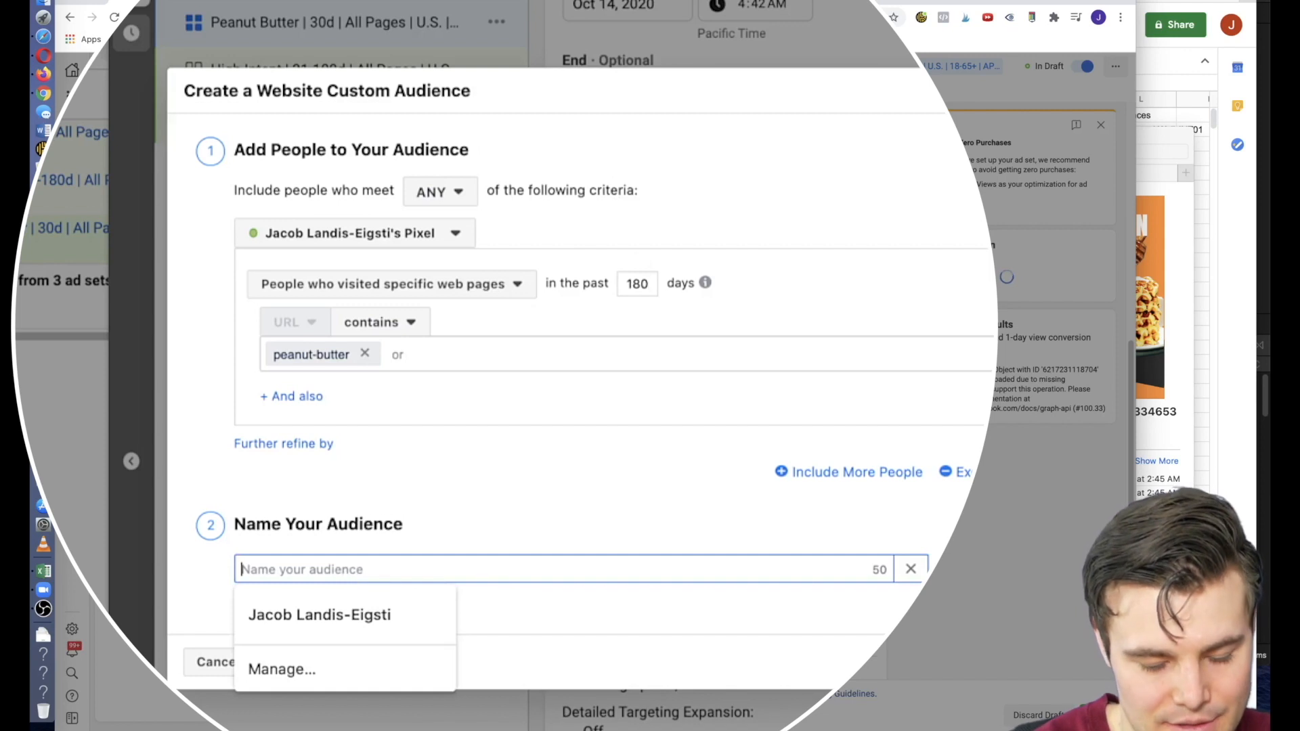
pyautogui.write('Peanut Butter ')
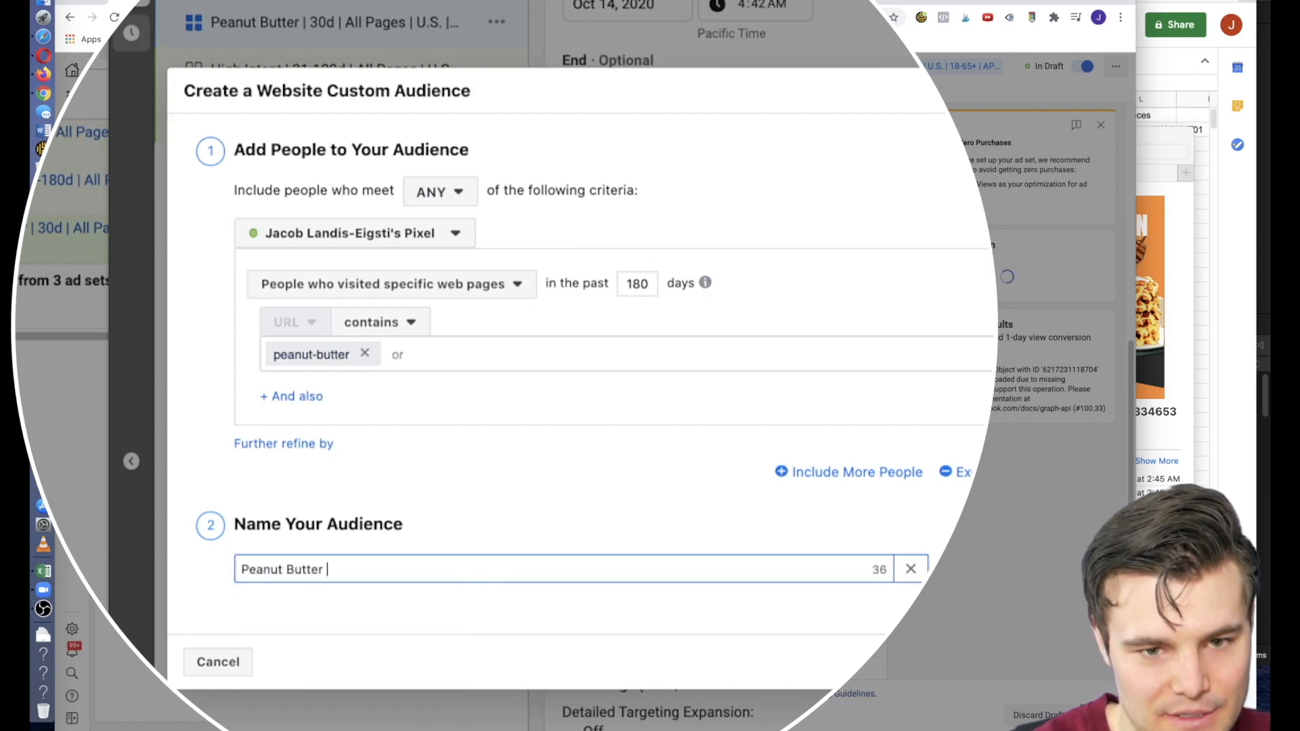
pyautogui.write('Page 180')
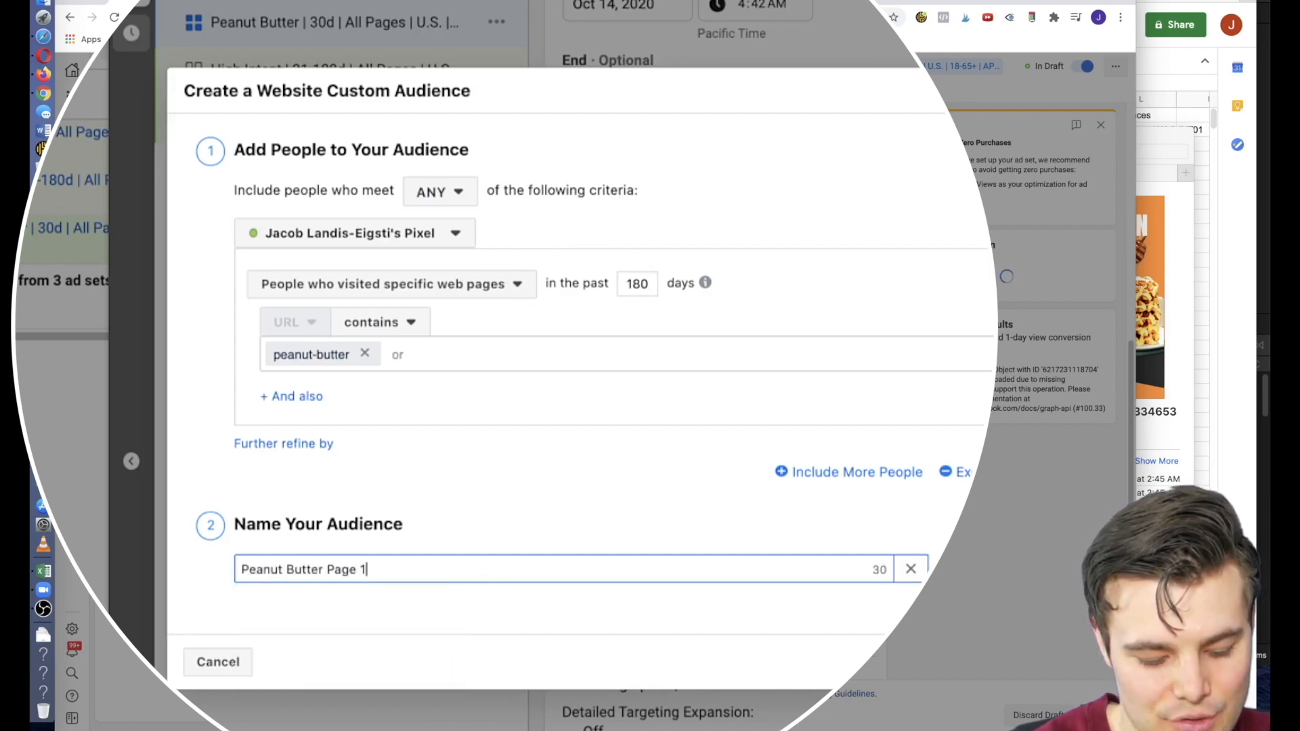
pyautogui.write('d')
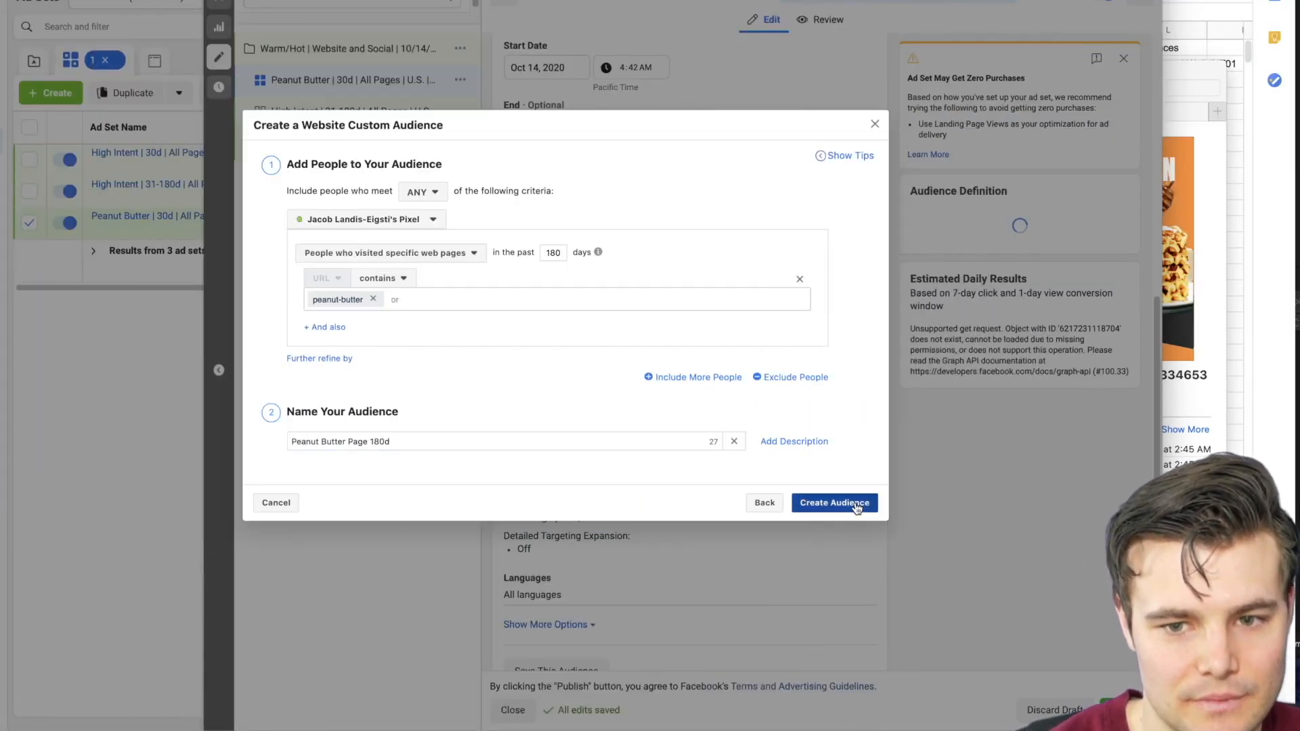
pyautogui.click(837, 503)
pyautogui.click(858, 442)
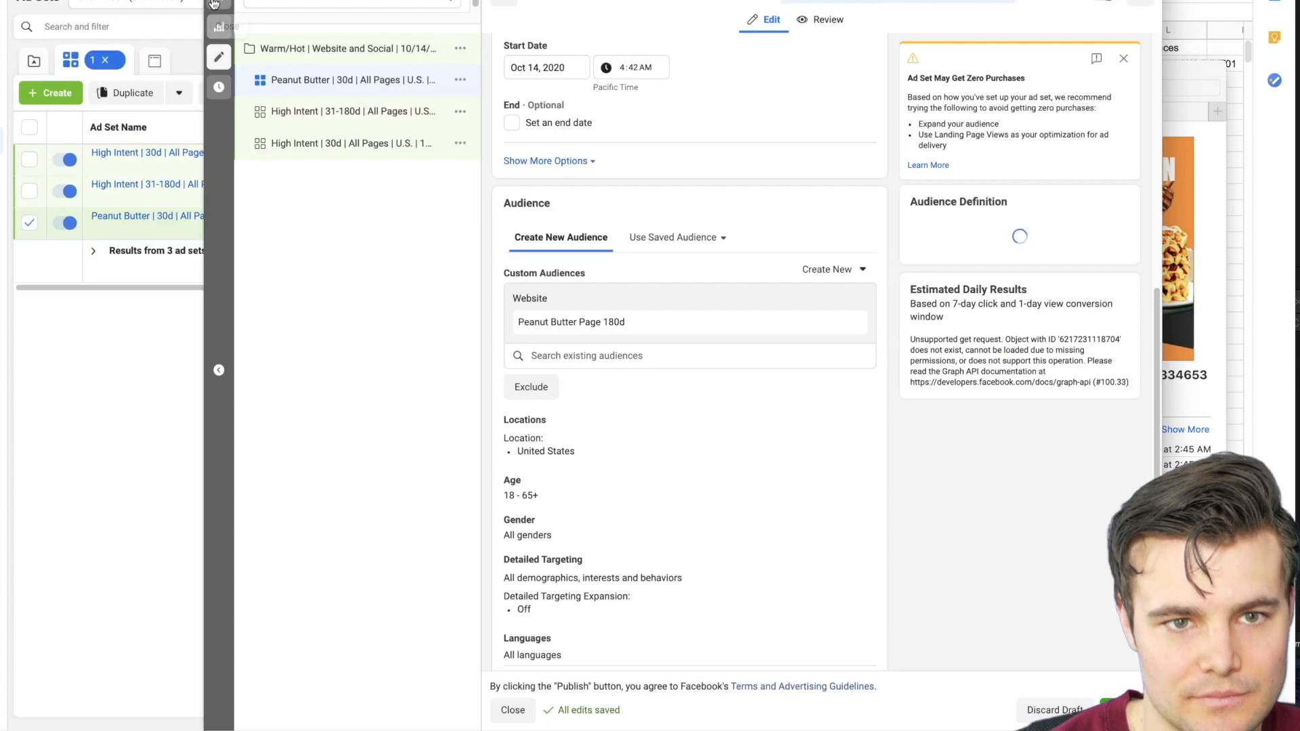
pyautogui.click(214, 4)
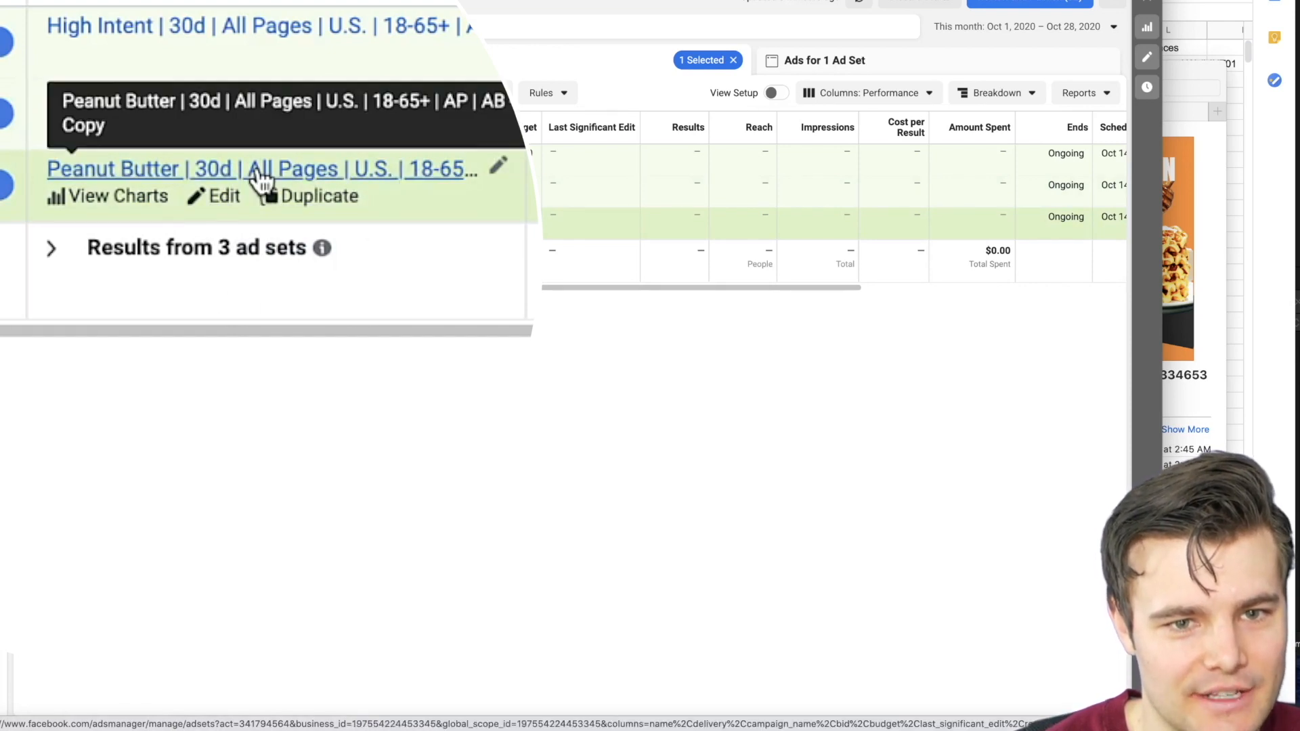
# Delete the Waffle Stack and Waffles Falling In ads from the Peanut Butter ad set.
pyautogui.click(261, 170)
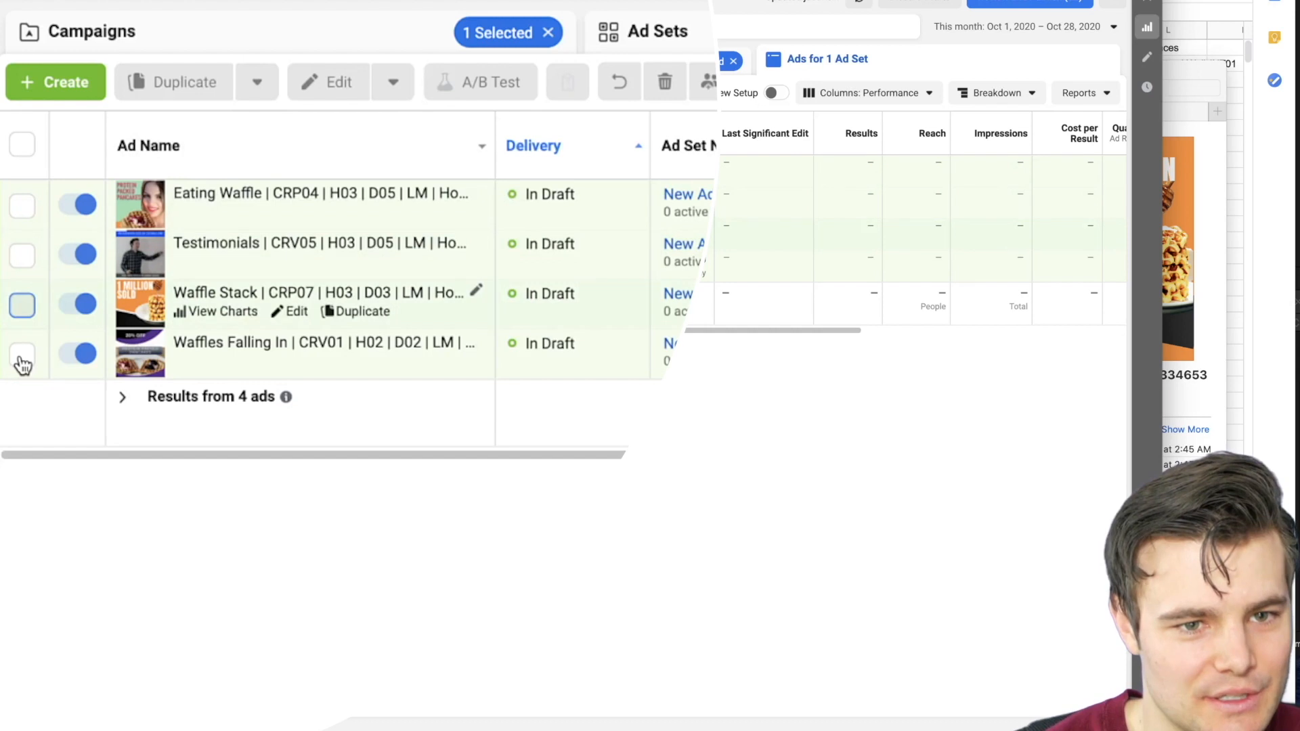
pyautogui.click(22, 359)
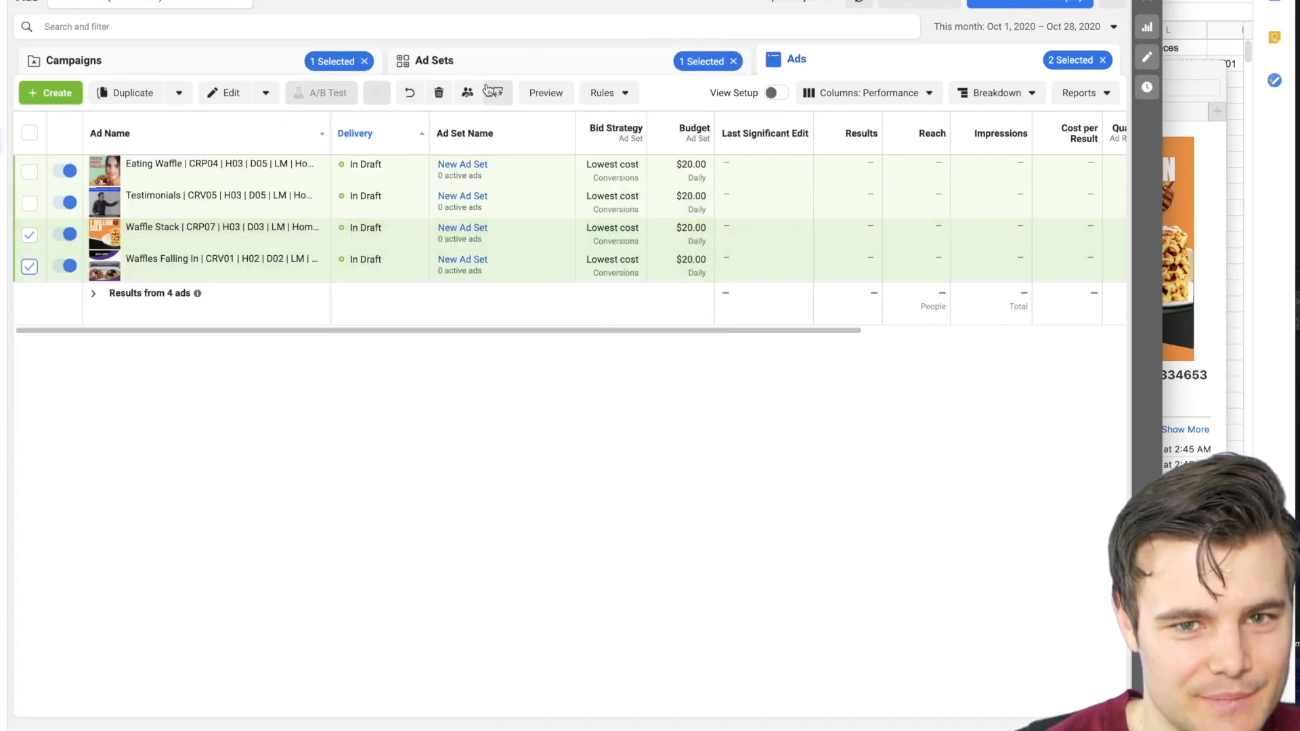
pyautogui.click(439, 93)
pyautogui.click(667, 250)
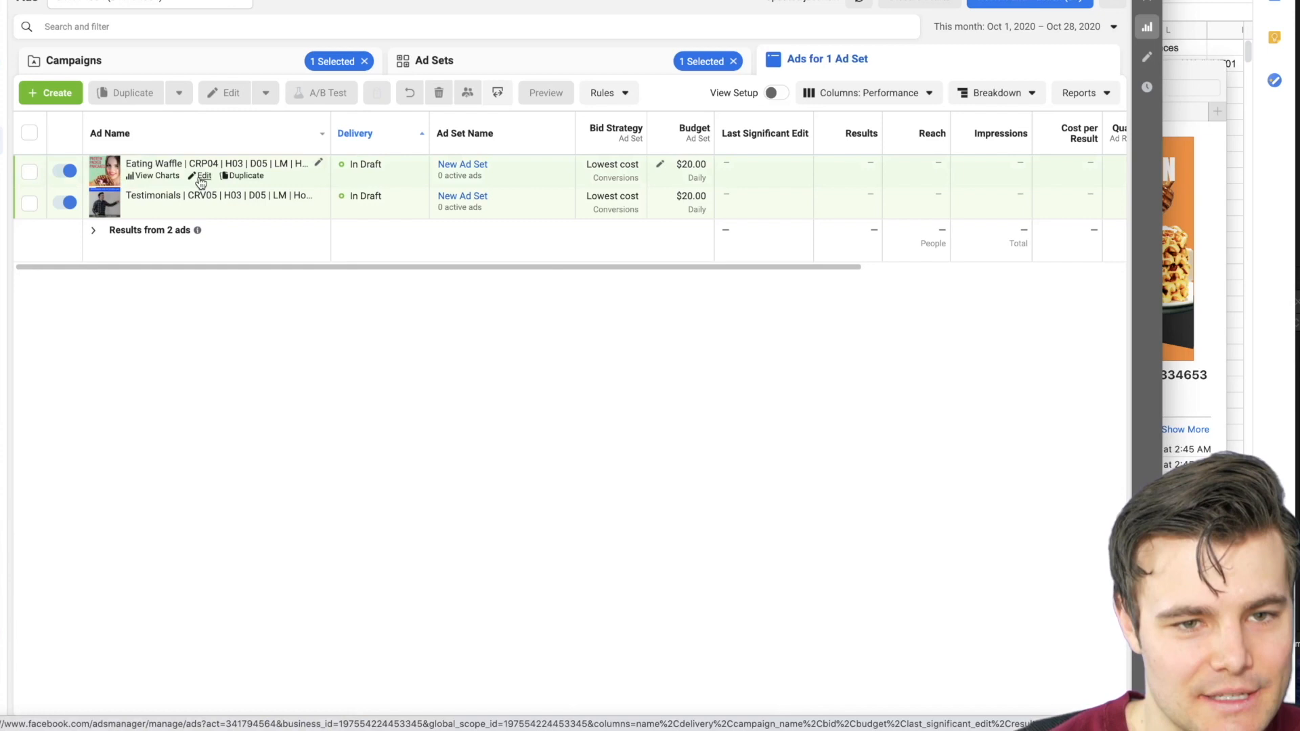
# Replace the Eating Waffle ad's primary text with the spreadsheet's PT05 line, "You were SO close to tasting our delicious waffles. Here's what some of our customers say.".
pyautogui.click(204, 176)
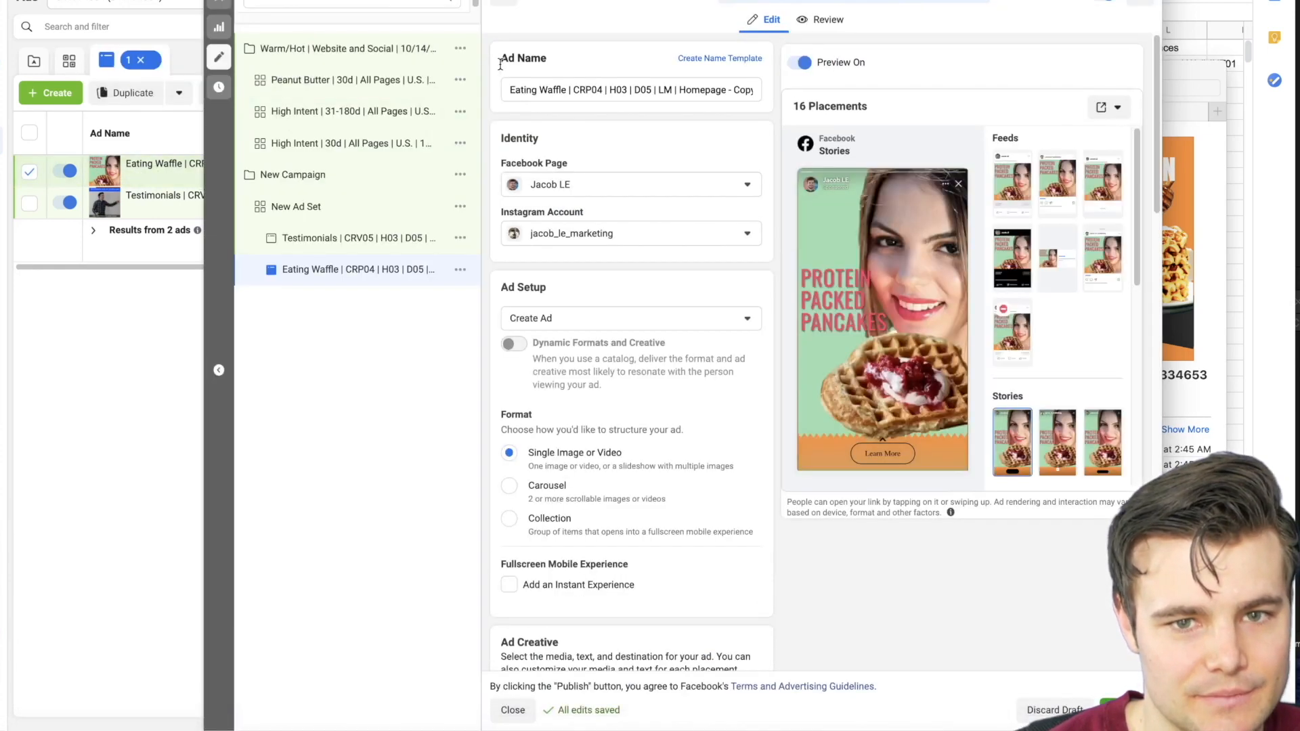
pyautogui.scroll(-7, 639, 247)
pyautogui.scroll(-5, 643, 278)
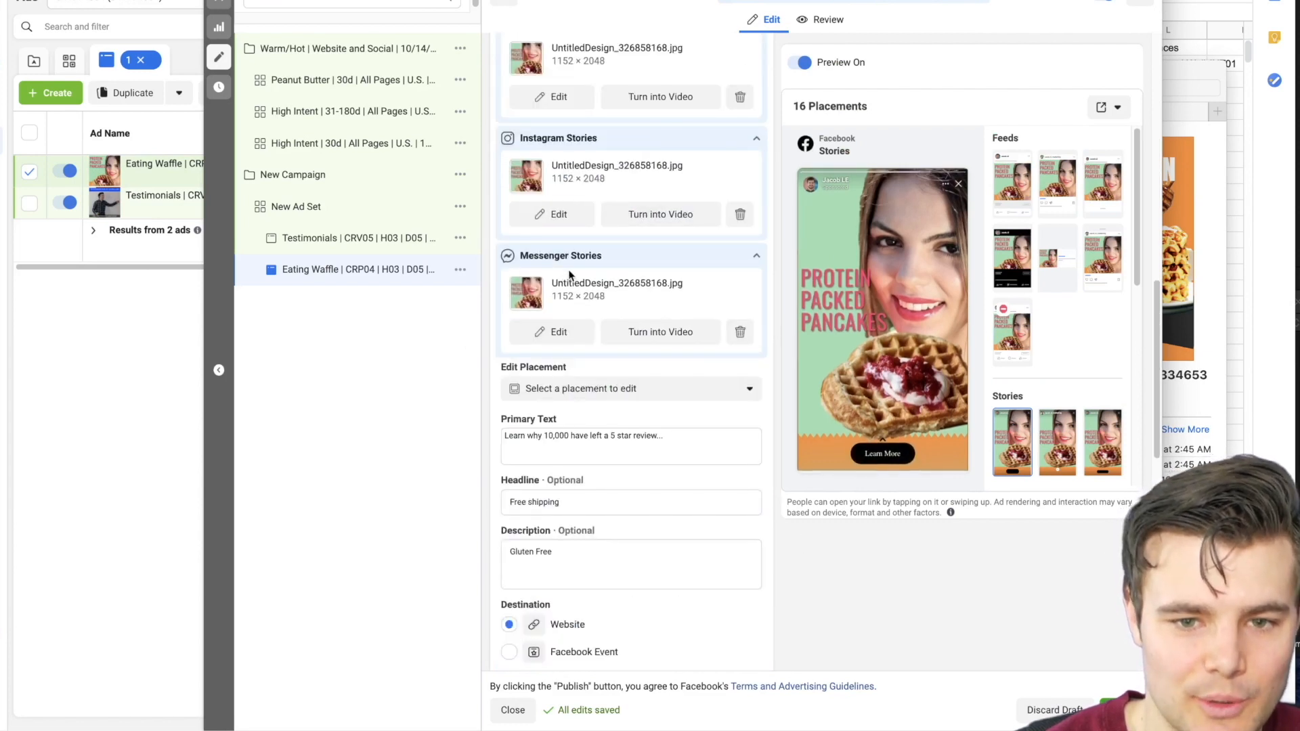
pyautogui.scroll(-2, 566, 274)
pyautogui.click(568, 318)
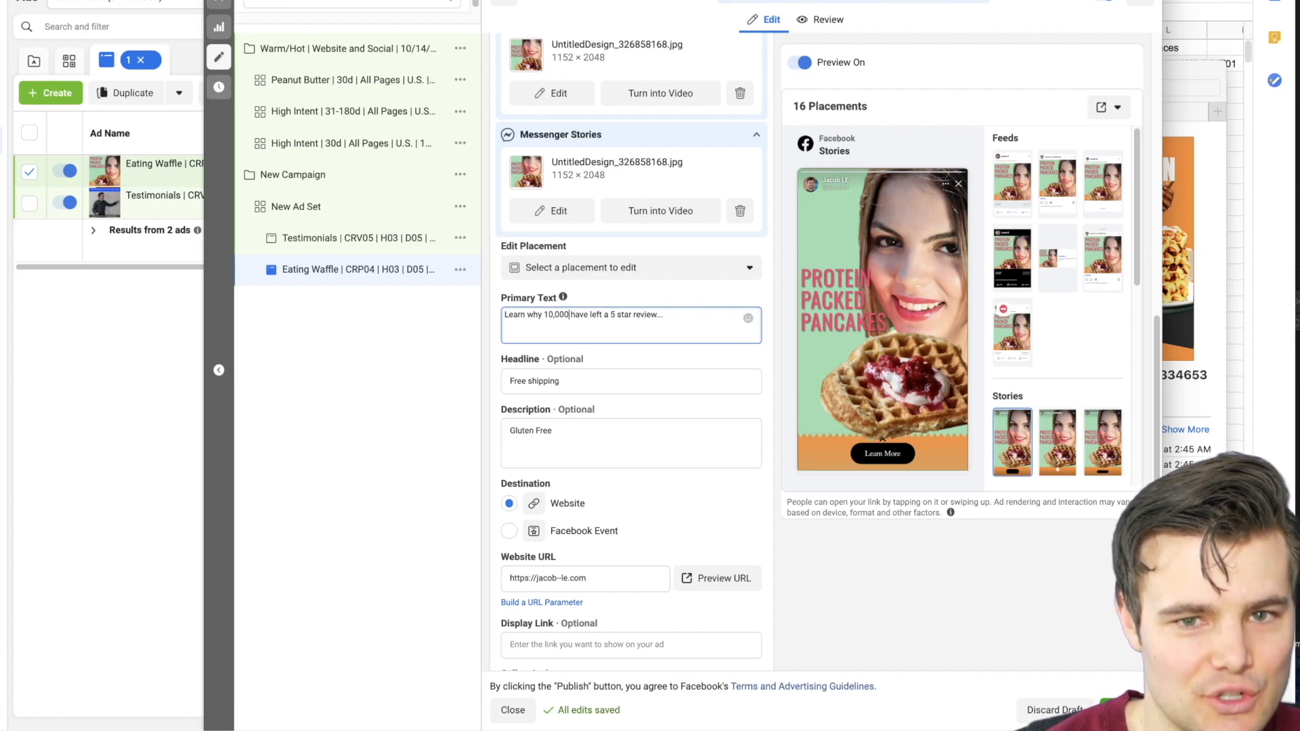
pyautogui.press('super+grave')
pyautogui.click(396, 195)
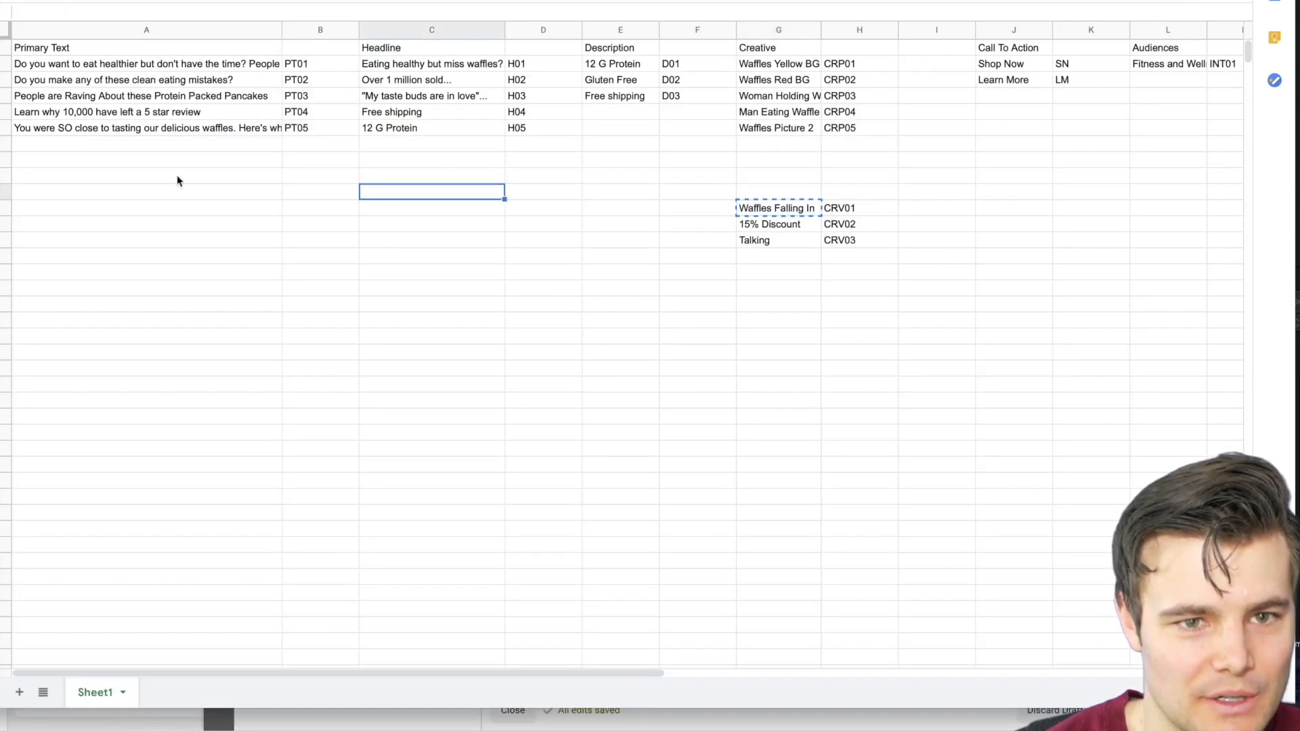
pyautogui.click(179, 130)
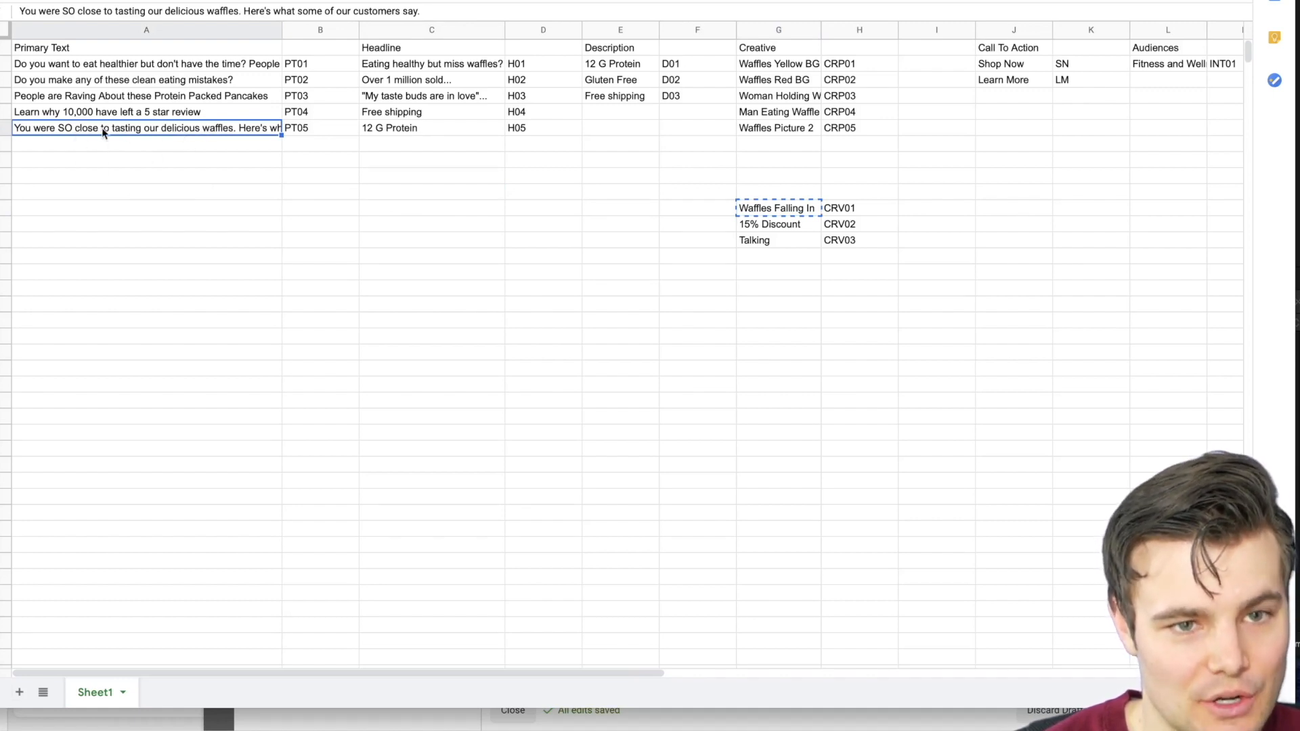
pyautogui.hotkey('ctrl', 'c')
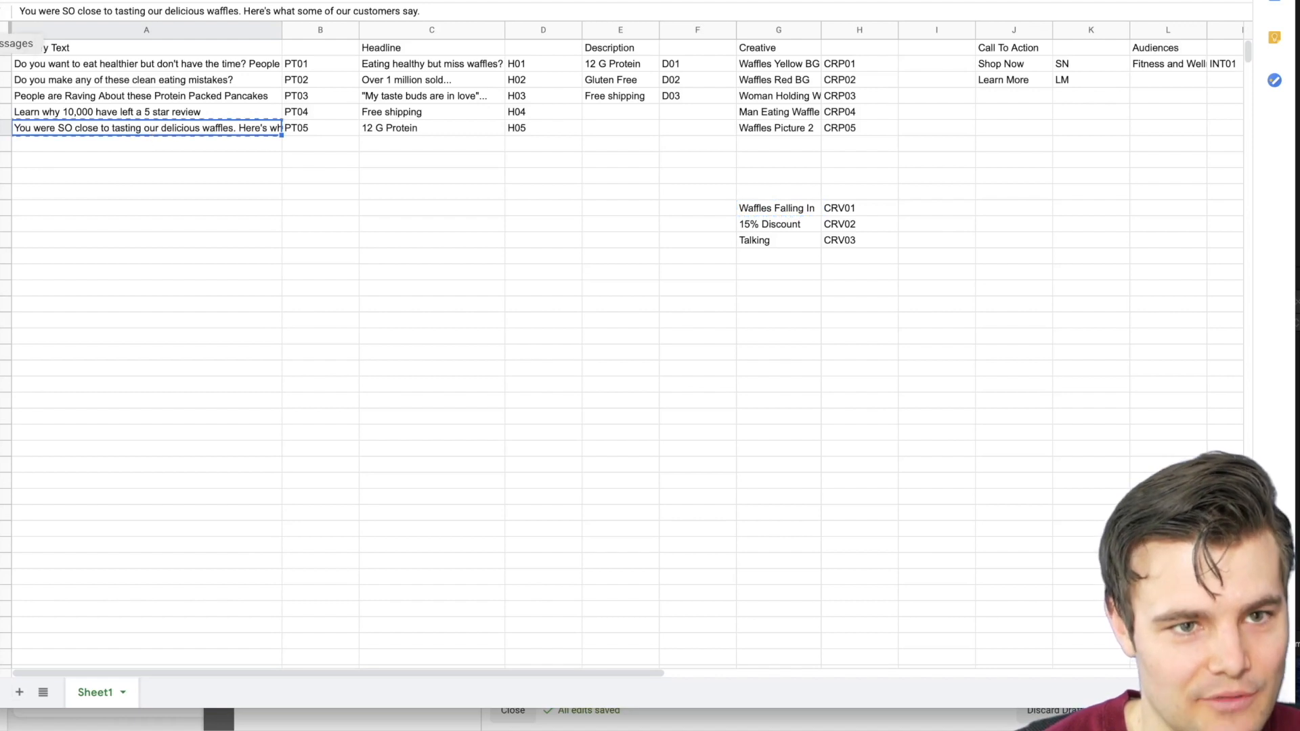
pyautogui.click(0, 24)
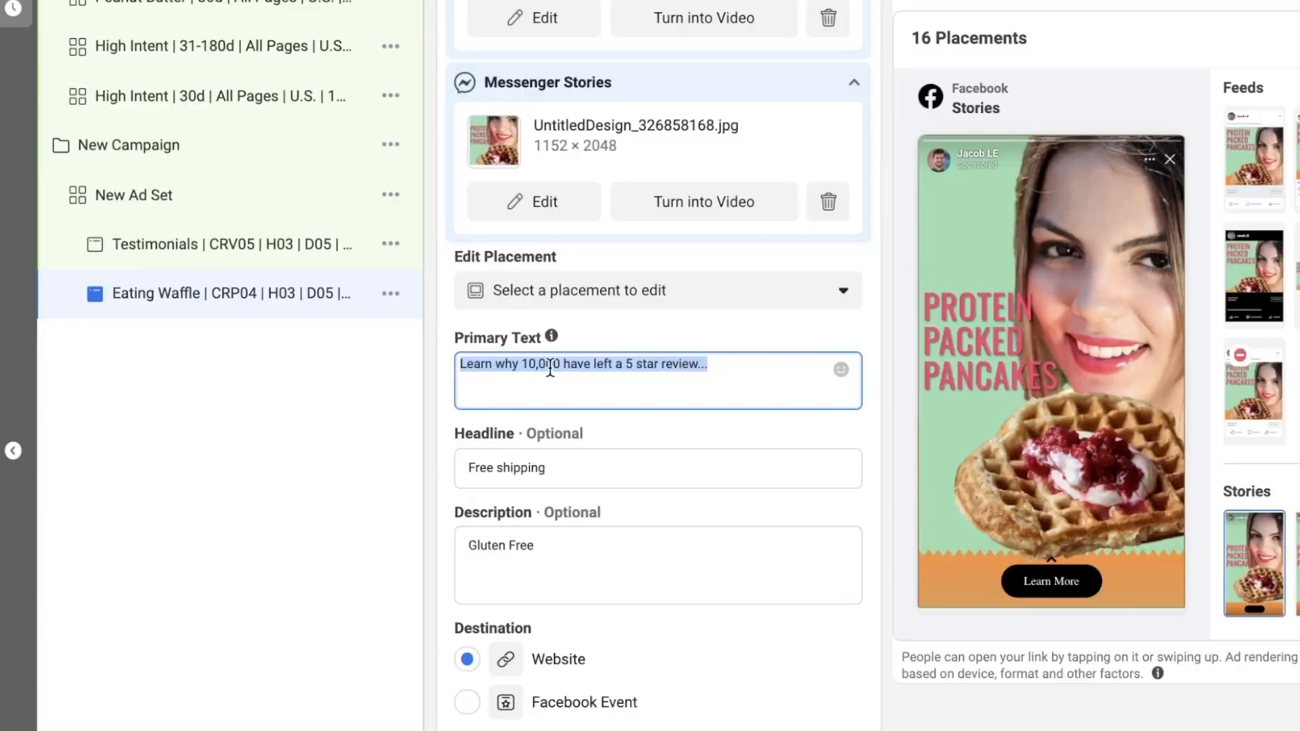
pyautogui.hotkey('ctrl', 'v')
# Append /peanut-butter to the Eating Waffle ad's website URL and set its call to action to Shop Now.
pyautogui.scroll(-7, 1142, 467)
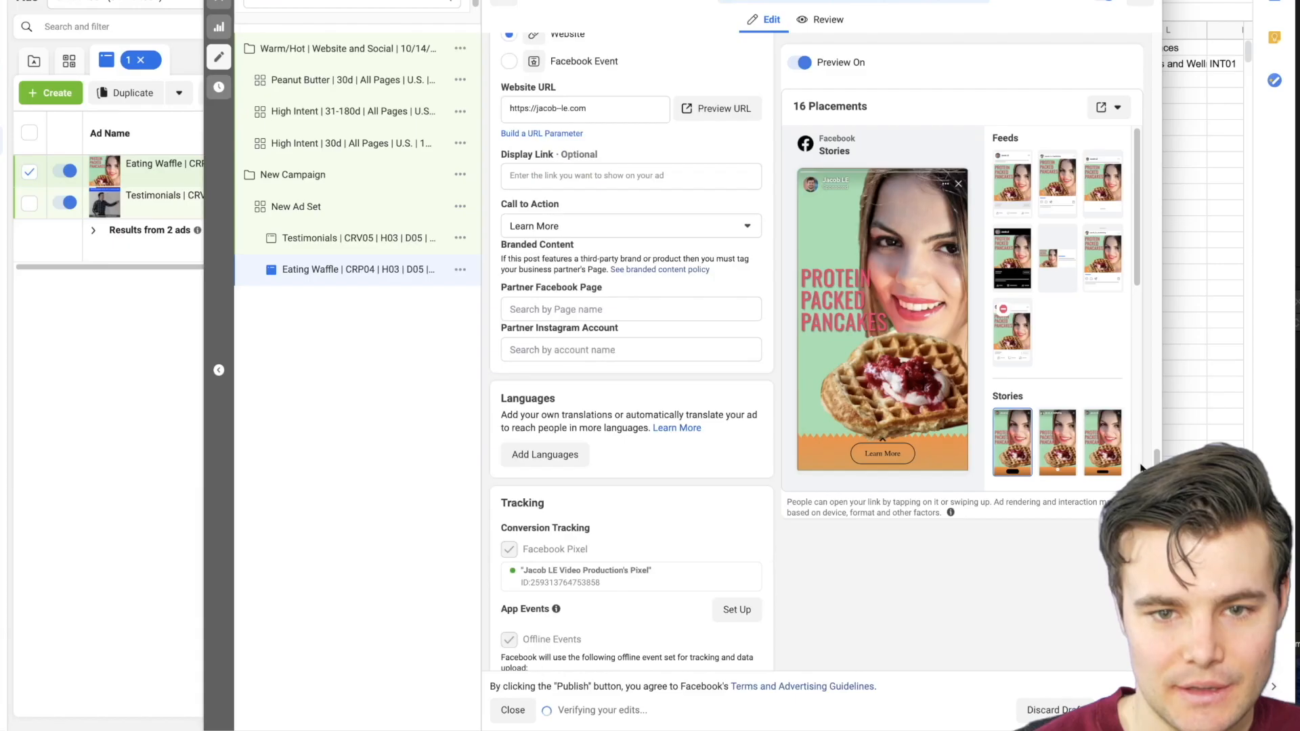
pyautogui.scroll(1, 1142, 467)
pyautogui.click(614, 176)
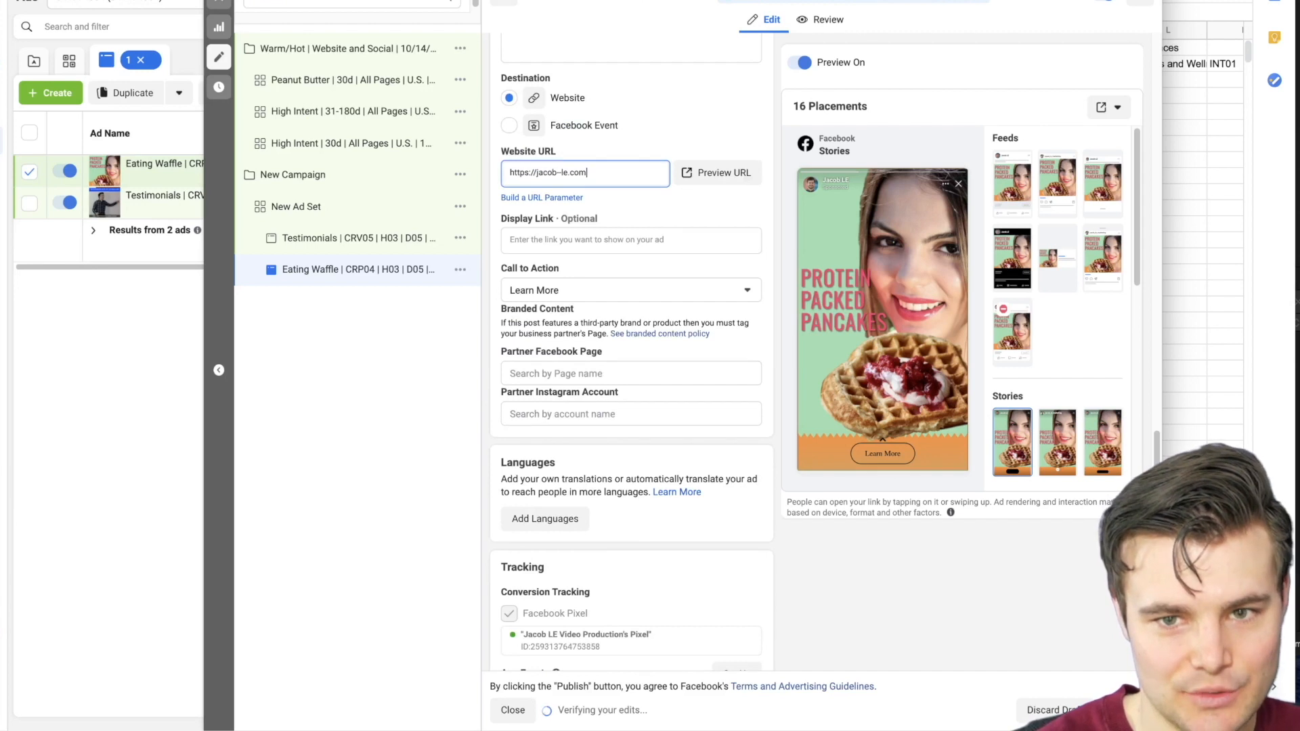
pyautogui.write('/peanut-butter')
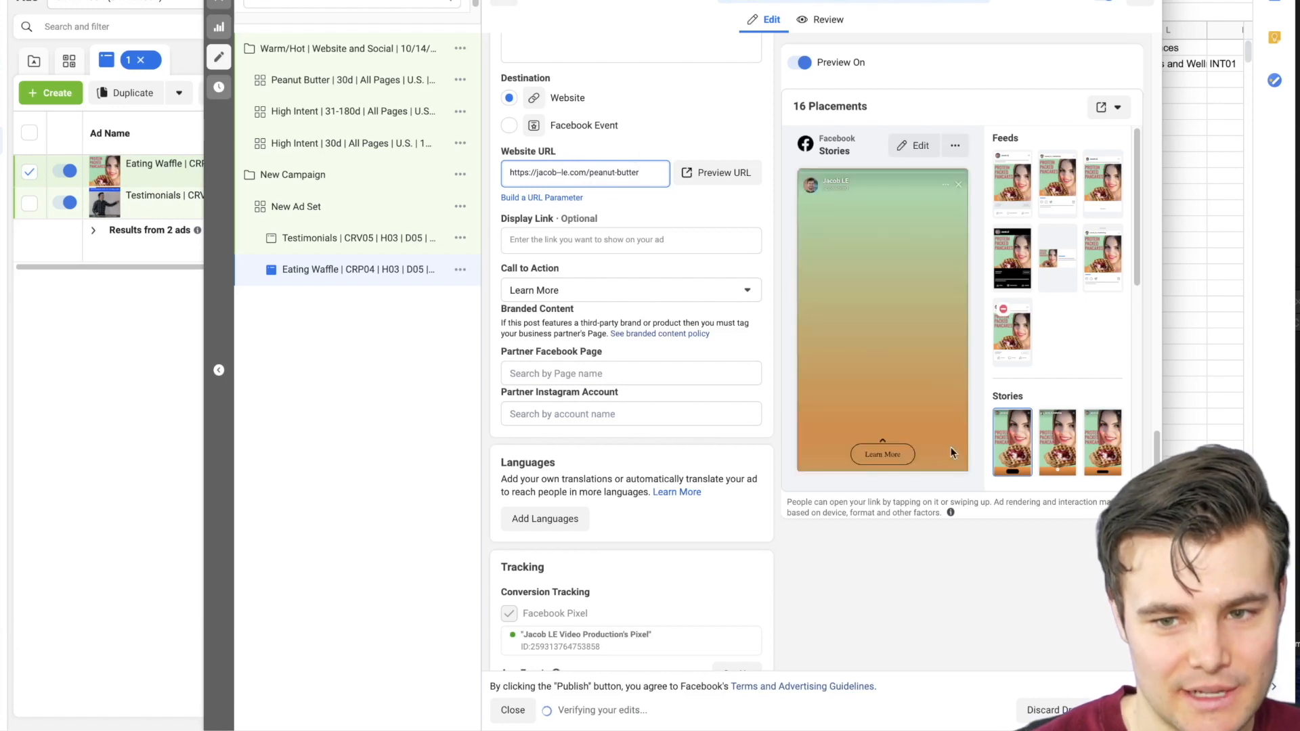
pyautogui.scroll(-3, 772, 360)
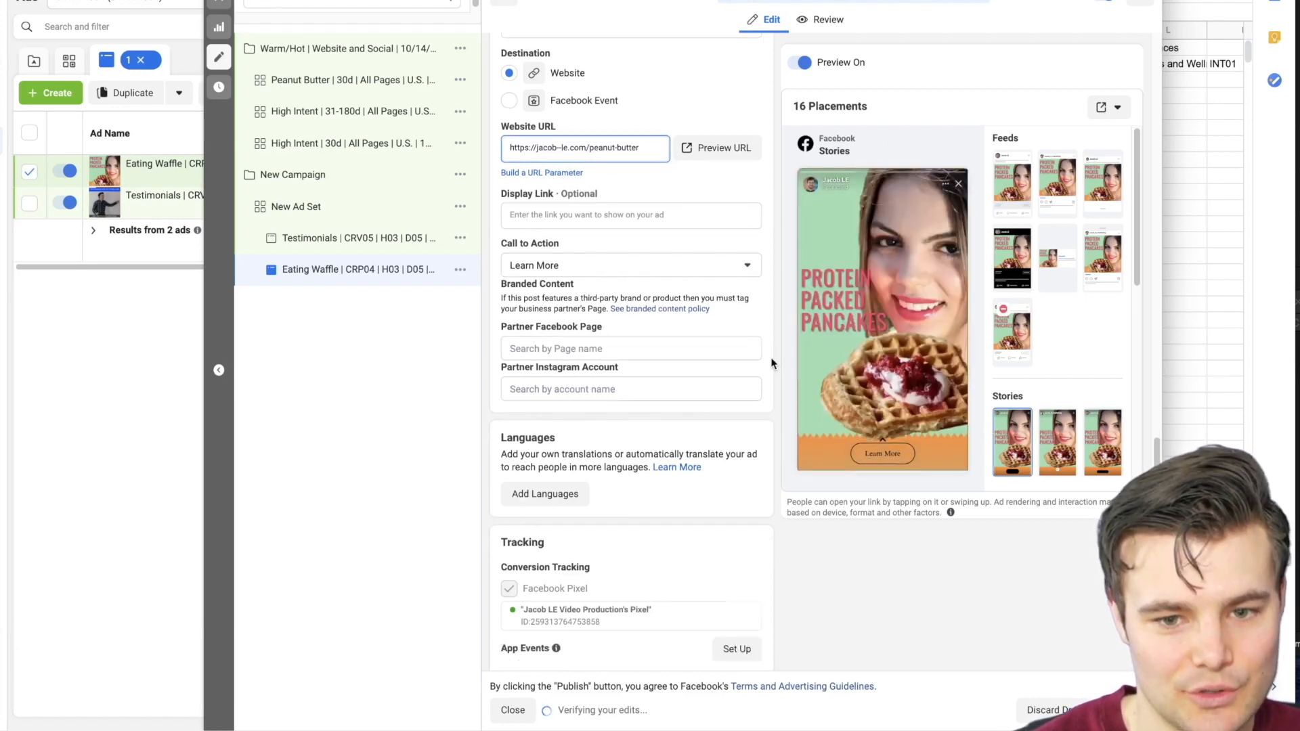
pyautogui.scroll(1, 657, 295)
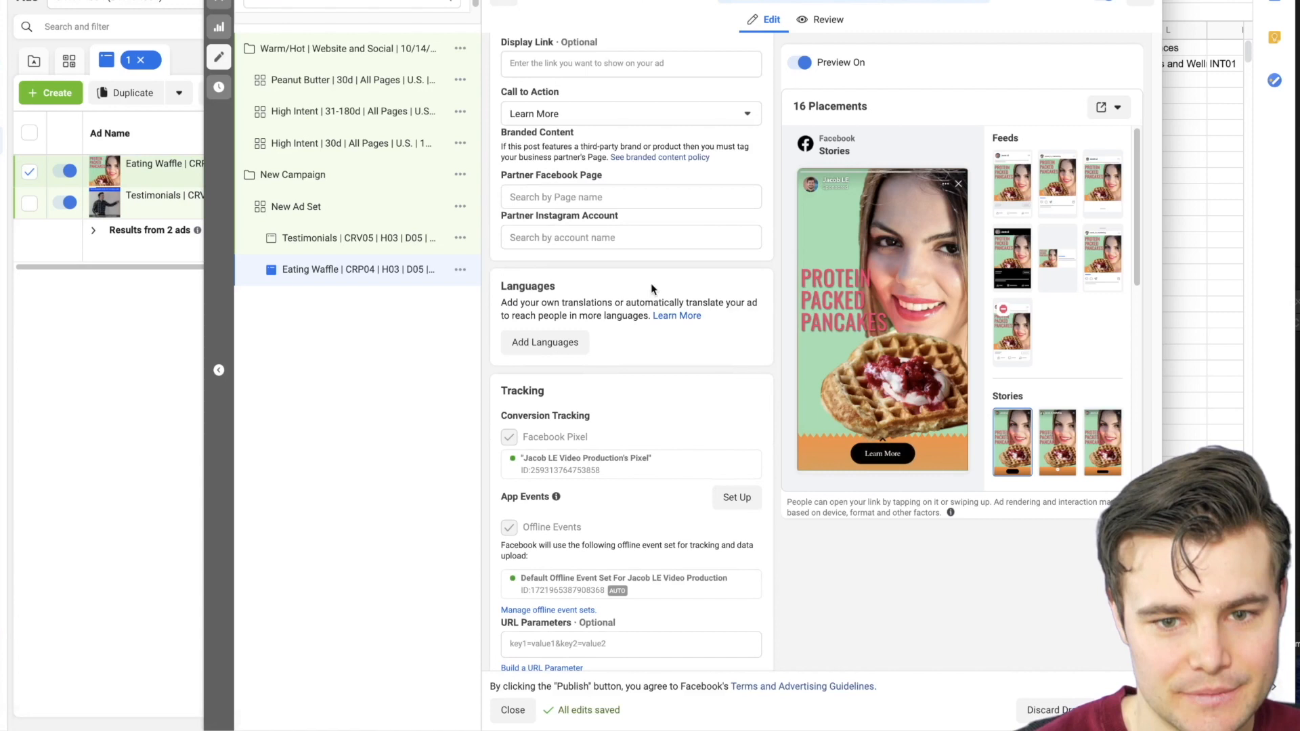
pyautogui.scroll(2, 651, 283)
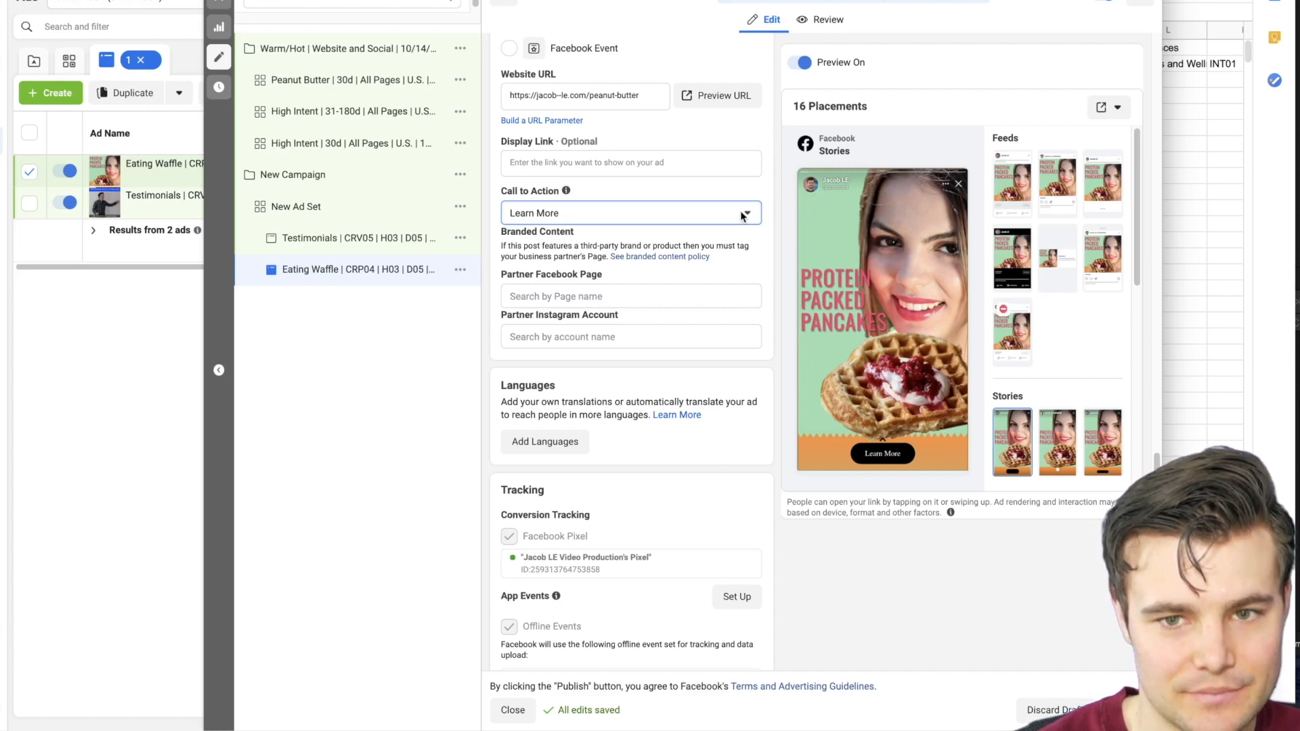
pyautogui.click(743, 214)
pyautogui.click(542, 237)
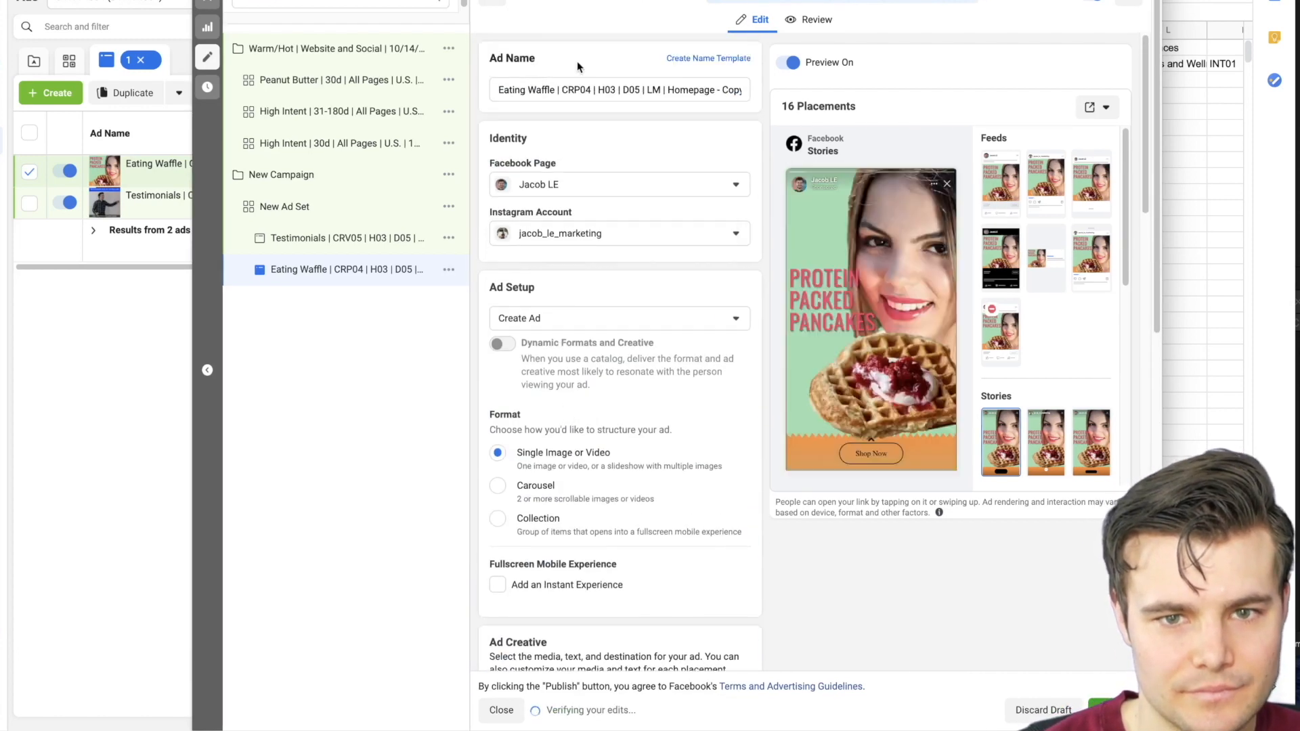
# Insert PT06 after CRP04 in the Eating Waffle ad's name.
pyautogui.click(597, 89)
pyautogui.write('PT05 ')
pyautogui.write('| PT06')
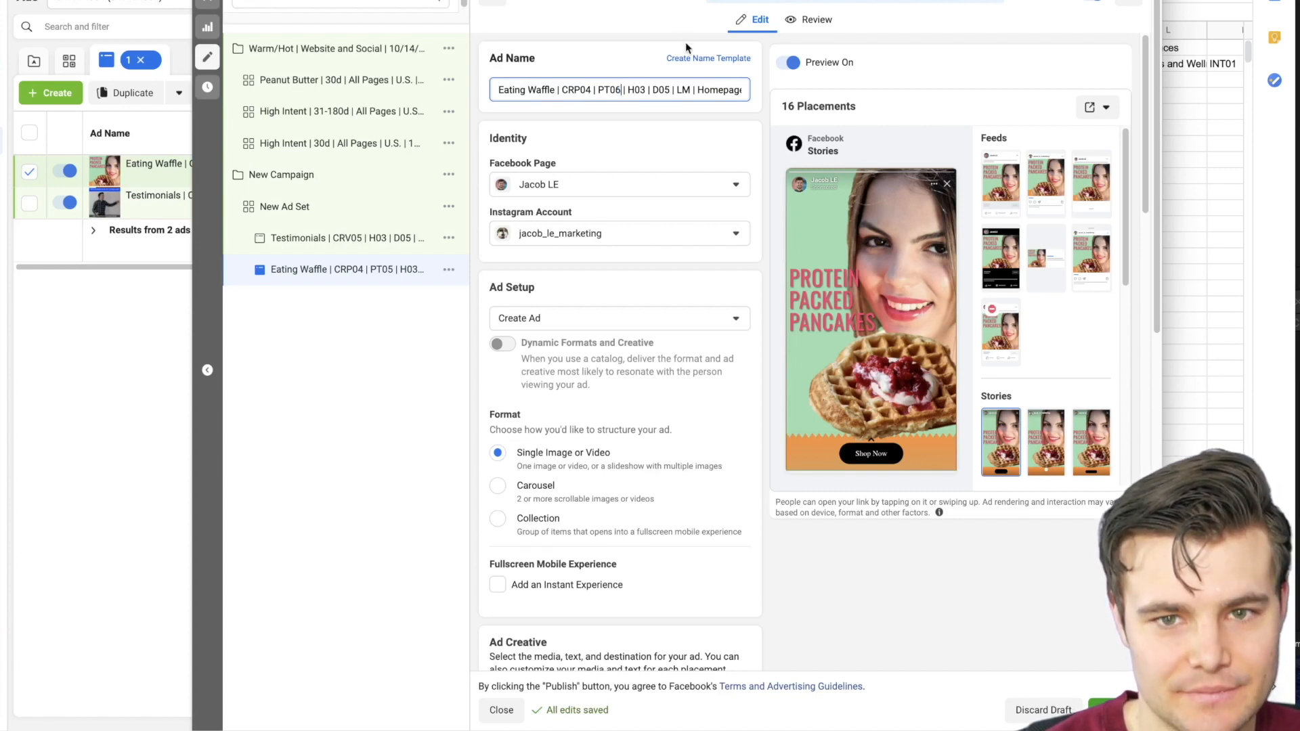
pyautogui.press('BackSpace')
pyautogui.write('6')
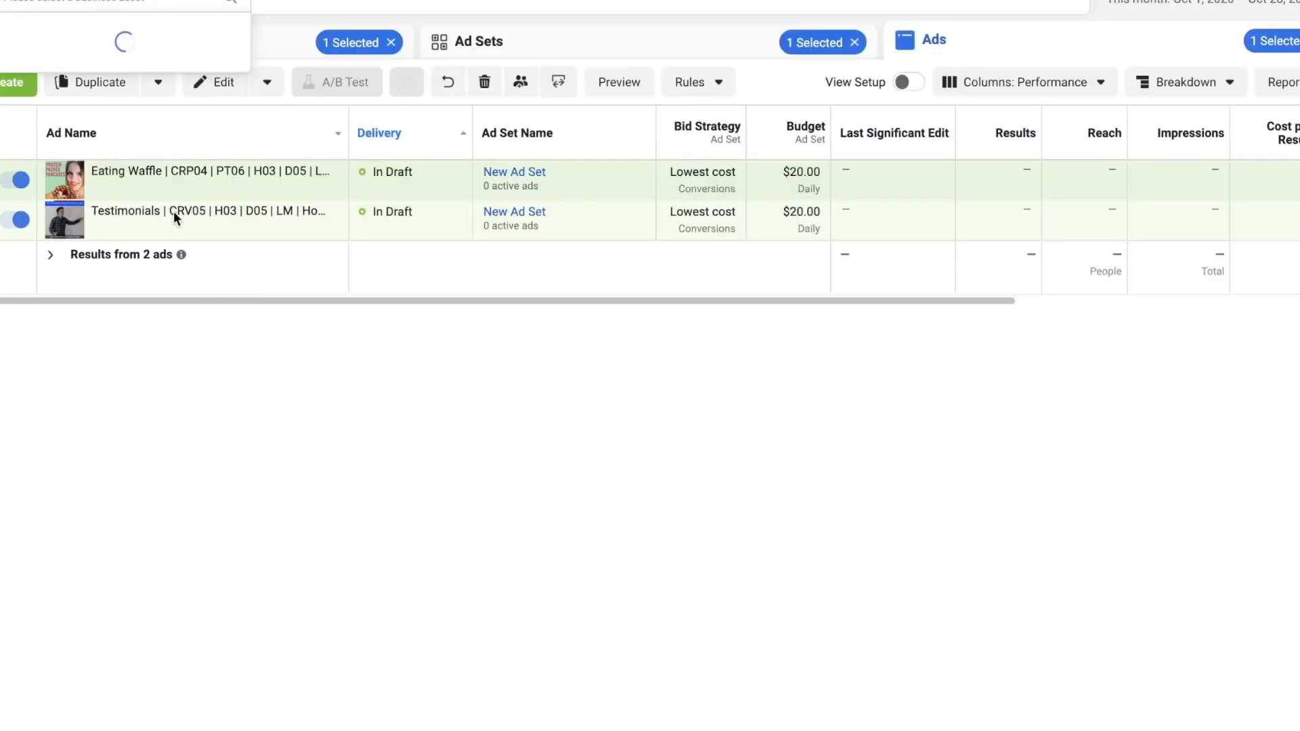
# Add PT05 after CRV05 in the Testimonials ad's name and set the ad's call to action to Shop Now.
pyautogui.click(191, 226)
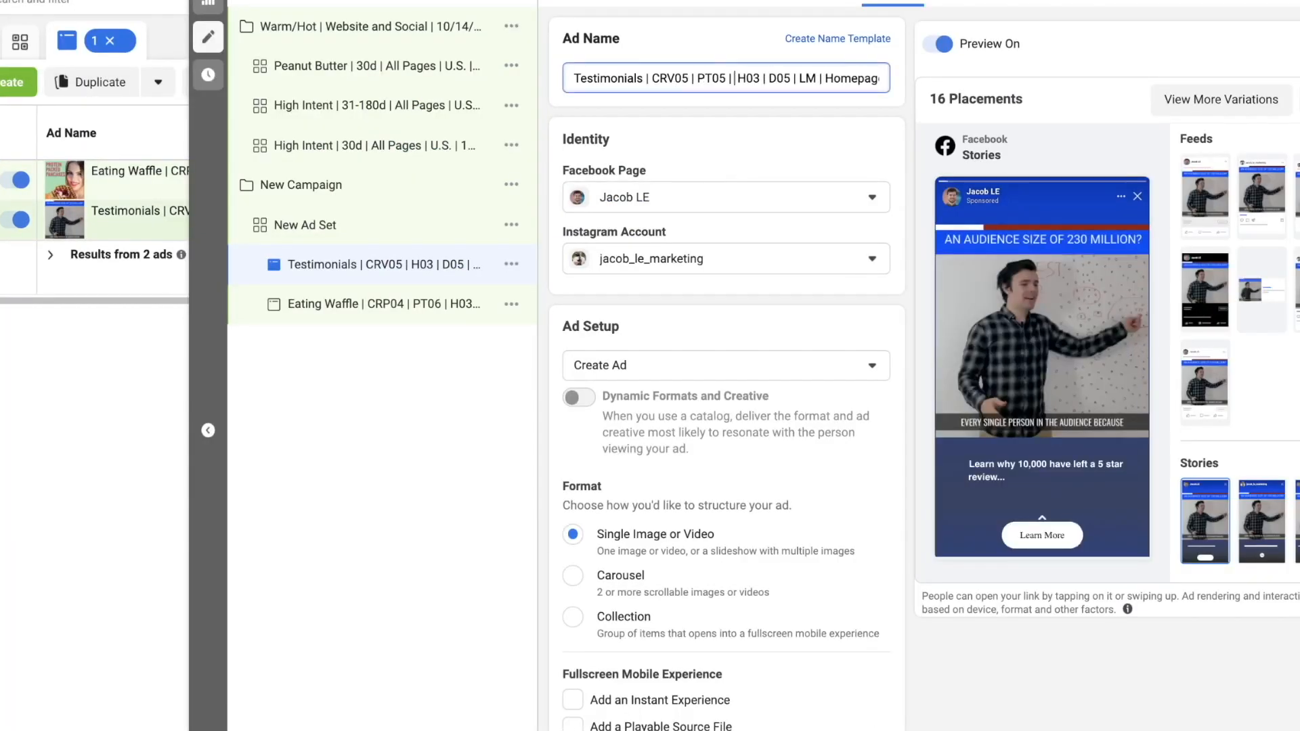
pyautogui.scroll(-1, 727, 339)
pyautogui.scroll(-10, 762, 412)
pyautogui.scroll(4, 762, 412)
pyautogui.click(762, 412)
pyautogui.scroll(2, 670, 525)
pyautogui.scroll(2, 671, 525)
pyautogui.click(662, 465)
# Replace the Testimonials ad's primary text with "You were SO close to tasting our delicious waffles. Here's what some of our customers say.".
pyautogui.scroll(5, 677, 305)
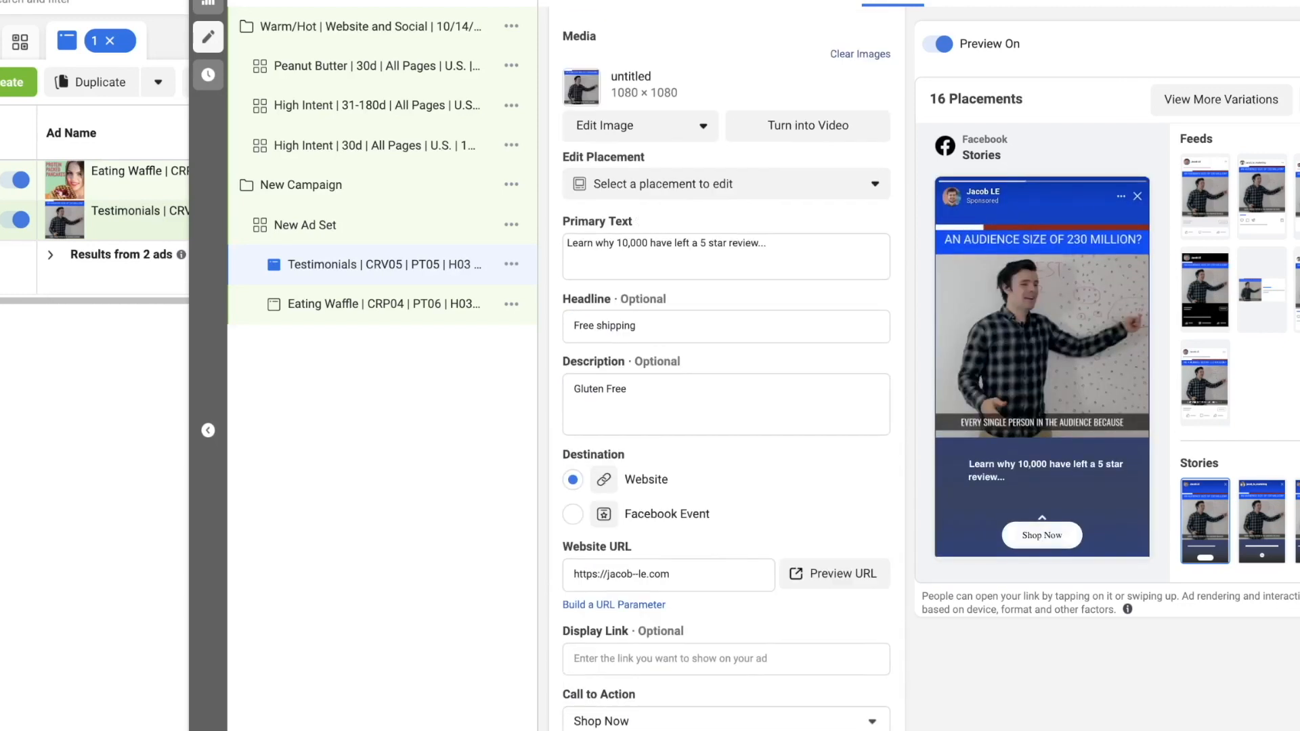
pyautogui.press('super+a')
pyautogui.press('super+v')
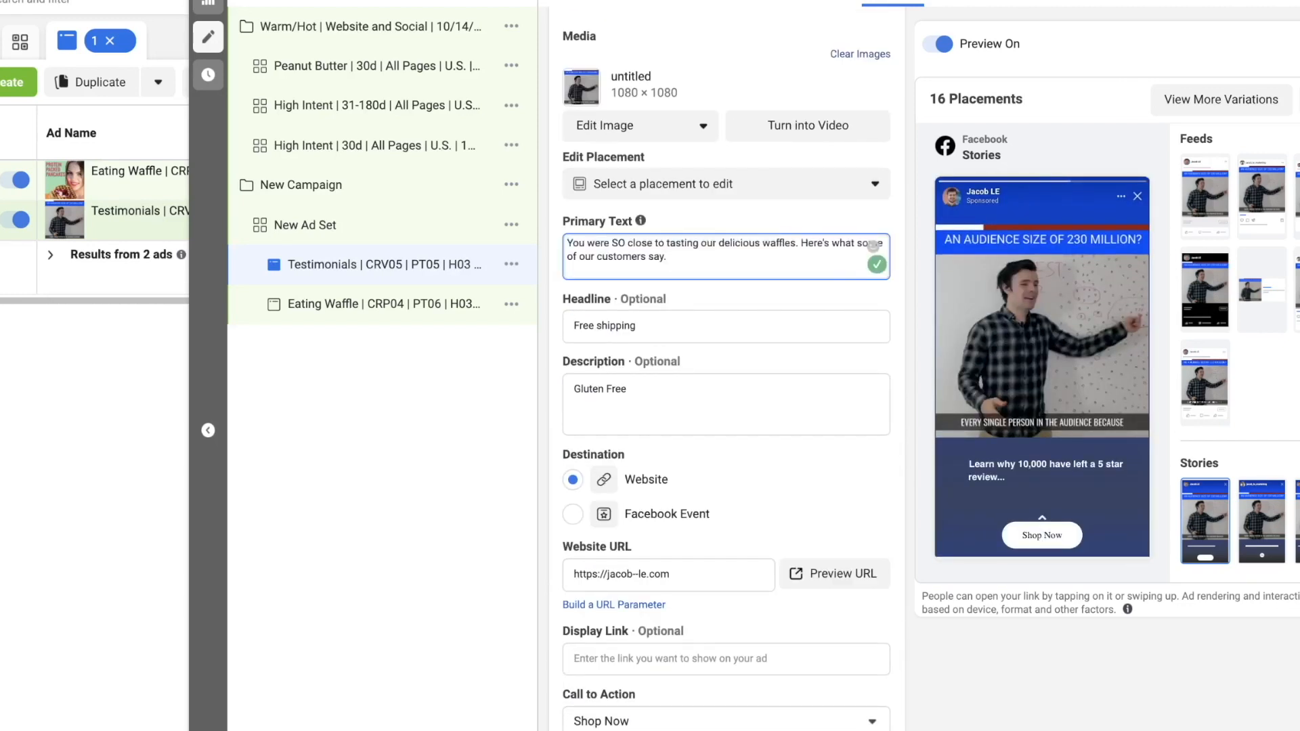
# Append /peanut-butter to the Testimonials ad's website URL.
pyautogui.scroll(-7, 745, 204)
pyautogui.scroll(1, 709, 167)
pyautogui.click(709, 166)
pyautogui.write('/peanut-butter')
pyautogui.click(1073, 259)
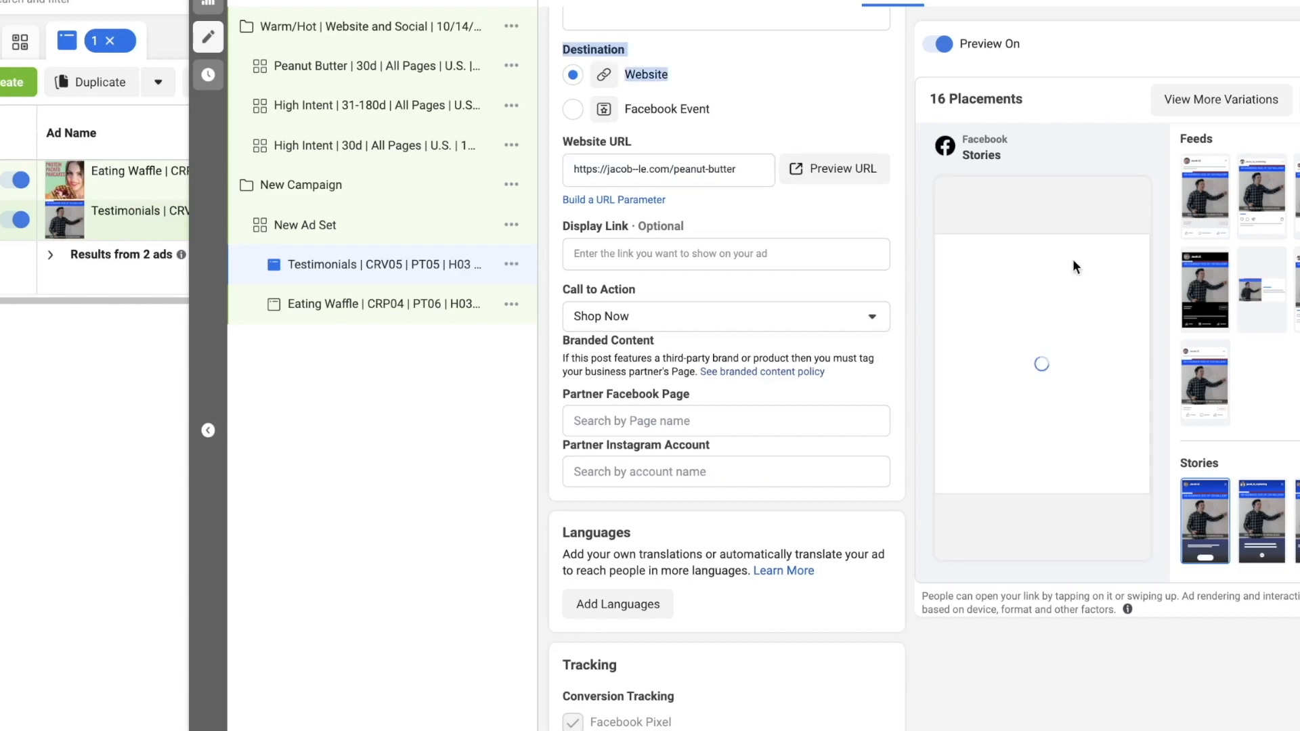
# Change the primary text code in the Testimonials ad's name to PT06 and close the editor.
pyautogui.scroll(15, 704, 105)
pyautogui.click(705, 106)
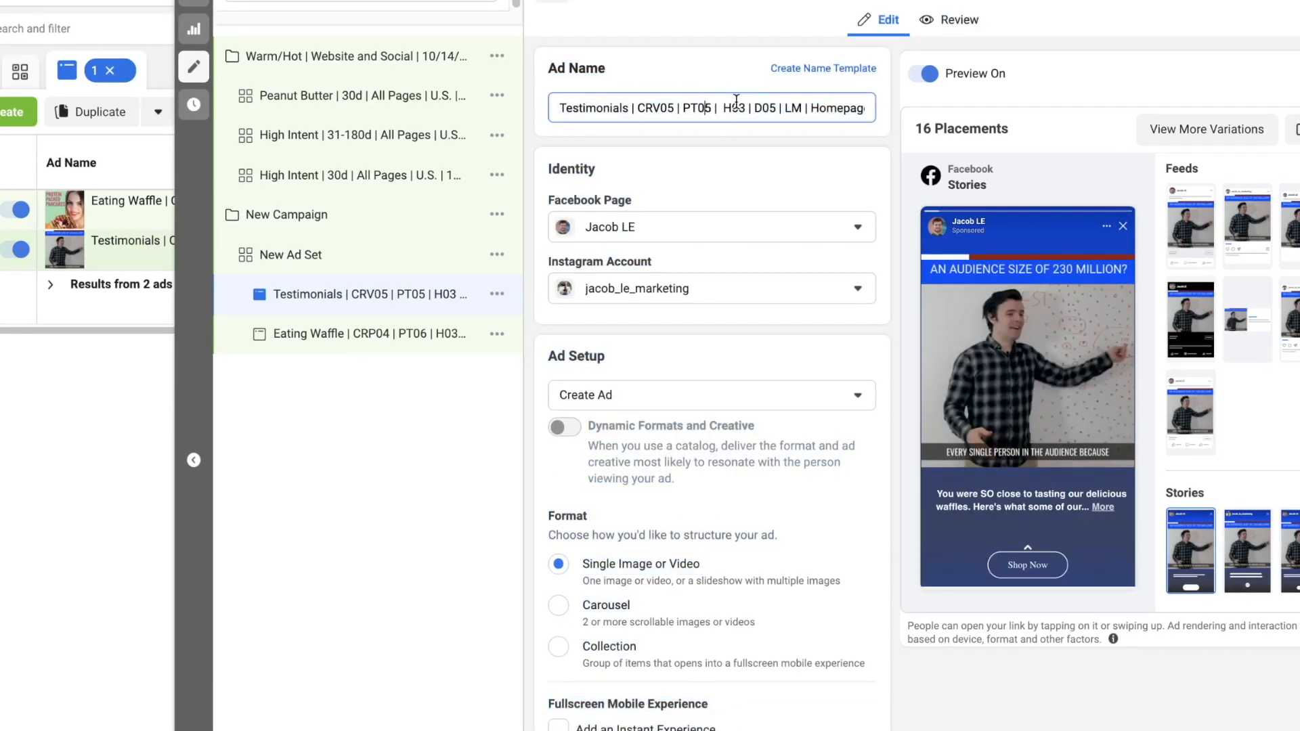
pyautogui.press('BackSpace')
pyautogui.write('6')
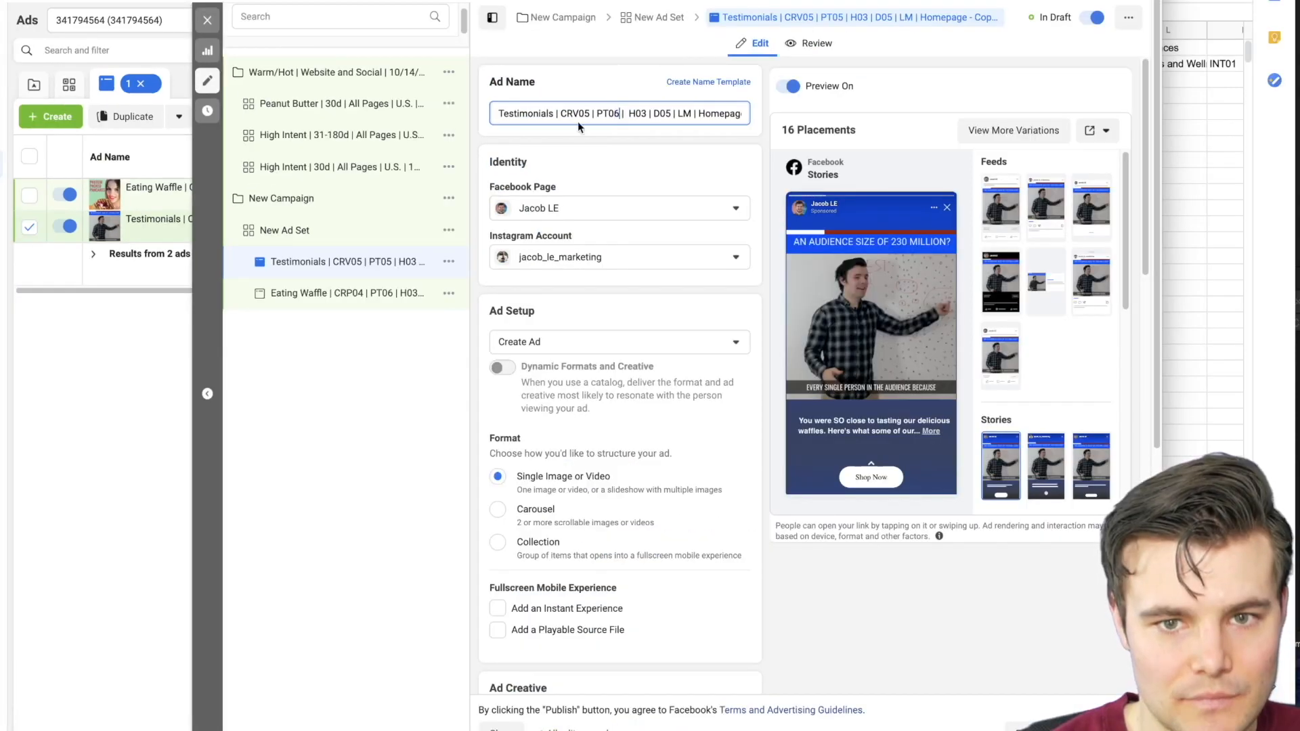
pyautogui.click(208, 20)
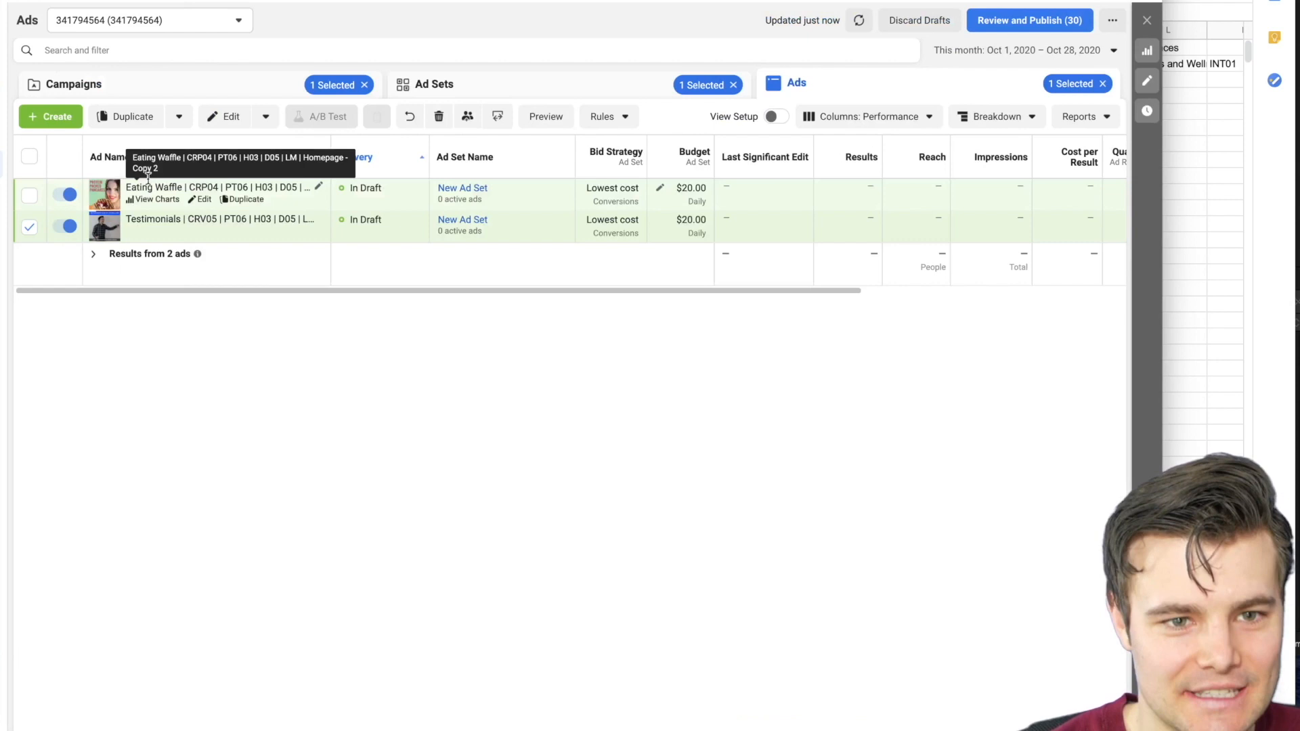
# Duplicate the High Intent 30d ad set once within its original campaign.
pyautogui.click(501, 94)
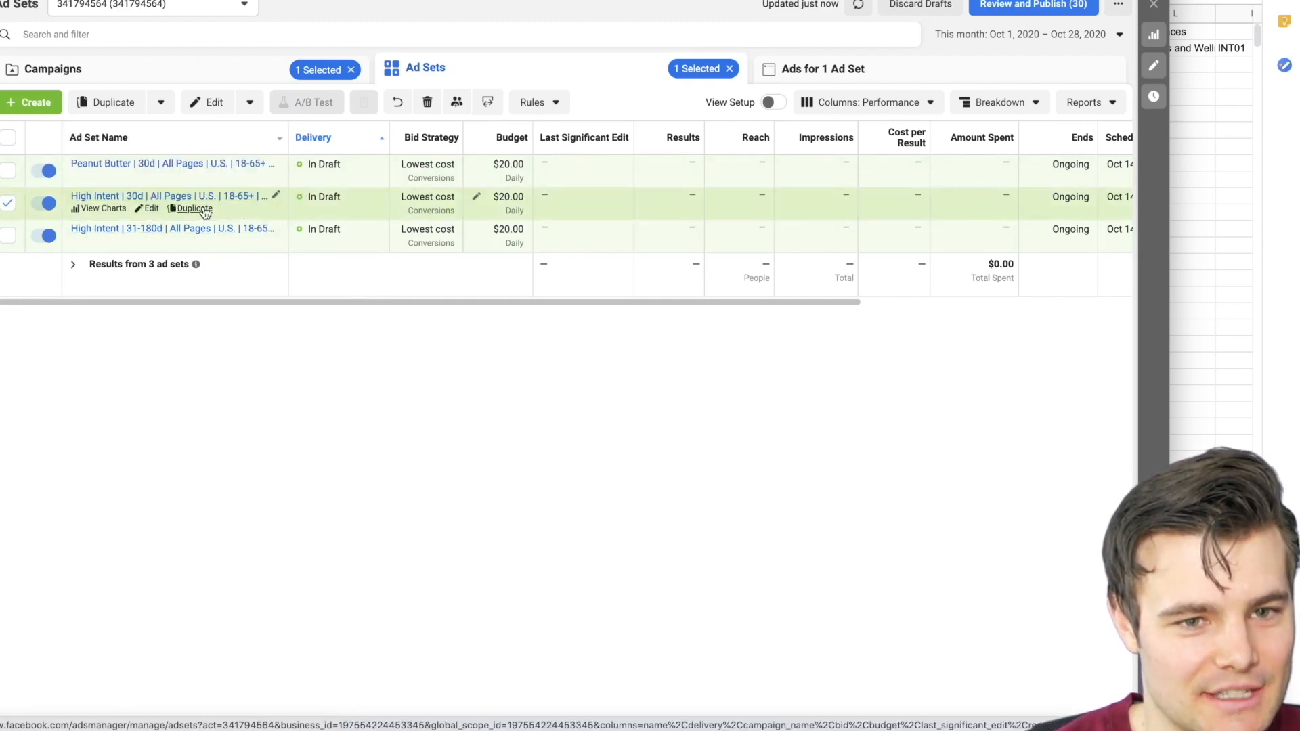
pyautogui.click(203, 211)
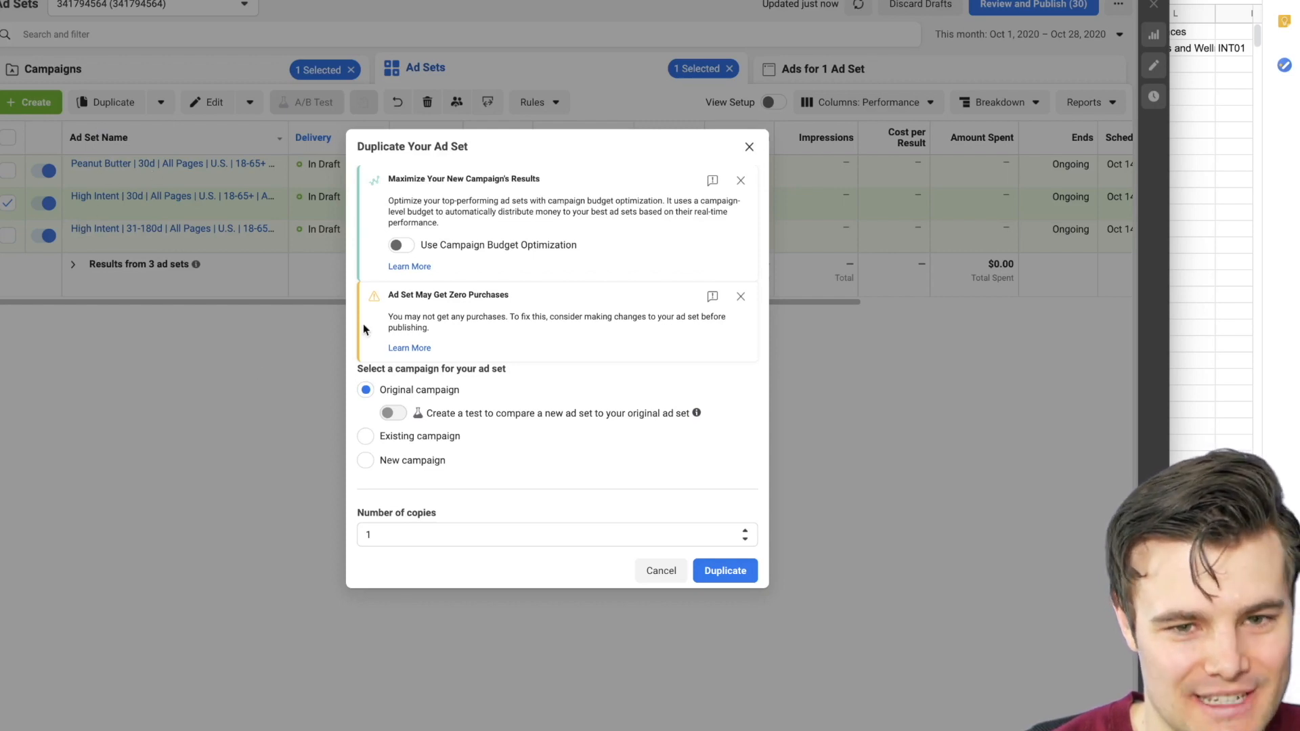
pyautogui.click(711, 575)
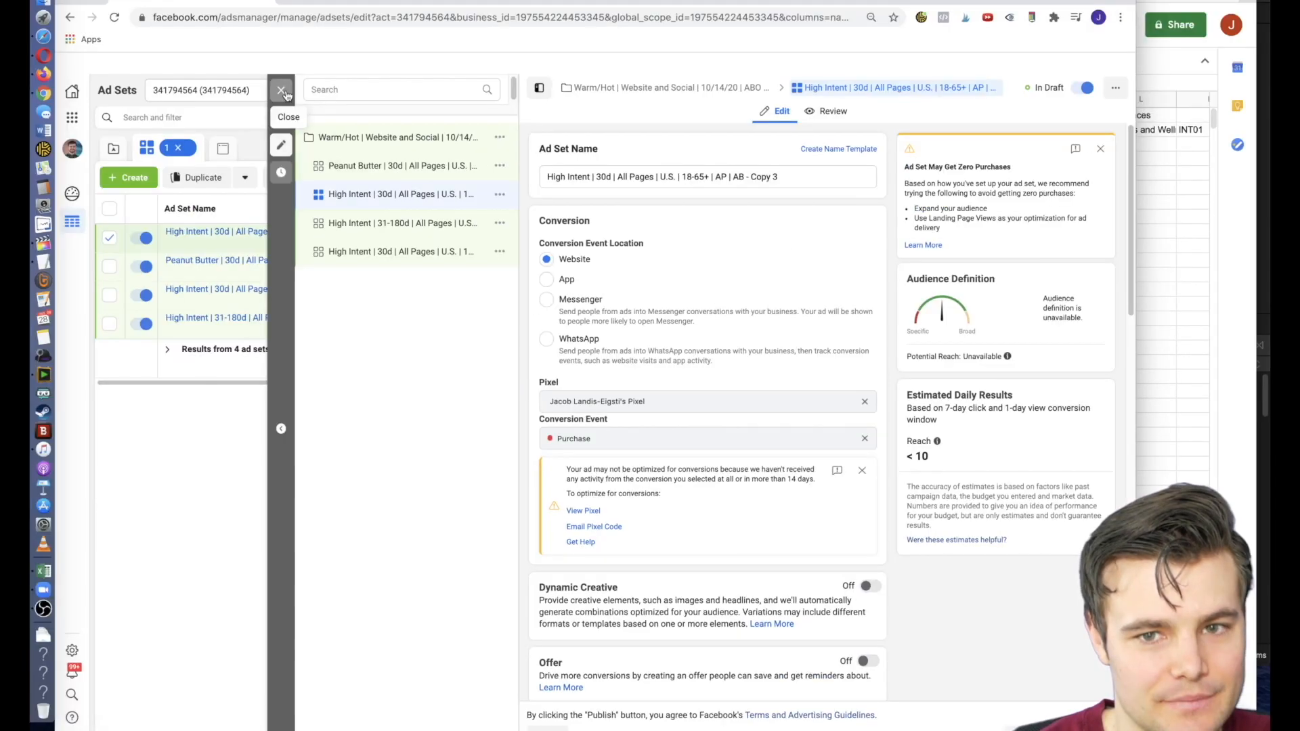
# Remove the High Intent 30D All Visitors custom audience from the copied High Intent ad set.
pyautogui.click(778, 177)
pyautogui.scroll(-10, 634, 268)
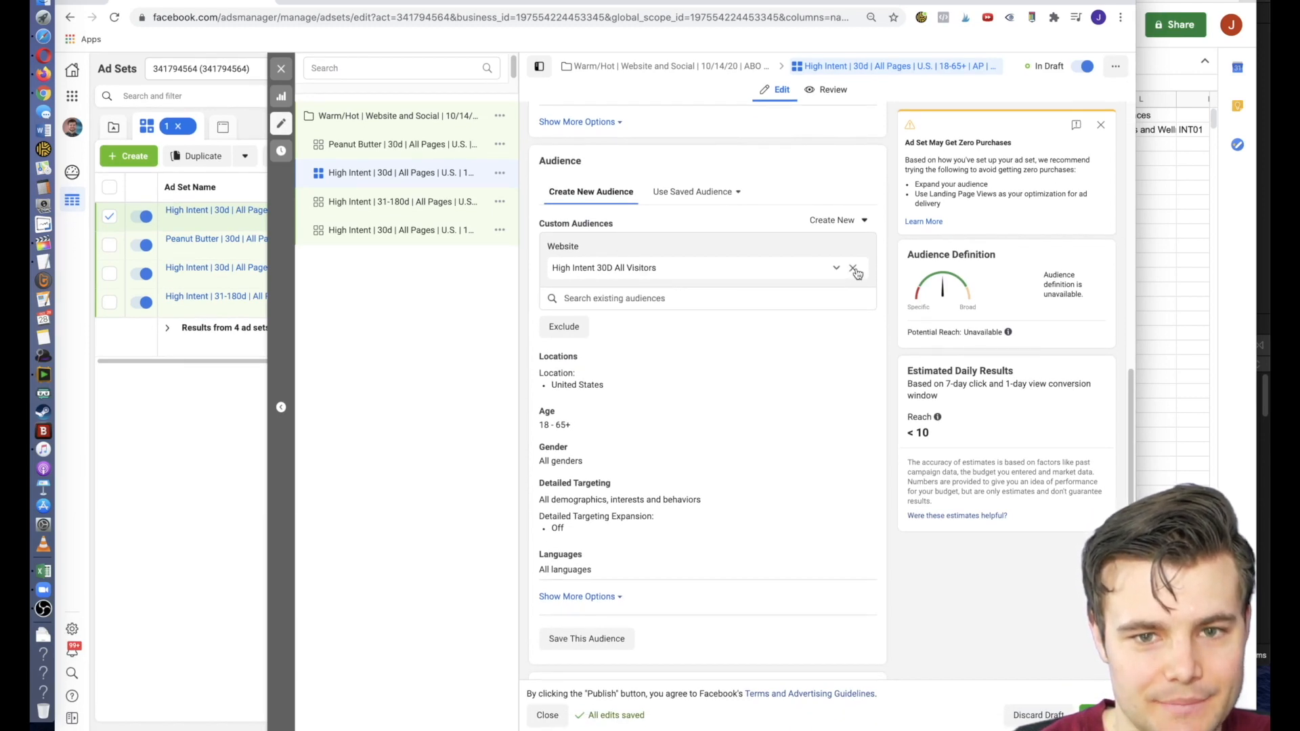
pyautogui.click(854, 268)
# Start a new video engagement custom audience of people who have watched 50% of the video.
pyautogui.click(838, 220)
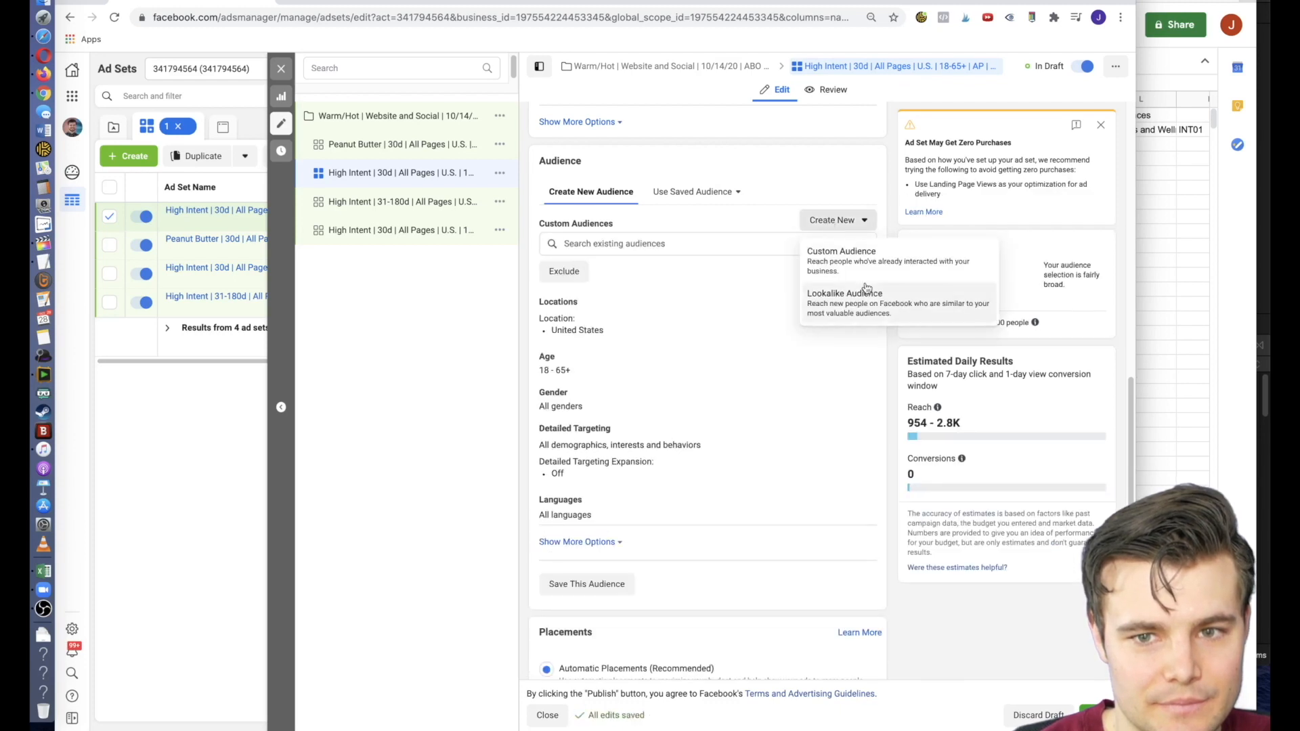
pyautogui.click(854, 261)
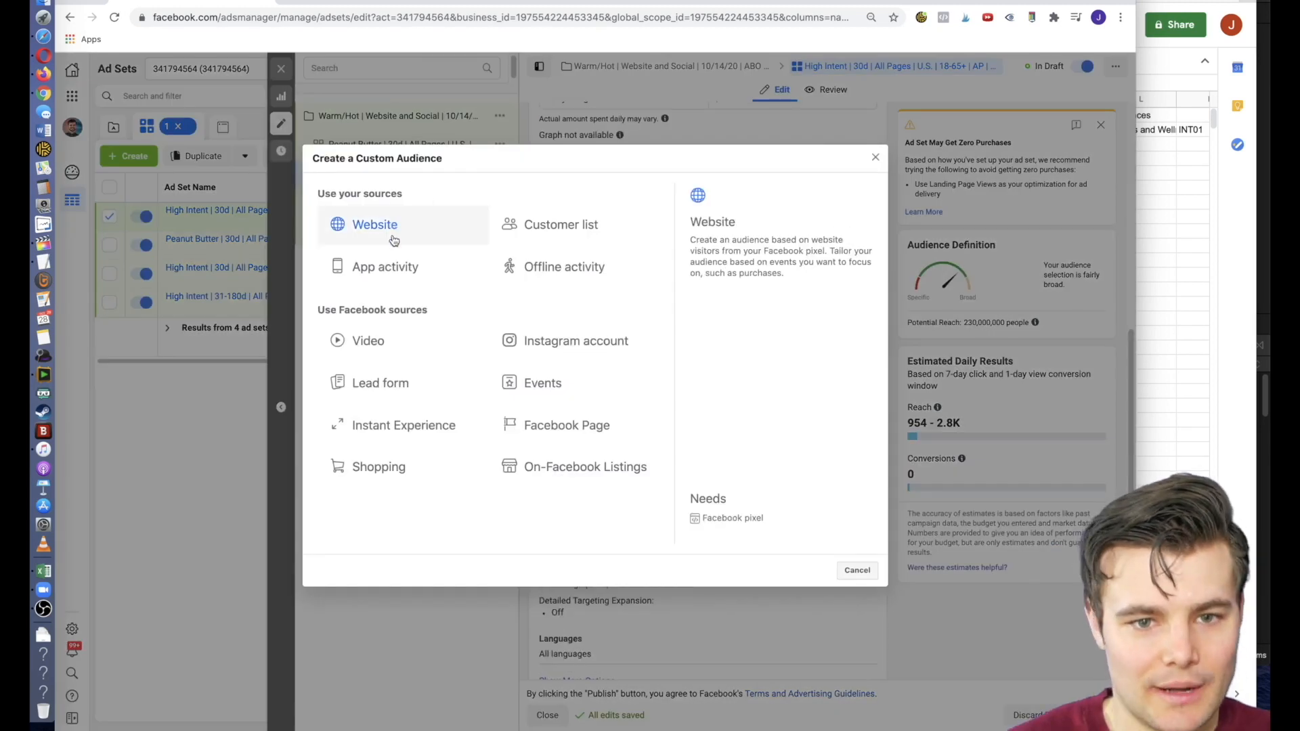
pyautogui.click(383, 339)
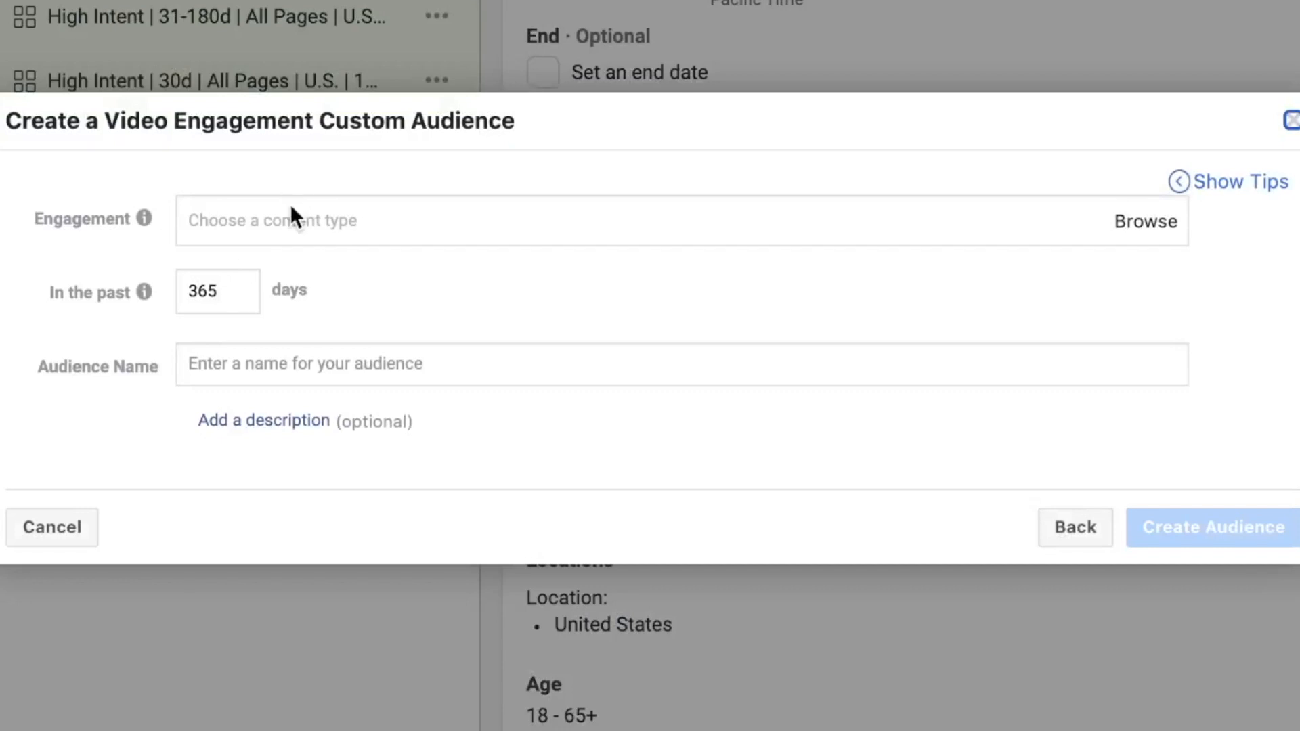
pyautogui.click(309, 220)
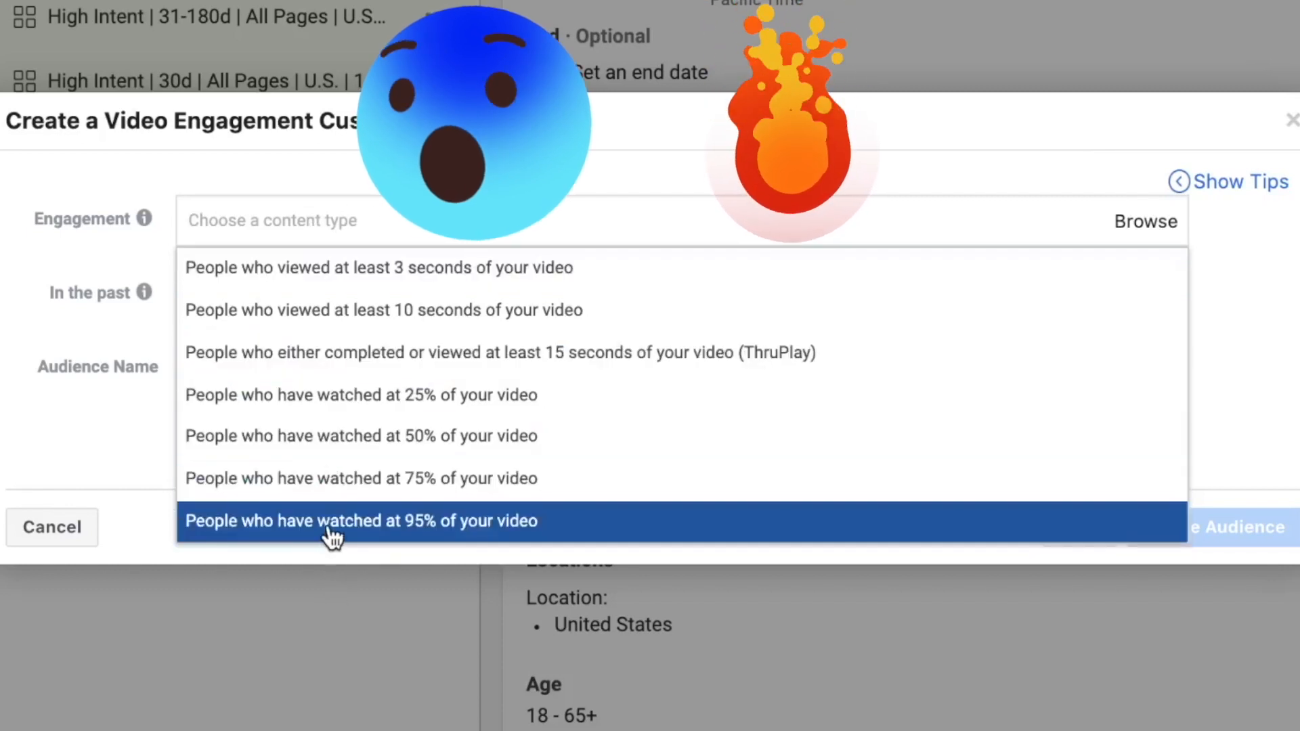
pyautogui.click(345, 435)
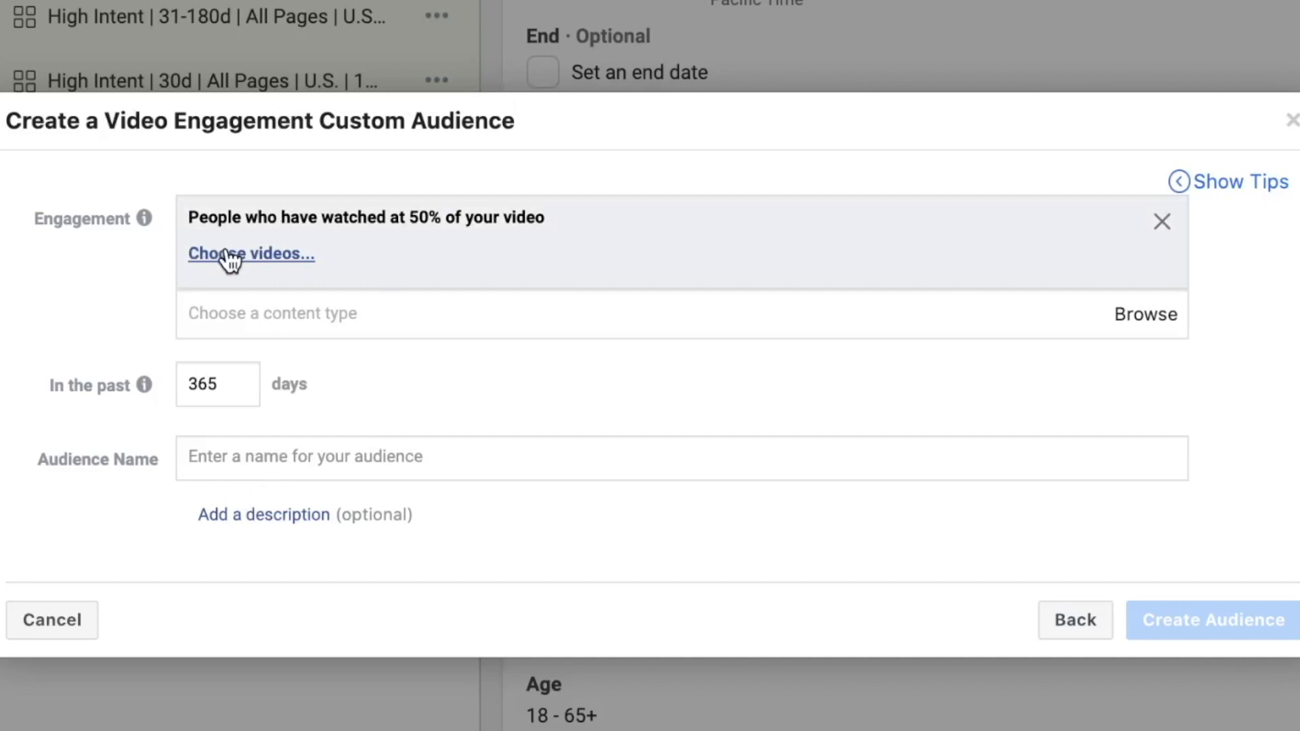
# Select the four most recent training videos from the marketing Instagram business profile as the audience's source.
pyautogui.click(230, 258)
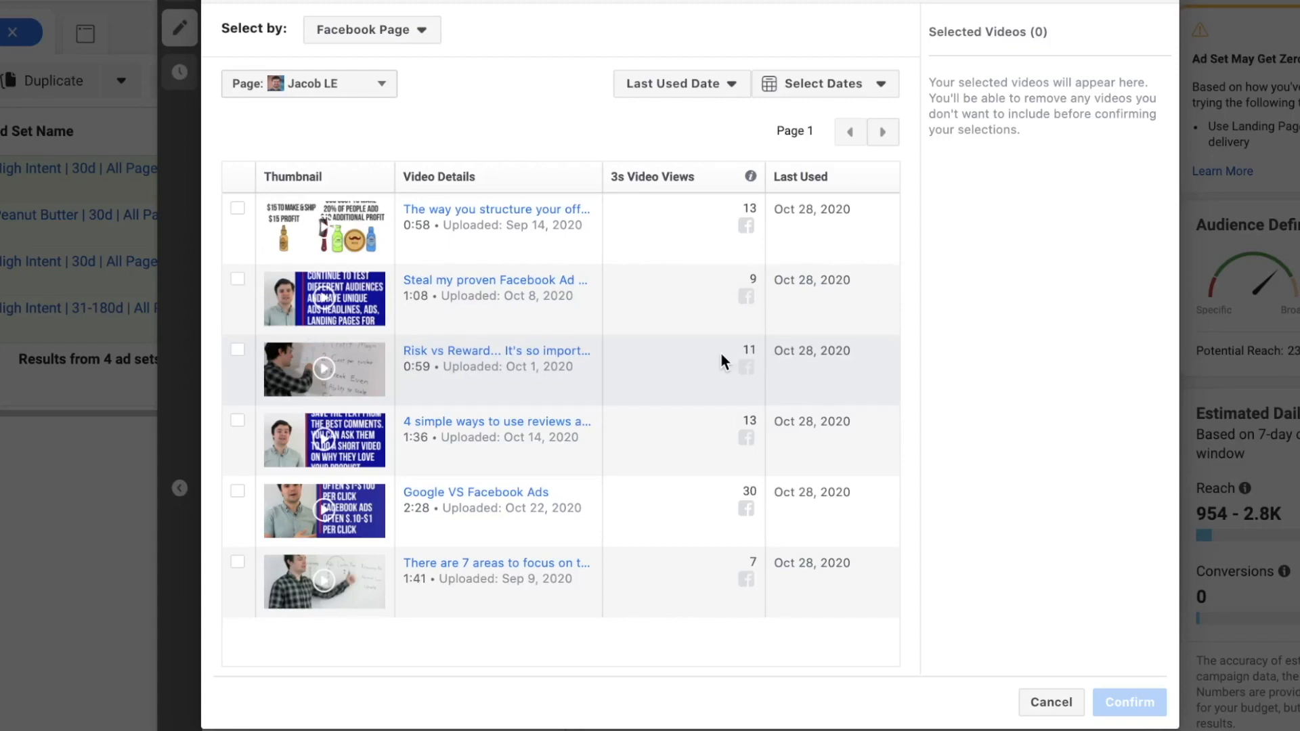
pyautogui.click(376, 29)
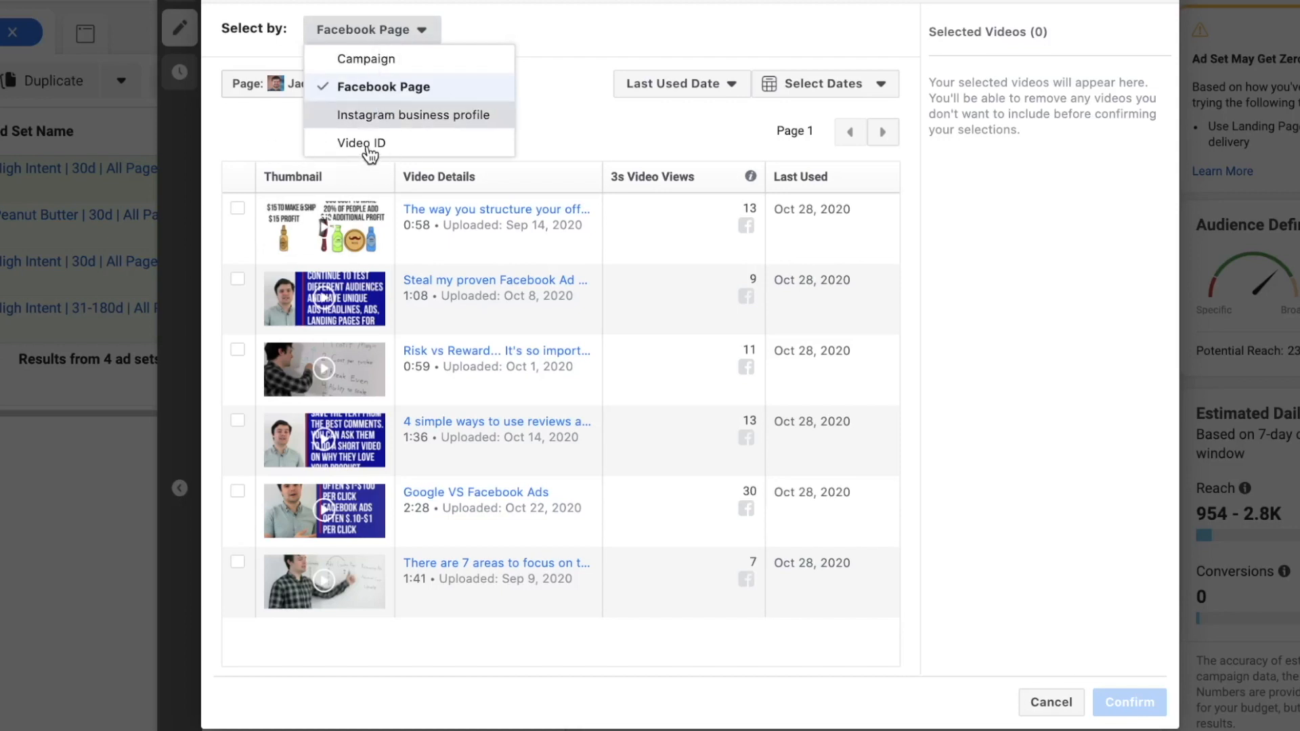
pyautogui.click(379, 121)
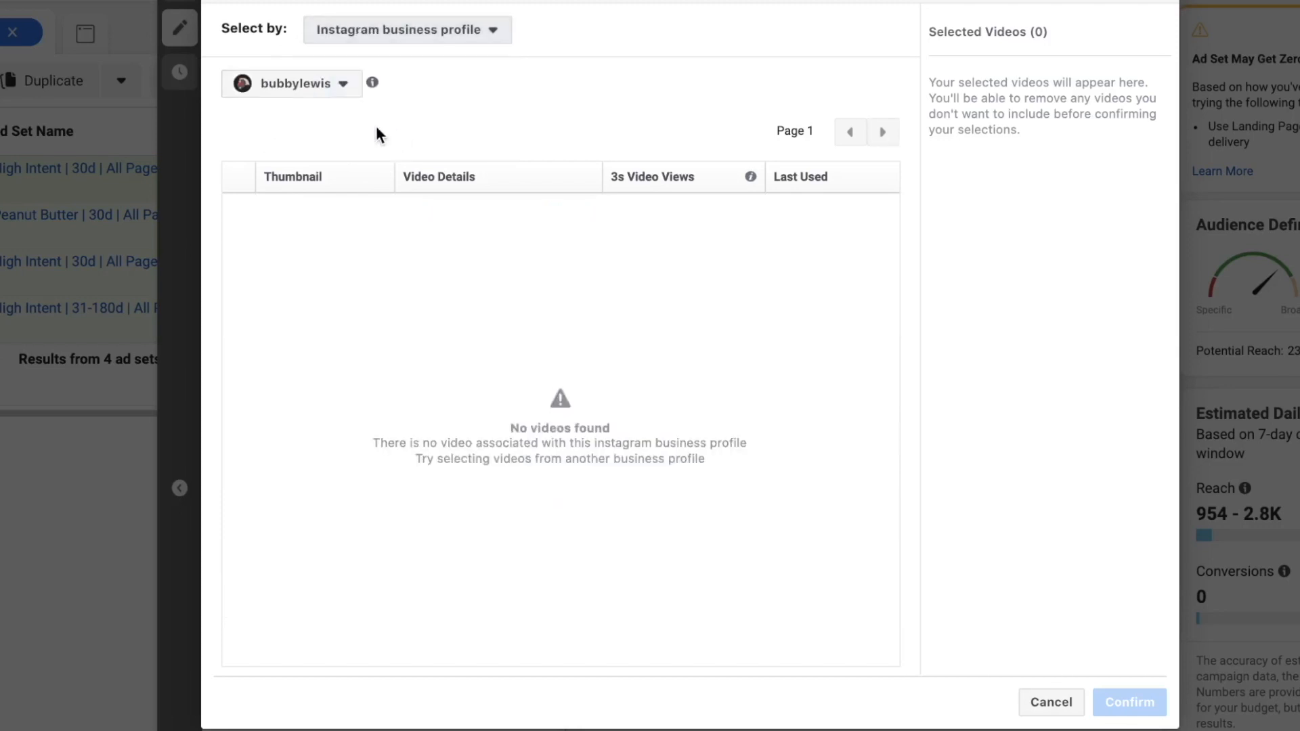
pyautogui.click(308, 94)
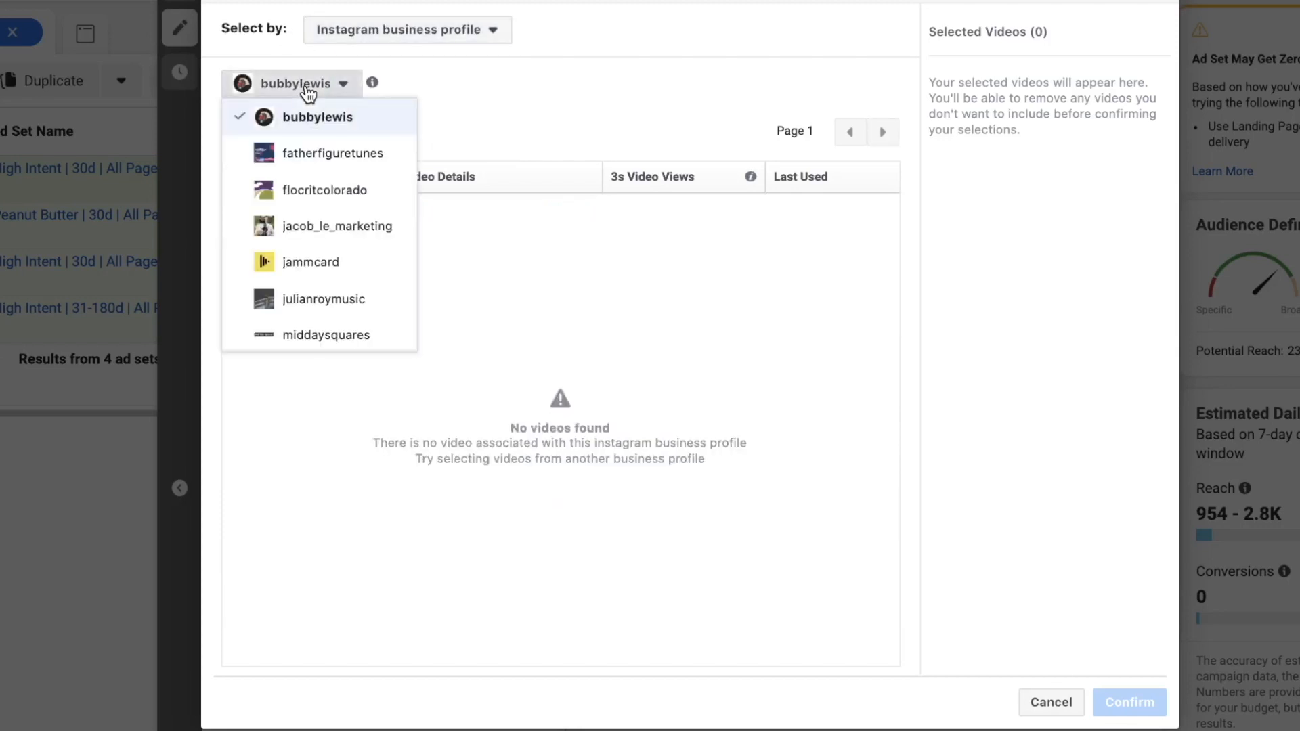
pyautogui.click(306, 225)
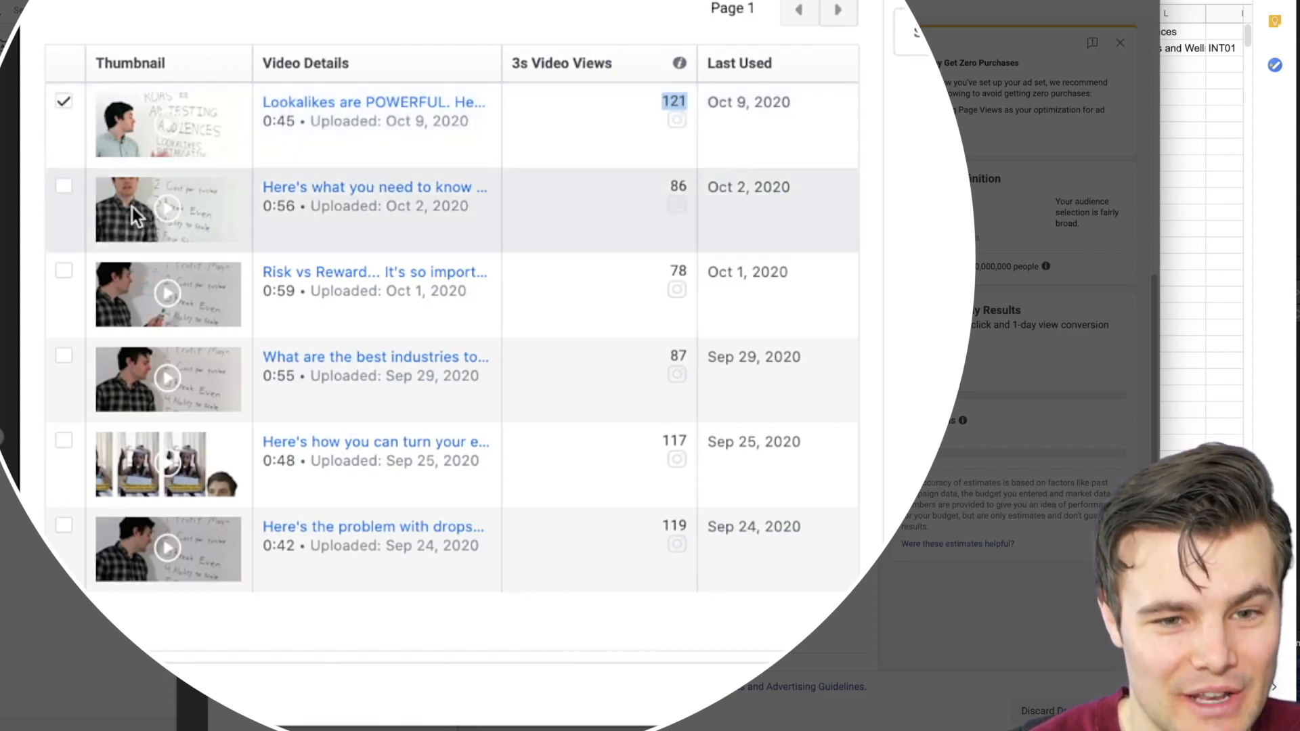
pyautogui.click(76, 163)
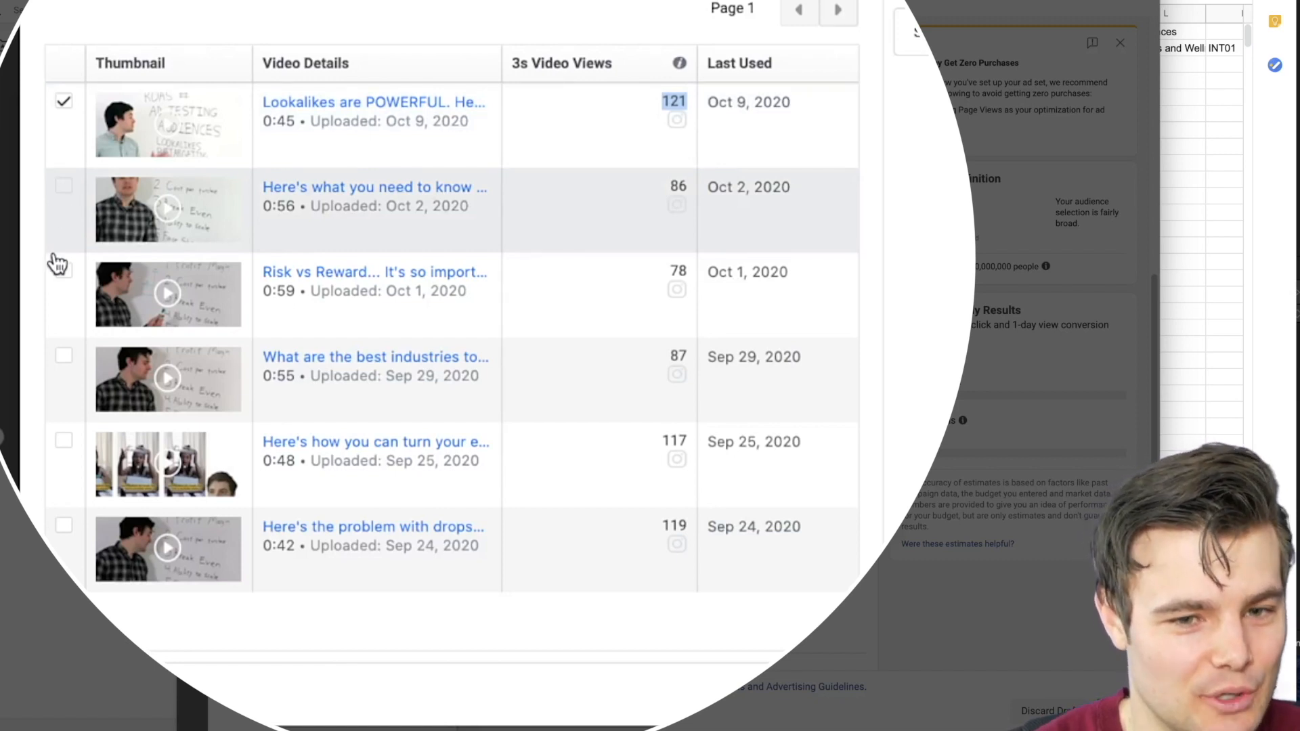
pyautogui.click(57, 263)
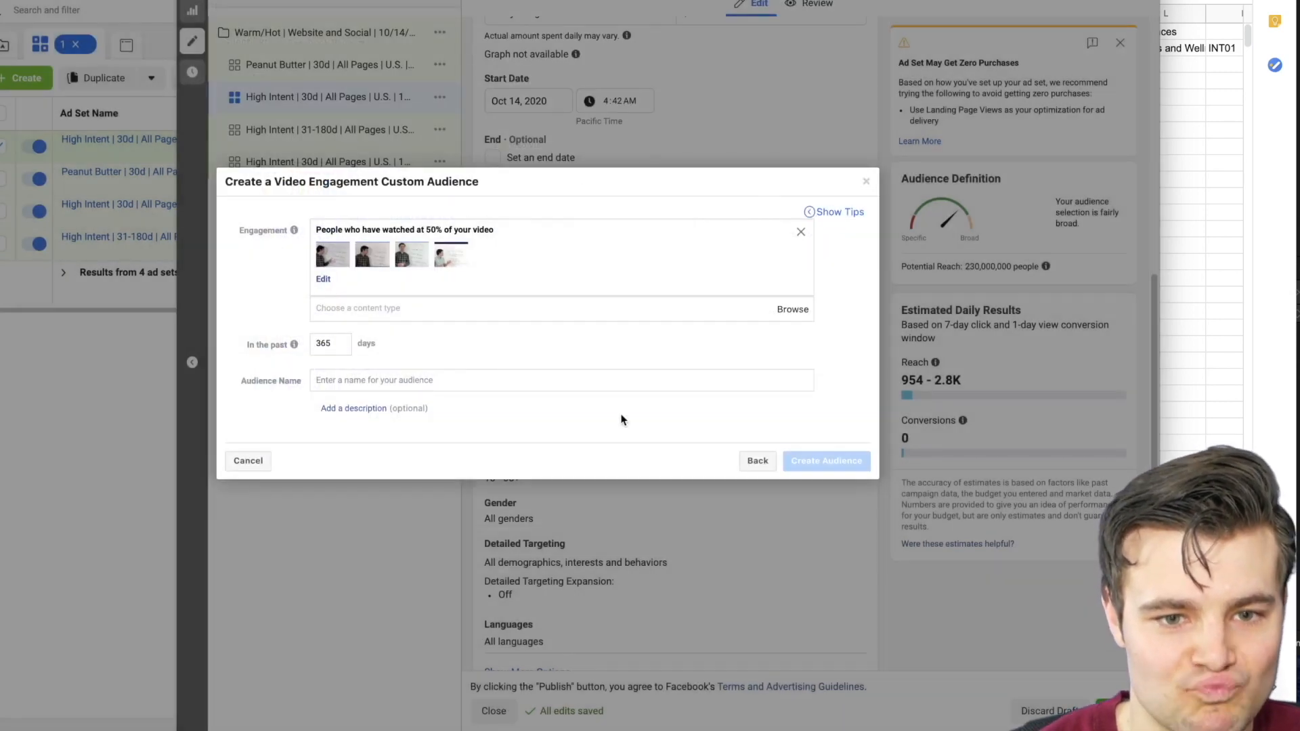
# Name the audience "Instagram Training Videos 365 D 50% View" and create it.
pyautogui.click(524, 384)
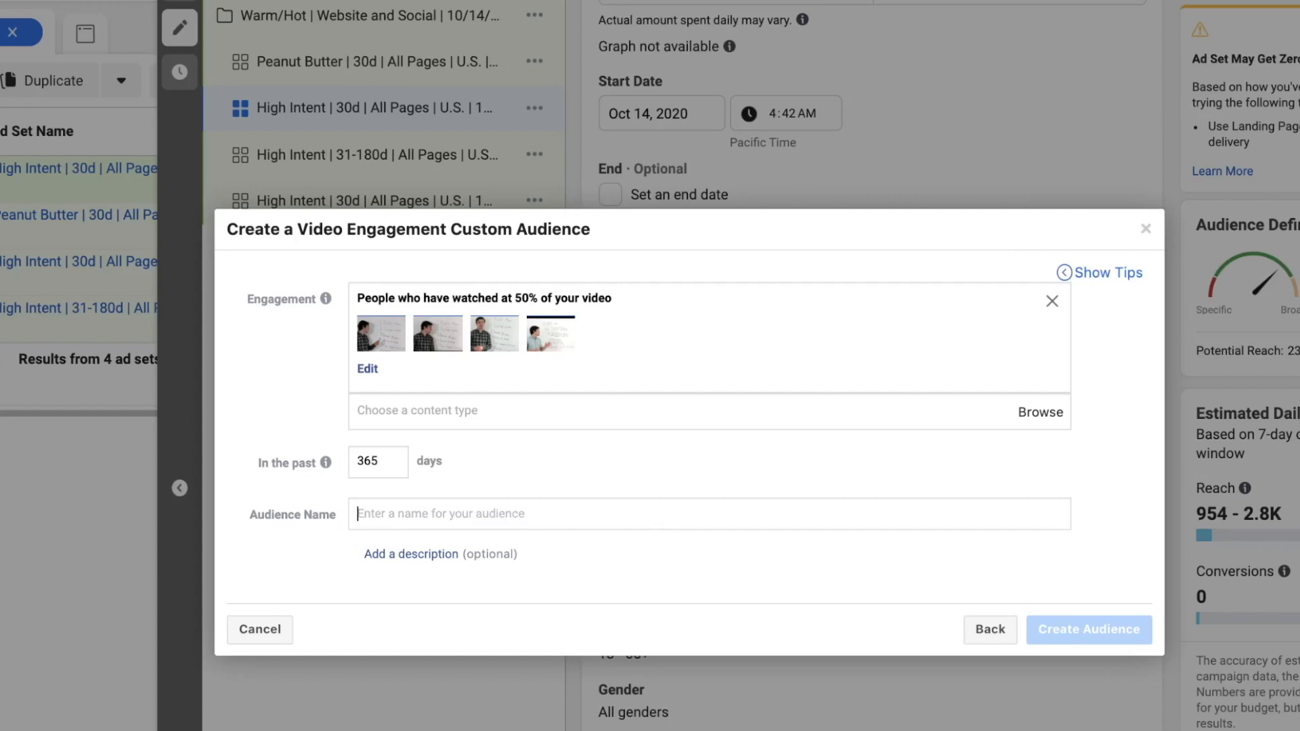
pyautogui.write('Instagram Training Videos 365 D 50% View')
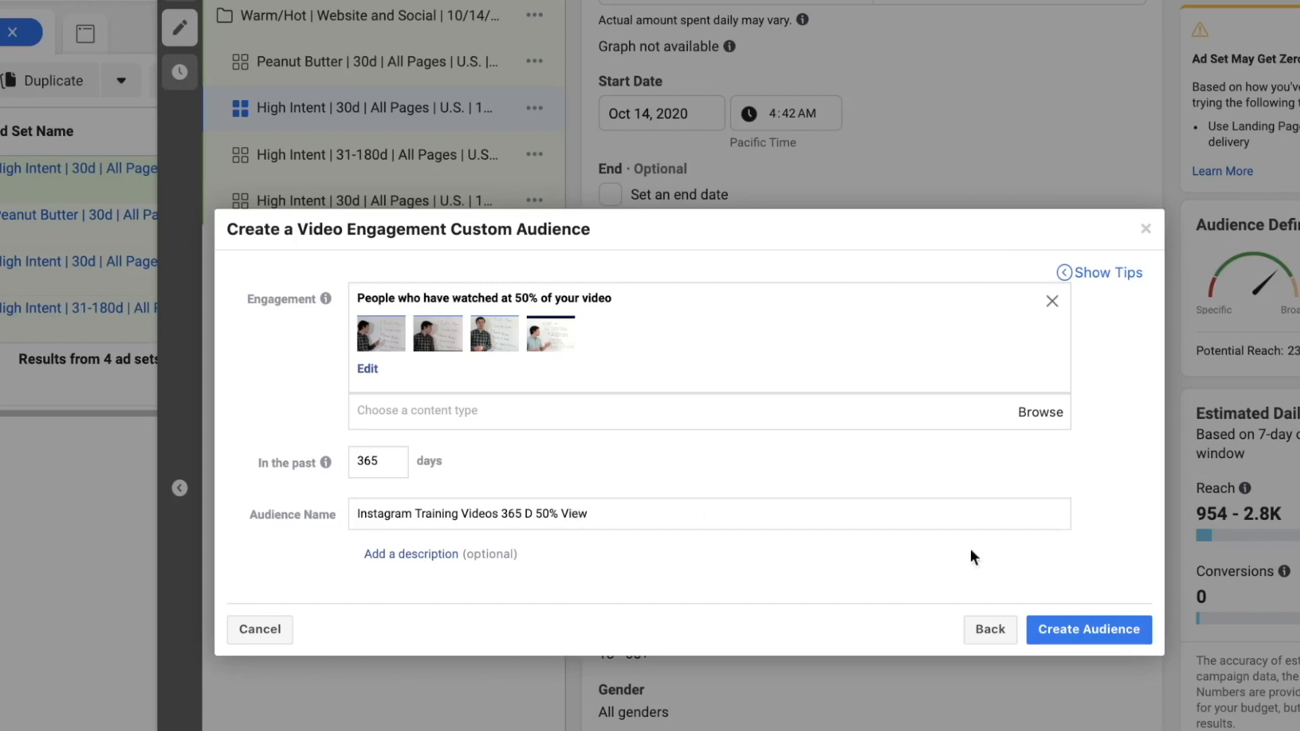
pyautogui.click(1065, 632)
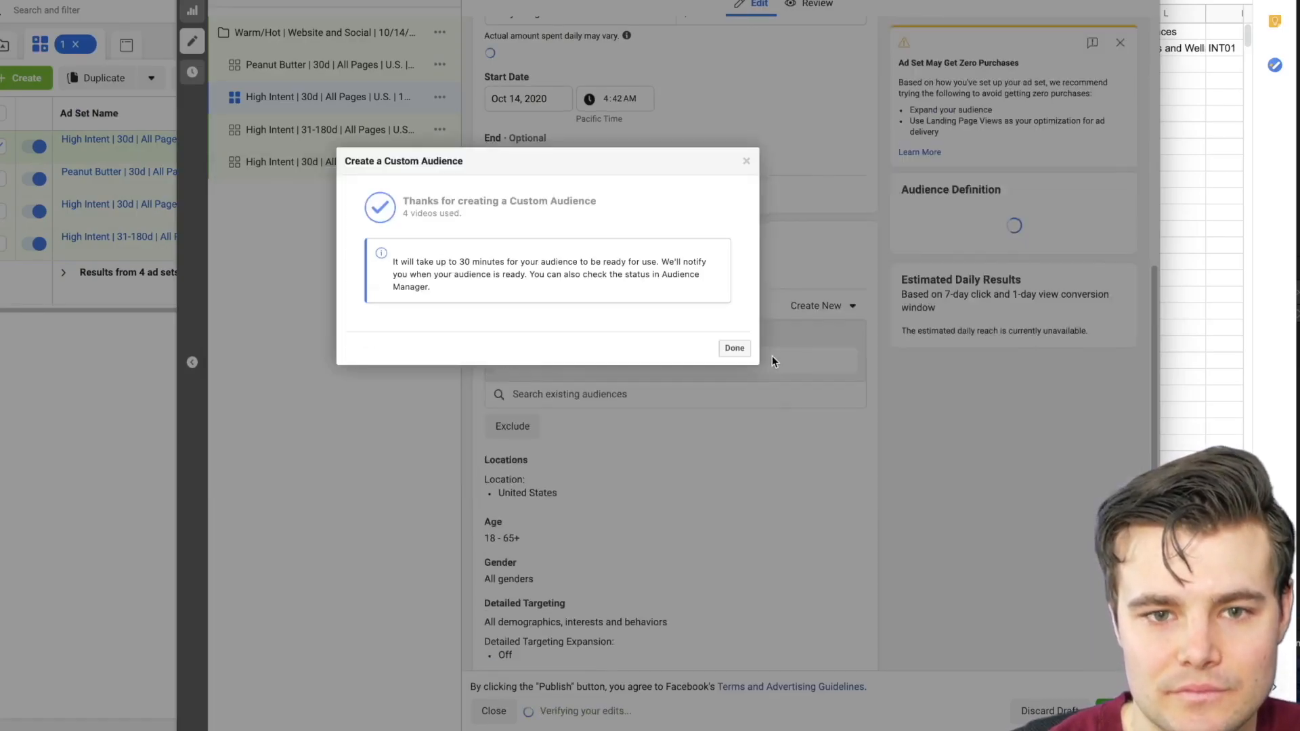
pyautogui.click(734, 348)
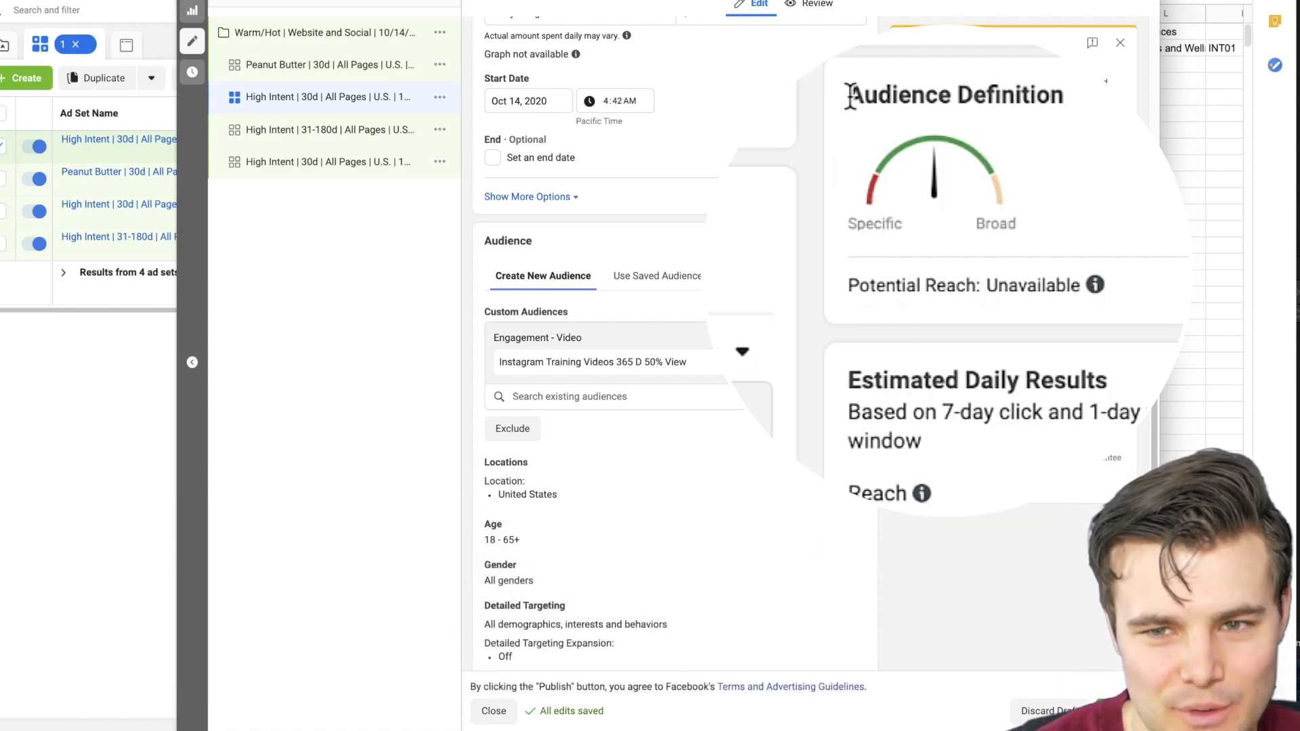
pyautogui.moveTo(847, 88); pyautogui.dragTo(1167, 303)
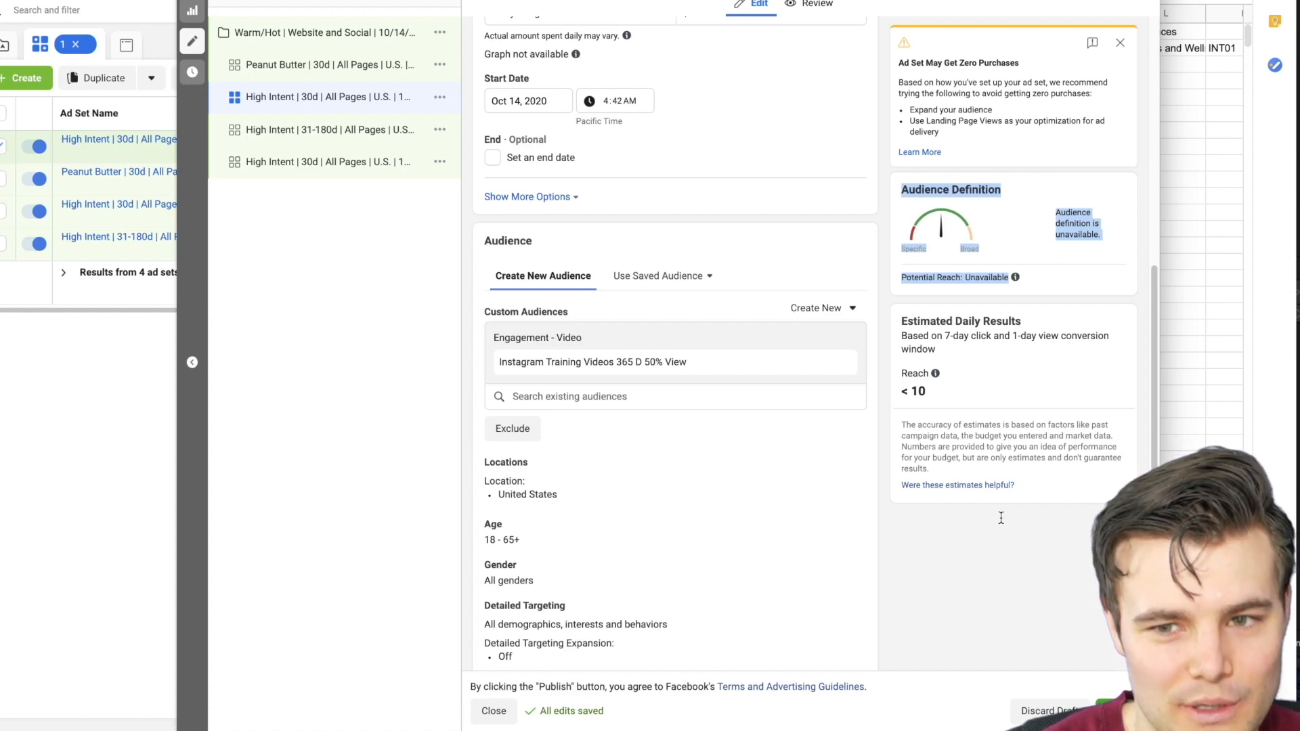
pyautogui.click(1002, 520)
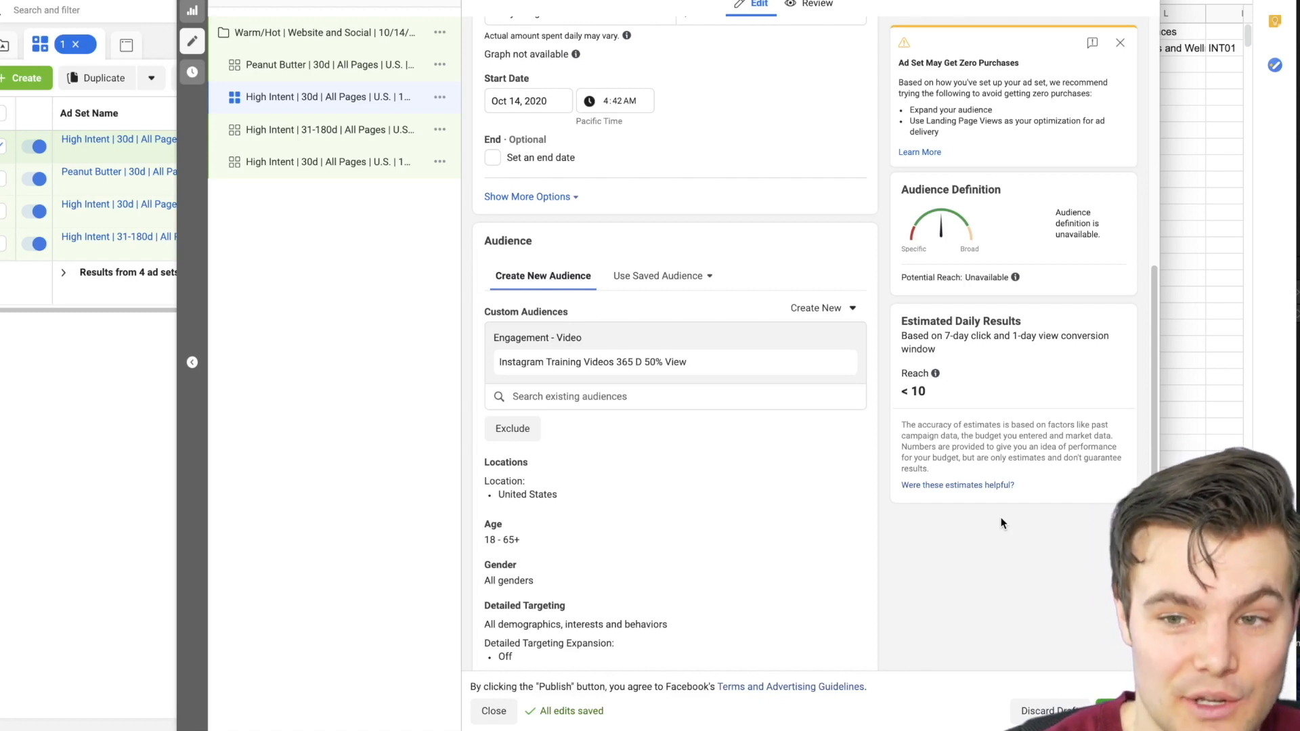
pyautogui.scroll(-3, 1009, 510)
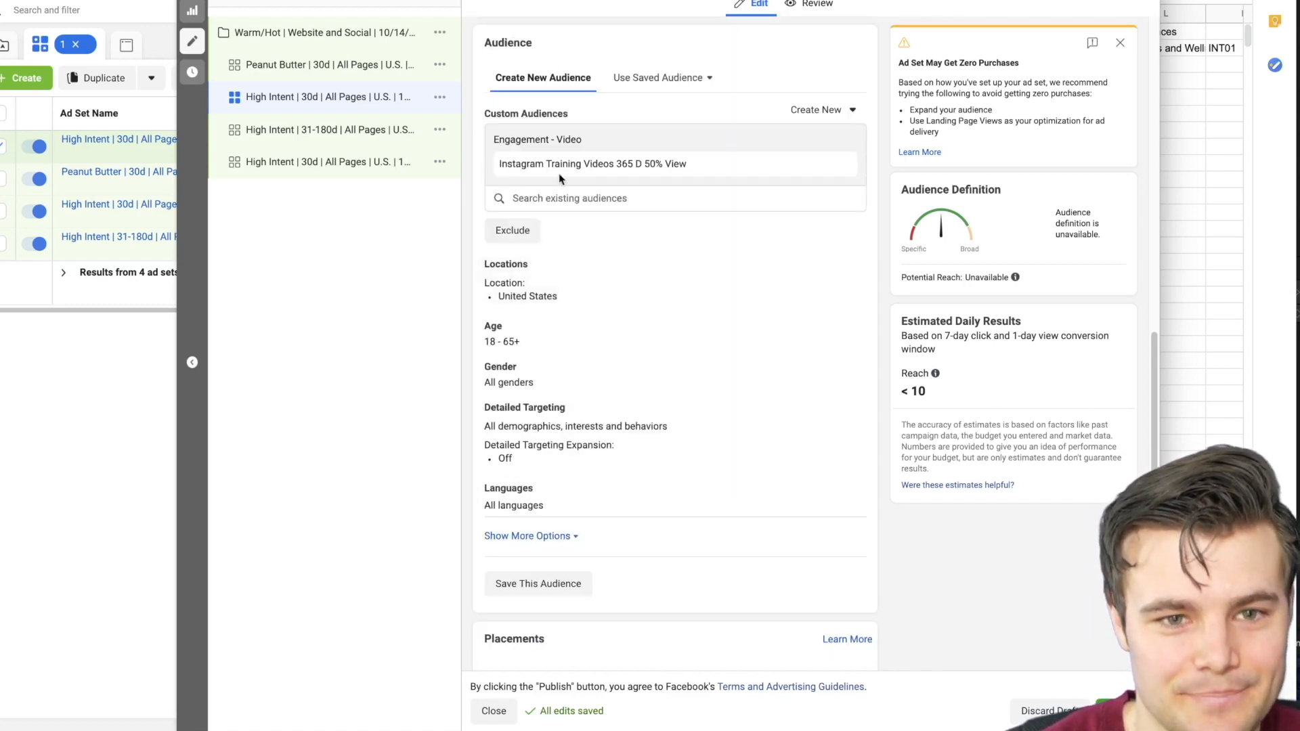
# Rename the ad set "Video View 50% | 365d | All Pages | U.S. | 18-65+ | AP | AB" and close the editor.
pyautogui.scroll(2, 557, 173)
pyautogui.scroll(10, 604, 246)
pyautogui.scroll(3, 634, 283)
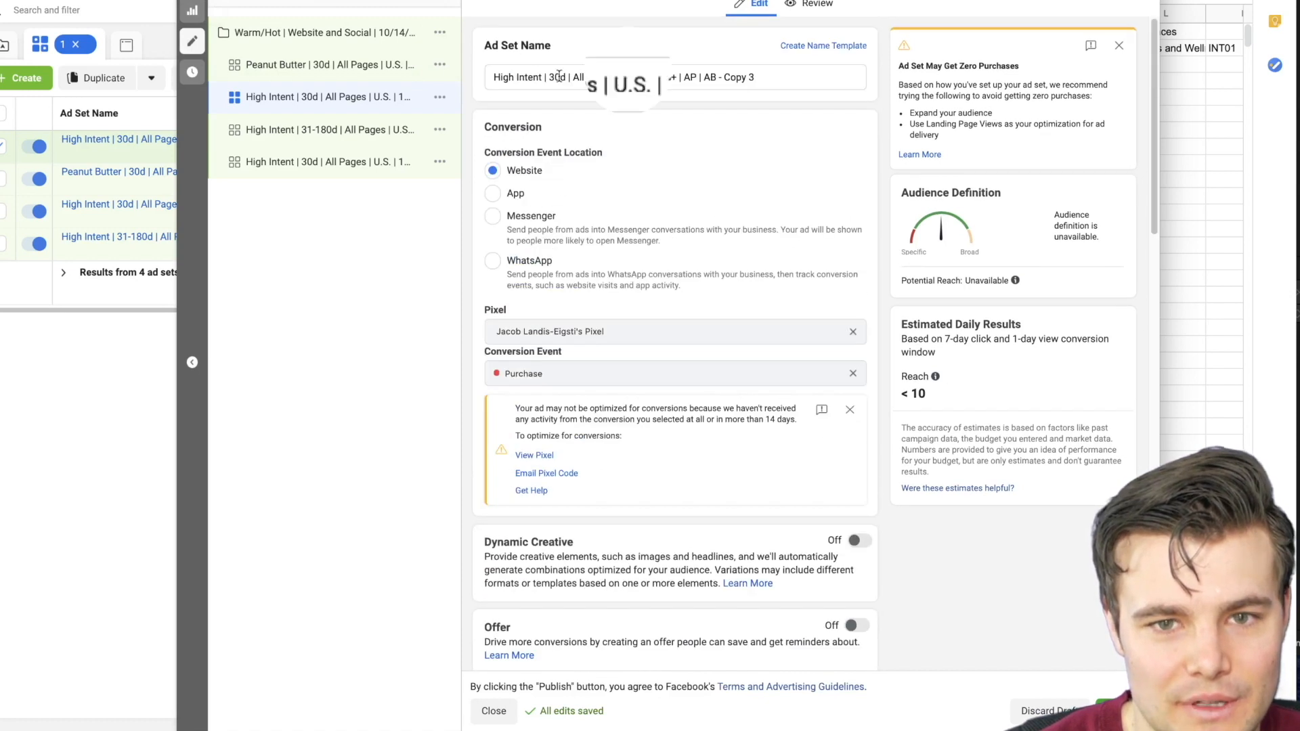
pyautogui.moveTo(541, 79); pyautogui.dragTo(476, 68)
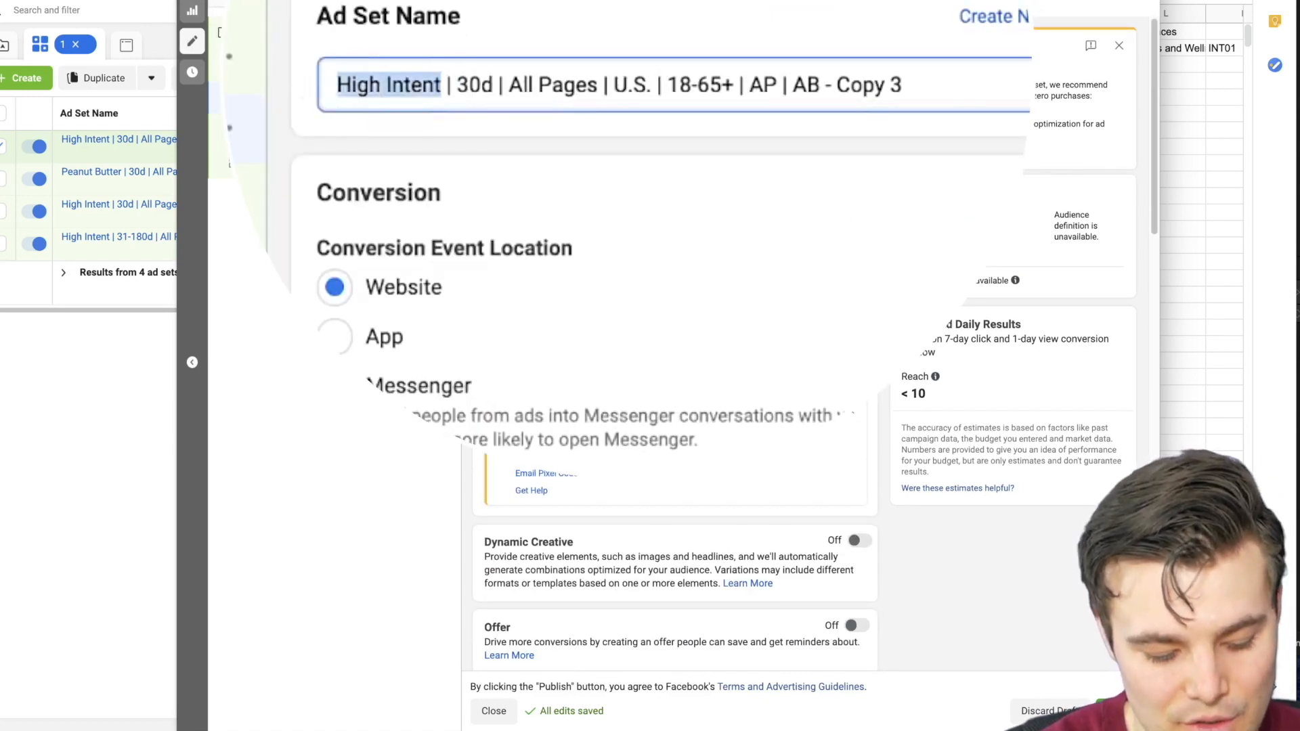
pyautogui.write('Video View 50%')
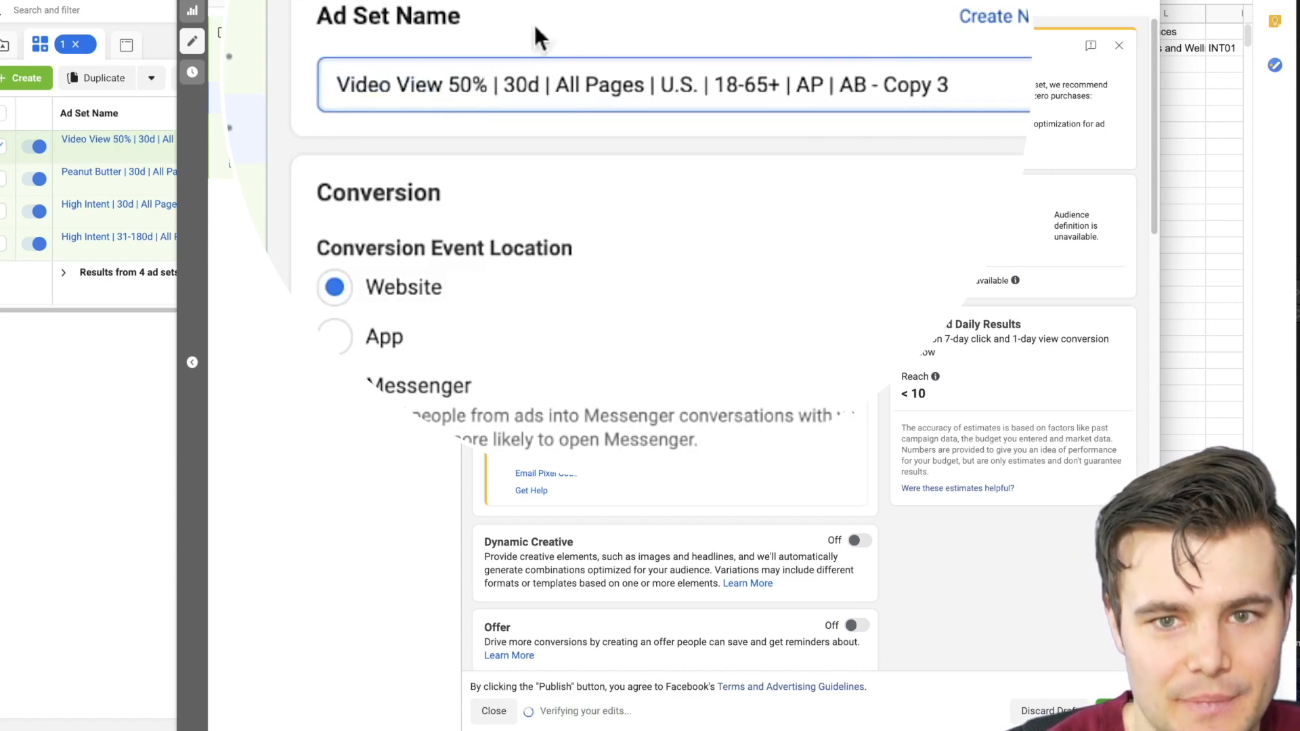
pyautogui.moveTo(507, 88); pyautogui.dragTo(527, 88)
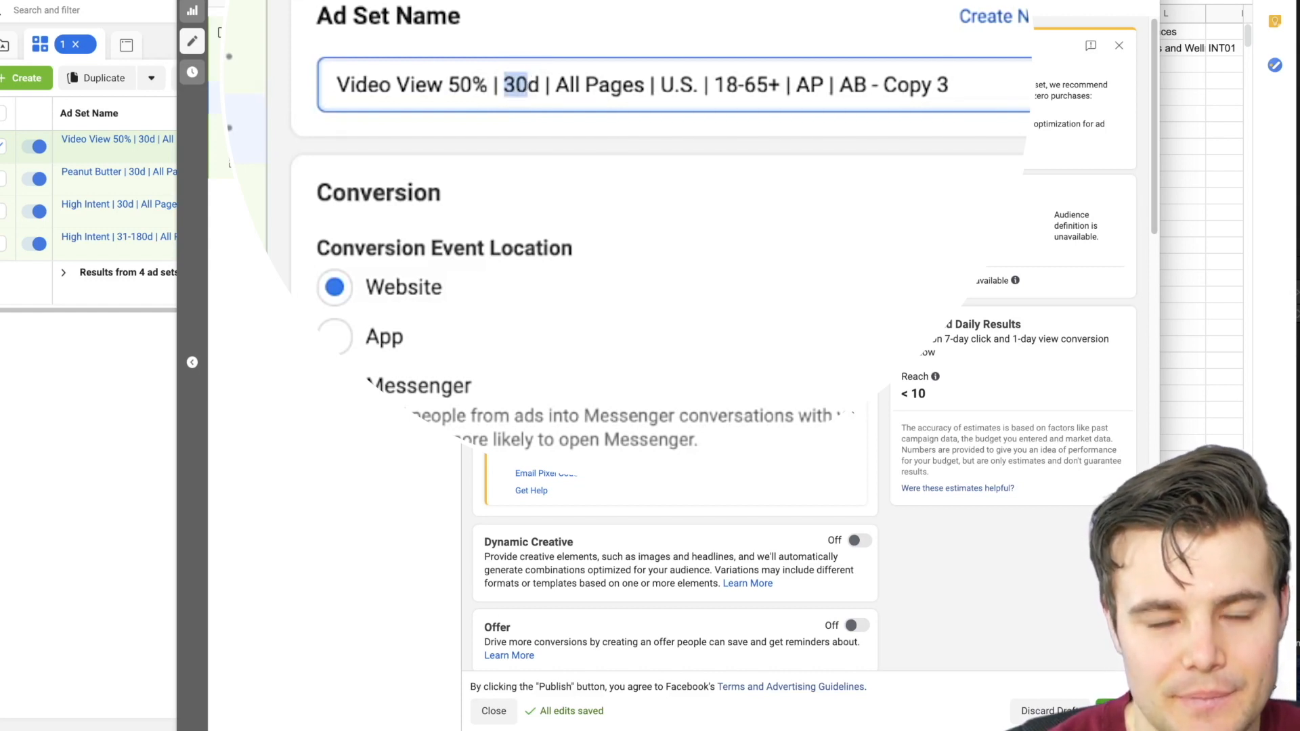
pyautogui.write('365')
pyautogui.moveTo(960, 84); pyautogui.dragTo(890, 85)
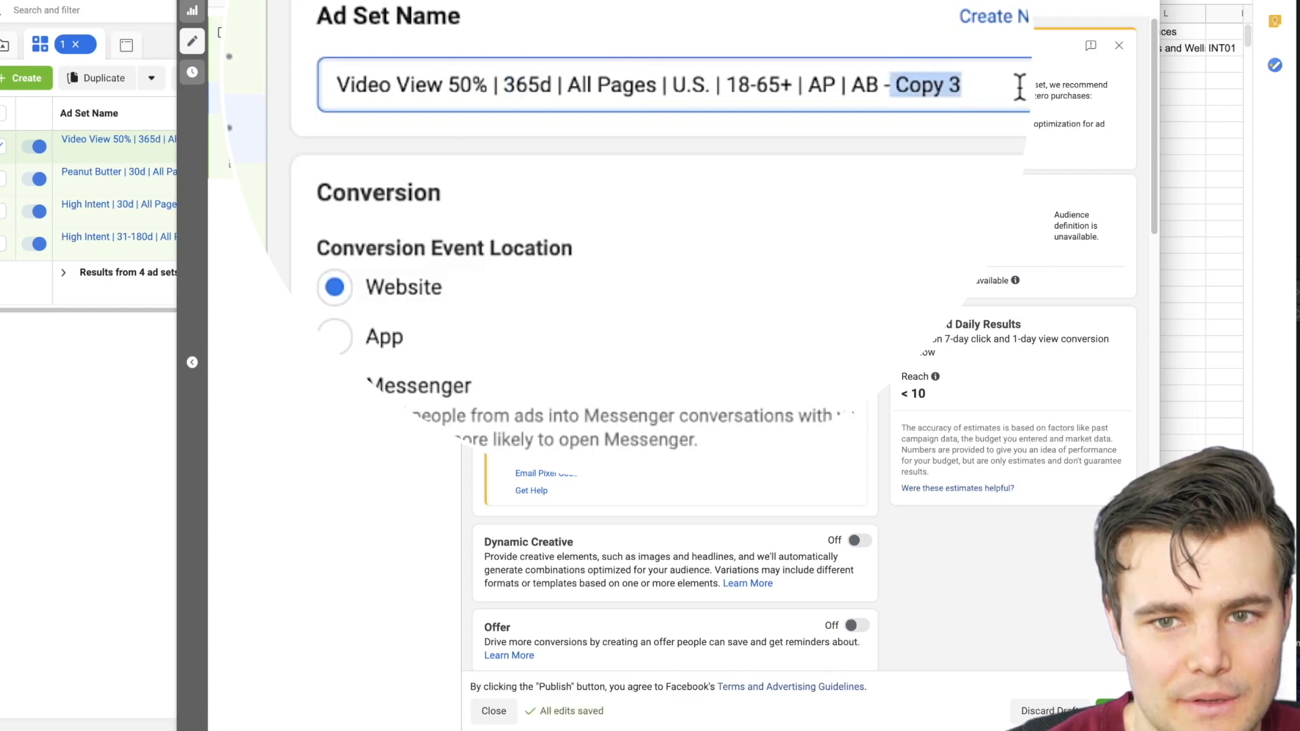
pyautogui.press('BackSpace')
pyautogui.press('BackSpace')
pyautogui.press('BackSpace')
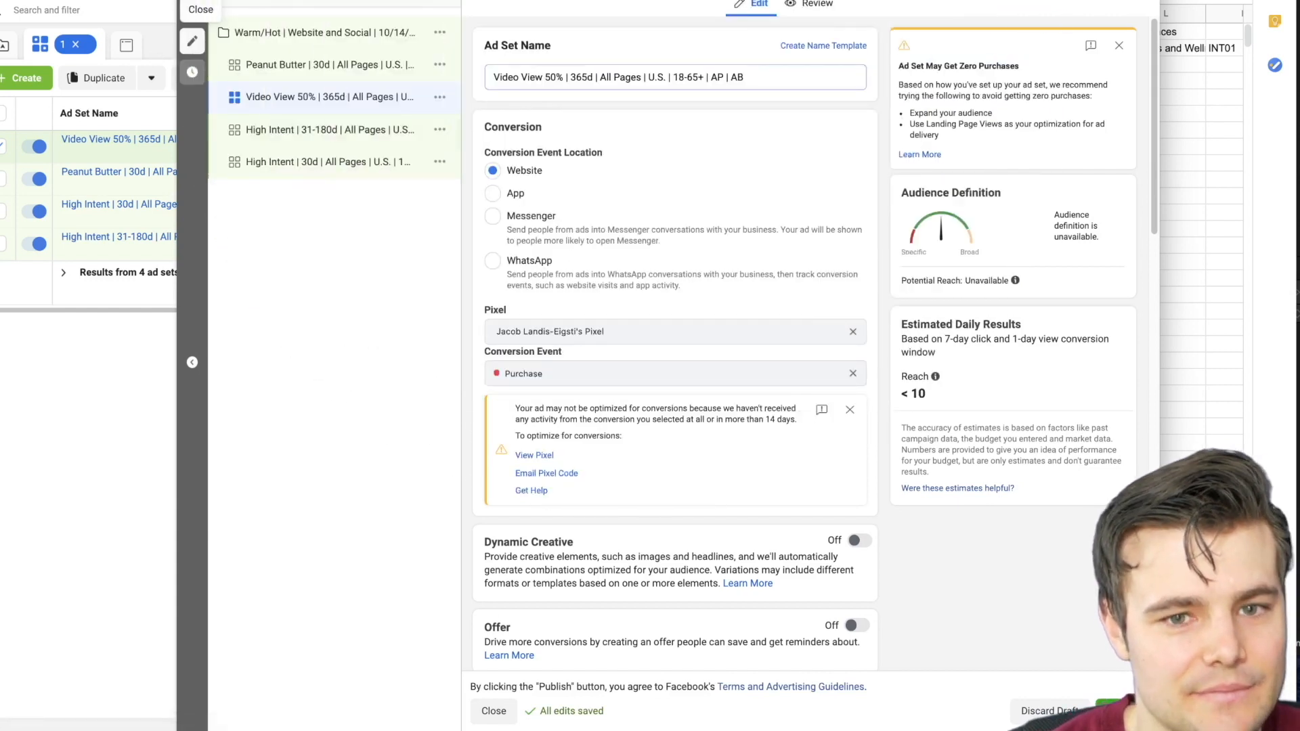
pyautogui.click(192, 10)
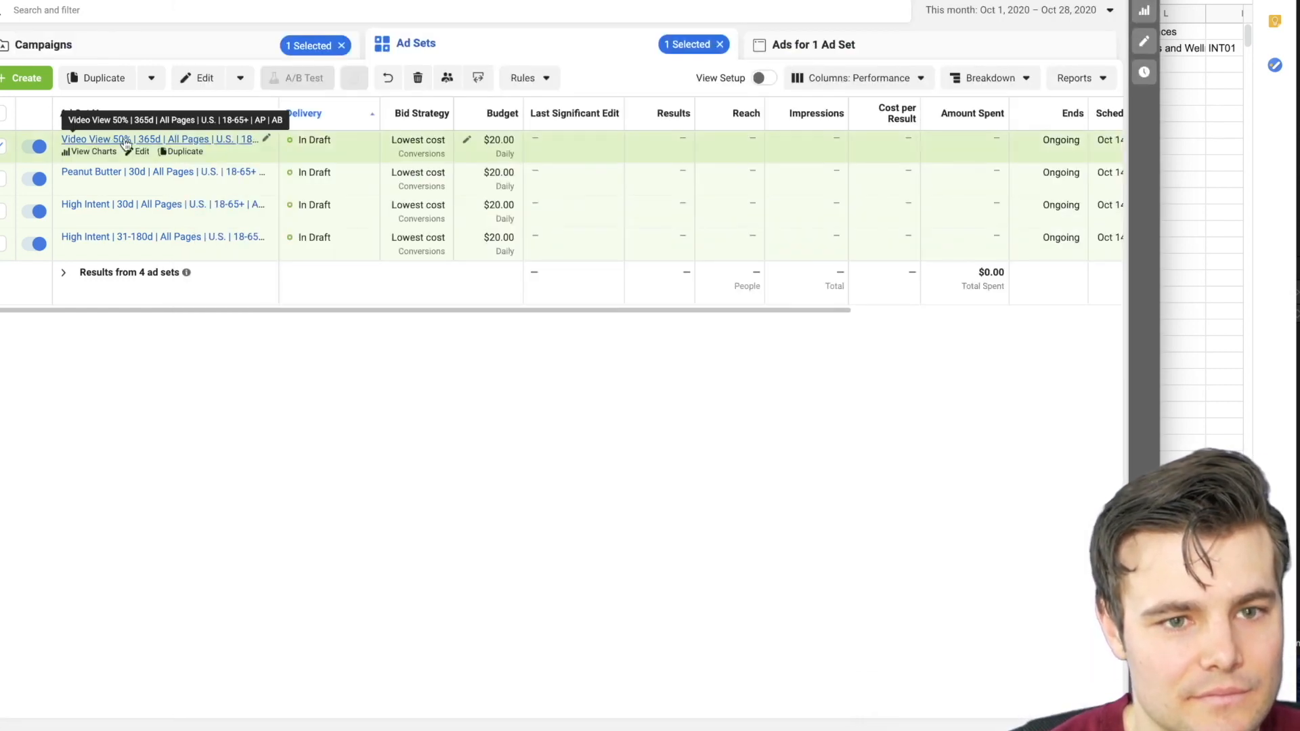
# Duplicate the Video View 50% ad set once within its original campaign and remove the copy's video custom audience.
pyautogui.click(185, 151)
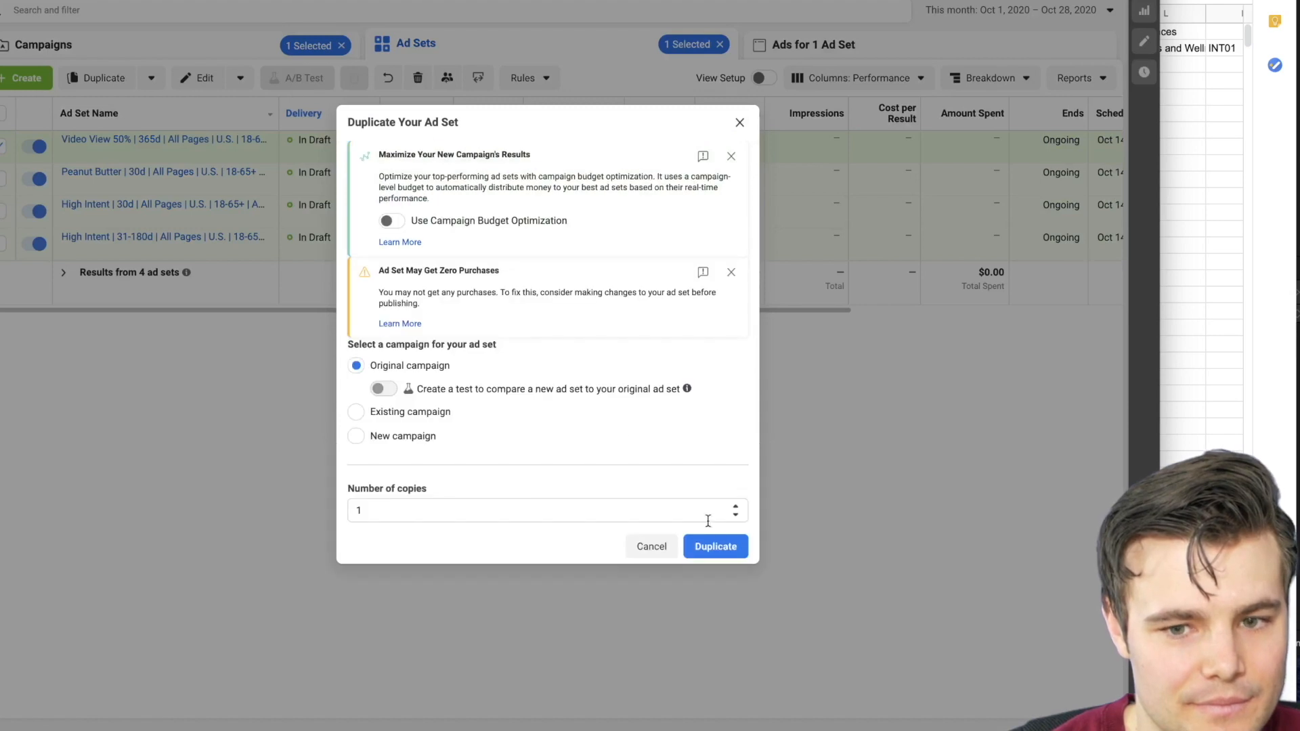
pyautogui.click(716, 554)
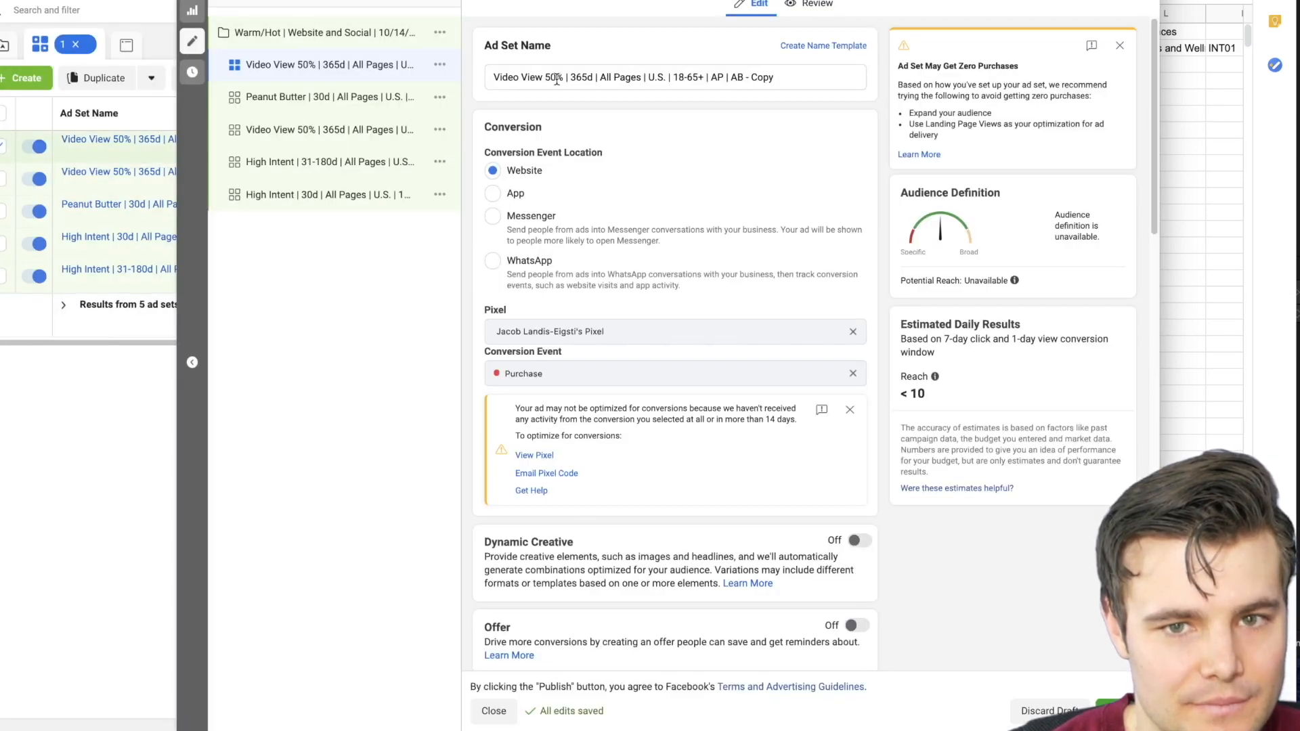
pyautogui.scroll(-12, 568, 158)
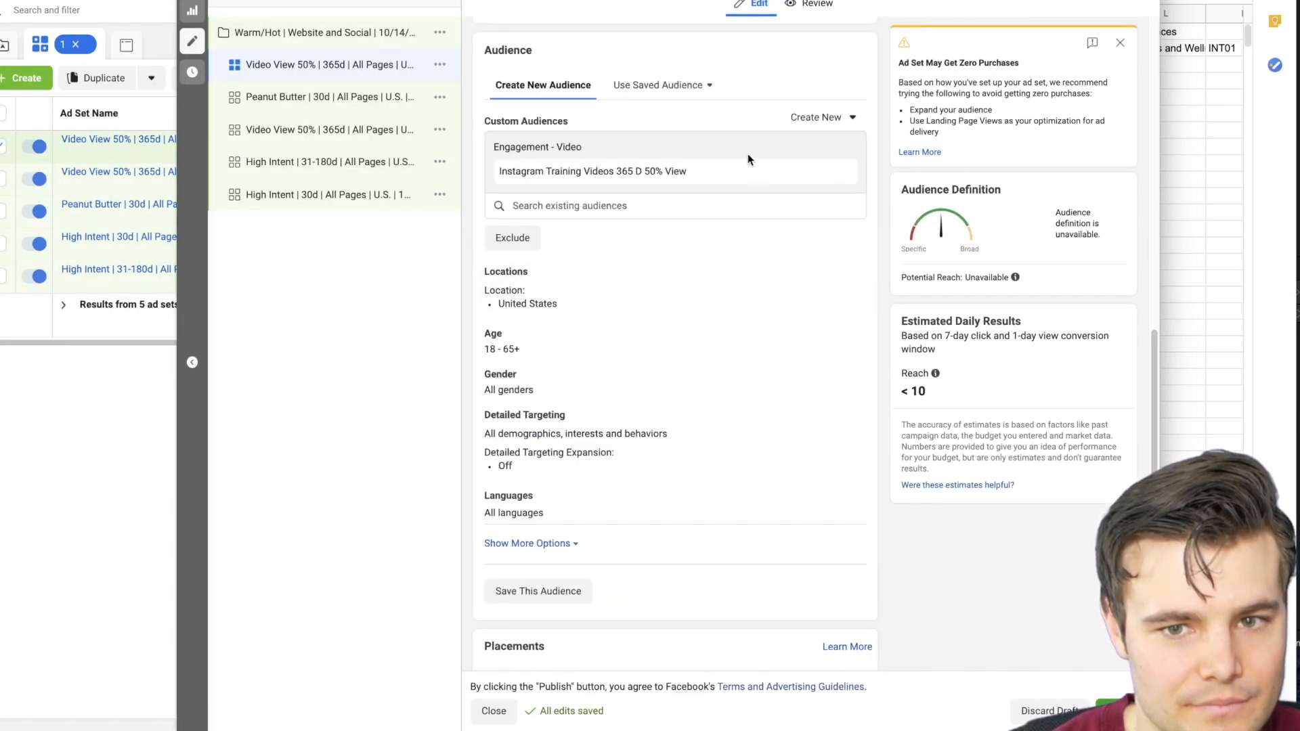
pyautogui.click(840, 172)
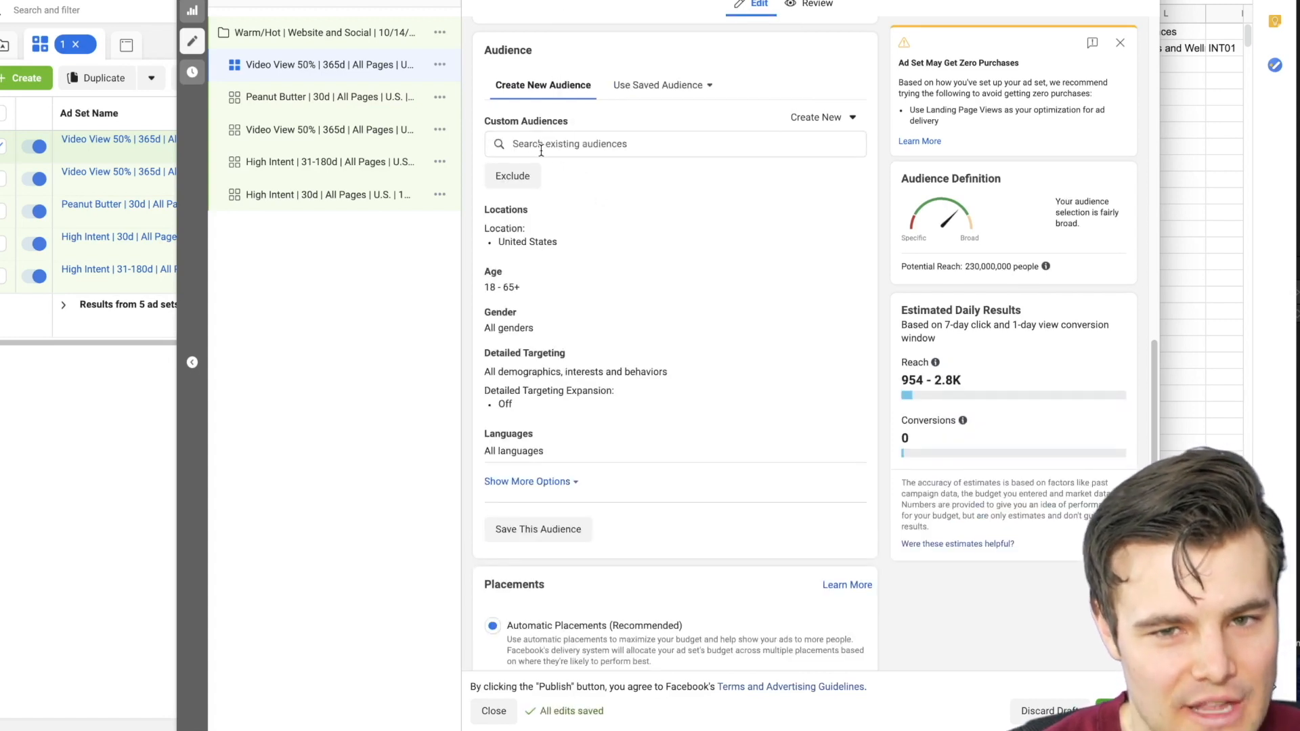
# Start a new custom audience from an Instagram account, using the marketing Instagram business profile as its source.
pyautogui.click(554, 146)
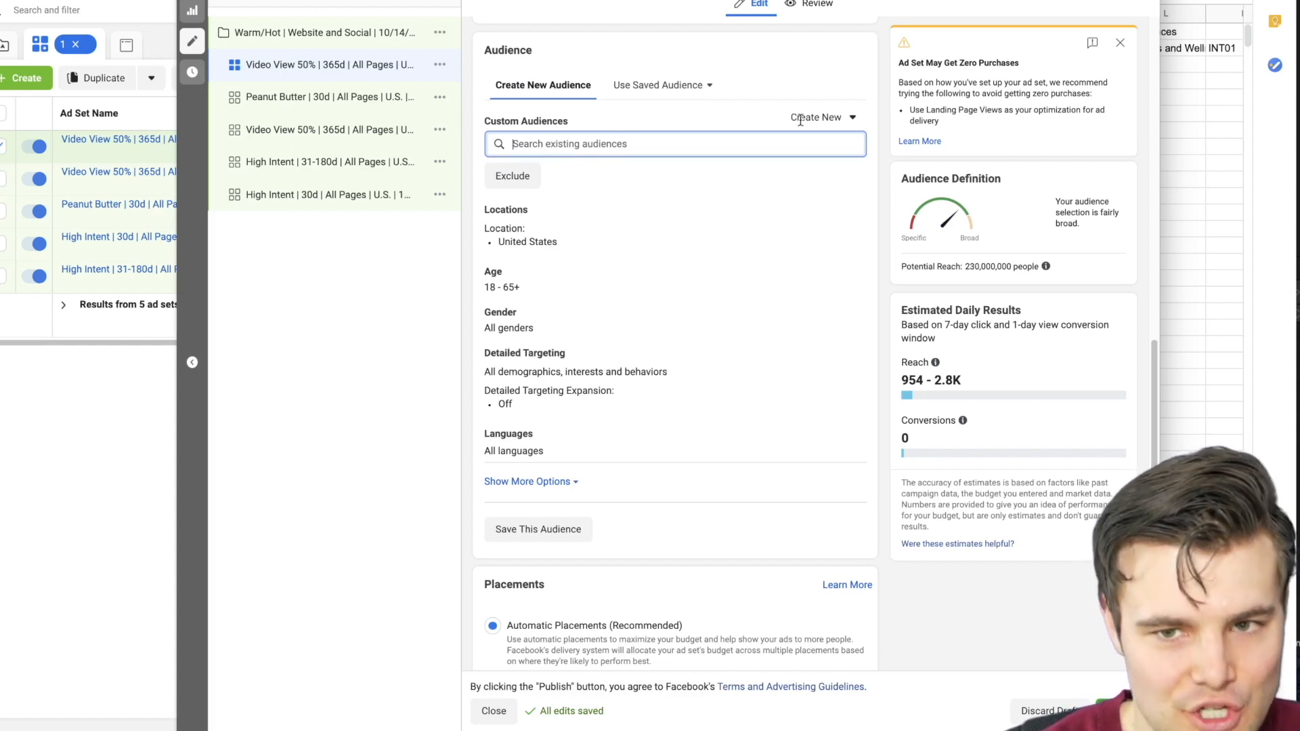
pyautogui.click(827, 117)
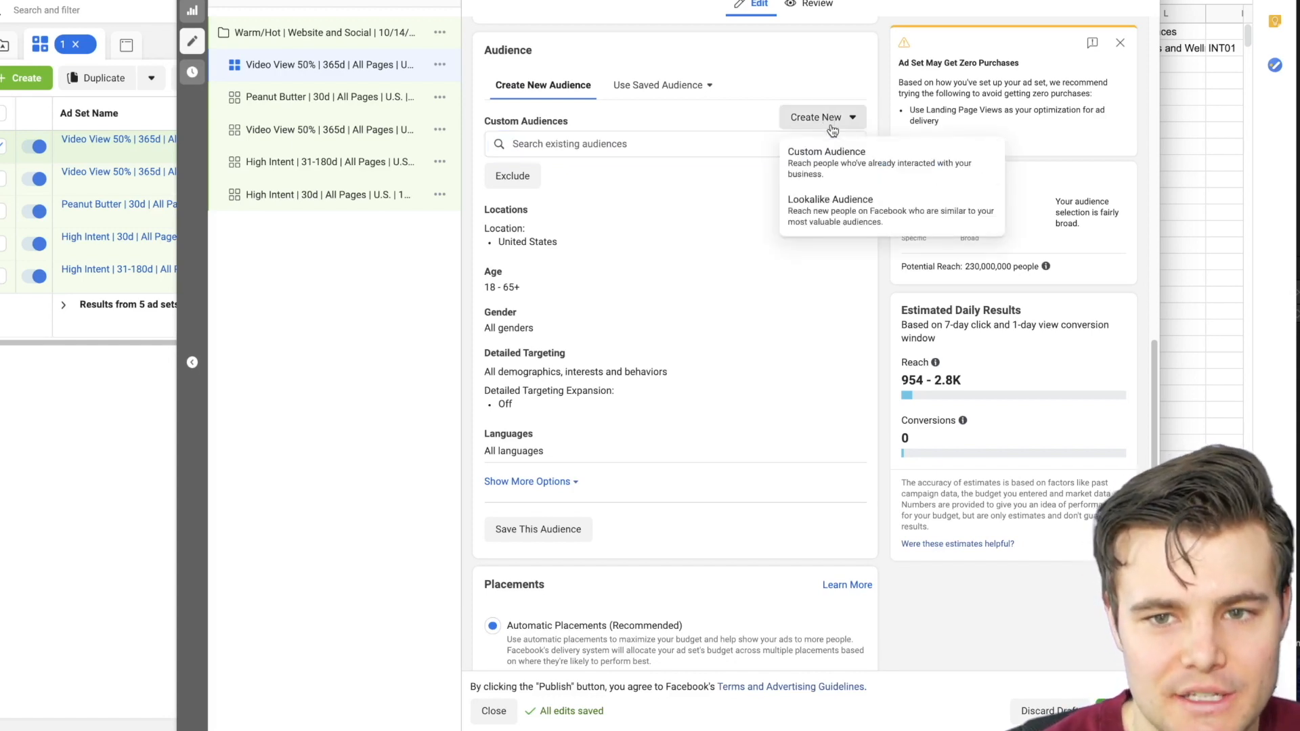
pyautogui.click(838, 155)
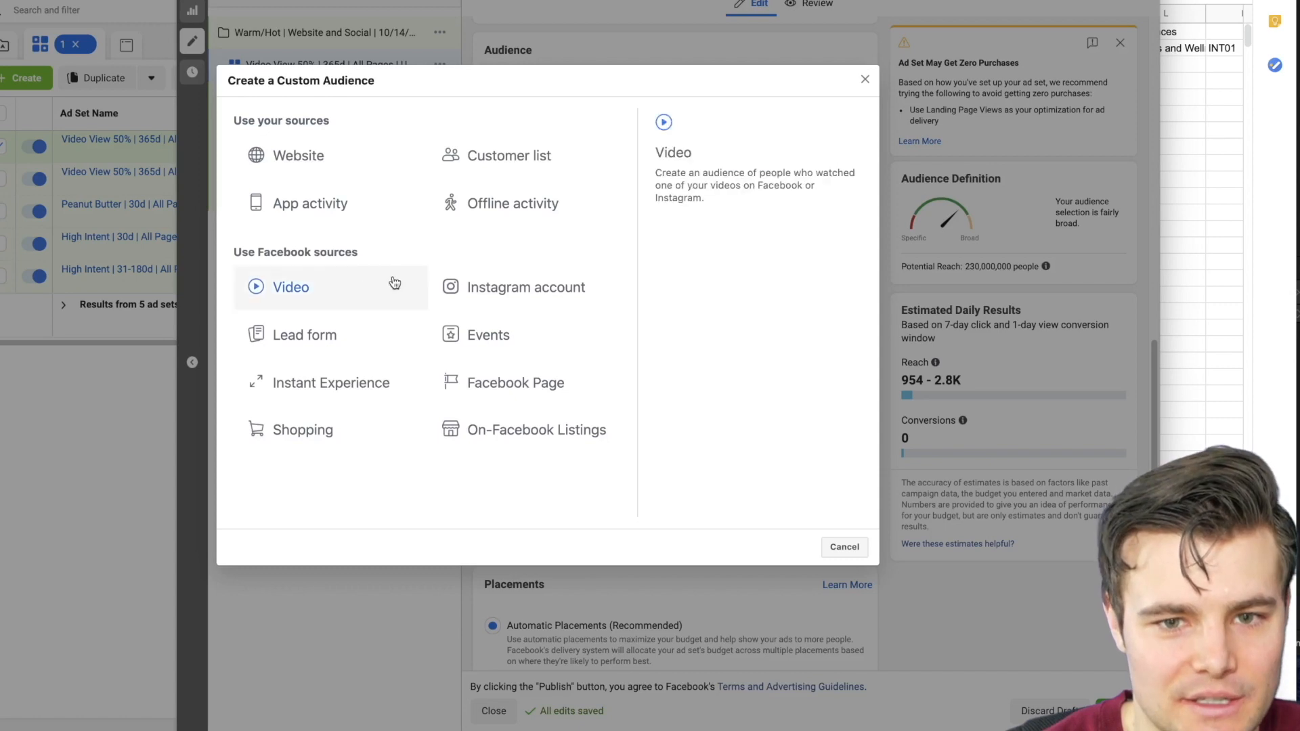
pyautogui.click(499, 289)
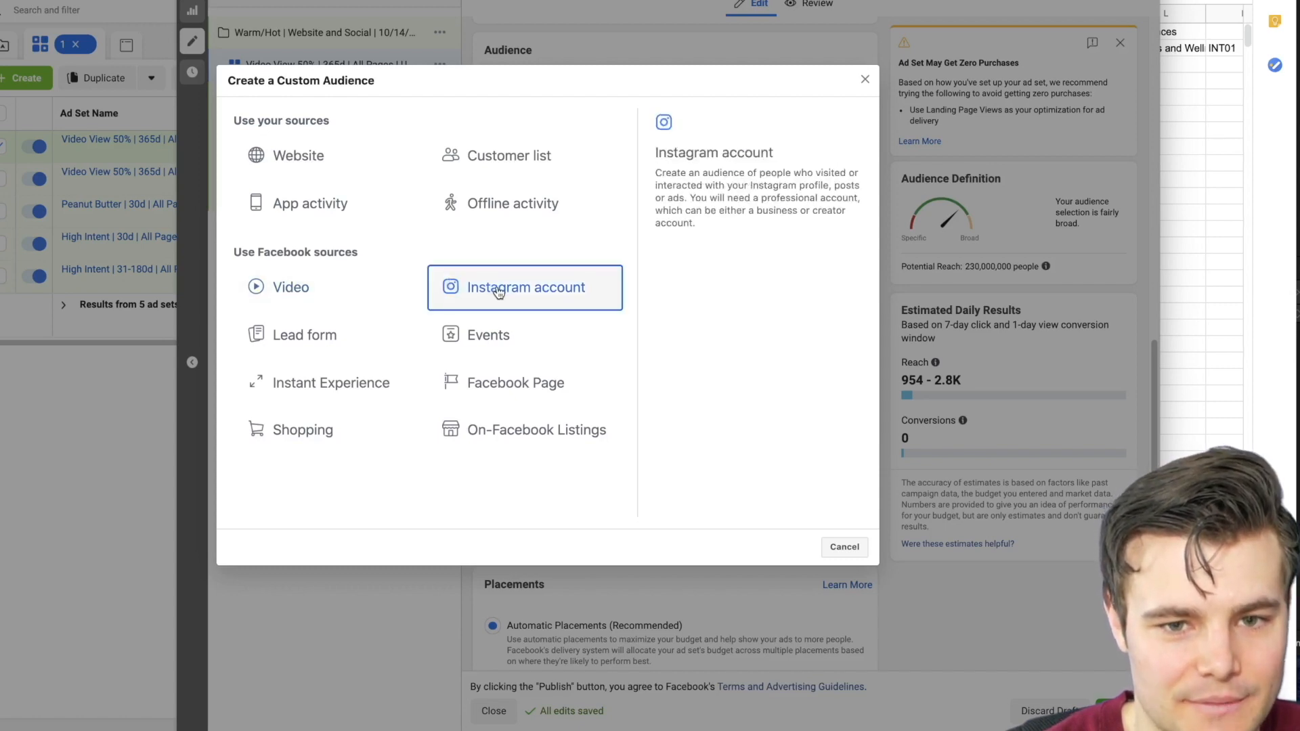
pyautogui.click(499, 290)
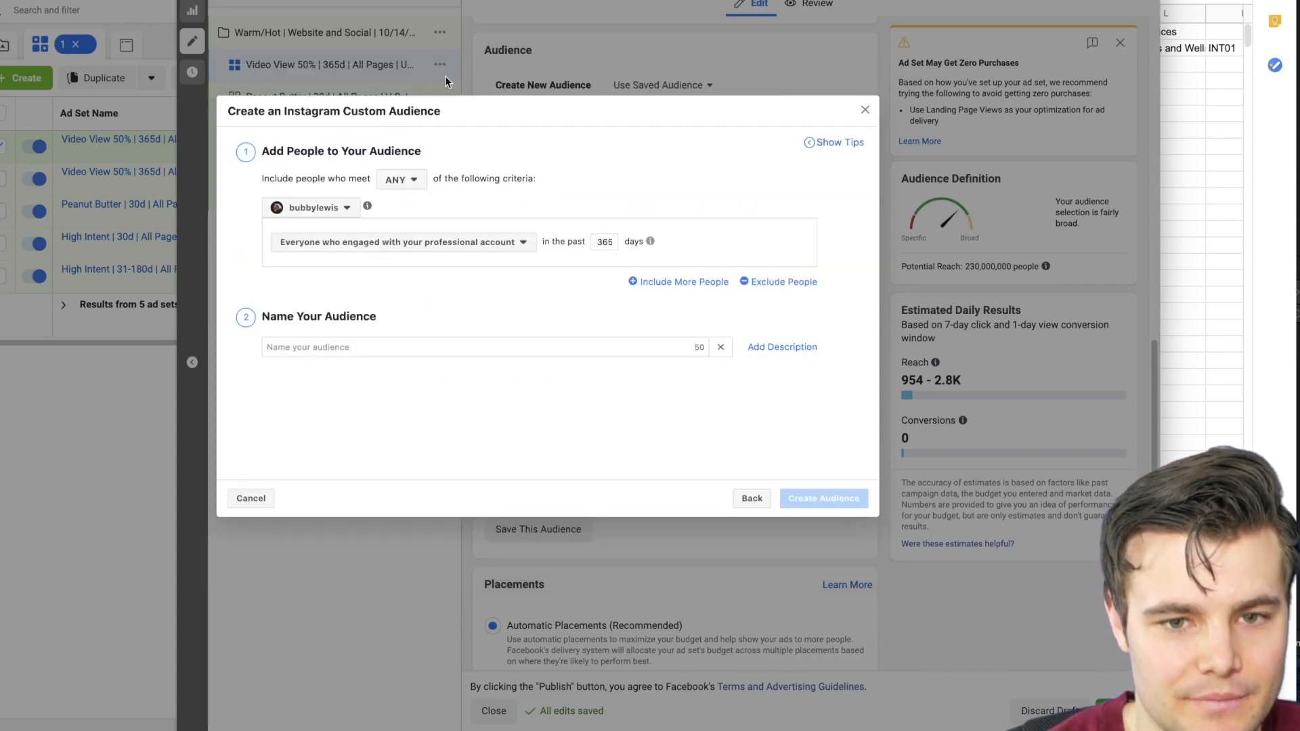
pyautogui.click(333, 207)
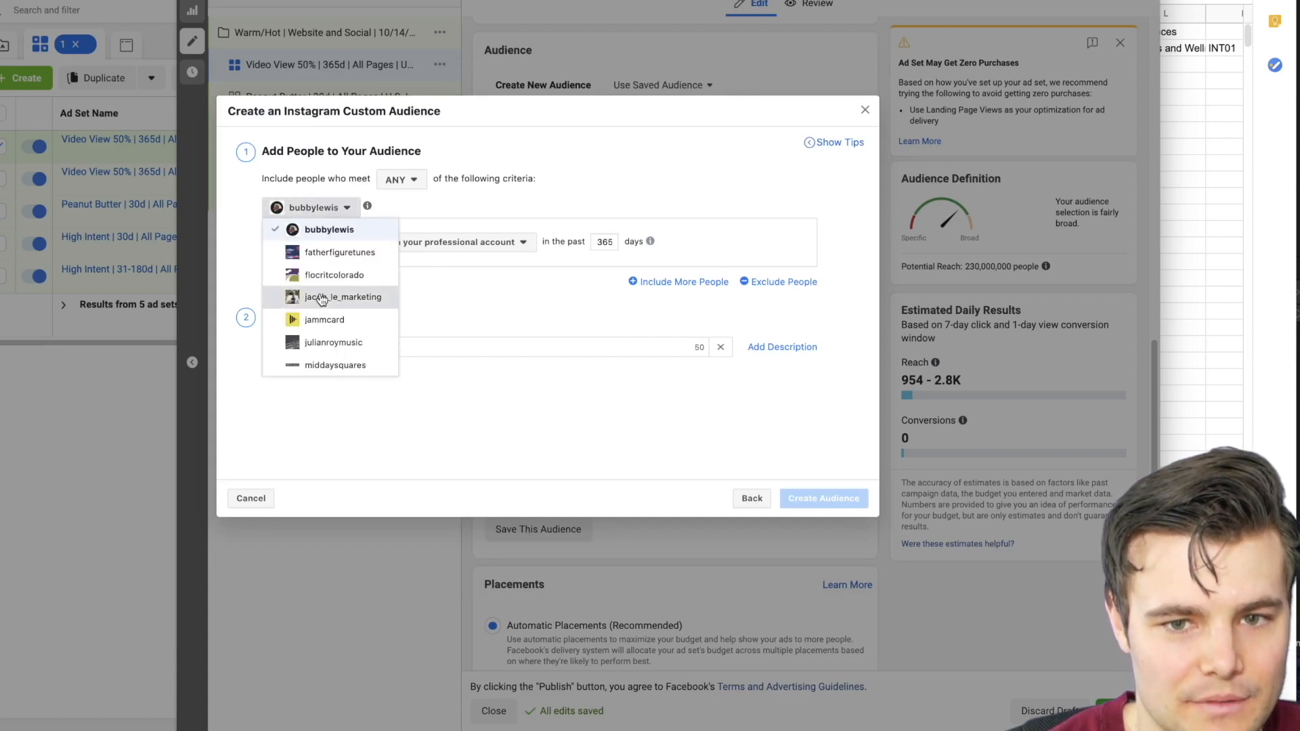
pyautogui.click(342, 297)
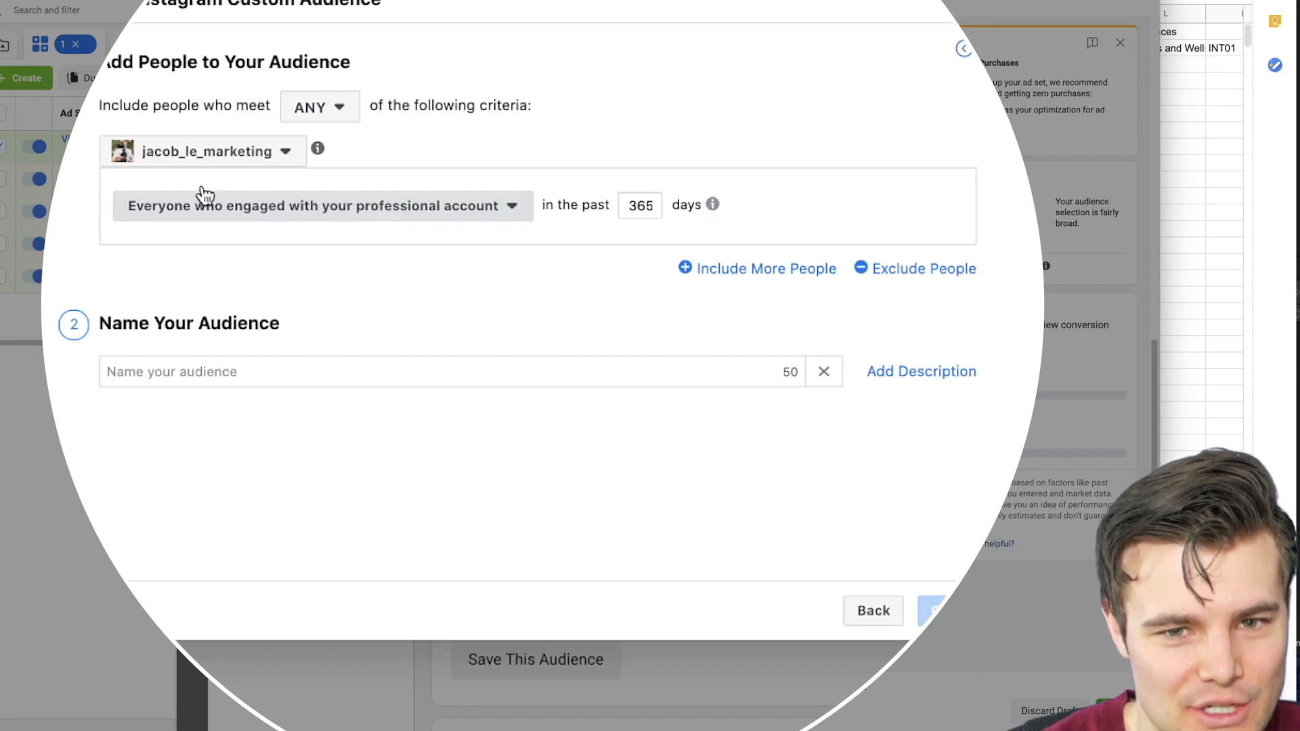
# Keep everyone who engaged with the professional account in the past 365 days, name the audience "Instagram Engagement 365 Day" and create it.
pyautogui.click(191, 207)
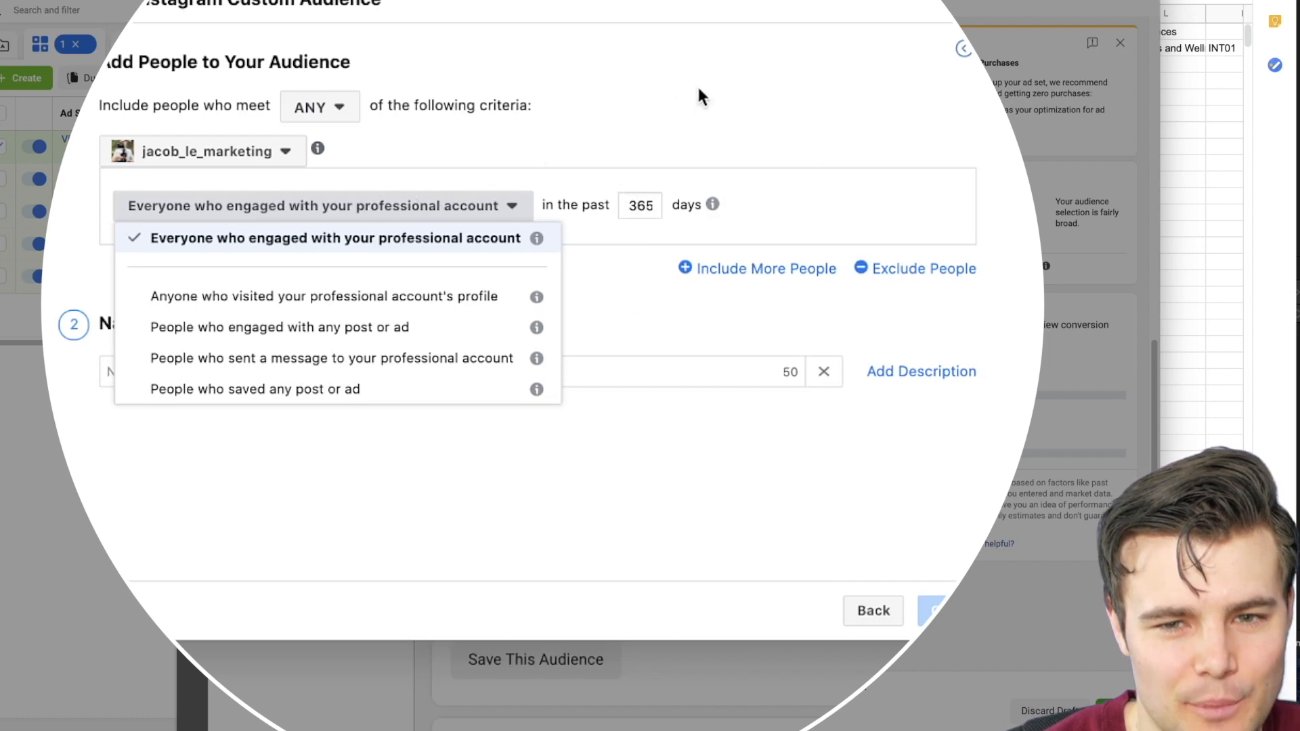
pyautogui.click(640, 207)
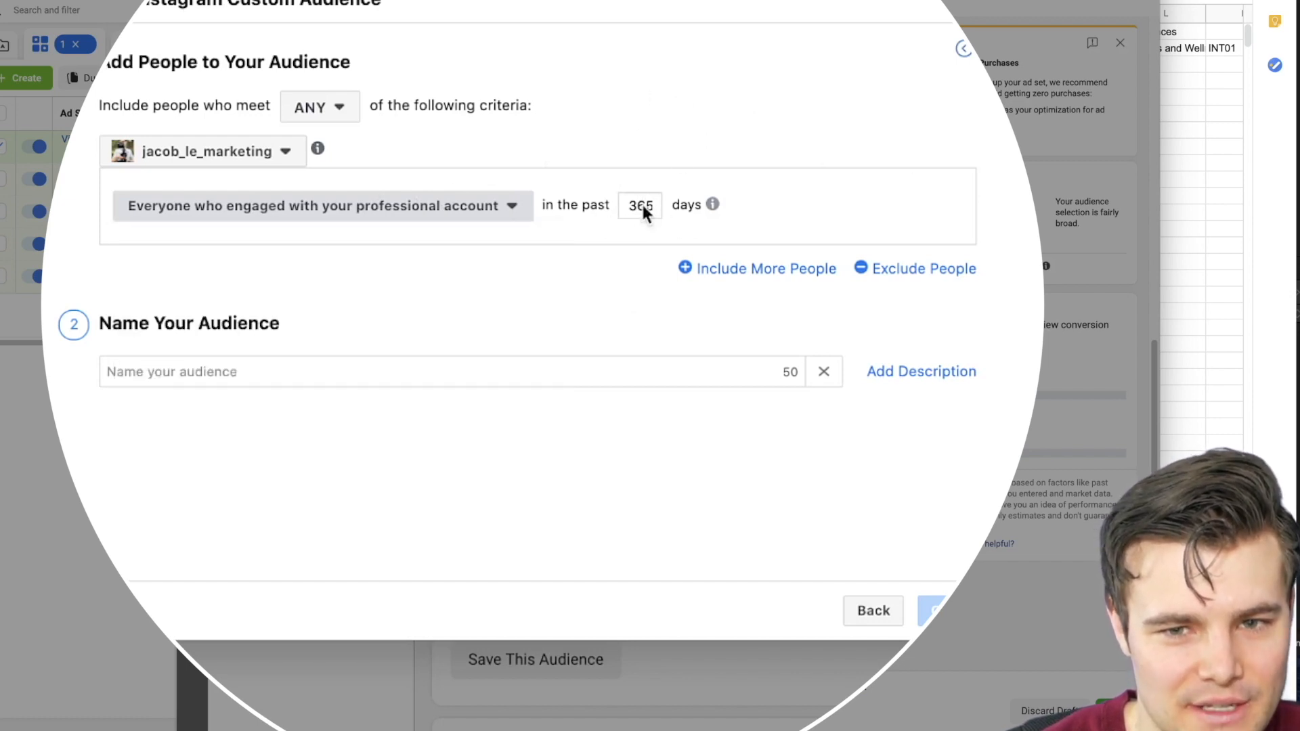
pyautogui.click(314, 371)
pyautogui.press('super+v')
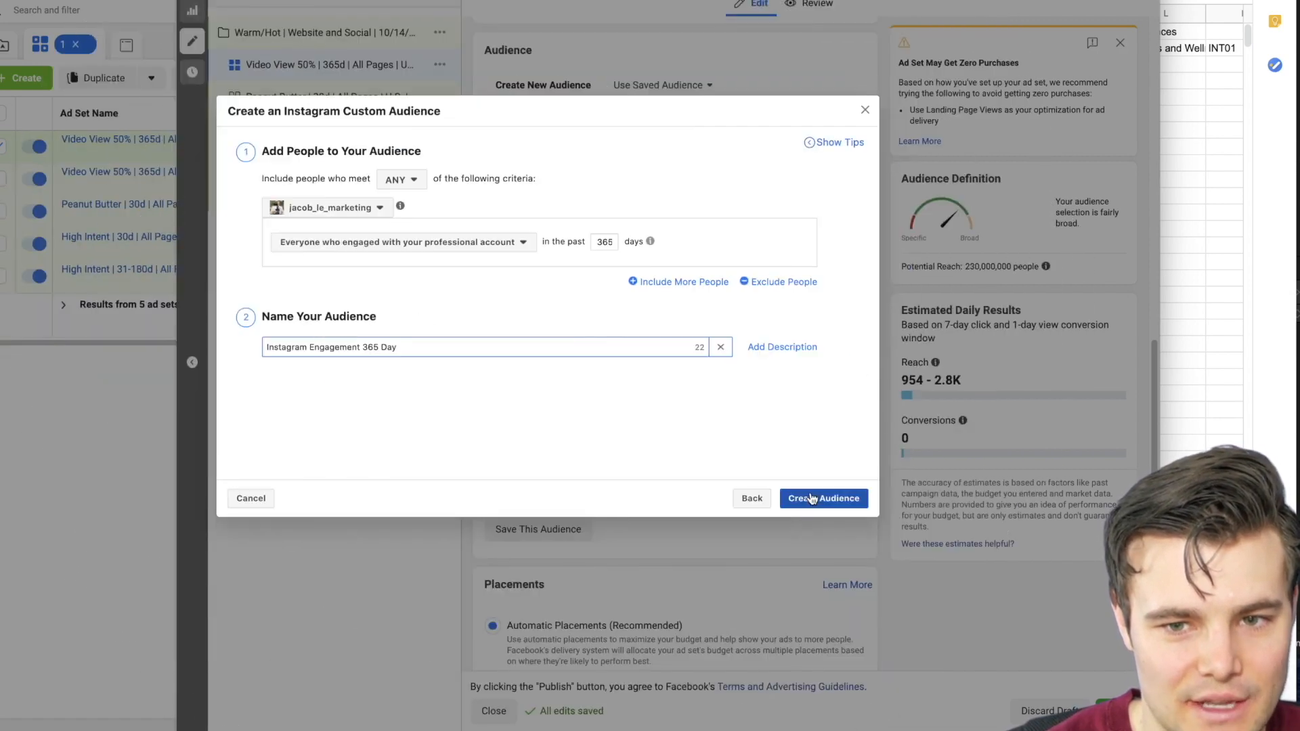
pyautogui.click(812, 498)
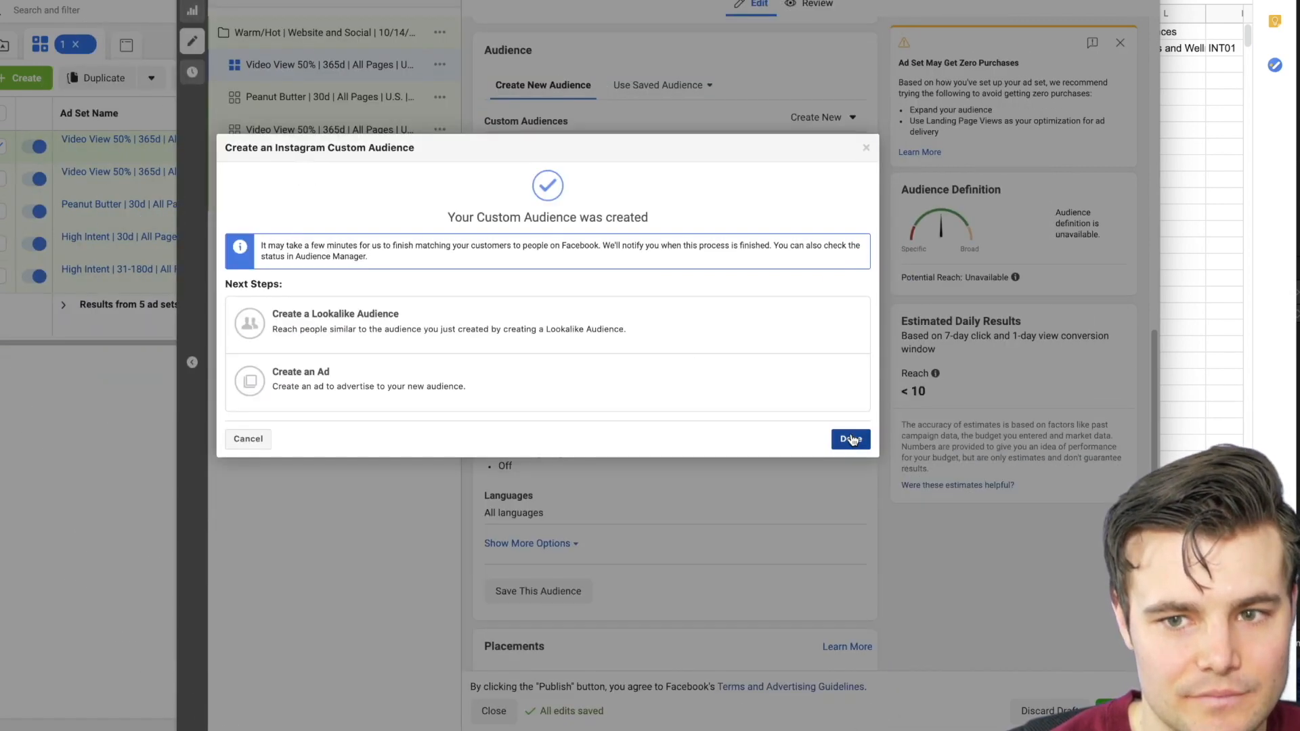
pyautogui.click(851, 439)
# Rename the ad set "Instagram Engagement | 365d | All Pages | U.S. | 18-65+ | AP | AB" and close the editor.
pyautogui.scroll(10, 712, 375)
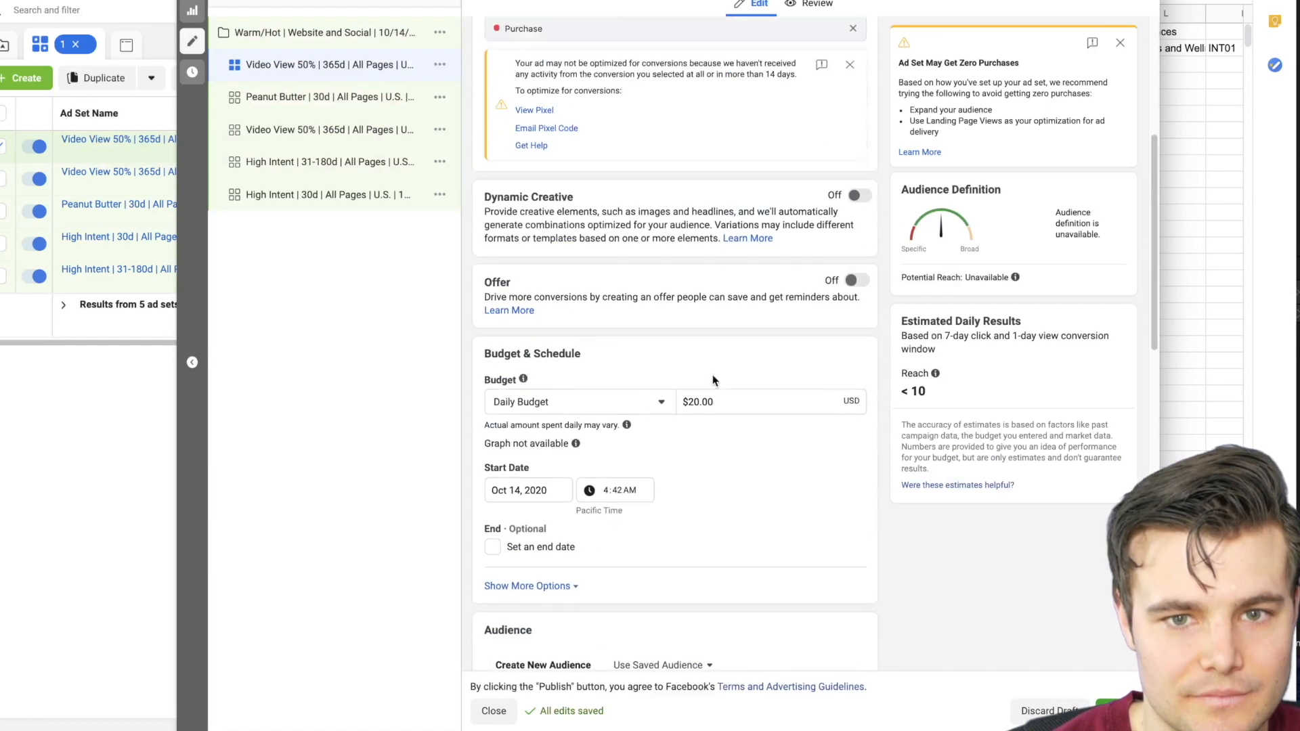
pyautogui.moveTo(561, 79); pyautogui.dragTo(478, 79)
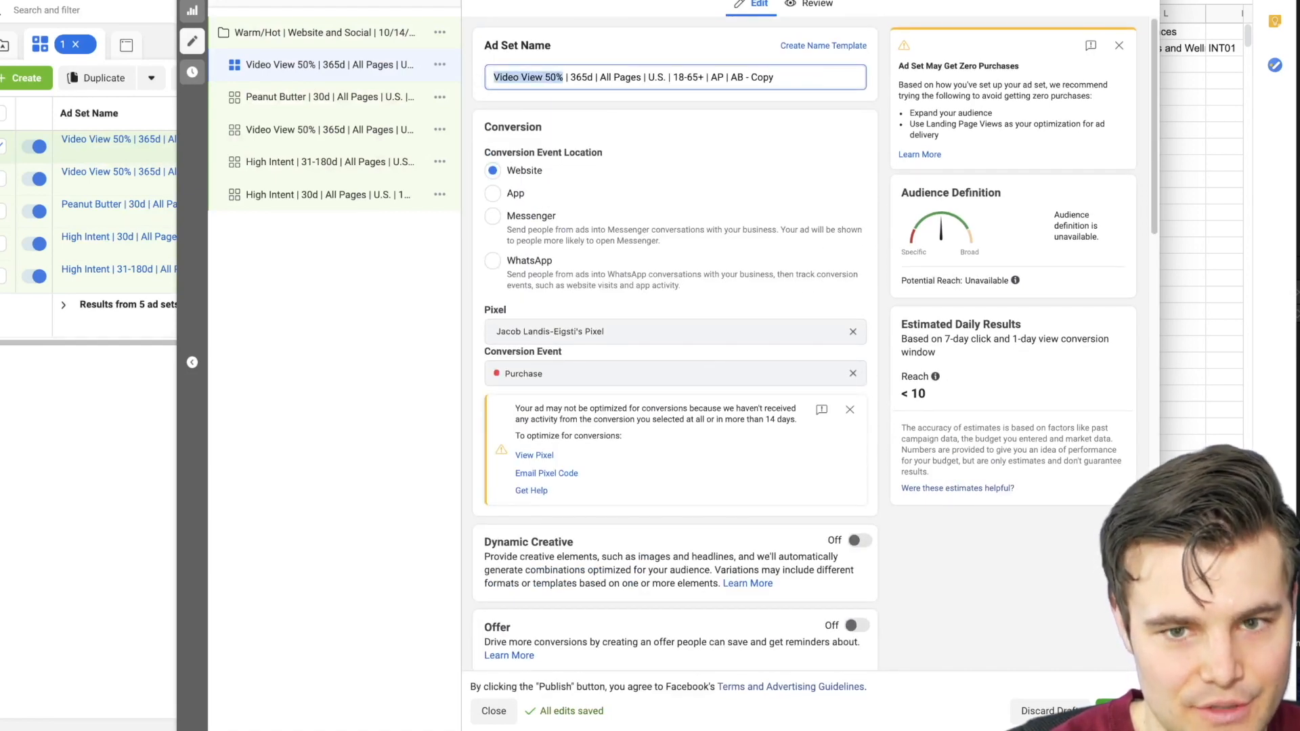
pyautogui.write('Instagram Engagem')
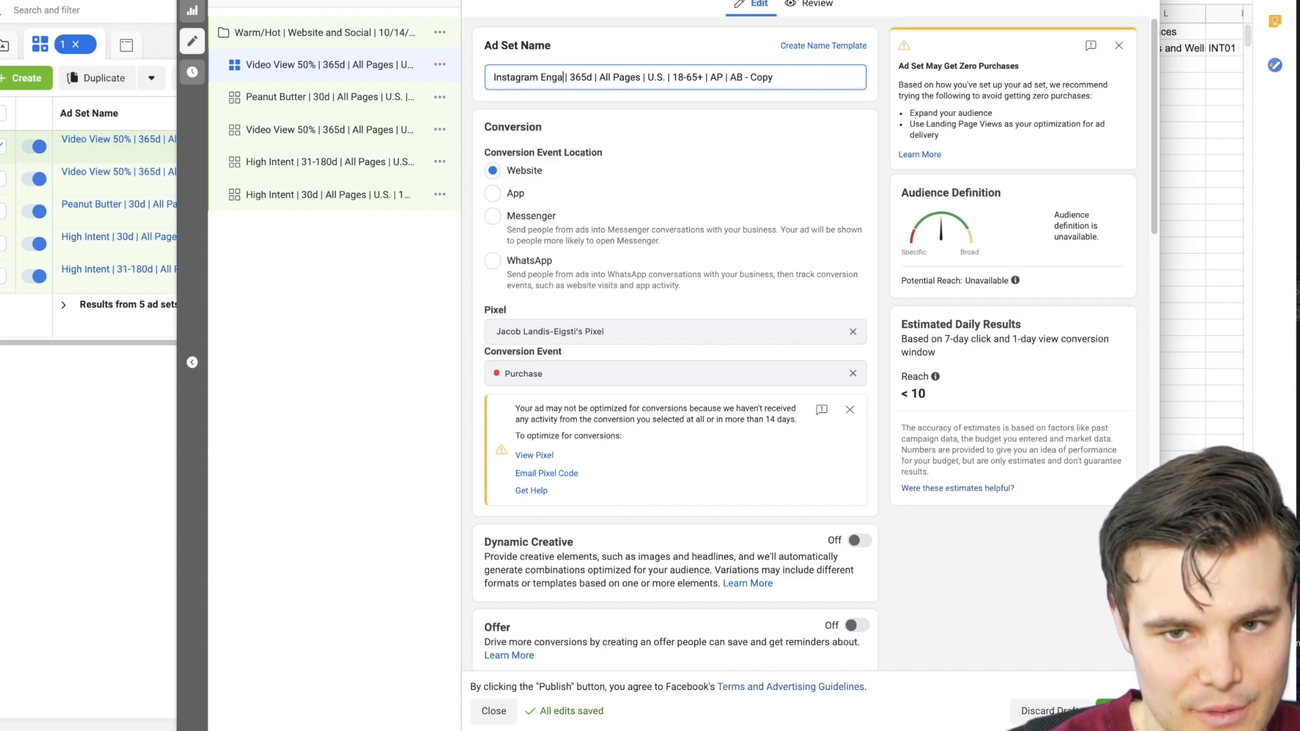
pyautogui.write('ent')
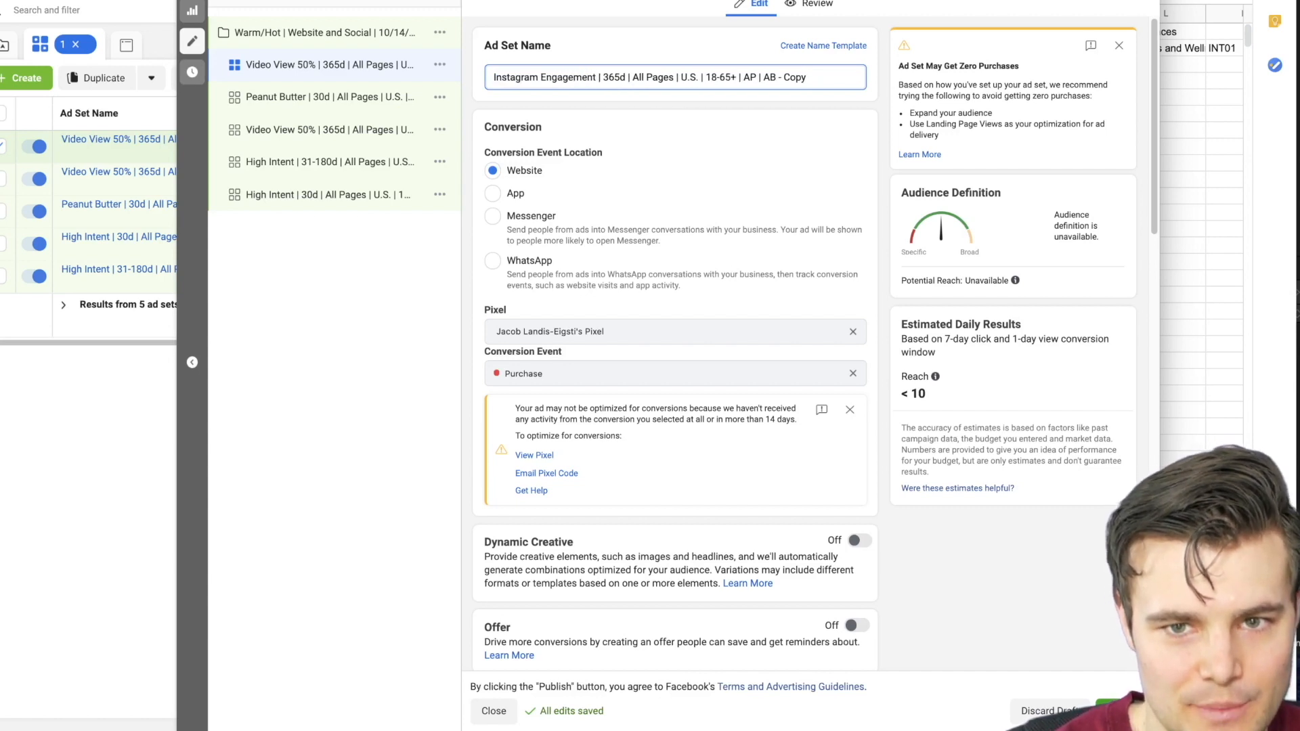
pyautogui.moveTo(820, 77); pyautogui.dragTo(775, 79)
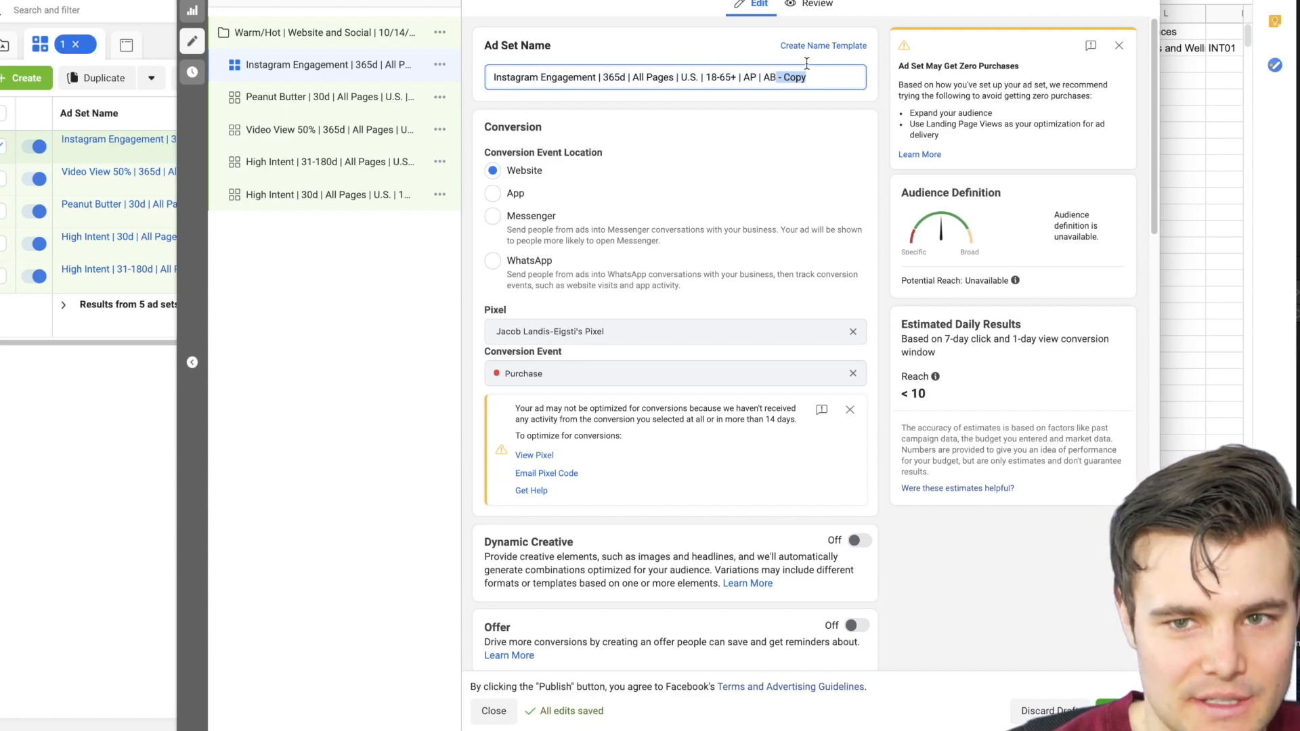
pyautogui.press('BackSpace')
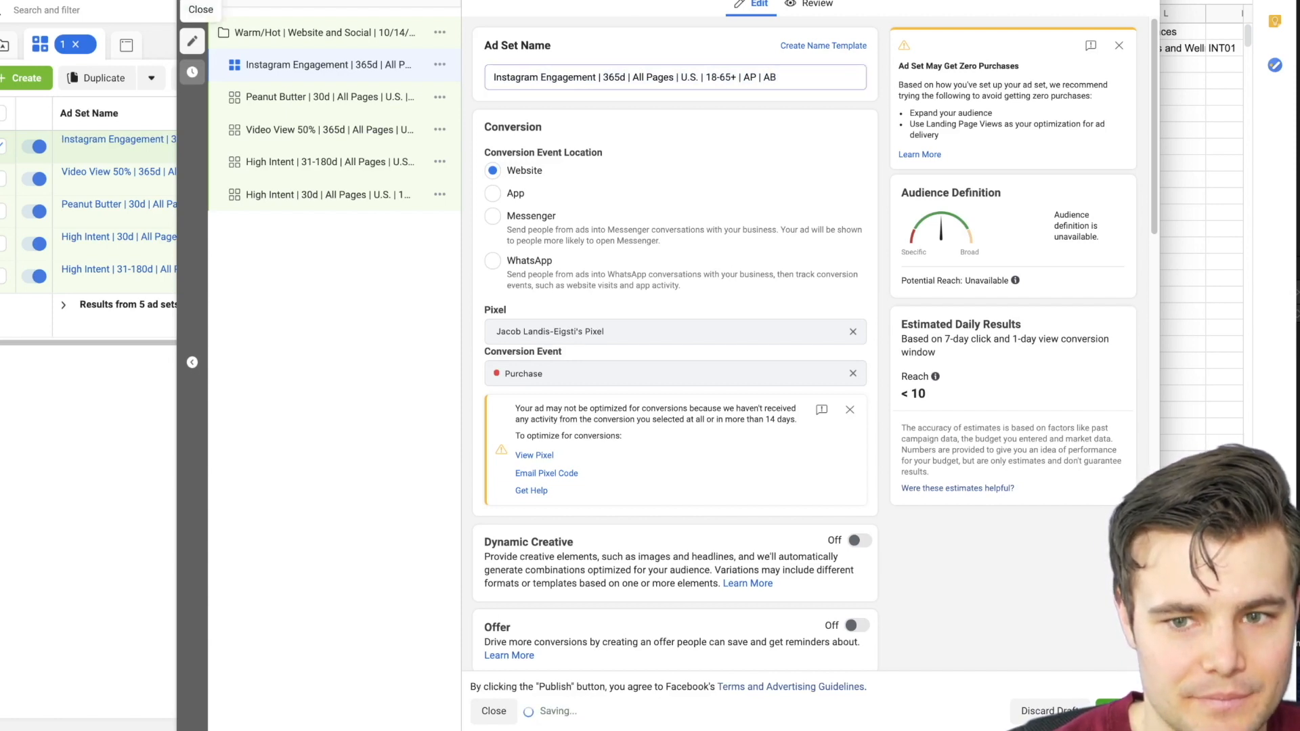
pyautogui.click(193, 9)
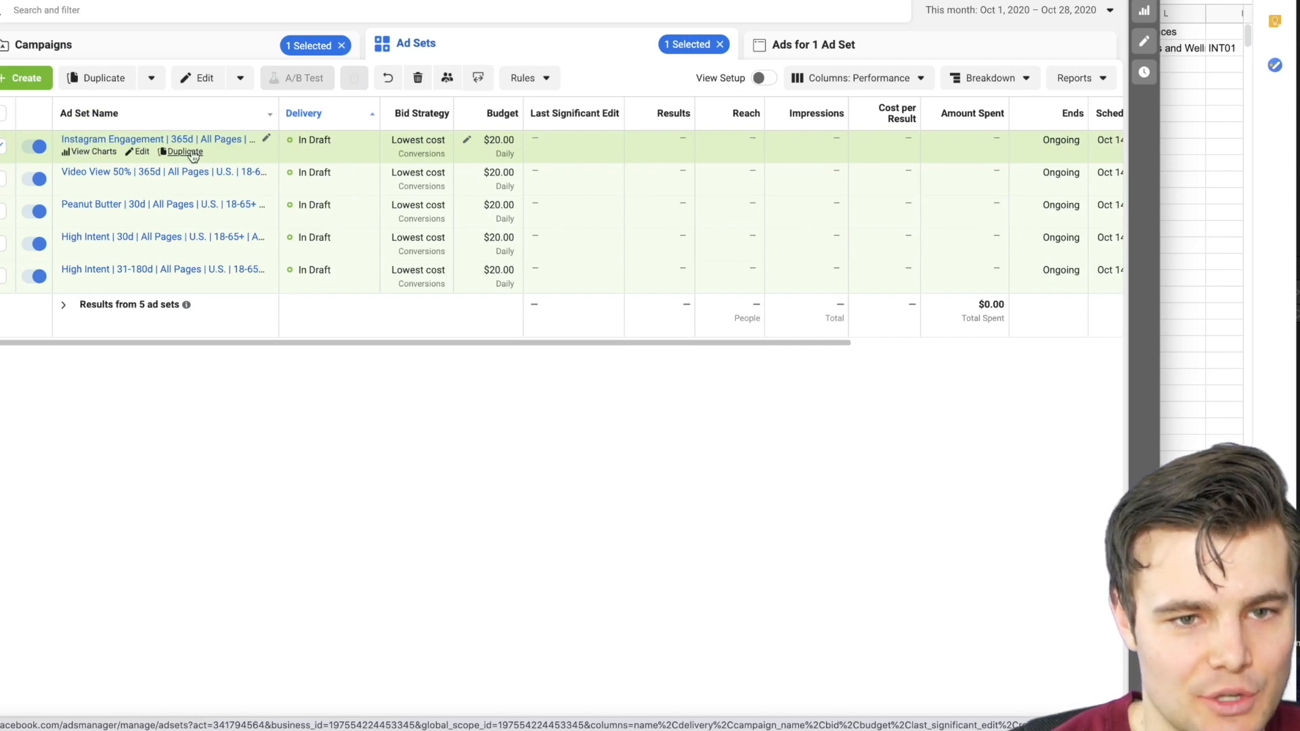
# Duplicate the Instagram Engagement ad set once within its original campaign and remove the copy's Instagram custom audience.
pyautogui.click(193, 153)
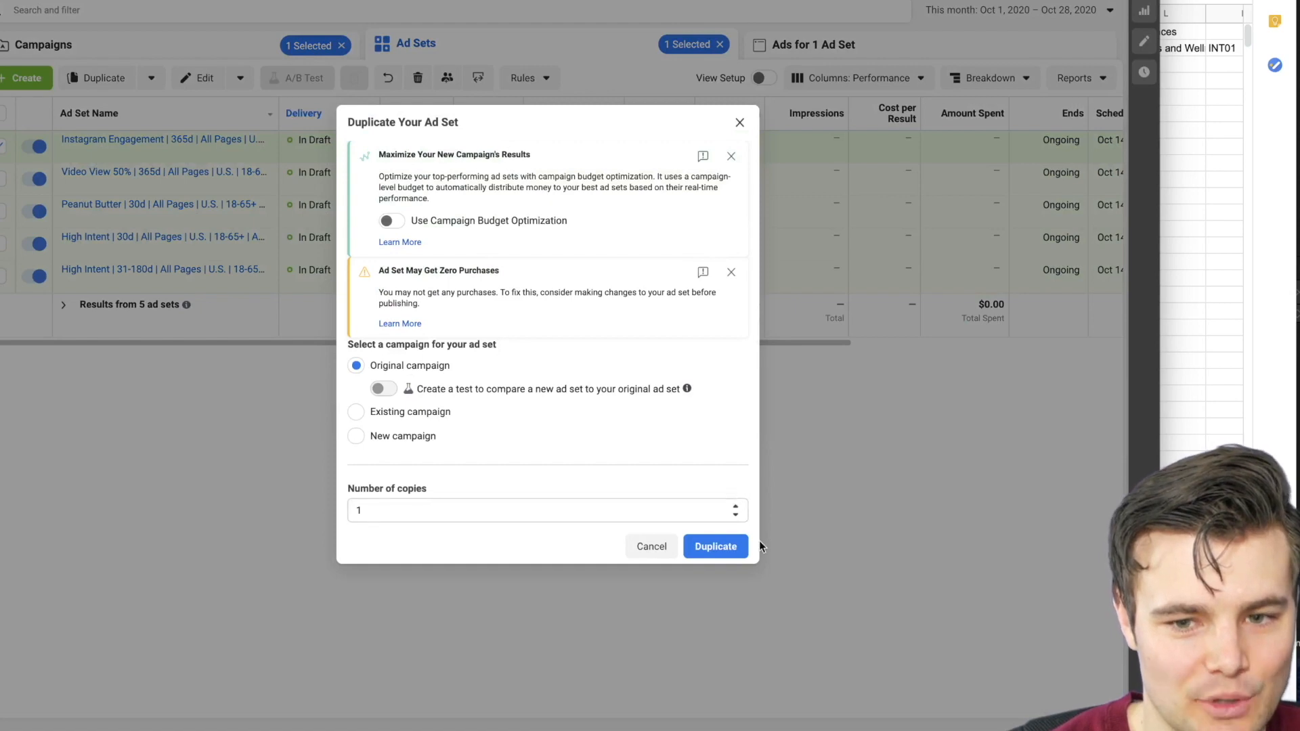
pyautogui.click(728, 550)
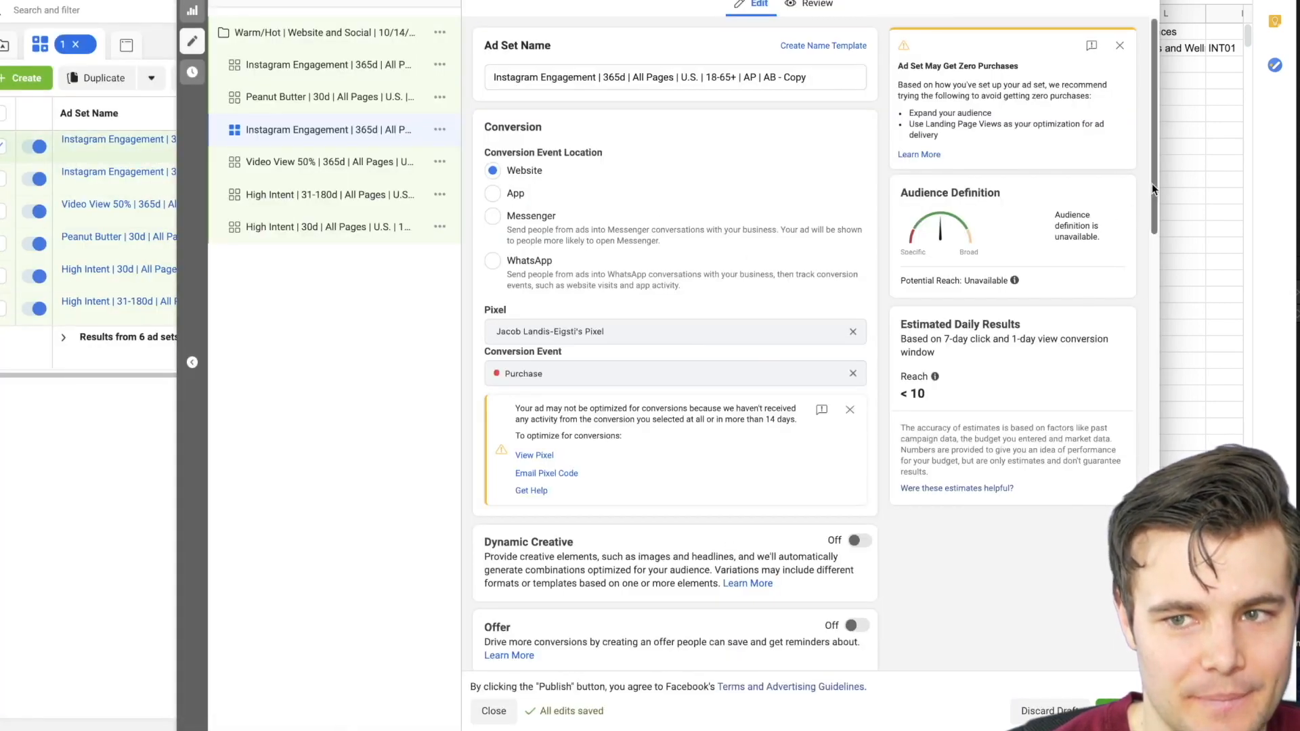
pyautogui.moveTo(1152, 176); pyautogui.dragTo(1121, 453)
pyautogui.moveTo(738, 279)
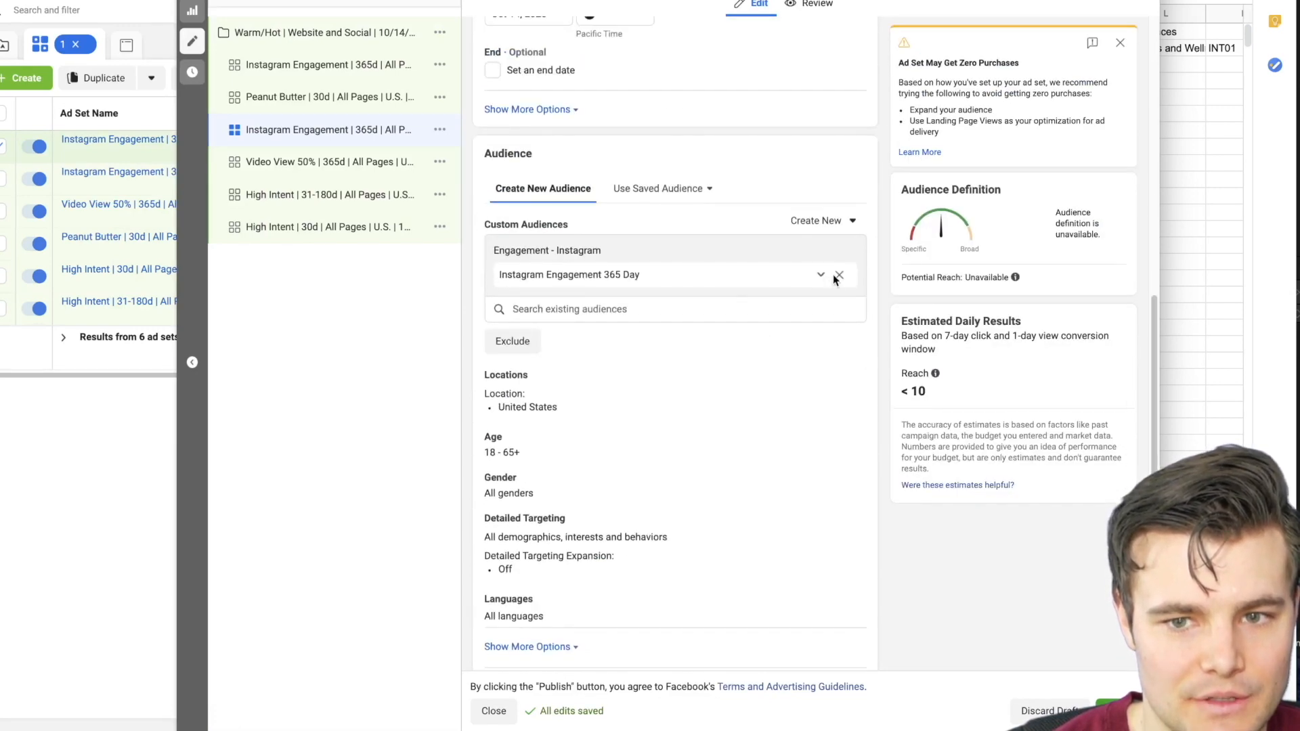
# Start a Facebook Page custom audience that includes everyone who engaged with the Page in the past 365 days.
pyautogui.click(825, 222)
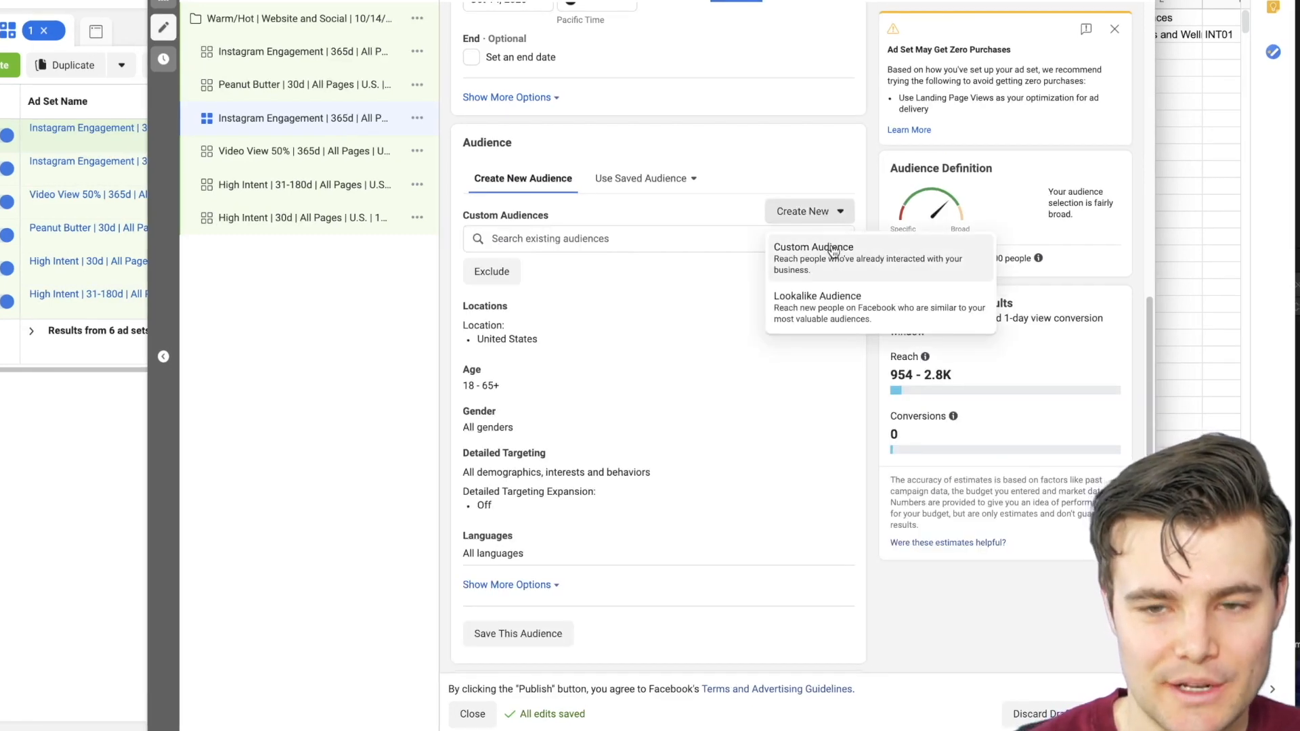
pyautogui.click(831, 250)
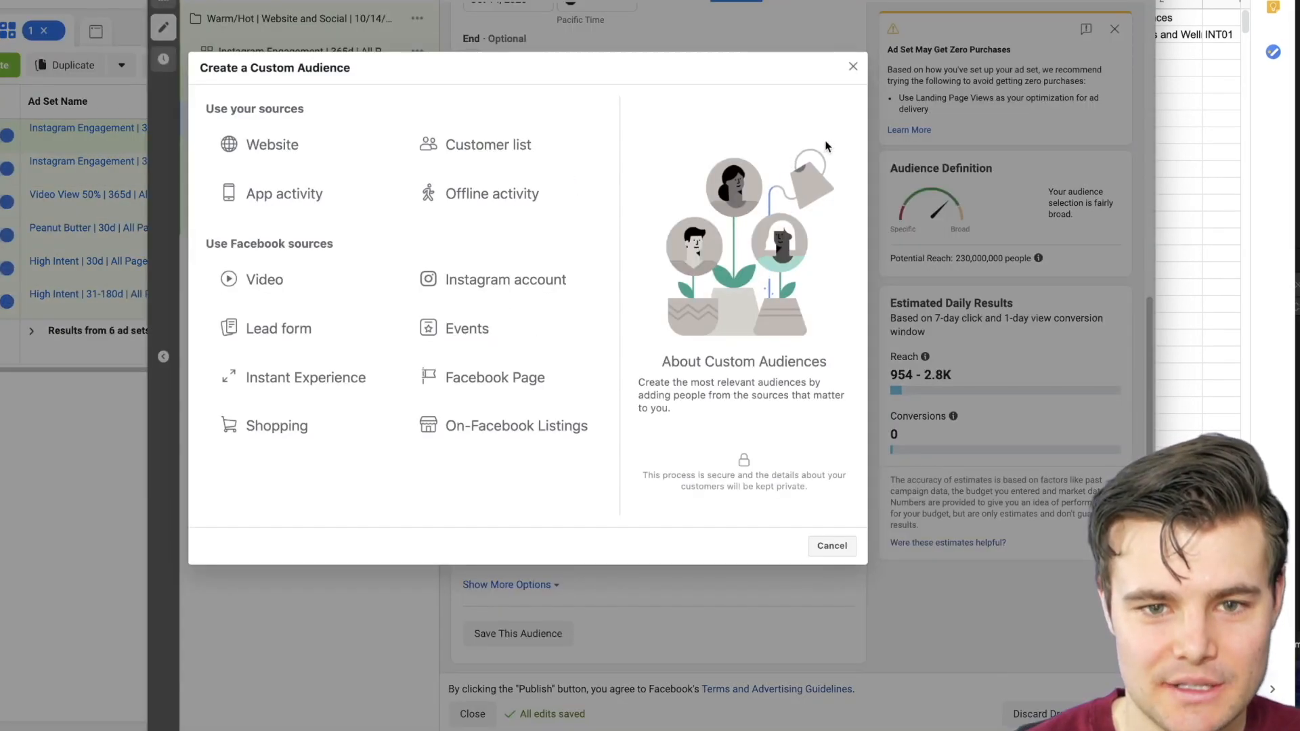
pyautogui.click(467, 381)
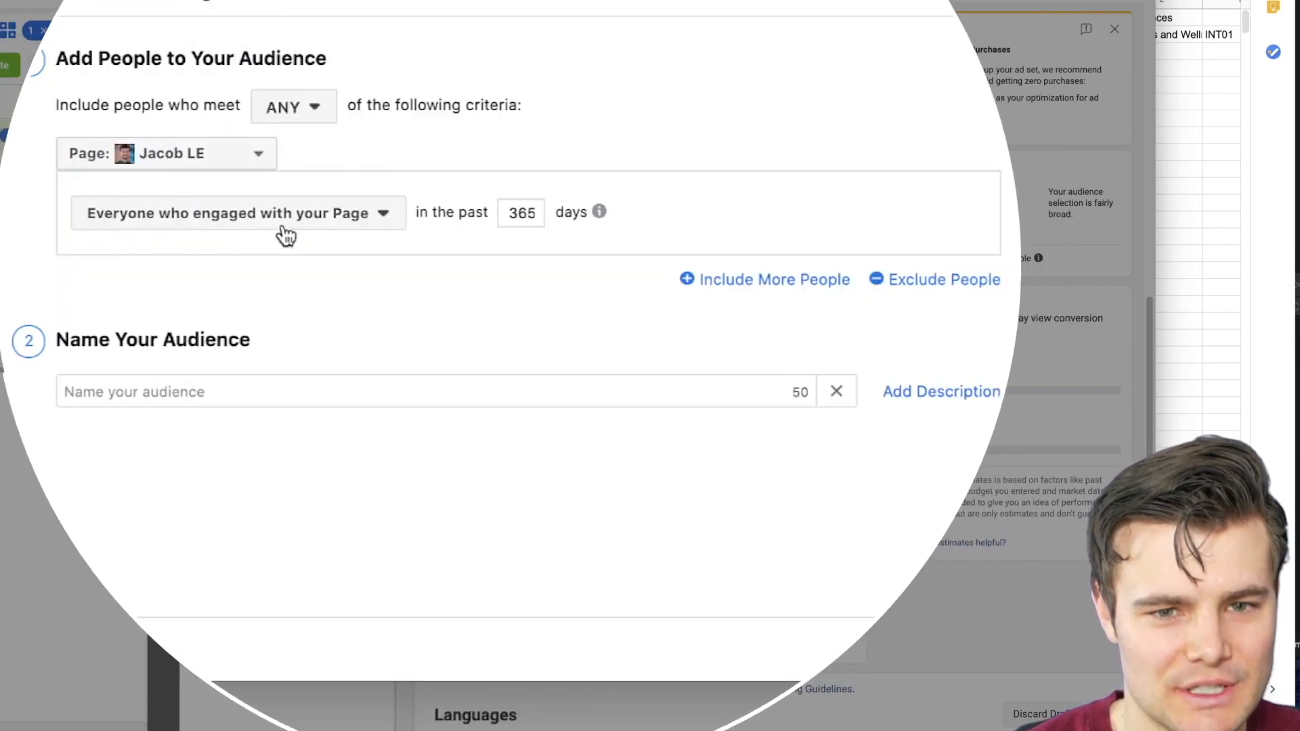
pyautogui.click(327, 219)
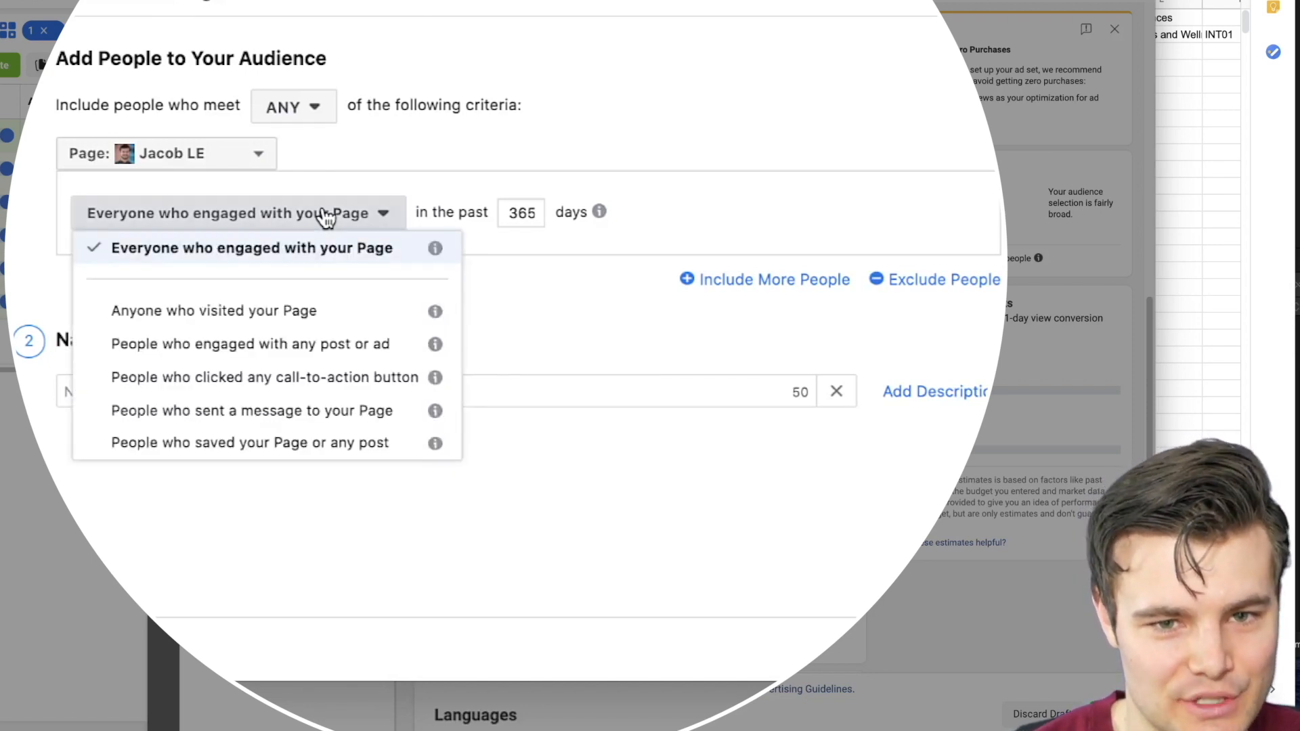
pyautogui.moveTo(434, 249)
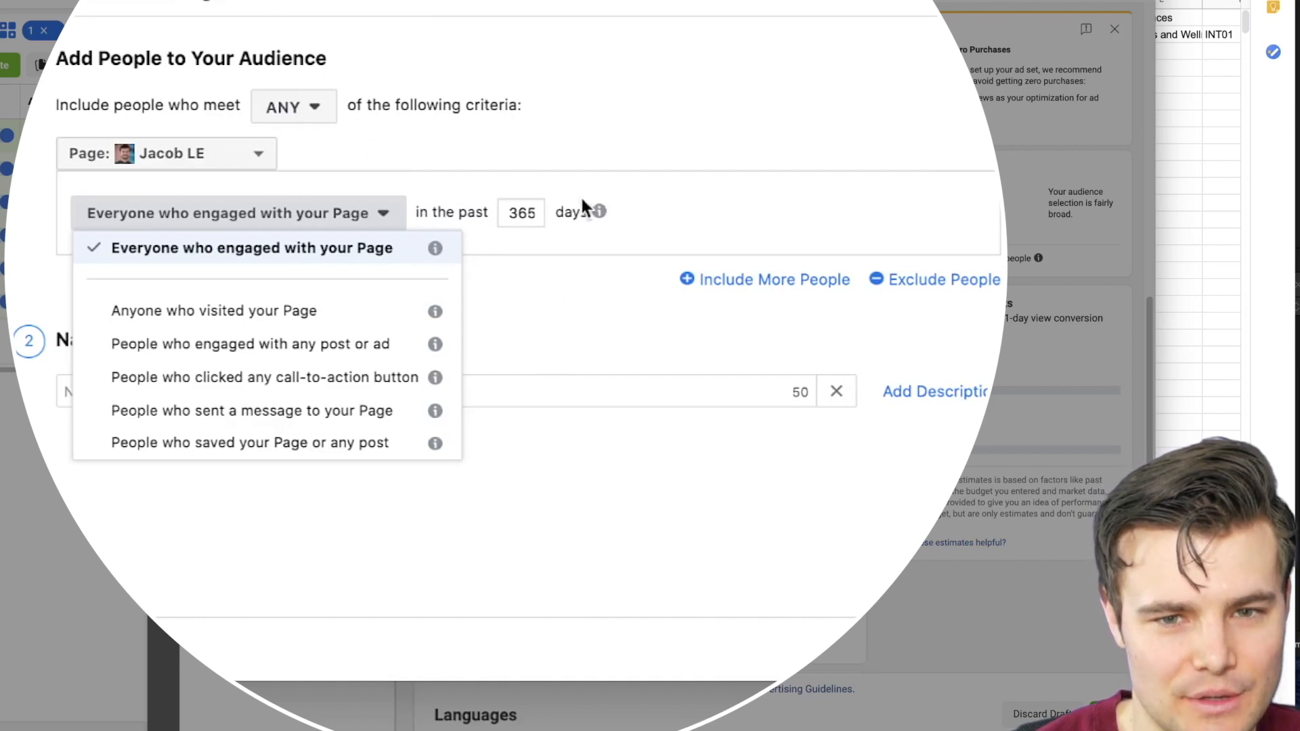
pyautogui.click(546, 285)
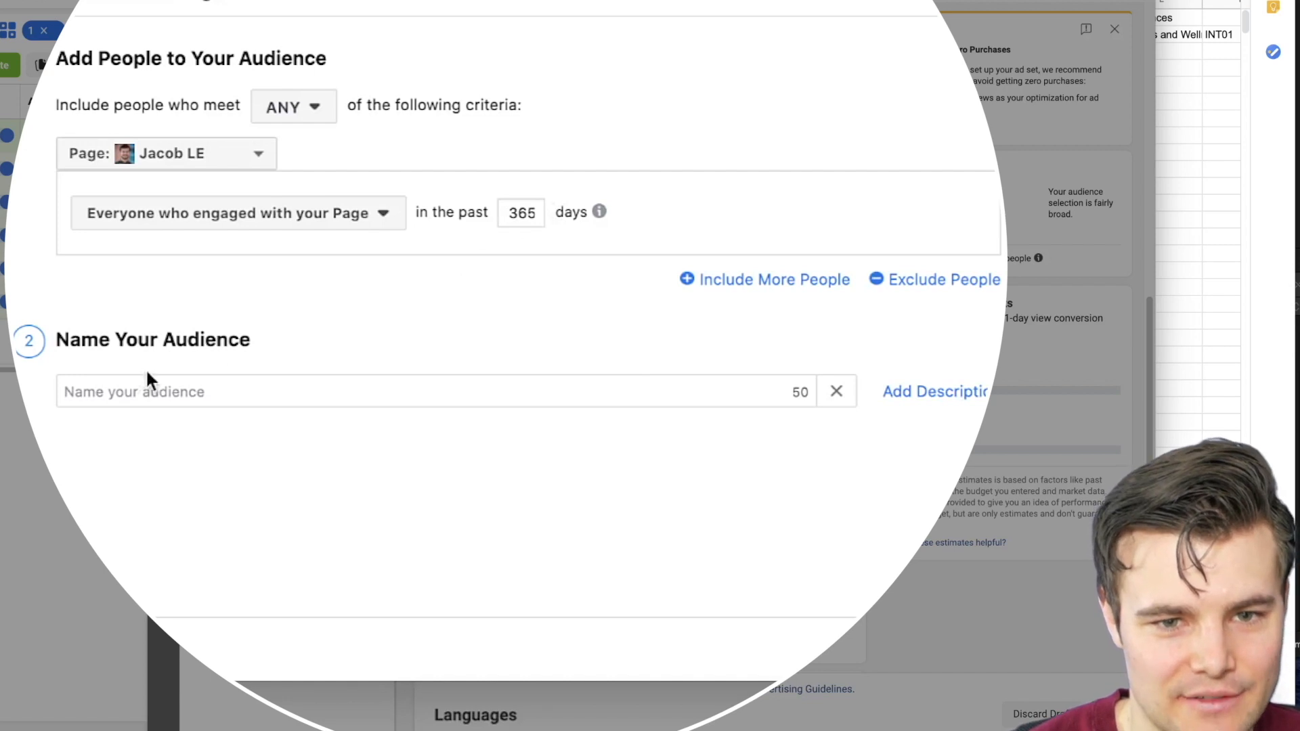
# Name the Page audience "Facebook Engagement 365d", keep the everyone-who-engaged criterion and create it.
pyautogui.click(169, 392)
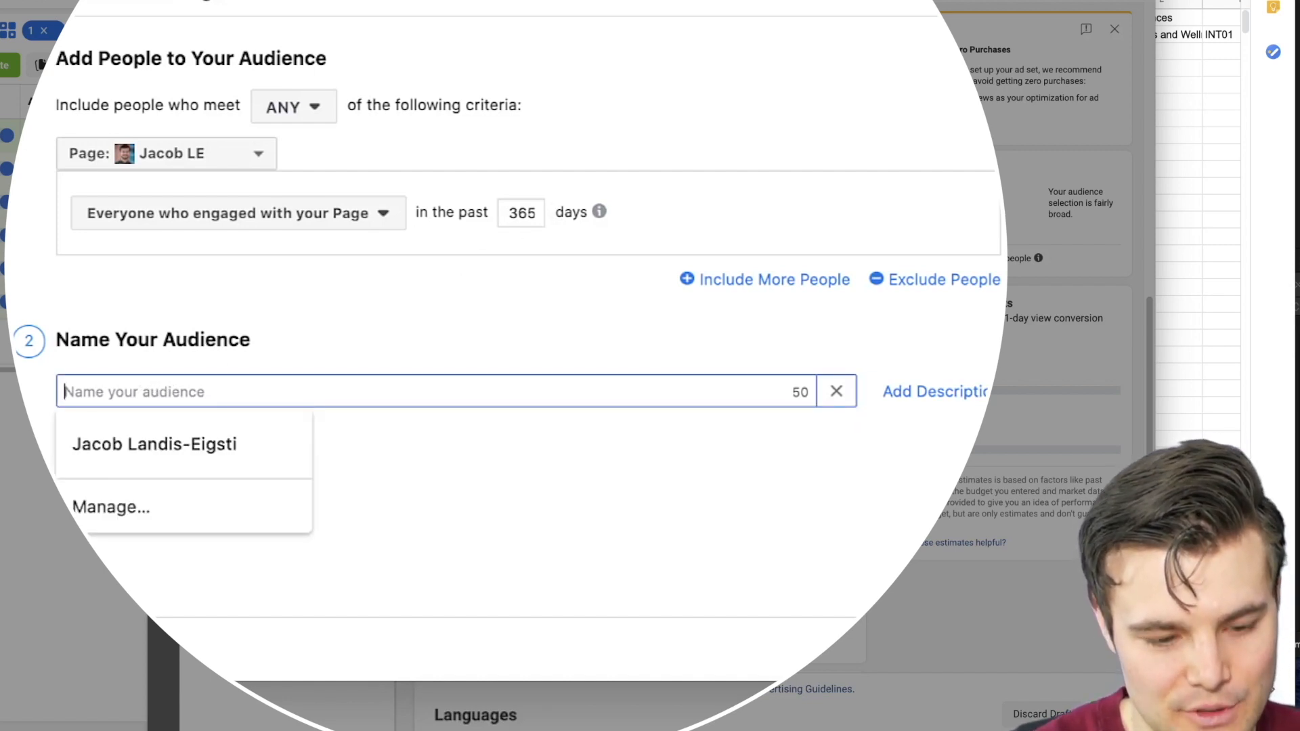
pyautogui.write('Facebook Engagem')
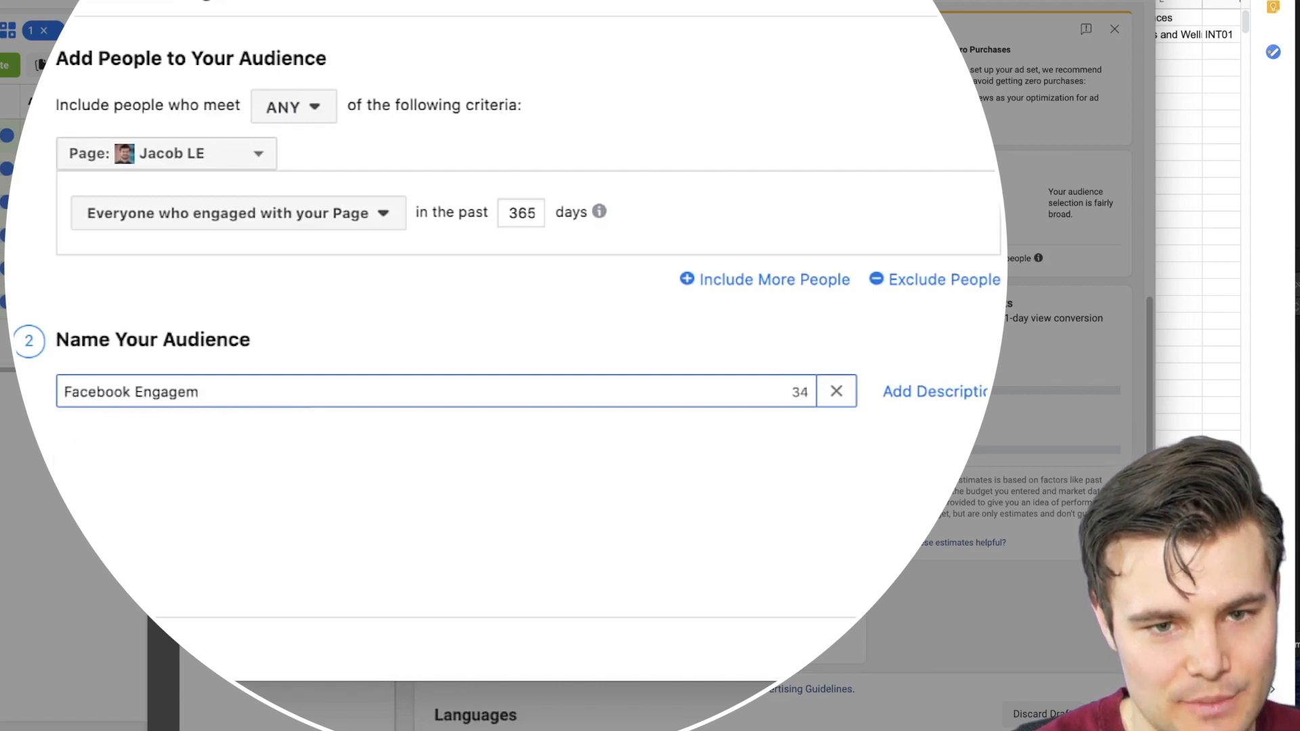
pyautogui.write('ent 365d')
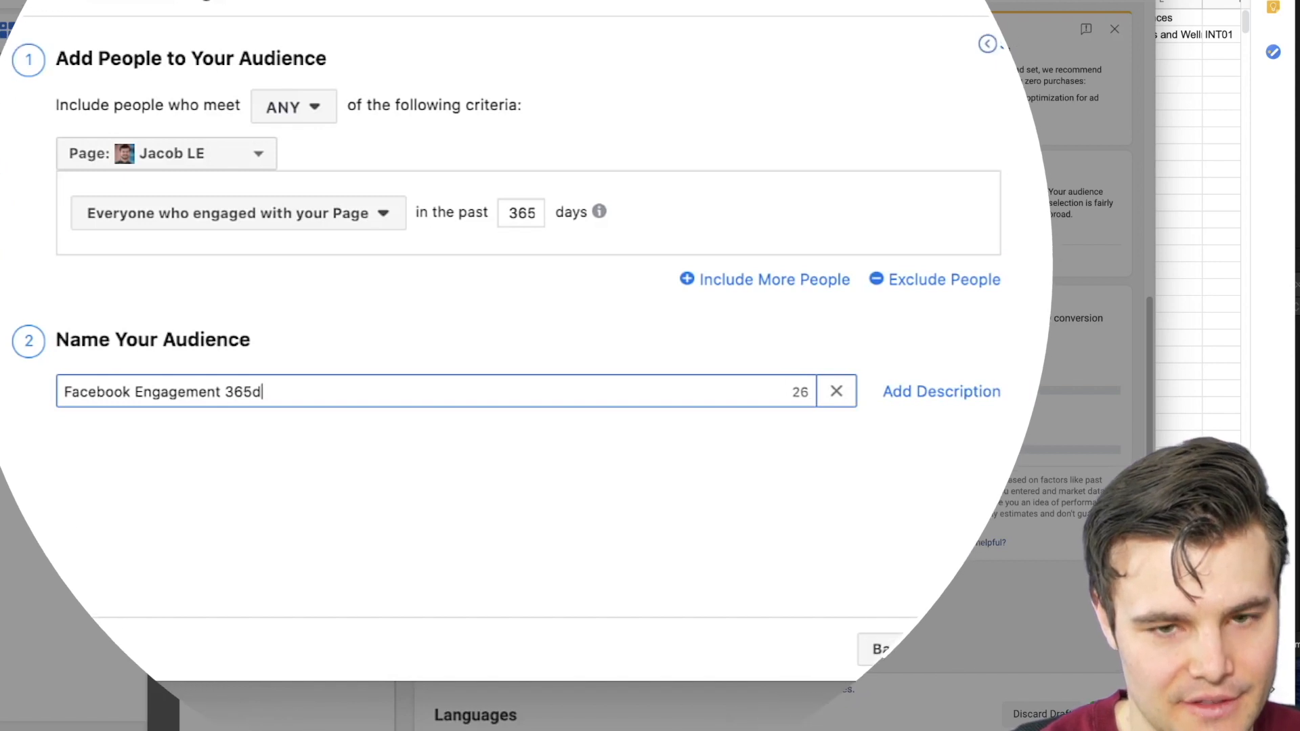
pyautogui.click(300, 235)
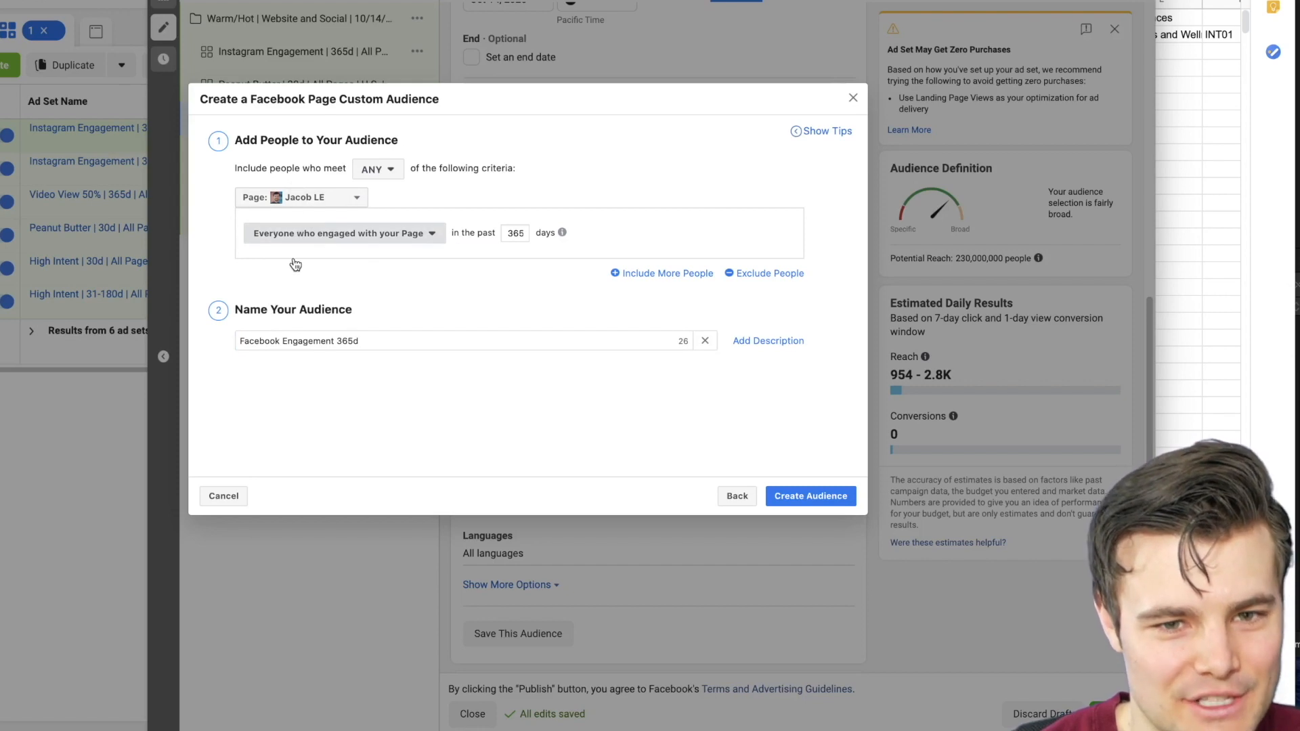
pyautogui.click(314, 240)
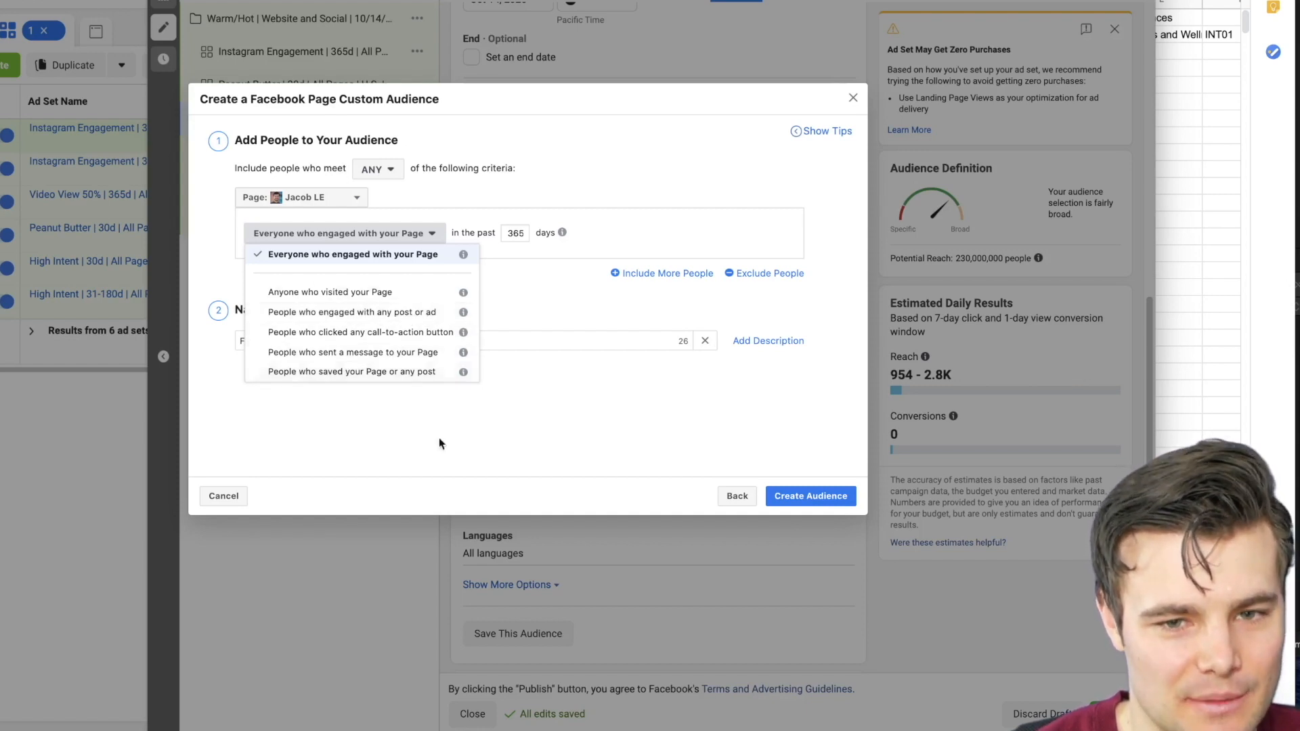
pyautogui.click(829, 501)
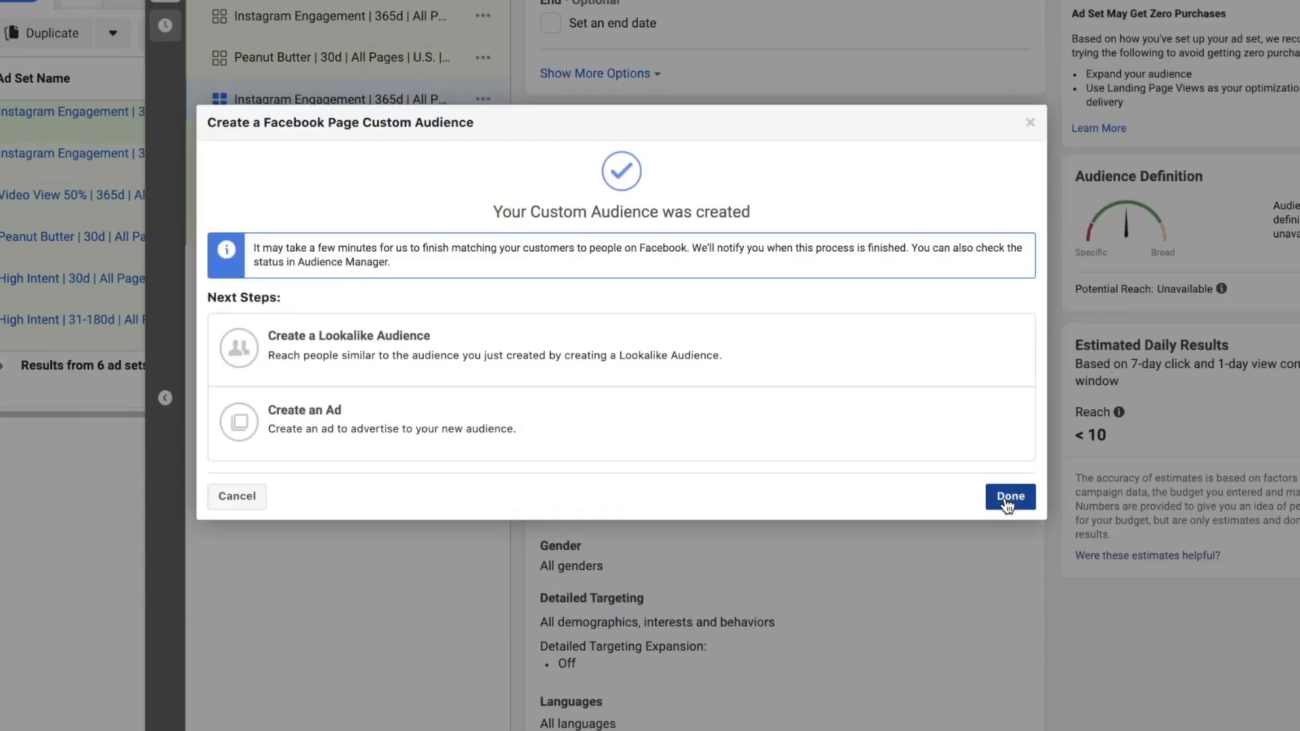
pyautogui.click(1007, 503)
# Rename the duplicated ad set "Facebook Engagement | 365d | U.S. | 18-65+ | AP | AB", dropping the All Pages segment and the copy suffix.
pyautogui.scroll(13, 673, 537)
pyautogui.moveTo(613, 35); pyautogui.dragTo(526, 33)
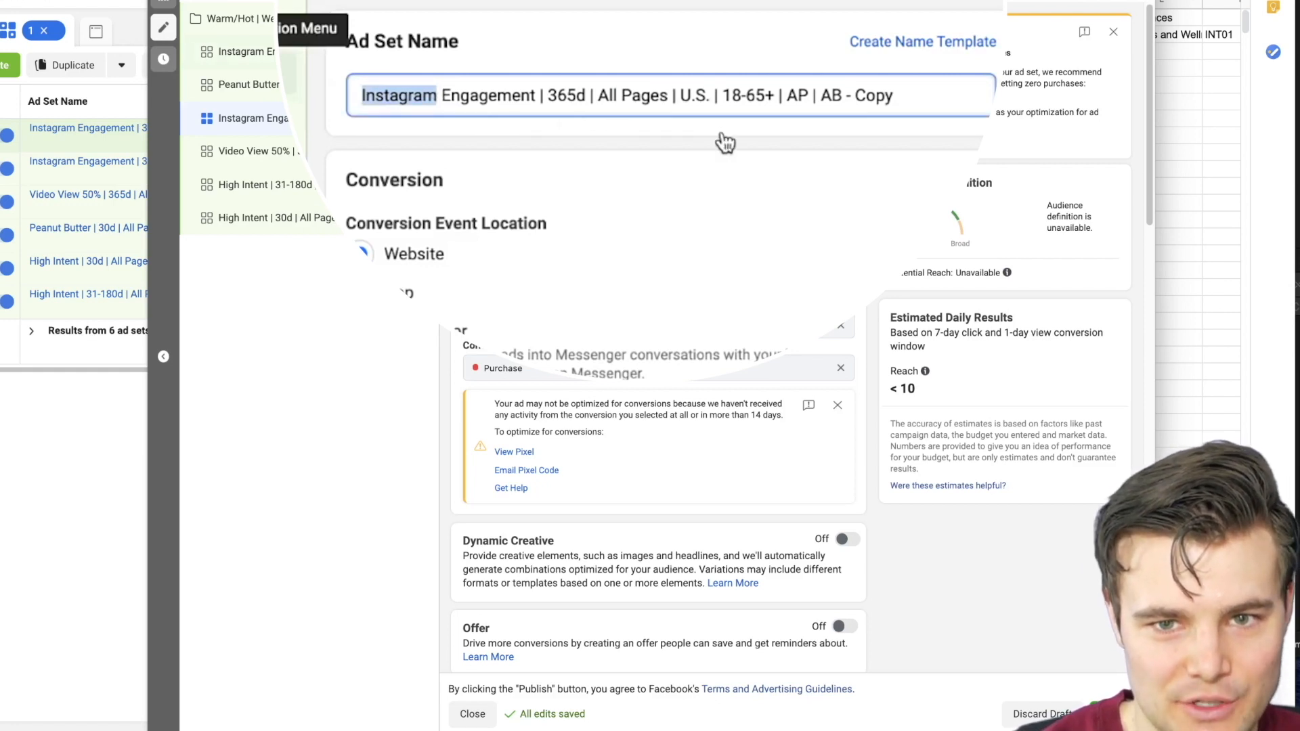
pyautogui.write('Facebook')
pyautogui.moveTo(595, 95); pyautogui.dragTo(672, 96)
pyautogui.press('BackSpace')
pyautogui.press('BackSpace')
pyautogui.press('BackSpace')
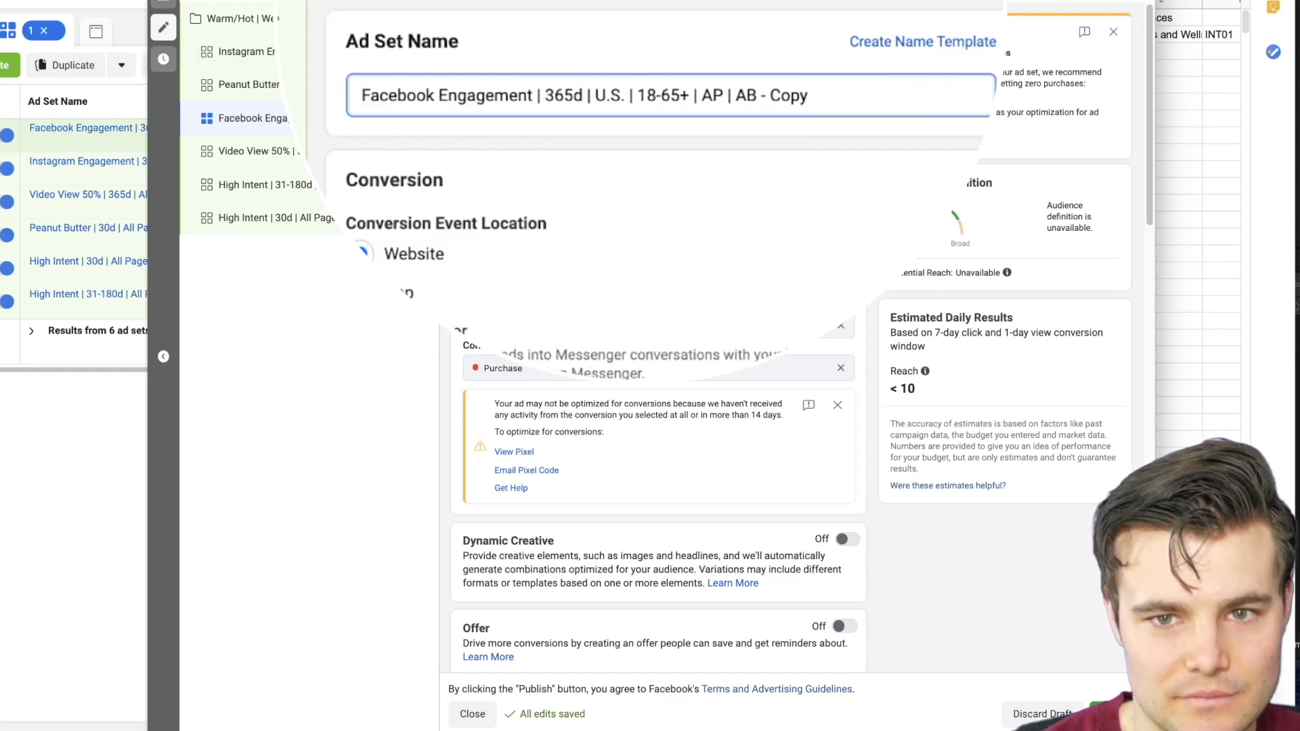
pyautogui.press('BackSpace')
pyautogui.press('BackSpace')
pyautogui.press('BackSpace')
pyautogui.press('BackSpace')
pyautogui.press('BackSpace')
pyautogui.press('BackSpace')
pyautogui.press('BackSpace')
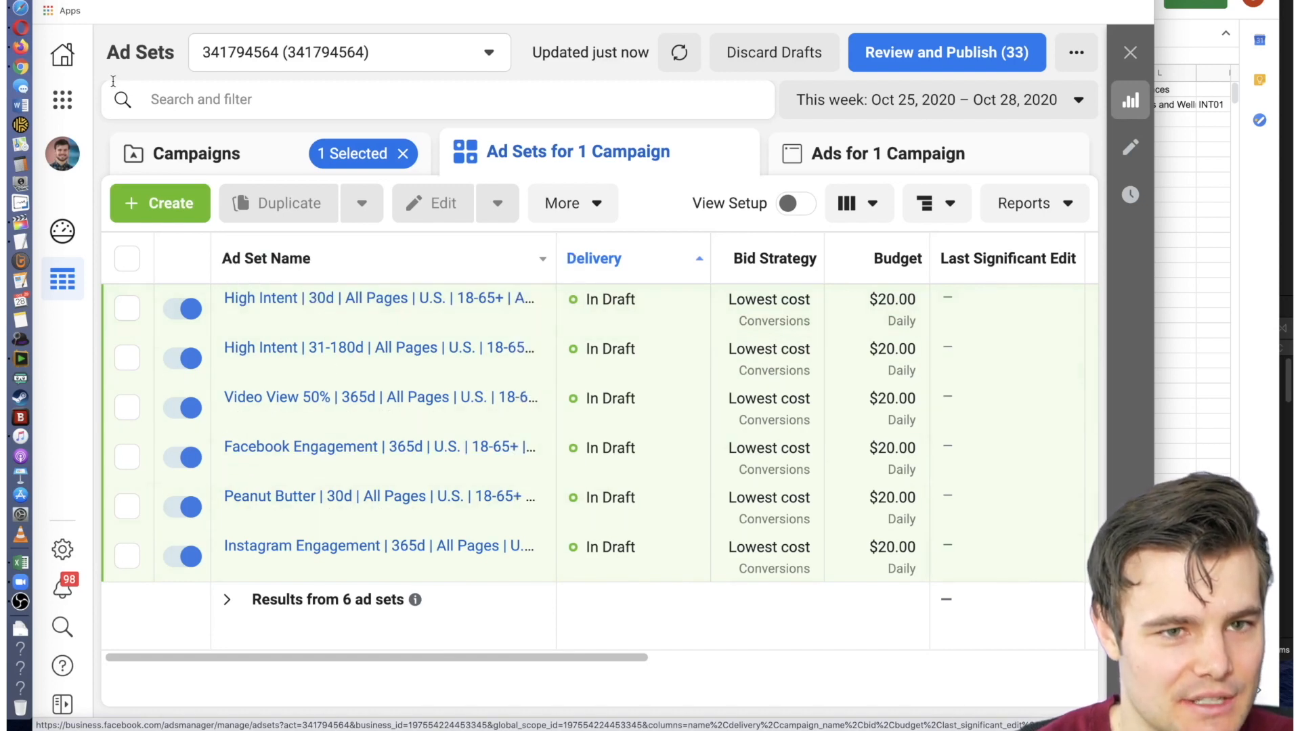
# Open the account's Audiences list and check the size and availability of the new website, video, Instagram and Facebook custom audiences.
pyautogui.click(65, 66)
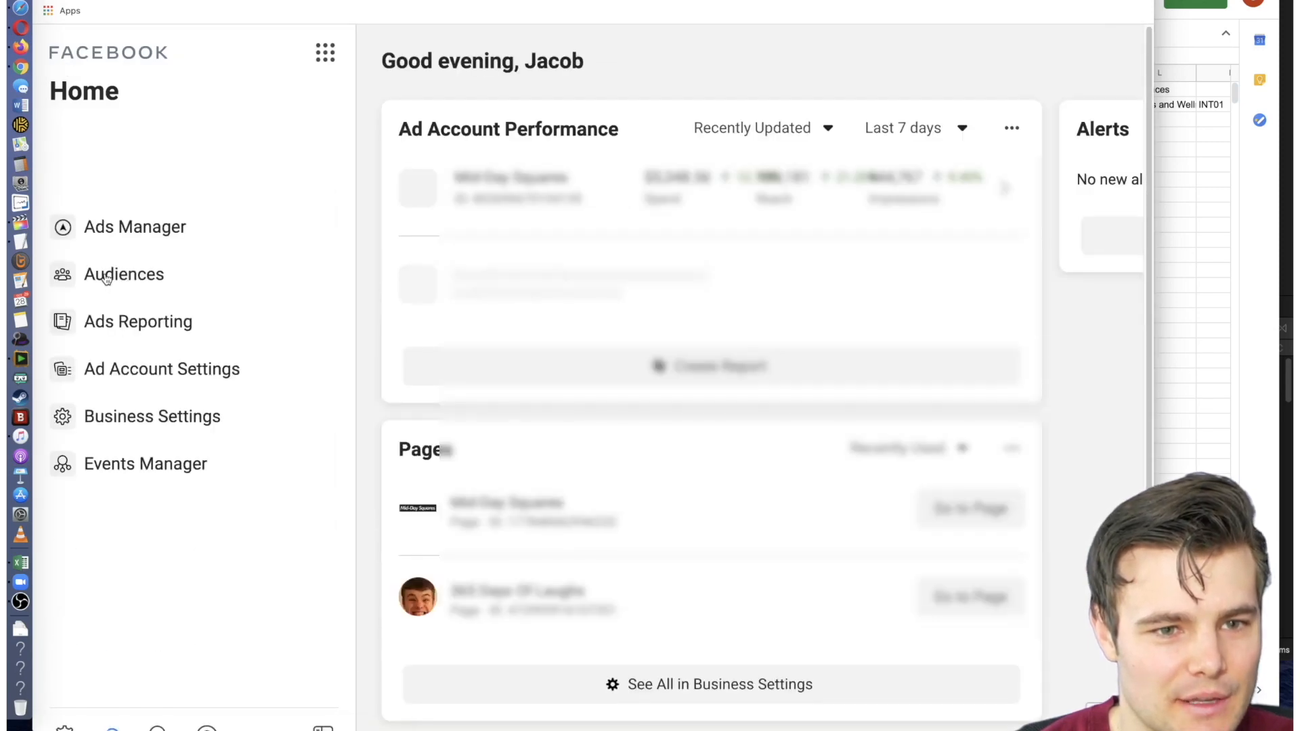
pyautogui.click(106, 279)
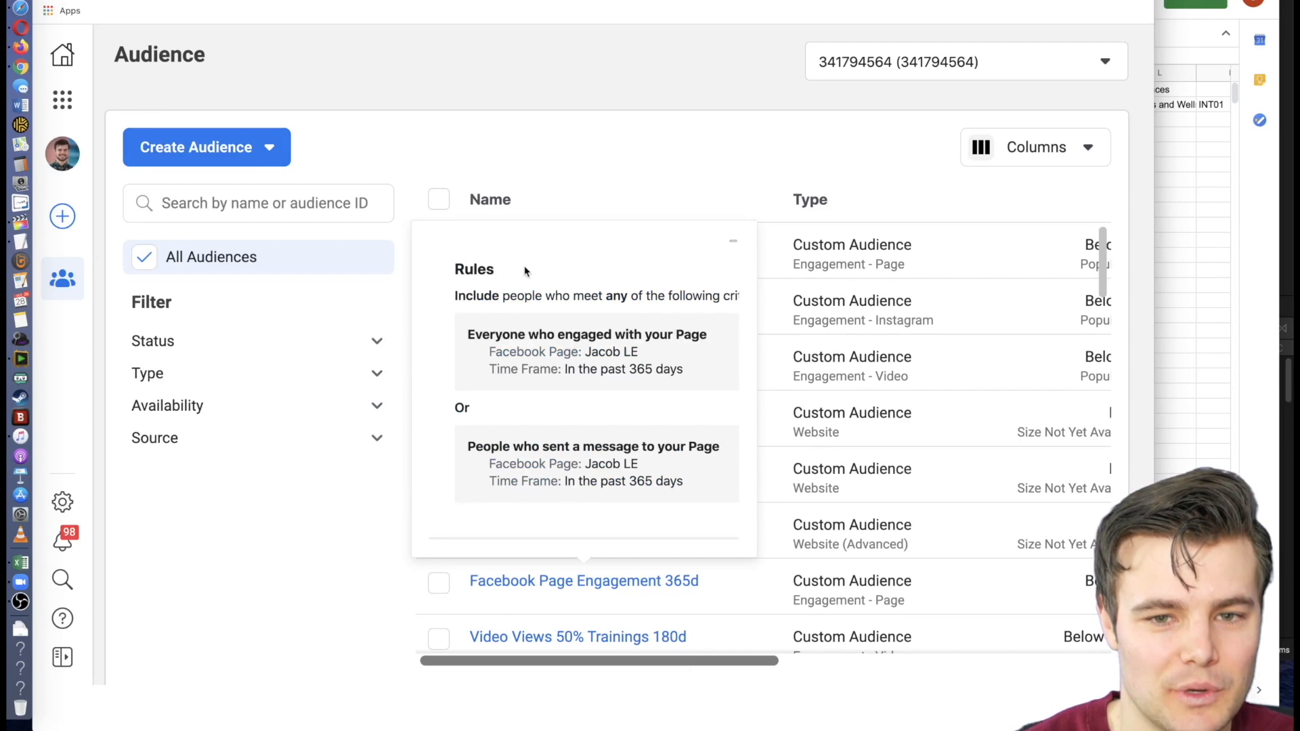
pyautogui.moveTo(533, 238)
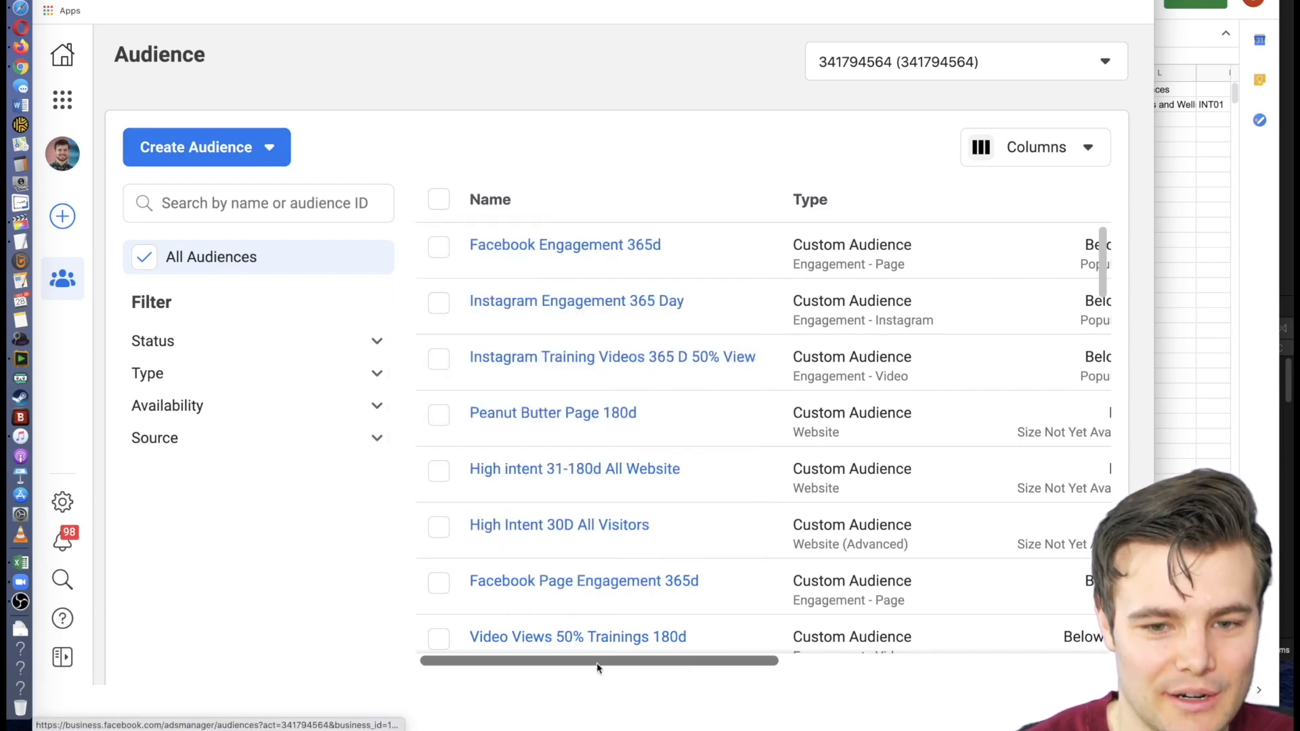
pyautogui.moveTo(600, 661); pyautogui.dragTo(702, 654)
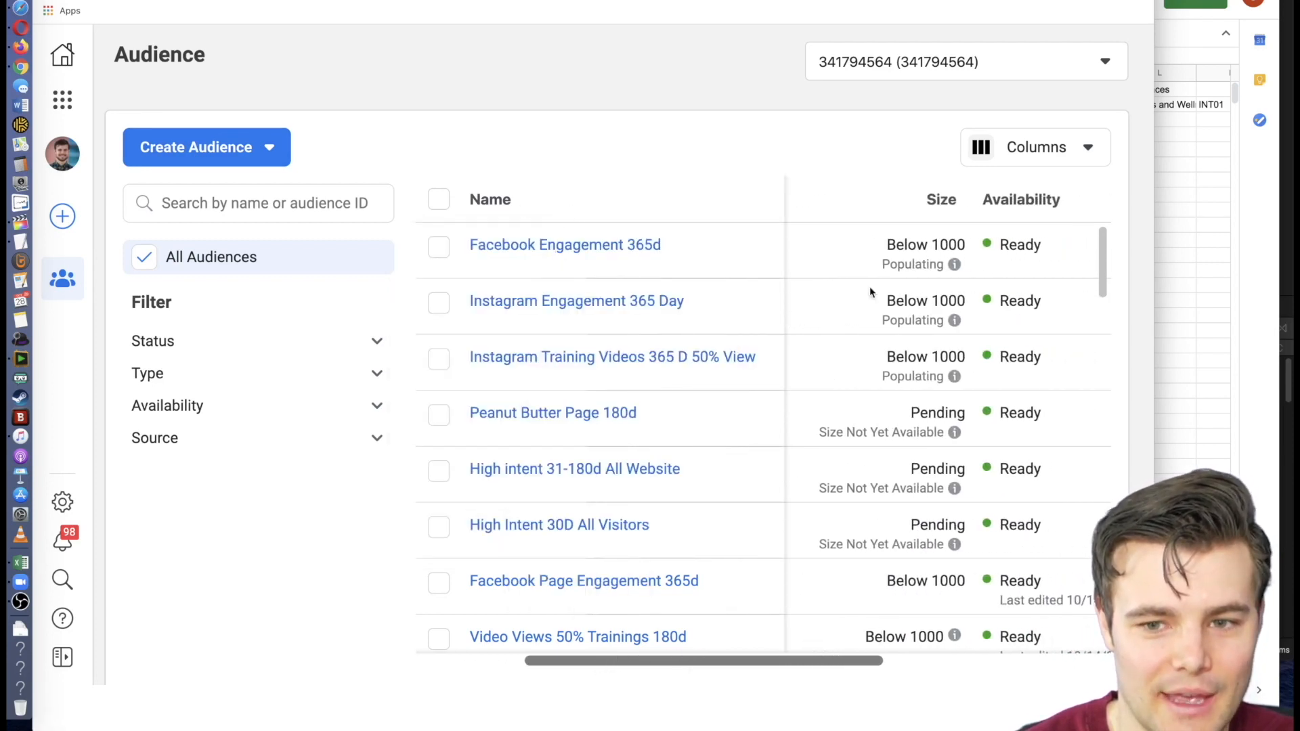
pyautogui.moveTo(955, 263)
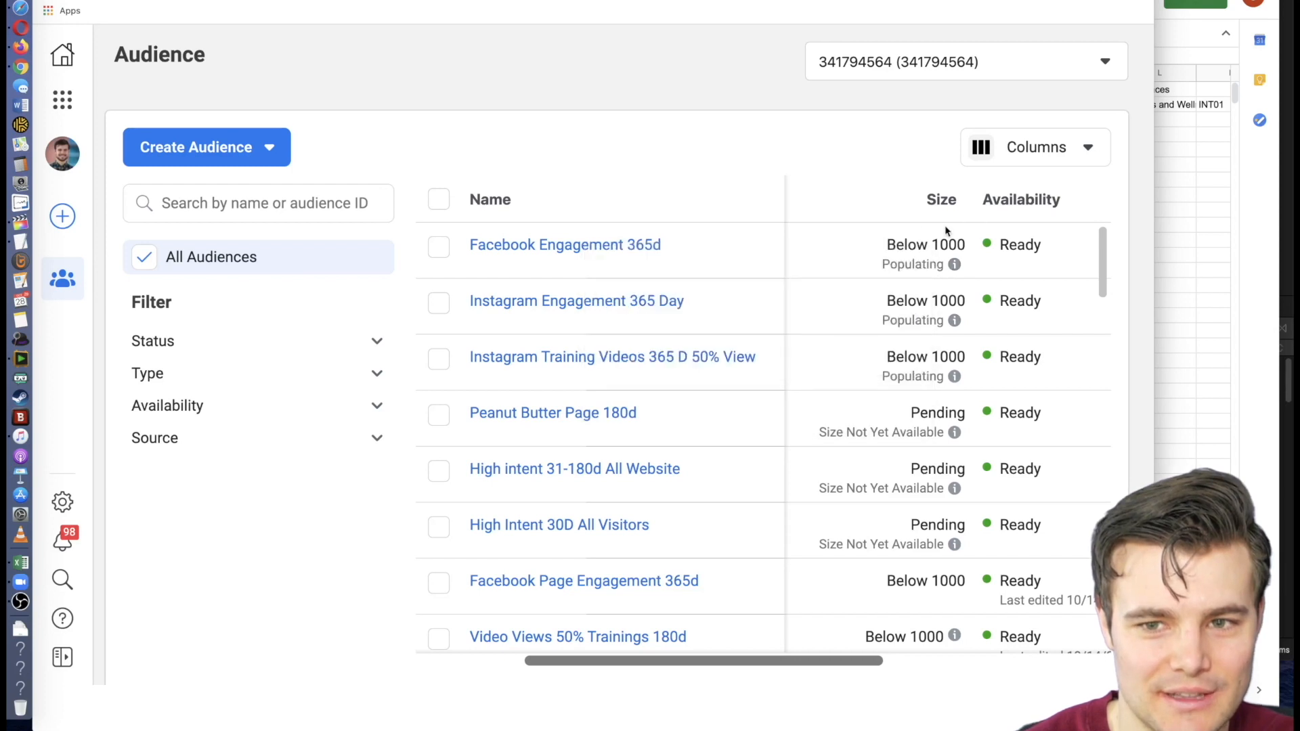
pyautogui.moveTo(1107, 248); pyautogui.dragTo(1106, 269)
pyautogui.moveTo(955, 425)
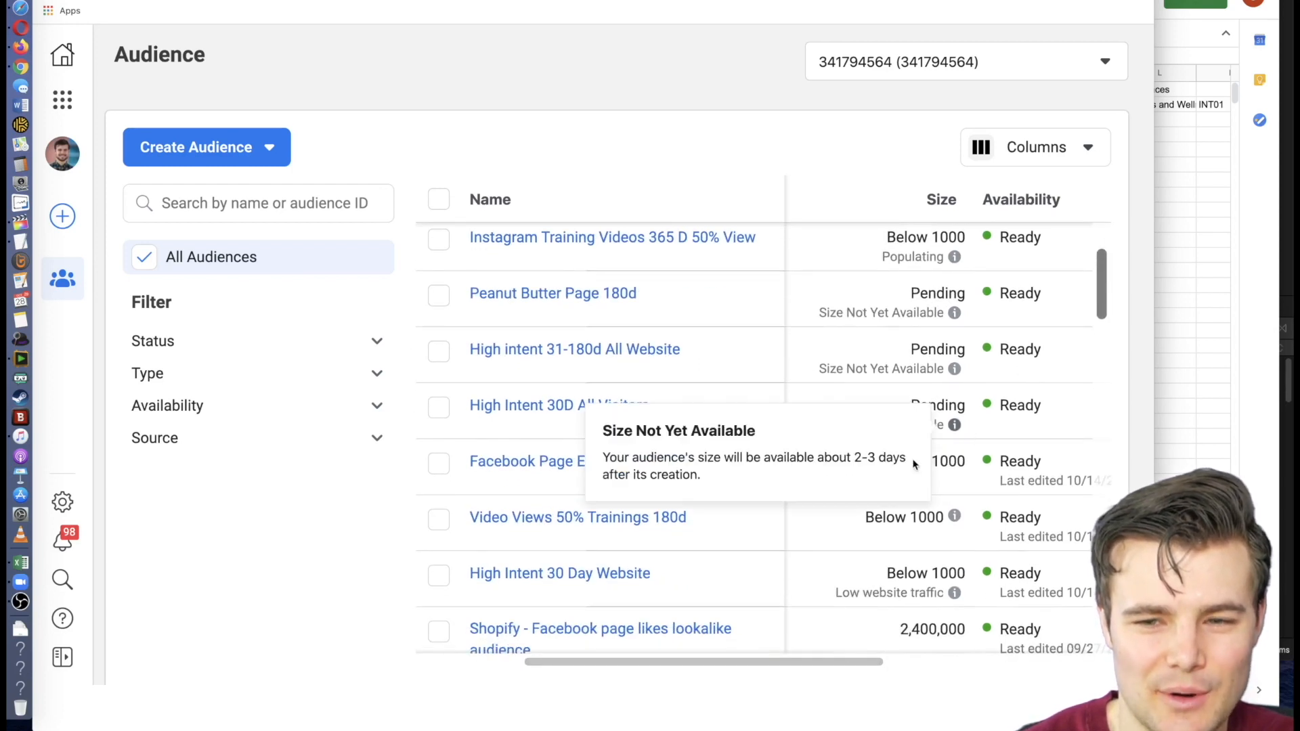
pyautogui.moveTo(965, 462); pyautogui.dragTo(889, 463)
pyautogui.click(890, 462)
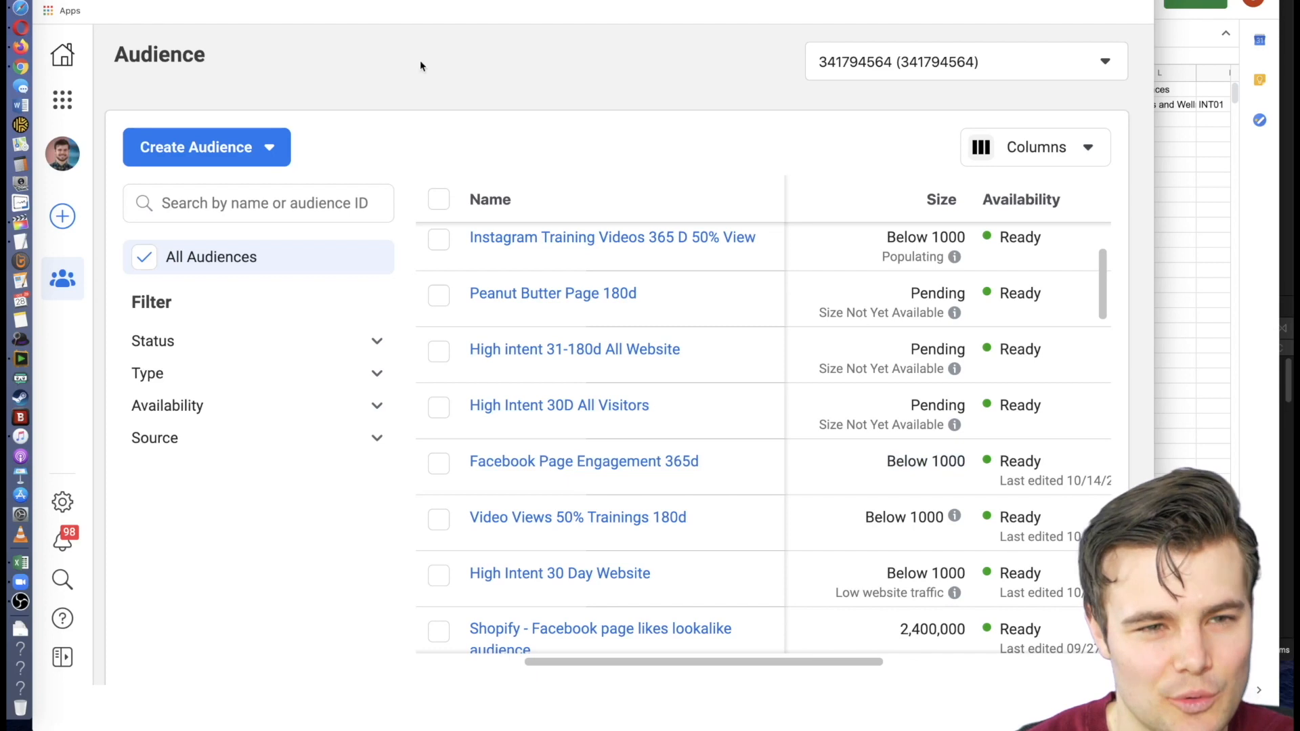
# Return to Ads Manager and open the ad sets of the Warm/Hot | Website and Social campaign.
pyautogui.click(66, 58)
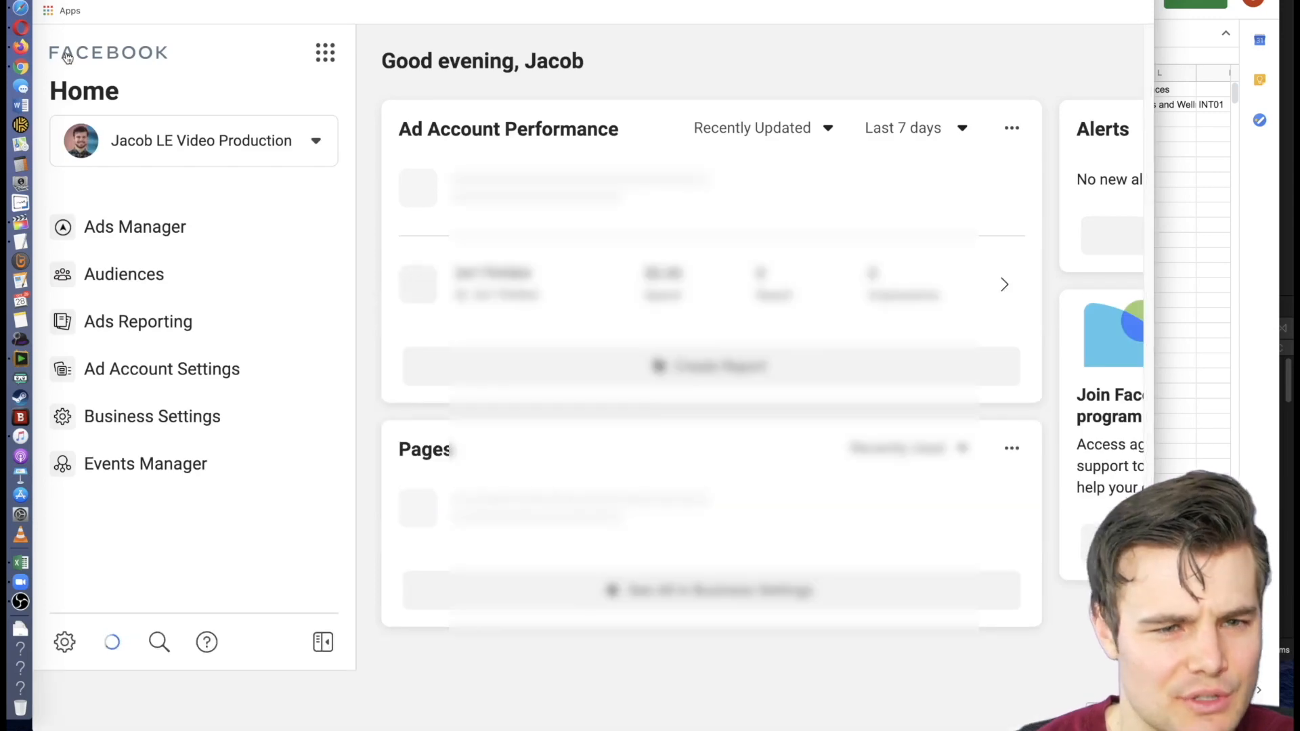
pyautogui.click(143, 234)
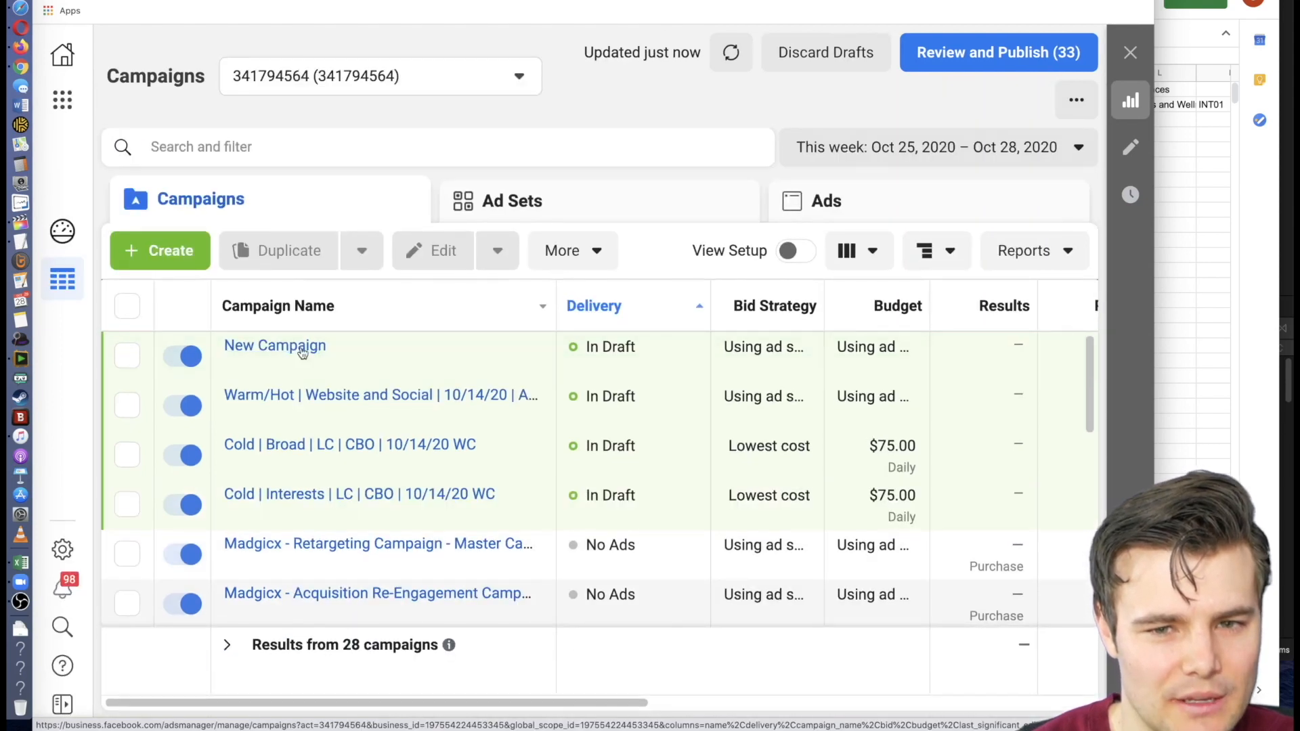
pyautogui.click(301, 346)
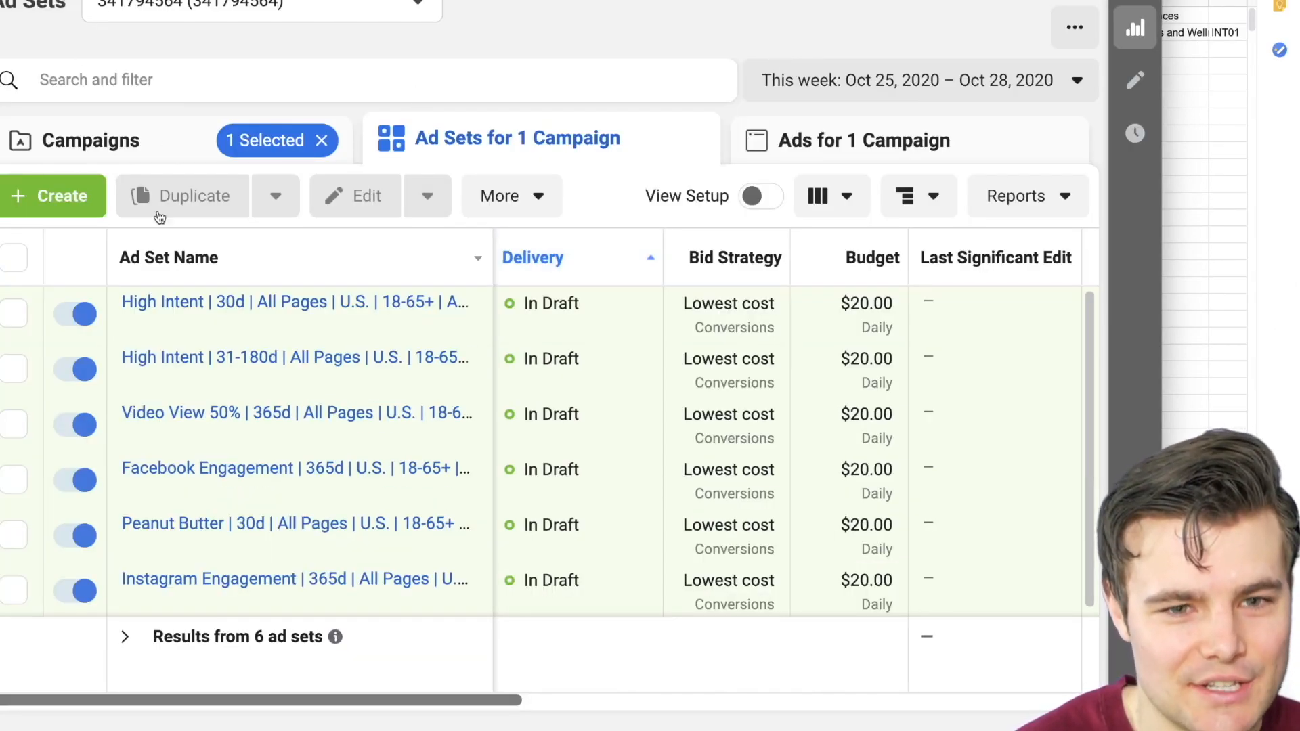